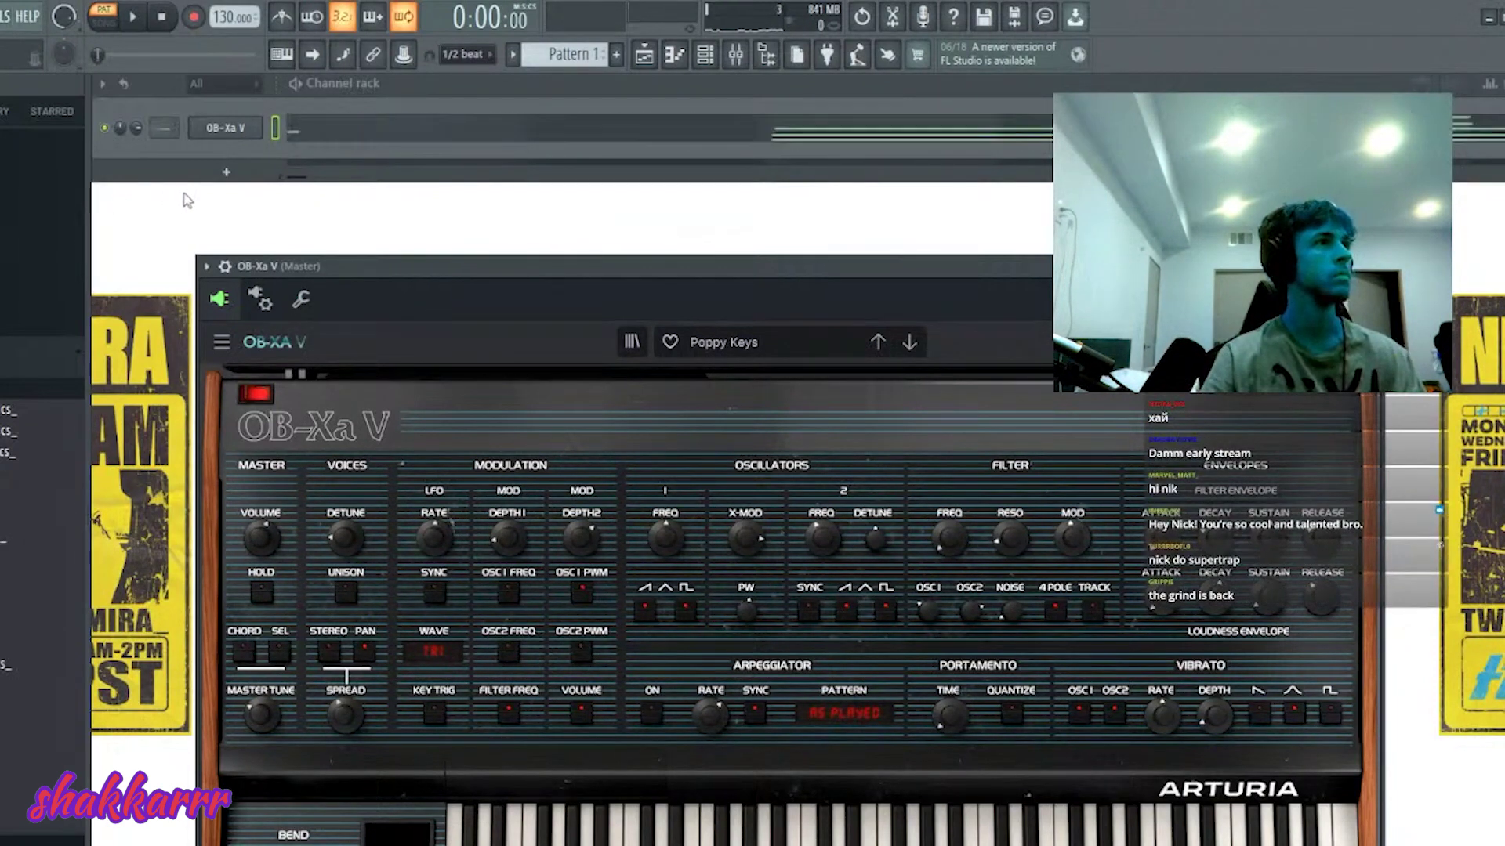
- Reduce the OB-Xa V recording to its final phrase from bar 13: cut those notes, delete all others and paste the phrase back
left_click(354, 133)
scroll(603, 392, "down", 5)
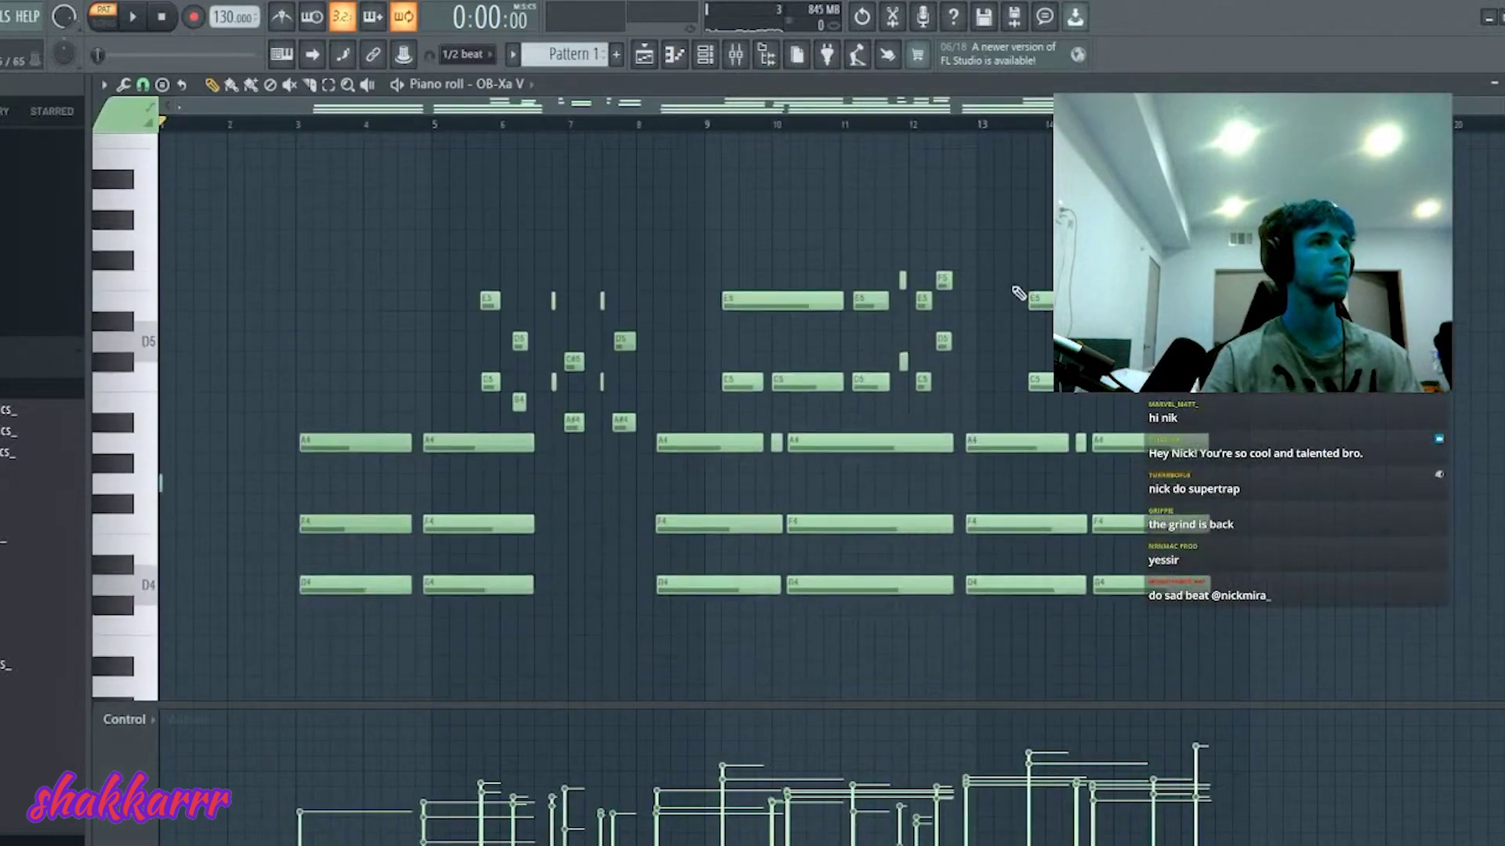
left_click_drag(960, 259, 1473, 627)
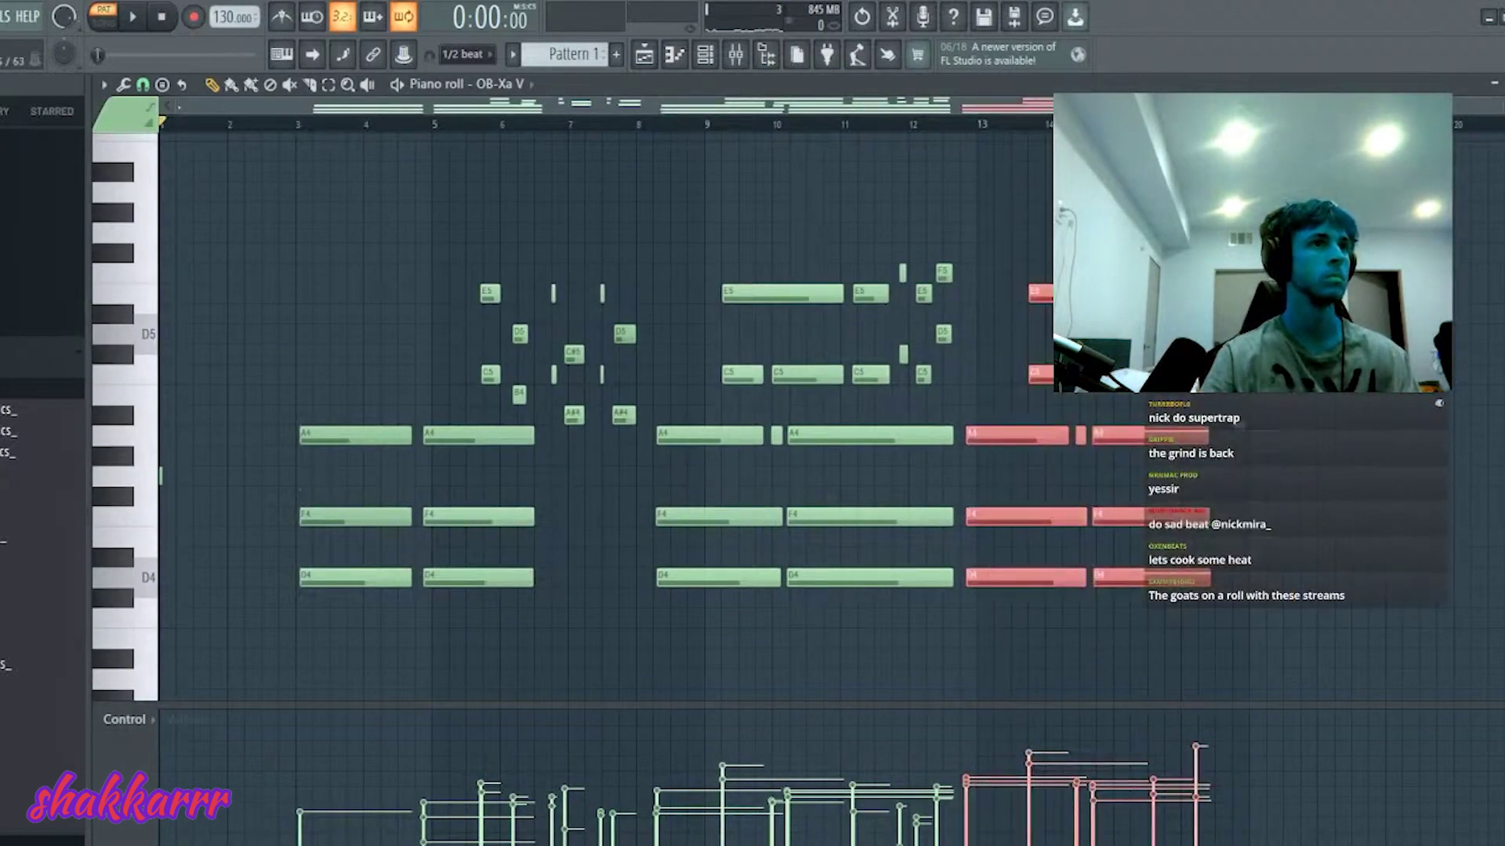
key("ctrl+x")
key("ctrl+a")
key("Delete")
key("ctrl+v")
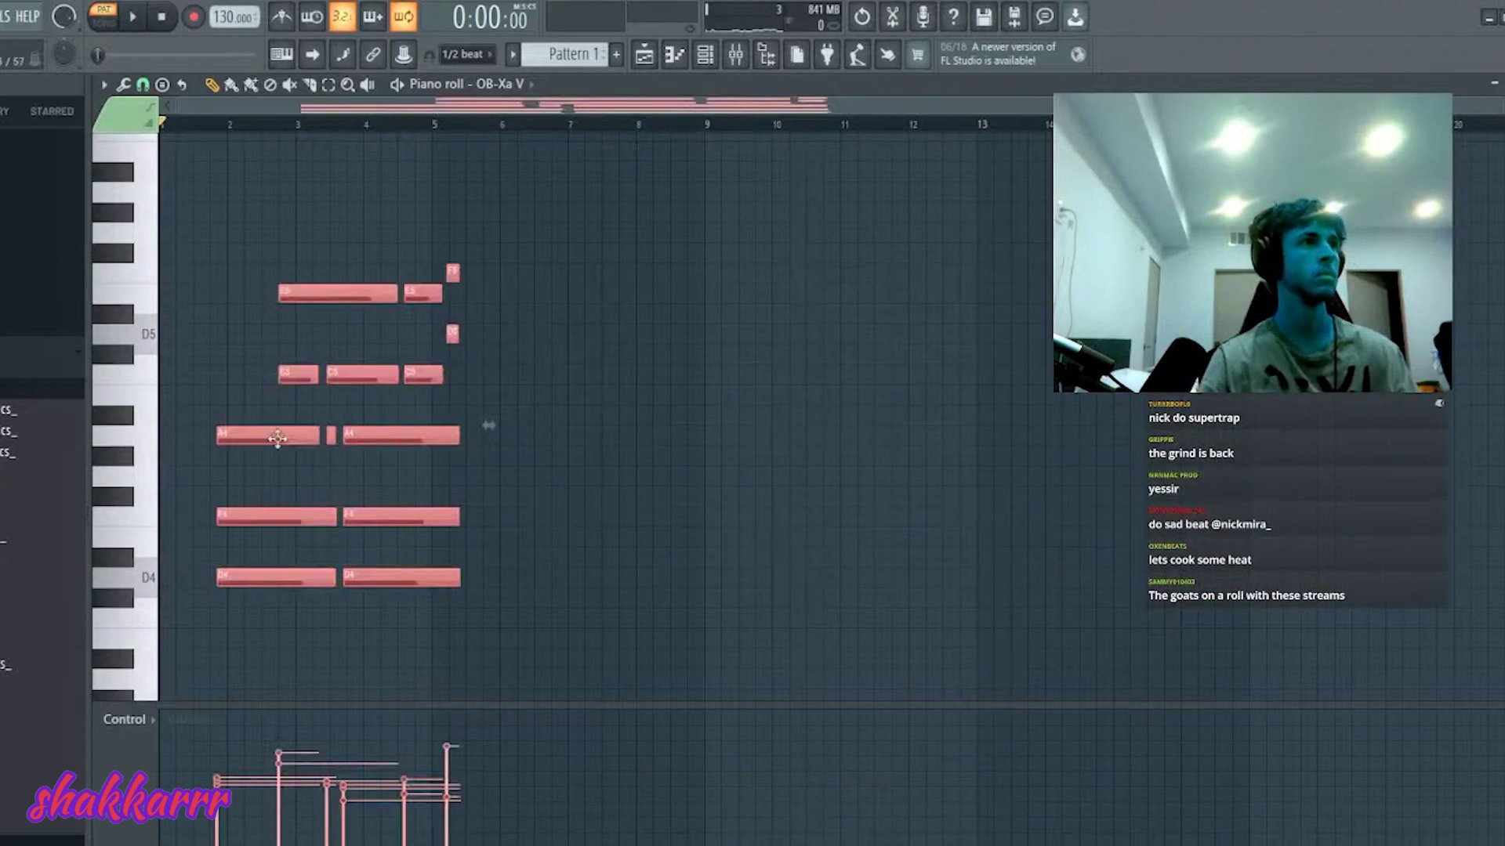
- Align the phrase to the start of bar 1 and stretch it to fill four bars, placing the closing D5 and F5 slightly later
left_click_drag(283, 435, 225, 435)
key("space")
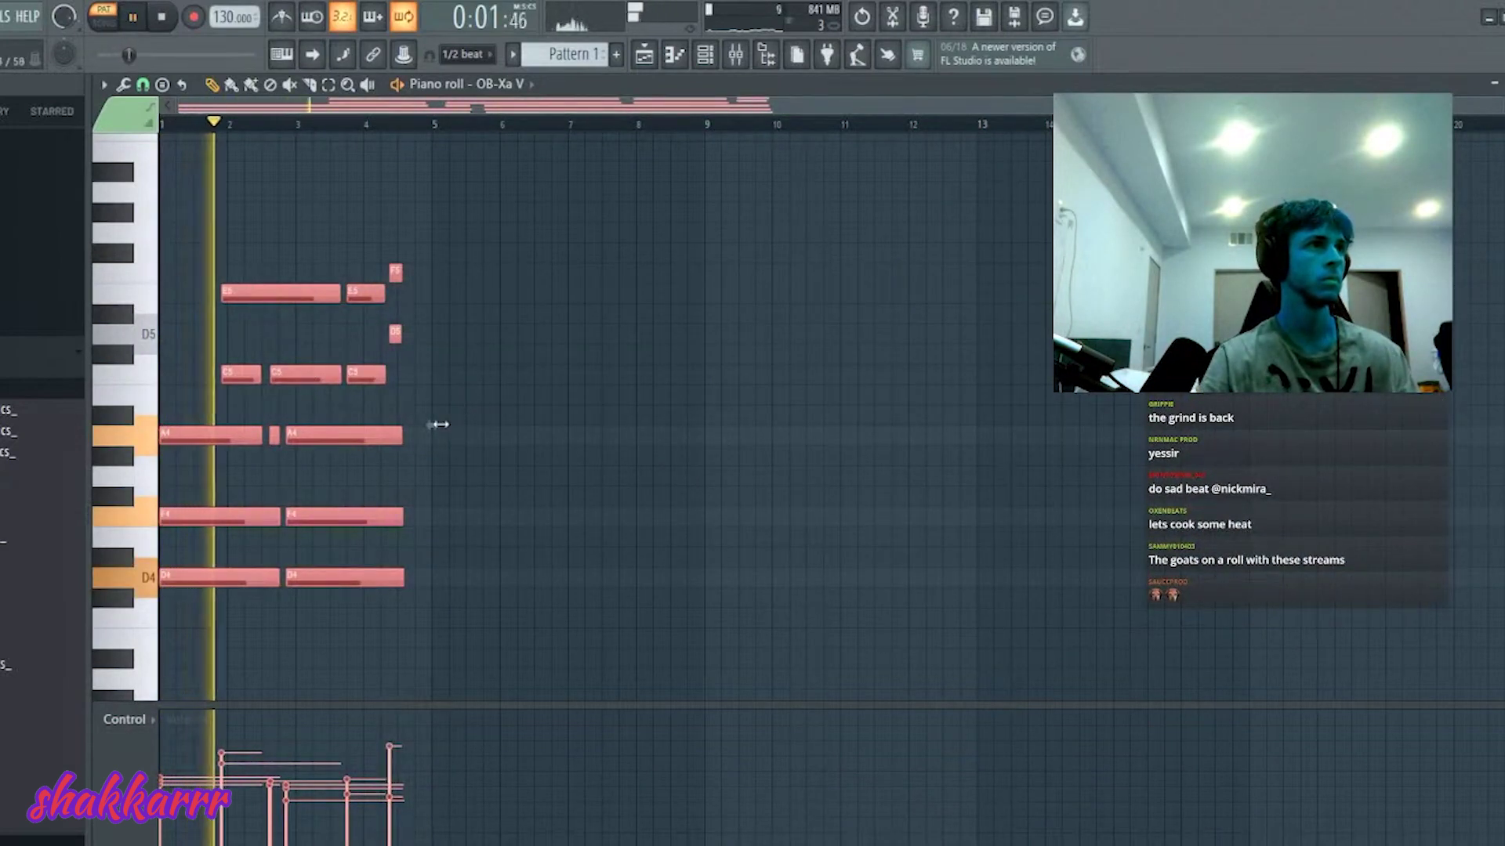
left_click_drag(439, 424, 453, 426)
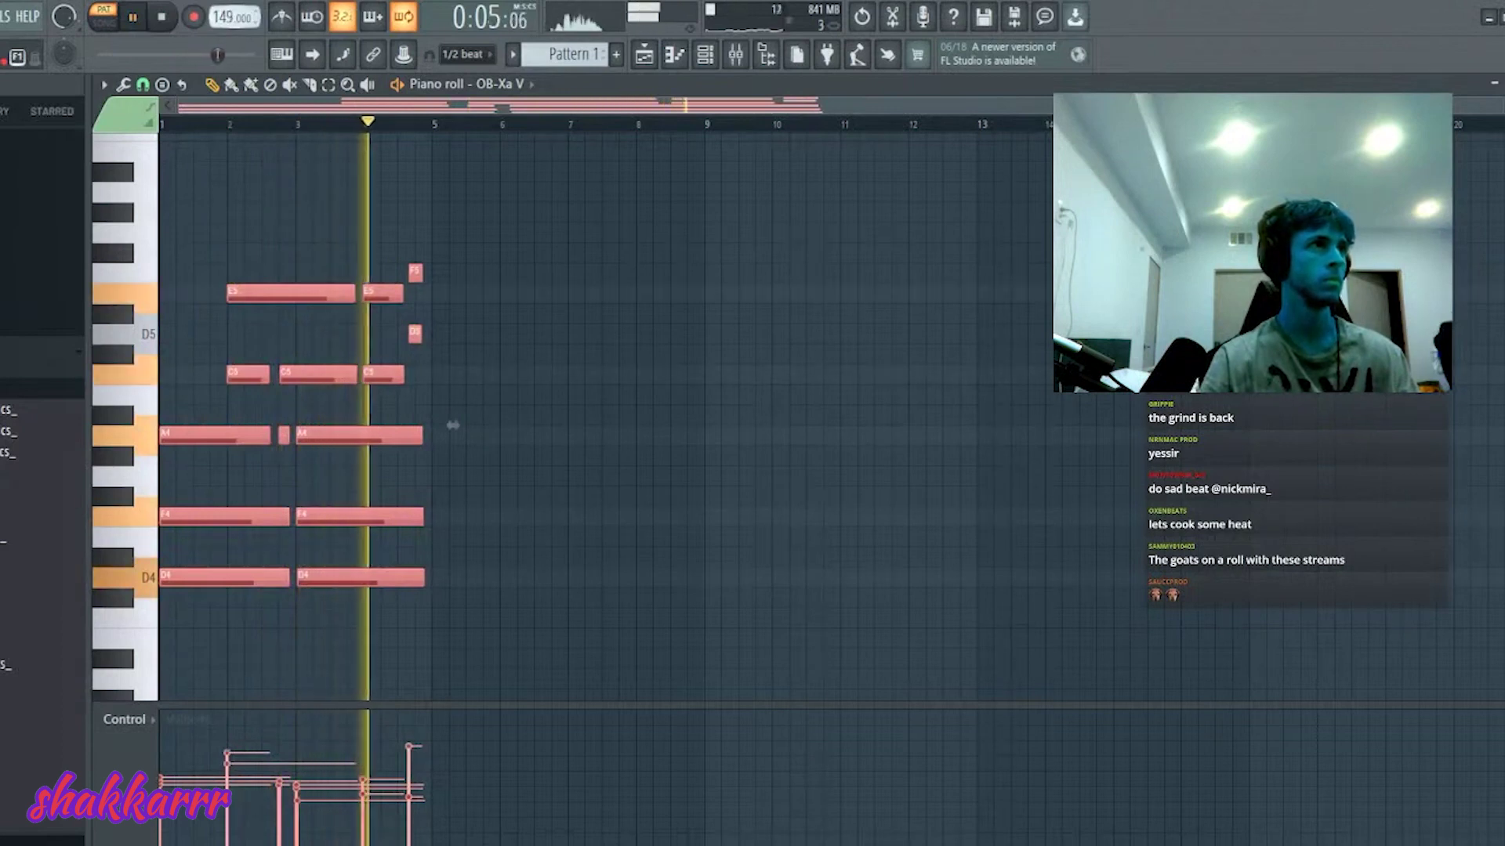
left_click_drag(437, 237, 424, 332)
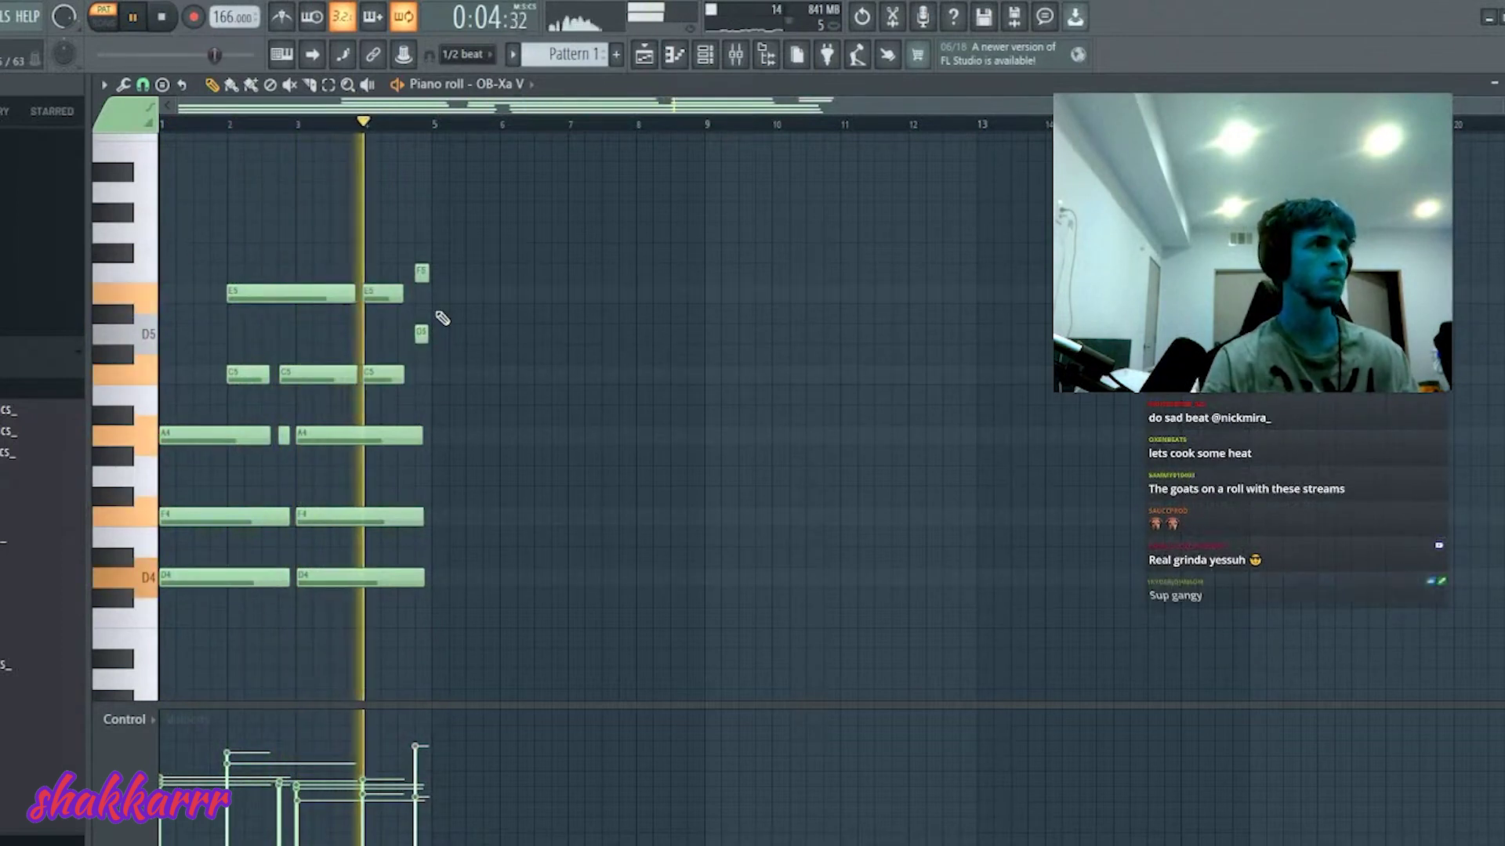
mouse_move(439, 419)
left_mouse_down()
mouse_move(295, 596)
mouse_move(307, 436)
mouse_move(431, 436)
left_mouse_up()
- Duplicate the whole phrase into bars 5 to 8 and transpose the copy up five semitones, leaving nothing selected
key("ctrl+a")
key("ctrl+b")
key("shift+Up")
key("shift+Up")
key("shift+Up")
key("shift+Up")
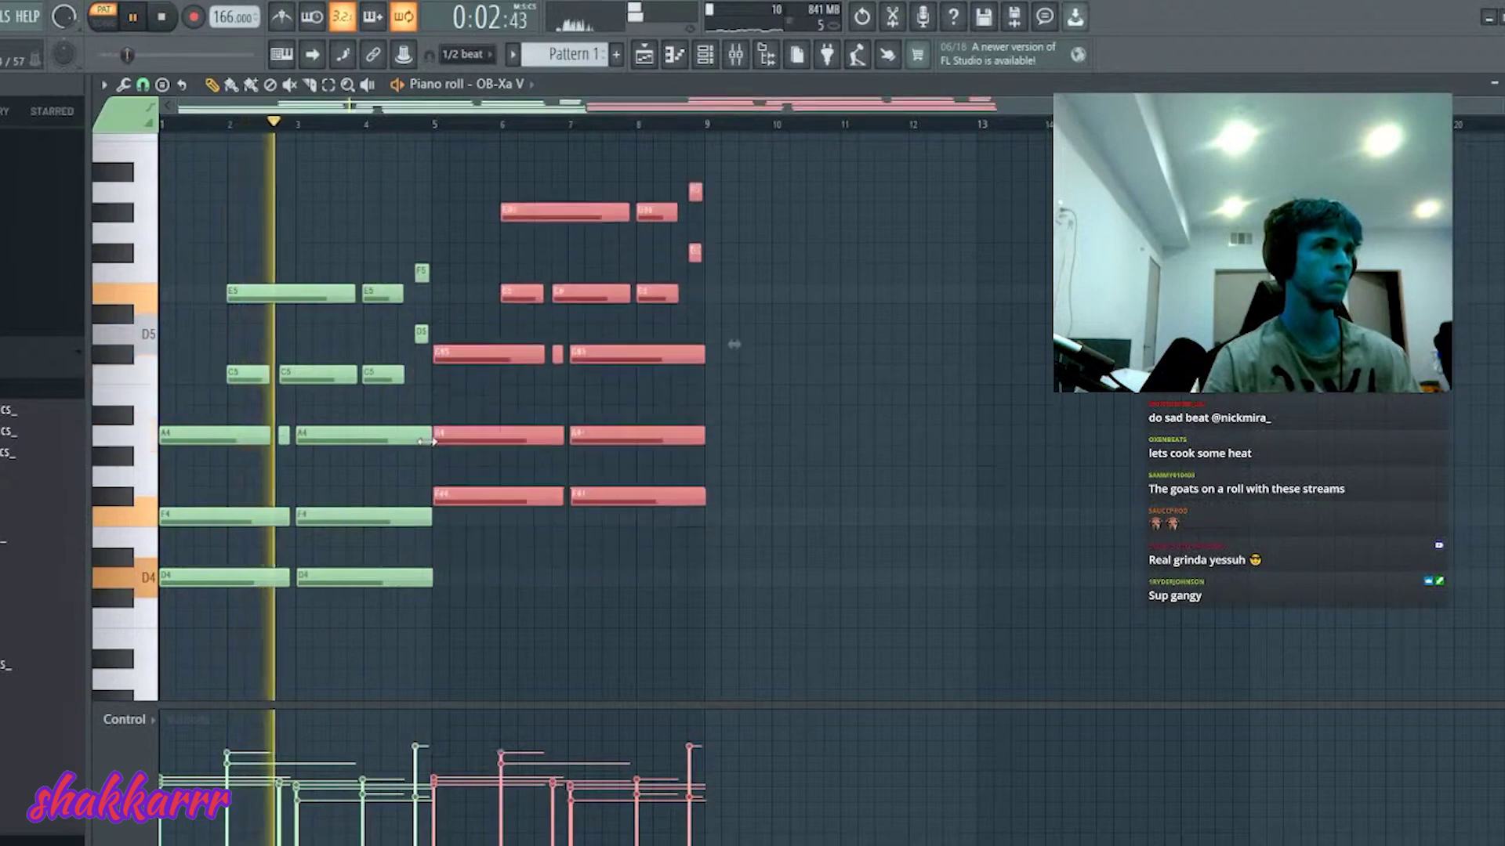
key("shift+Up")
key("ctrl+d")
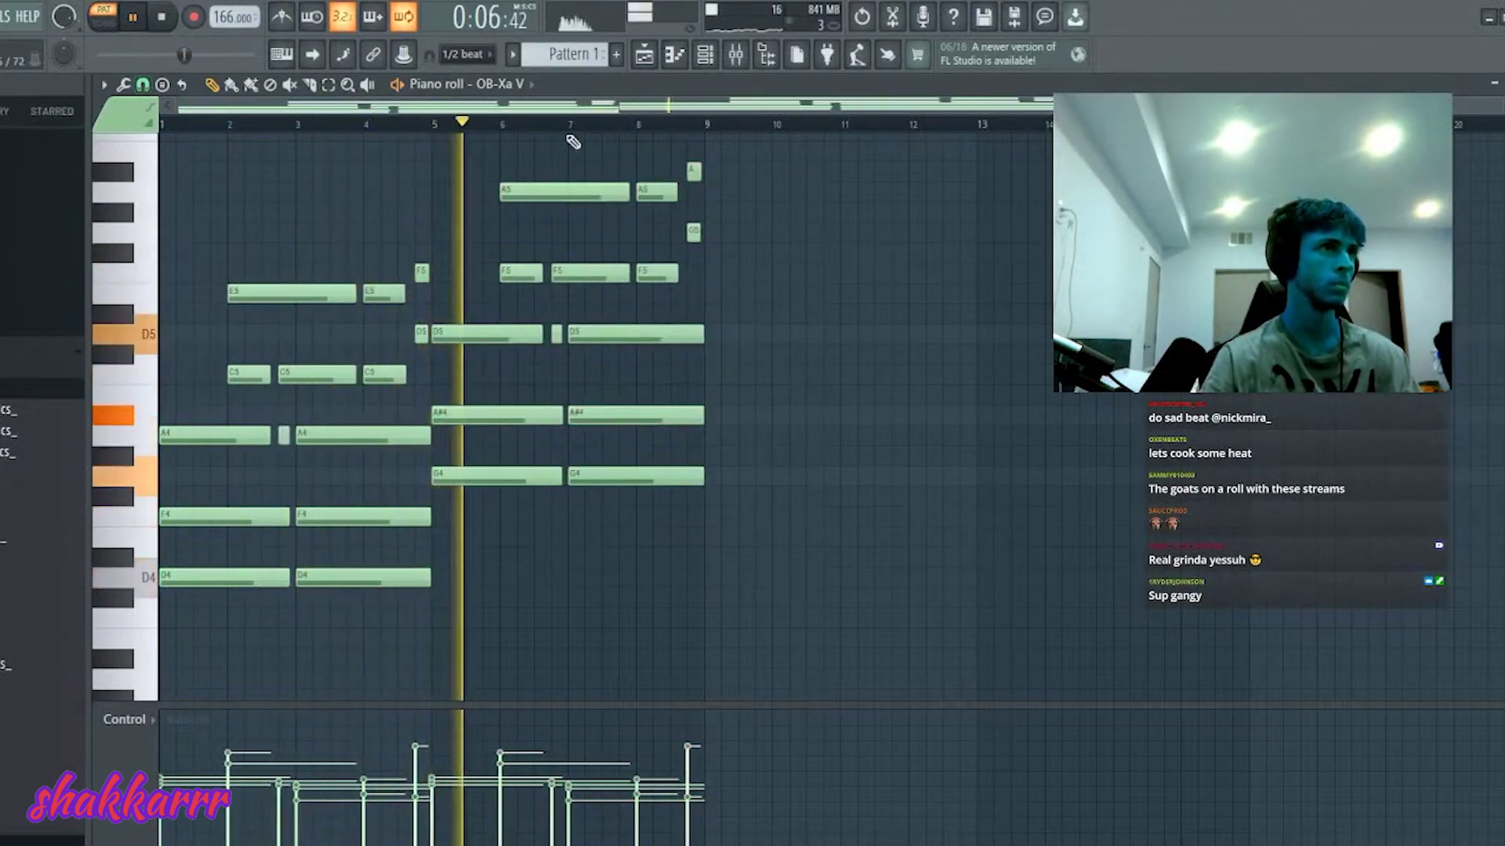
- Add a short F4 note at the end of bar 4, finishing at the start of bar 5
scroll(573, 144, "up", 2)
scroll(862, 258, "up", 1)
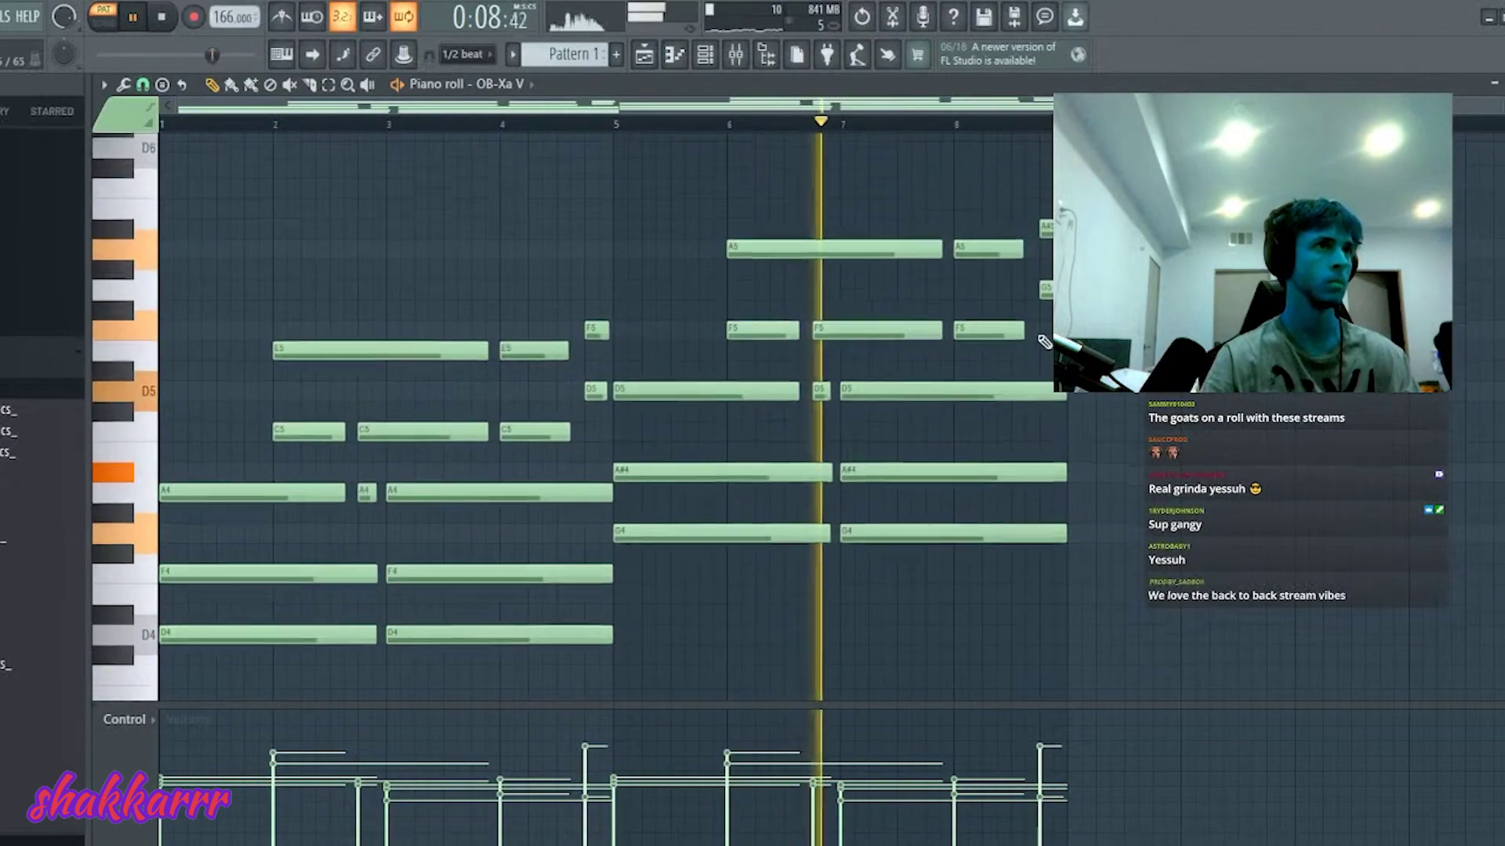
scroll(1042, 343, "down", 2)
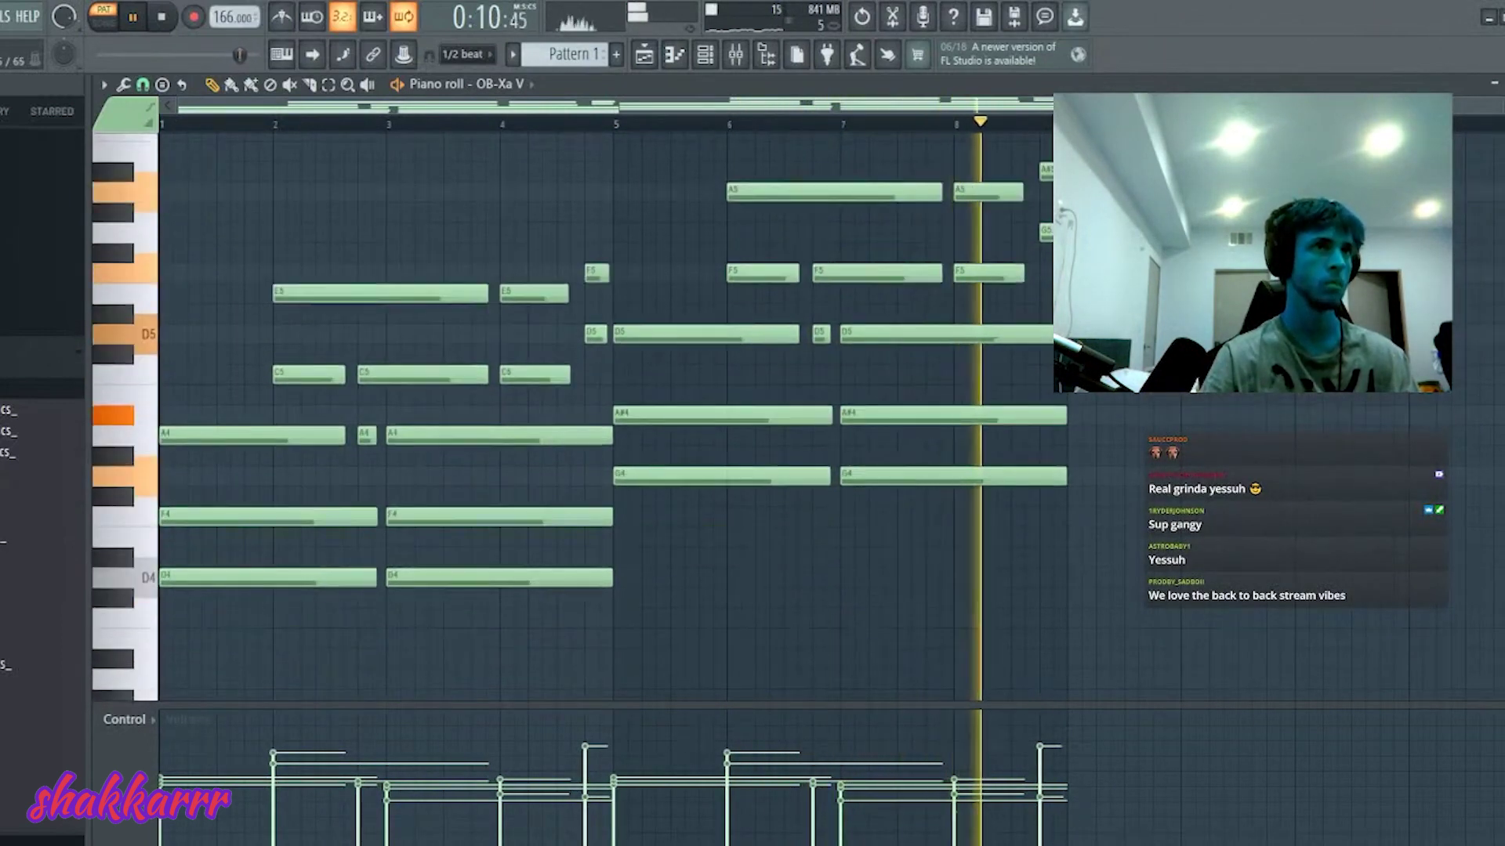
scroll(1050, 327, "up", 2)
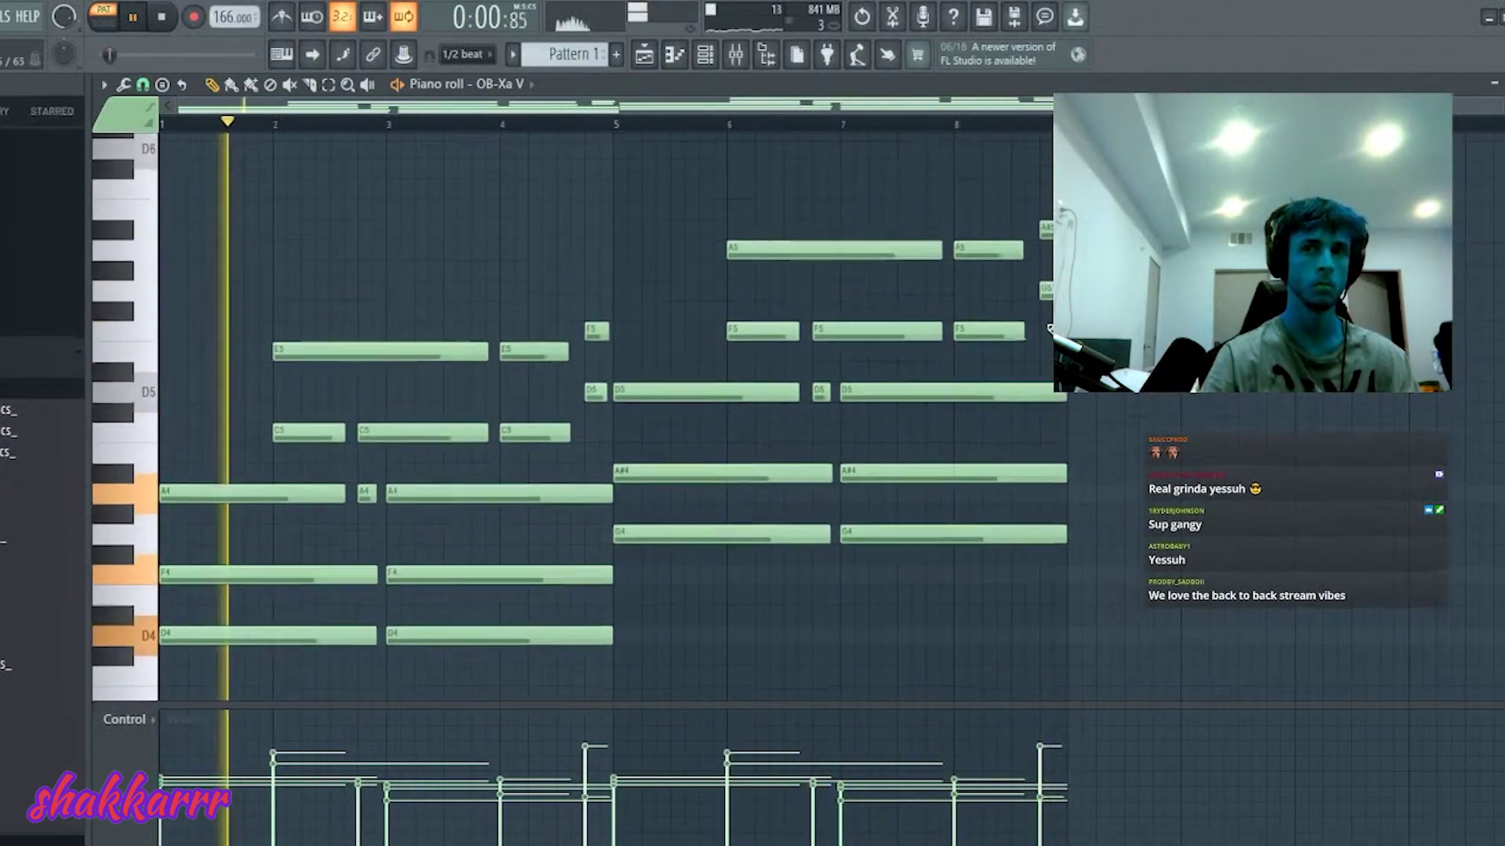
scroll(403, 402, "down", 4)
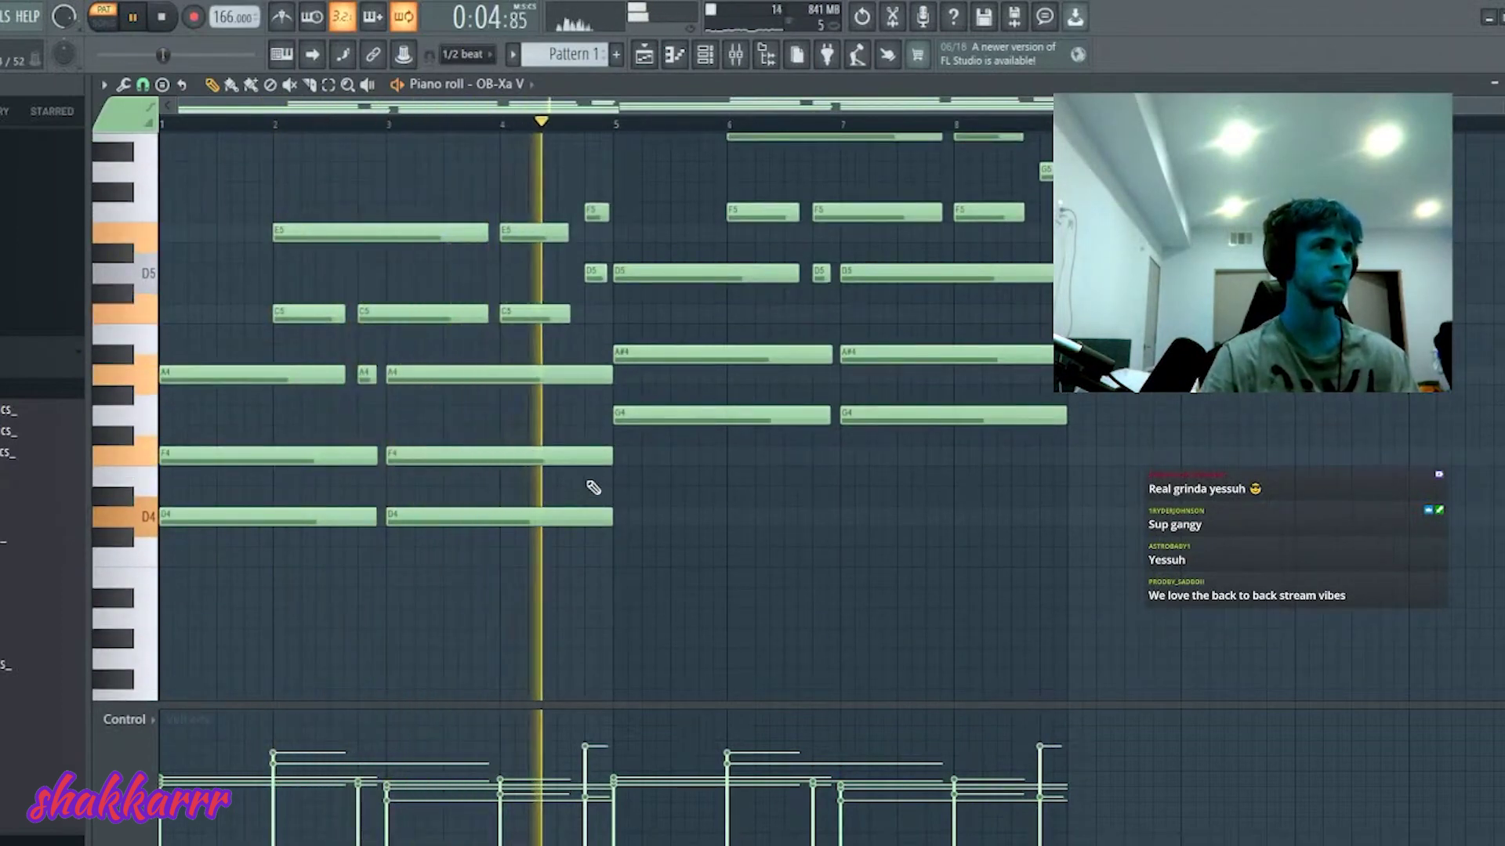
left_click(593, 456)
left_click_drag(814, 456, 612, 473)
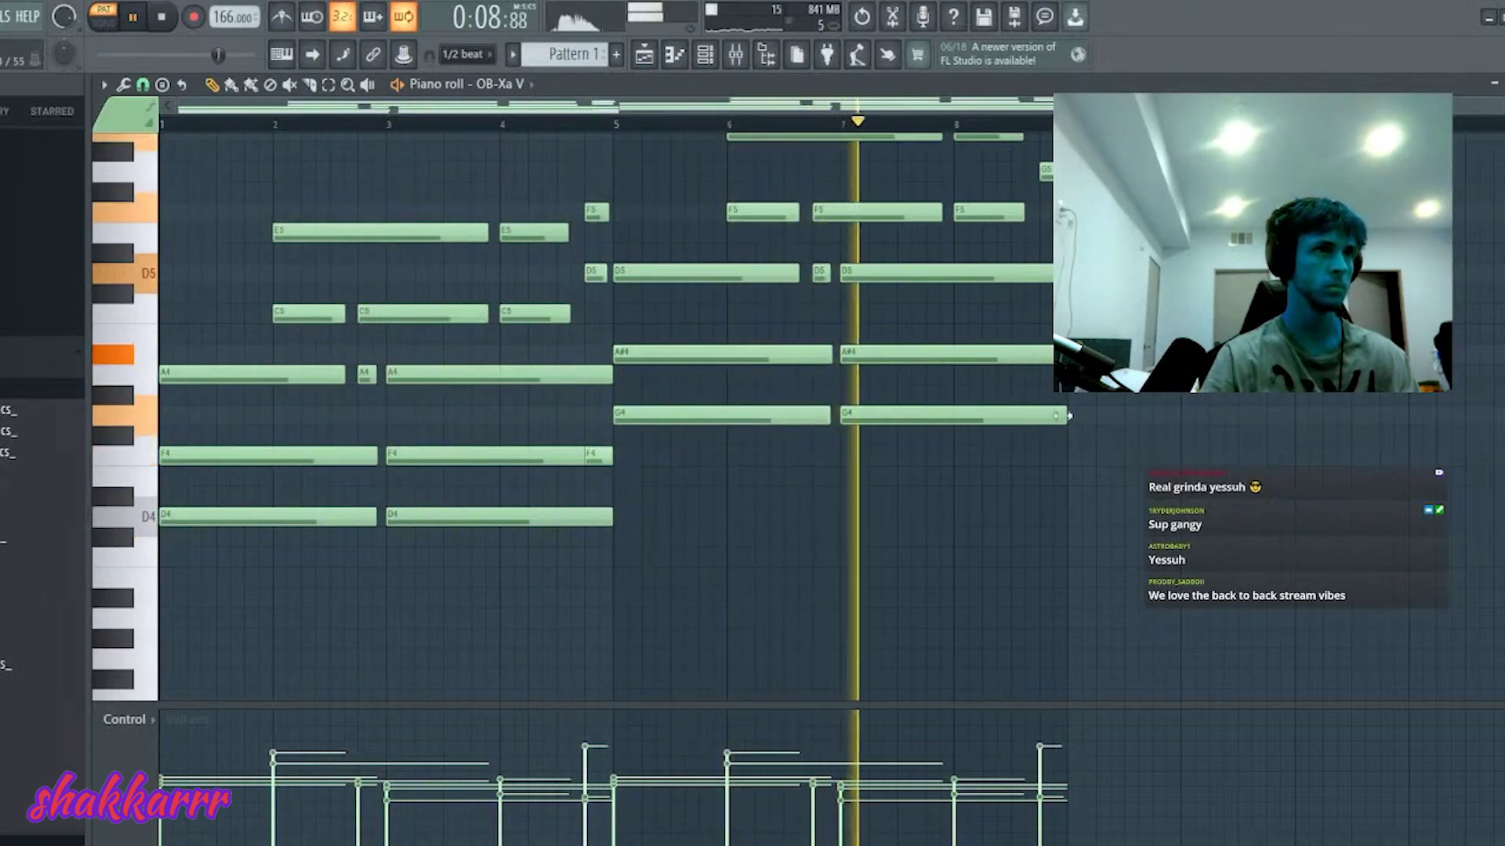
- Shorten the second long G4 note and add C4, E4 and G4 chord notes aligned to the start of bar 8
left_click_drag(1060, 417, 981, 417)
key("space")
left_click(954, 570)
left_click_drag(954, 570, 949, 558)
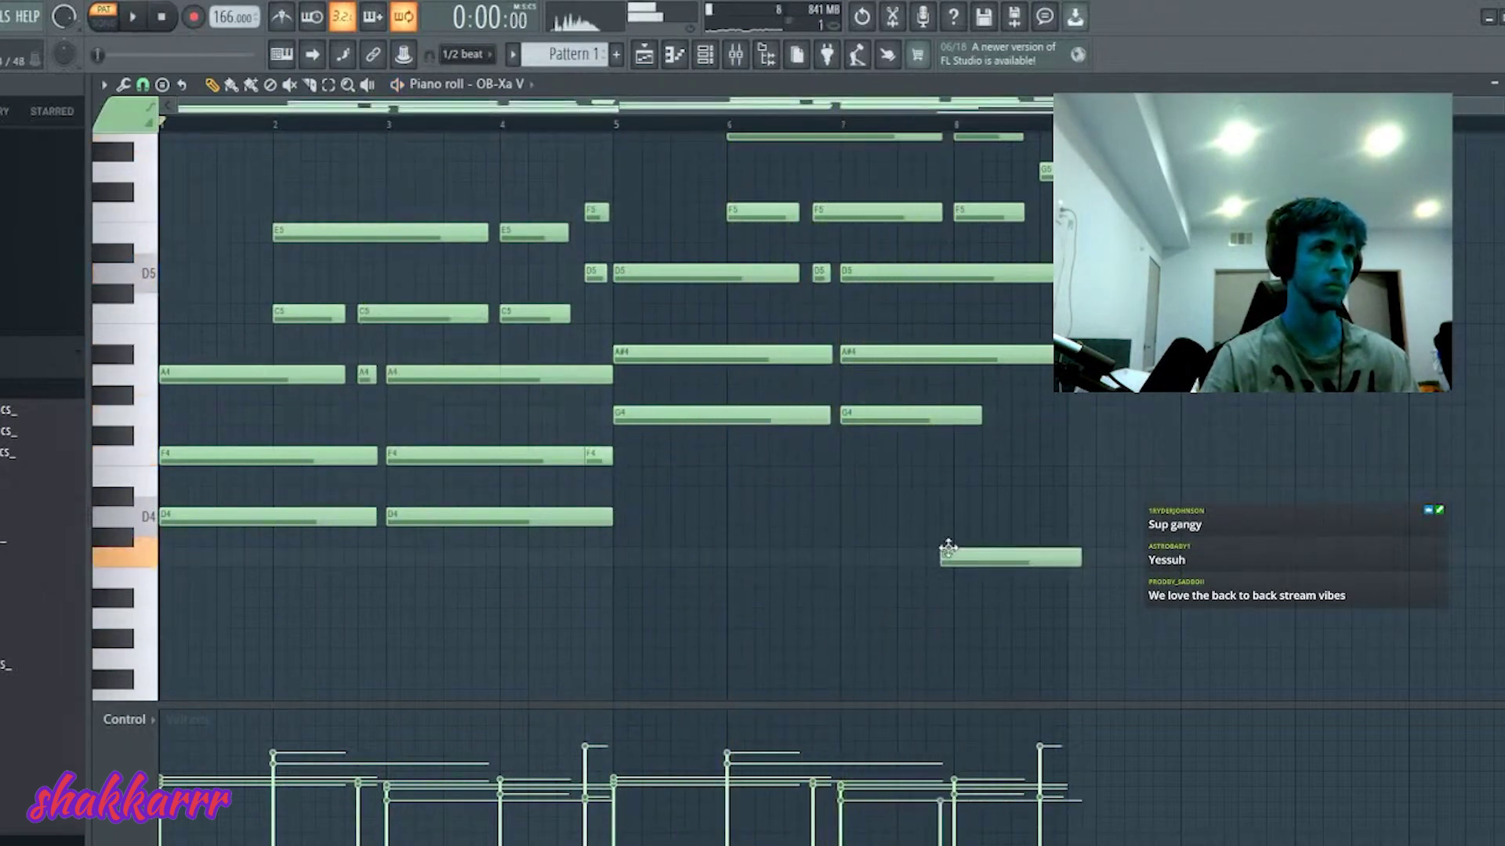
left_click_drag(954, 501, 947, 473)
left_click_drag(1011, 416, 950, 420)
key("space")
left_click_drag(1089, 540, 974, 598)
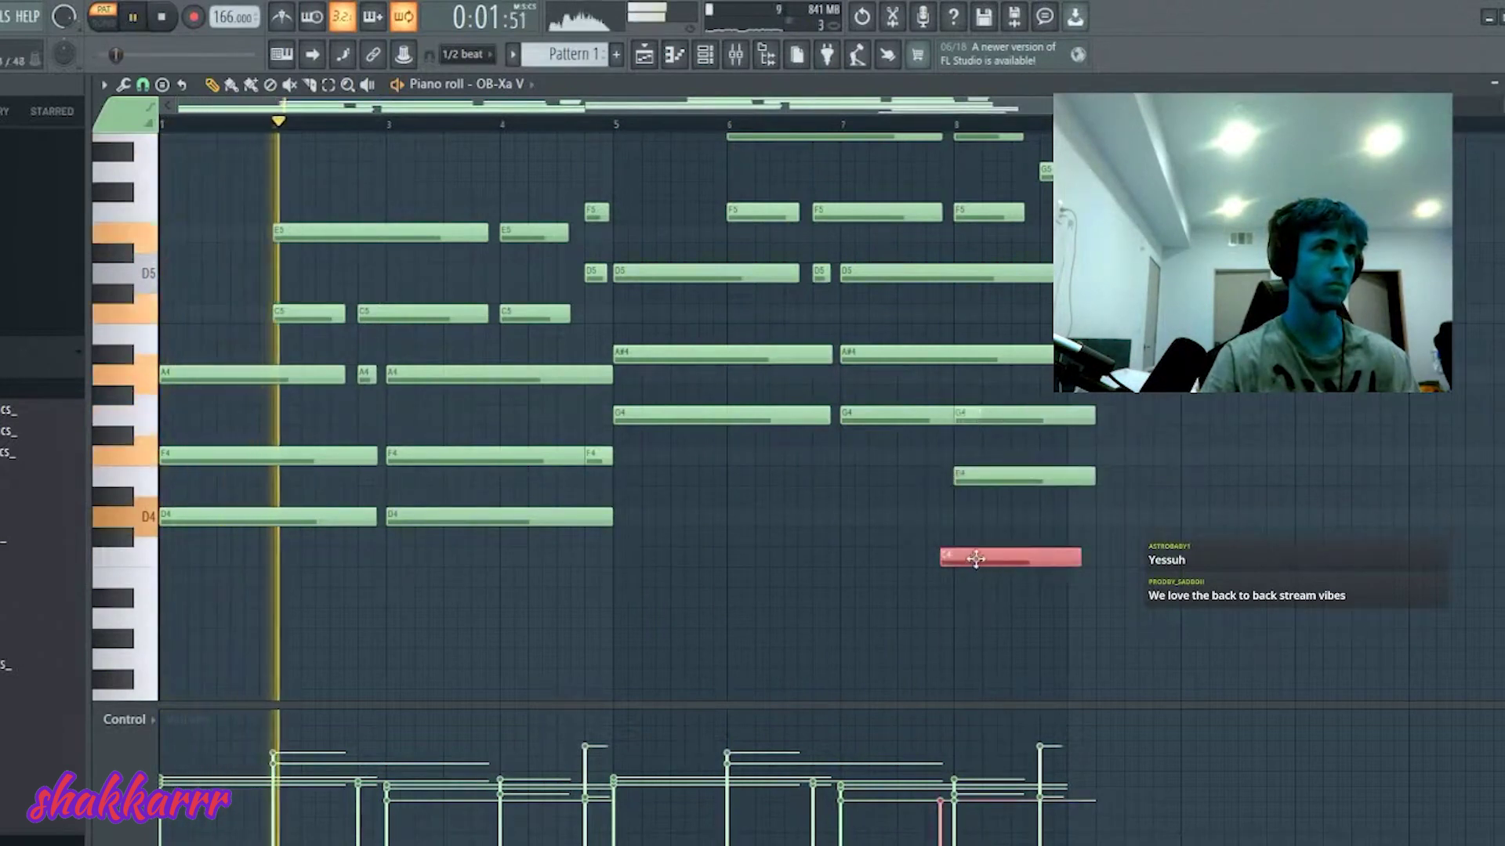
key("shift+Right")
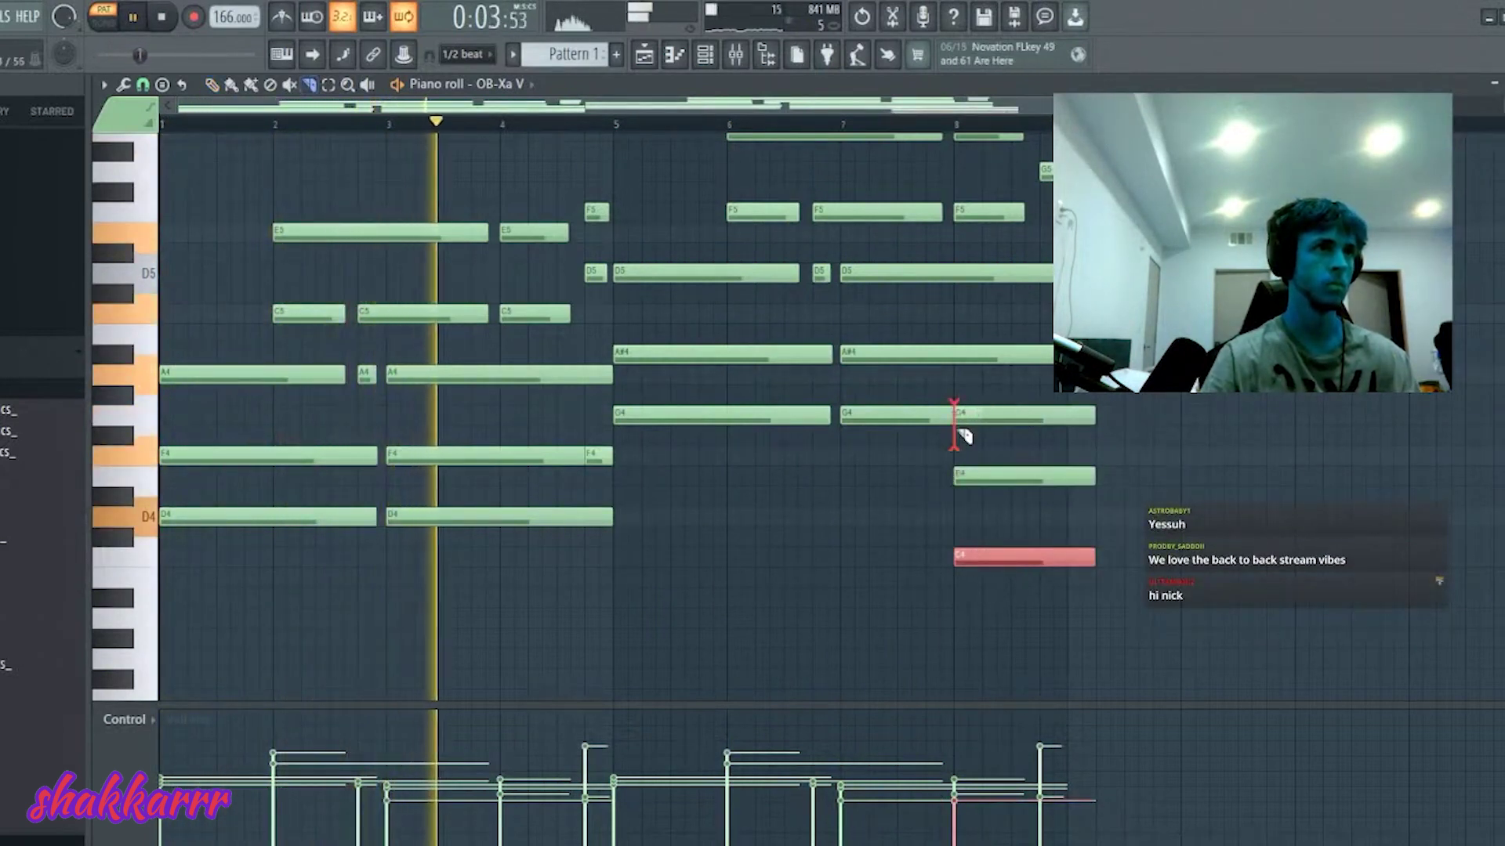
- Slice the overlapping G4 at bar 8 and trim the added chord notes so they end at bar 9
left_click(960, 431)
left_click_drag(1093, 557, 1080, 557)
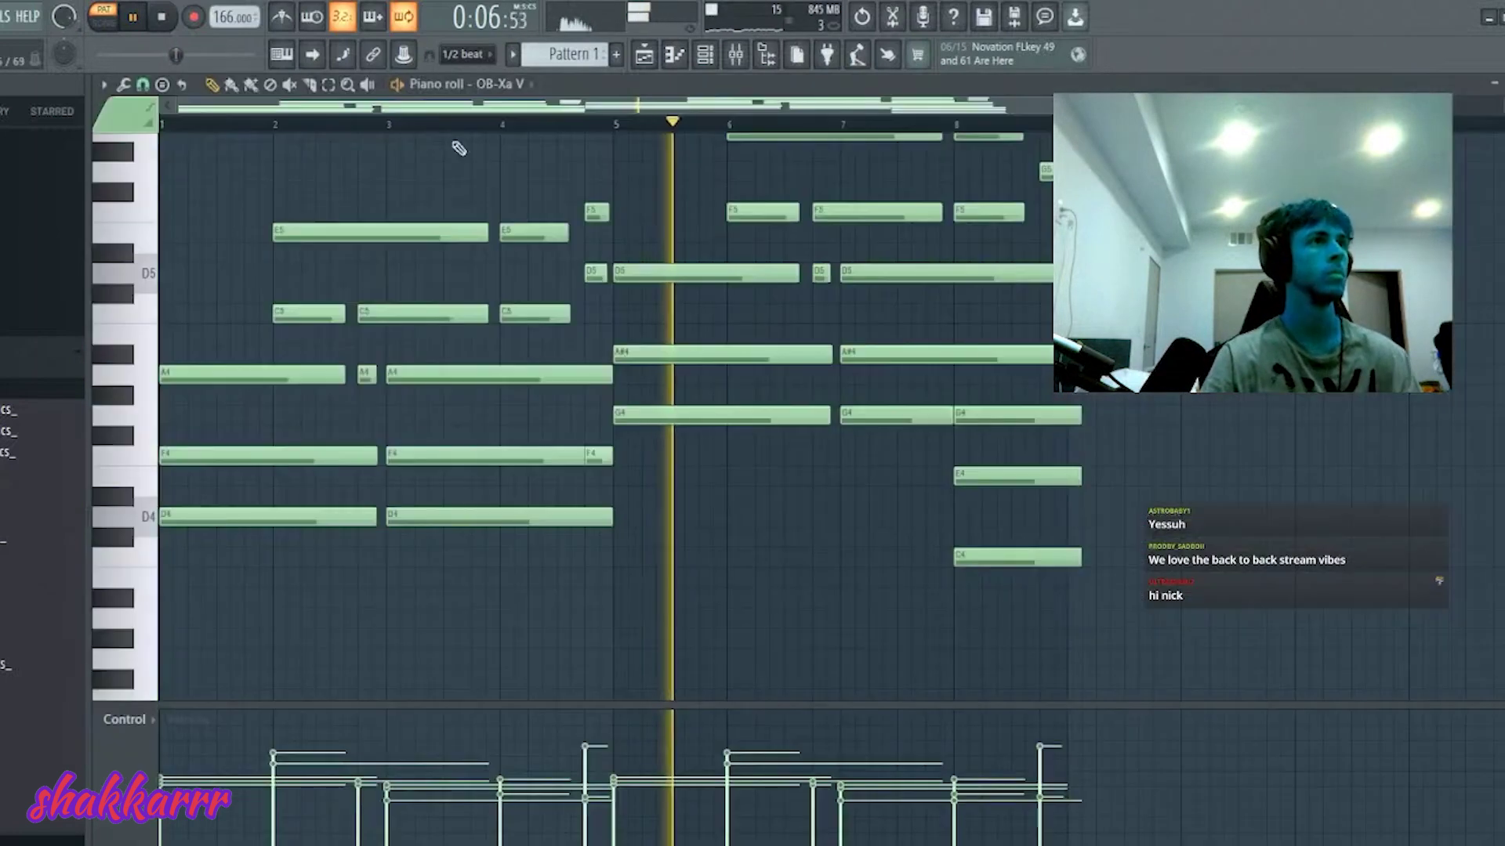
left_click_drag(1081, 557, 1068, 557)
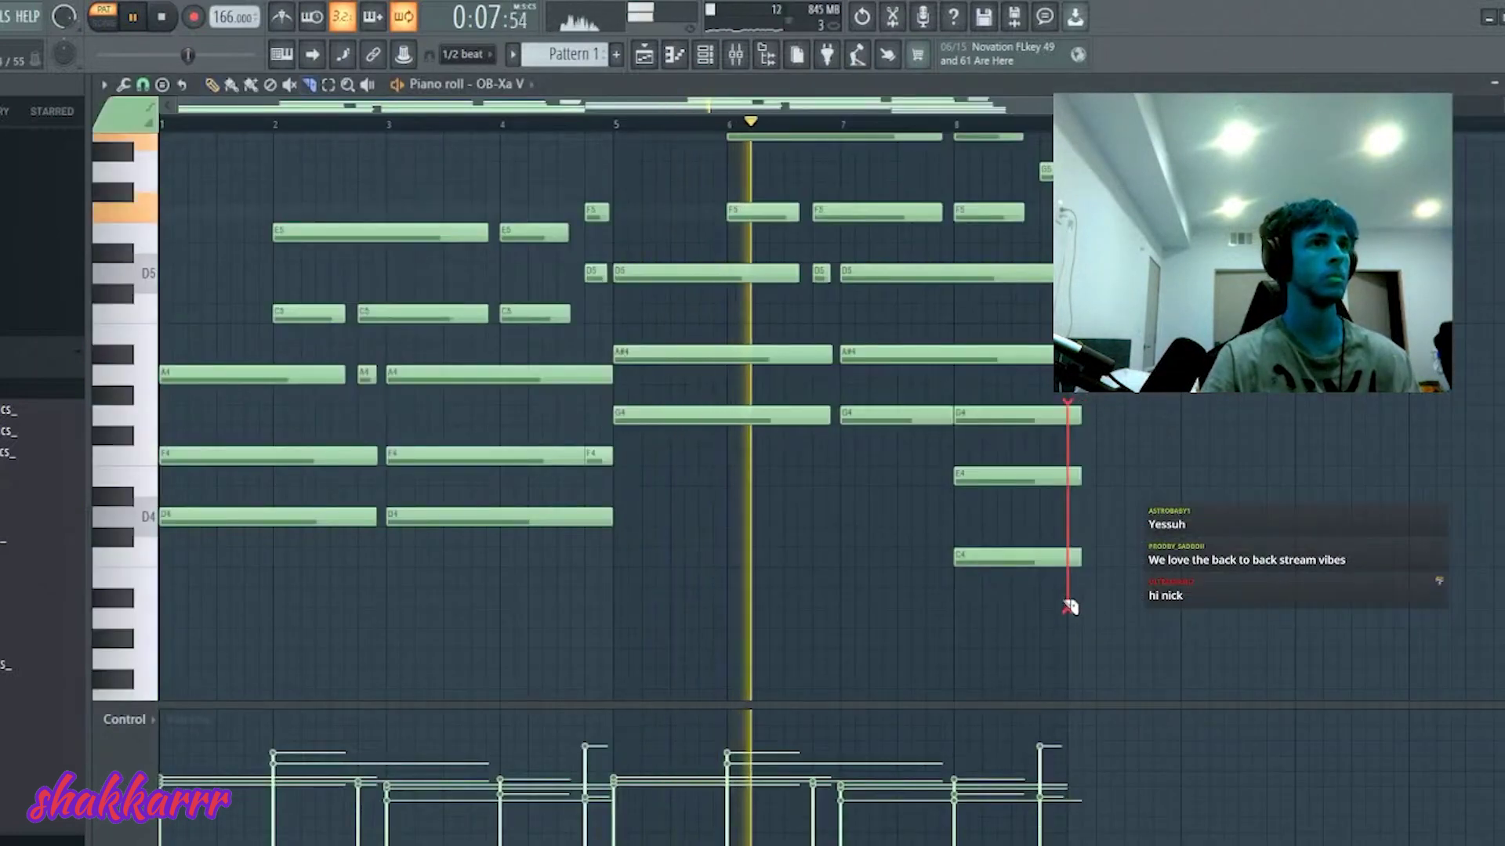
left_click(249, 131)
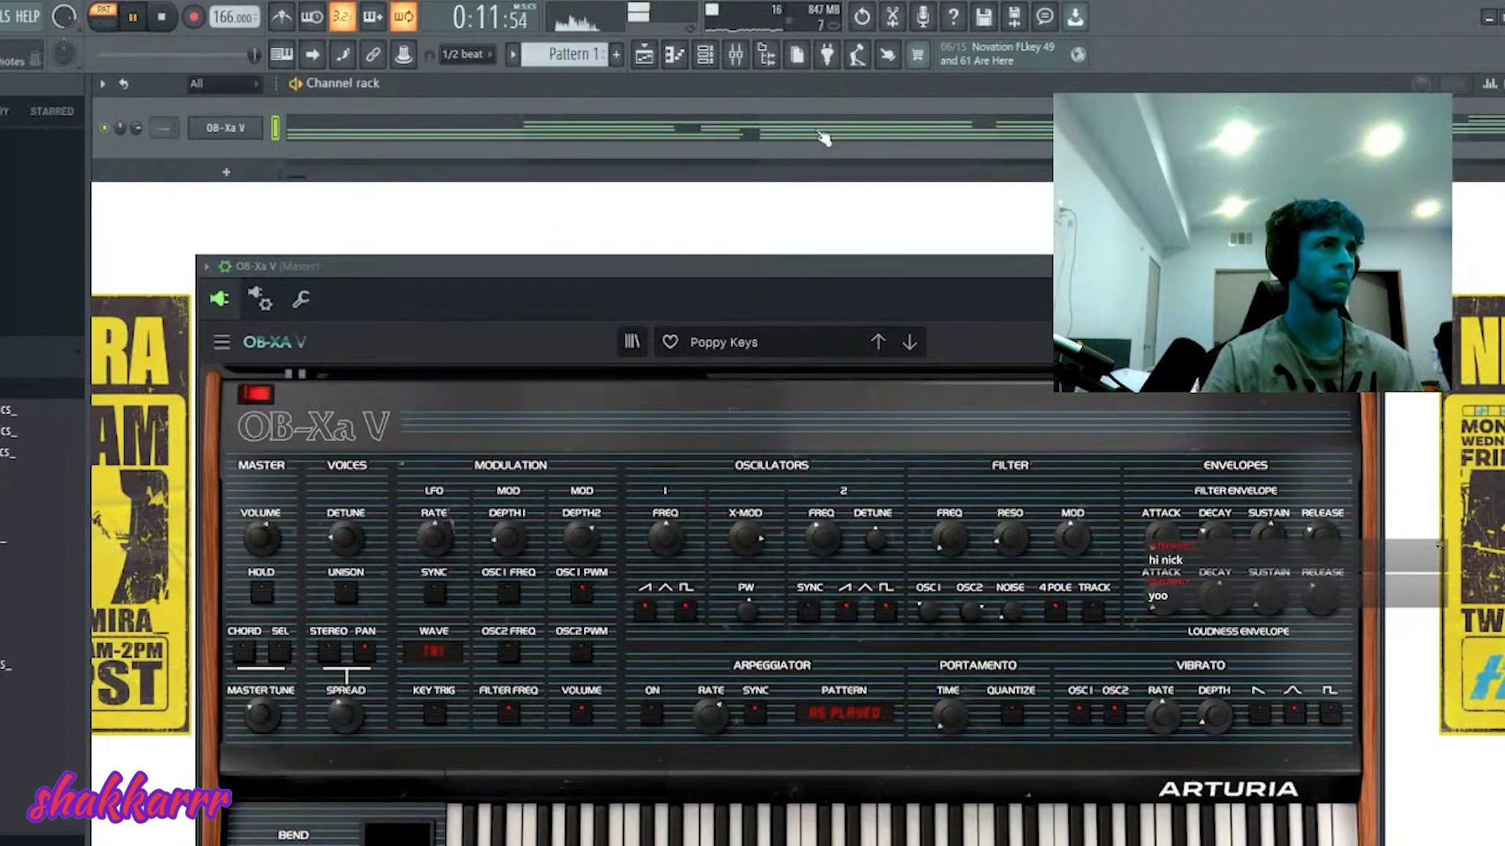
key("F7")
key("space")
- Audition the notes sounding at bar 8 and delete the F5 note there
left_click(978, 249)
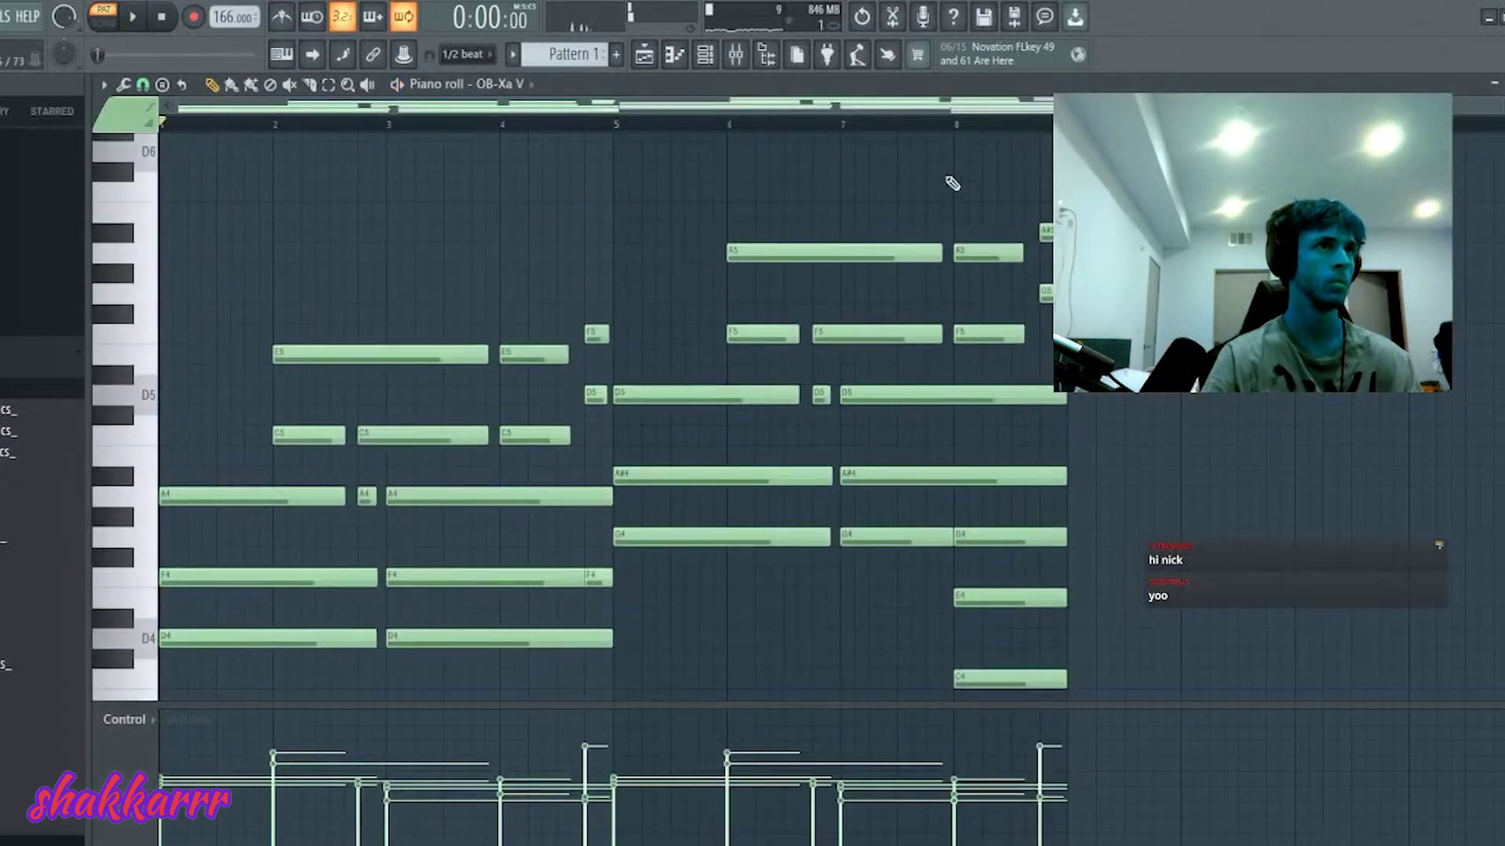
mouse_move(966, 333)
left_mouse_down()
mouse_move(966, 292)
mouse_move(985, 333)
left_mouse_up()
key("space")
left_click(957, 120)
key("space")
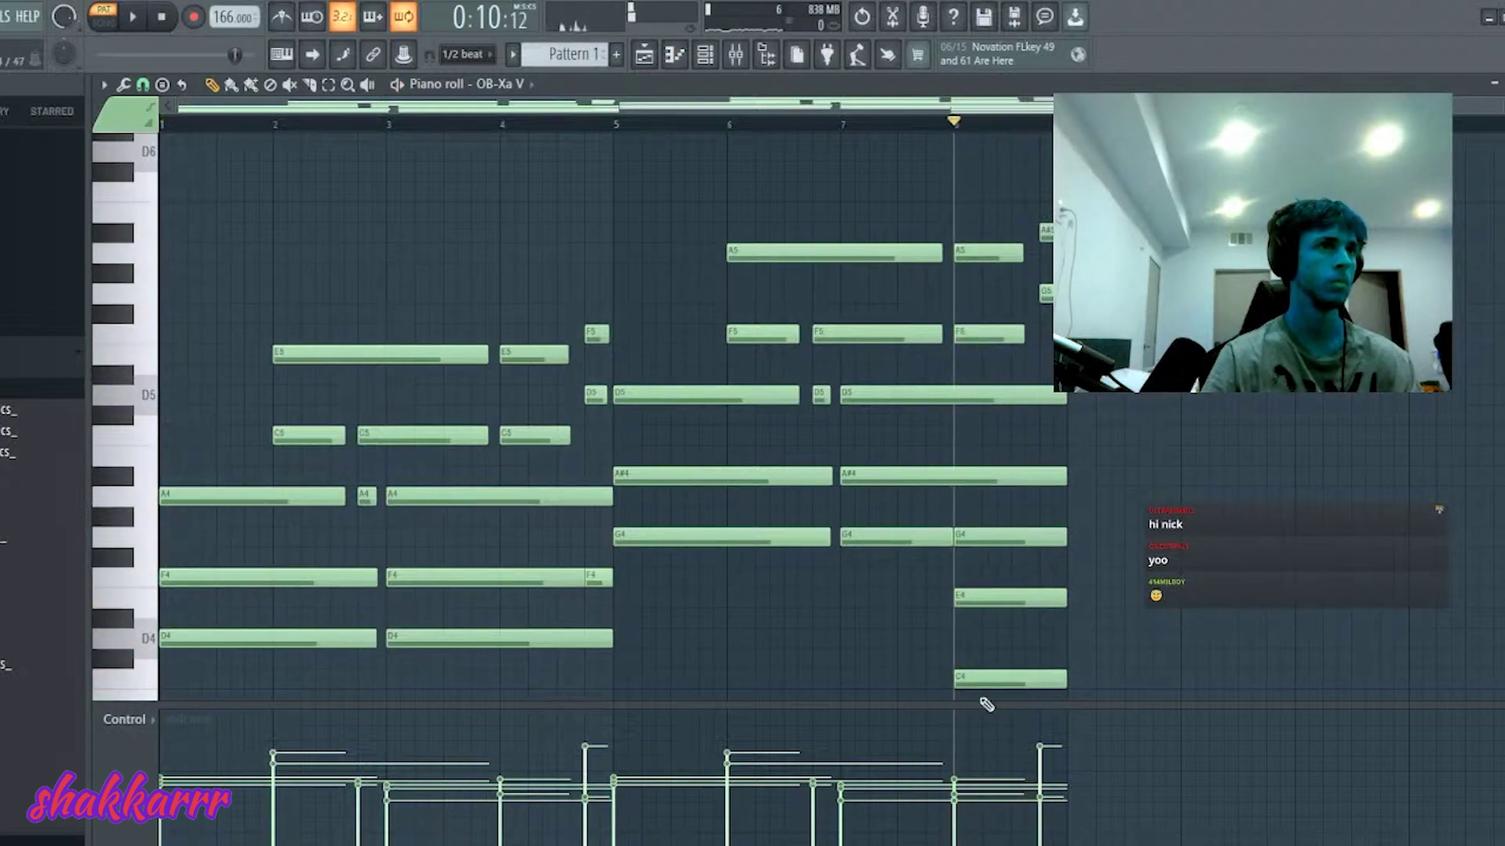
mouse_move(986, 602)
left_mouse_down()
mouse_move(984, 619)
mouse_move(987, 596)
left_mouse_up()
scroll(992, 423, "up", 3)
key("space")
key("space")
left_click(991, 364)
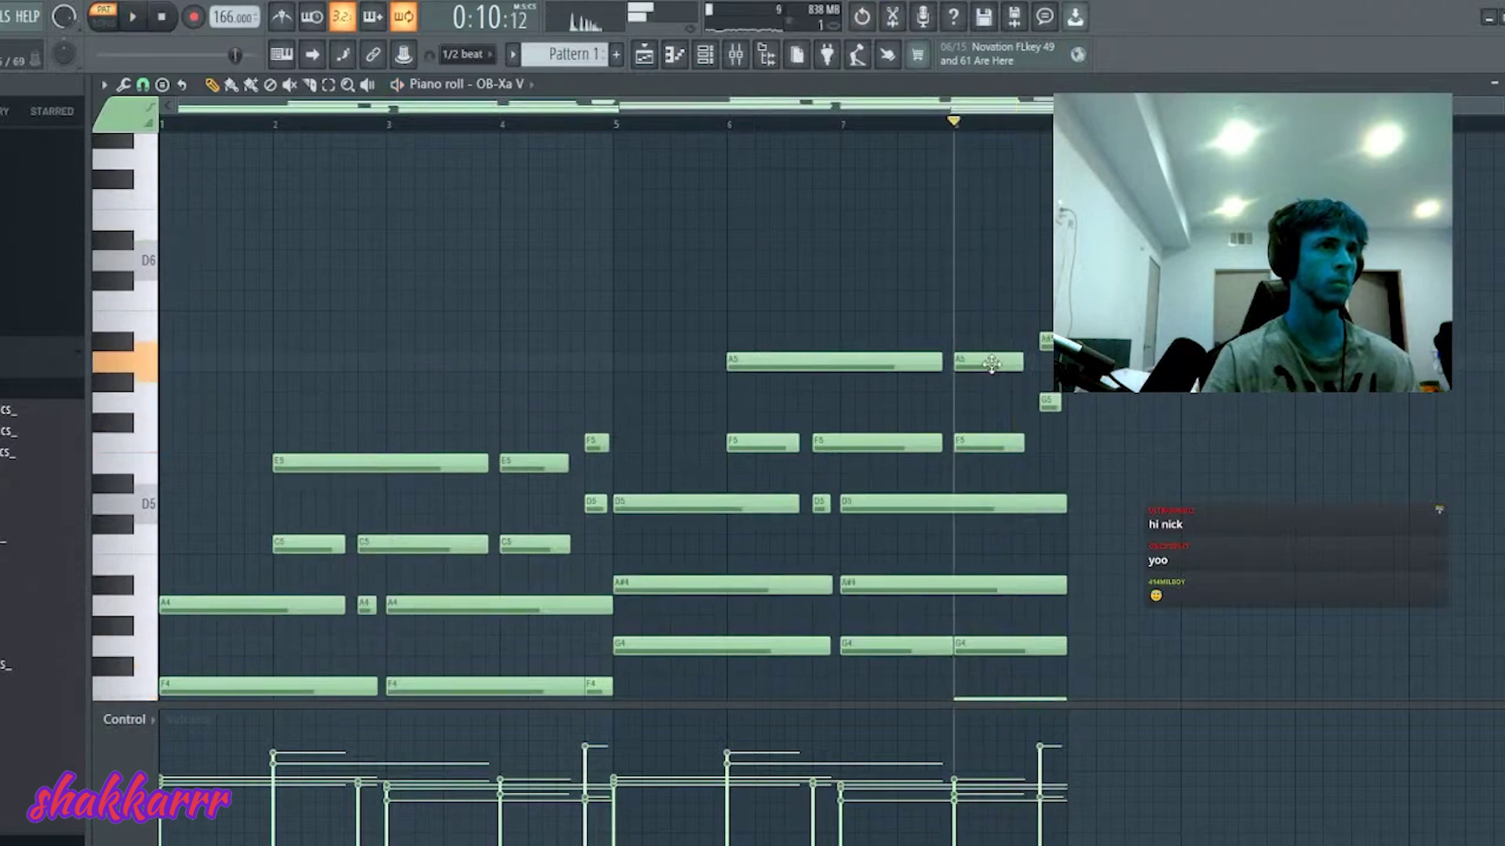
right_click(984, 452)
- Play back from bar 7, remove the short closing A#5 note and lengthen the A5 note in bar 8 up to the last G5
key("space")
left_click(850, 124)
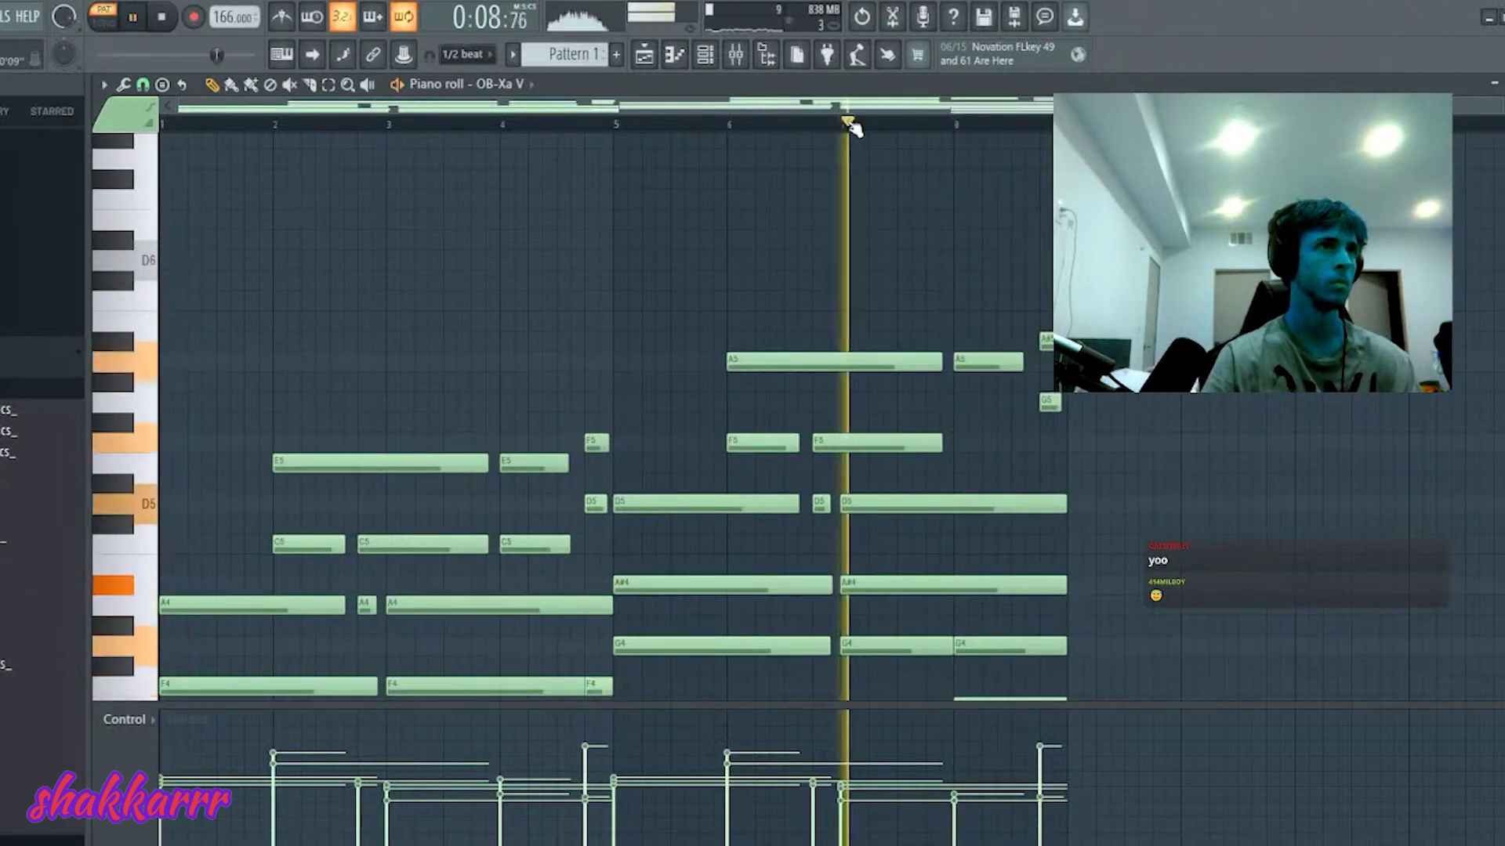
scroll(940, 195, "down", 3)
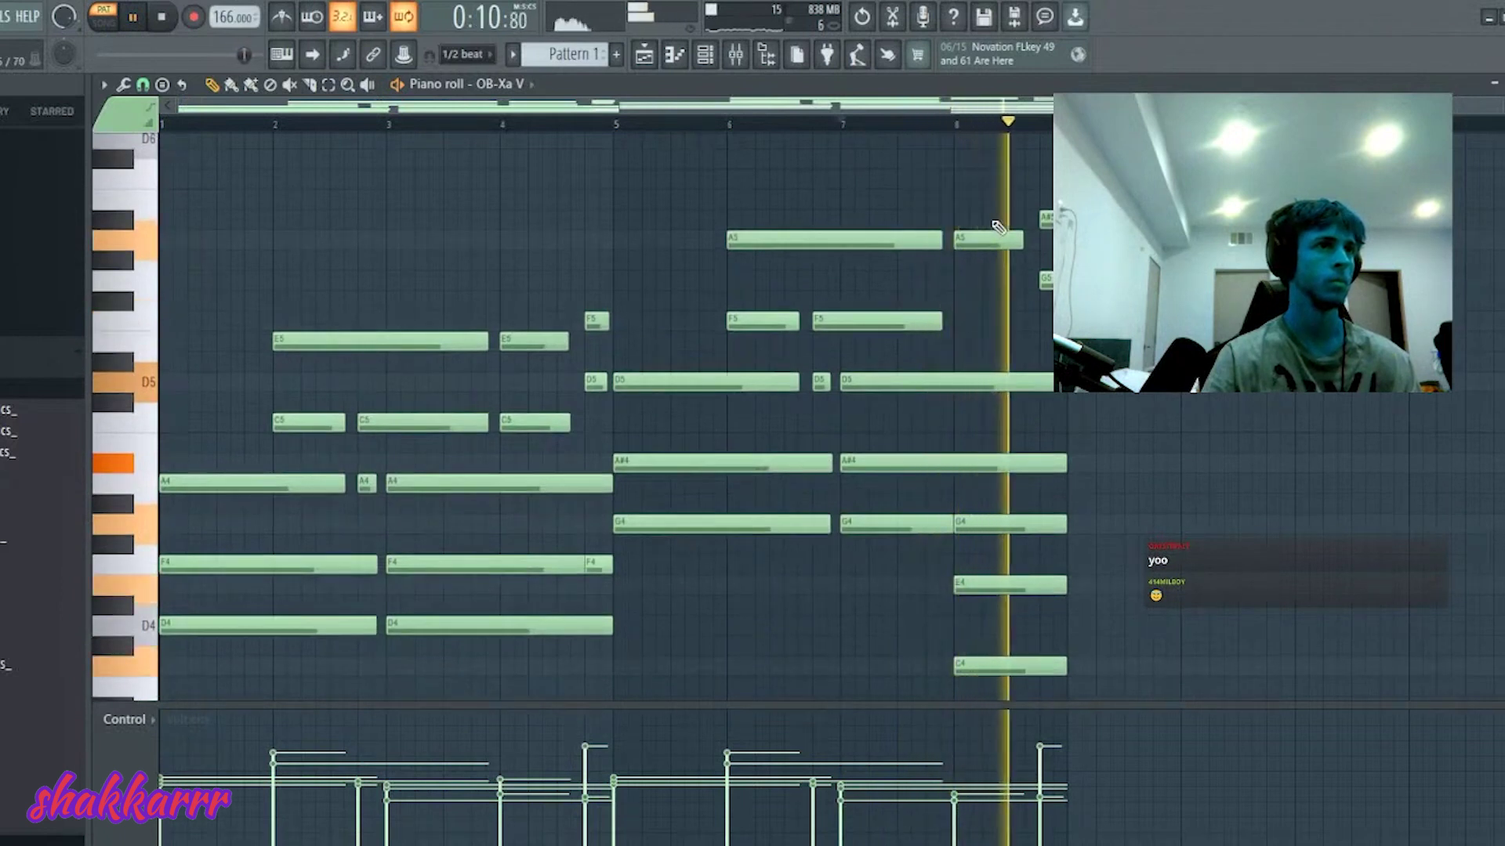
key("space")
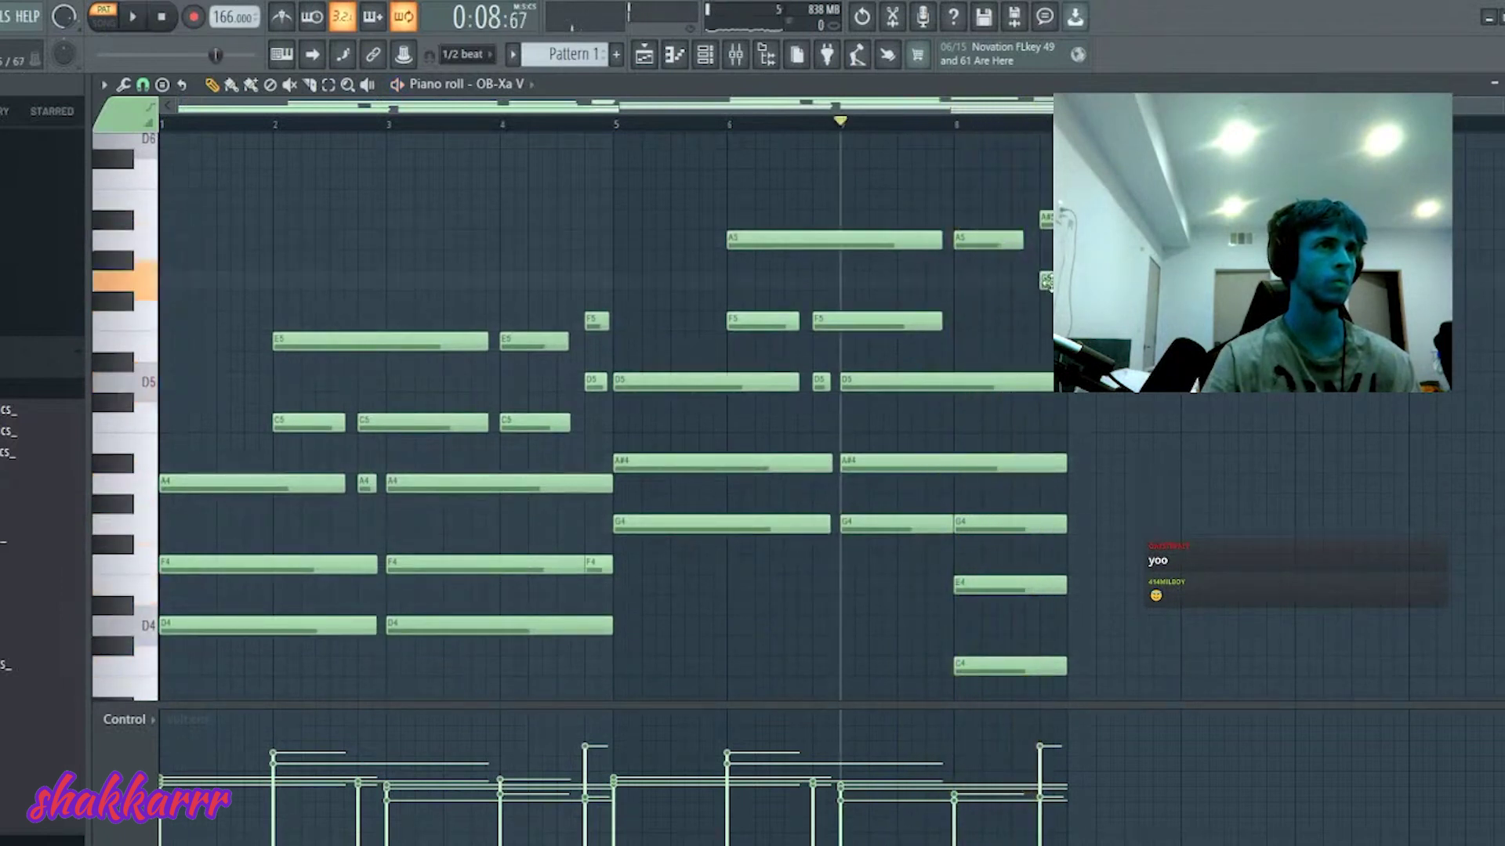
key("space")
left_click_drag(1023, 238, 1029, 238)
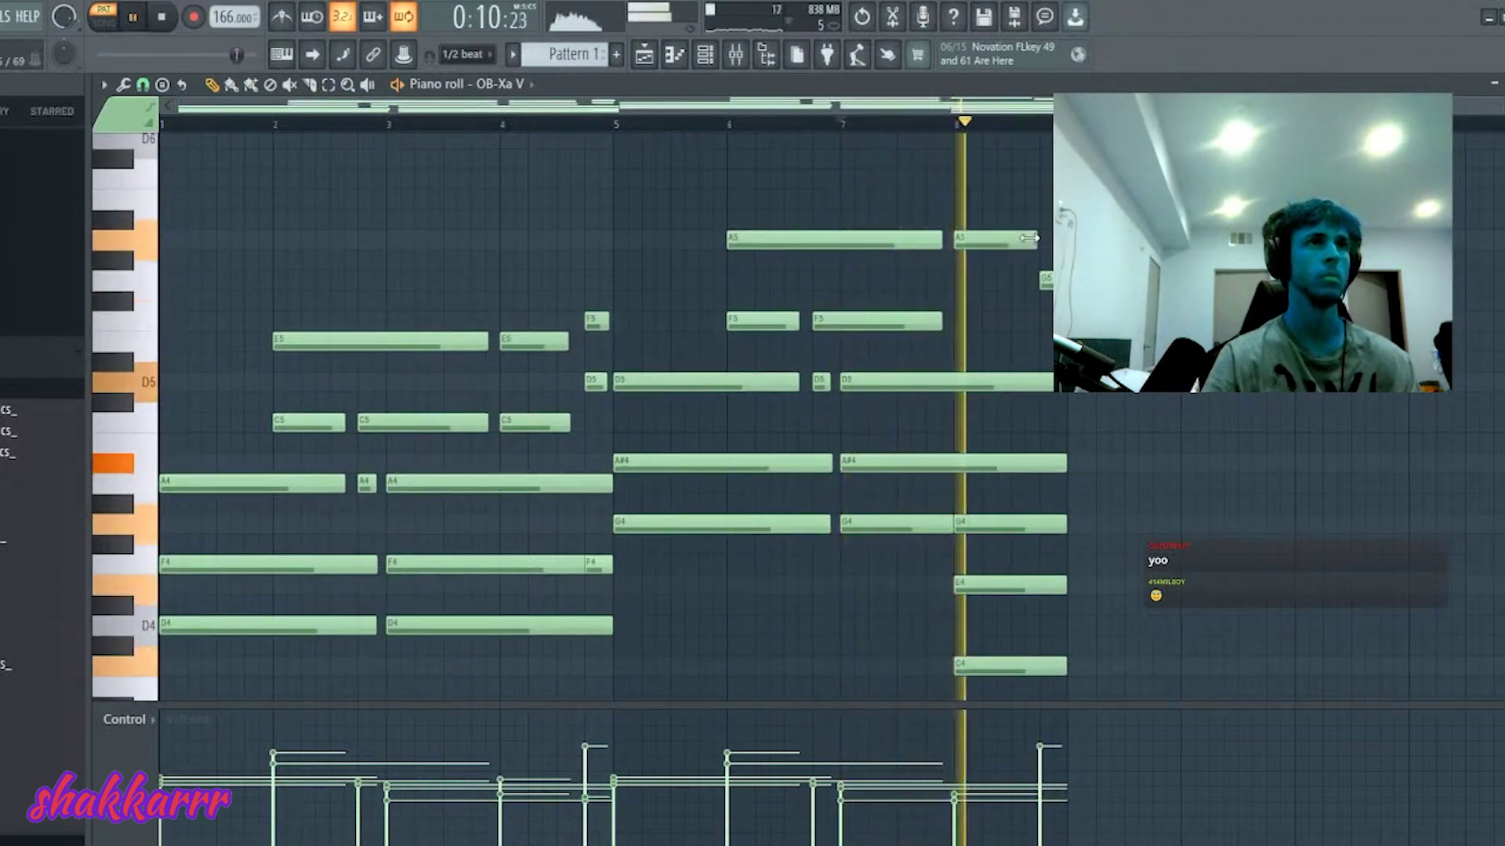
- Play the pattern from the start and add the Covert Zay sample from the browser as a new channel
key("space")
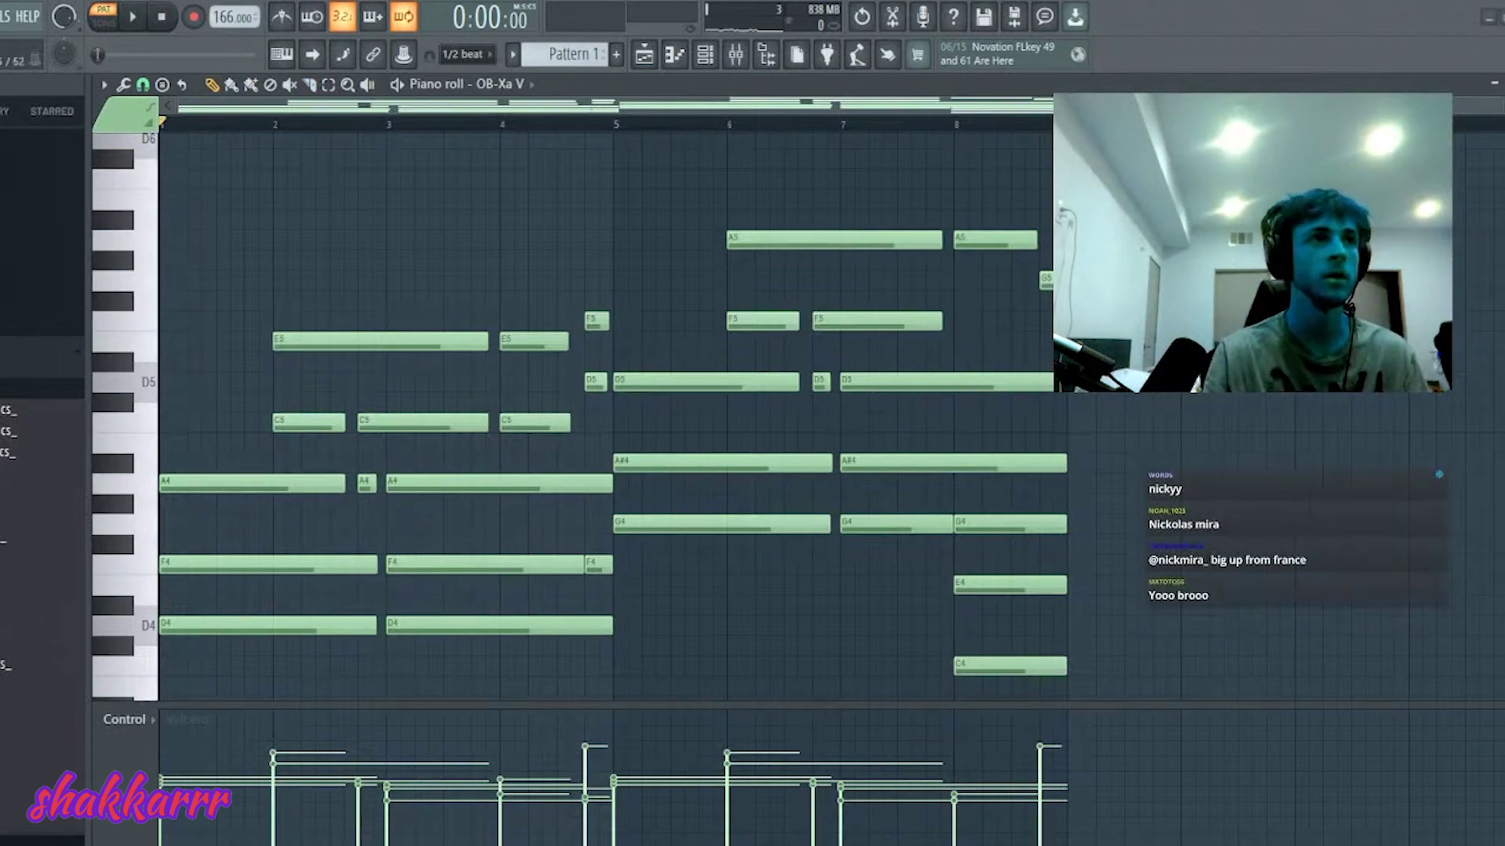
key("space")
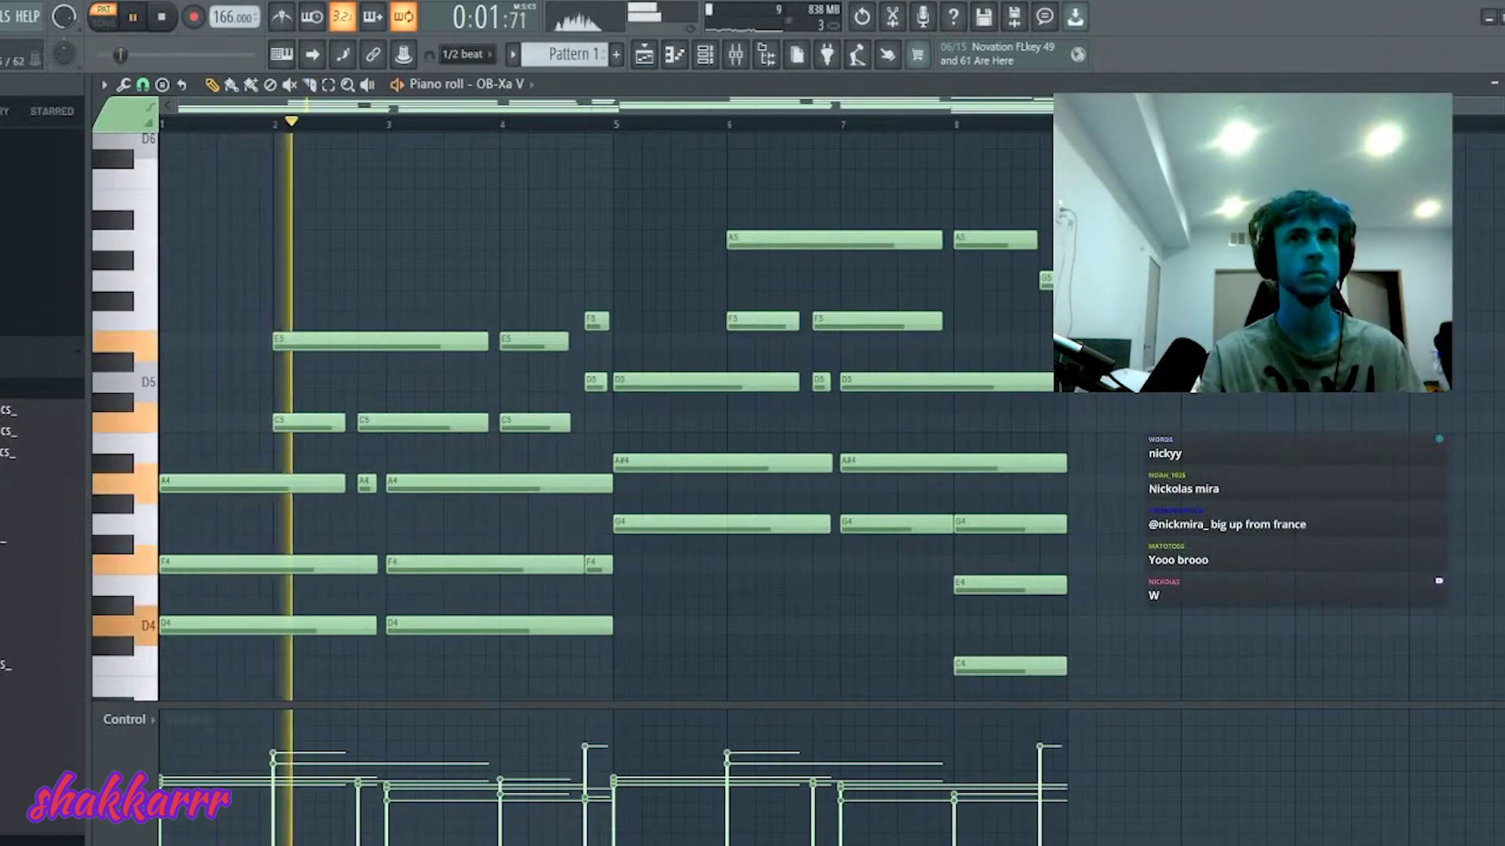
key("F7")
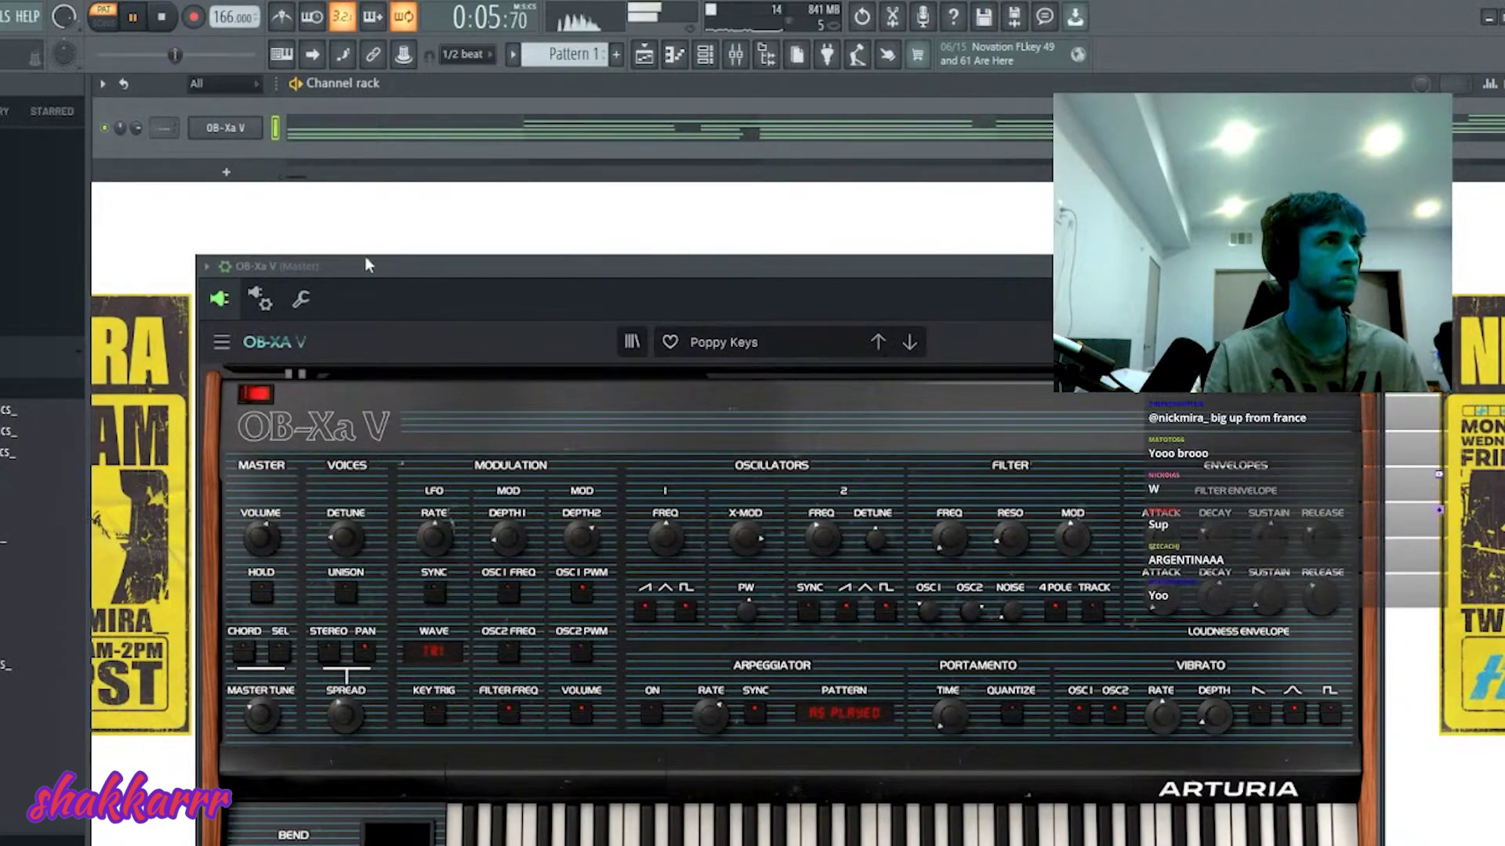
scroll(42, 401, "down", 5)
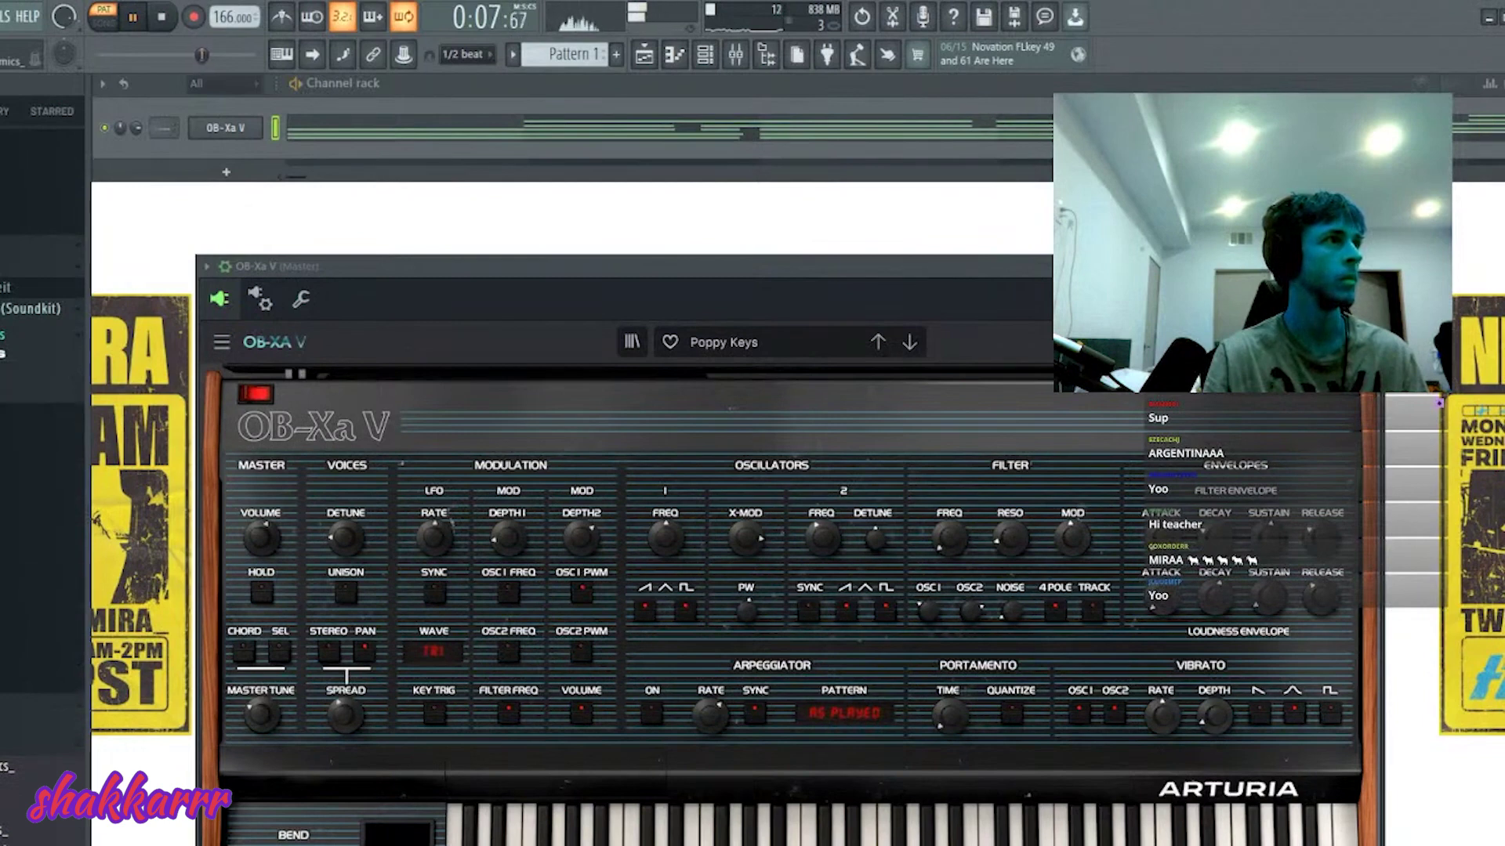
- Select the D4, G4 and C4 root notes of the OB-Xa V part to copy and open the Covert Zay channel's piano roll
left_click(380, 124)
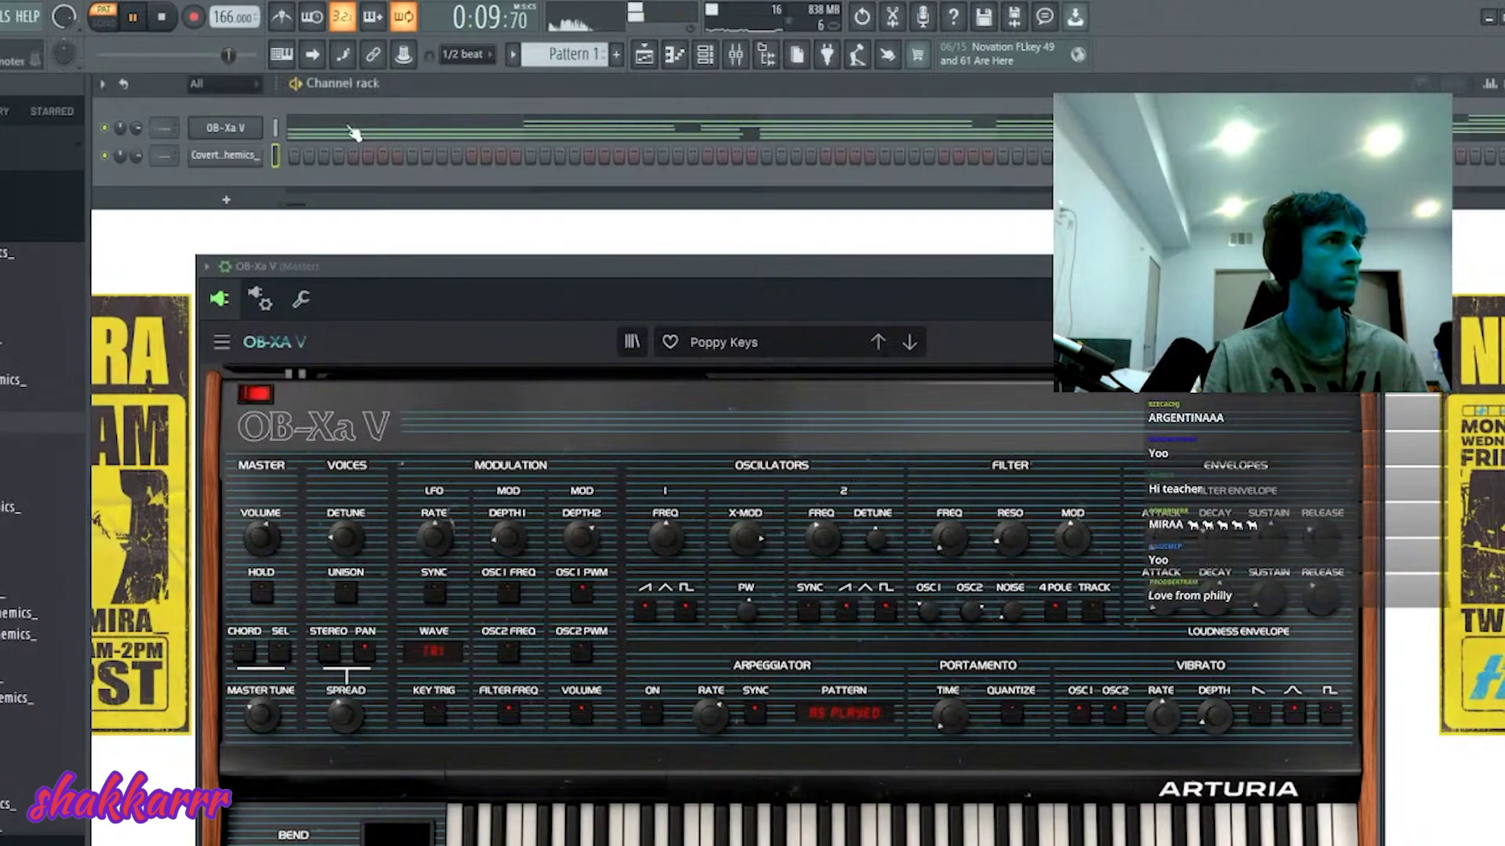
left_click_drag(309, 441, 615, 443)
left_click_drag(619, 337, 883, 369)
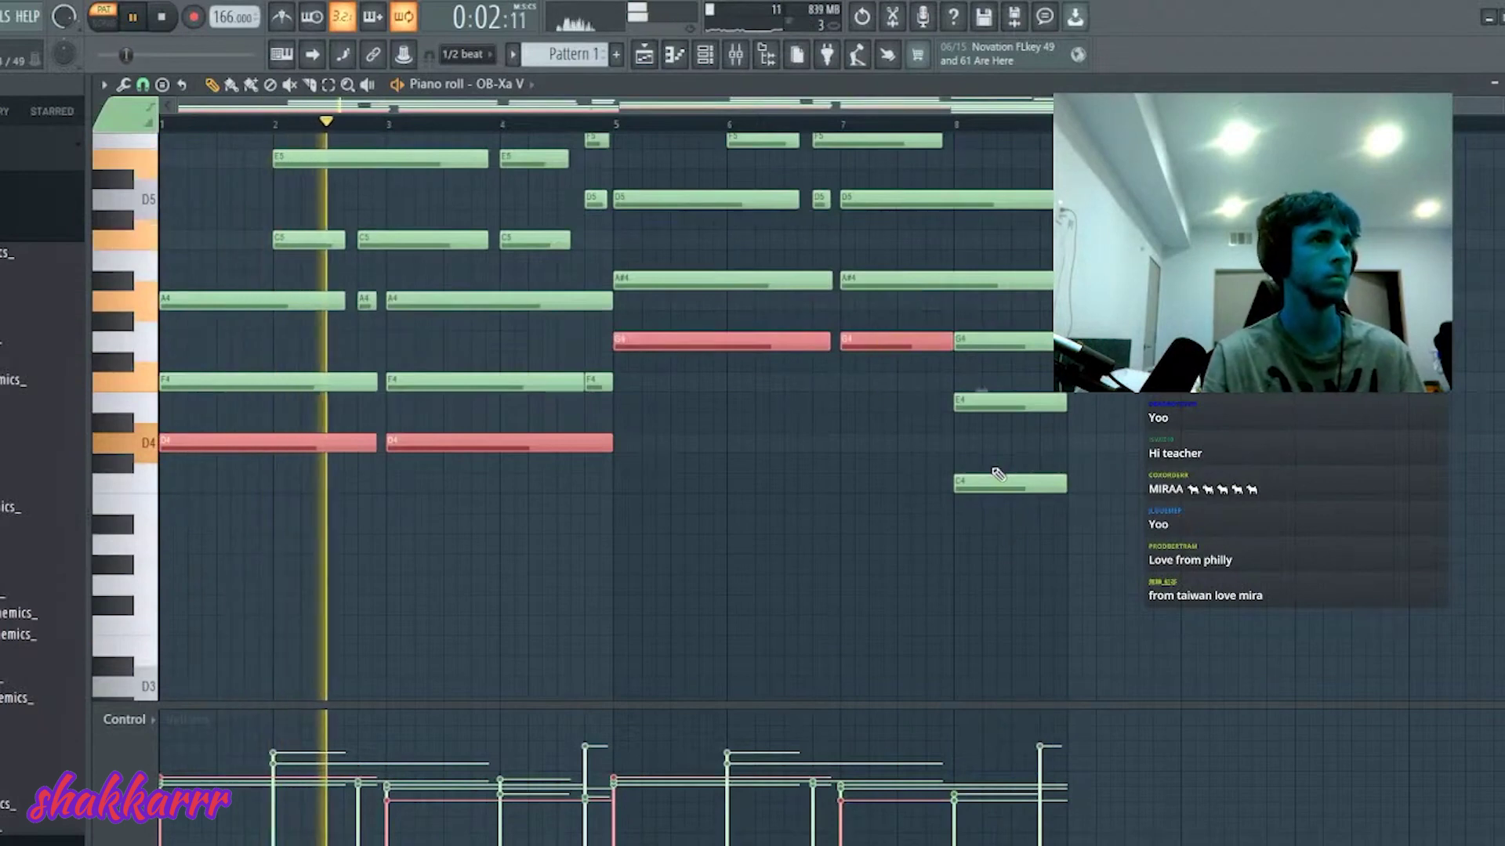
left_click(1011, 484, "ctrl")
key("F7")
left_click(276, 153)
key("F7")
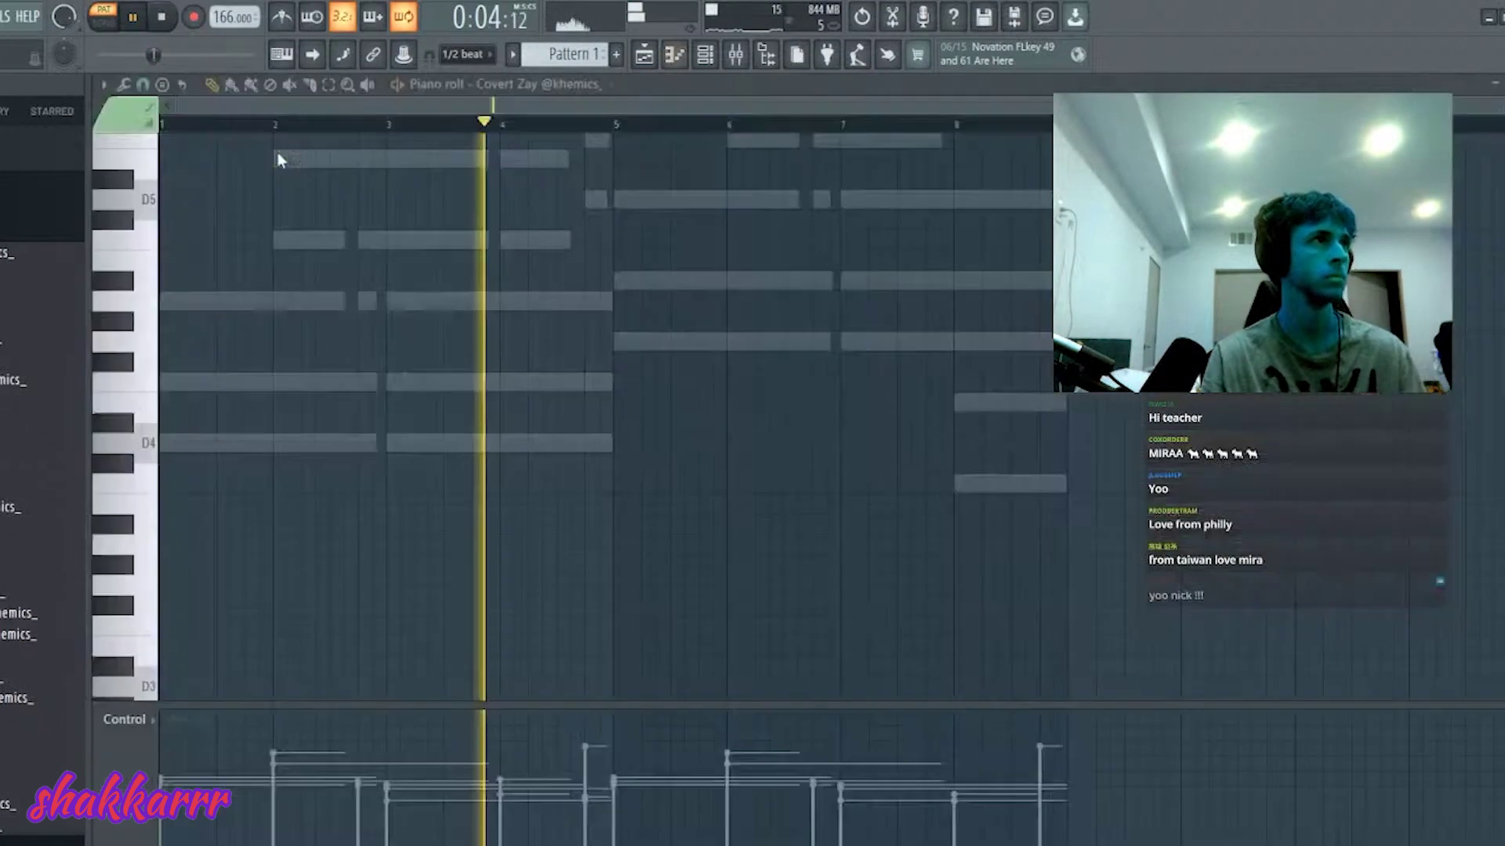
- Transfer the root notes to the Covert Zay part and shape them into repeated short hits on D6, G6 and C6
key("ctrl+a")
left_click_drag(686, 340, 828, 339)
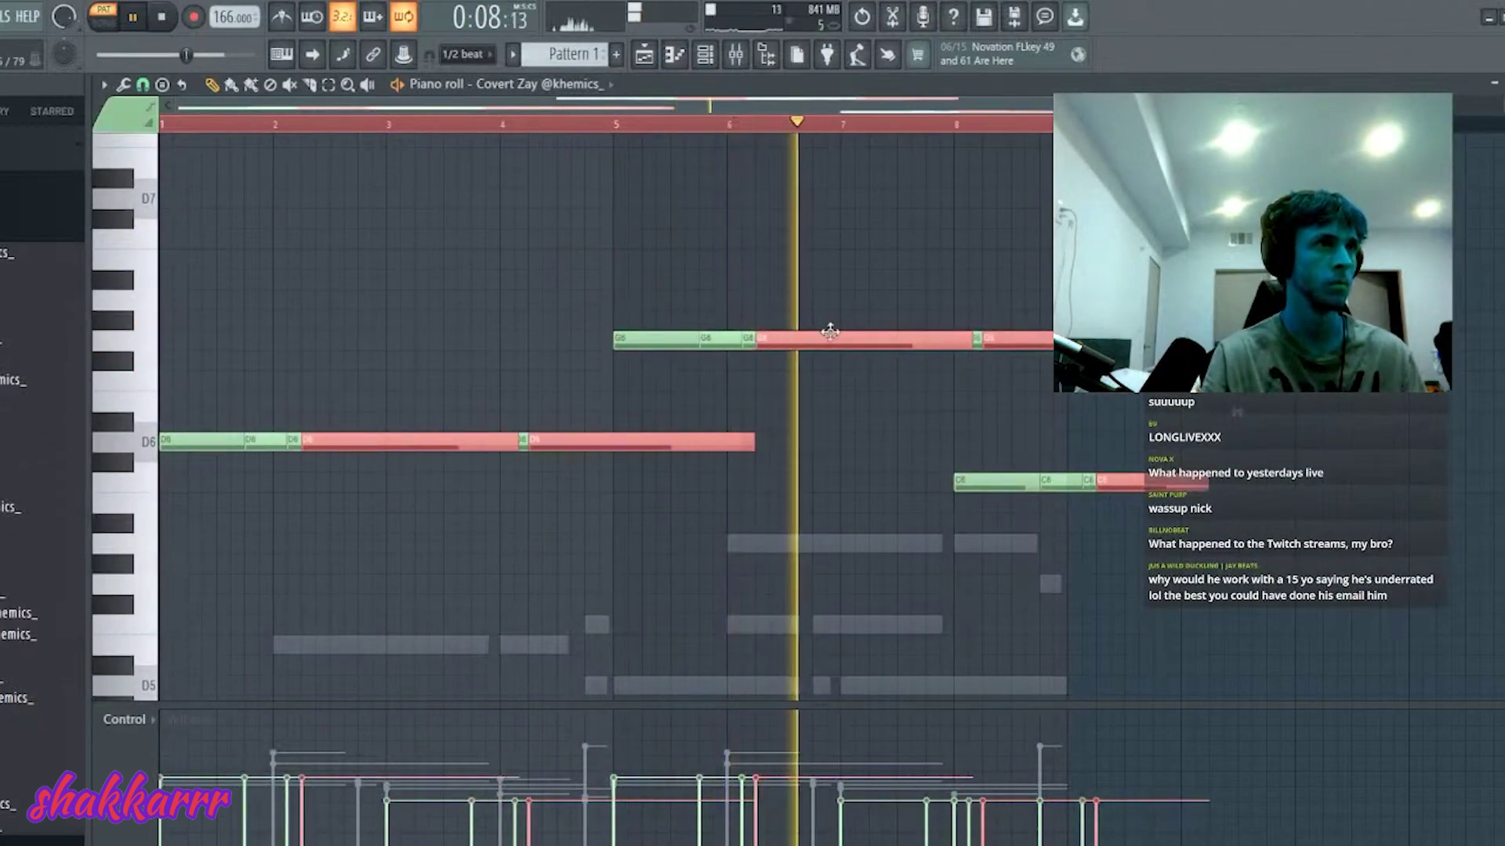
key("ctrl+z")
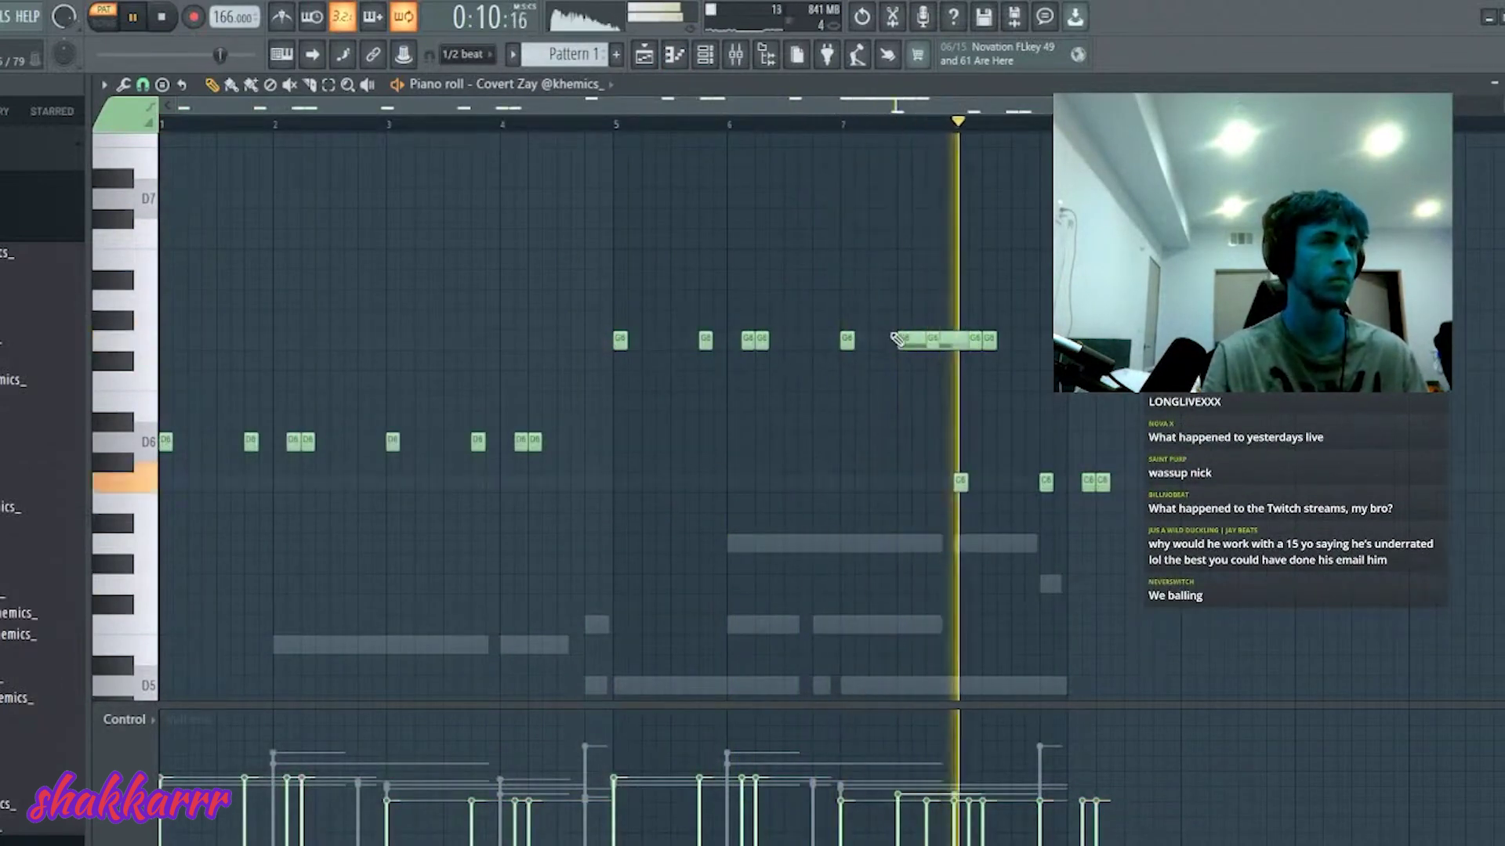
- Delete the long G6 note ending bar 7, the two G6 hits in bar 8 and the two C6 hits past bar 8
right_click(907, 340)
right_click(989, 340)
right_click(974, 340)
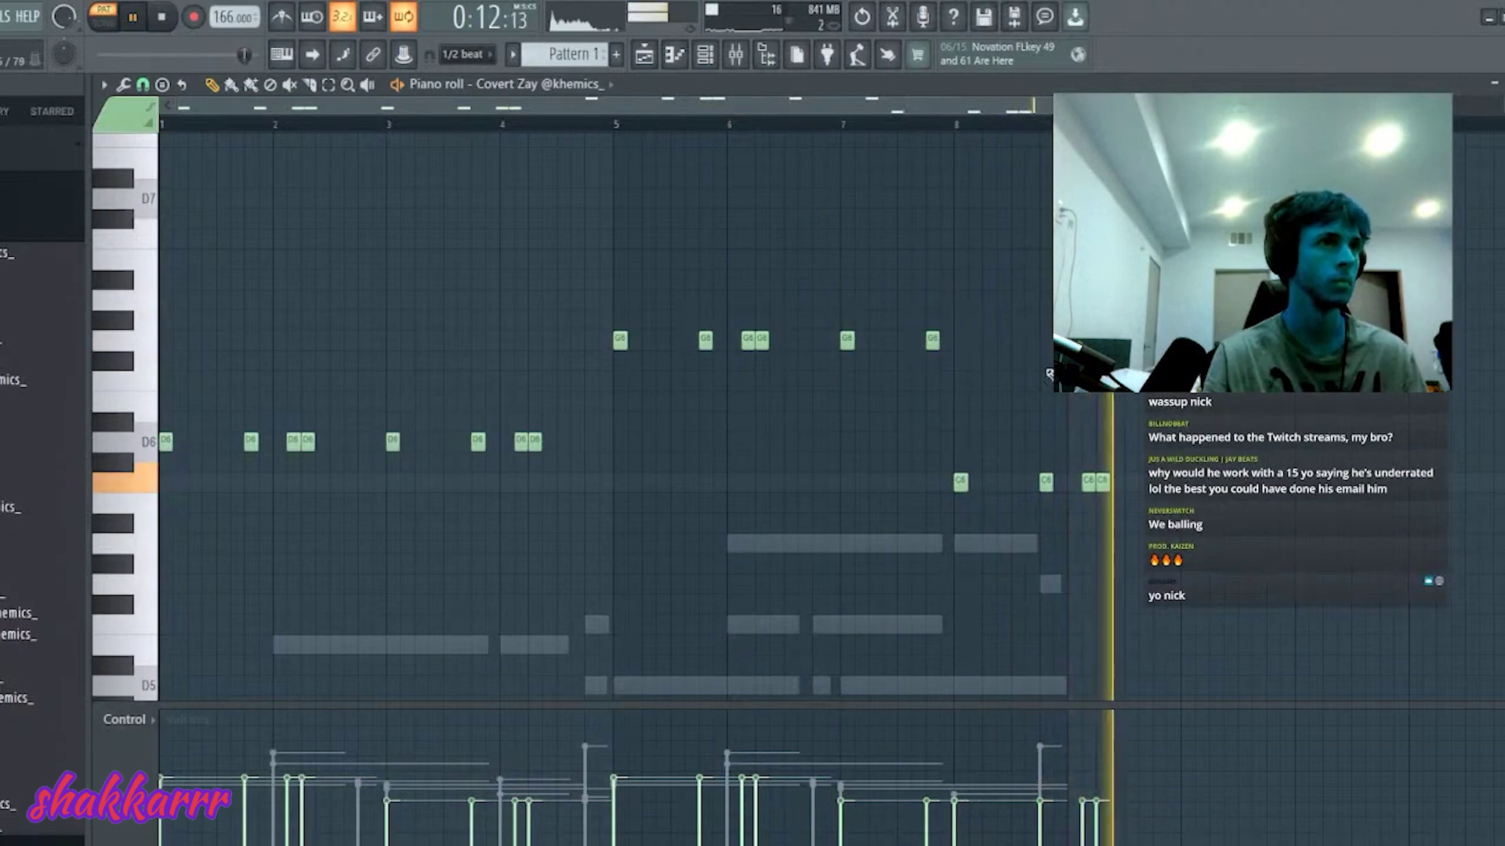
right_click(1088, 481)
right_click(1102, 481)
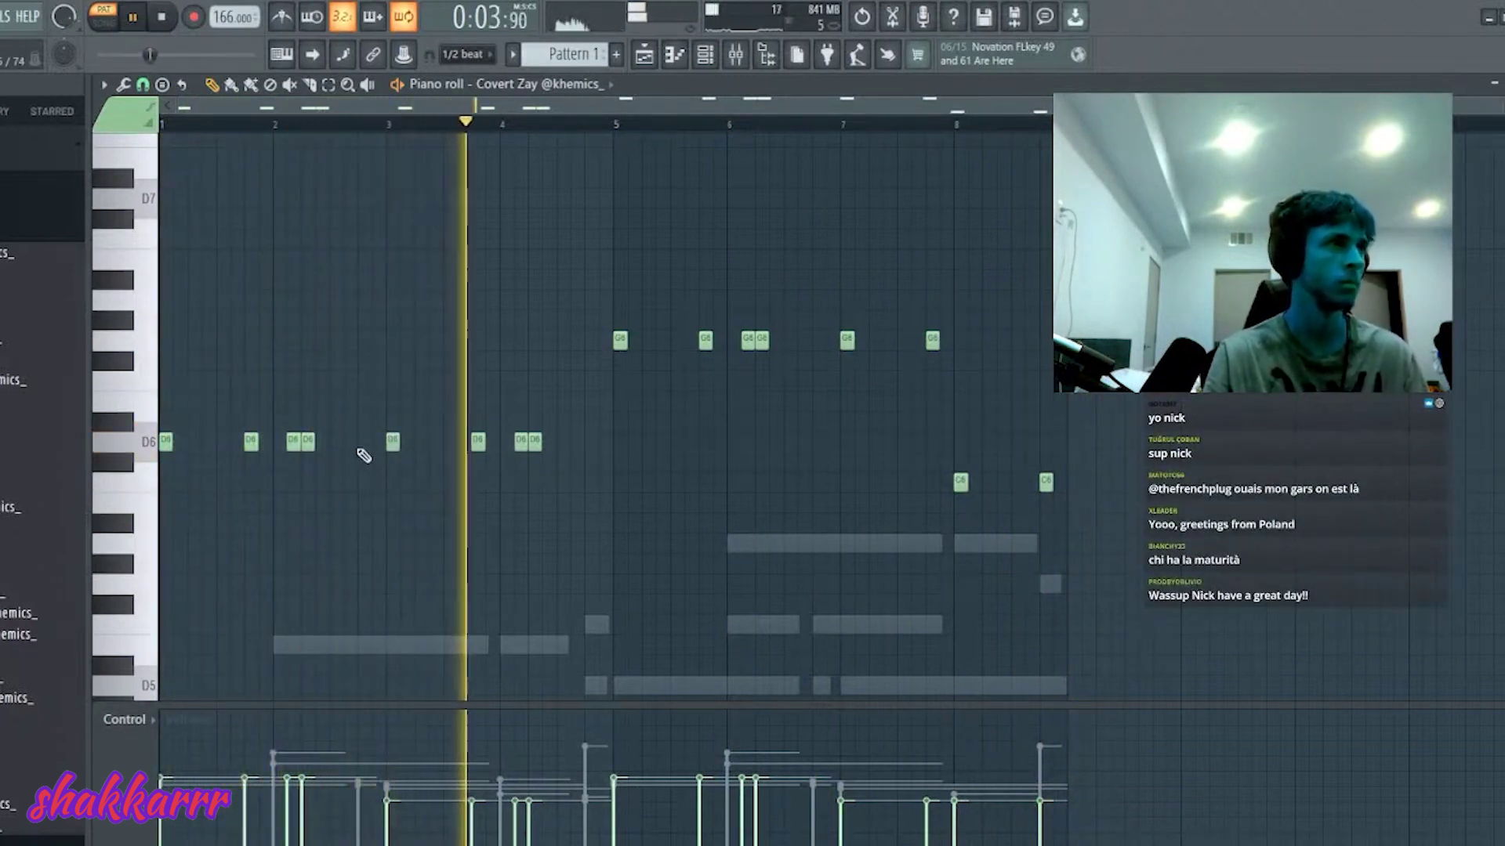
- Add a short F6 hit just before bar 5 and transpose the whole Covert Zay part down one octave
left_click(591, 525)
right_click(591, 524)
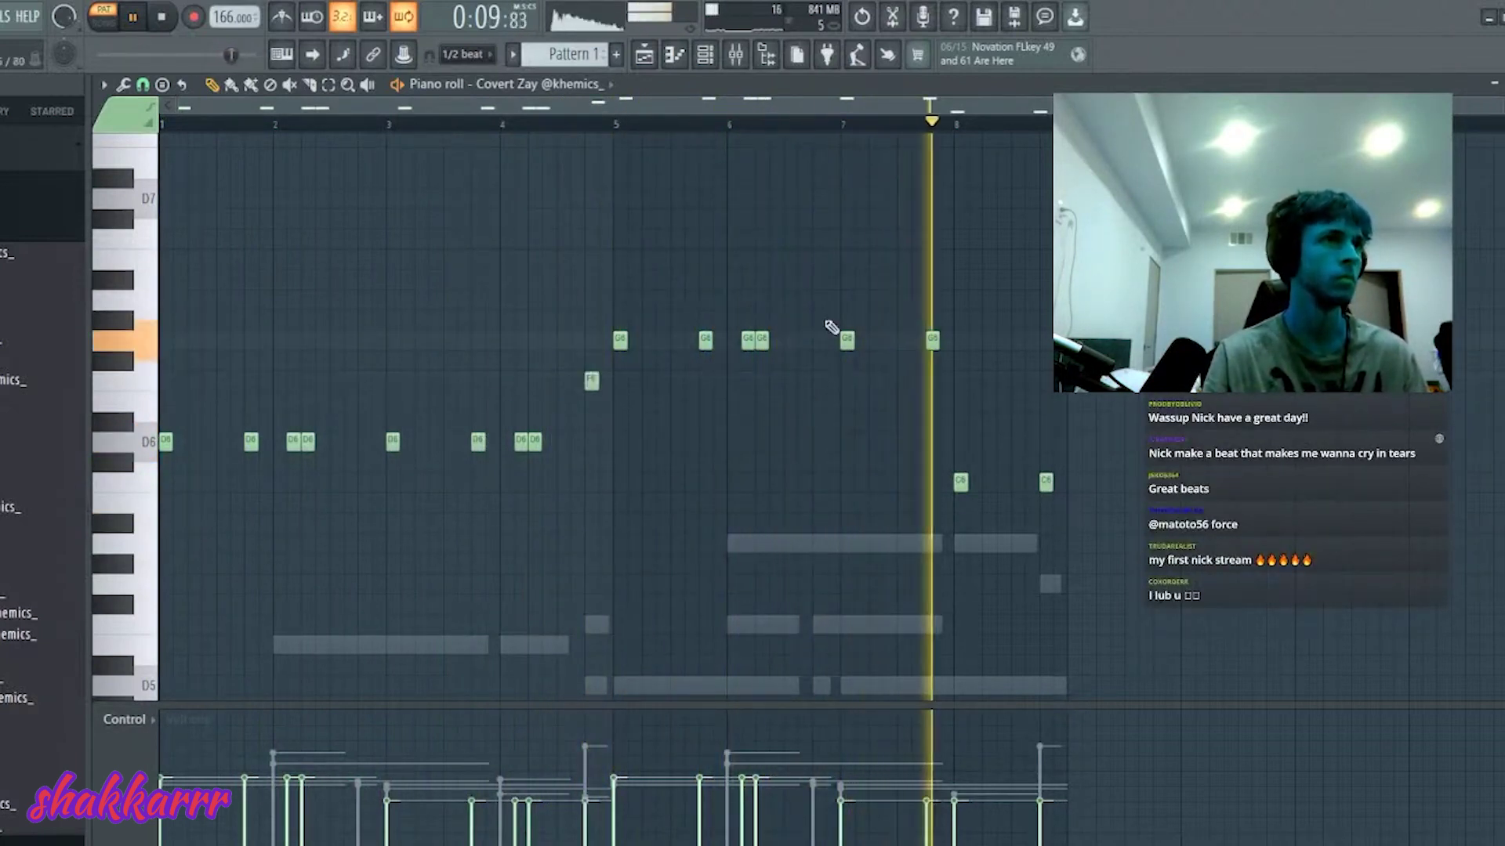
key("ctrl+a")
key("ctrl+Down")
key("ctrl+d")
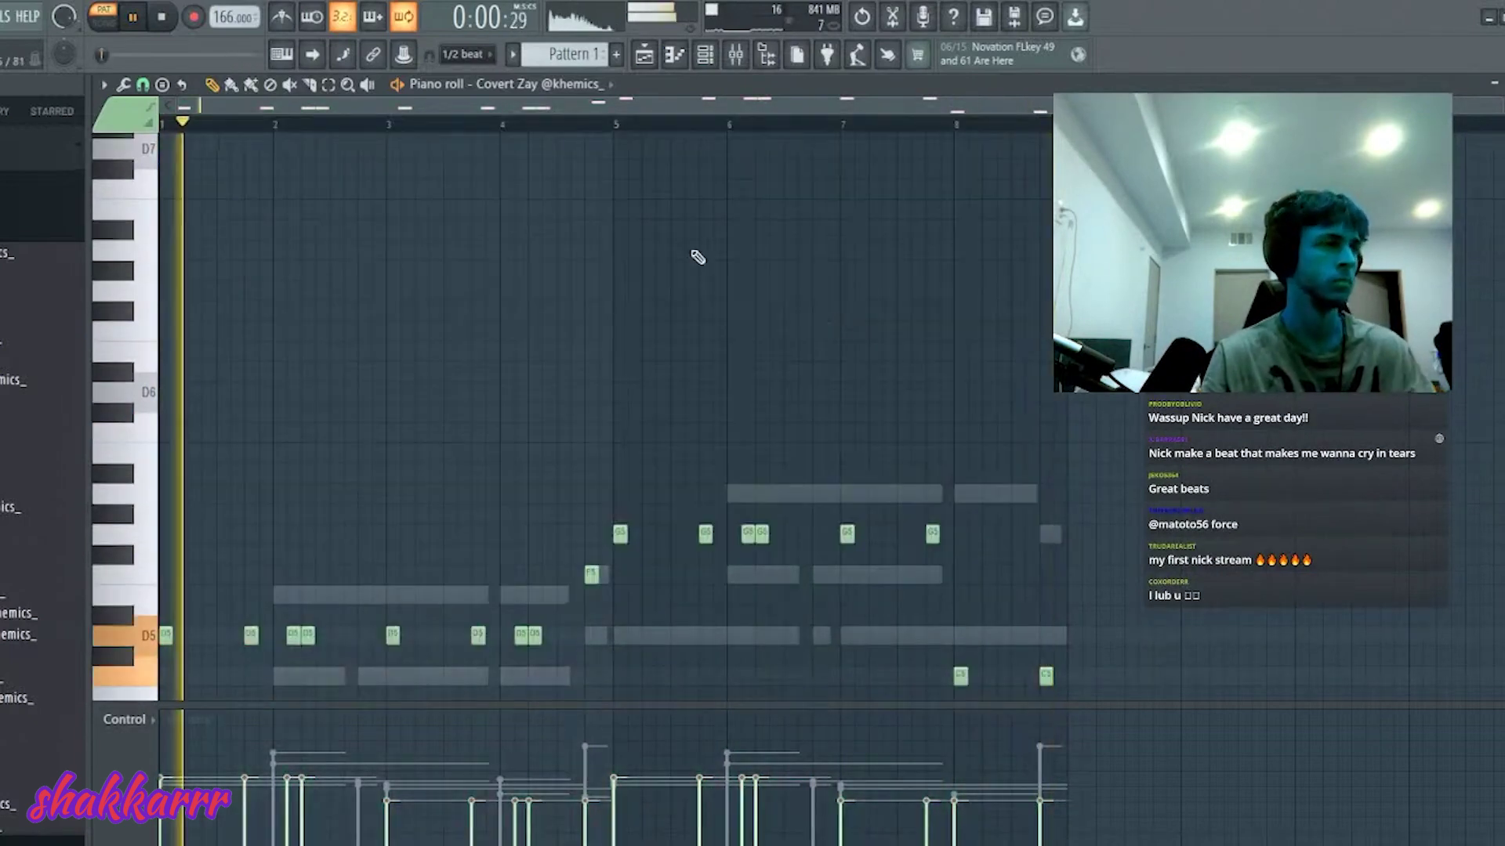
- Raise the velocities of the Covert Zay notes to maximum and return to the channel rack
key("F7")
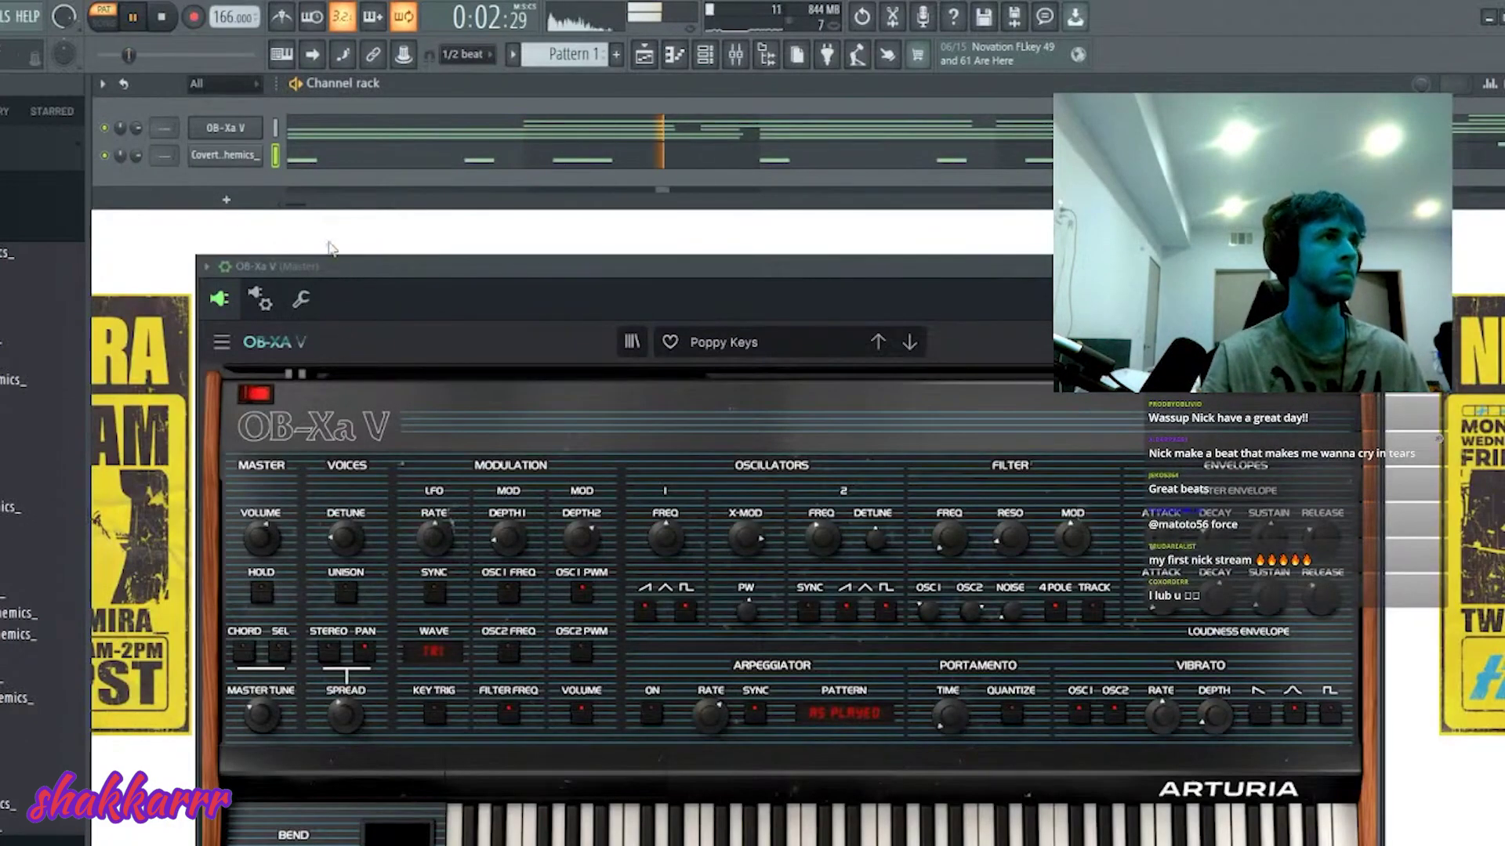
left_click(326, 155)
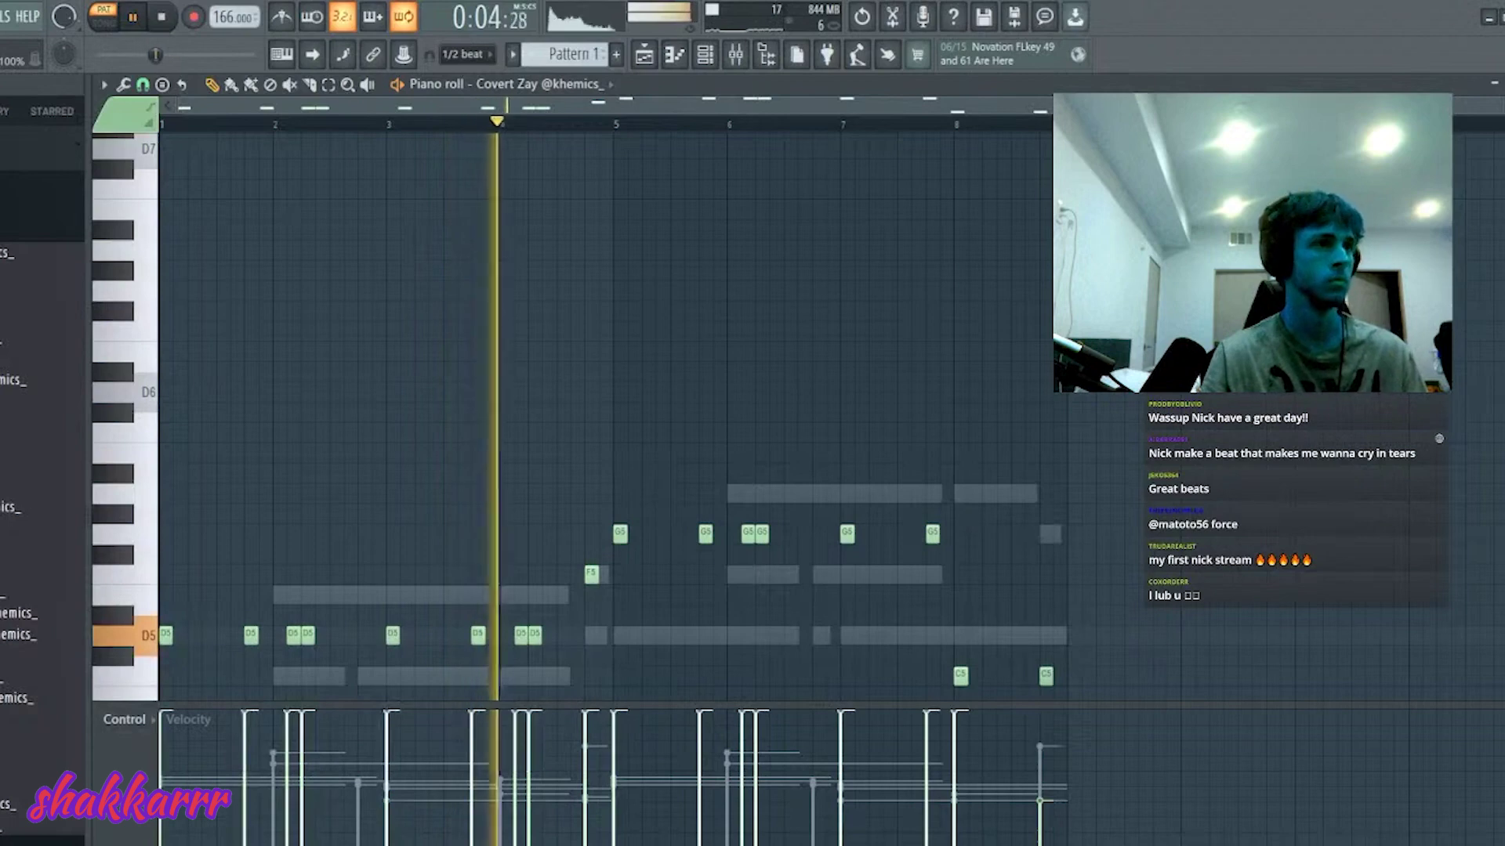
key("F7")
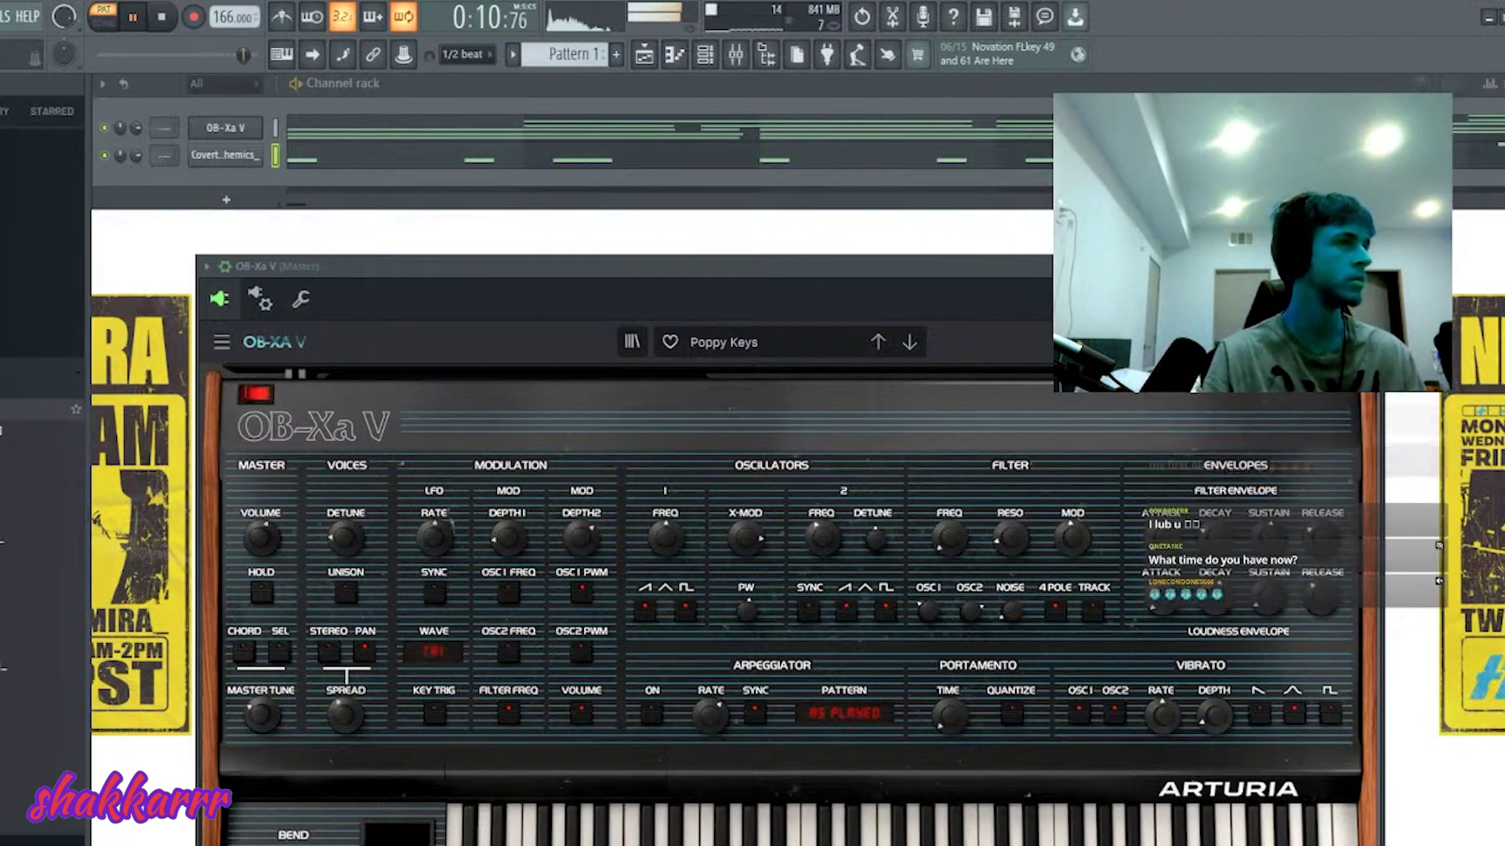
- Add the Clip Perc sample from the browser as a new channel and try its hit on the fourth and fifth steps
key("space")
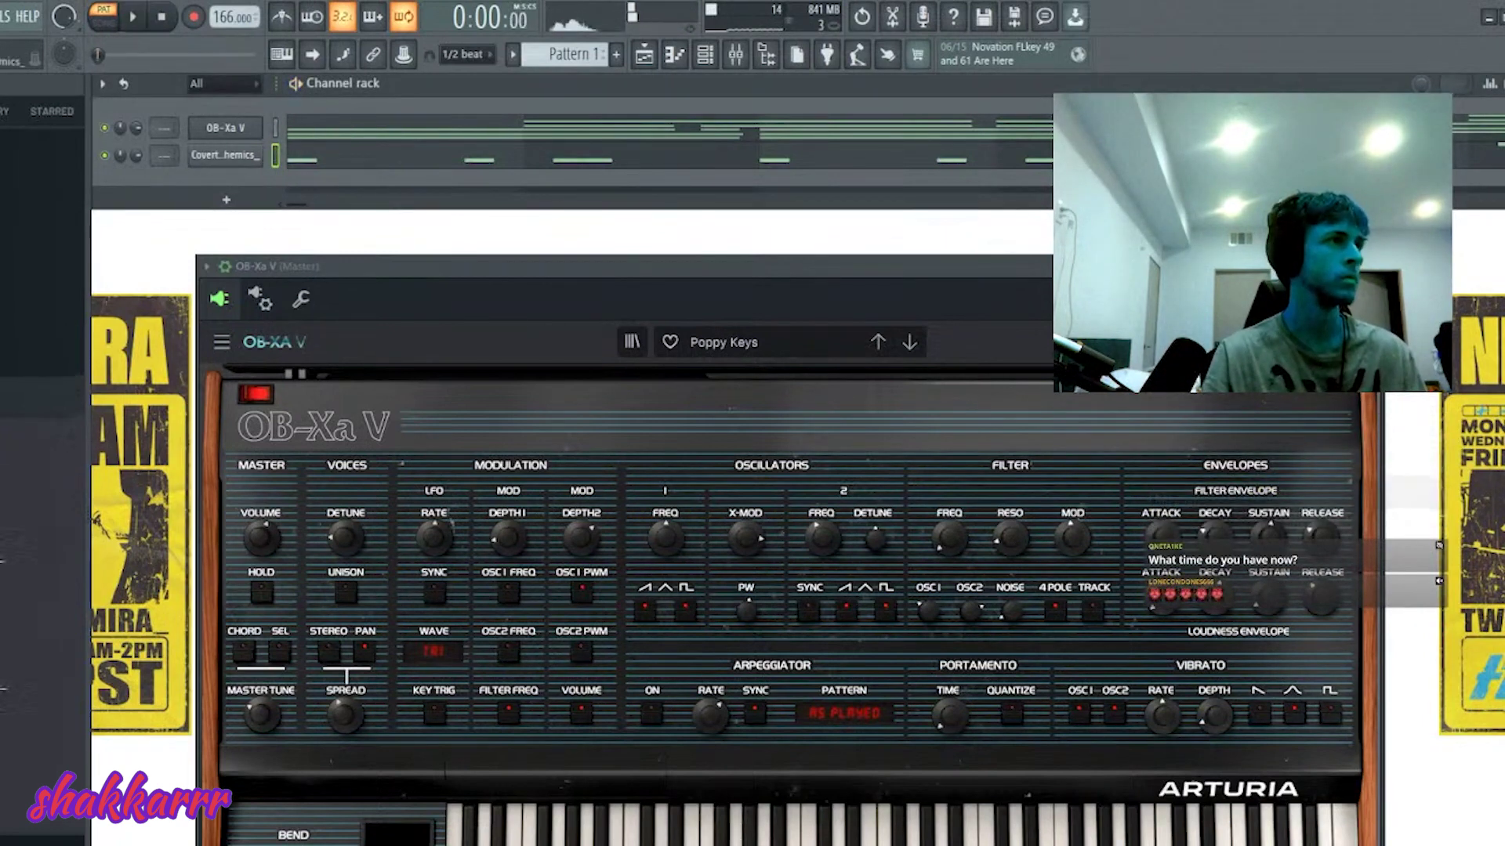
left_click_drag(47, 236, 337, 181)
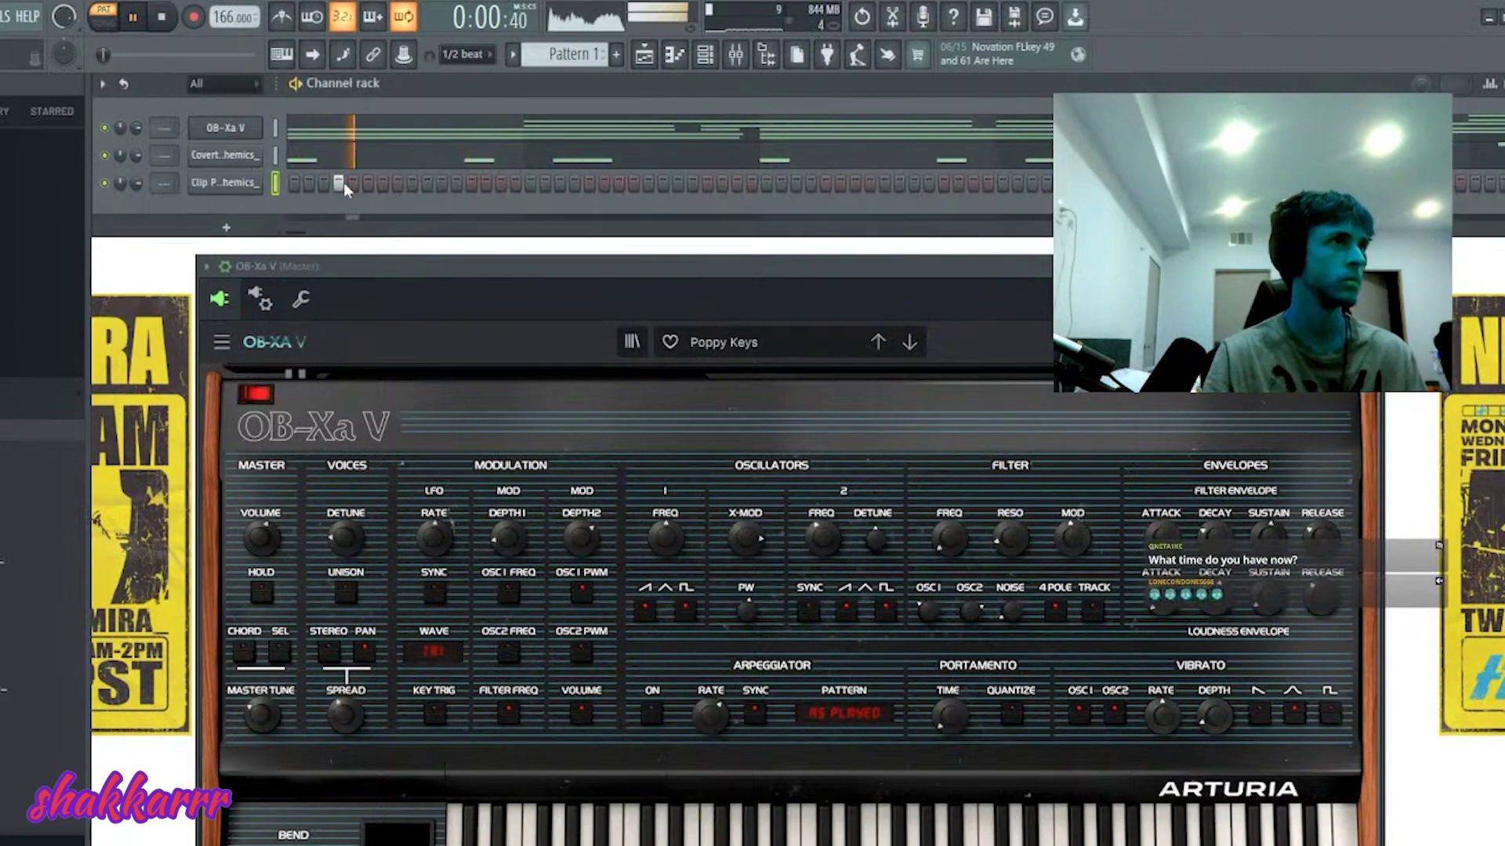
left_click(352, 184)
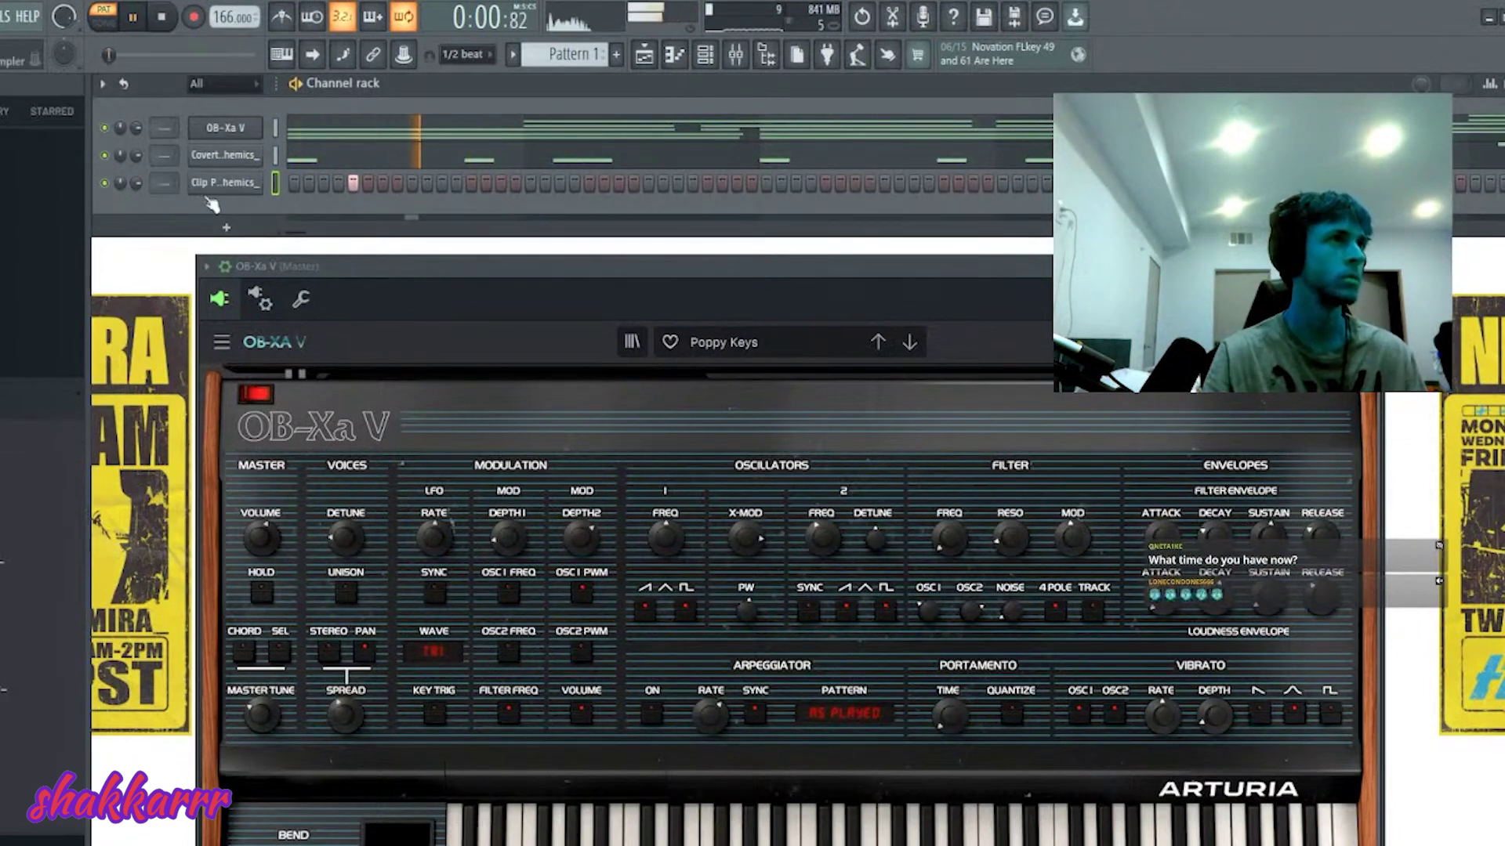
- Trim the start of the Clip Perc sample up to its main transient and keep its hit on step 4
left_click(229, 183)
key("space")
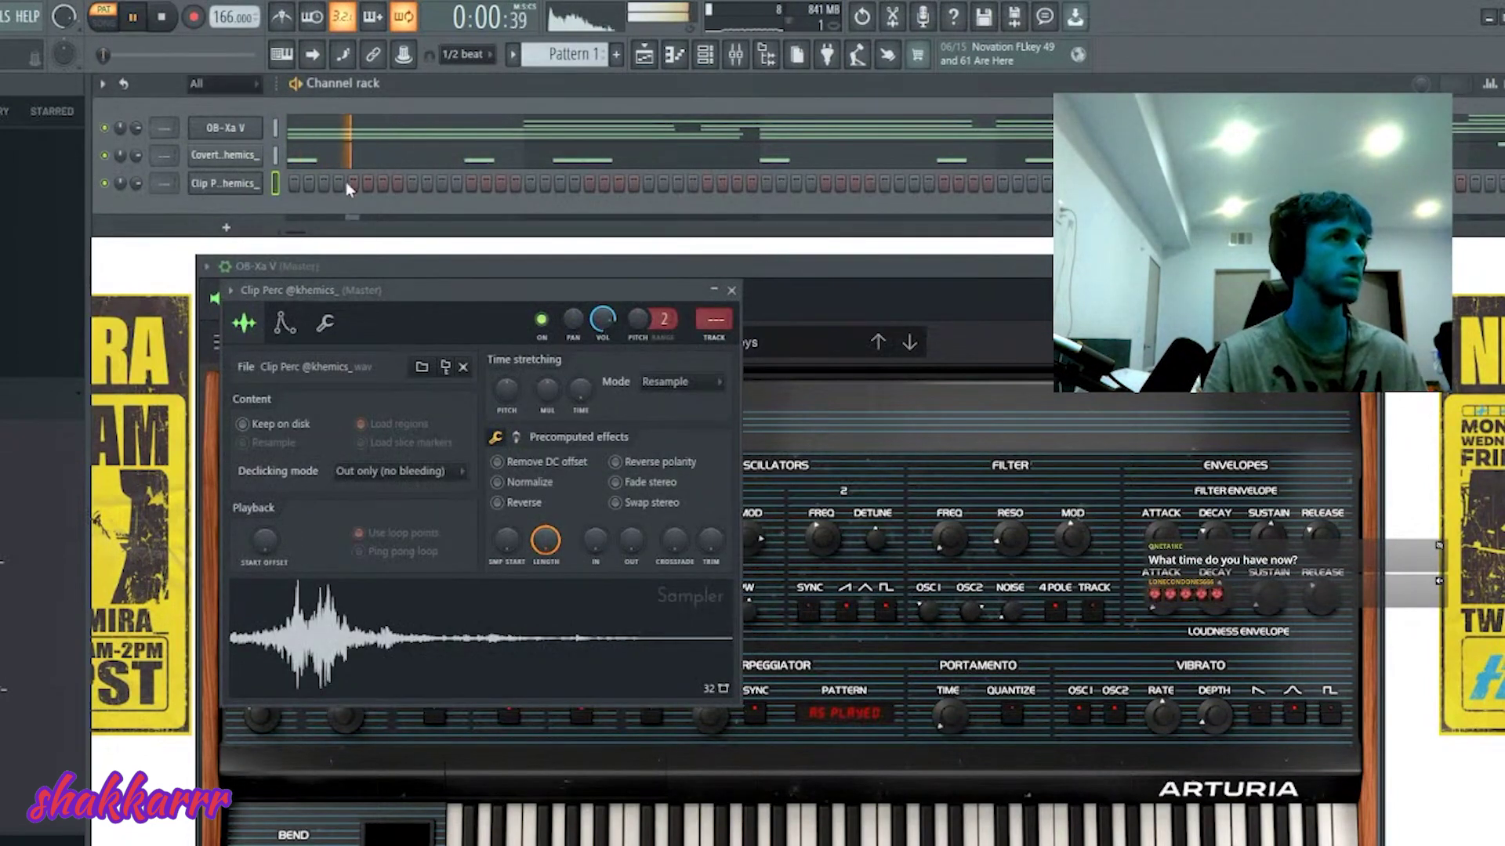
key("space")
left_click(226, 183)
left_click(226, 183)
left_click_drag(507, 552, 514, 549)
key("space")
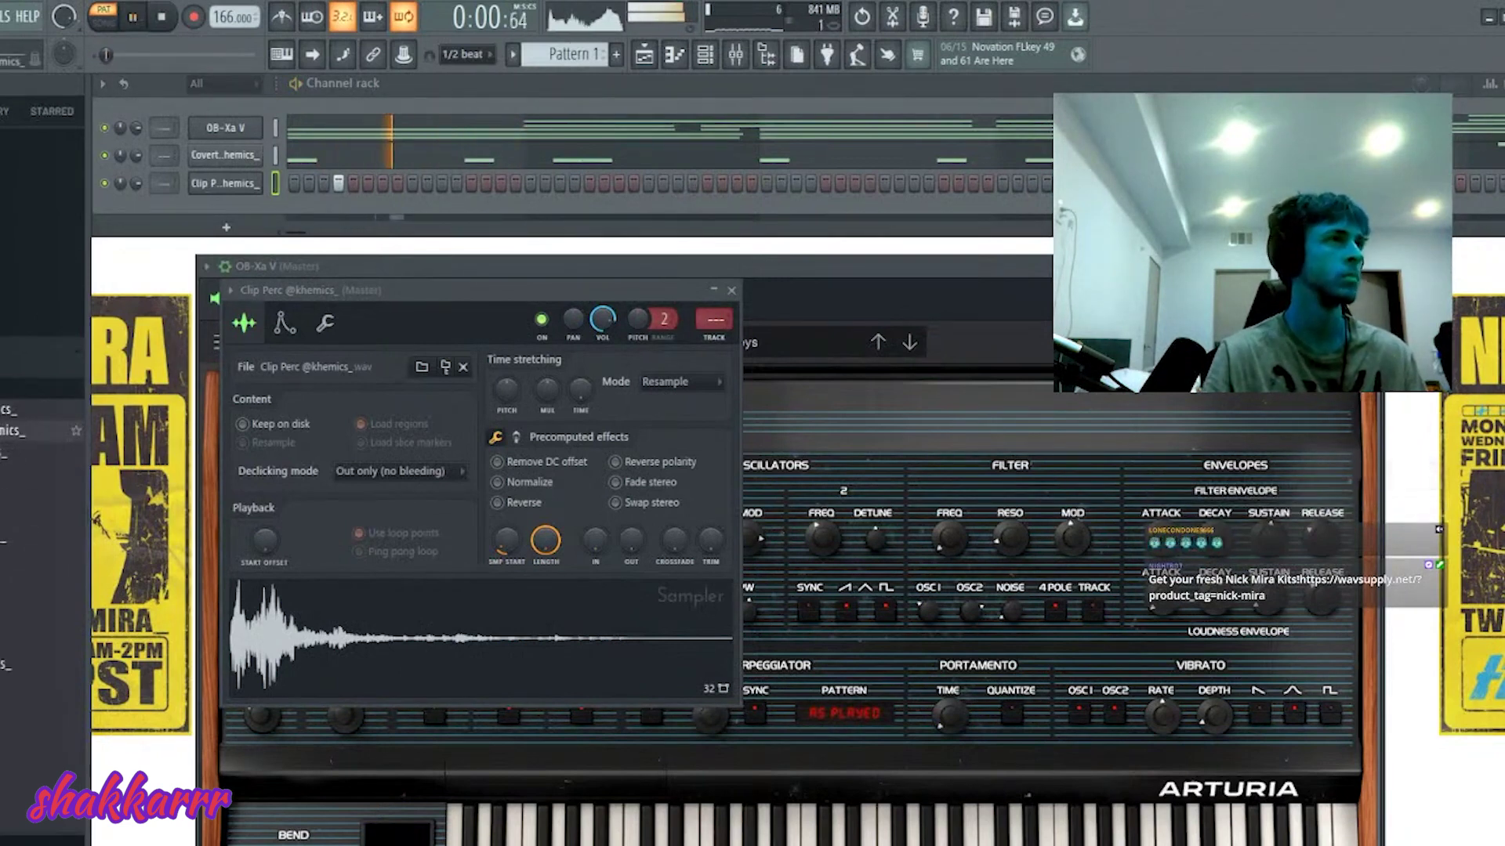
- Add the Signature 3 OH sample as a new channel with a hit on step 7 and shorten its tail with a fade-out
left_click_drag(12, 430, 411, 216)
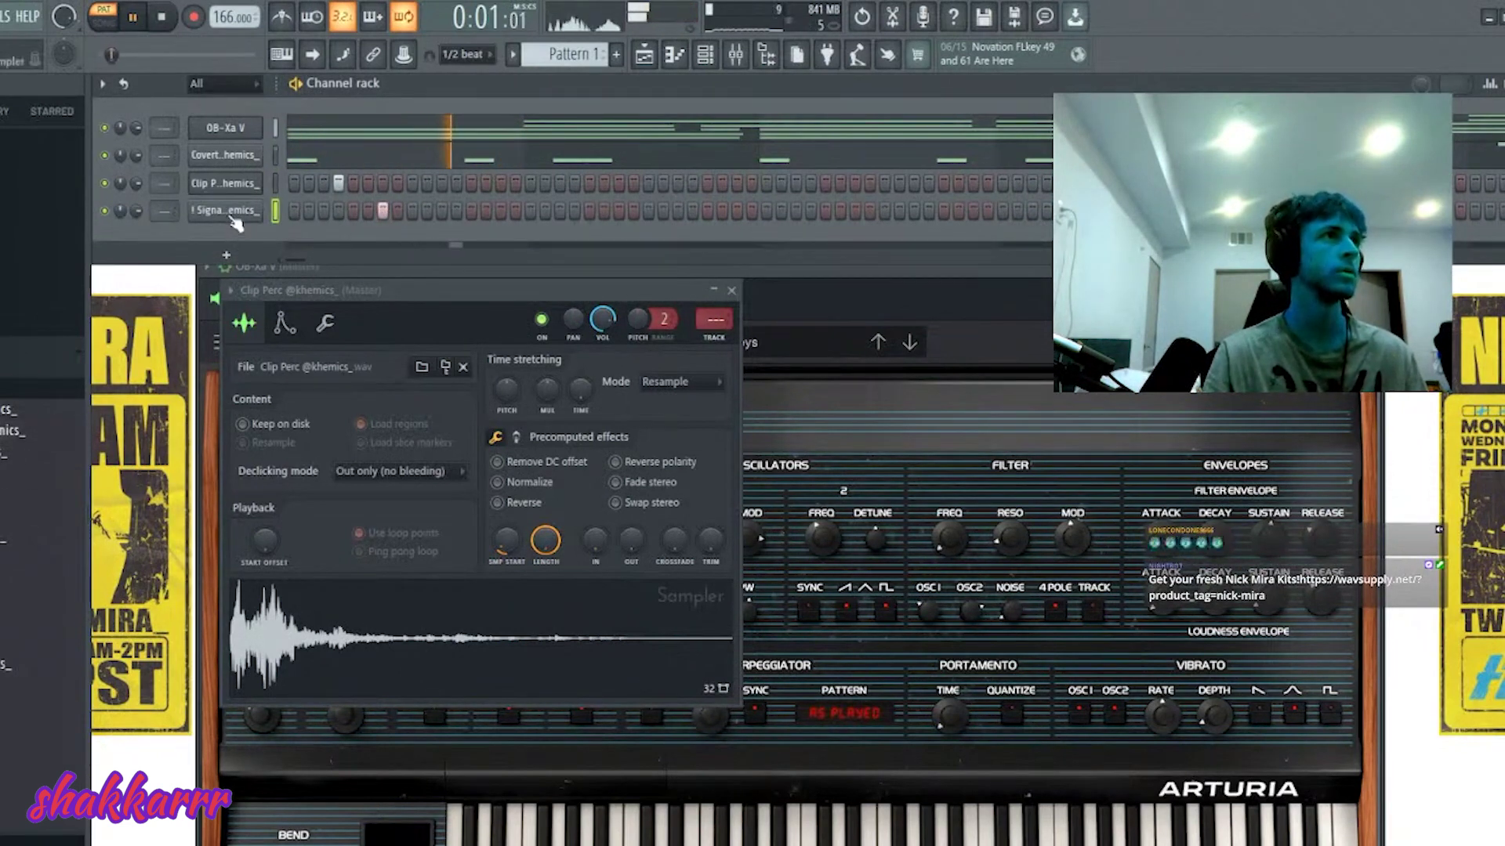
left_click_drag(651, 571, 648, 612)
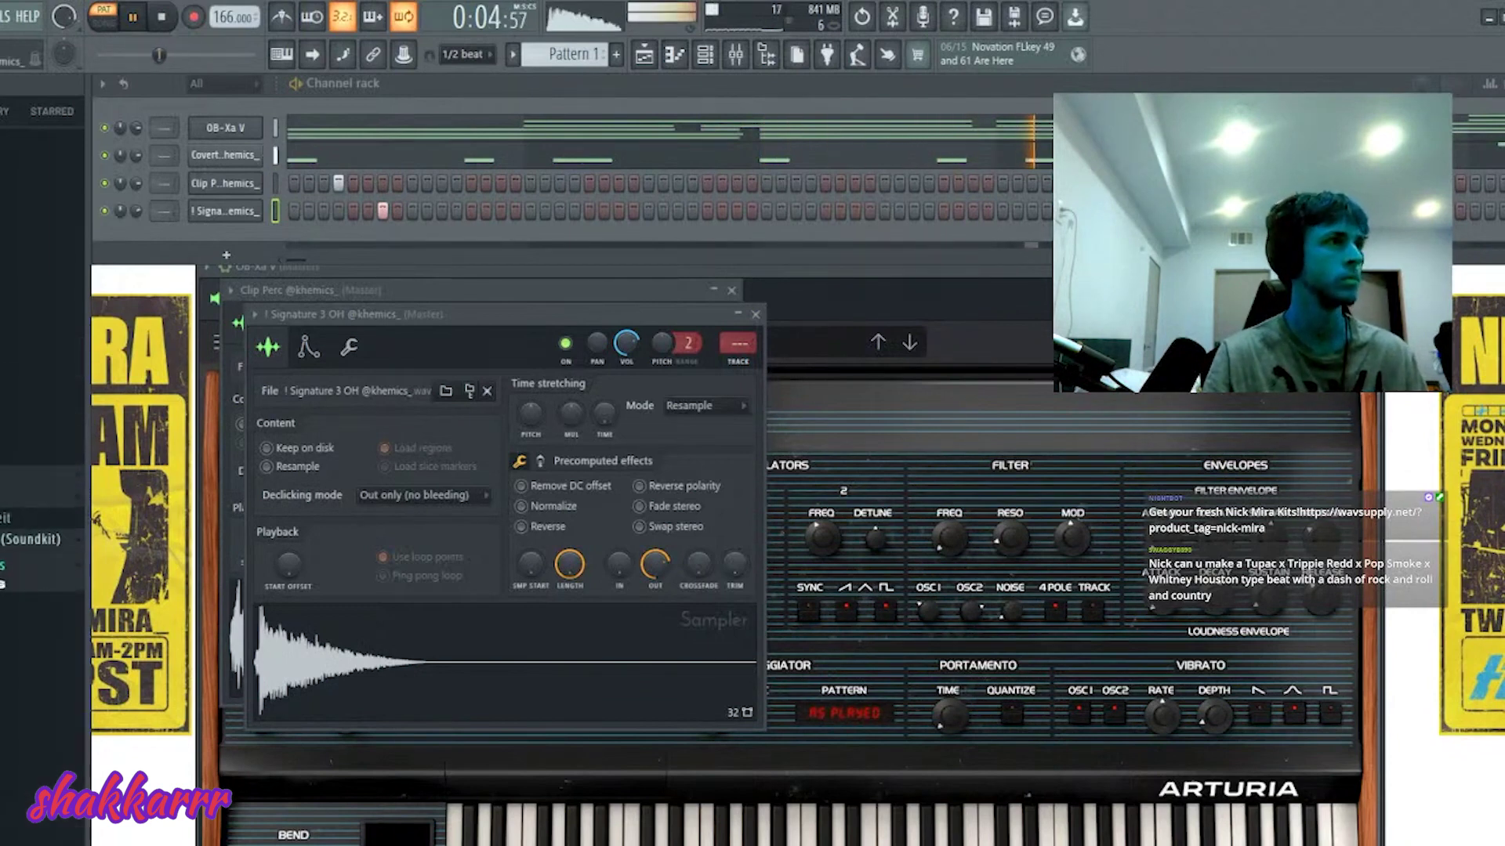
scroll(42, 353, "down", 5)
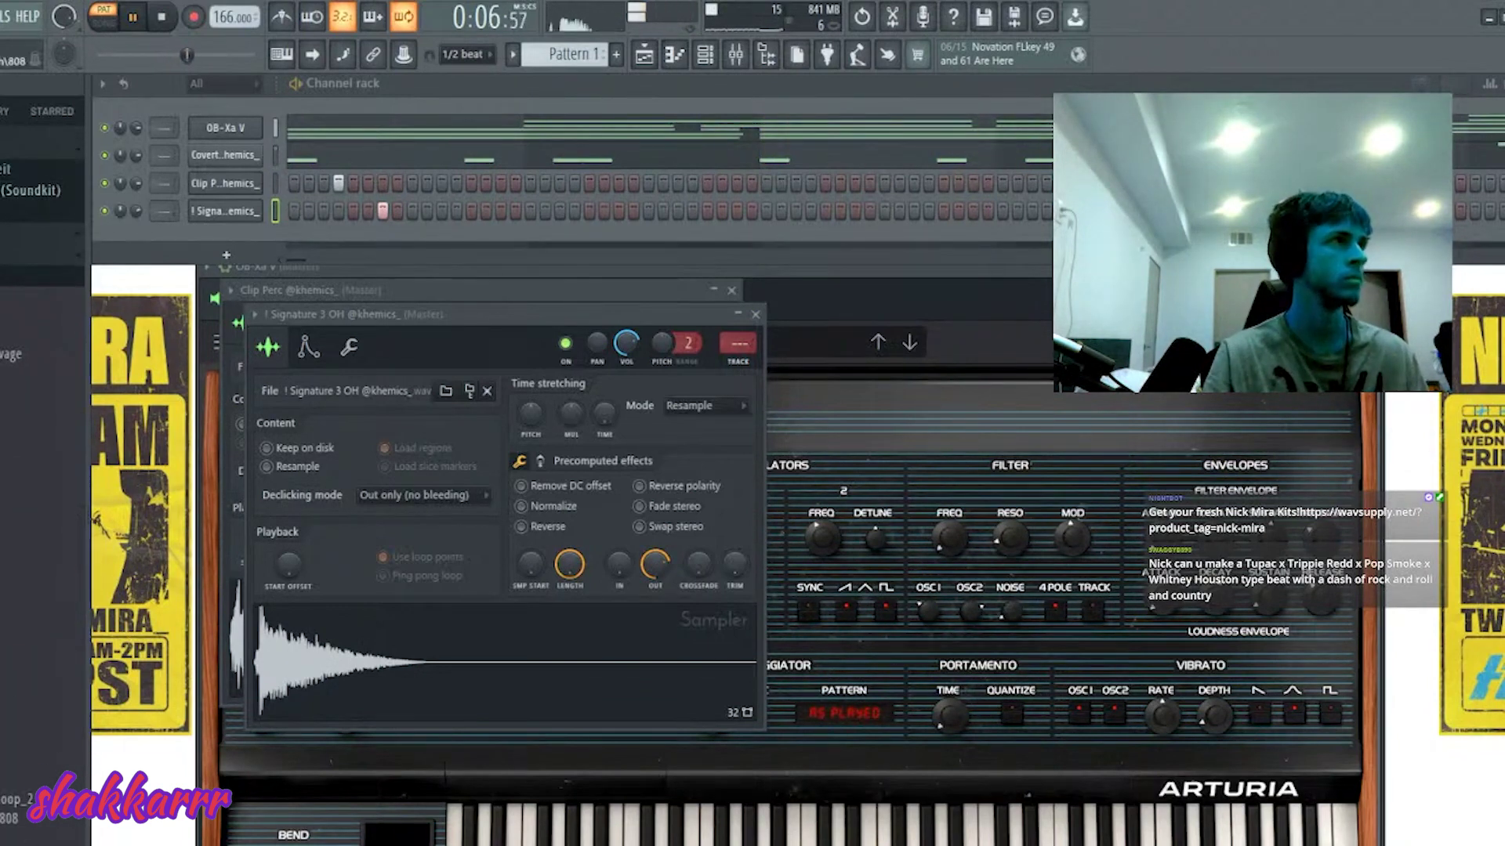
- Thin the doubled Covert Zay hits in bars 2 and 6, add hits in bars 3 and 7, and replace bar 8's first C5 with two offbeat hits
left_click(377, 157)
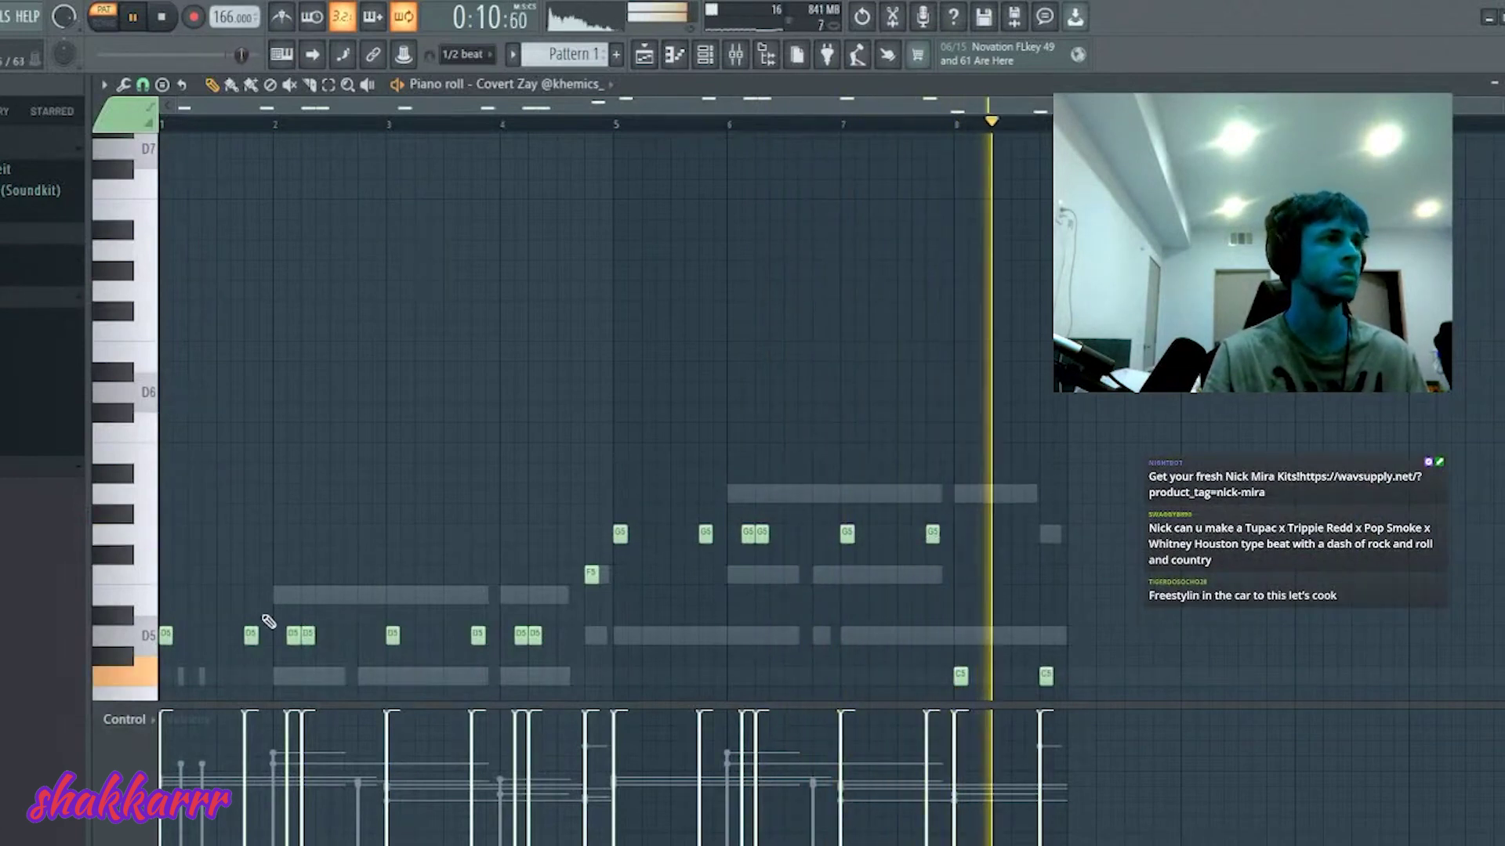
right_click(293, 633)
left_click(440, 635)
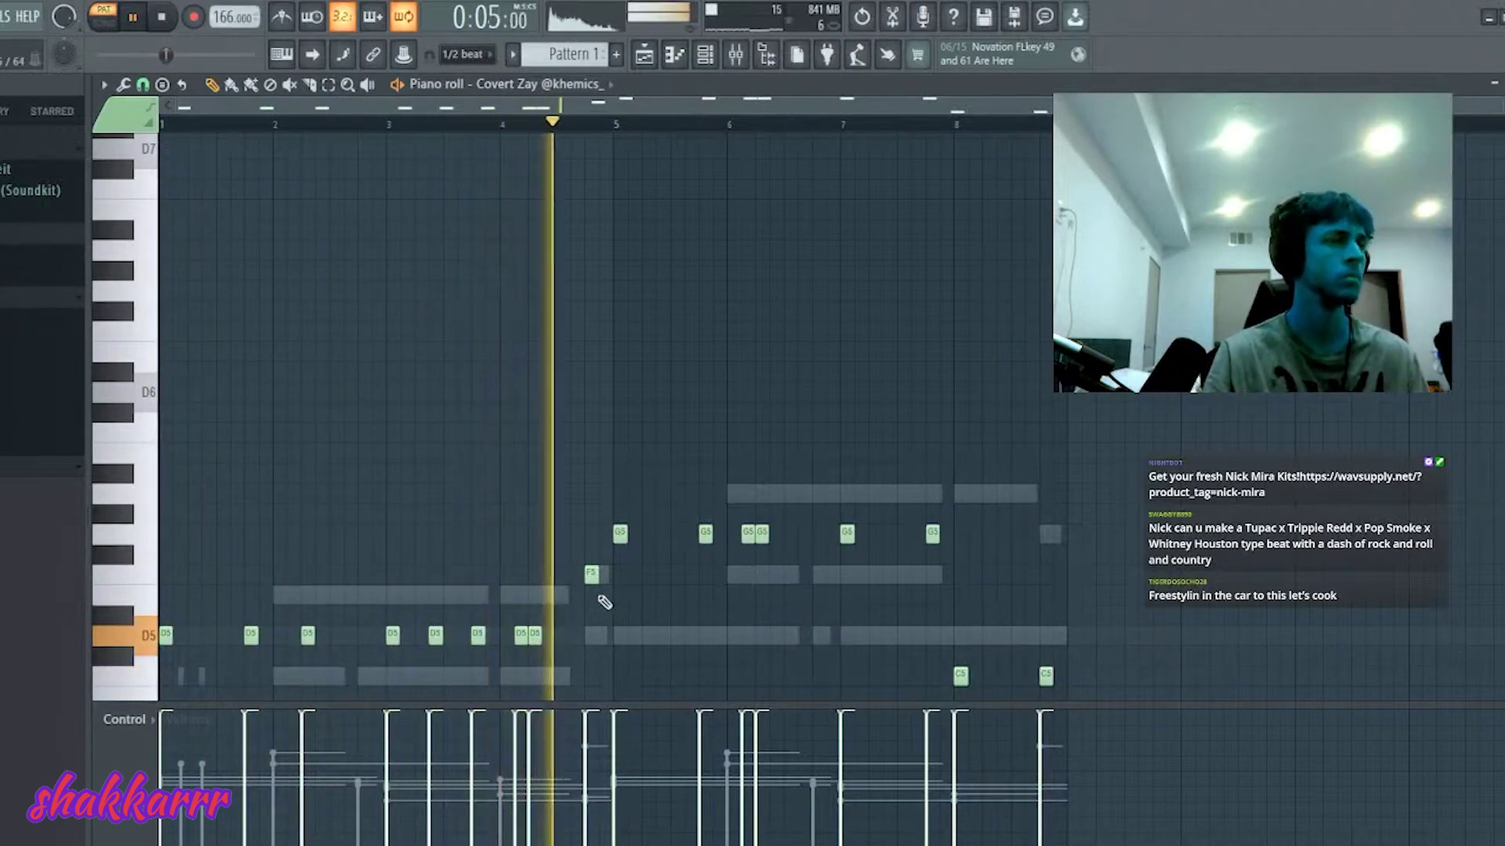
left_click_drag(752, 536, 879, 539)
right_click(959, 675)
left_click(975, 675)
left_click(989, 675)
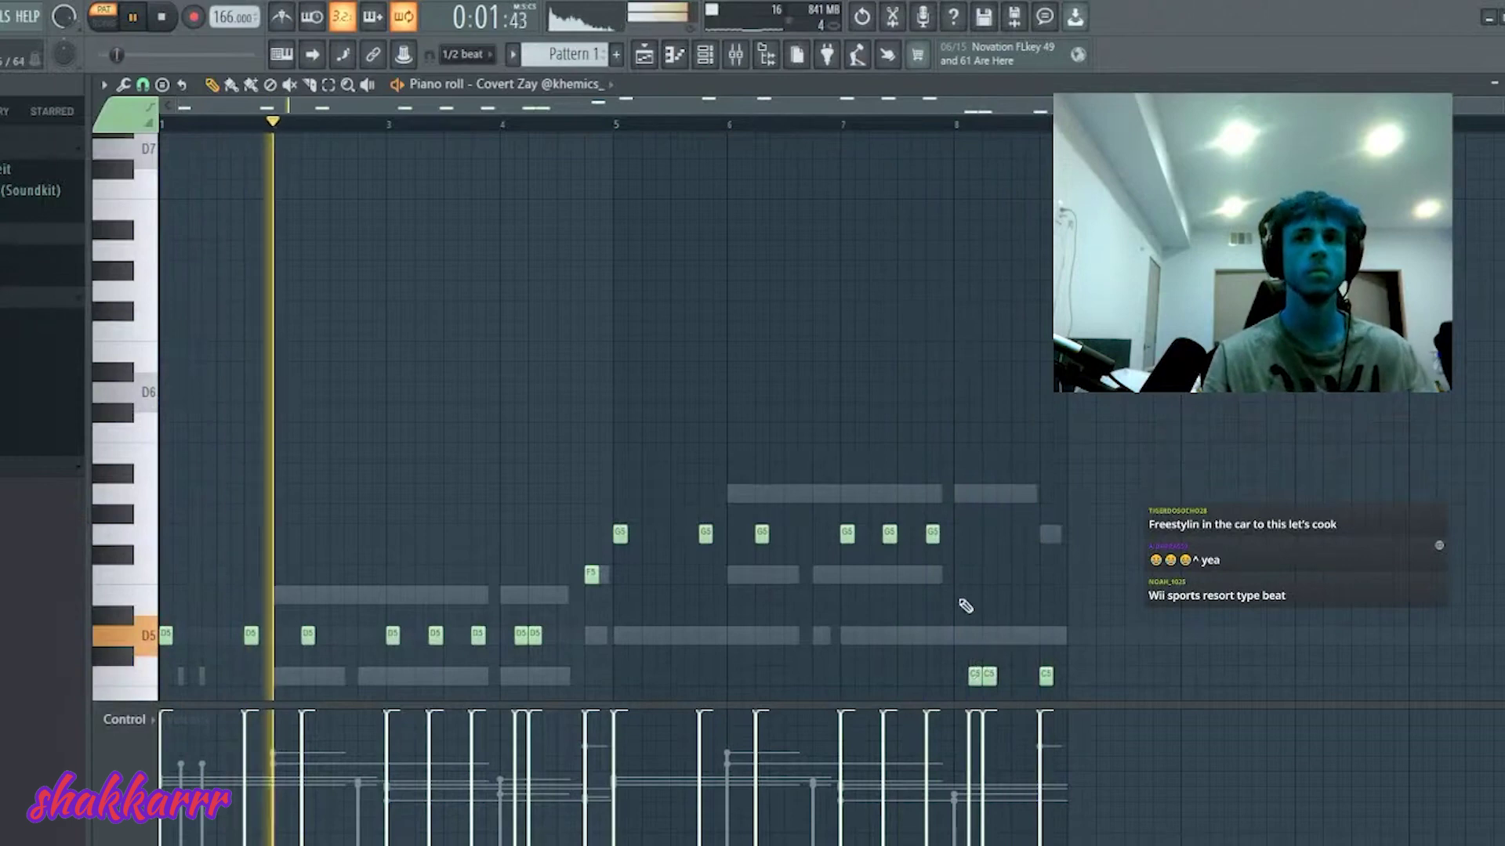
- Load the Prise Secteur preset in the OB-Xa V and clone the synth into a second channel
key("F7")
scroll(43, 470, "down", 5)
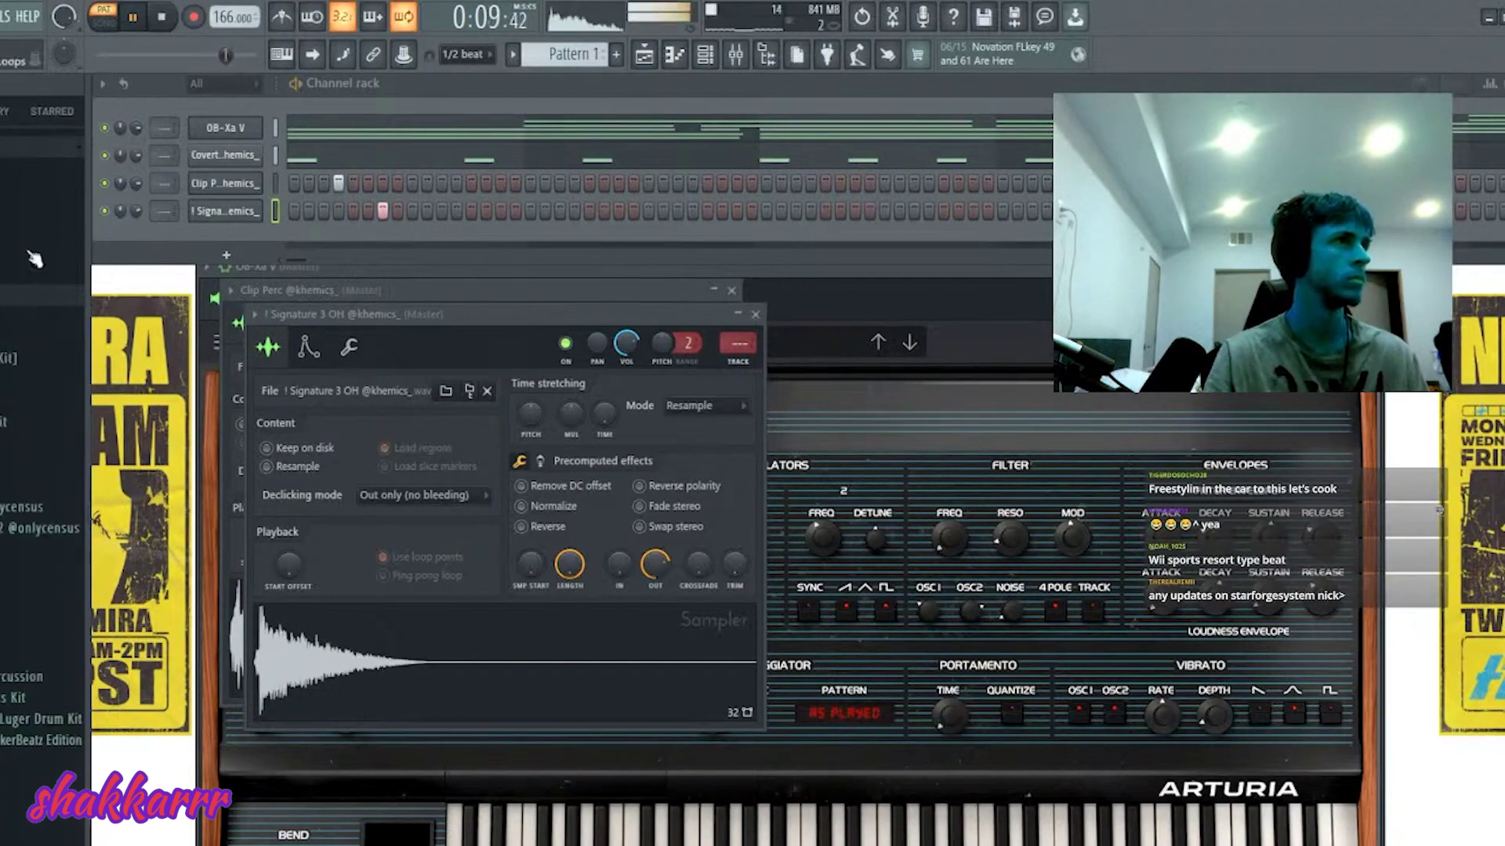
left_click(211, 128)
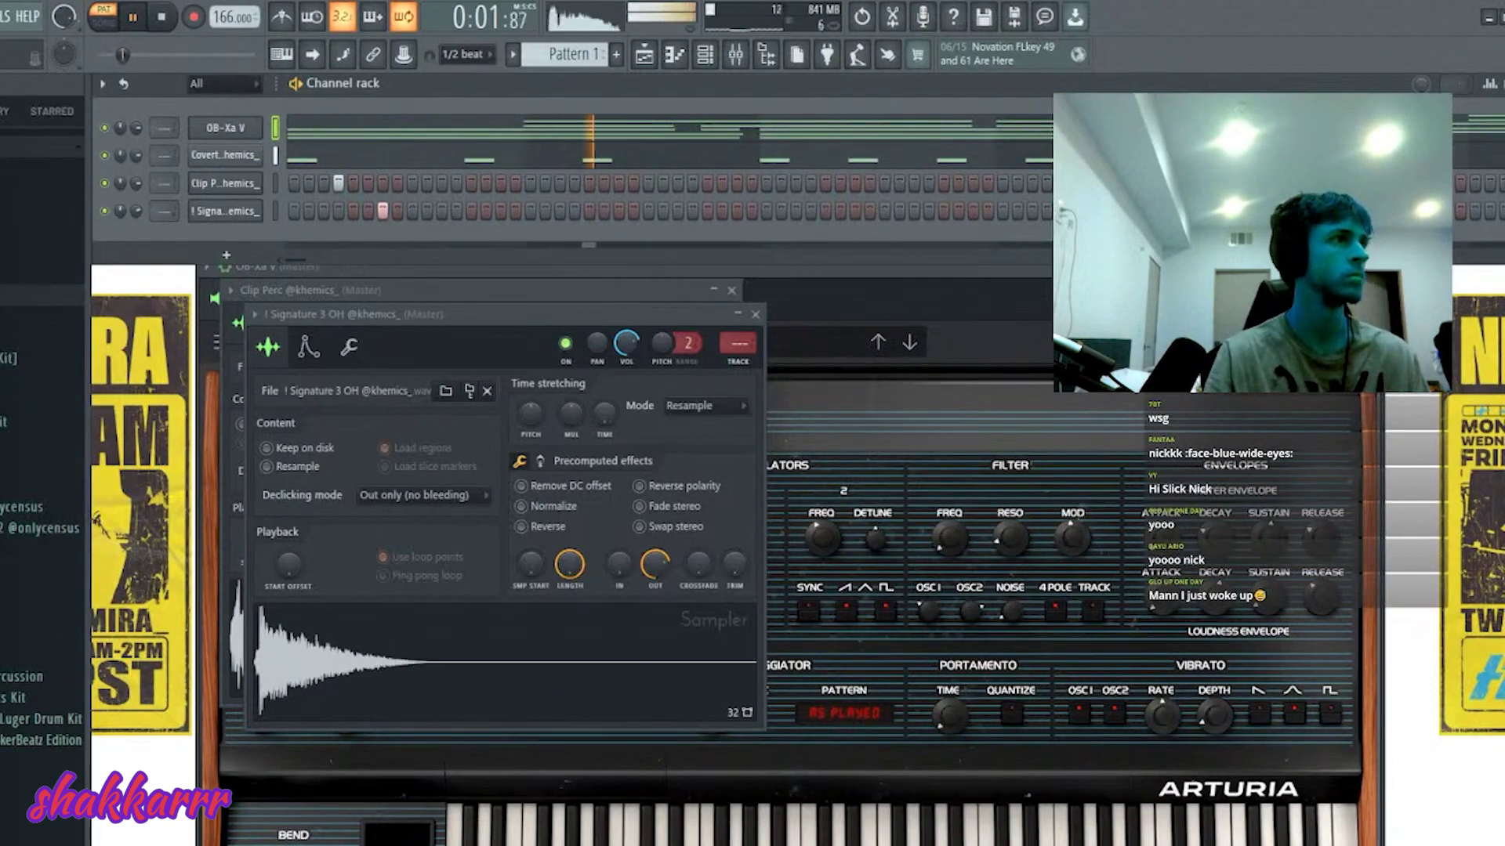
scroll(67, 482, "down", 4)
left_click(929, 272)
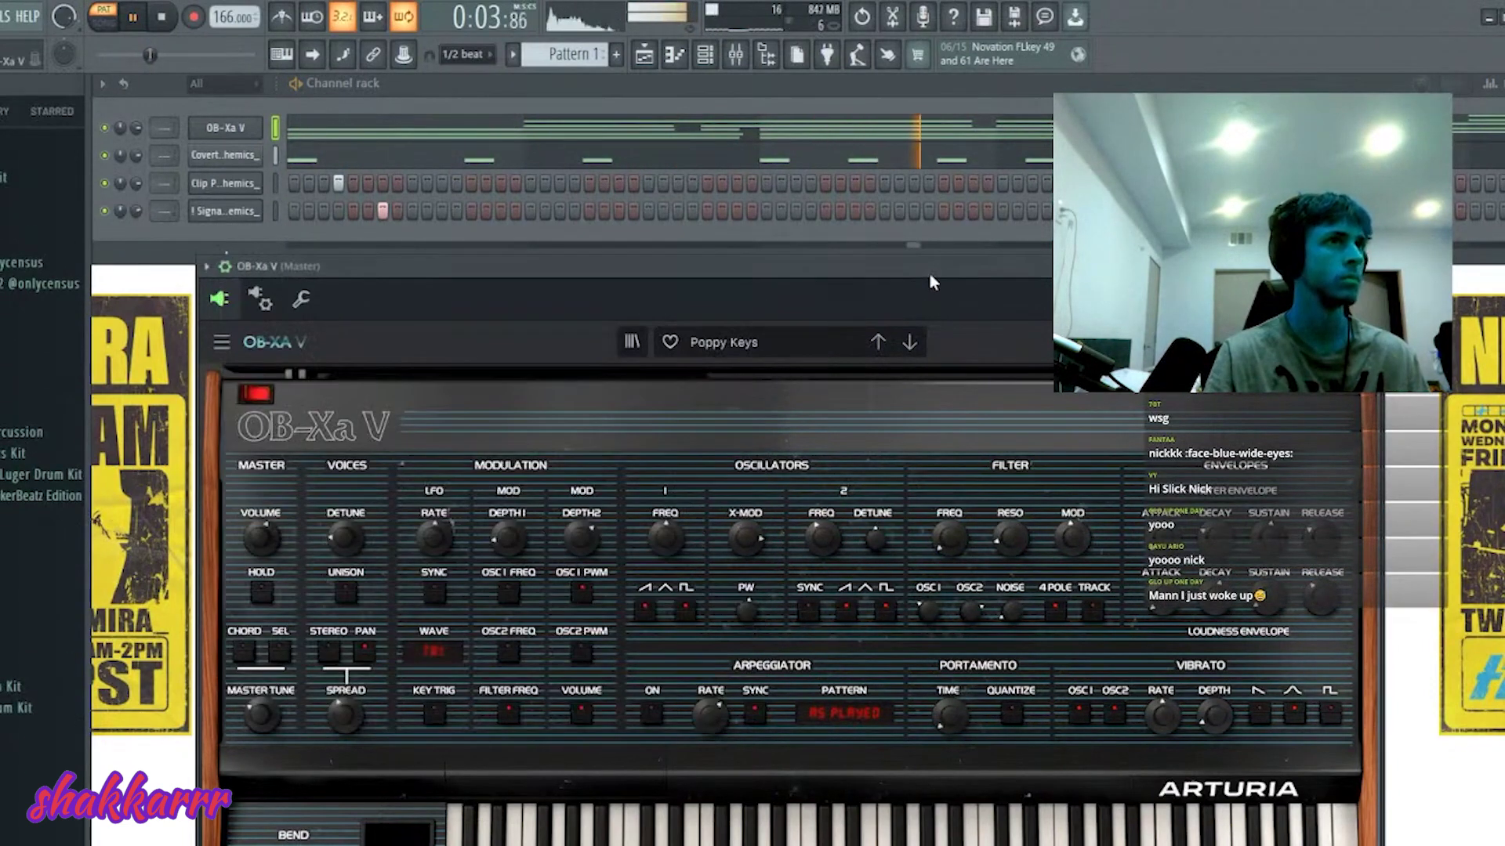
left_click(909, 345)
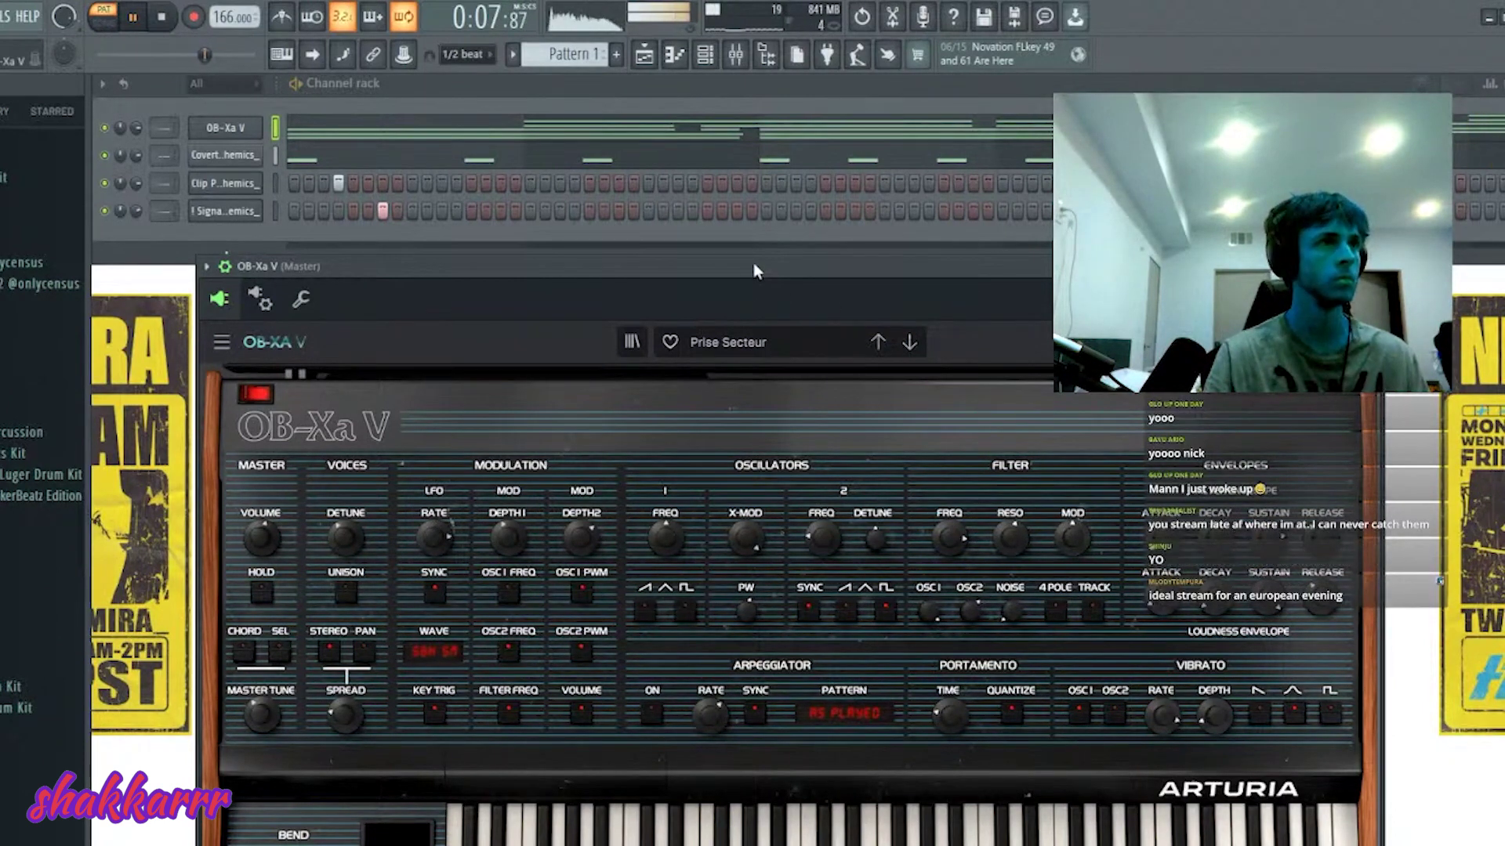
left_click(220, 127)
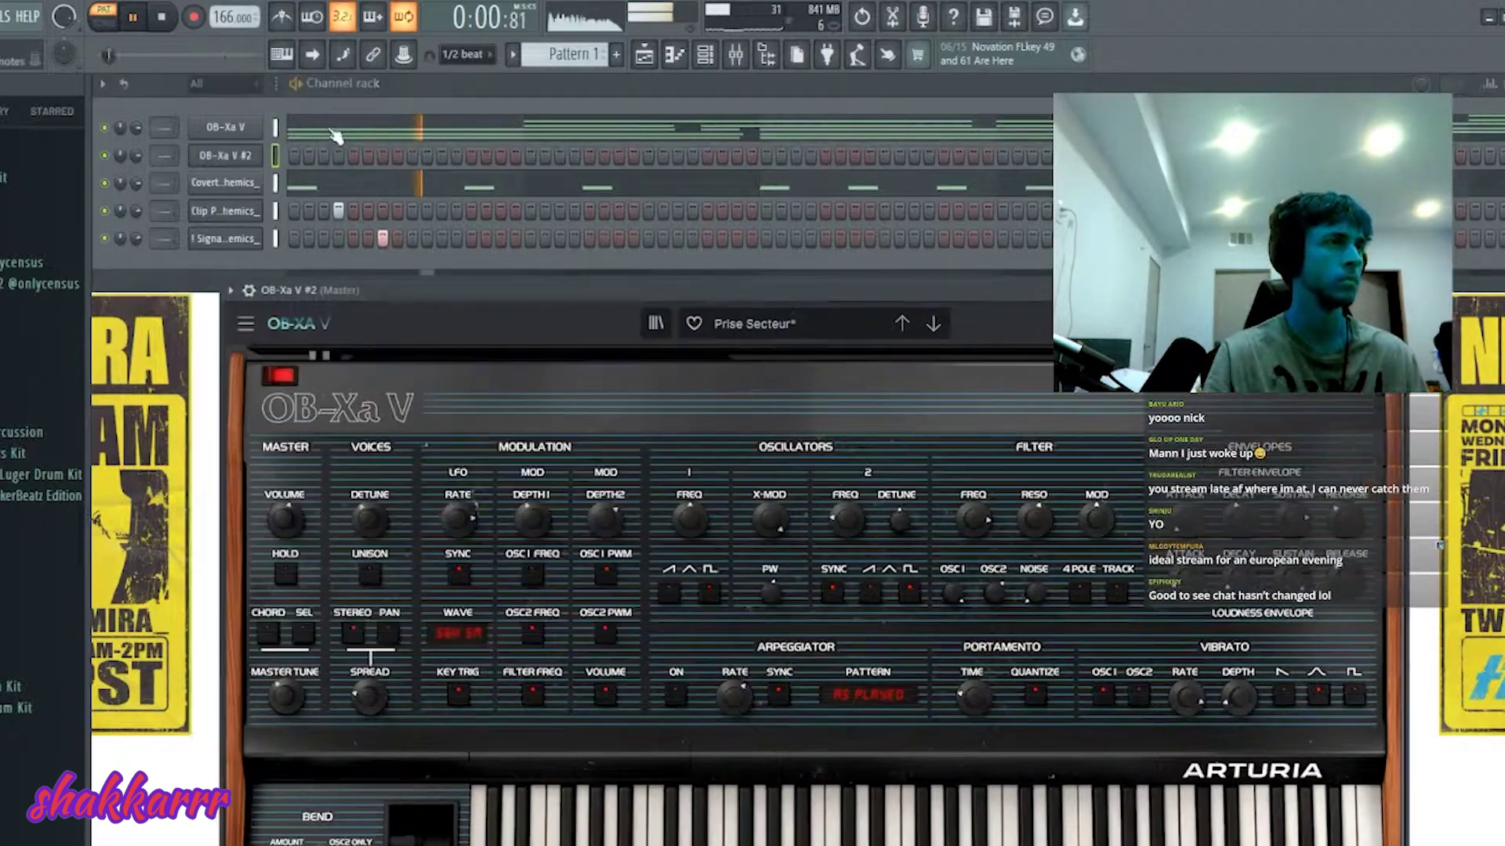
- Move the bar 8 chord of the OB-Xa V part up to C5, E5 and G5, and copy all its notes into the cloned channel
left_click(316, 138)
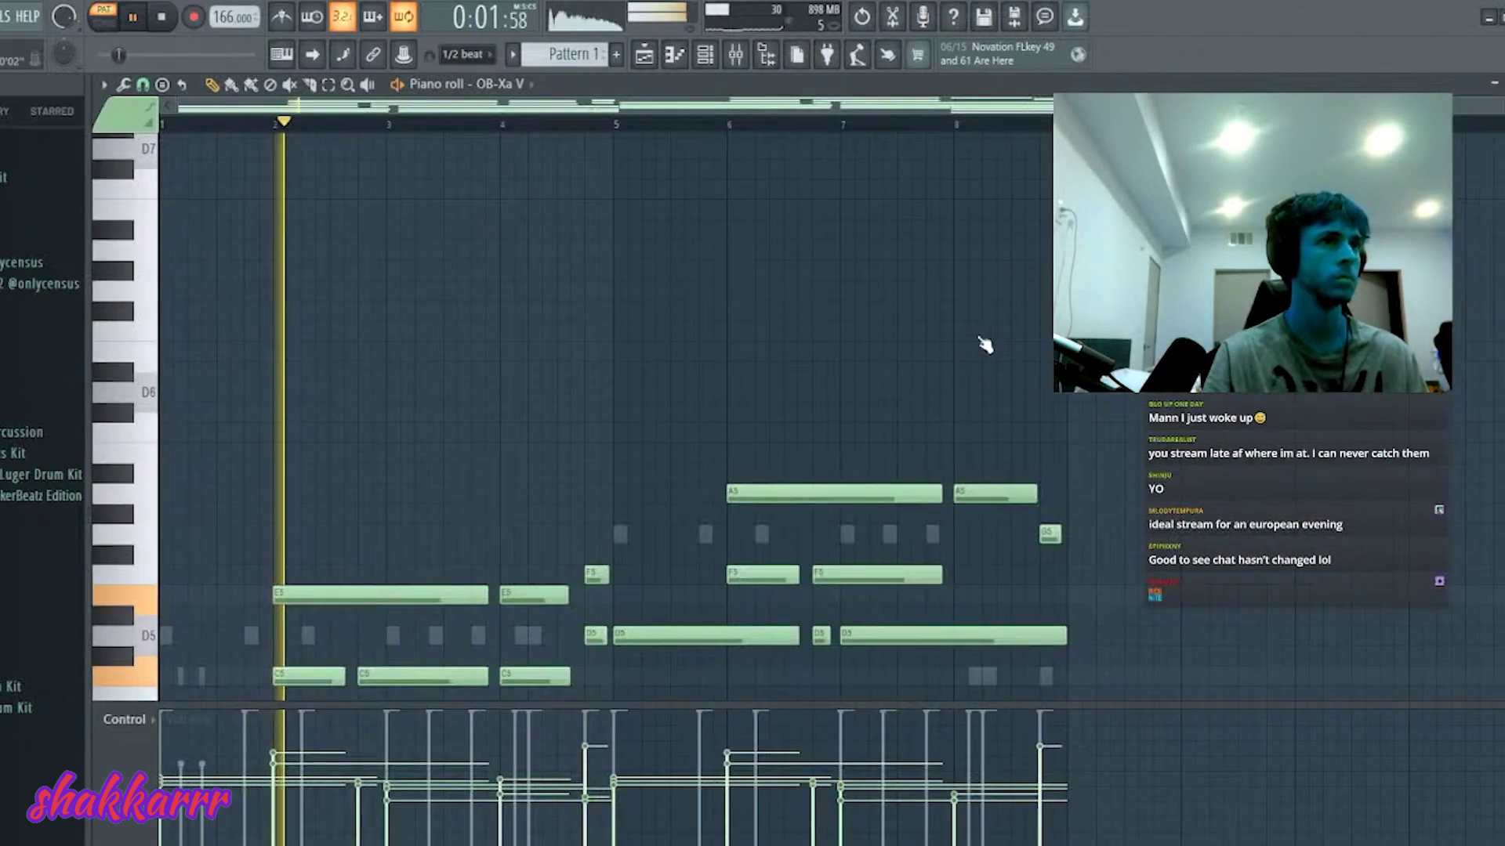
scroll(988, 339, "down", 6)
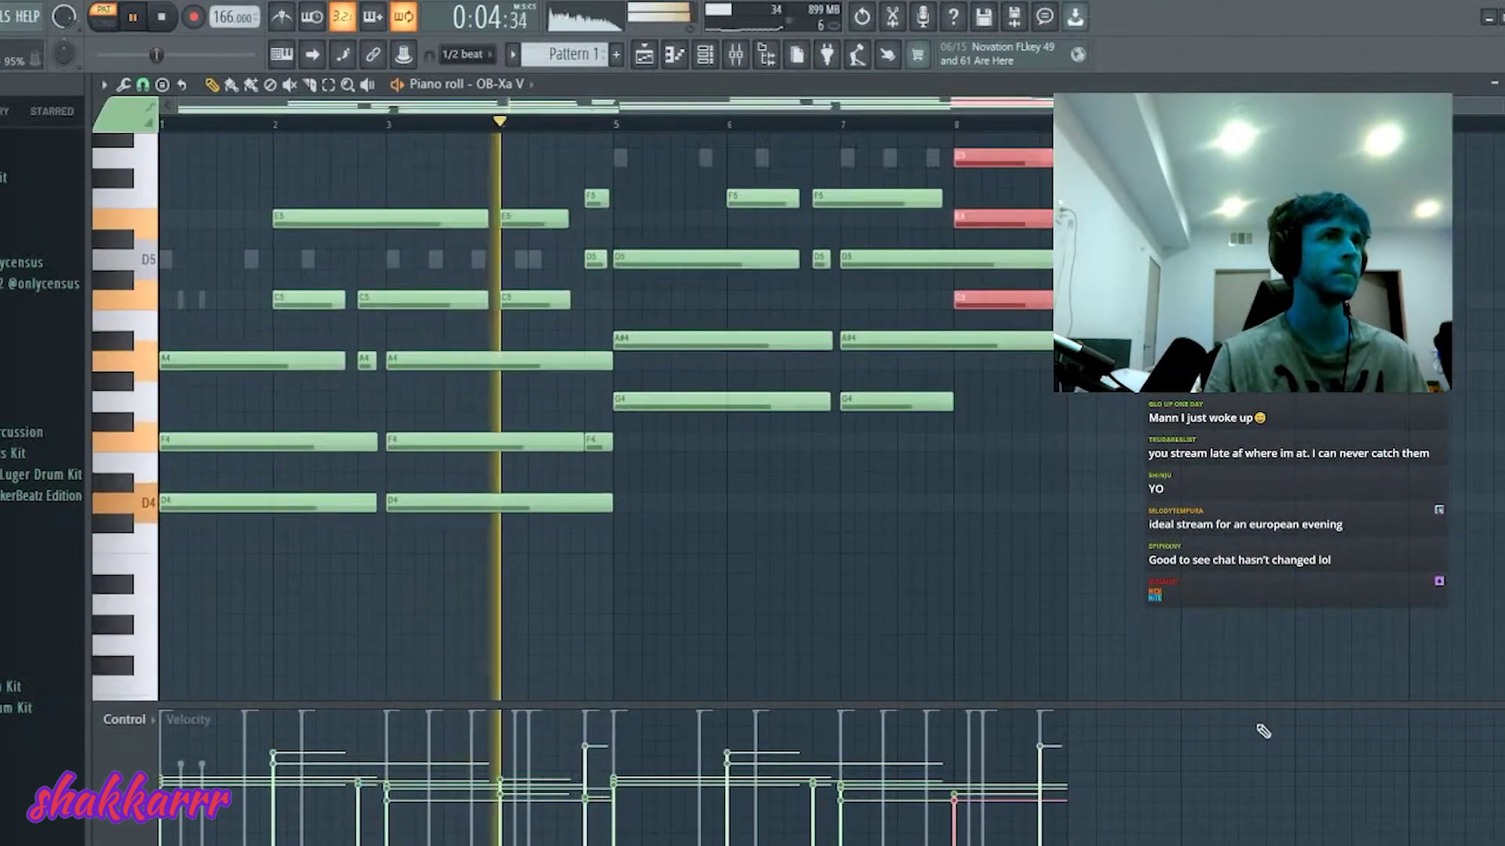
scroll(1098, 420, "up", 3)
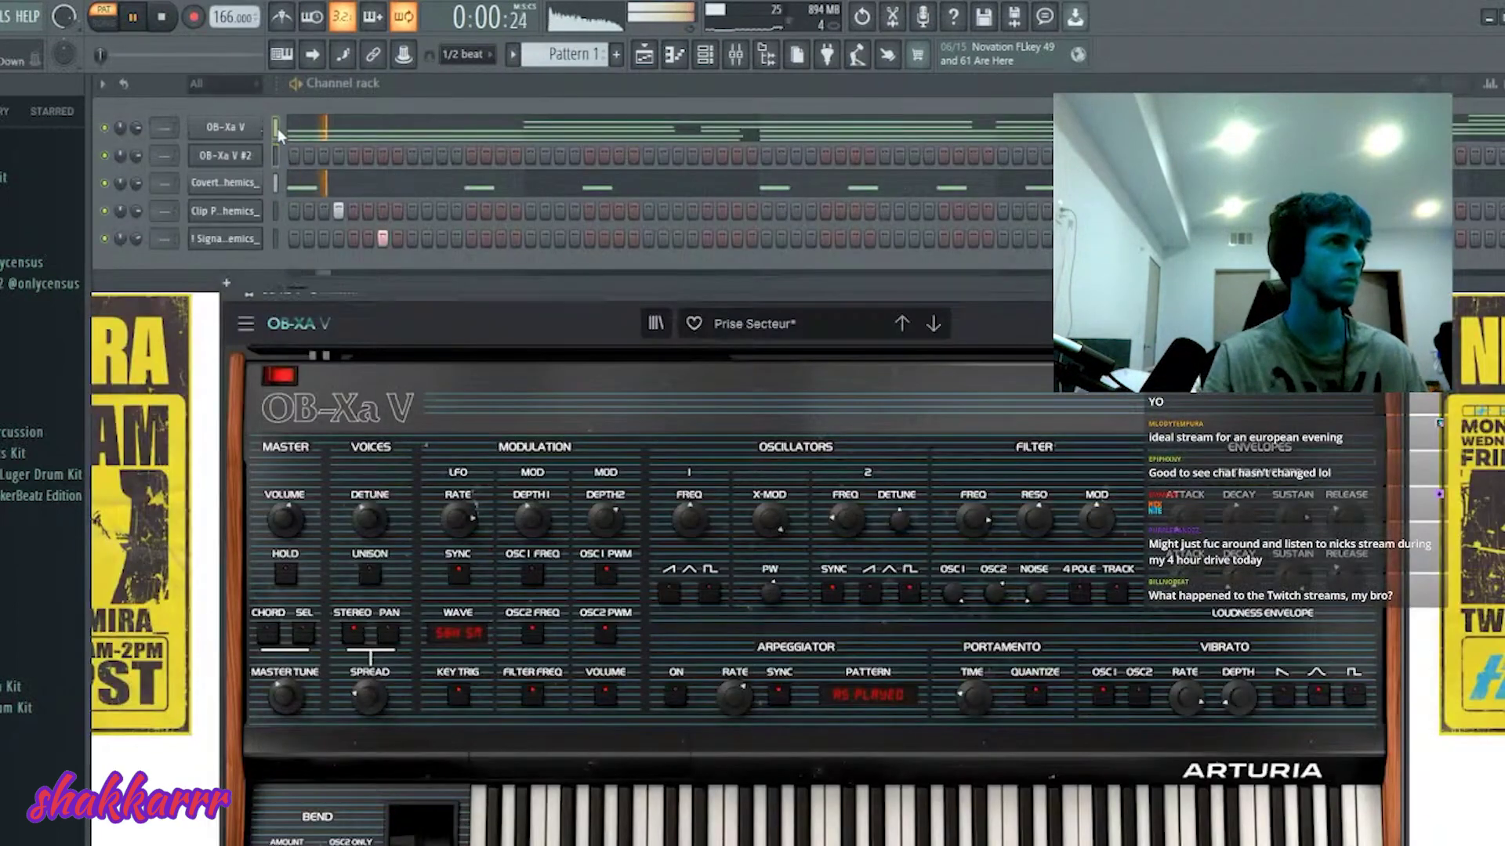
left_click(275, 155)
key("space")
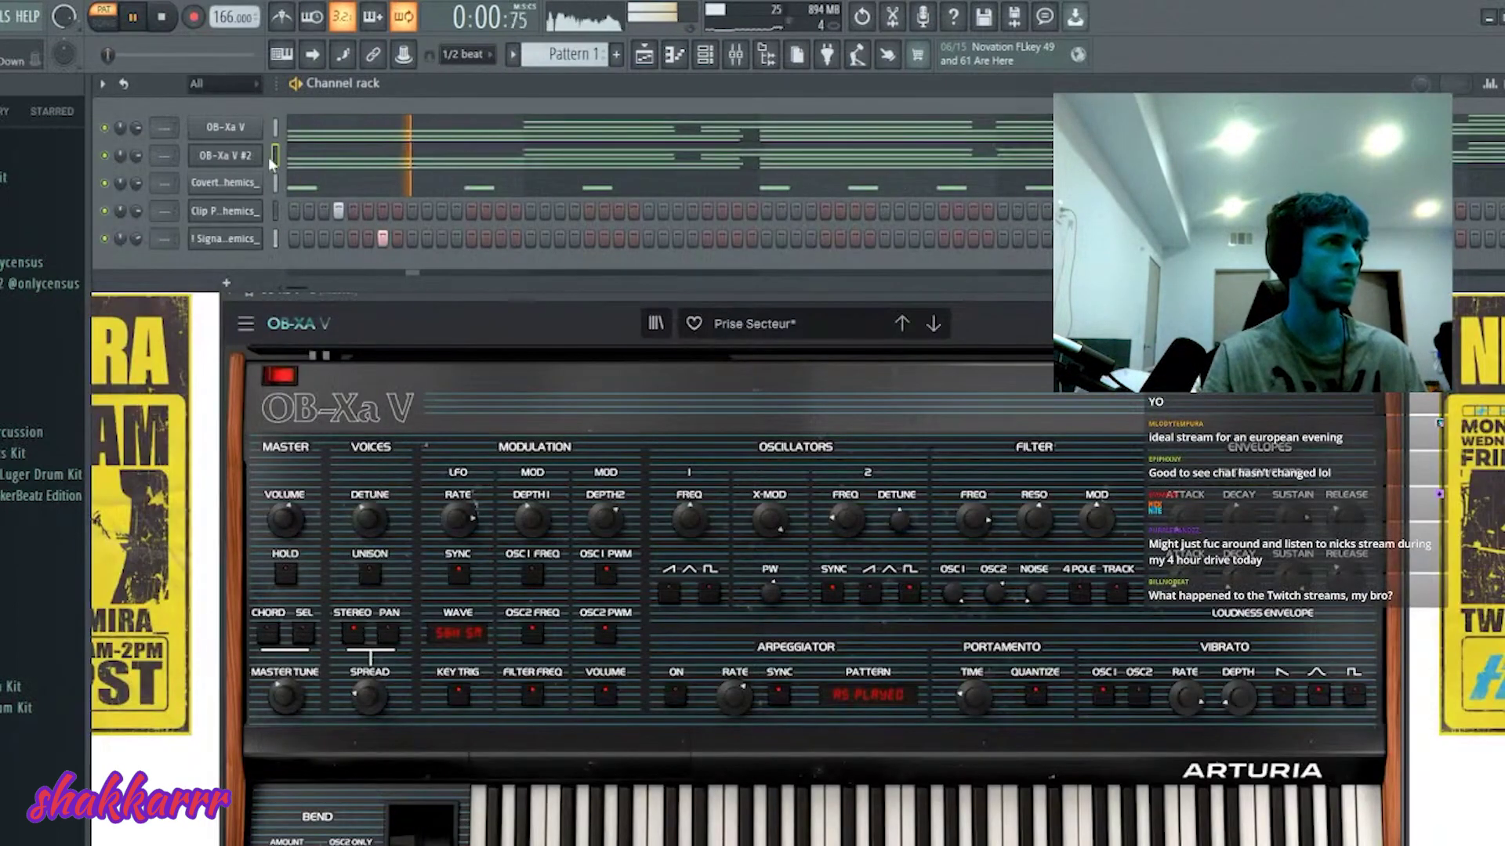
- Add the DY Hi Hat sample from the browser as a new channel and place hits on steps 1 and 7
scroll(75, 490, "up", 5)
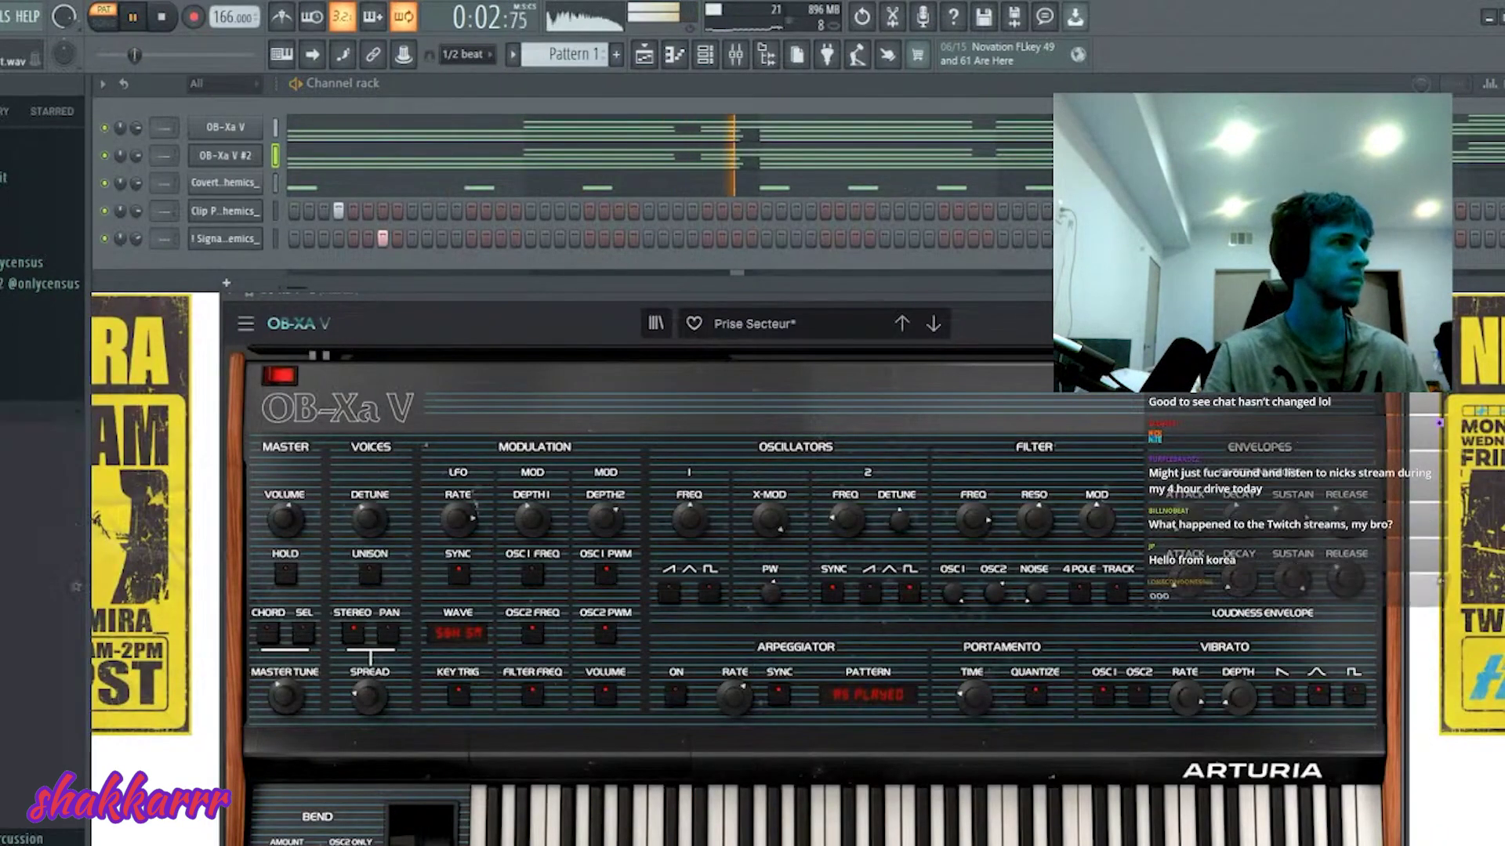
left_click_drag(243, 337, 299, 266)
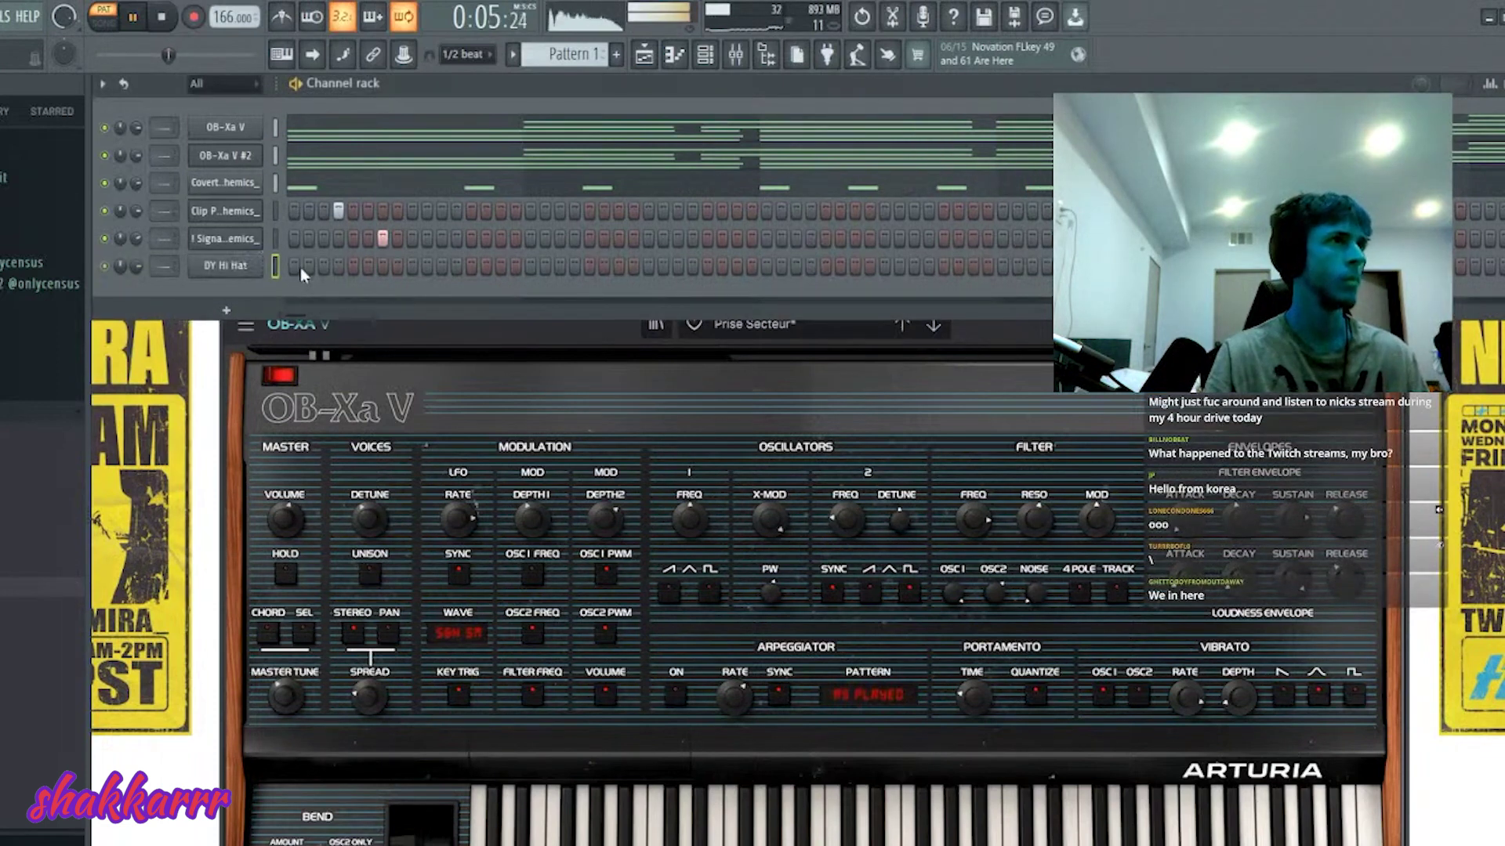
left_click(382, 266)
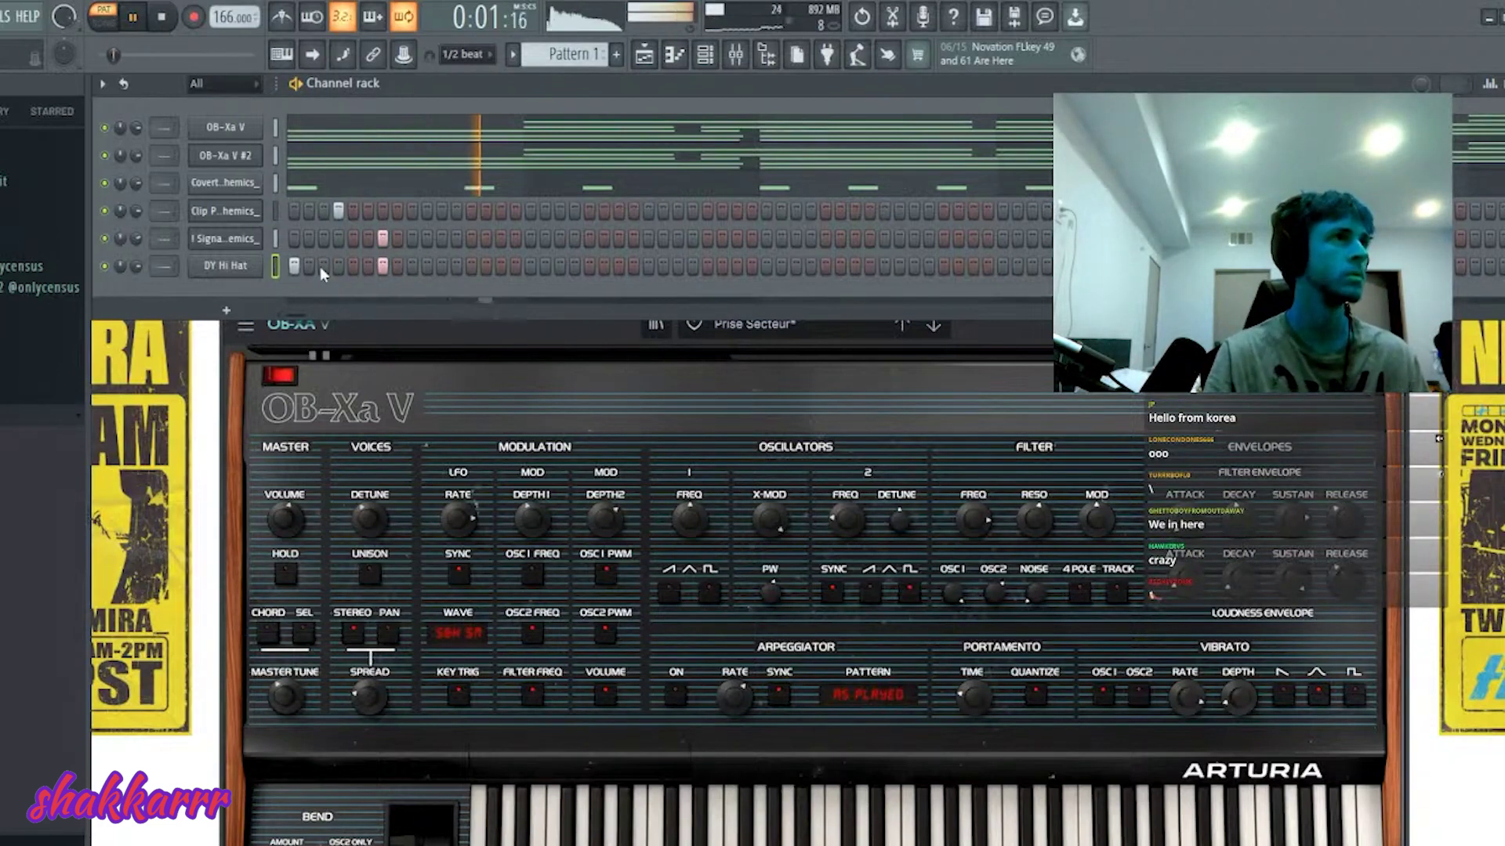
- Add DY Hi Hat hits on steps 5, 9 and 11 and open the channel's piano roll
left_click(353, 266)
key("space")
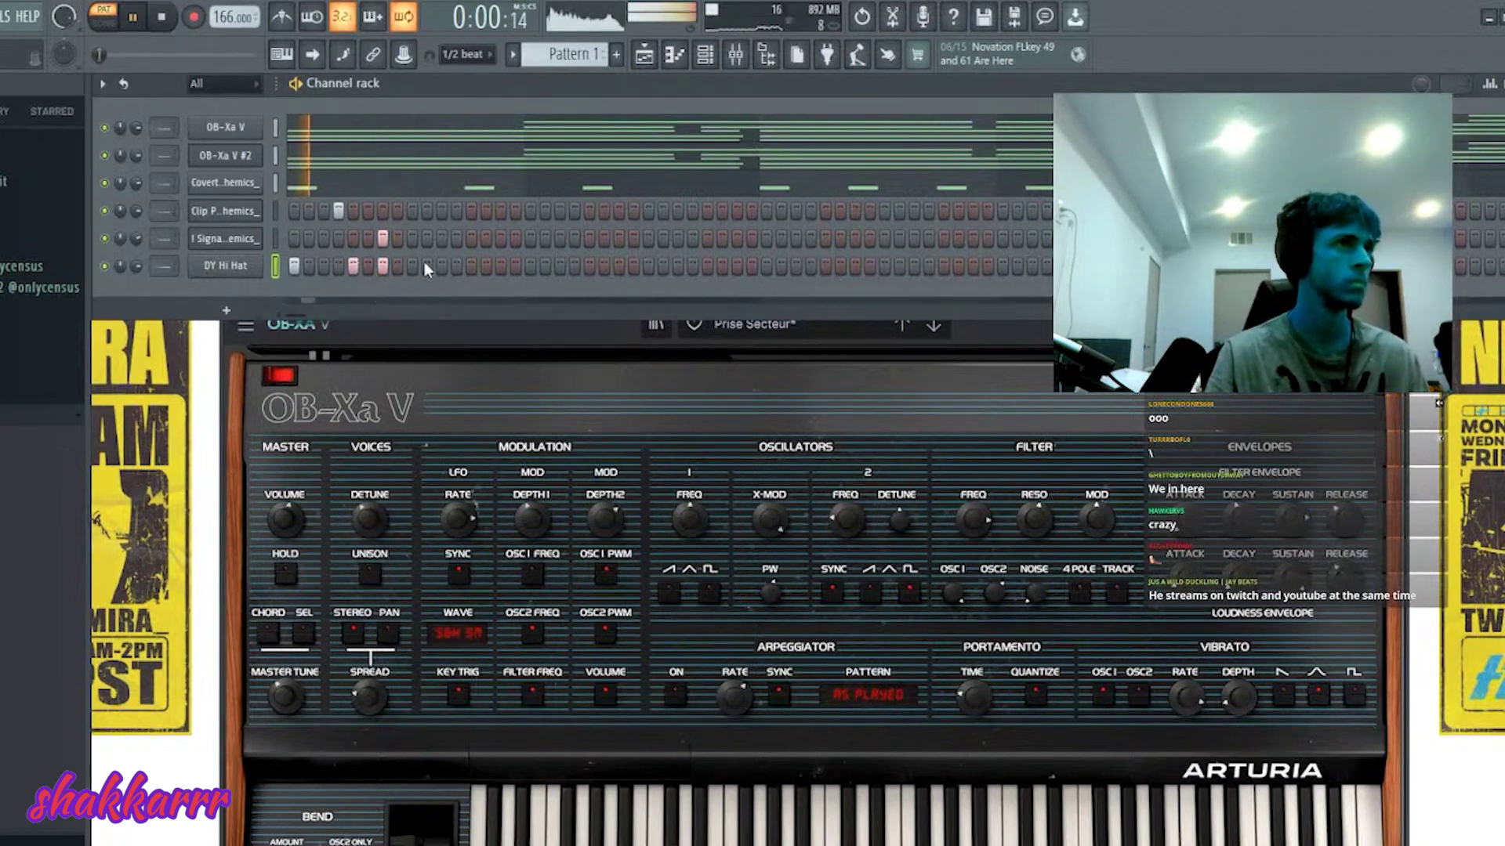
left_click(308, 265)
key("space")
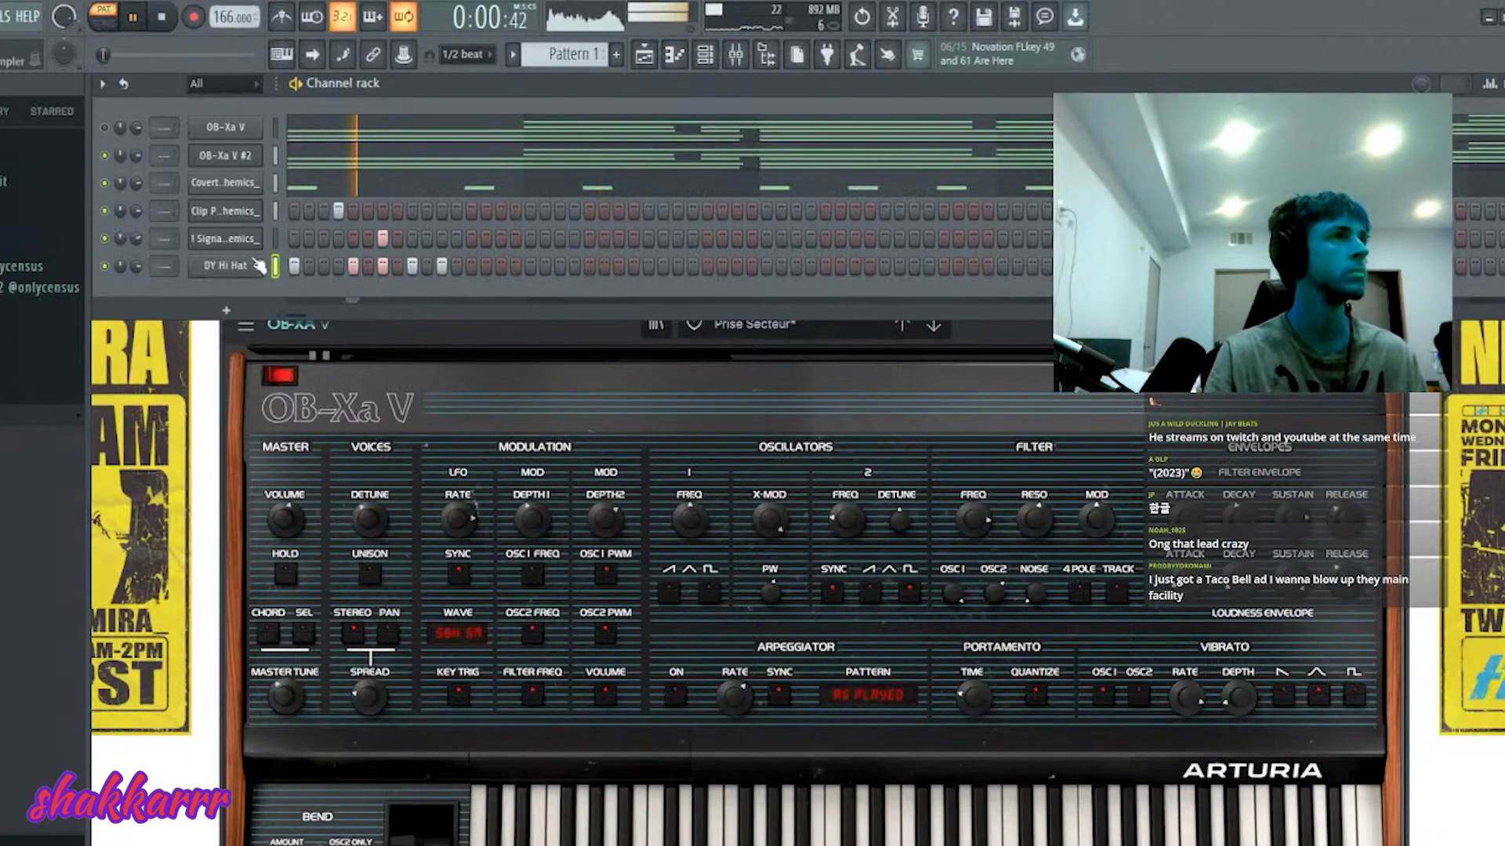
key("F7")
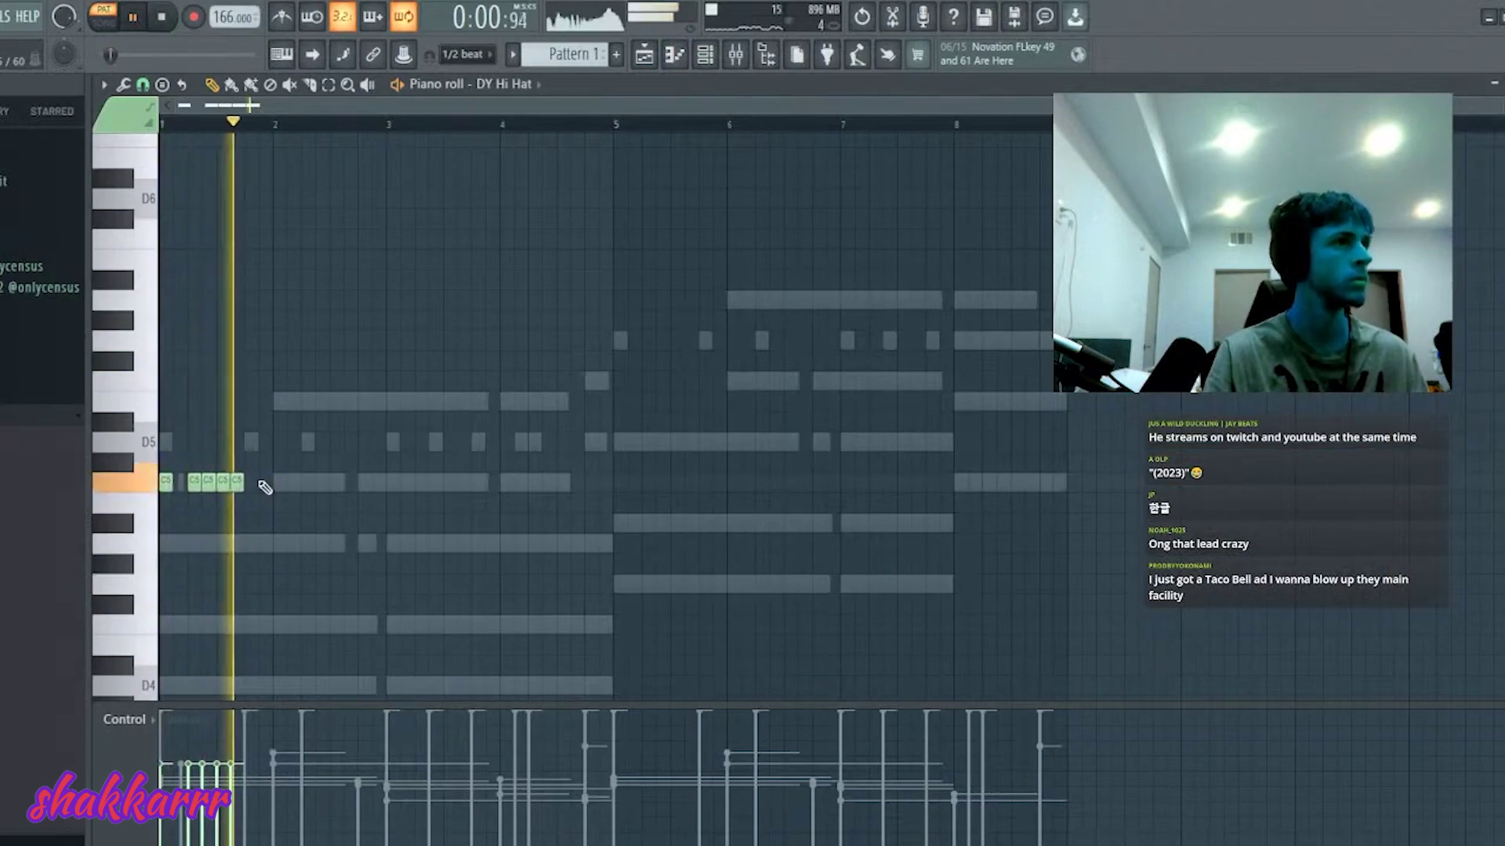
- Add C5 hi-hat notes on the seventh eighth of bar 1 and on eighths 1, 2, 4, 5, 6 and 8 of bar 2
left_click(261, 484)
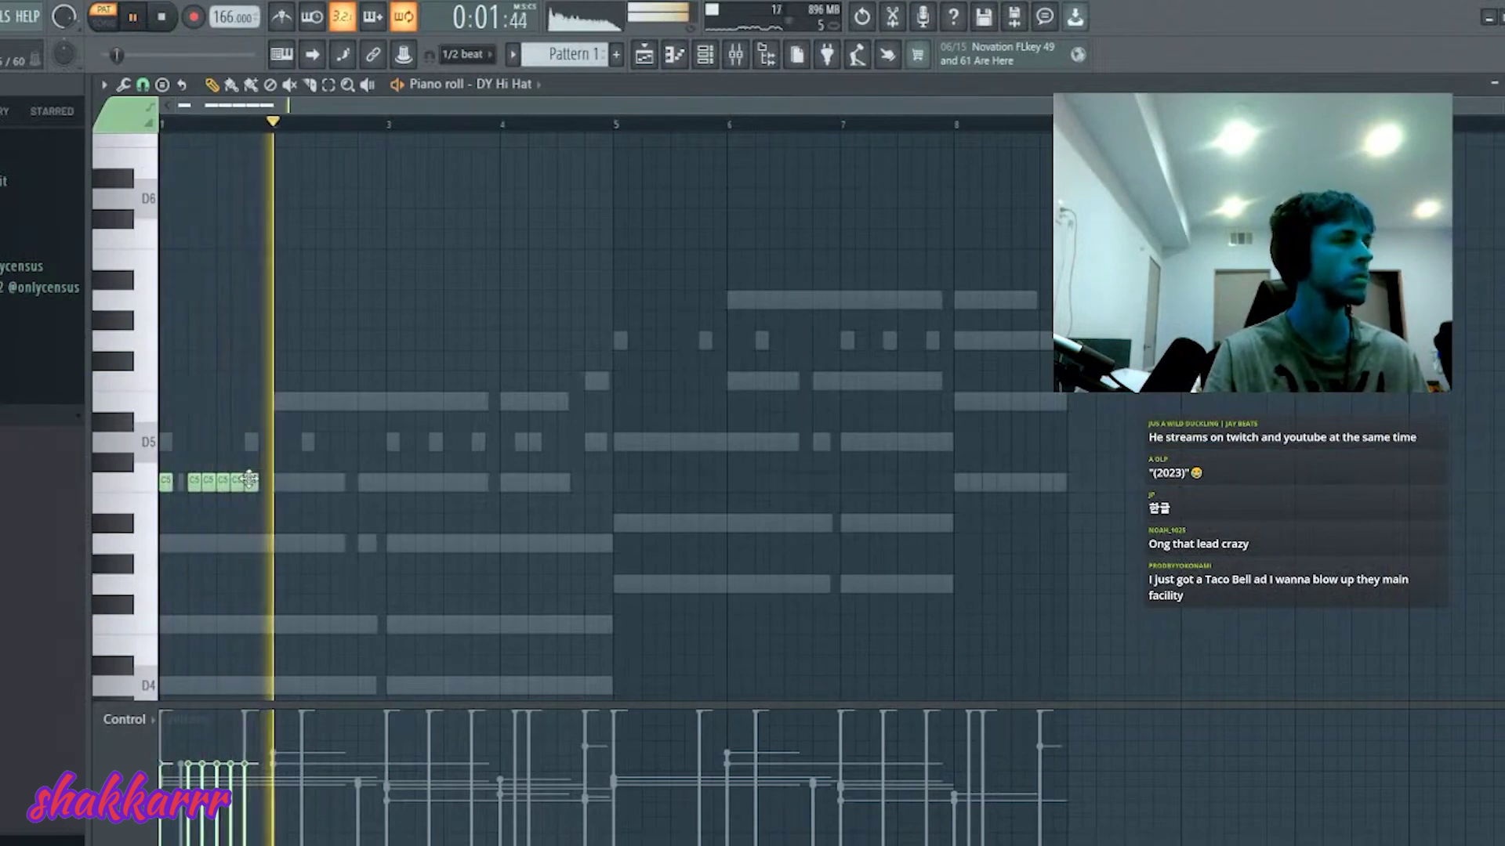
left_click(291, 484)
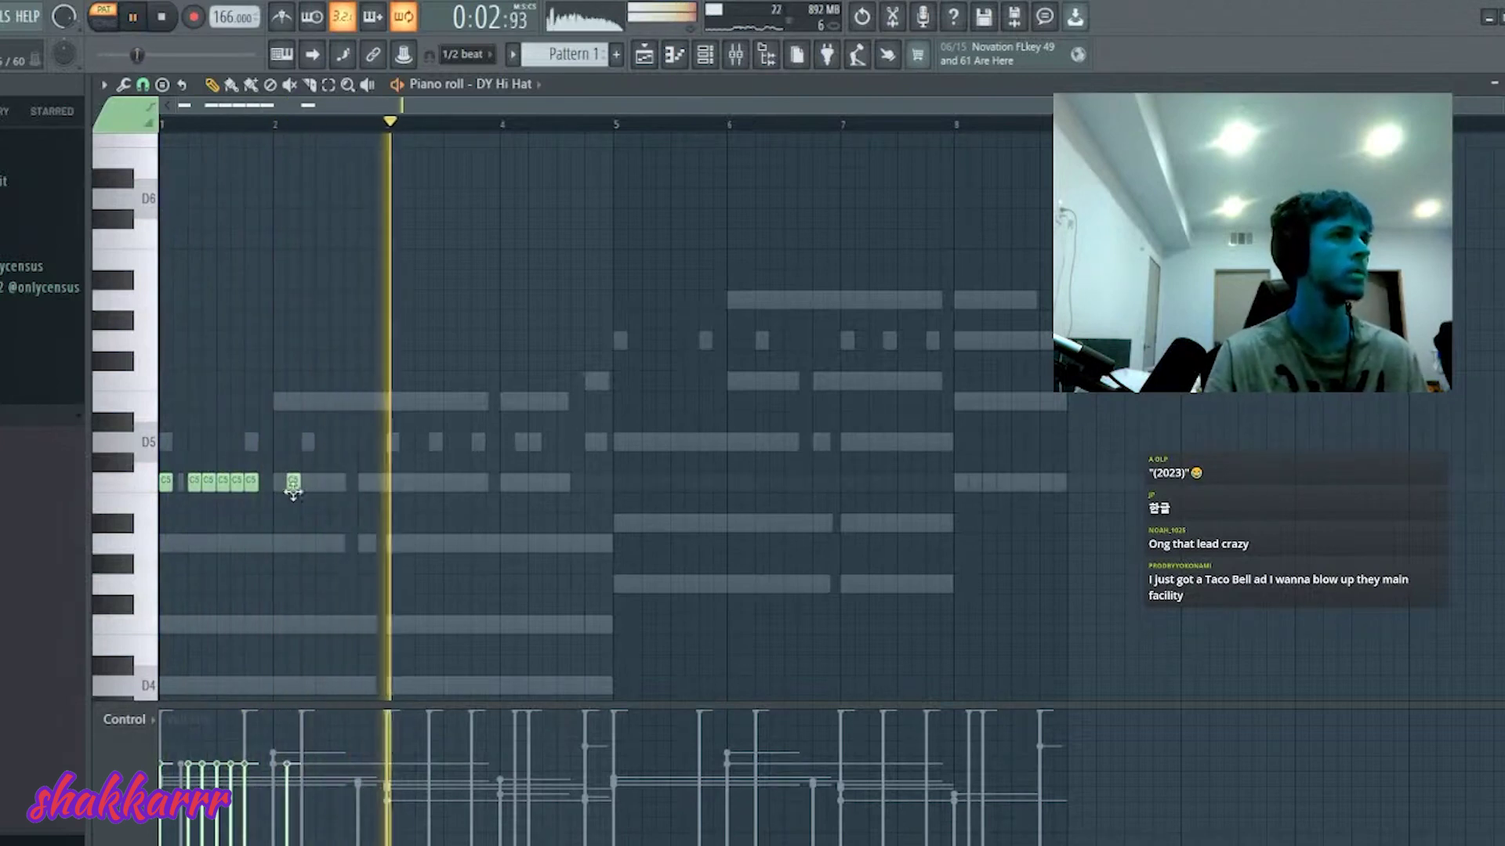
left_click(280, 484)
left_click(347, 485)
left_click(337, 484)
left_click(379, 483)
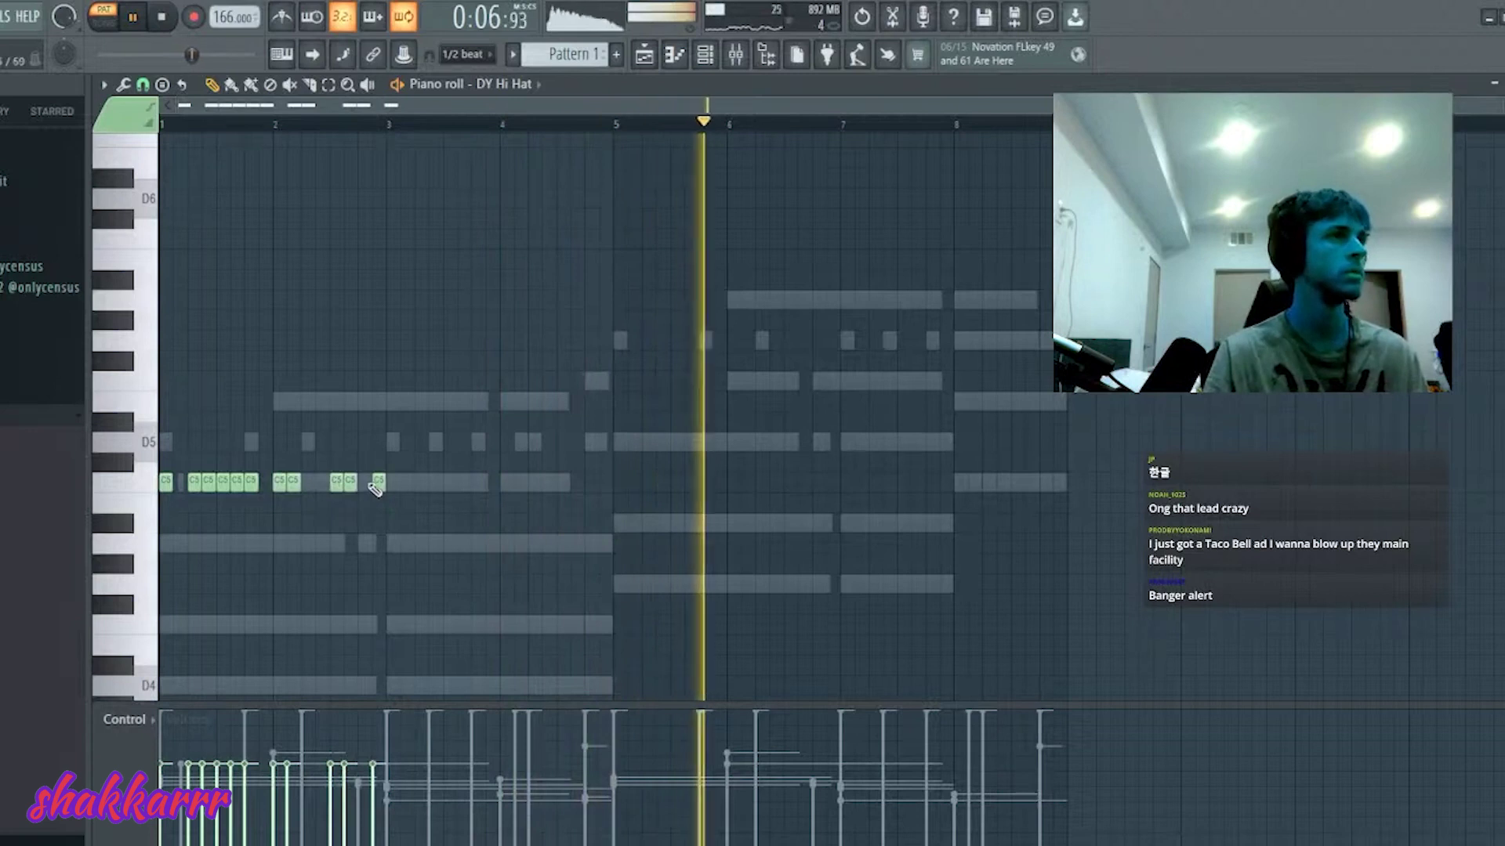
left_click(320, 484)
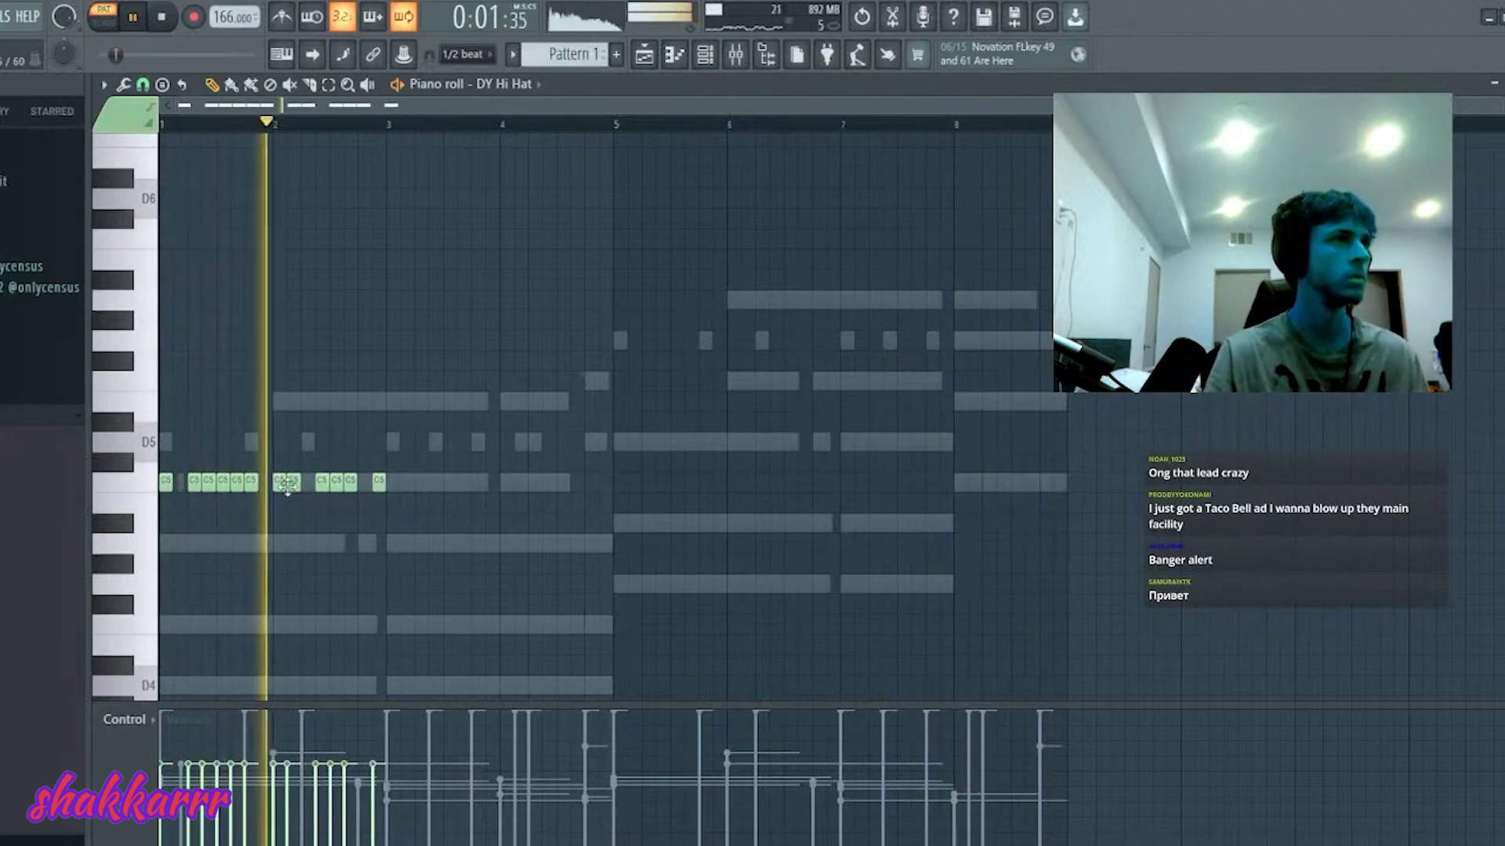
- Duplicate the two-bar DY Hi Hat pattern until it fills all eight bars
key("ctrl+b")
key("ctrl+d")
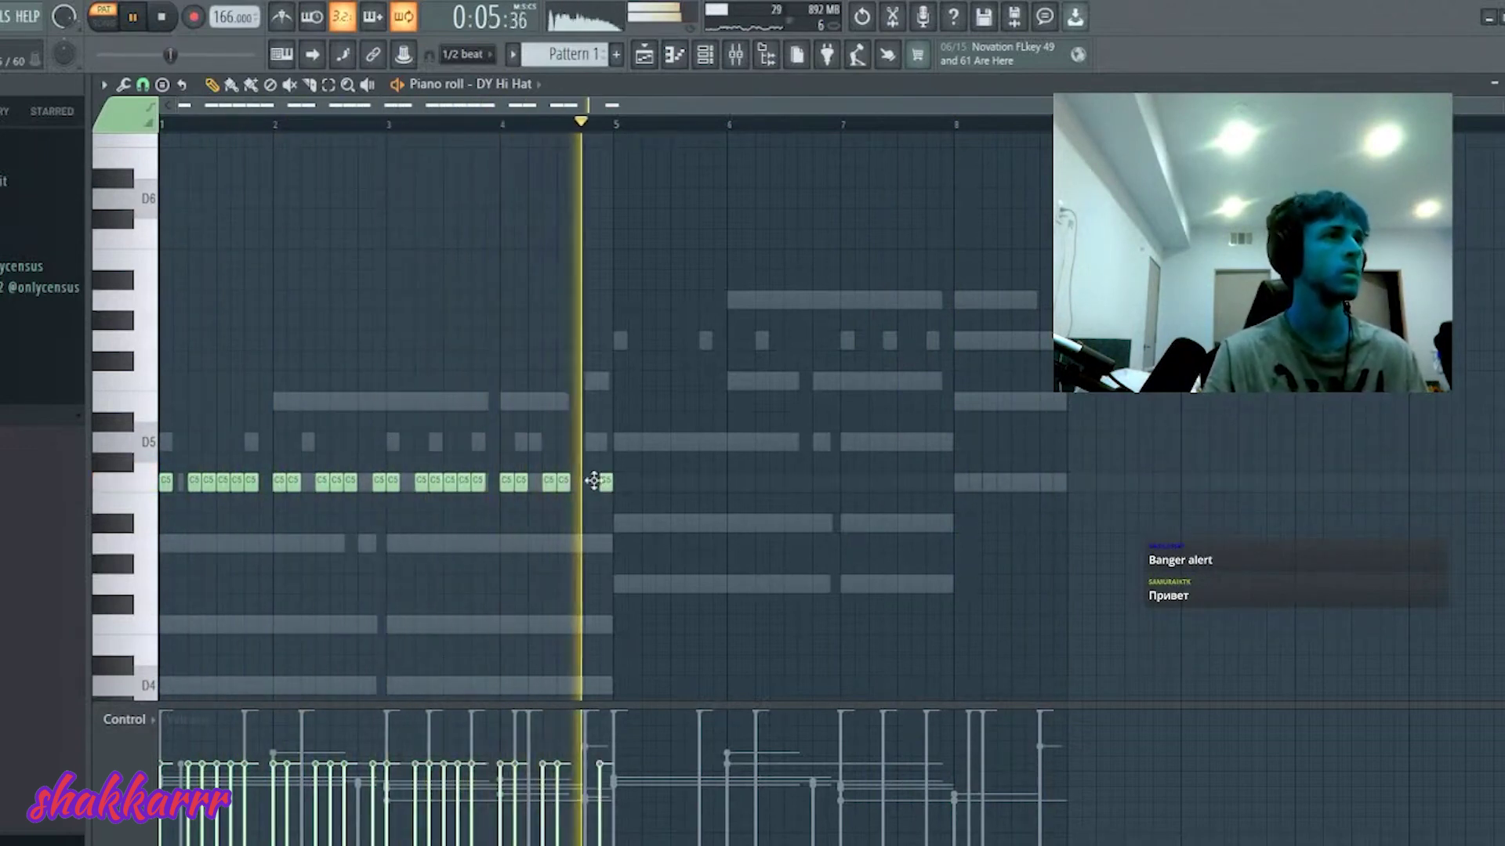
key("ctrl+b")
key("ctrl+d")
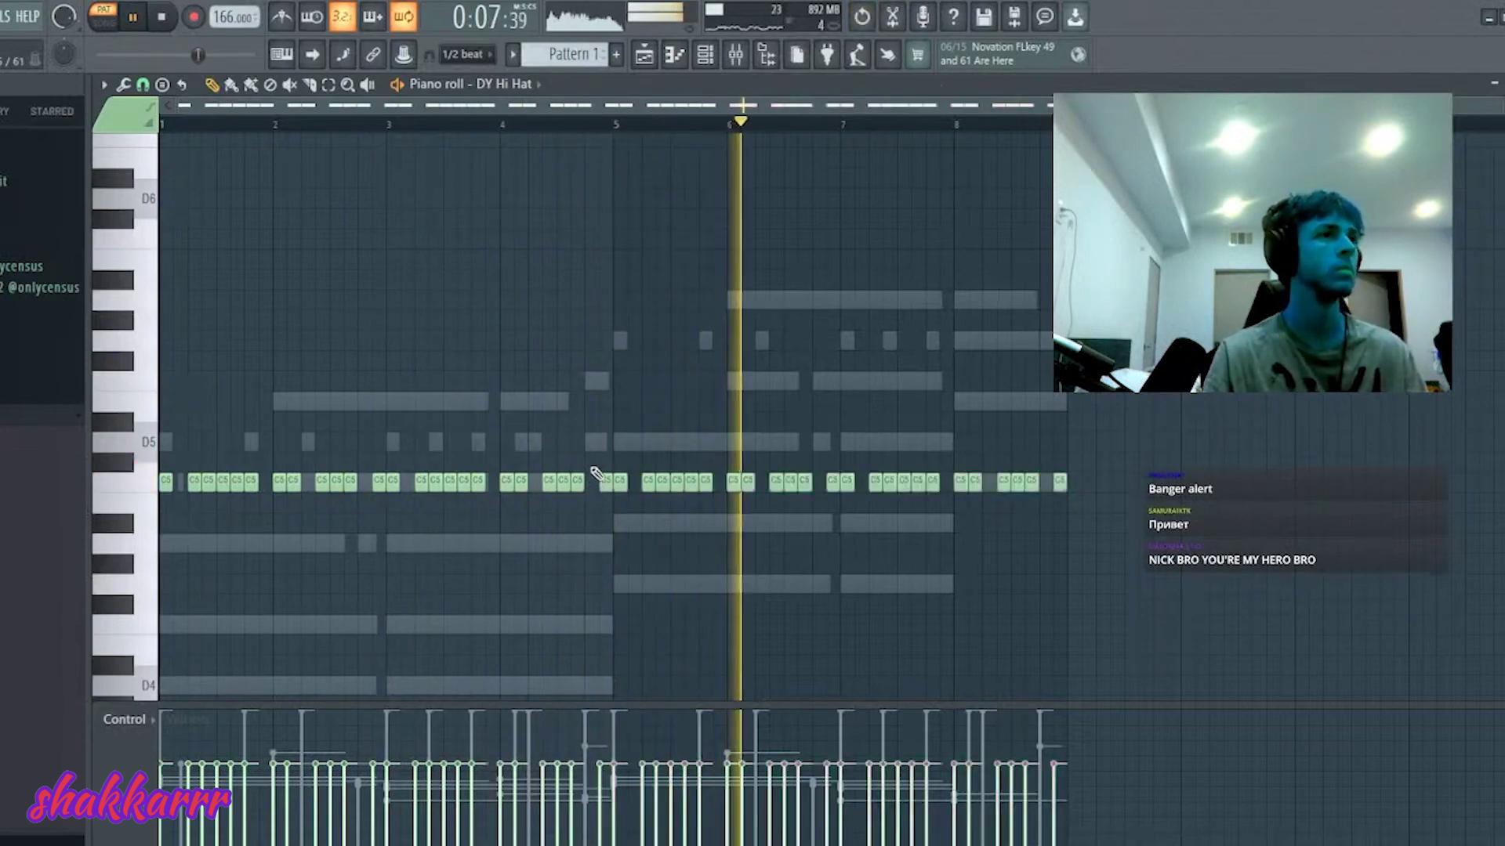
key("F7")
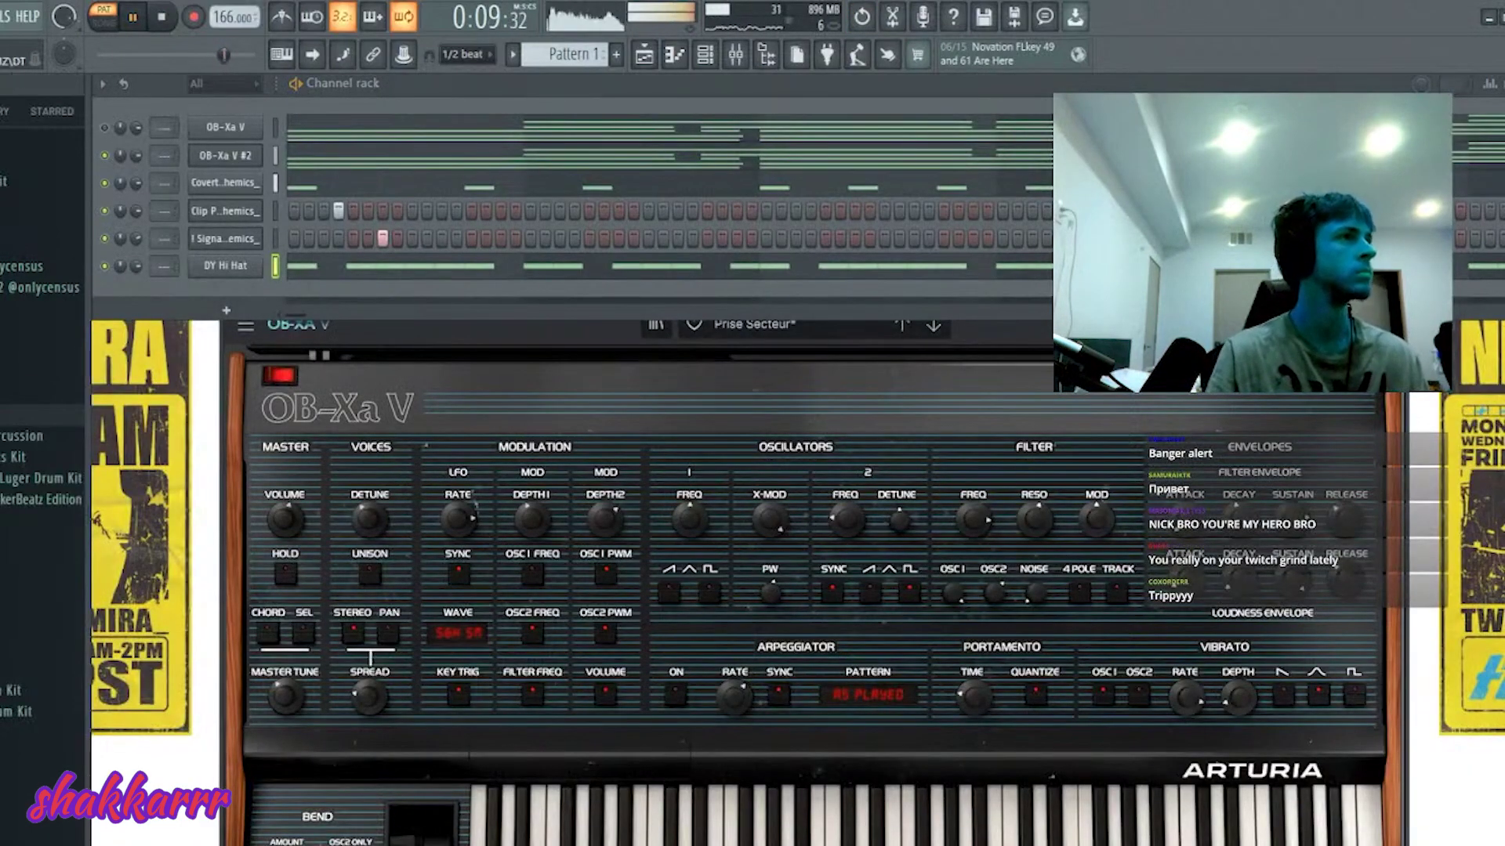
- Browse the drum kit folders for snare samples and audition several of them
scroll(43, 470, "up", 4)
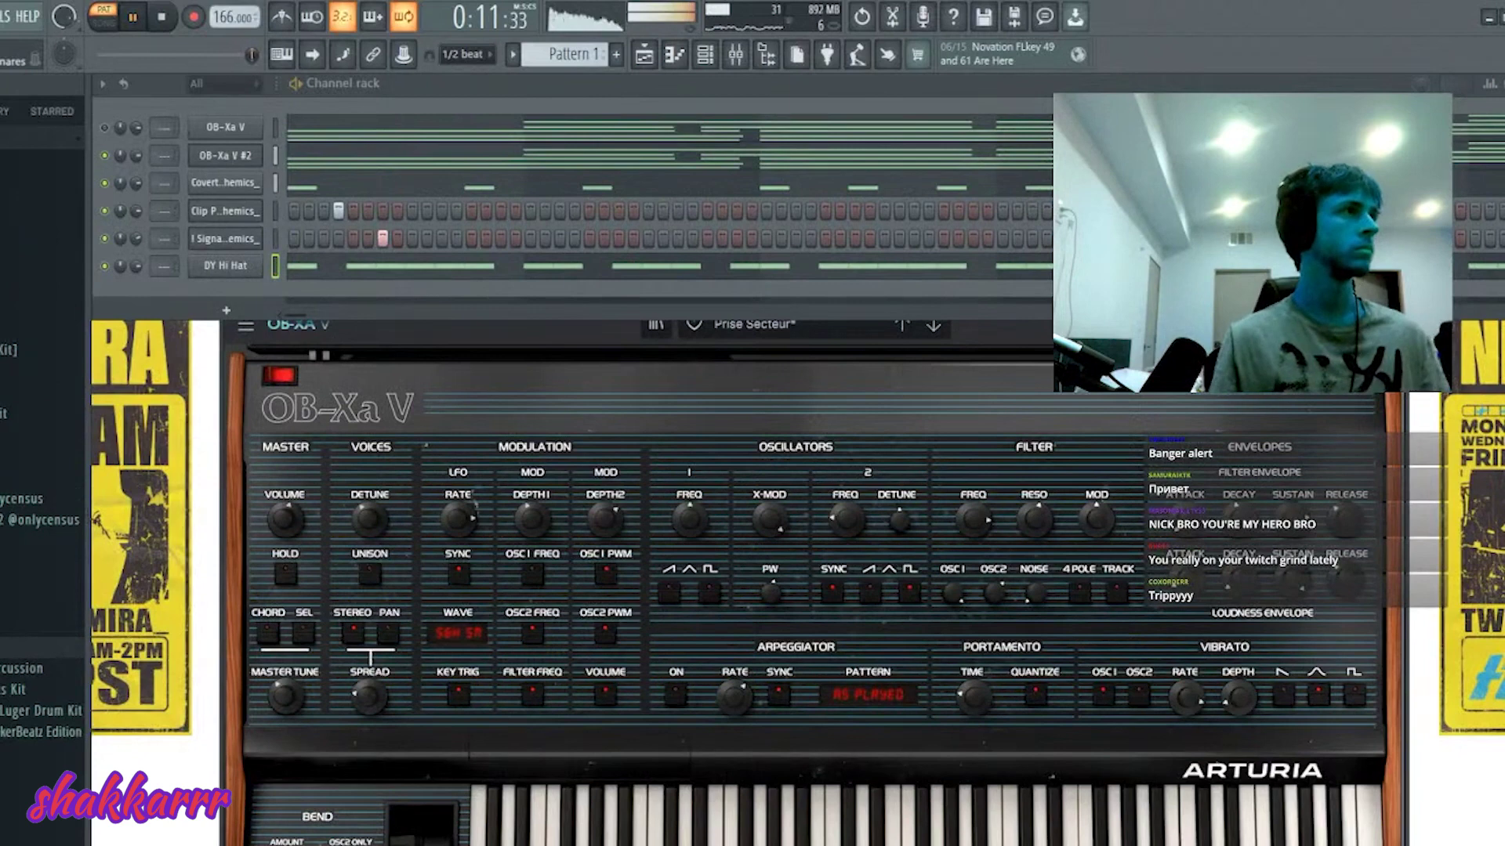
scroll(44, 549, "up", 2)
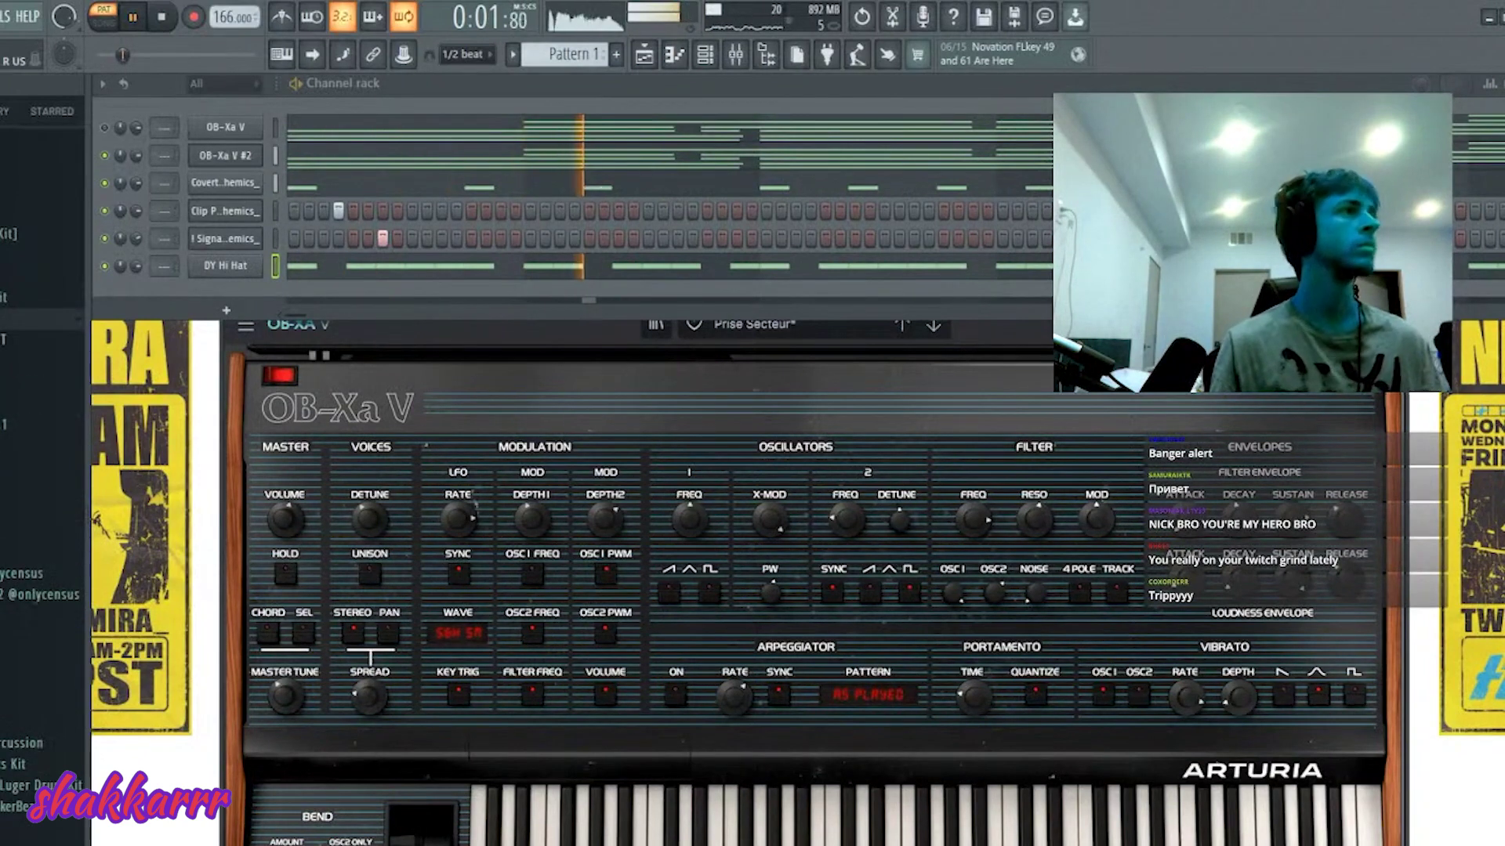
scroll(43, 627, "up", 5)
left_click(43, 532)
left_click(43, 513)
left_click(43, 493)
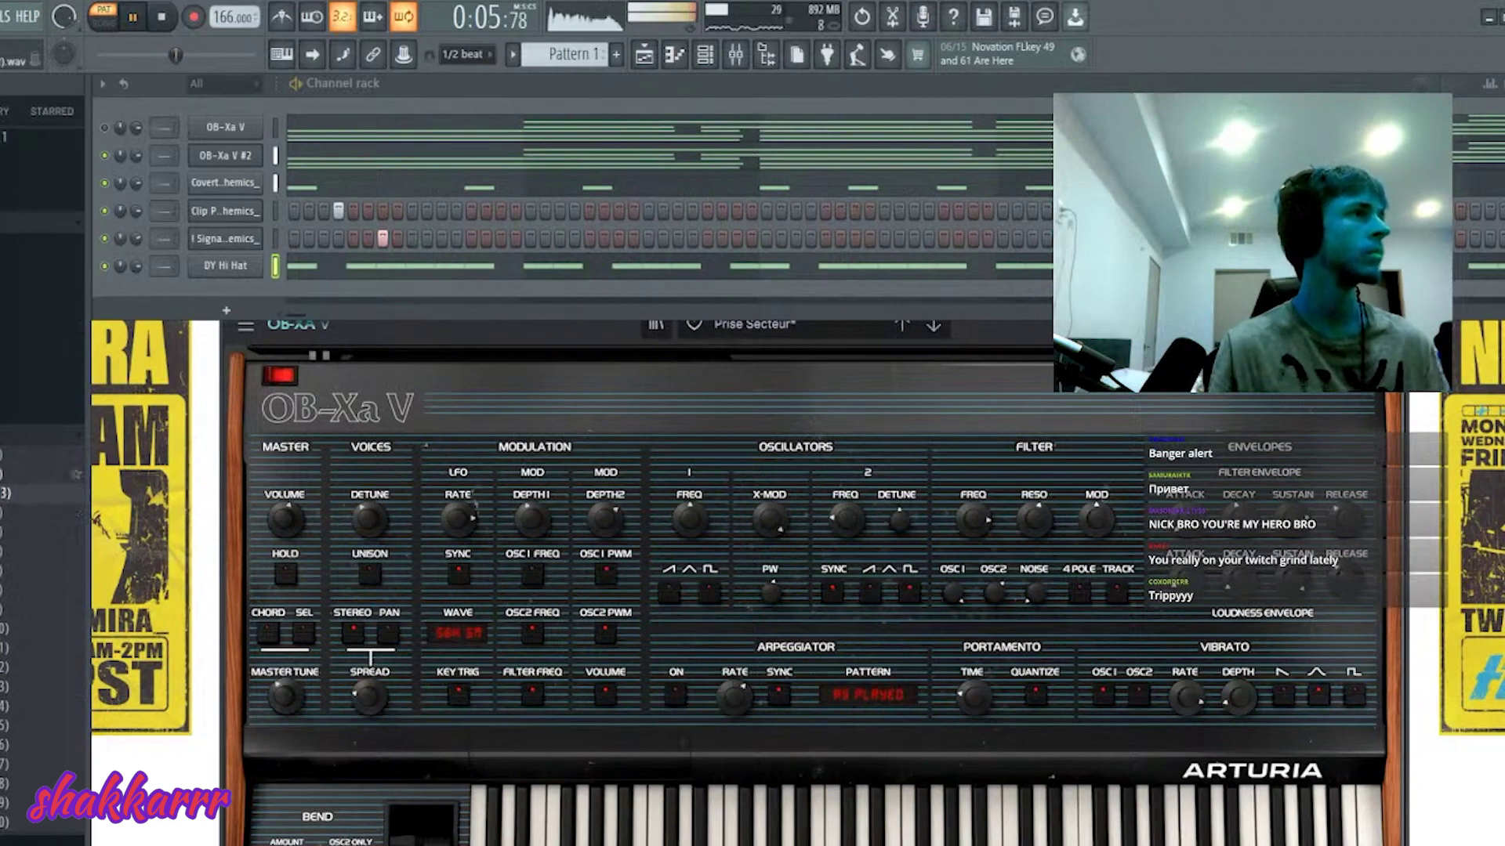
left_click(43, 473)
left_click(43, 454)
scroll(43, 462, "up", 3)
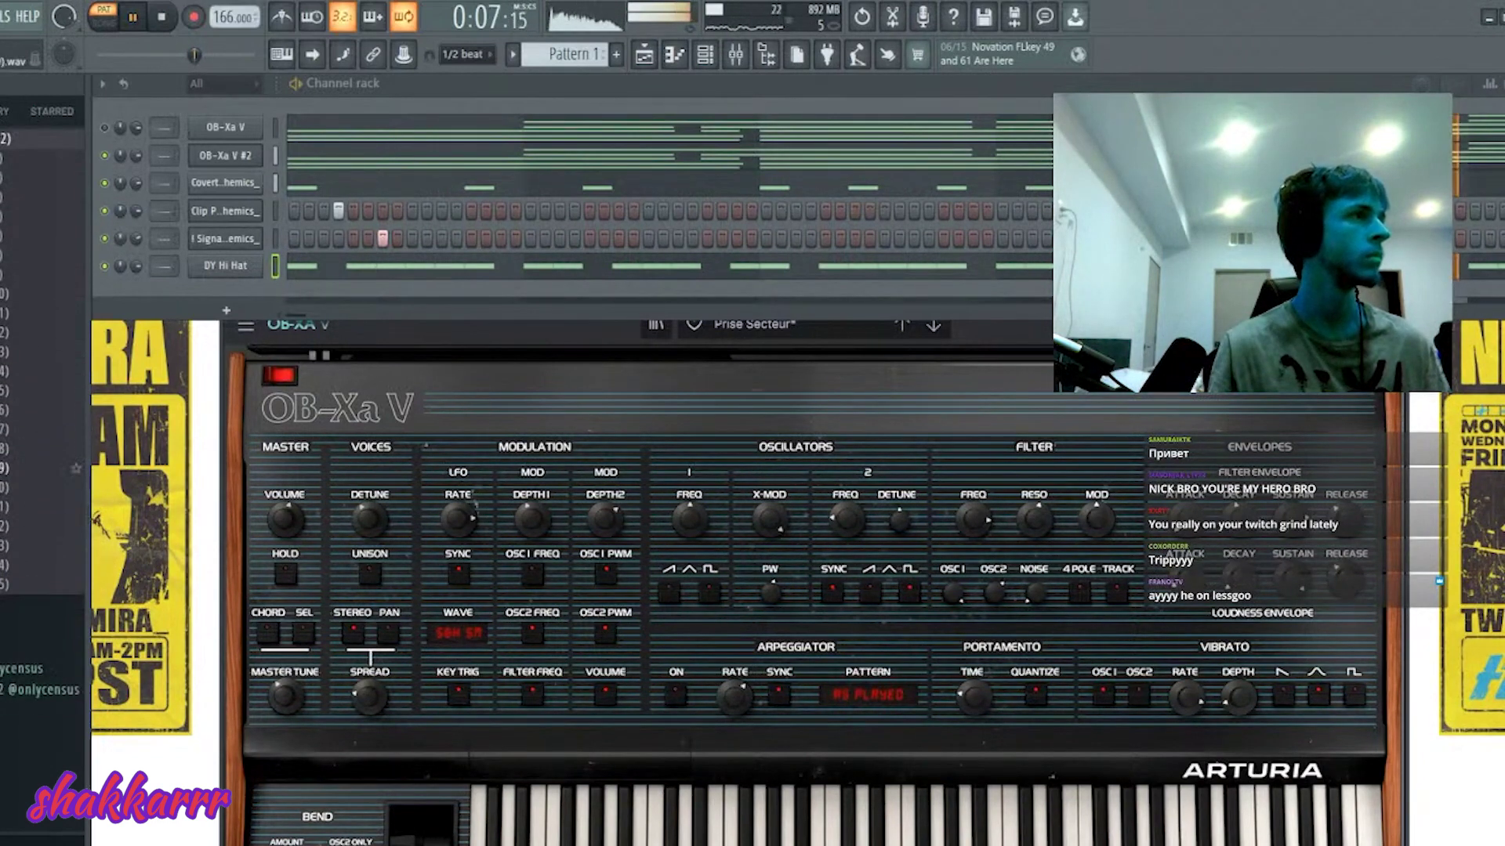
- Audition more snares in the folder and add BWB WAV R US SNARE (24) as a new channel
left_click_drag(8, 468, 9, 525)
left_click(8, 513)
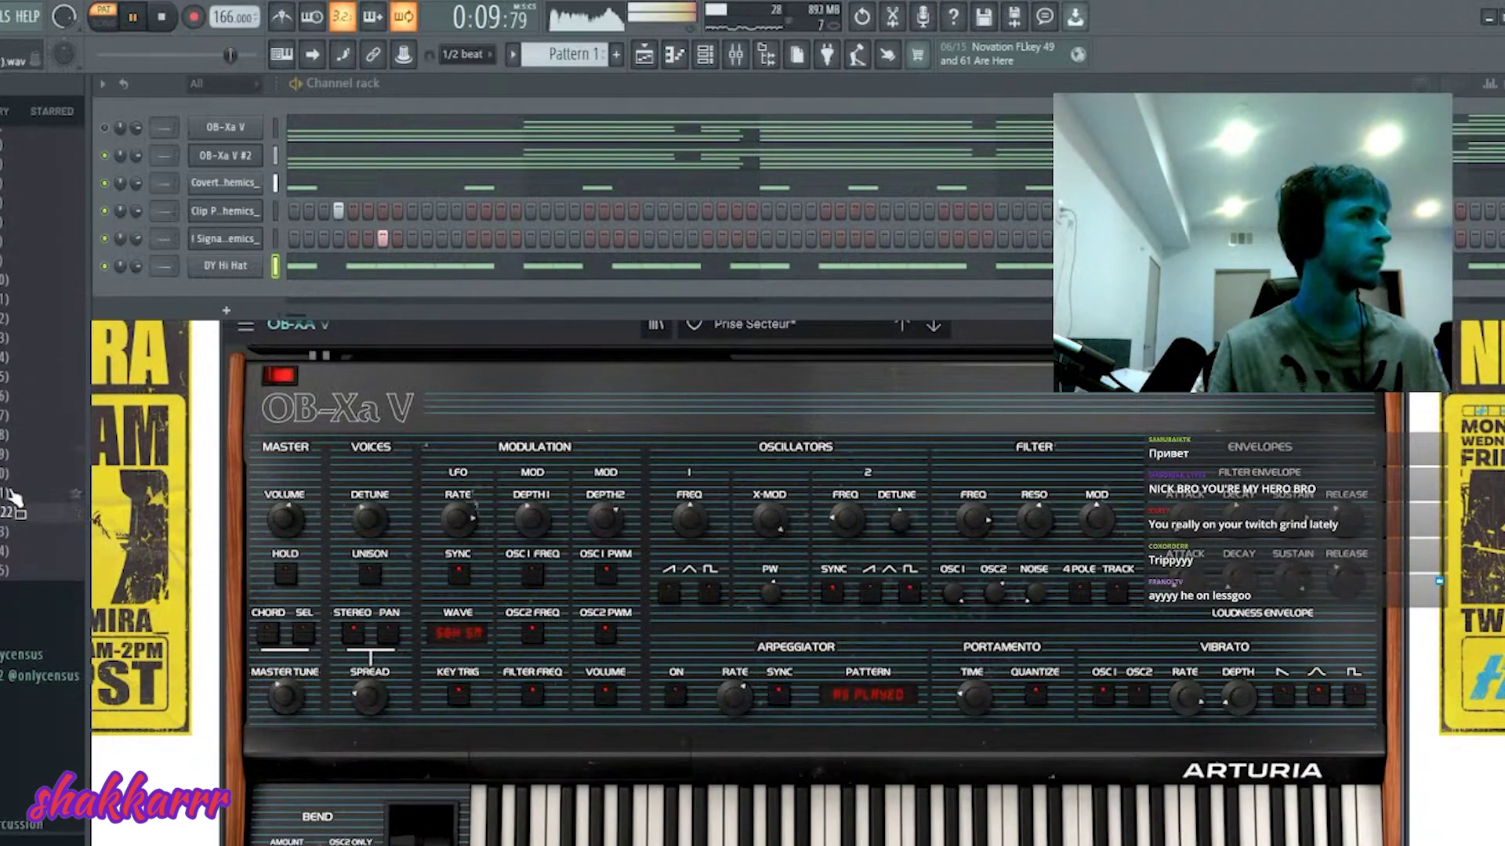
left_click(15, 496)
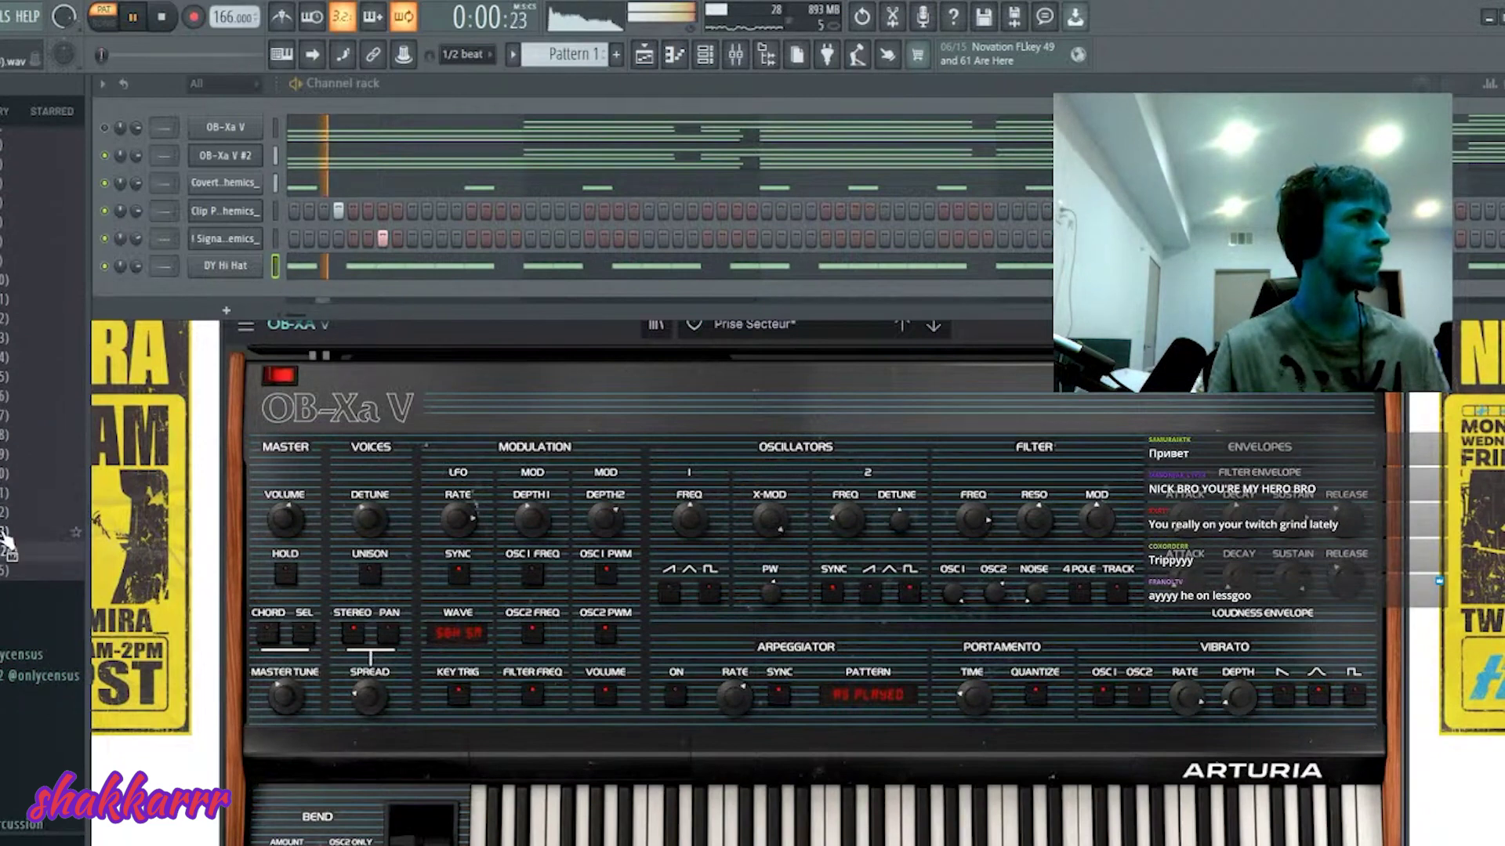
left_click(8, 551)
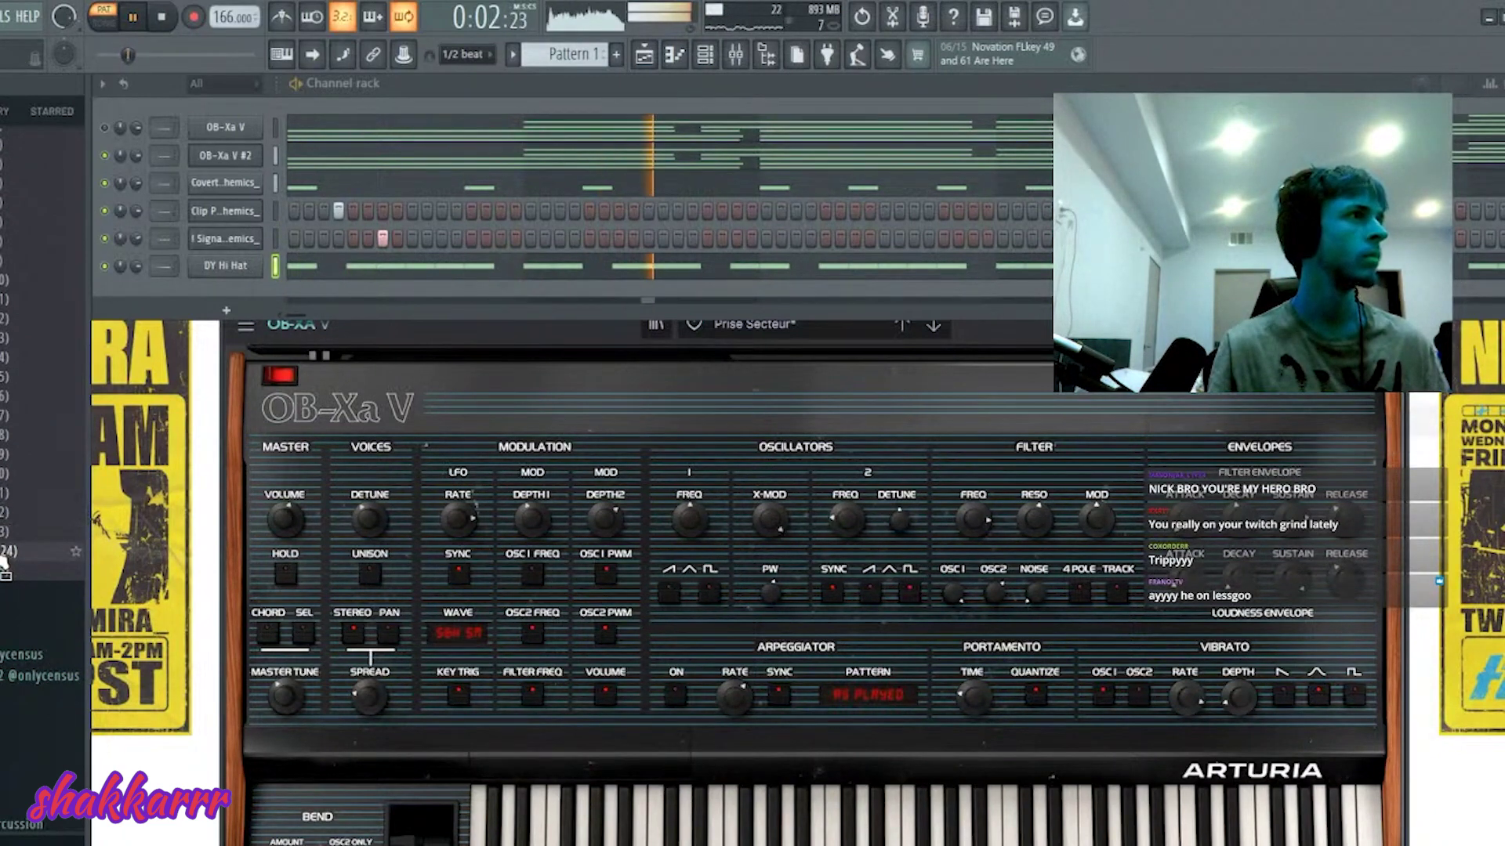
left_click_drag(292, 292, 294, 294)
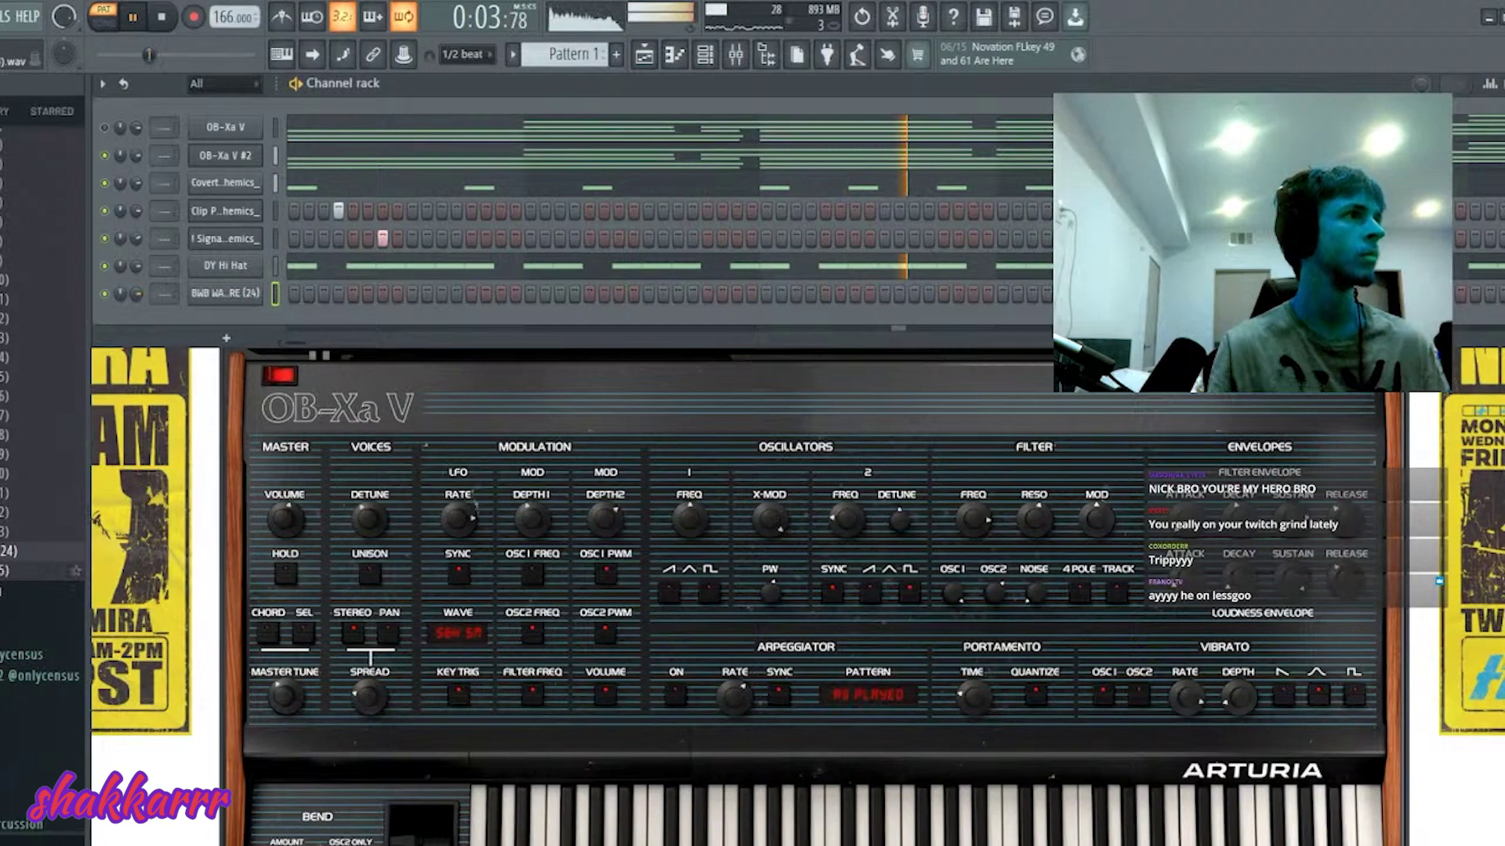
left_click(31, 570)
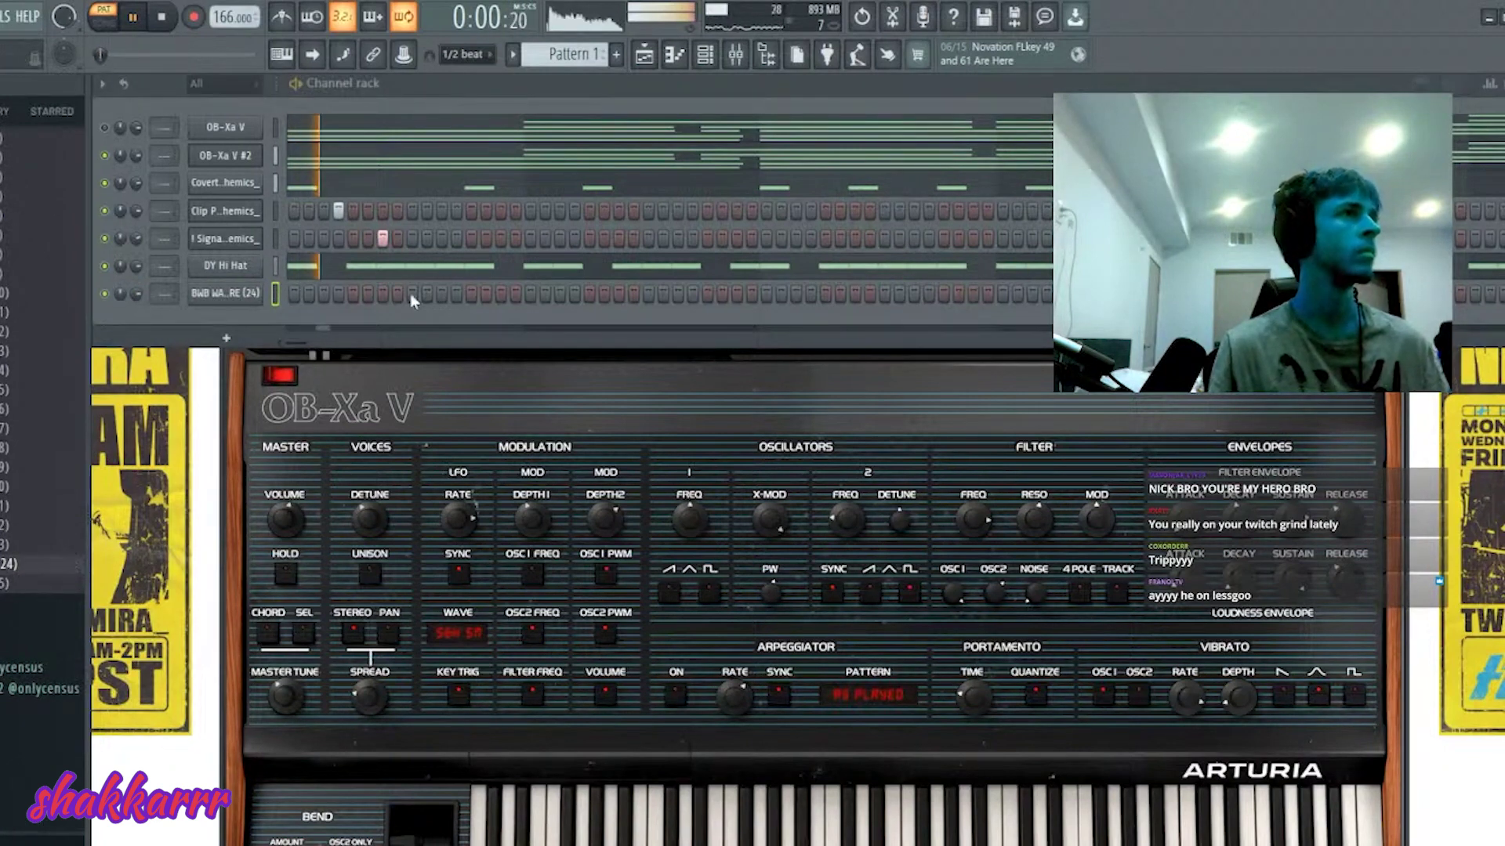
- Place short C5 snare notes on the third beat of each of the eight bars
key("F7")
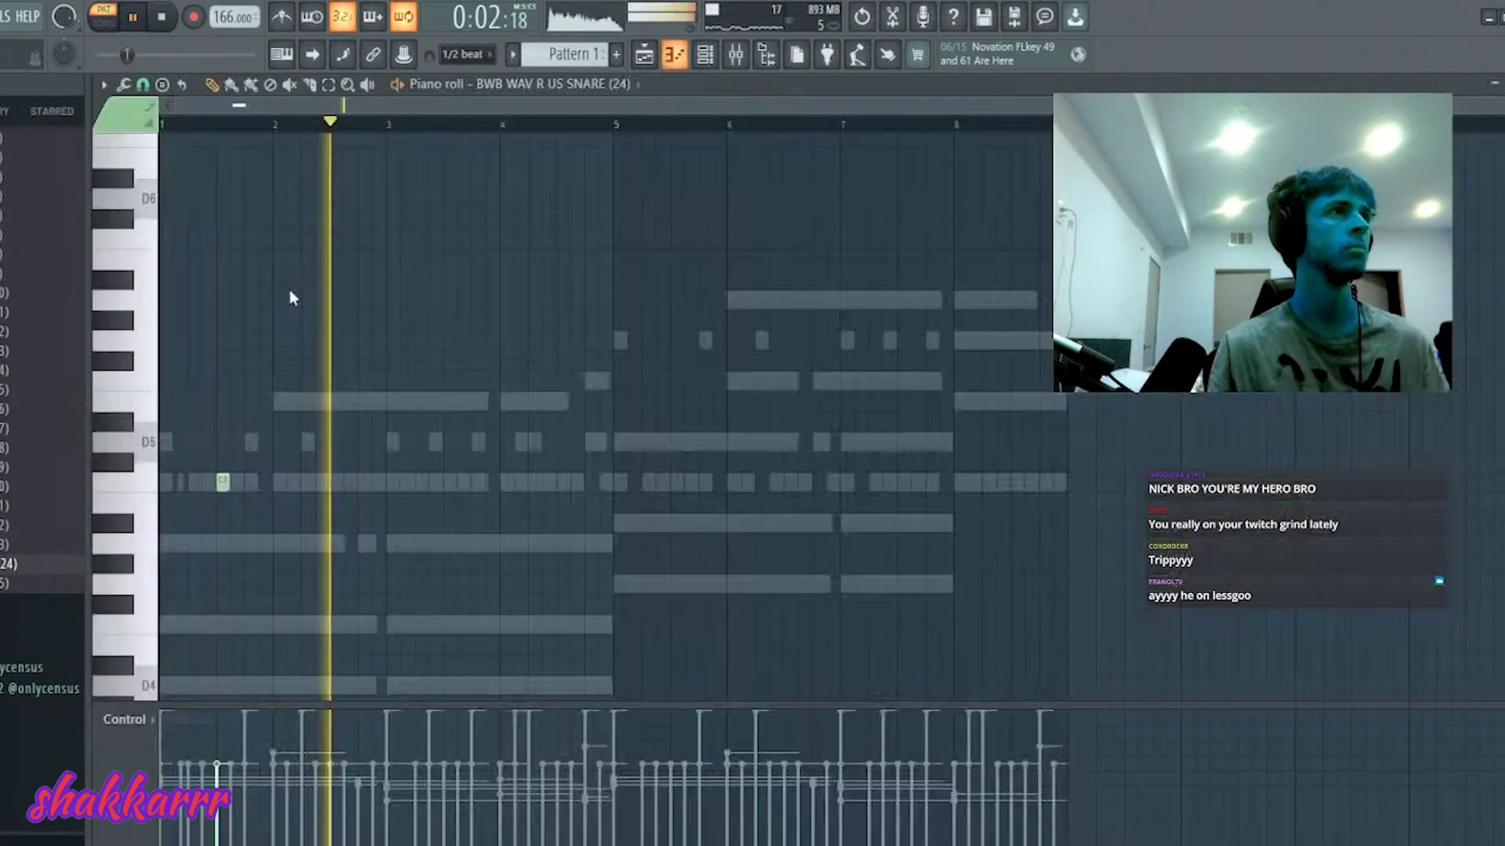
left_click(337, 481)
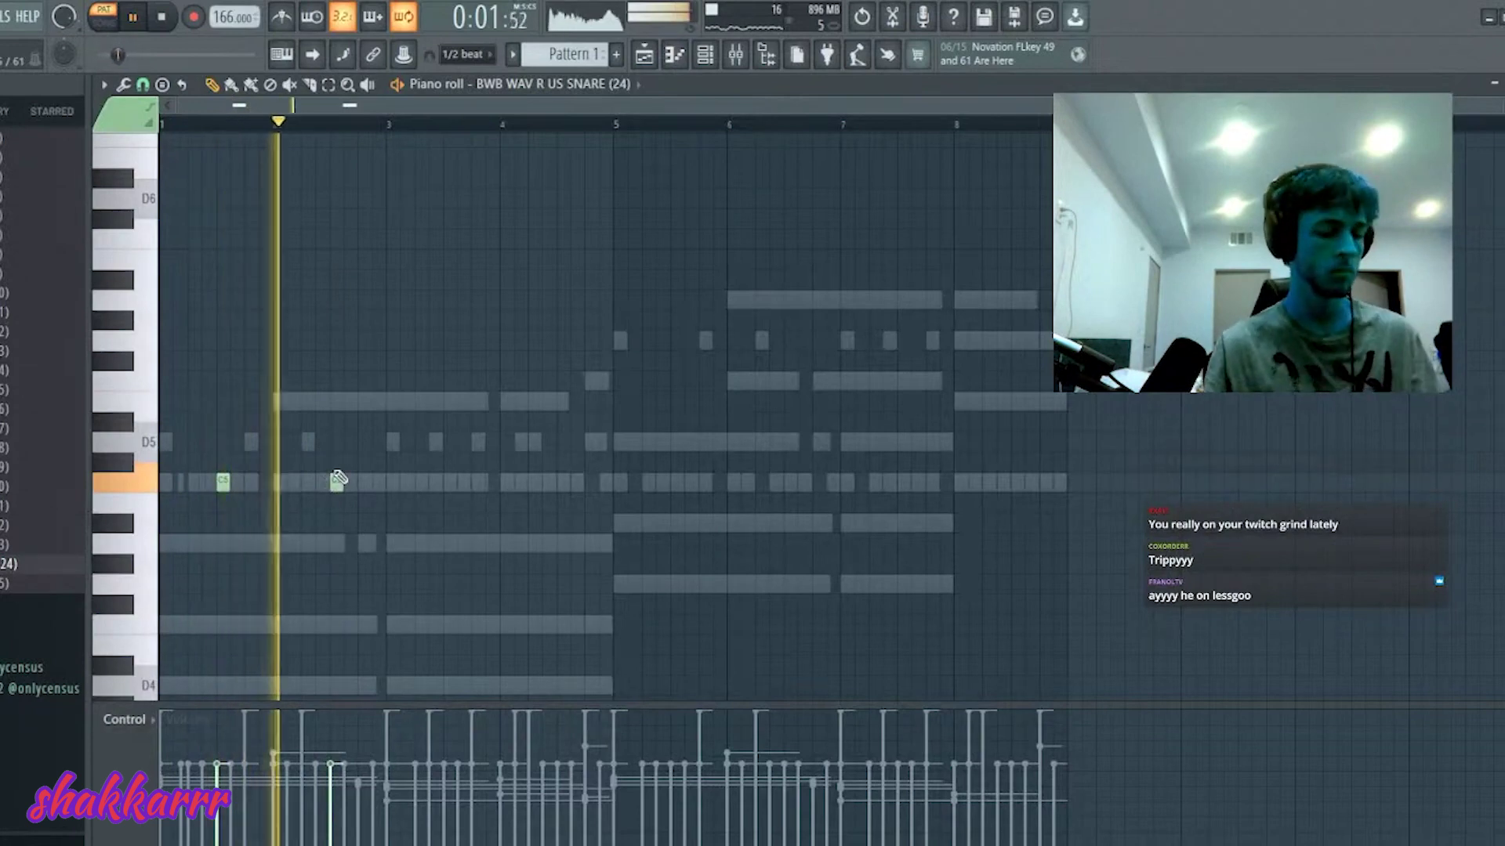
left_click_drag(342, 481, 363, 470)
key("ctrl+b")
key("ctrl+b")
key("ctrl+b")
key("ctrl+b")
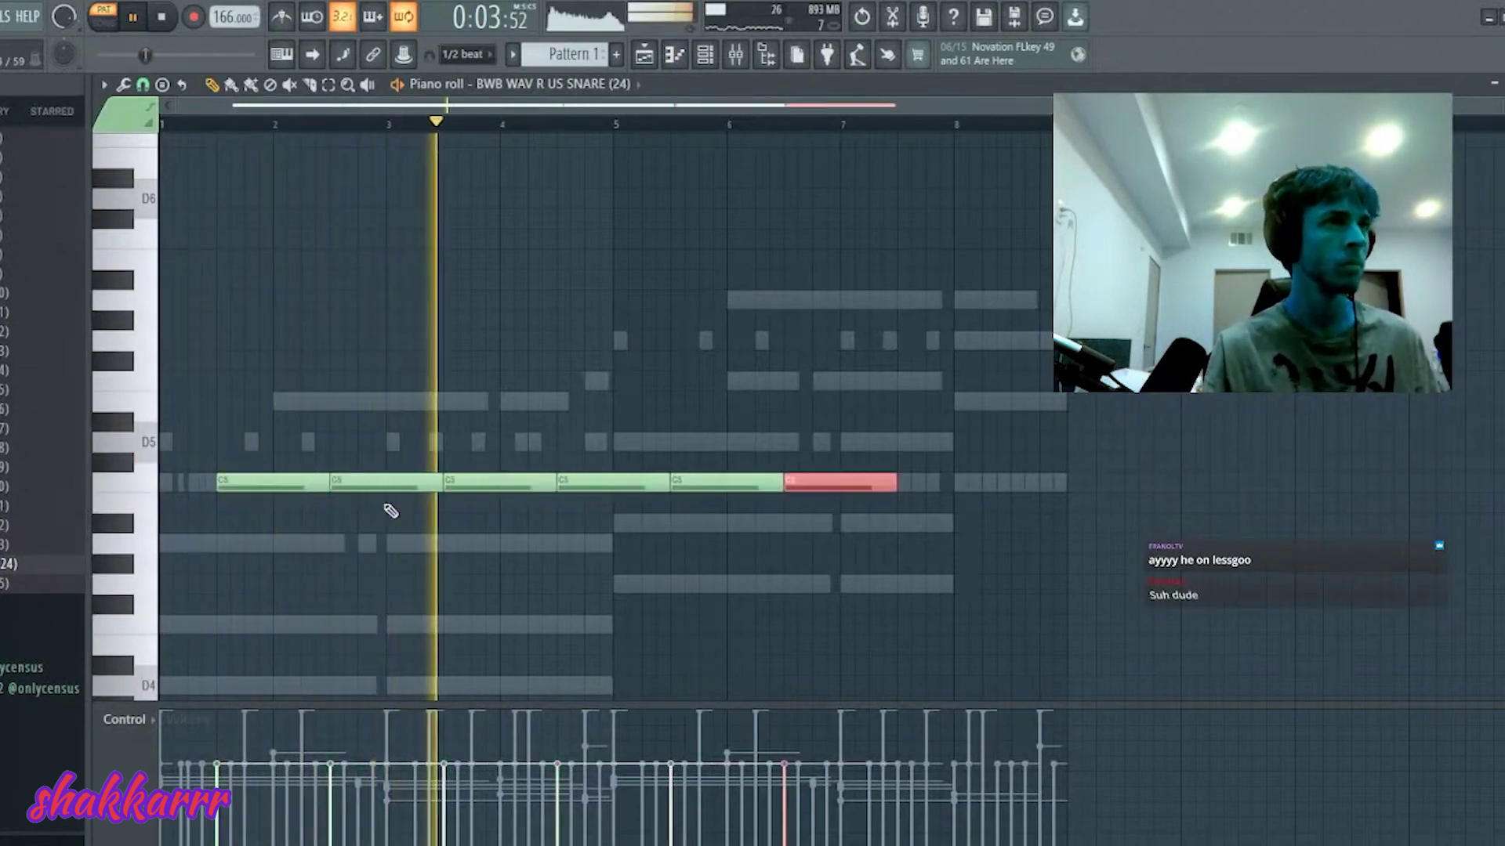
key("ctrl+z")
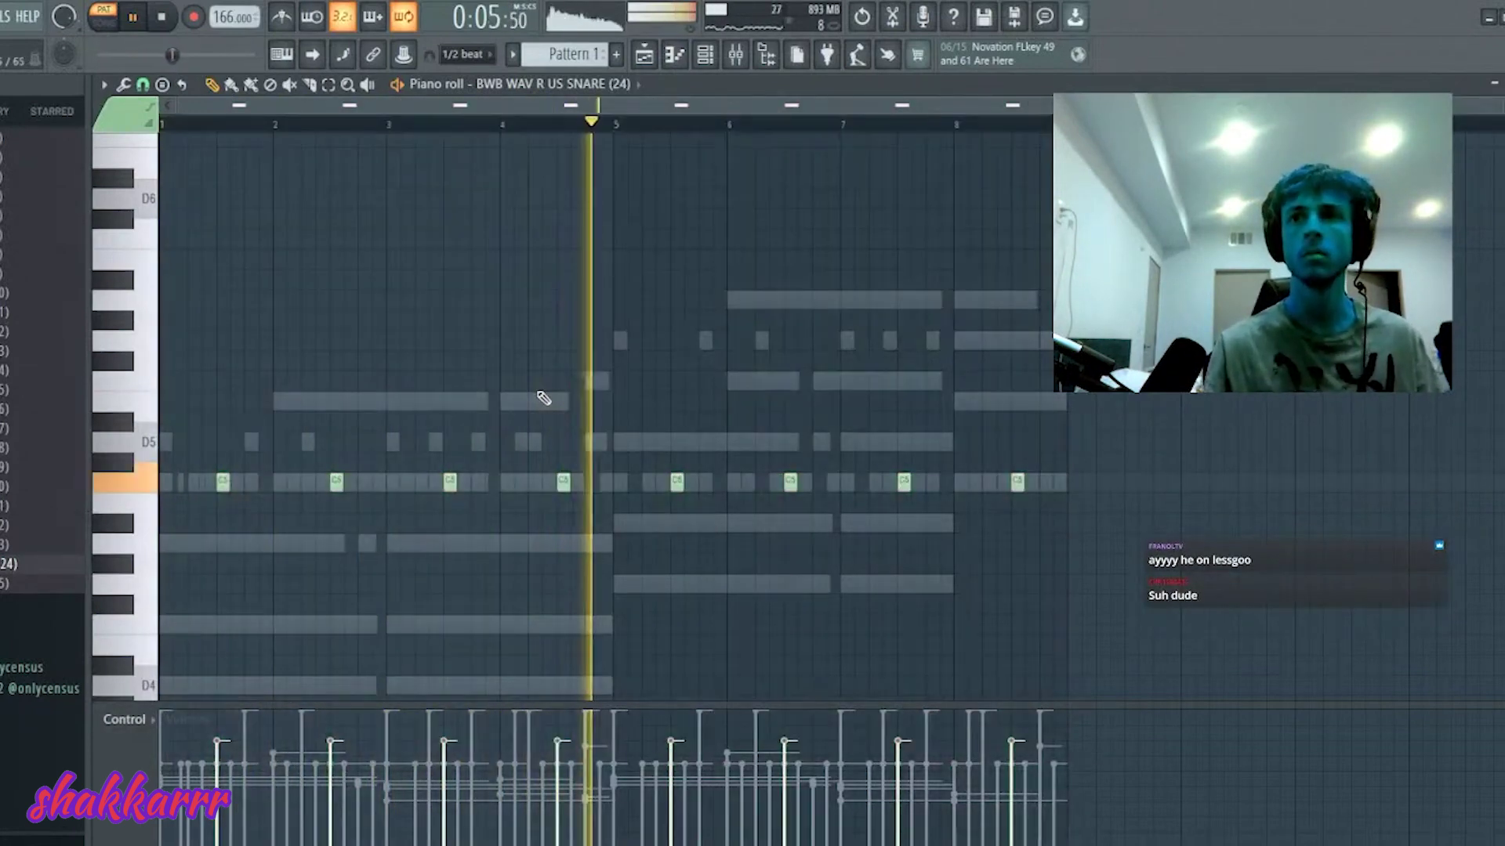
- Add Keyscape as a new channel and compare the two OB-Xa V channels by muting and soloing them
key("F7")
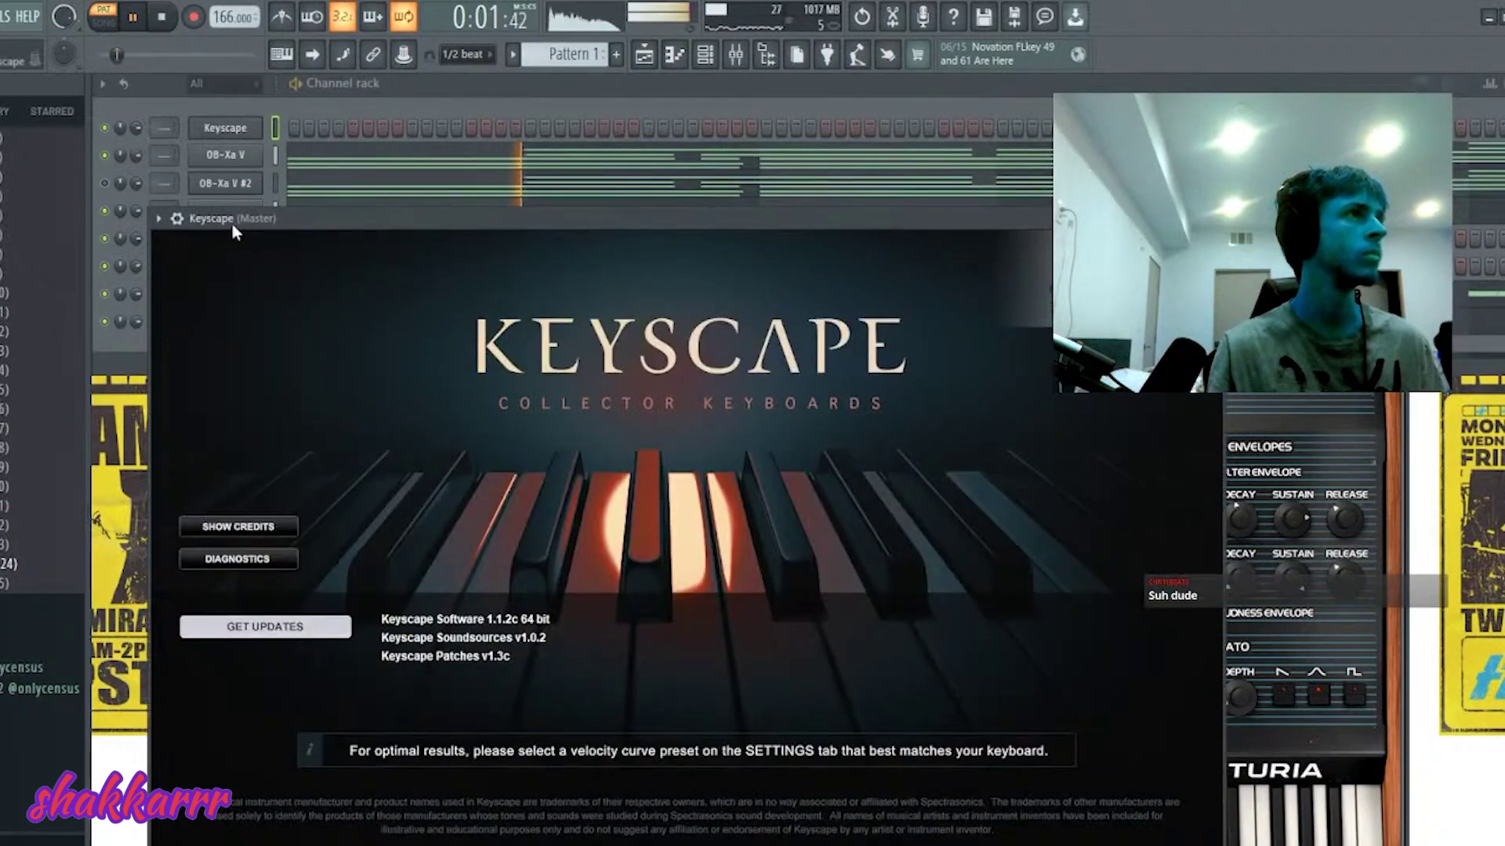
left_click_drag(232, 222, 278, 294)
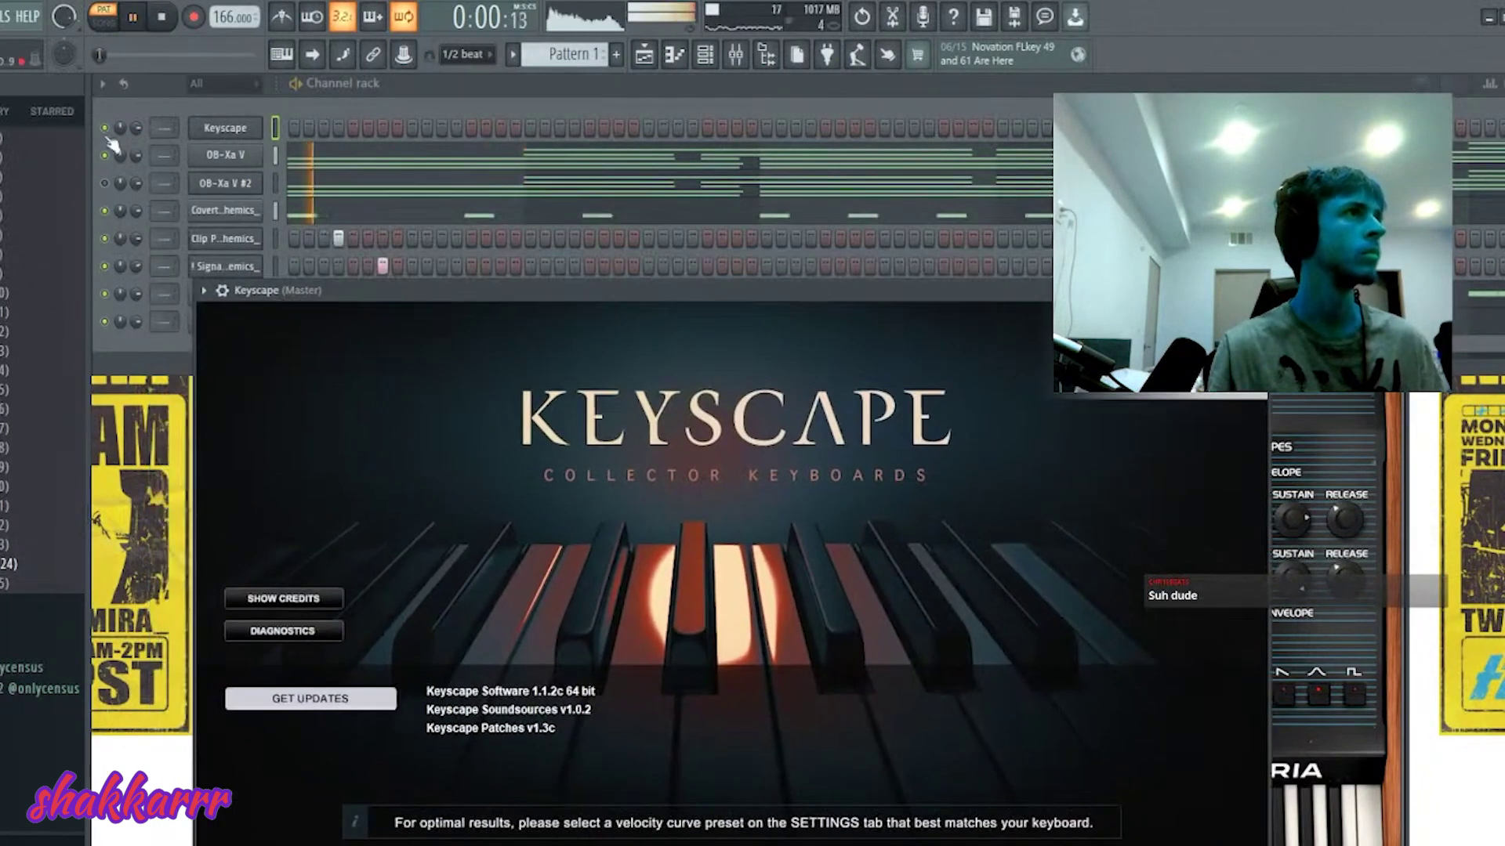
left_click(265, 184)
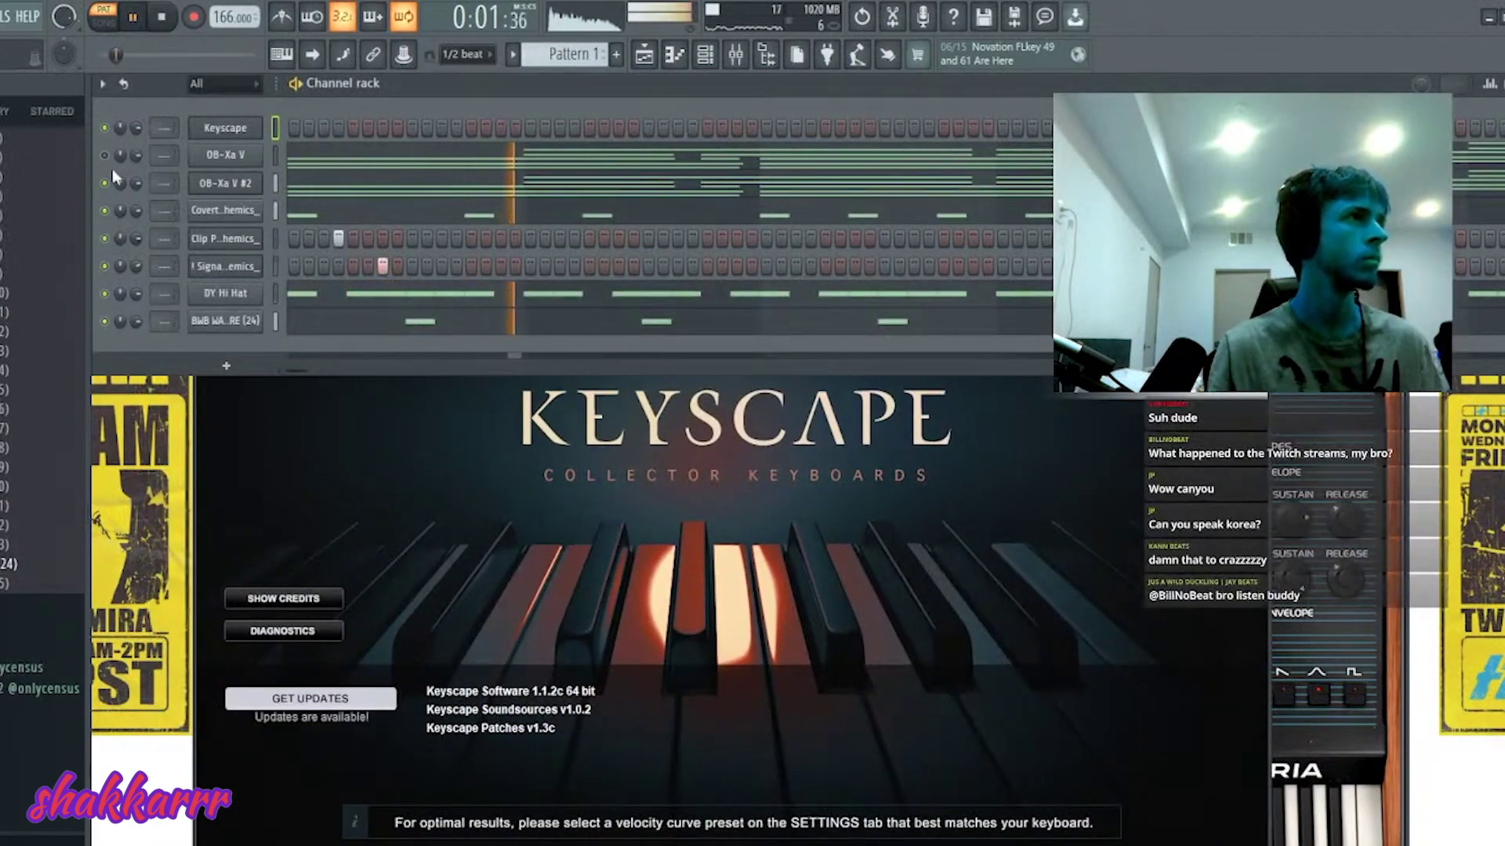
left_click(243, 157)
left_click(879, 340)
key("space")
left_click_drag(534, 266, 558, 249)
left_click(276, 141)
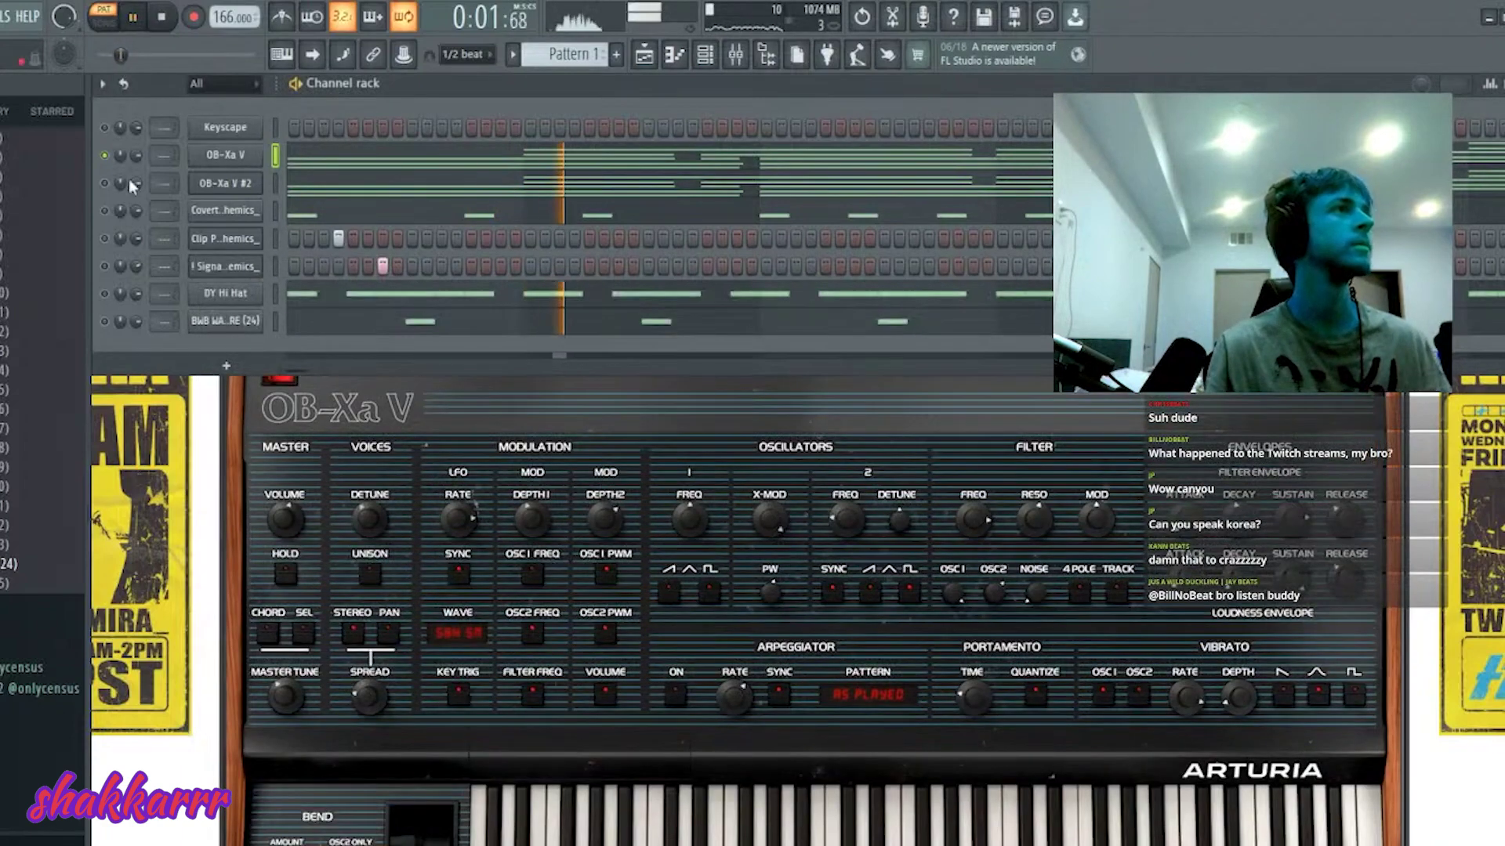
- Load the LA Custom C7 Grand Piano patch in Keyscape and record a piano chord and melody part into the pattern
left_click(275, 127)
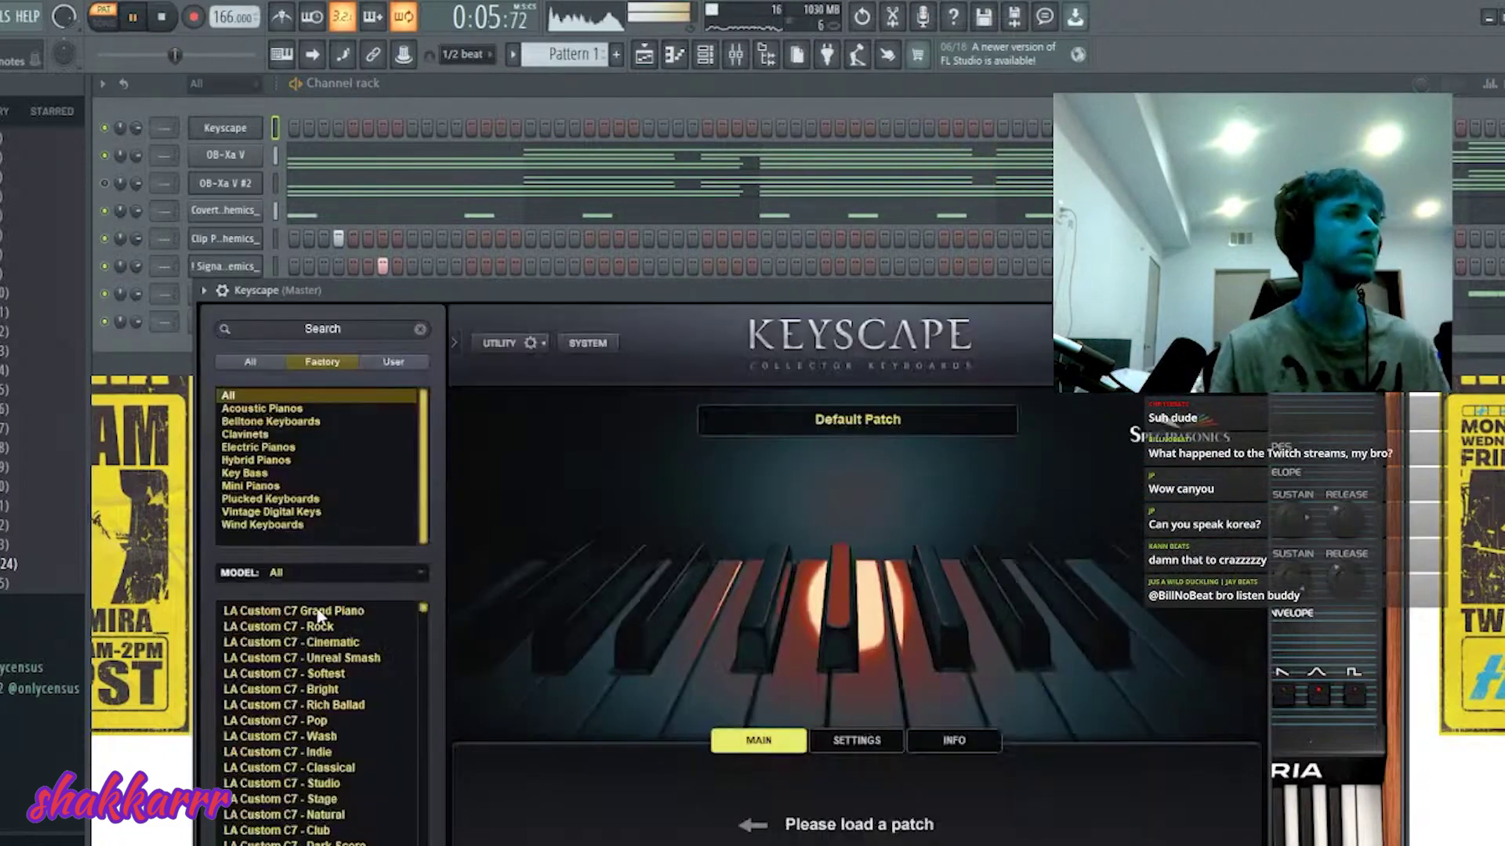
left_click(319, 615)
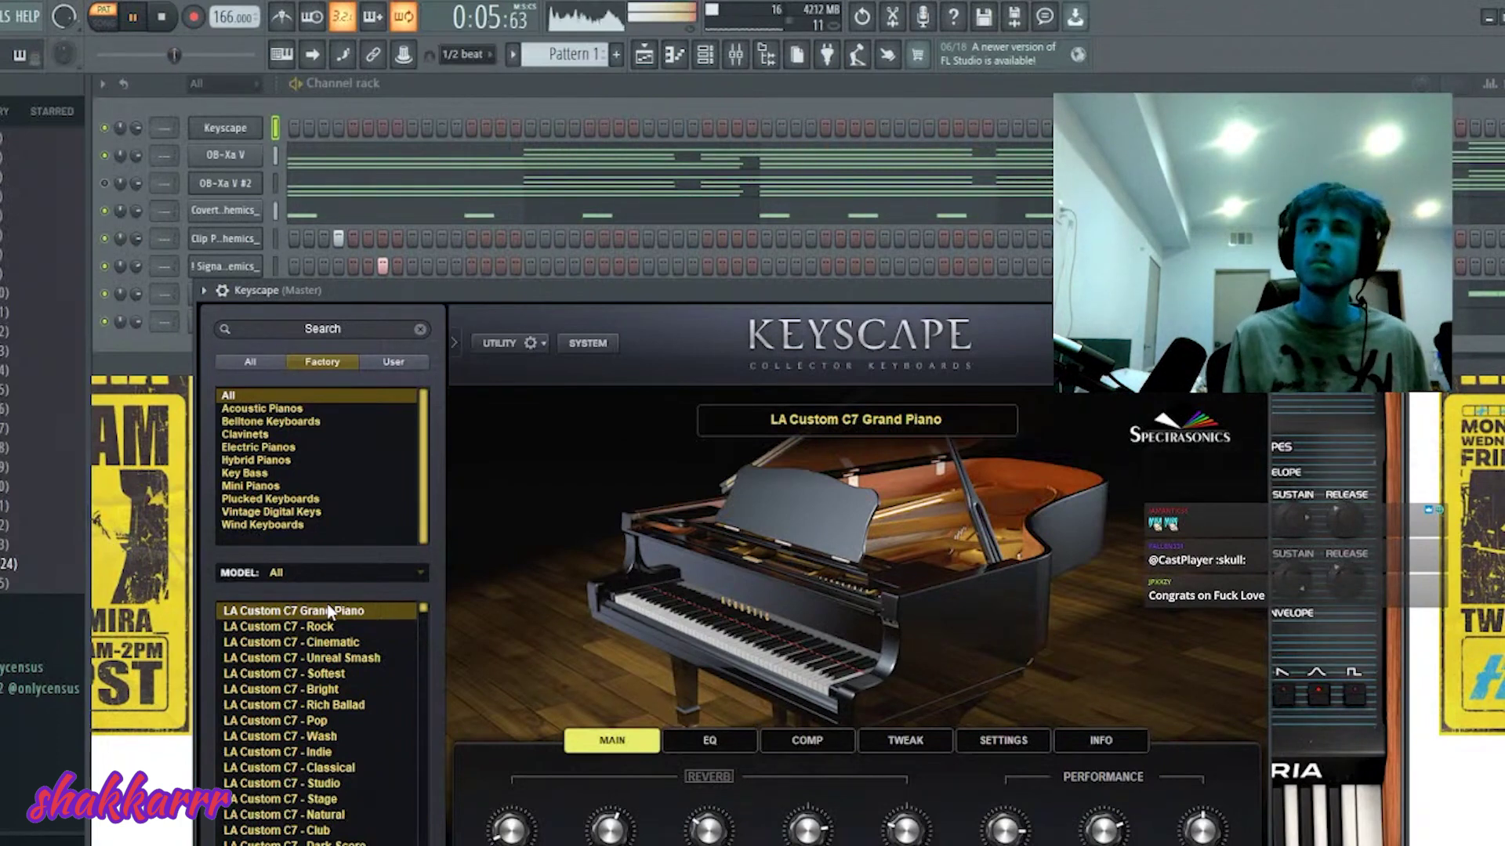
left_click(243, 97)
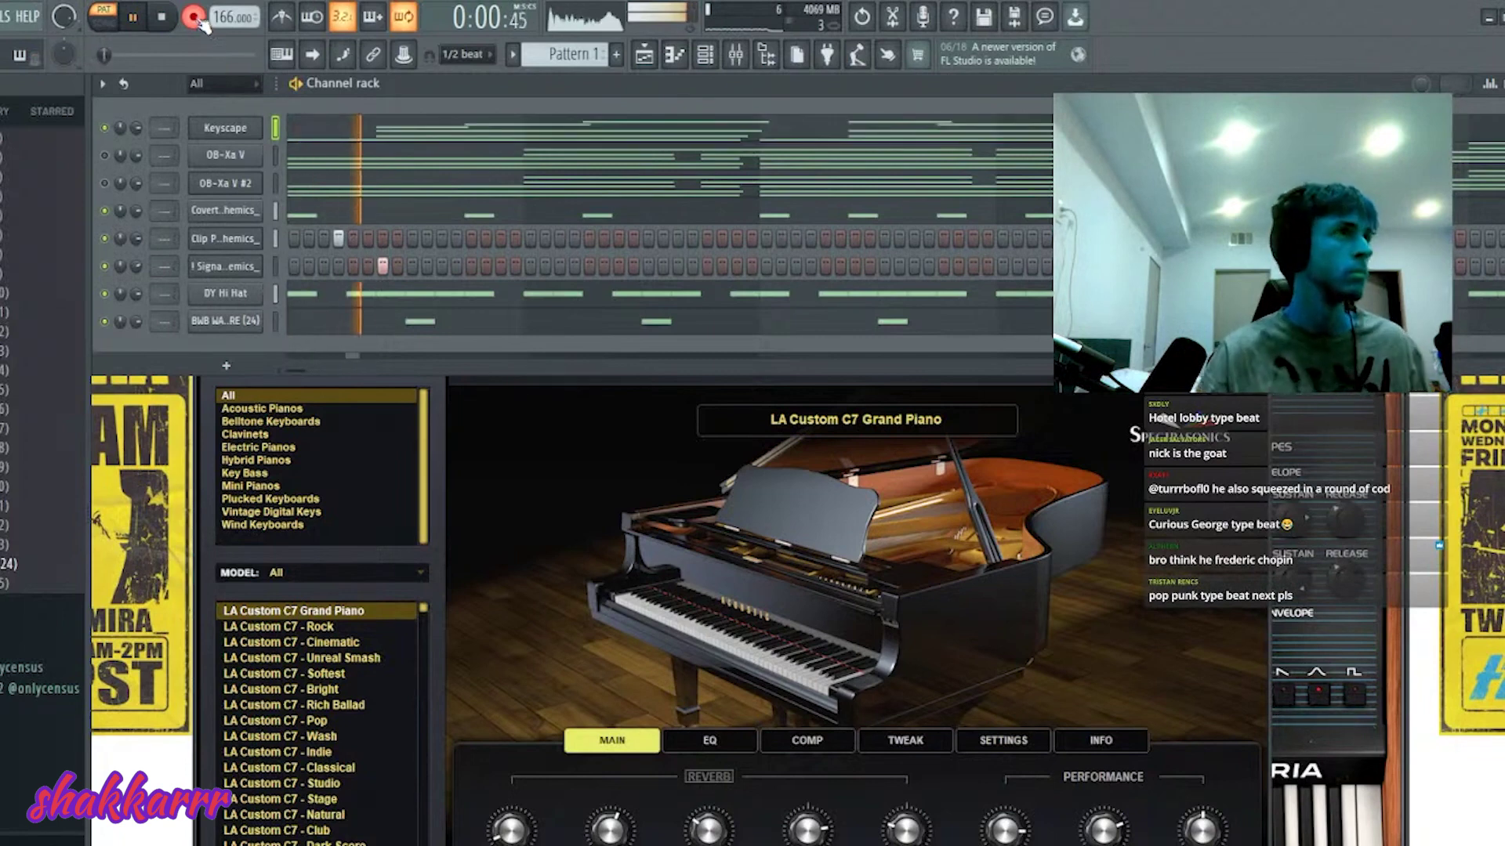
- Copy the Keyscape notes of bars 7 and 8 into bars 5 and 6
key("F7")
scroll(470, 392, "down", 3)
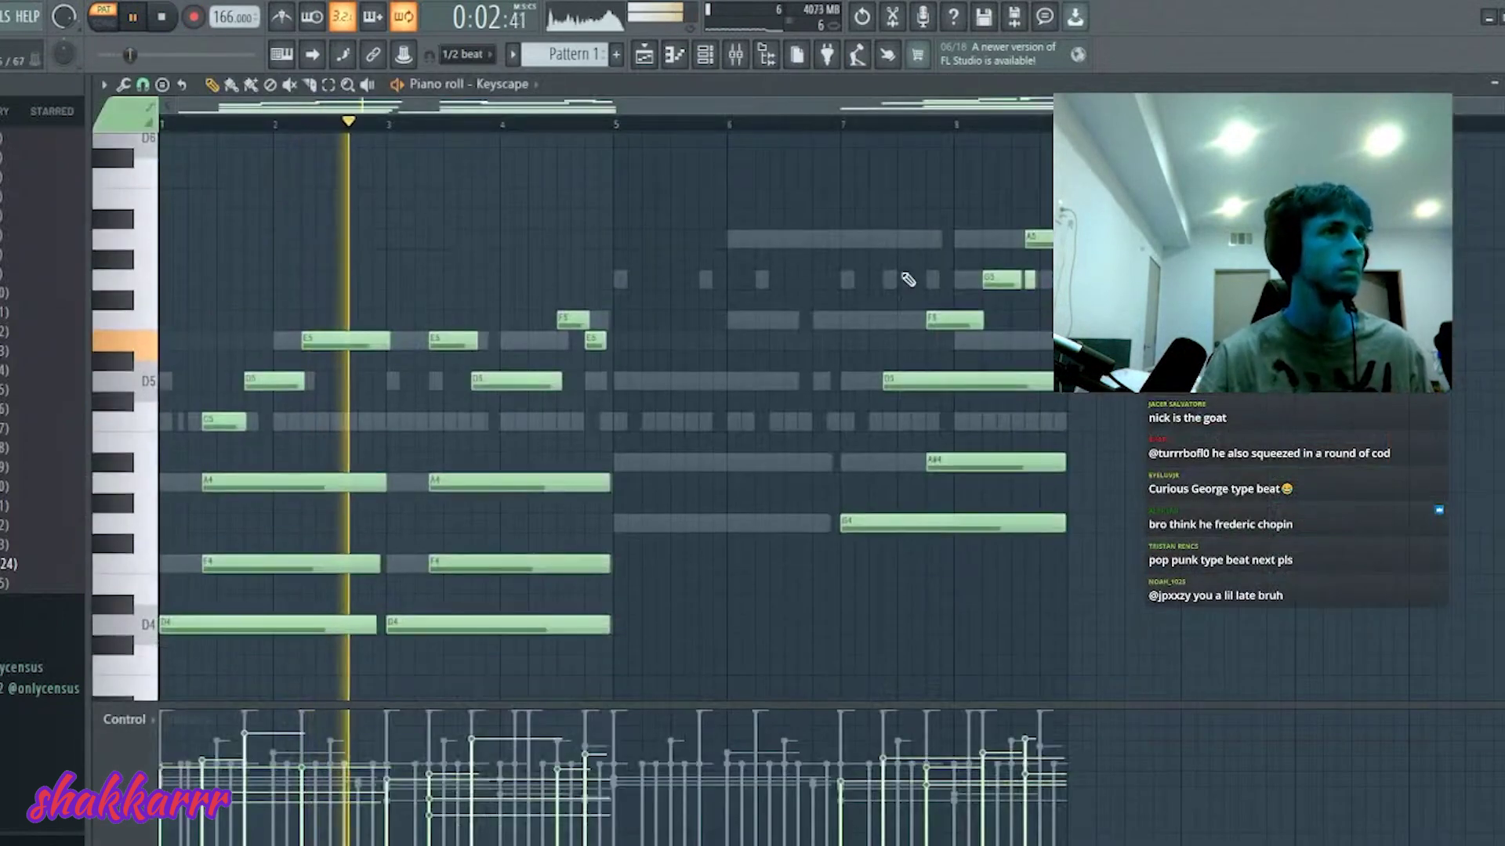
key("ctrl+v")
left_click_drag(865, 454, 638, 454)
left_click(779, 437)
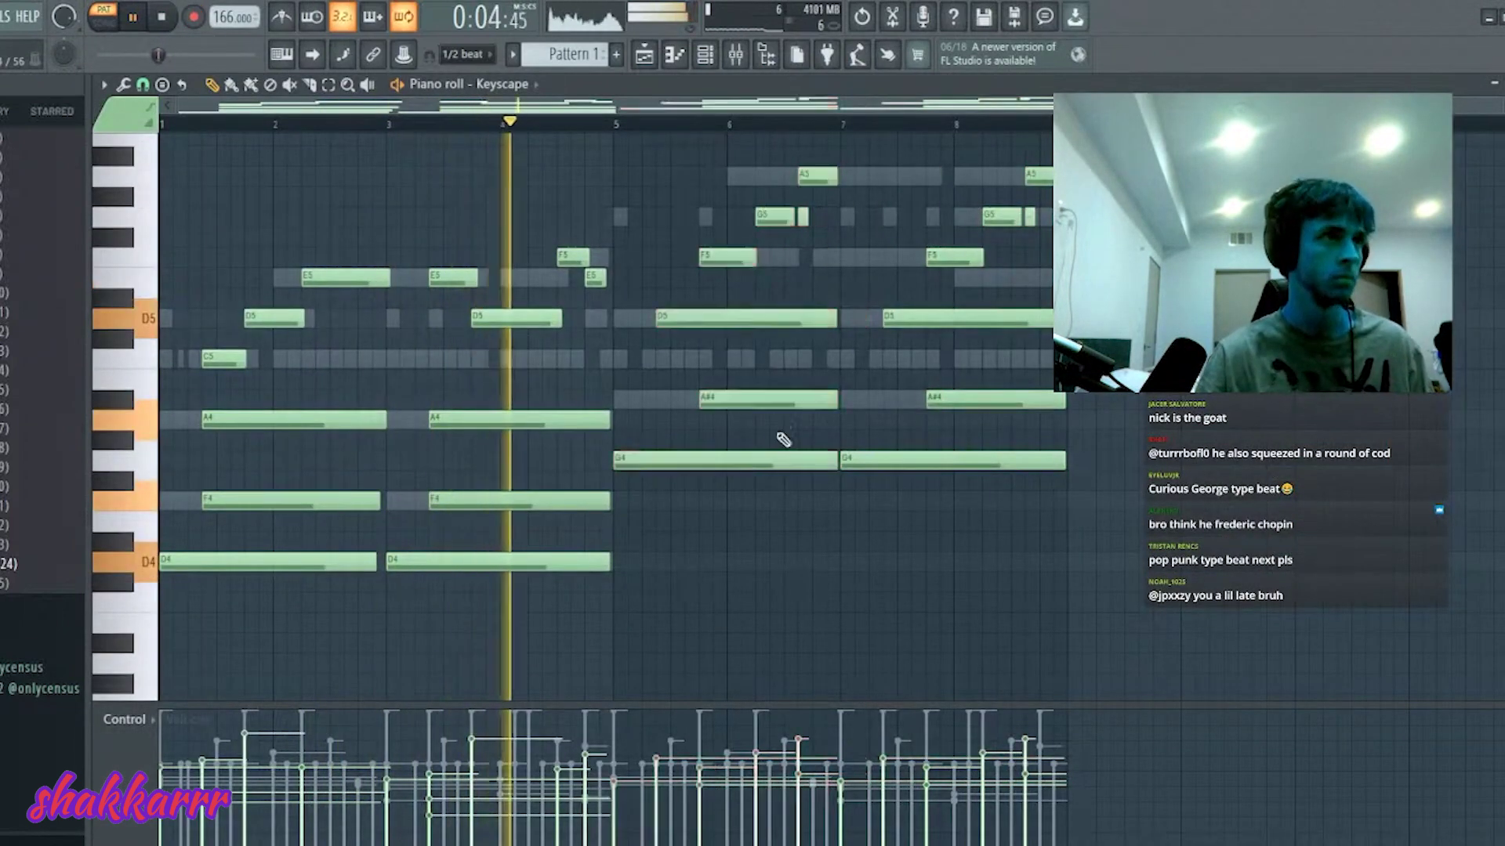
- Nudge the A5 melody notes in bars 6 and 8 of the Keyscape part slightly later
scroll(797, 359, "up", 3)
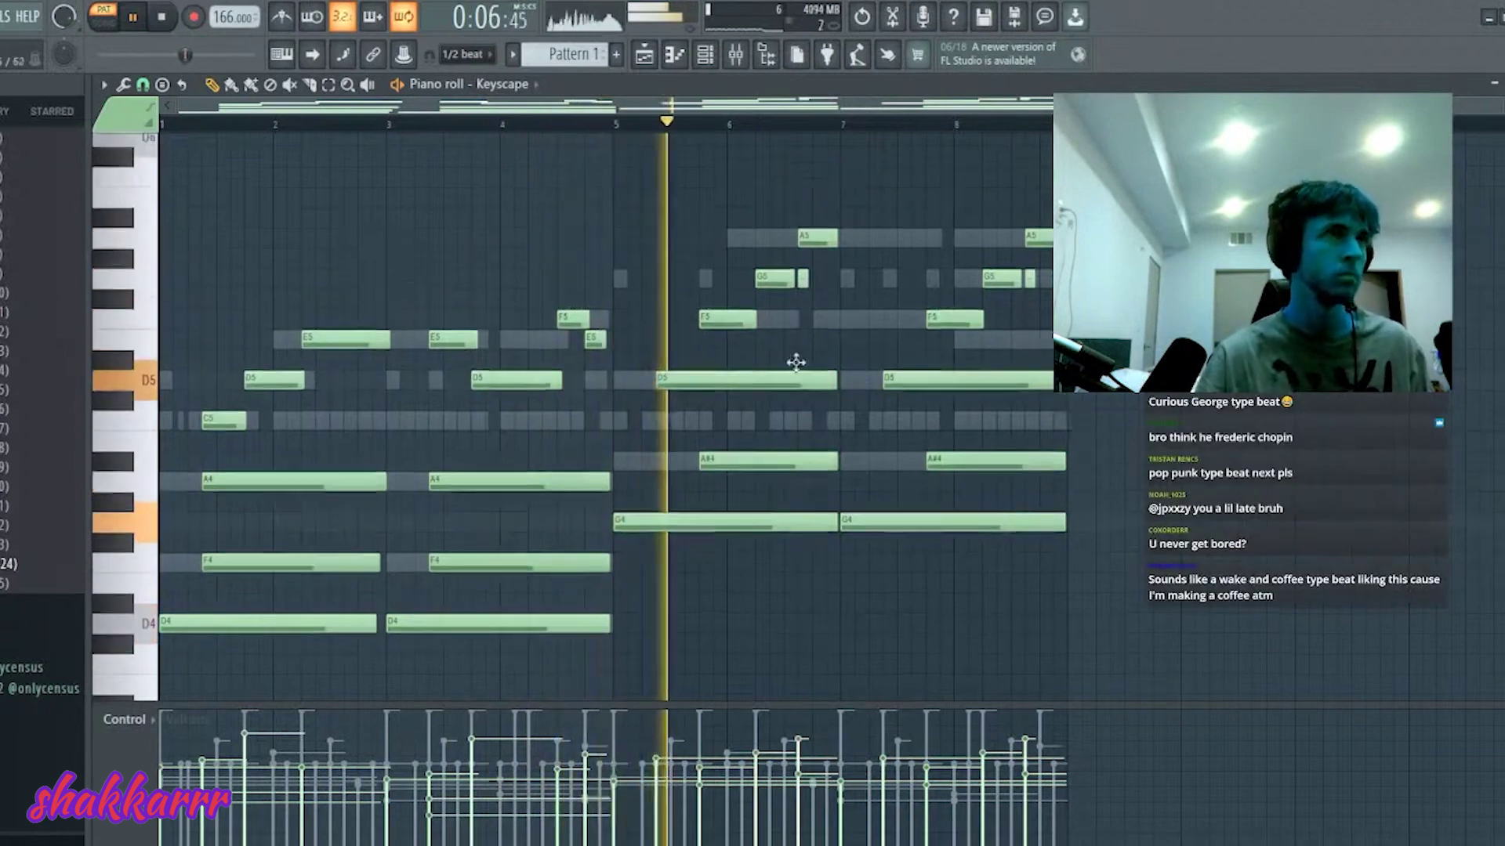
left_click_drag(818, 299, 823, 298)
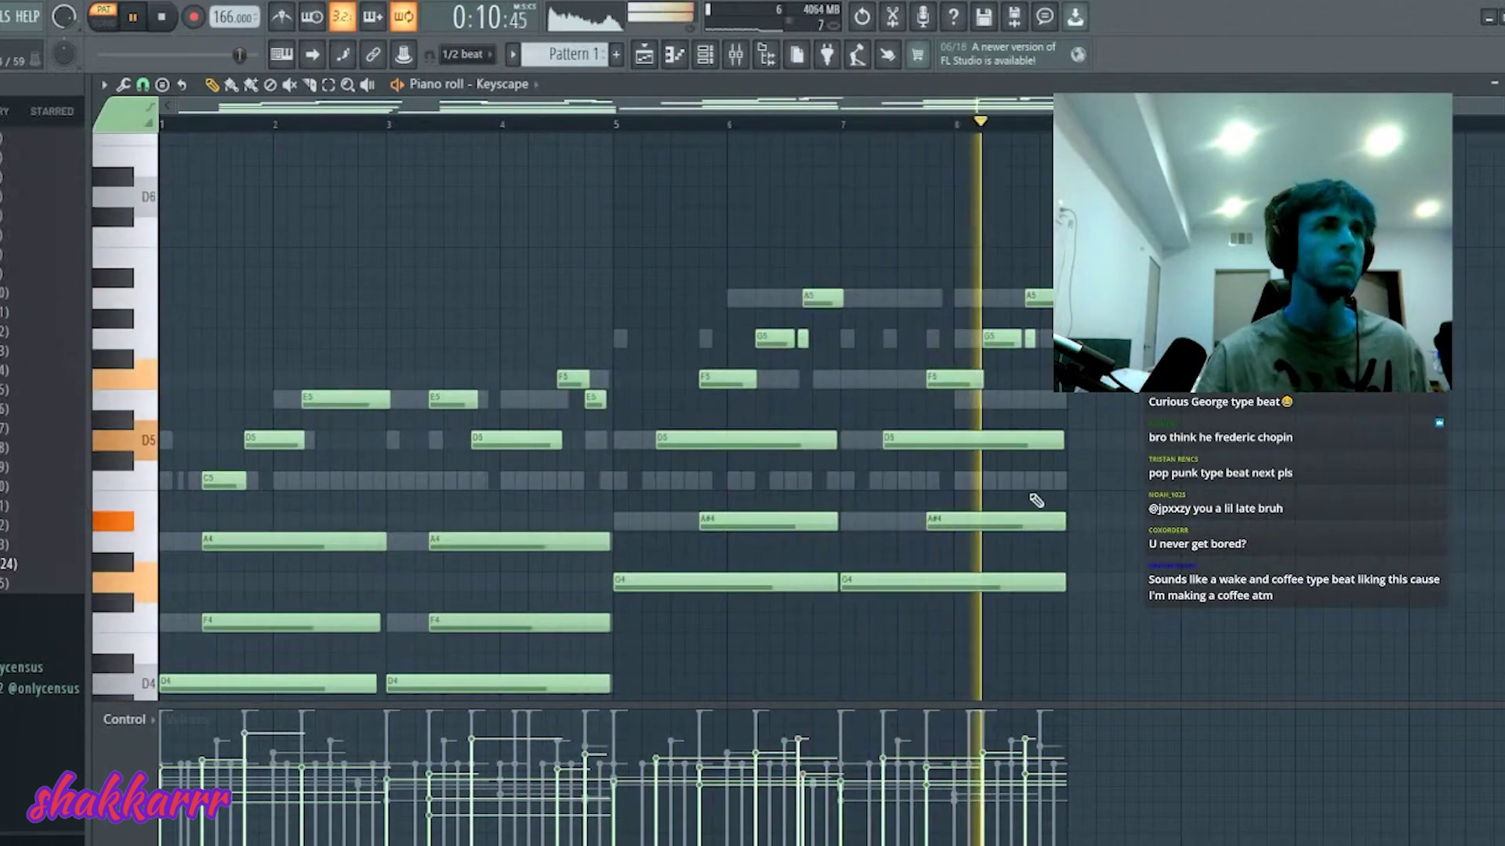
left_click(1036, 299)
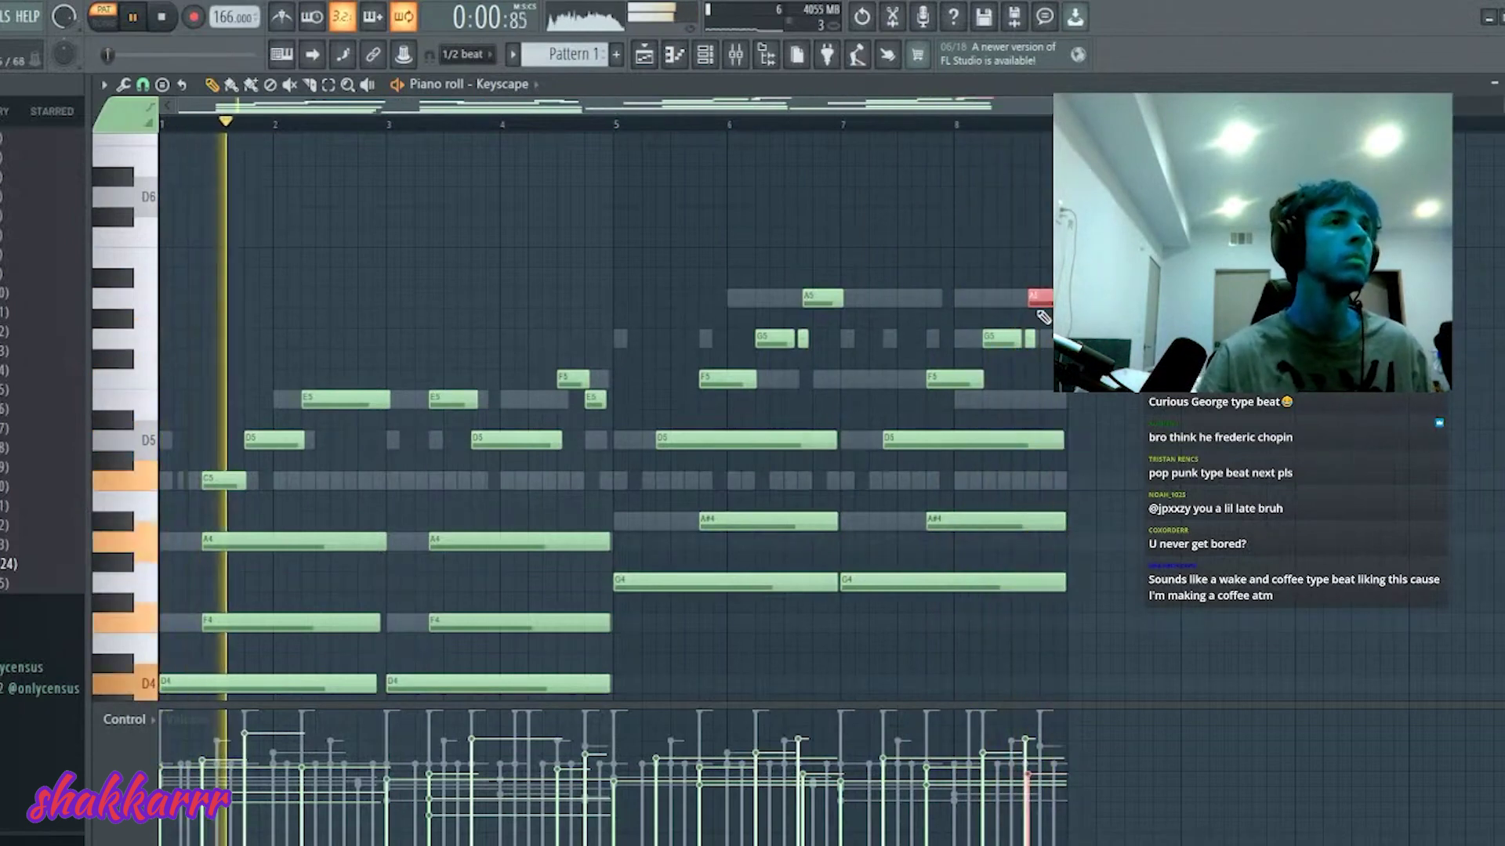
scroll(1124, 489, "down", 2)
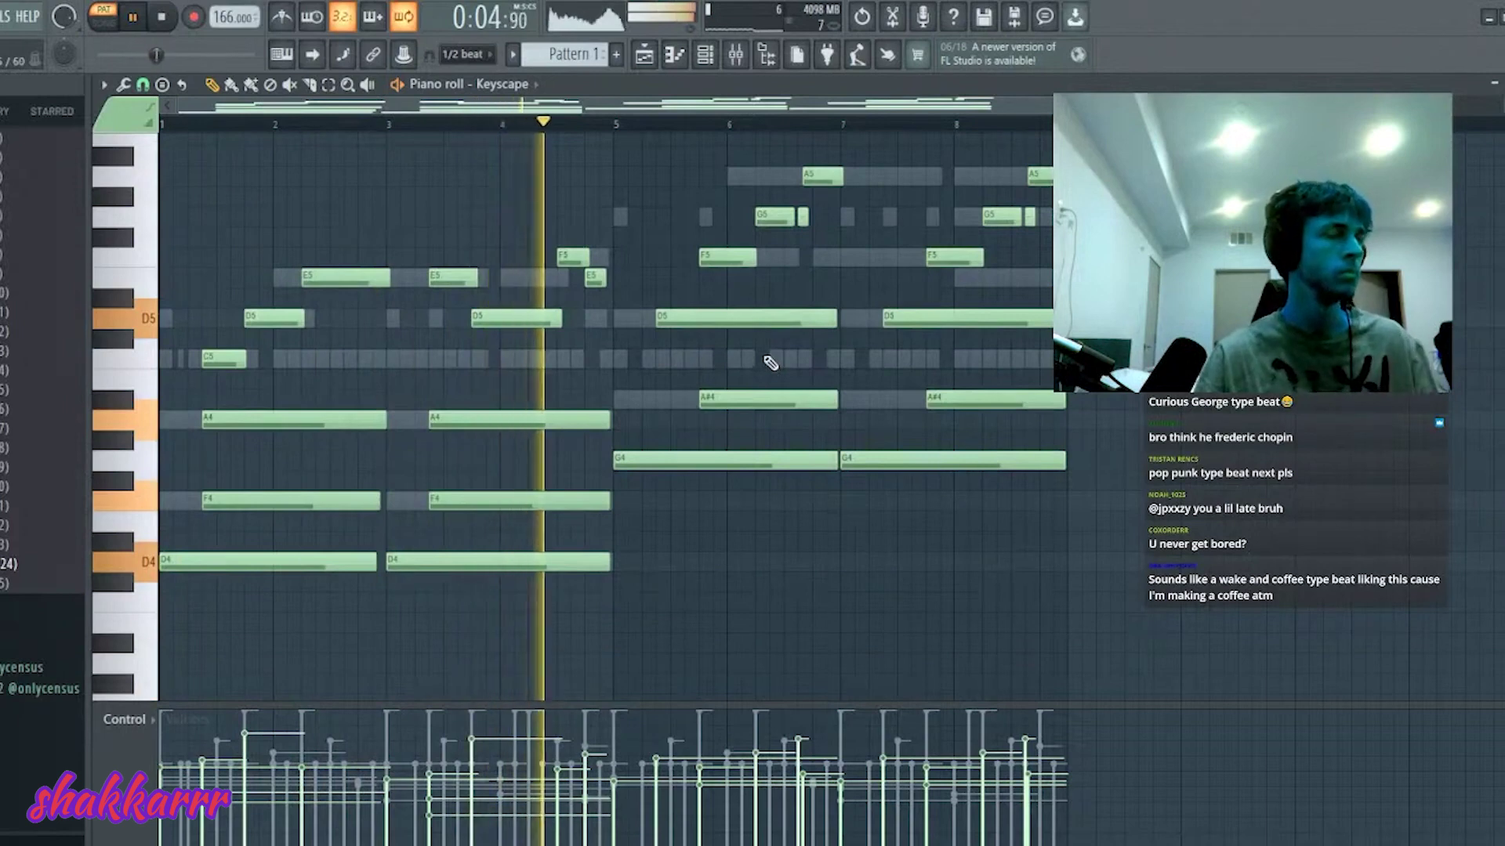
- Replace the Keyscape piano sound with the Rhodes - LA Custom Warm patch
key("F7")
scroll(369, 694, "down", 2)
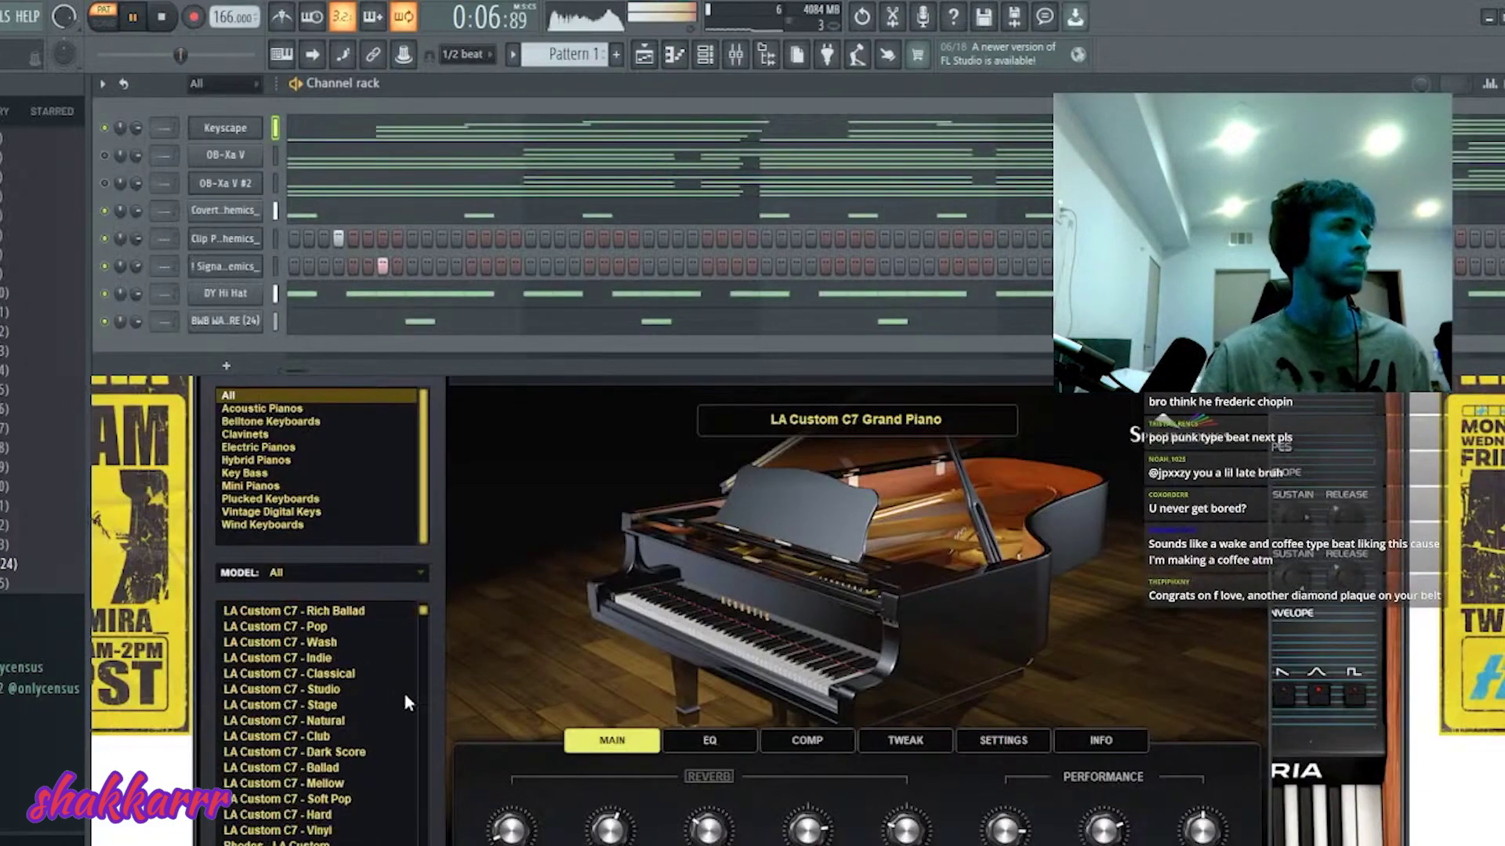
scroll(350, 792, "down", 4)
left_click(337, 753)
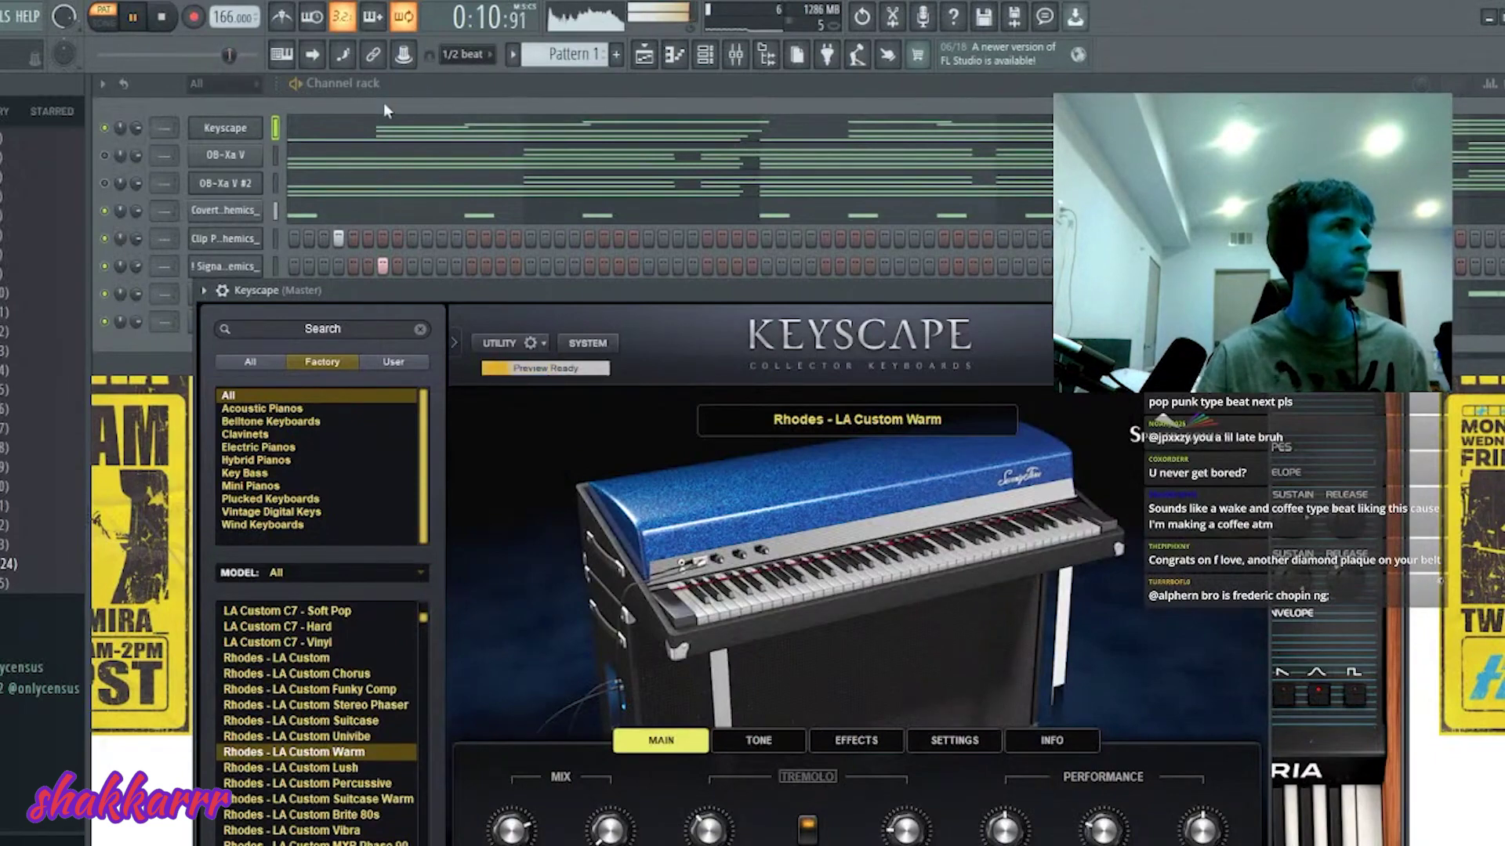
key("F7")
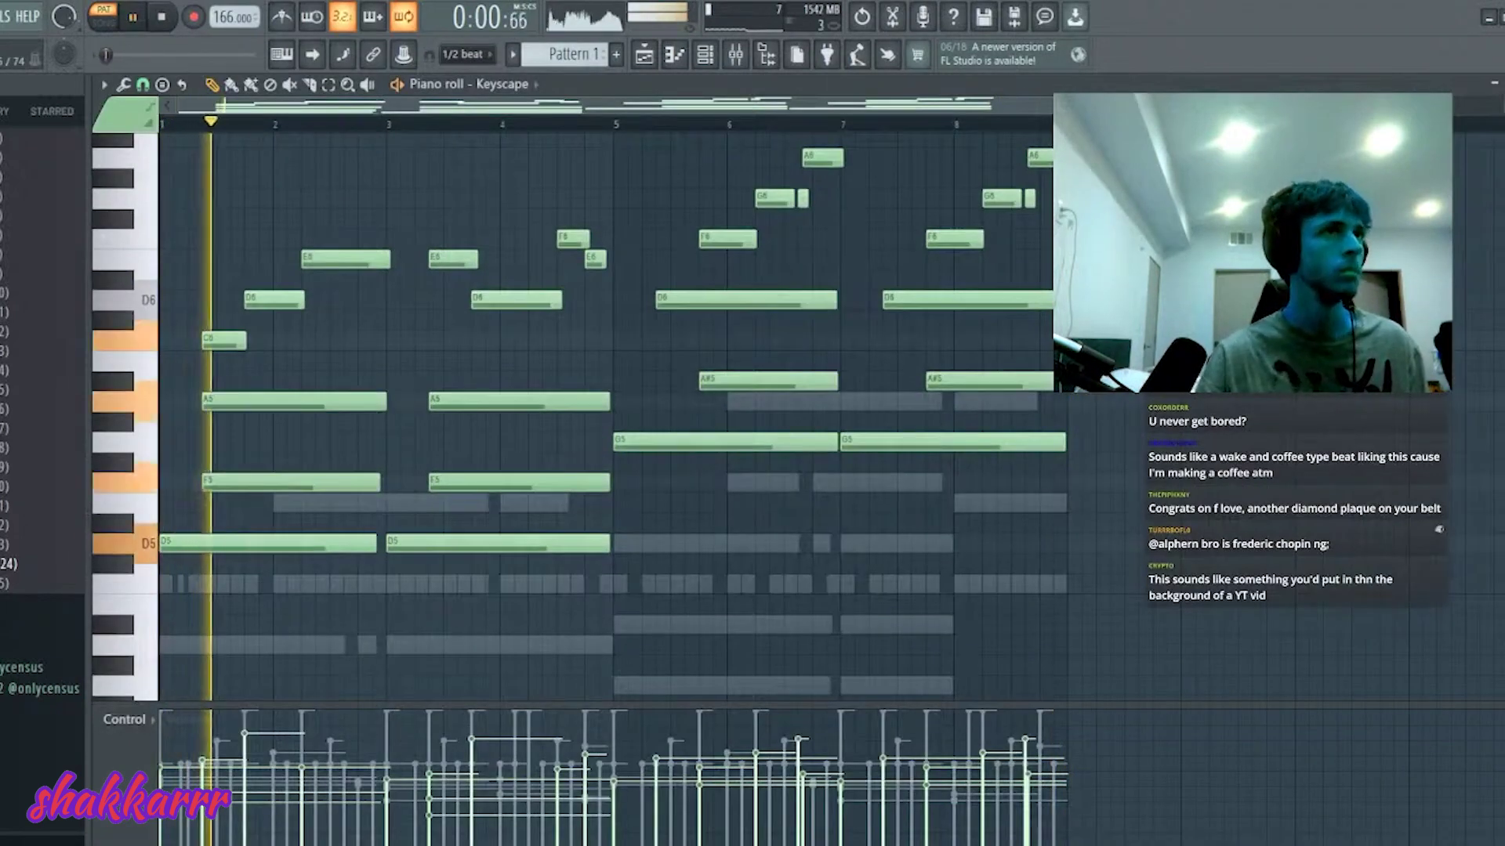
scroll(627, 392, "up", 3)
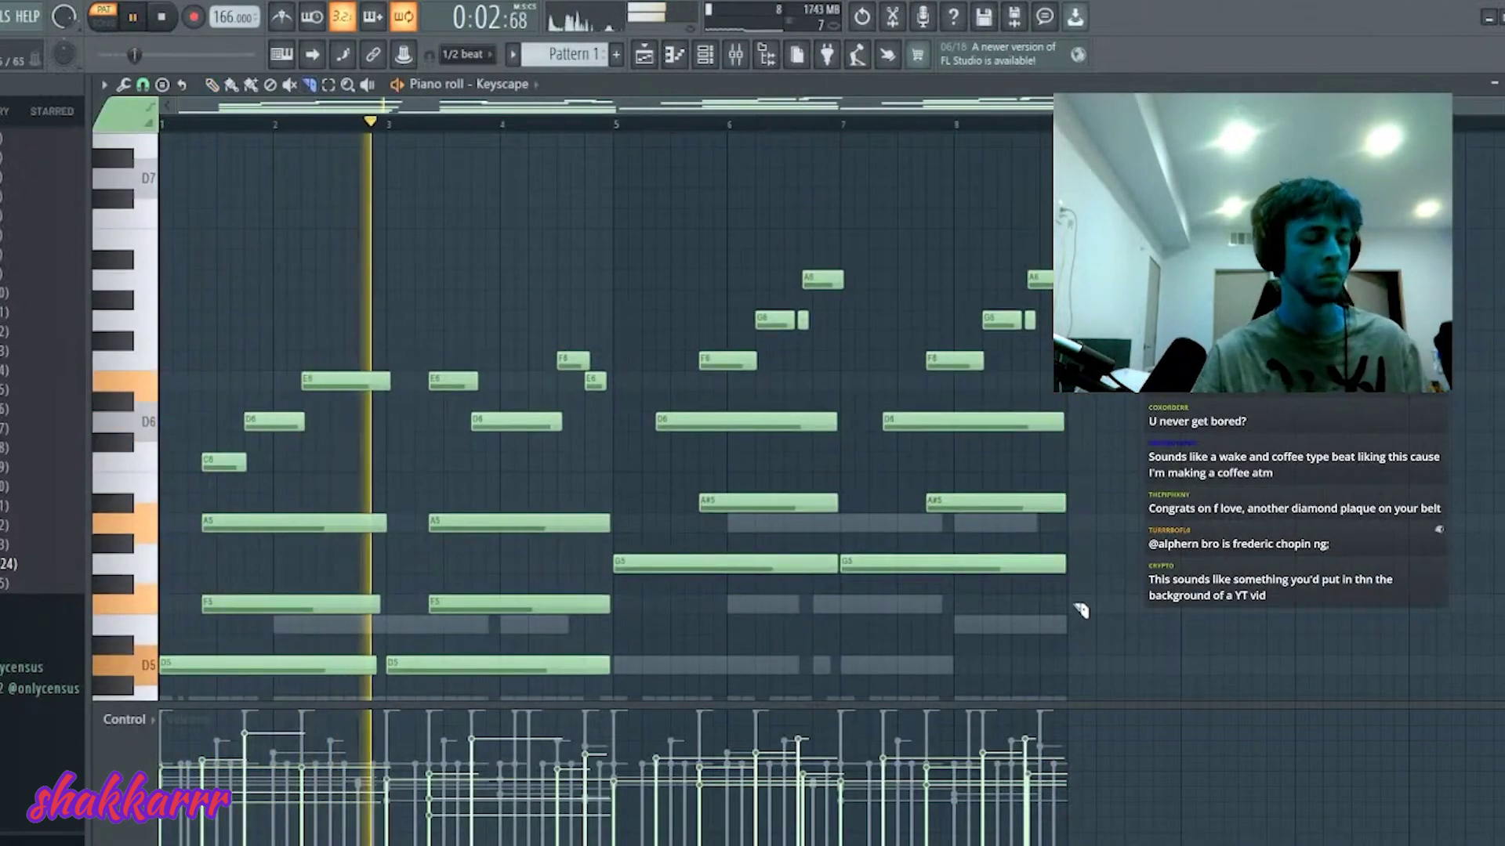
key("F7")
- Unmute the OB-Xa V #2 channel and change its synth preset to Prise Secteur
left_click(113, 157)
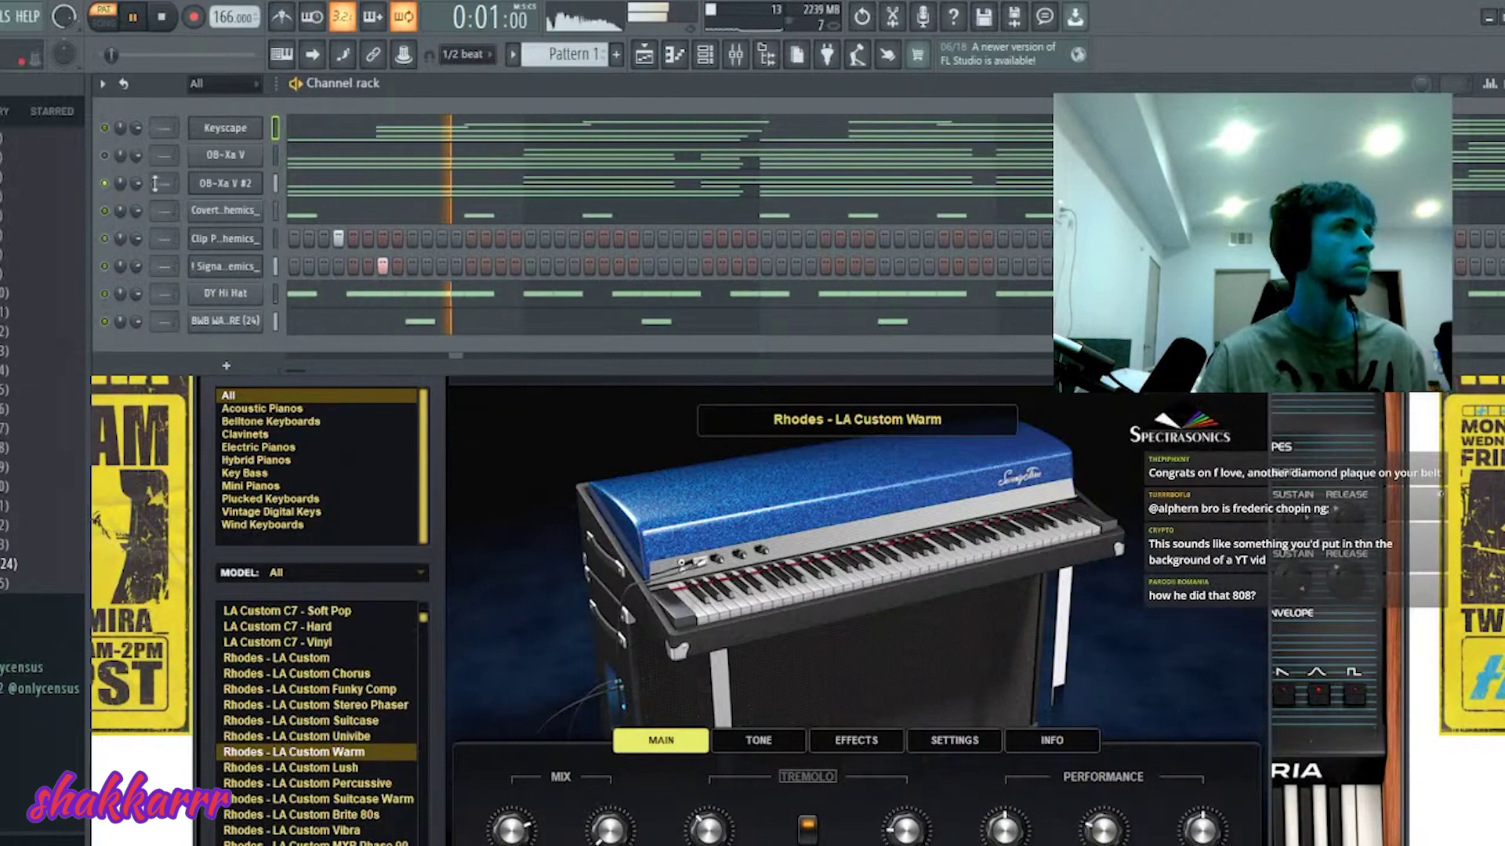
left_click(225, 183)
left_click(933, 326)
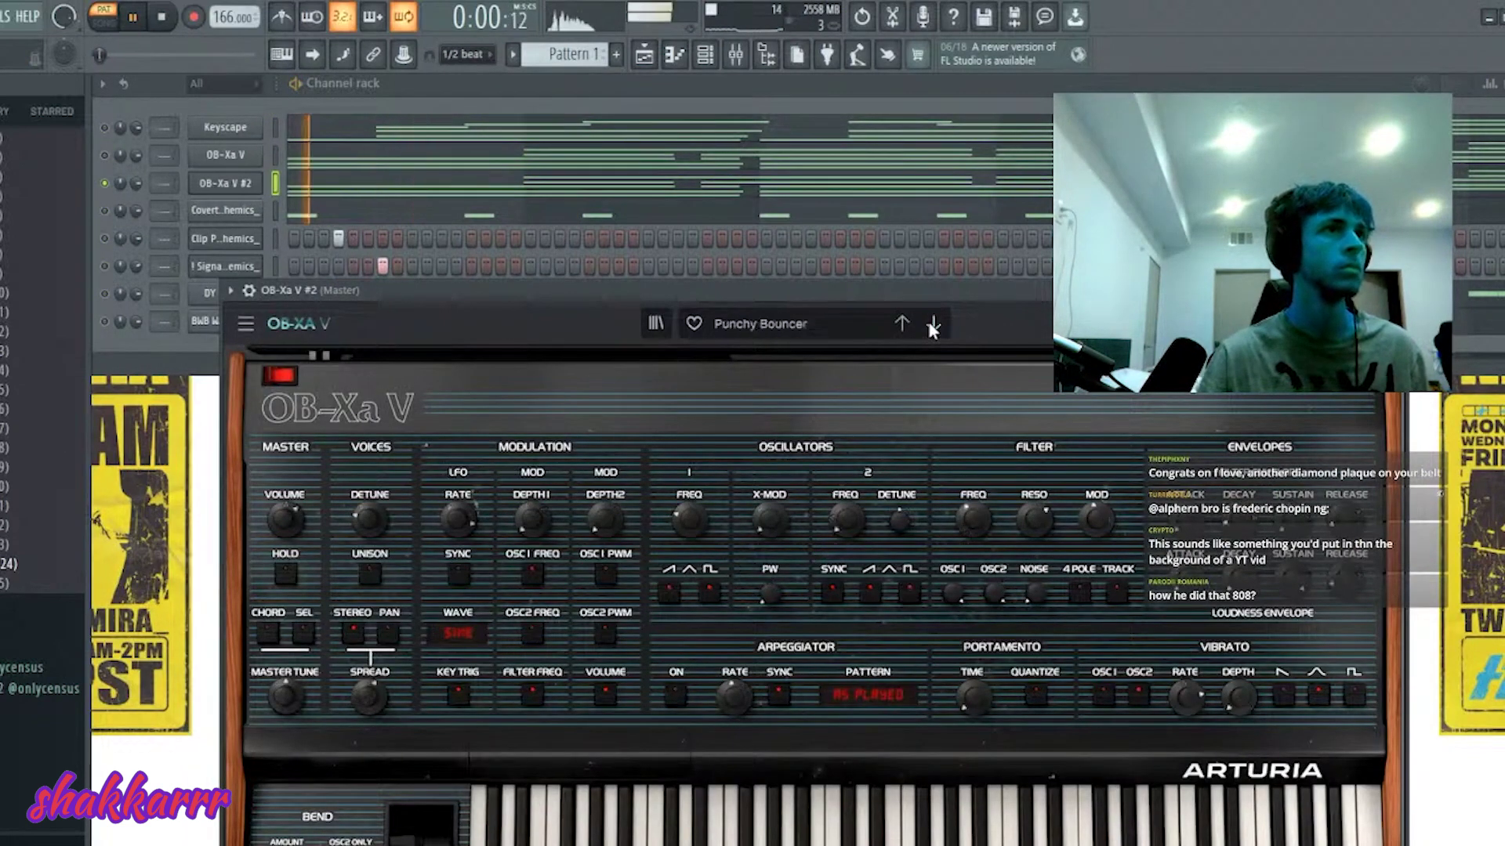
left_click(902, 324)
left_click(902, 323)
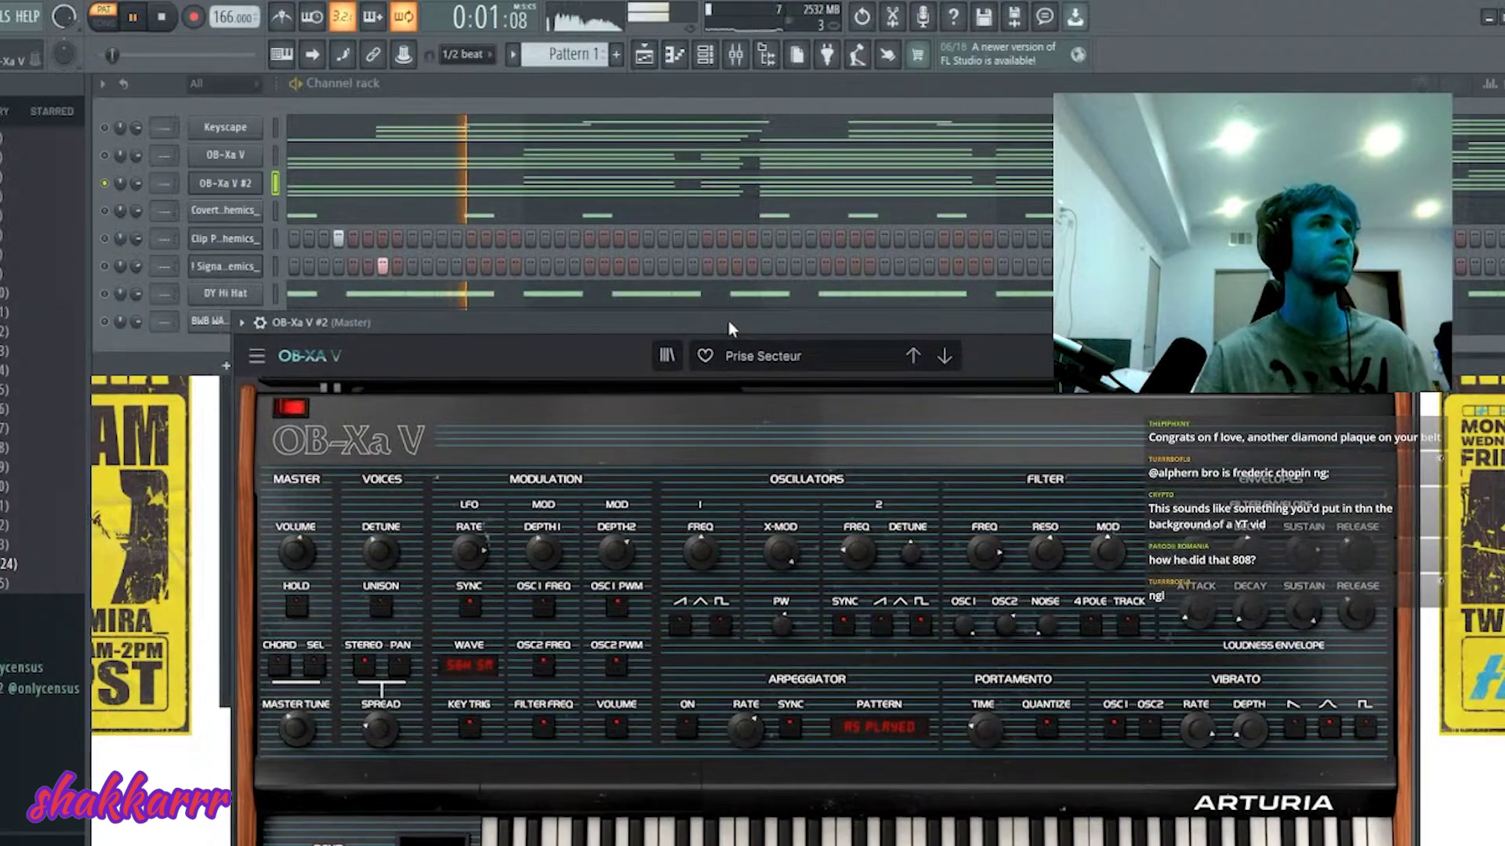
left_click(727, 318)
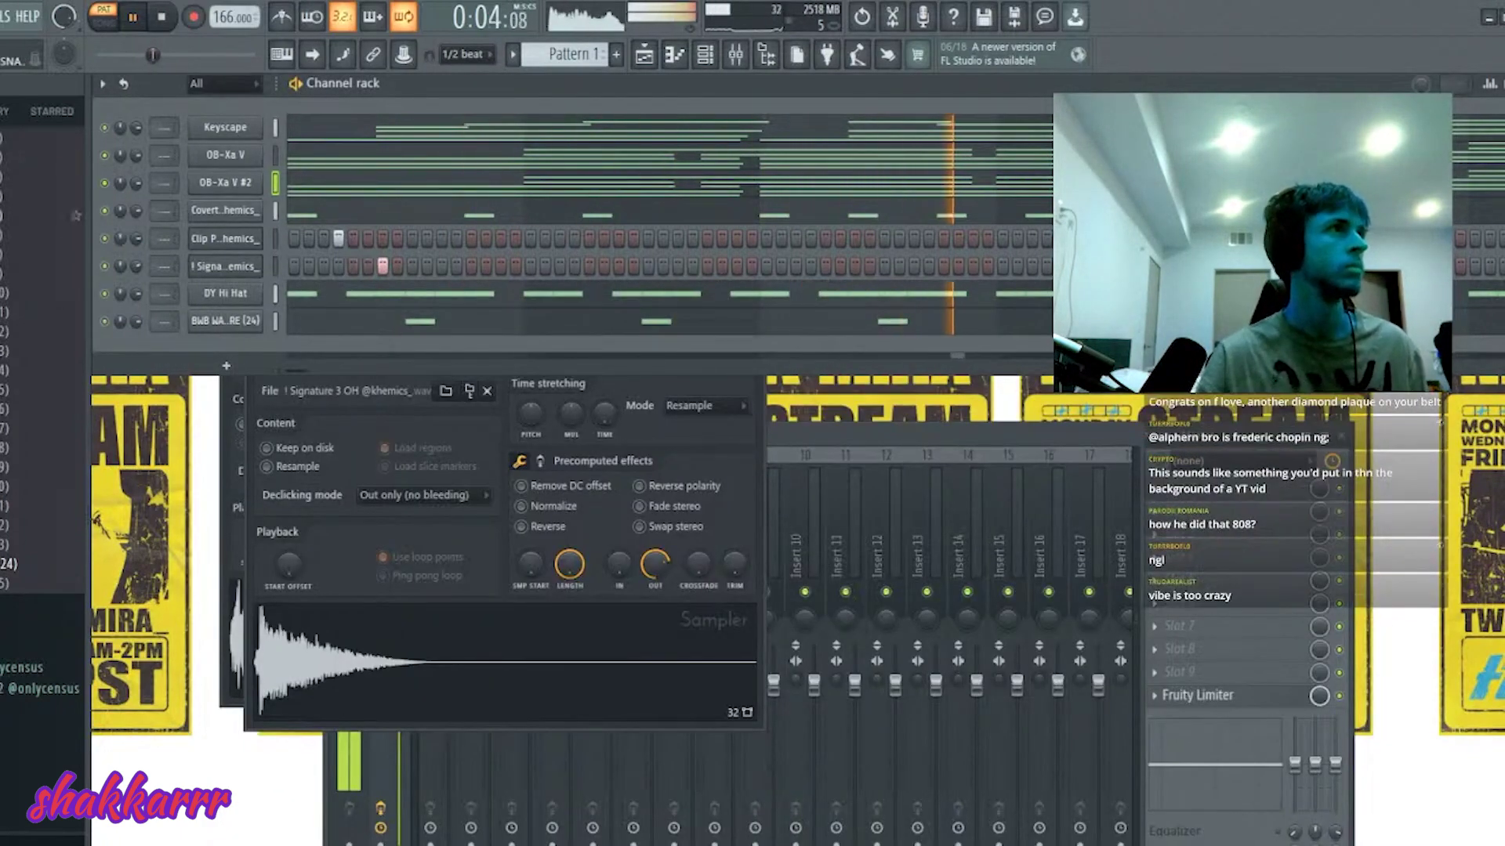
- Browse the sample library to the hats folder and audition several samples between HAT (1) and HAT (11)
scroll(42, 470, "up", 5)
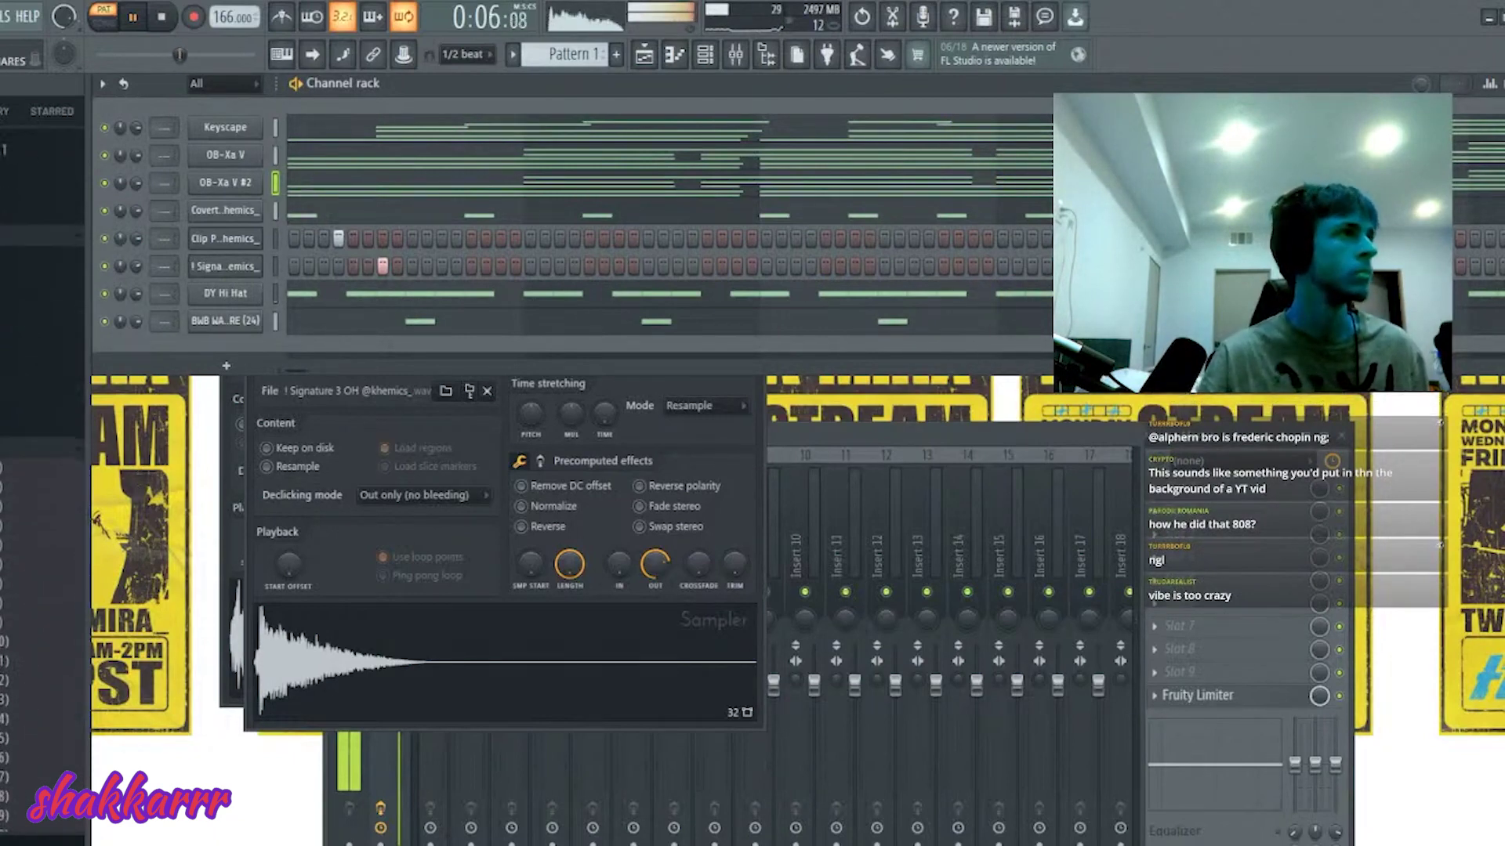
scroll(43, 548, "up", 3)
left_click_drag(194, 55, 233, 55)
scroll(43, 494, "up", 3)
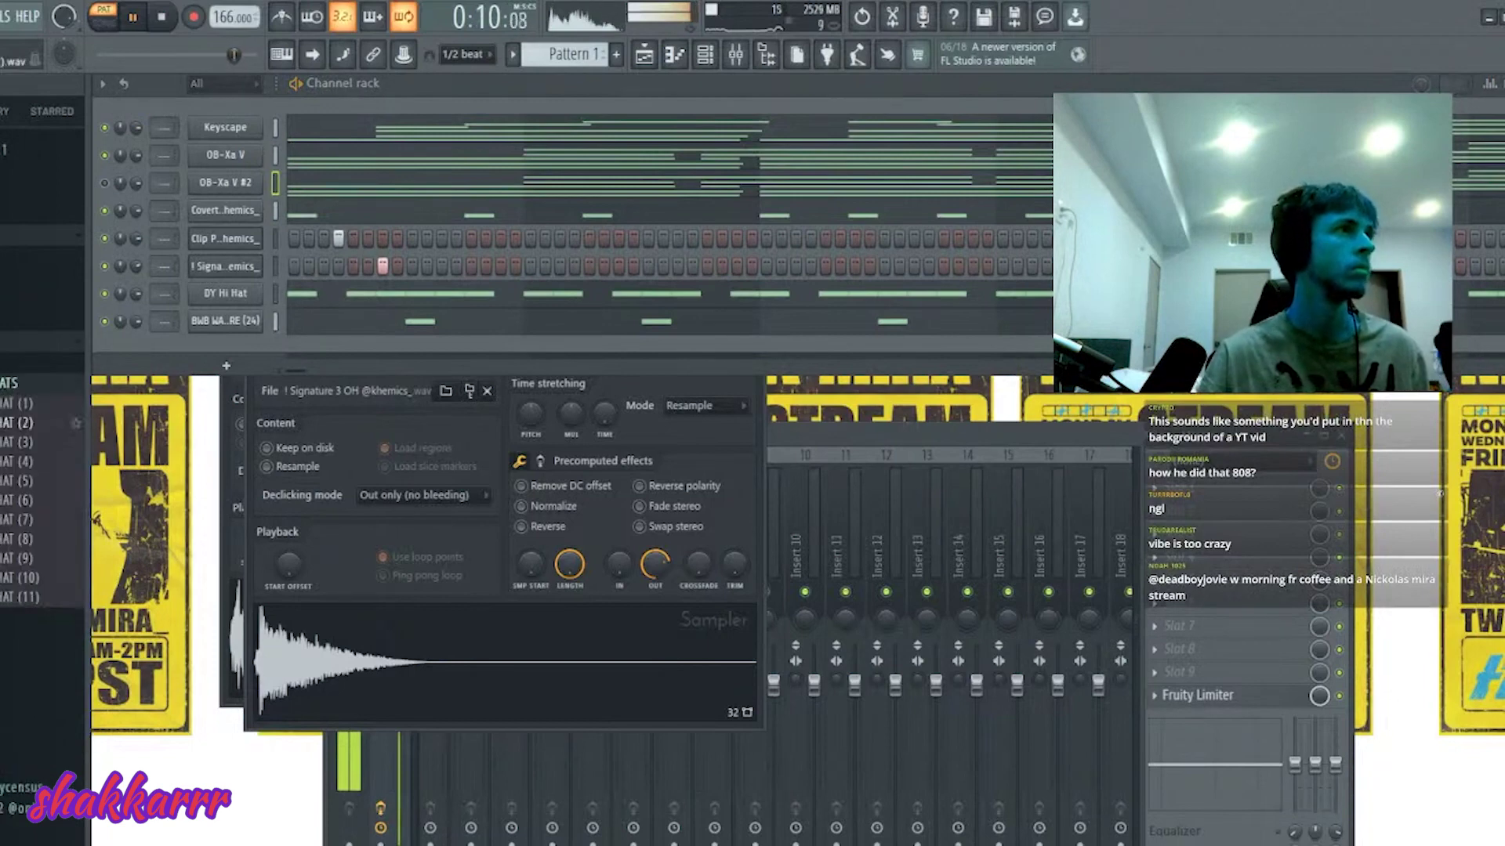
left_click(12, 403)
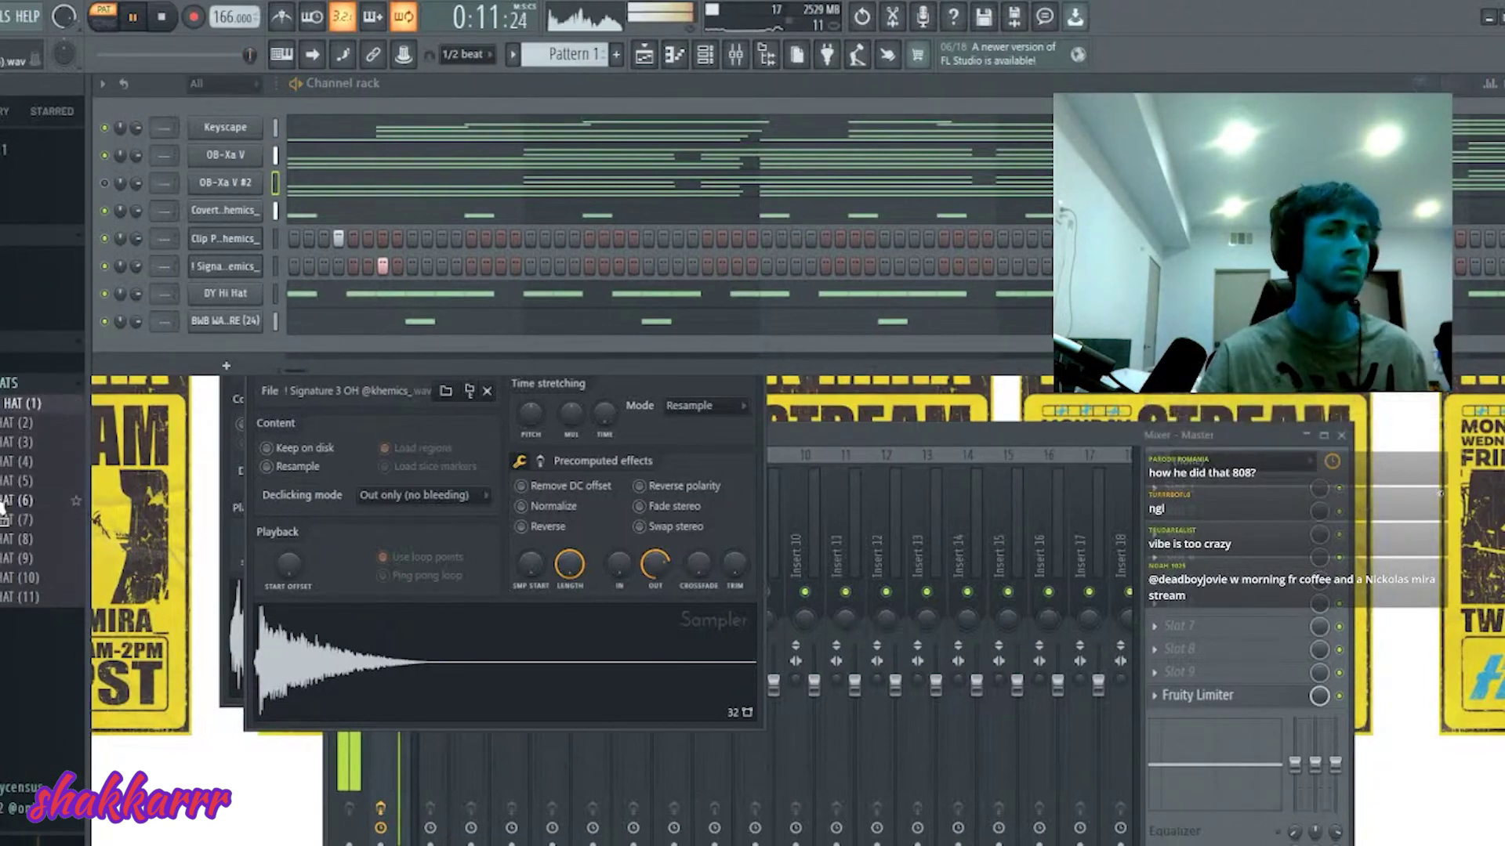
left_click(19, 480)
left_click(10, 578)
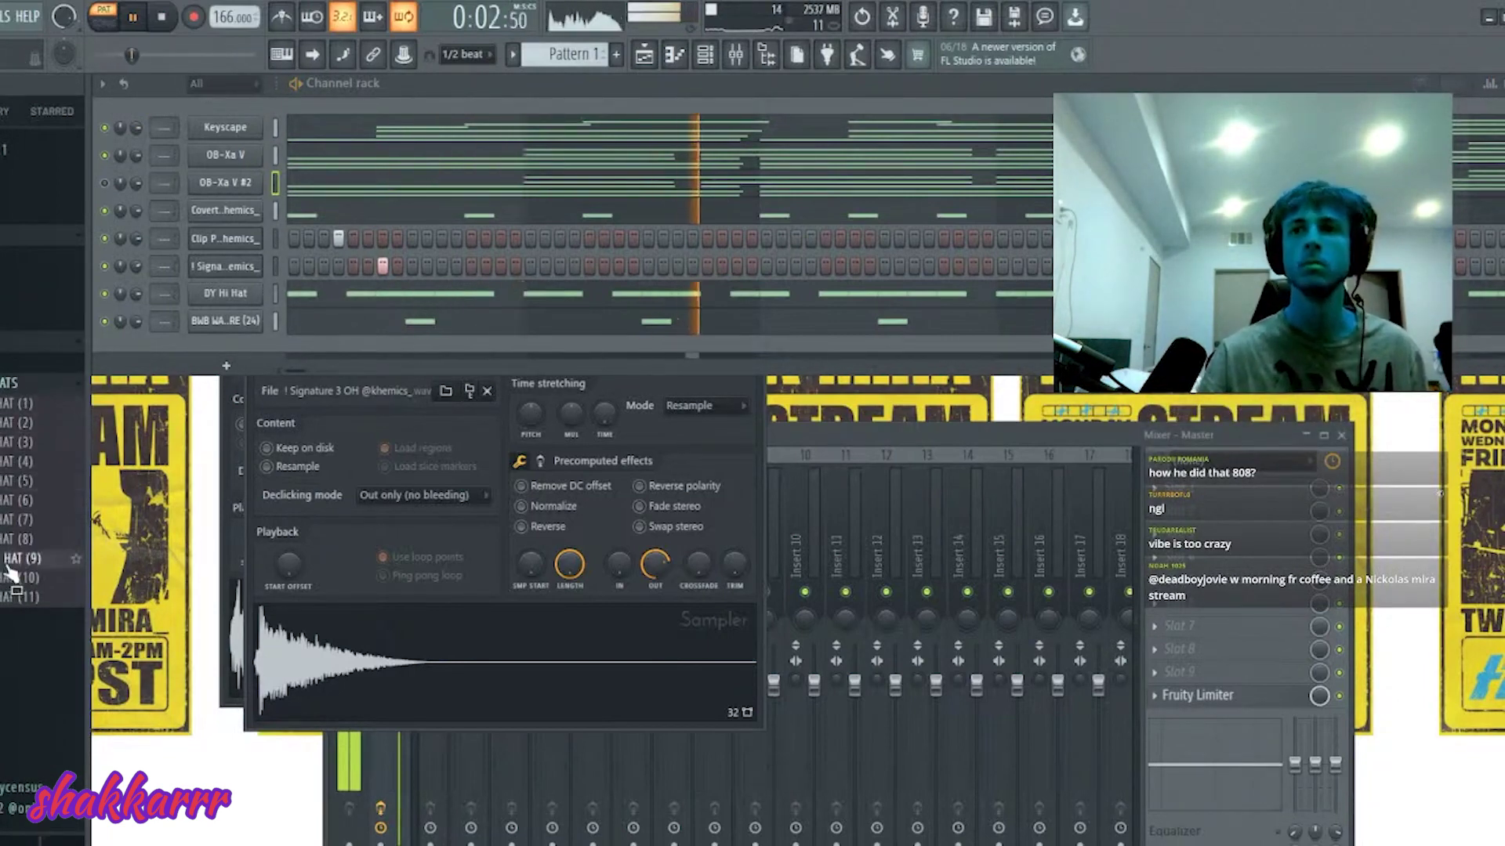
left_click(3, 594)
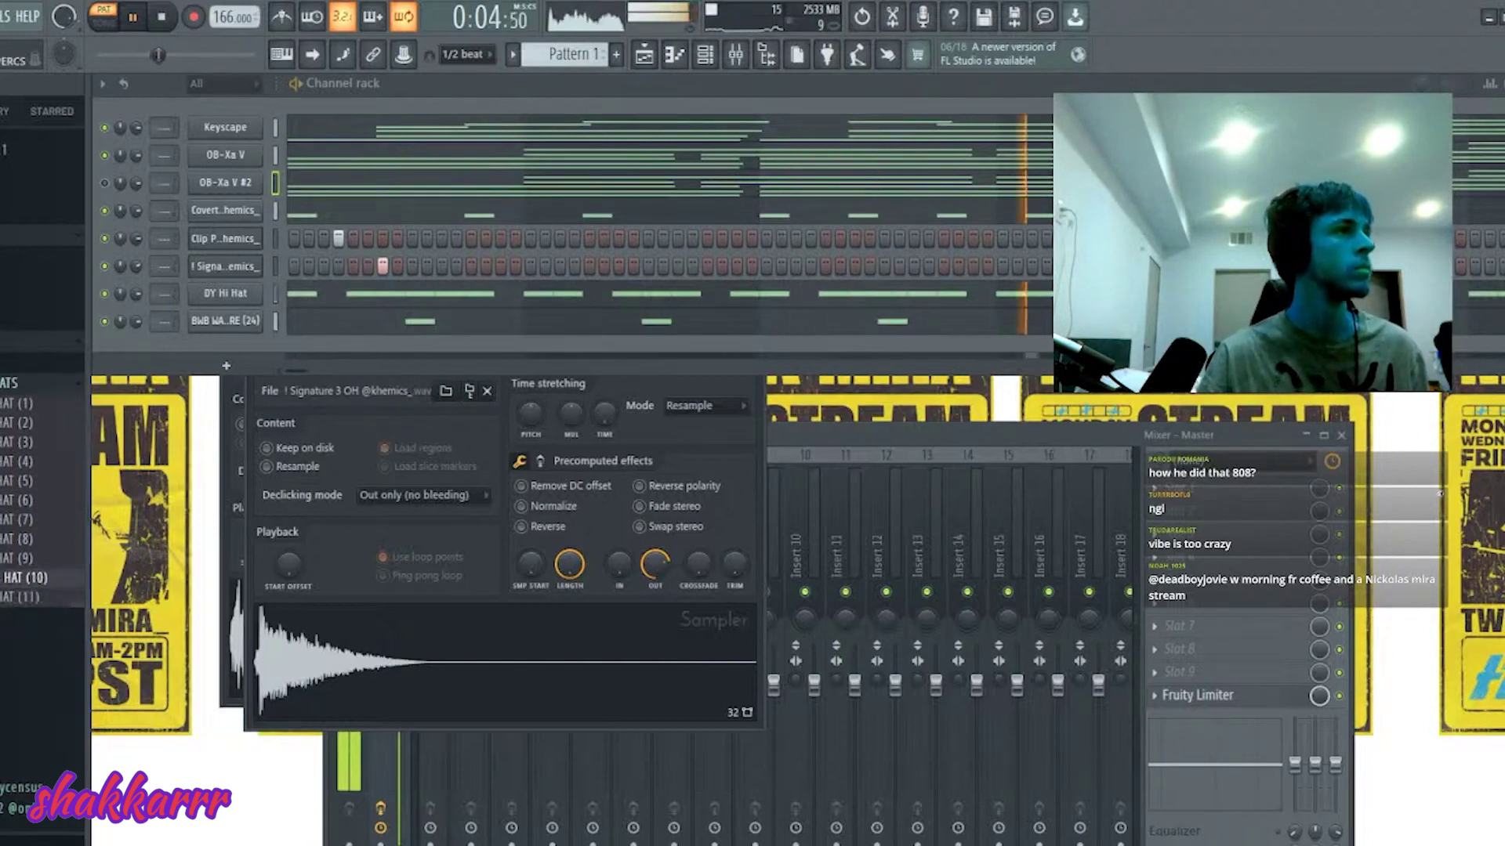
- Add the BWB WAV R US PERC (7) sample as a new channel and place hits on steps 7 and 13
scroll(4, 627, "down", 3)
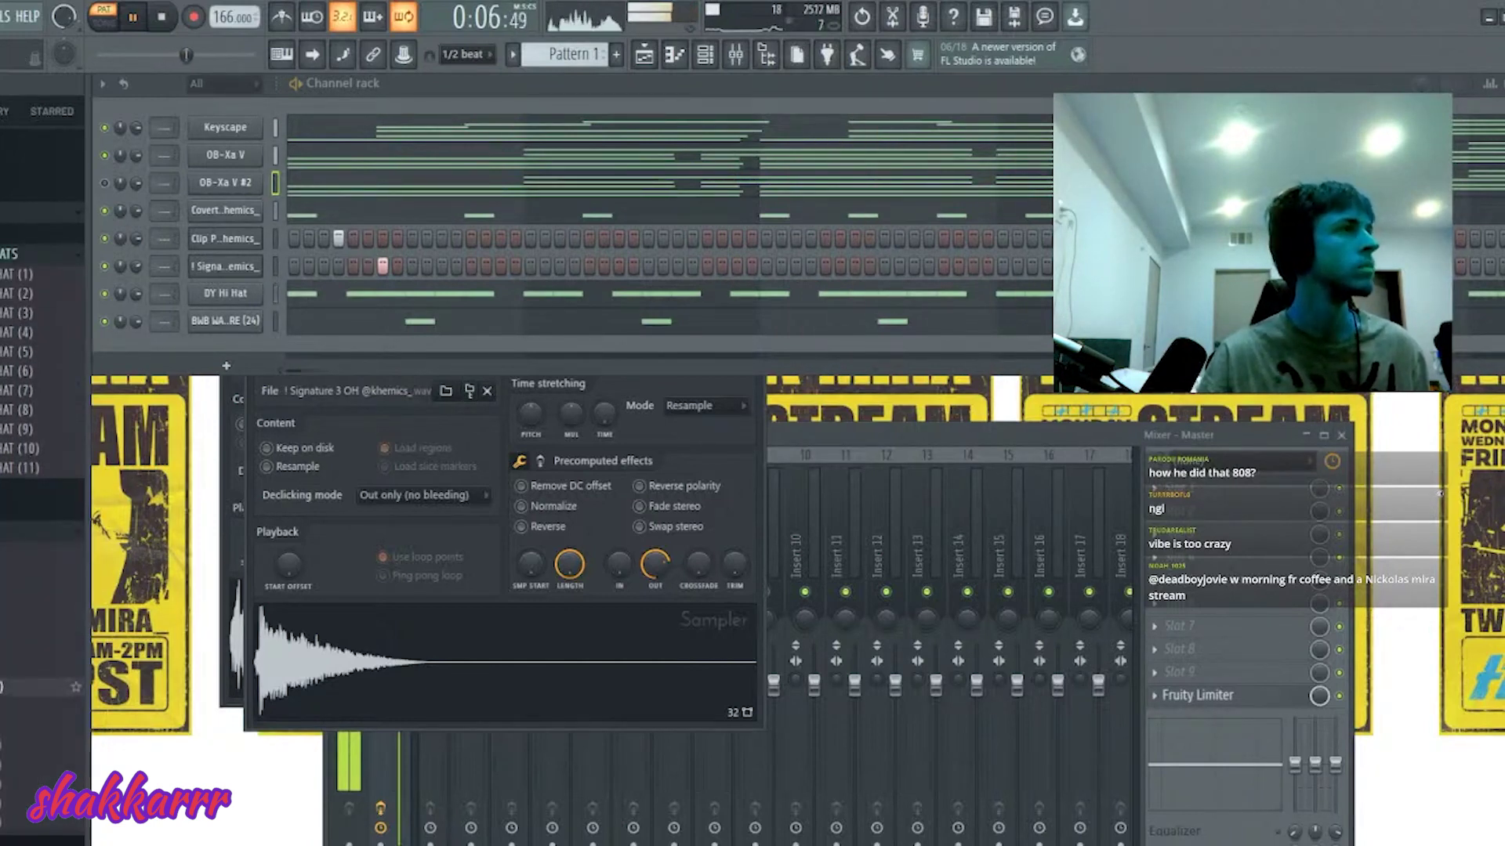
left_click_drag(15, 687, 268, 347)
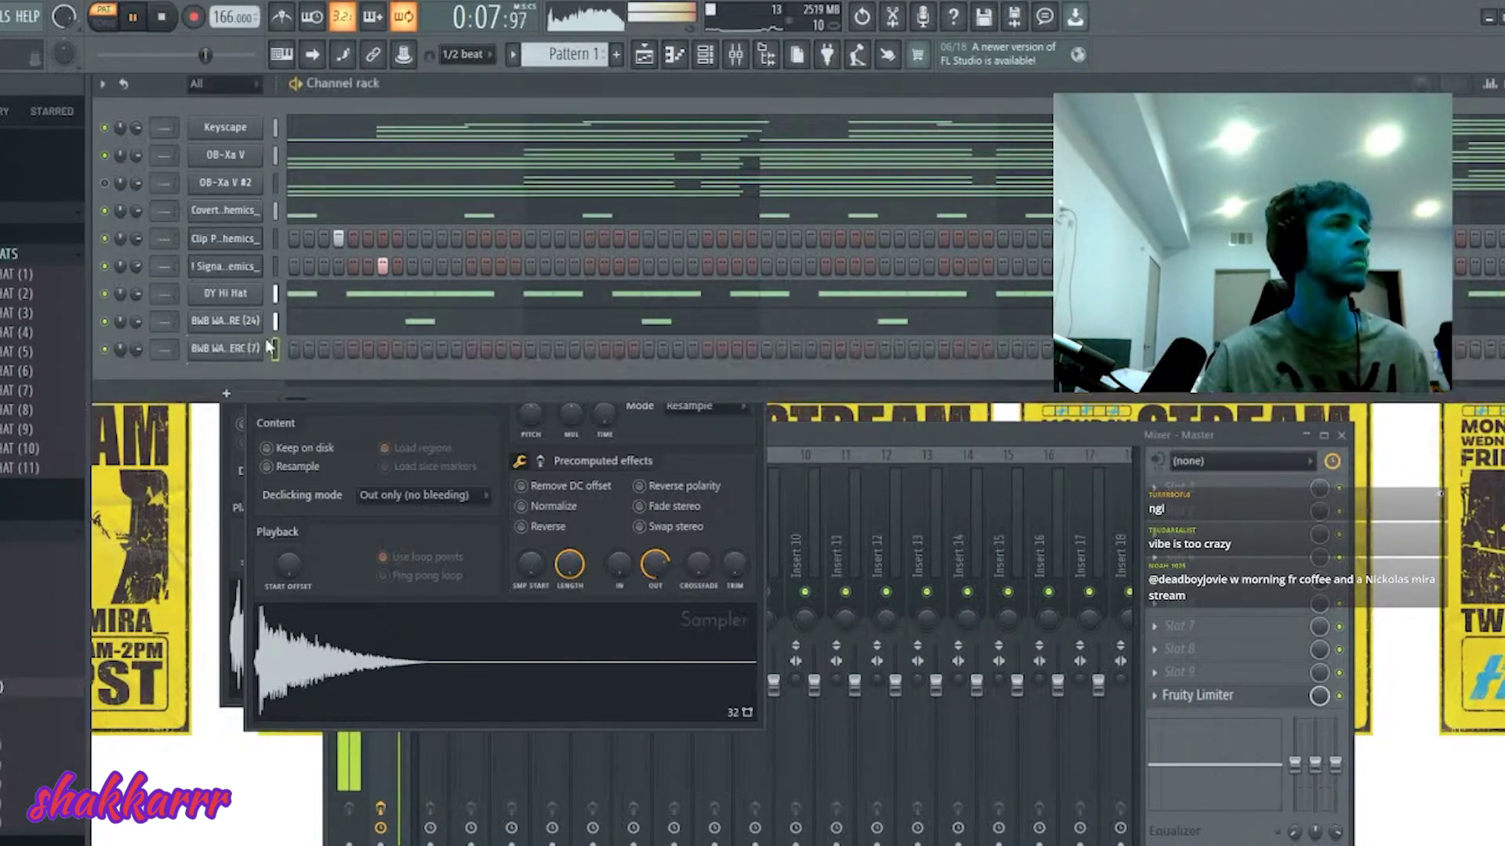
left_click(383, 350)
left_click(471, 350)
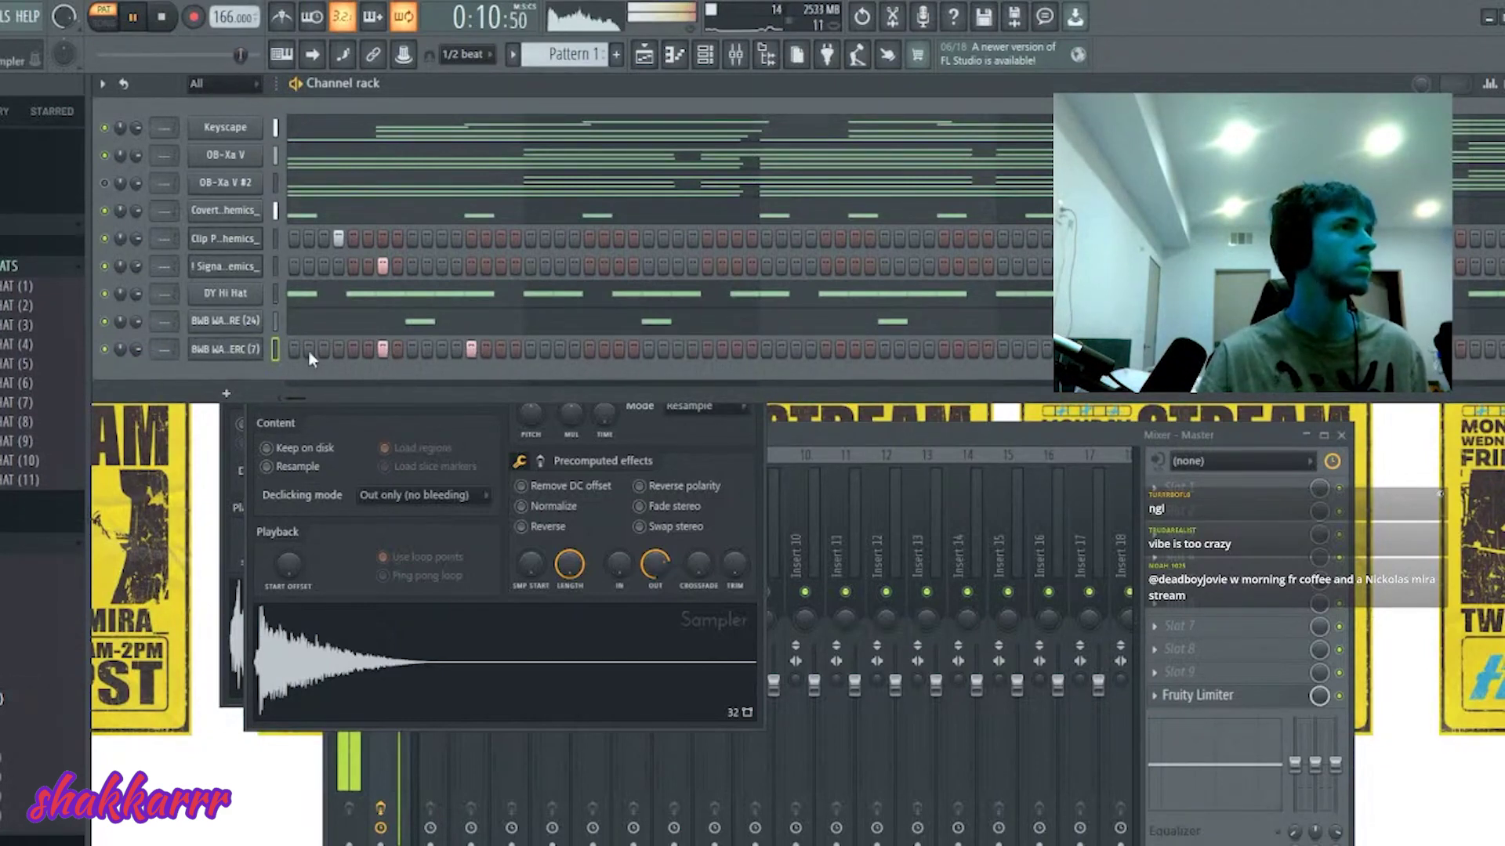
- Try copying the two PERC (7) notes of bar 1 into bar 5, and delete the copies
key("F7")
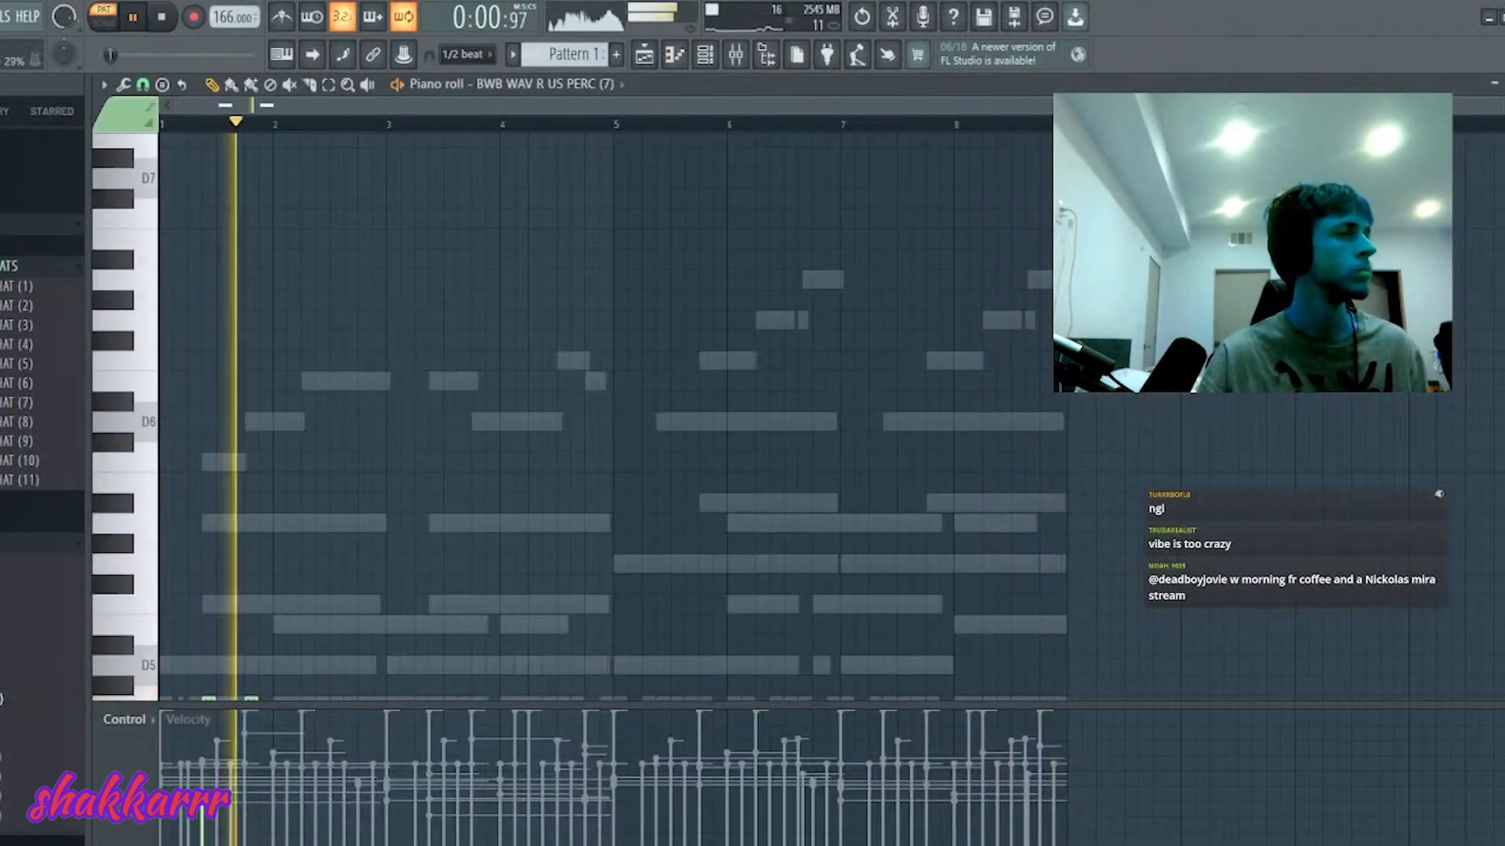
scroll(214, 526, "down", 3)
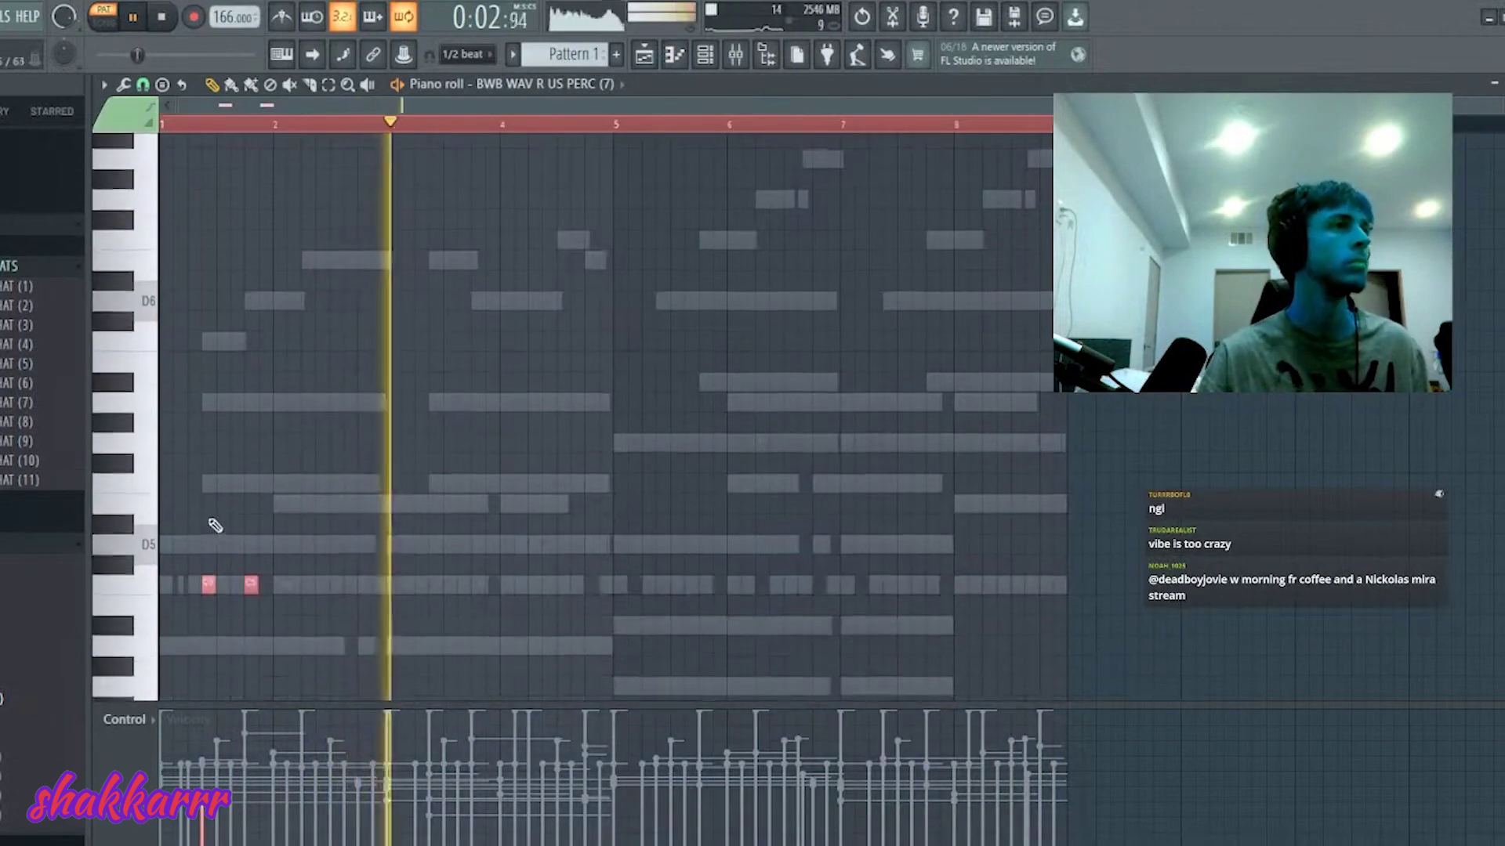
left_click_drag(209, 586, 662, 559)
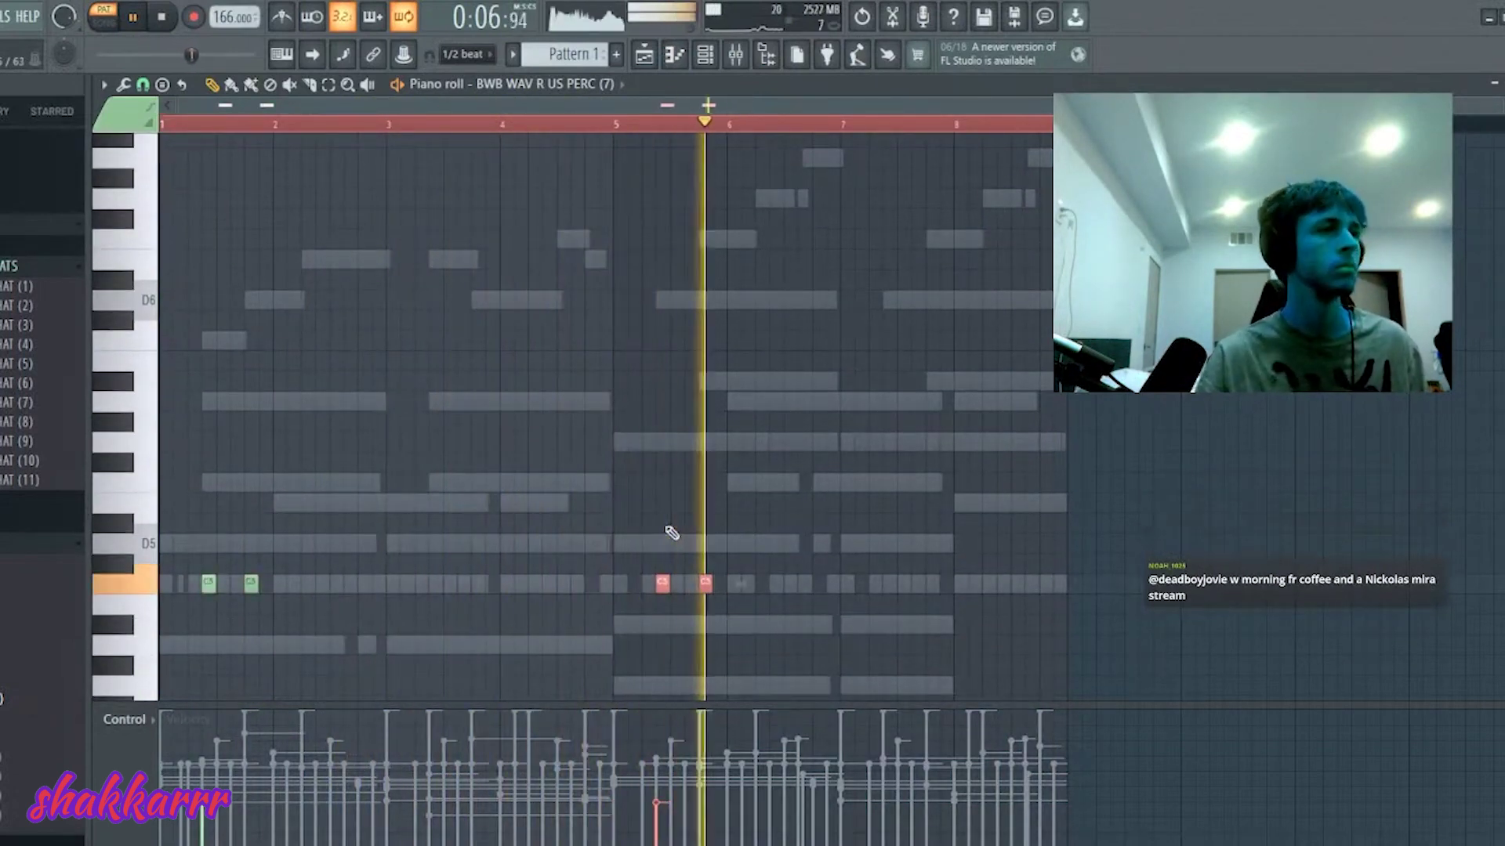
right_click(667, 587)
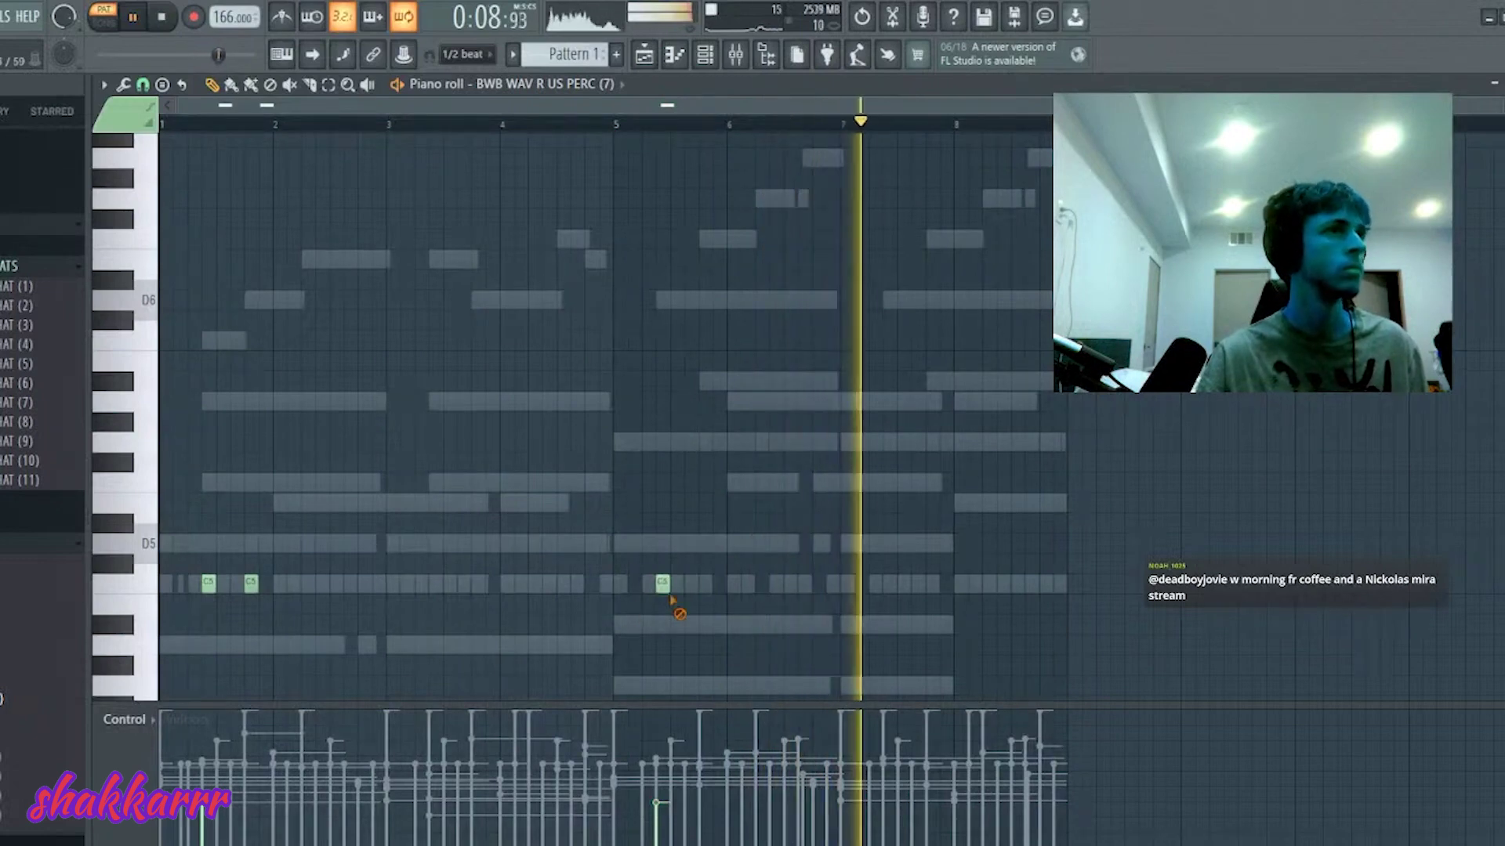
right_click(662, 583)
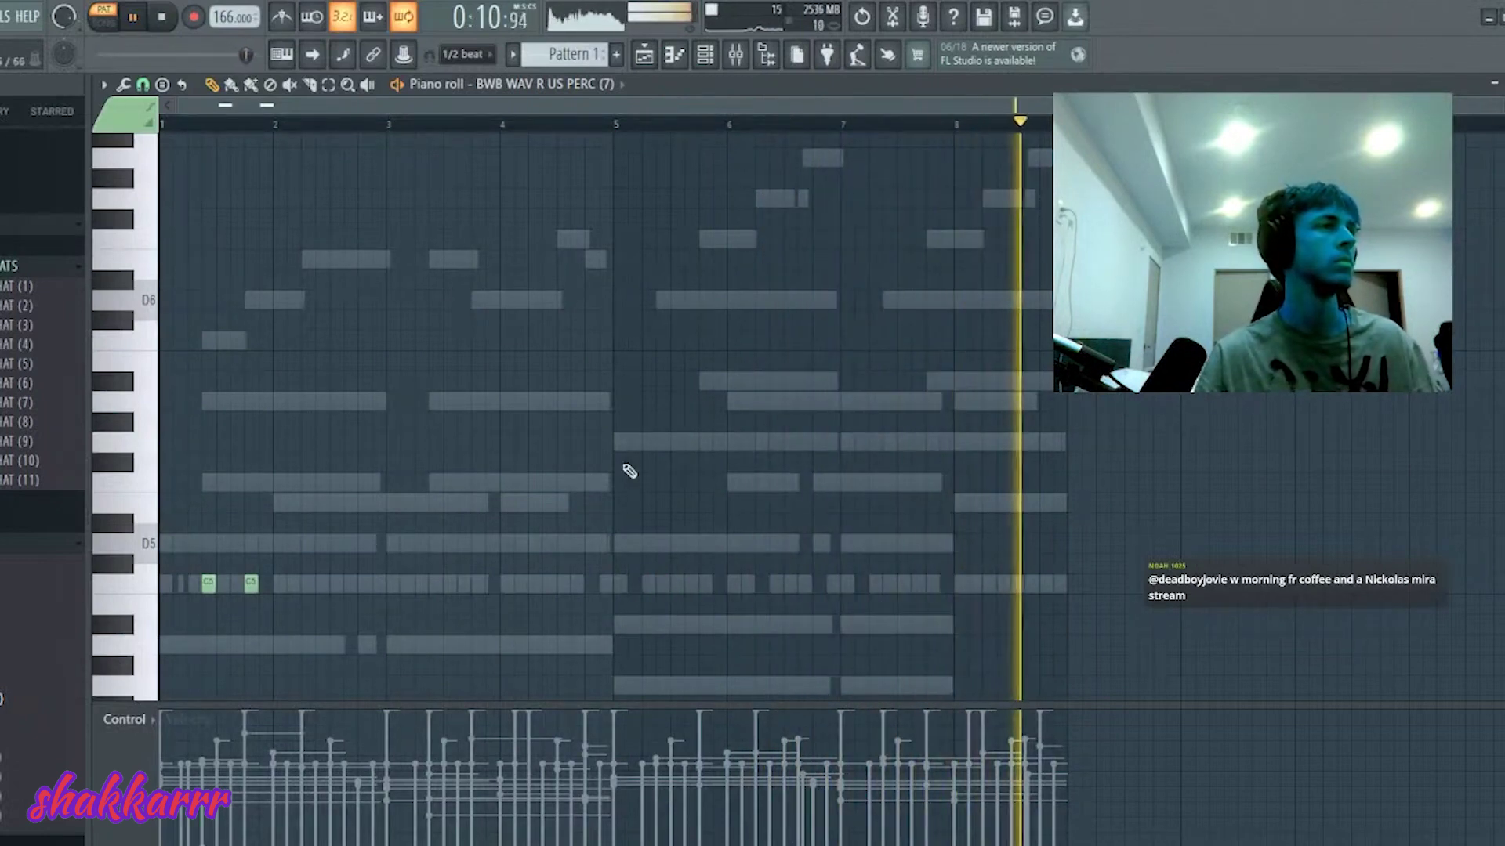
key("F7")
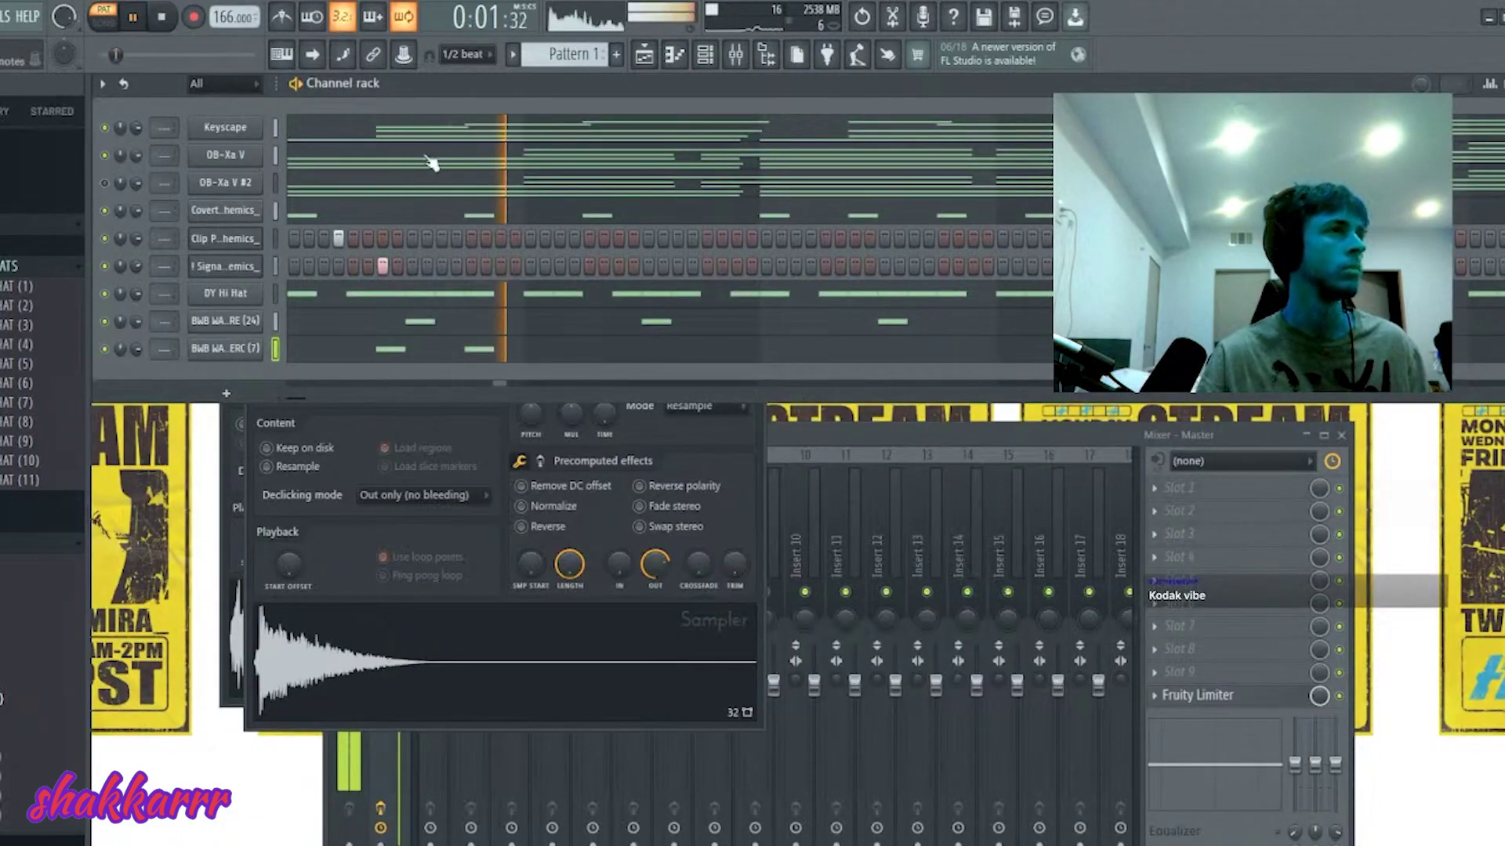
- Transpose the whole Keyscape part down one octave and shift bar 1's A4 note to the bar's start
key("F7")
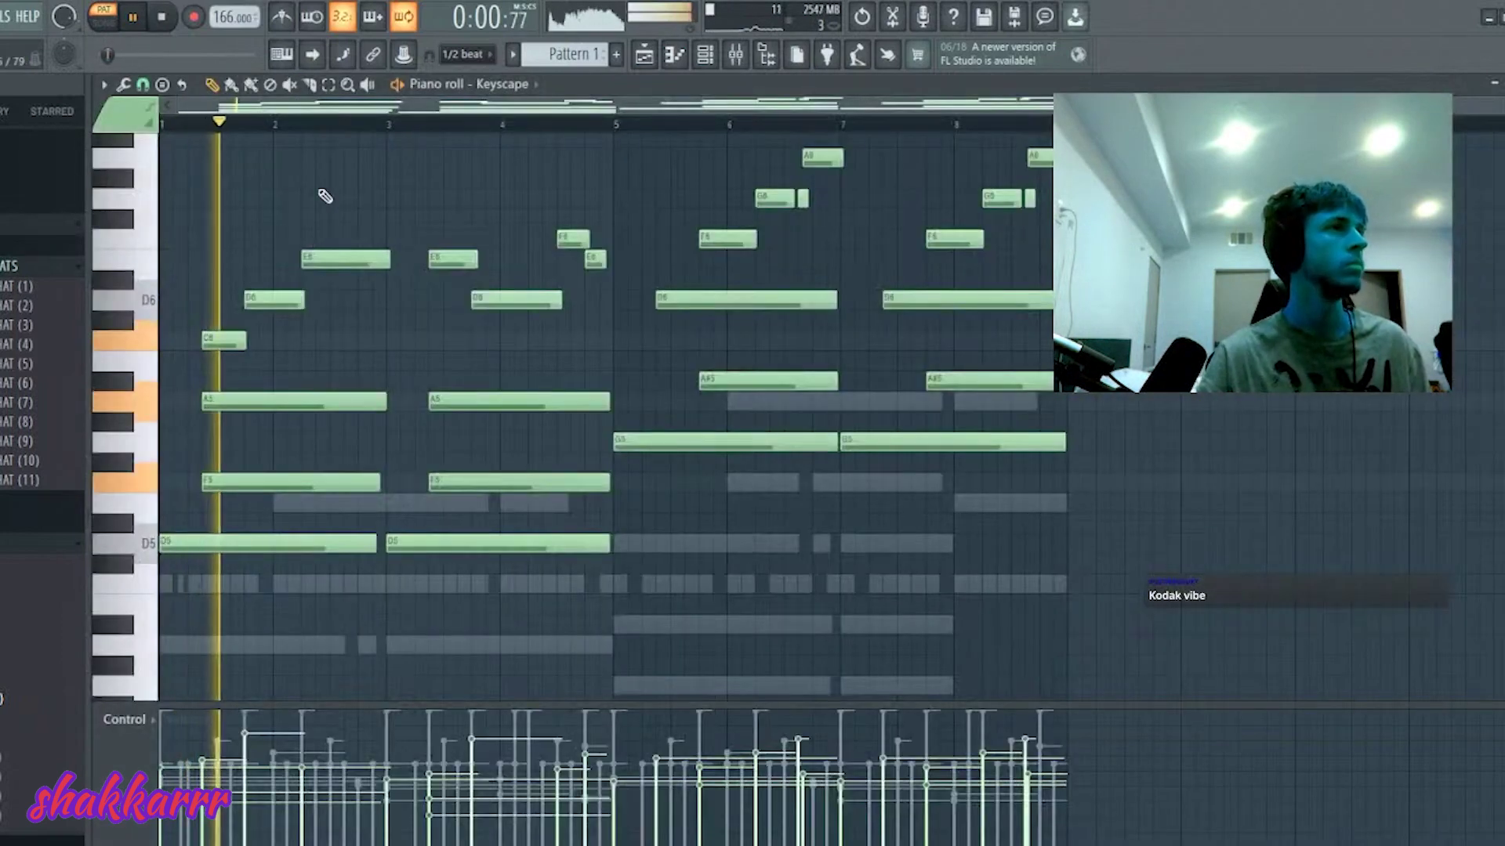
key("ctrl+Down")
scroll(325, 196, "down", 2)
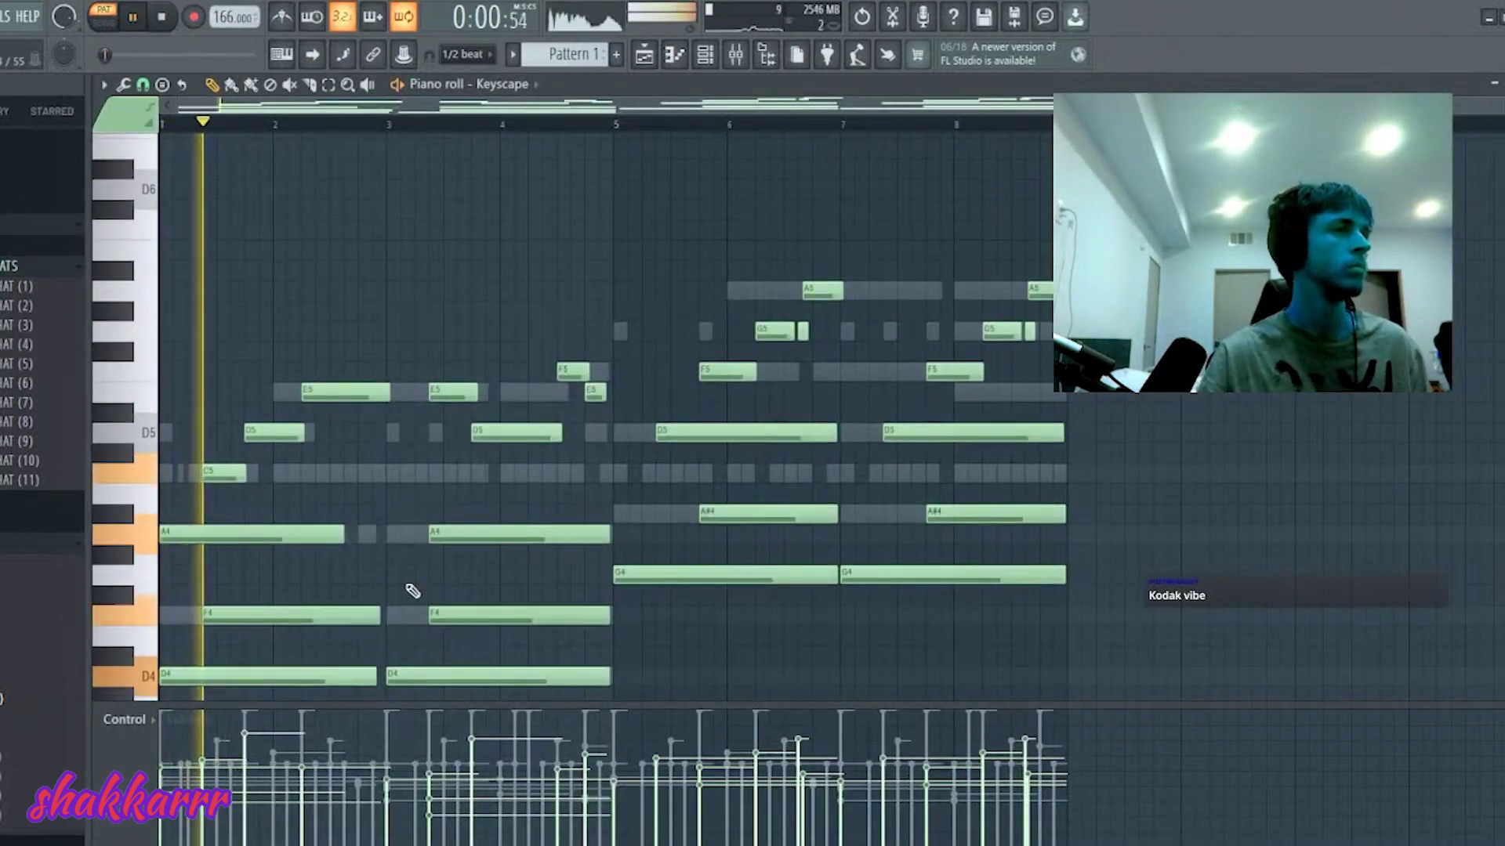
- Raise the long F4 note in bar 1 of the Keyscape part by one octave to F5
left_click(275, 616)
key("ctrl+Up")
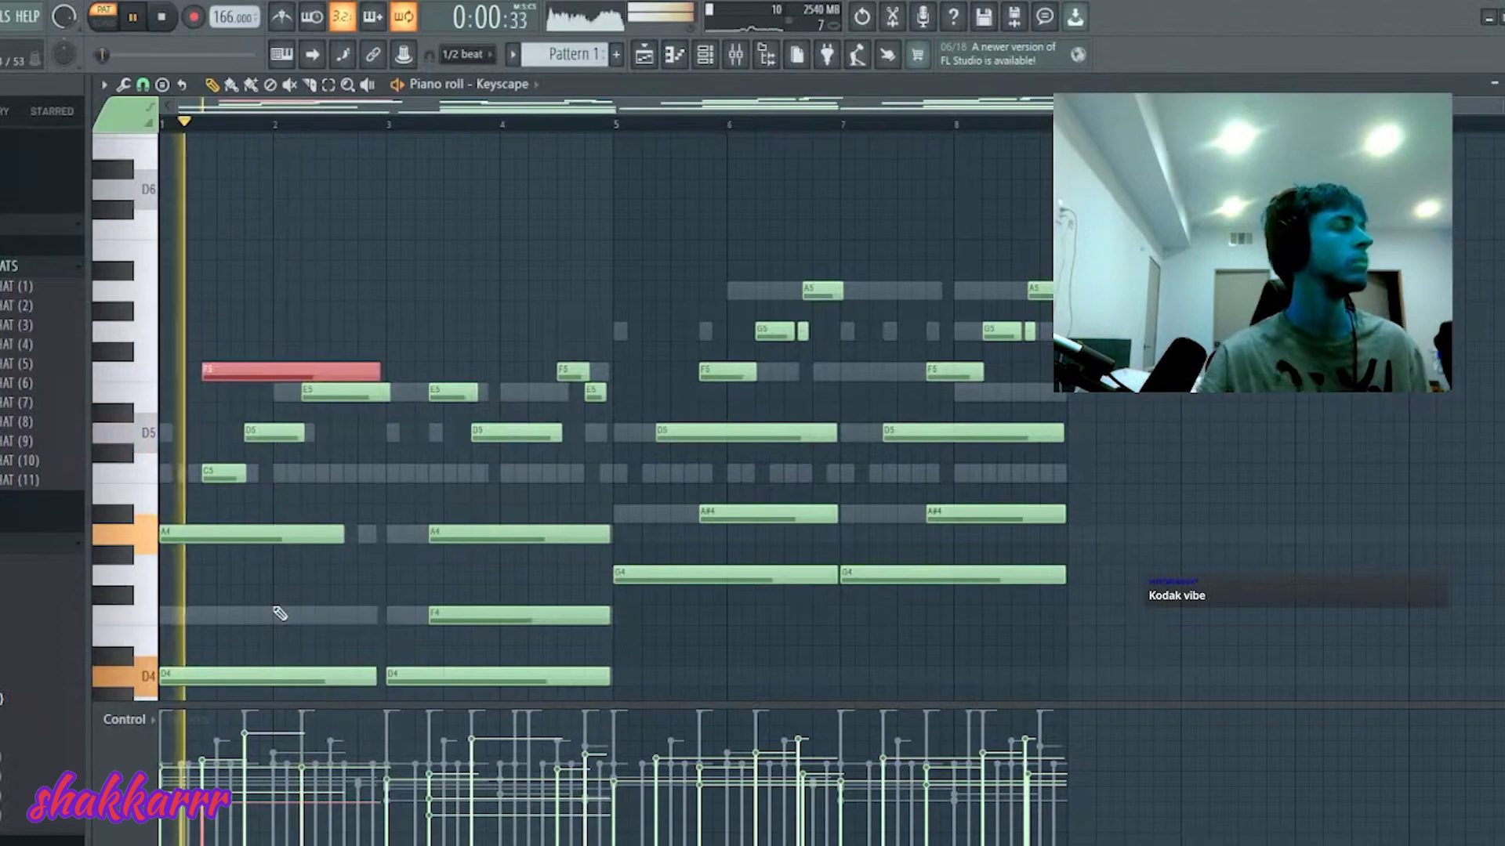
key("ctrl+a")
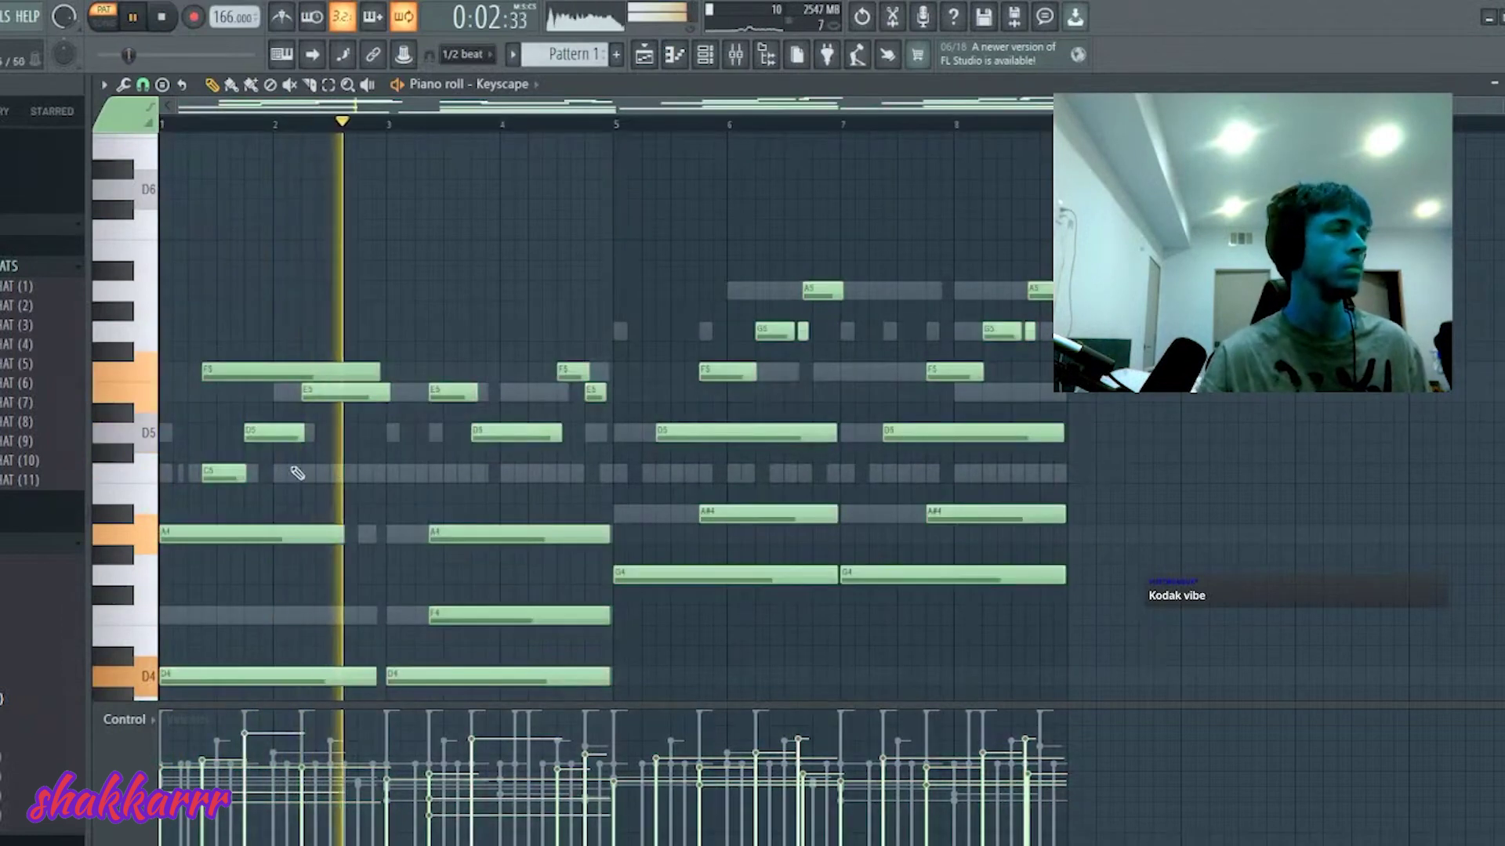
- Raise bar 3's long F4 Keyscape note to F5, move it to the bar's start and shorten it to end before the E5 note
scroll(403, 447, "down", 3)
left_click(458, 495, "ctrl")
key("ctrl+Up")
key("shift+Left")
key("shift+Left")
key("shift+Left")
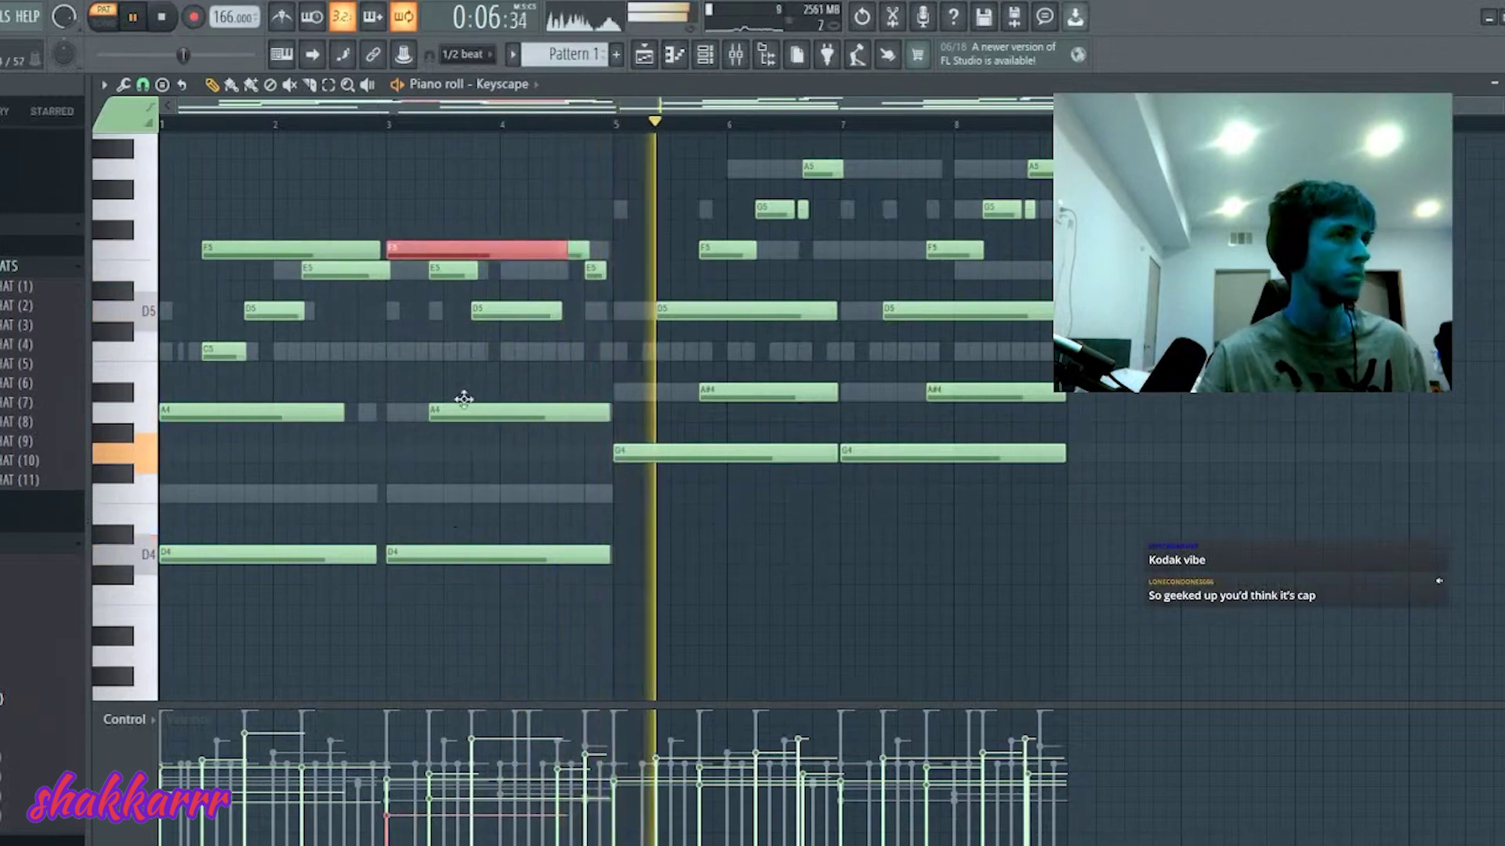
left_click_drag(566, 248, 424, 248)
left_click(436, 247)
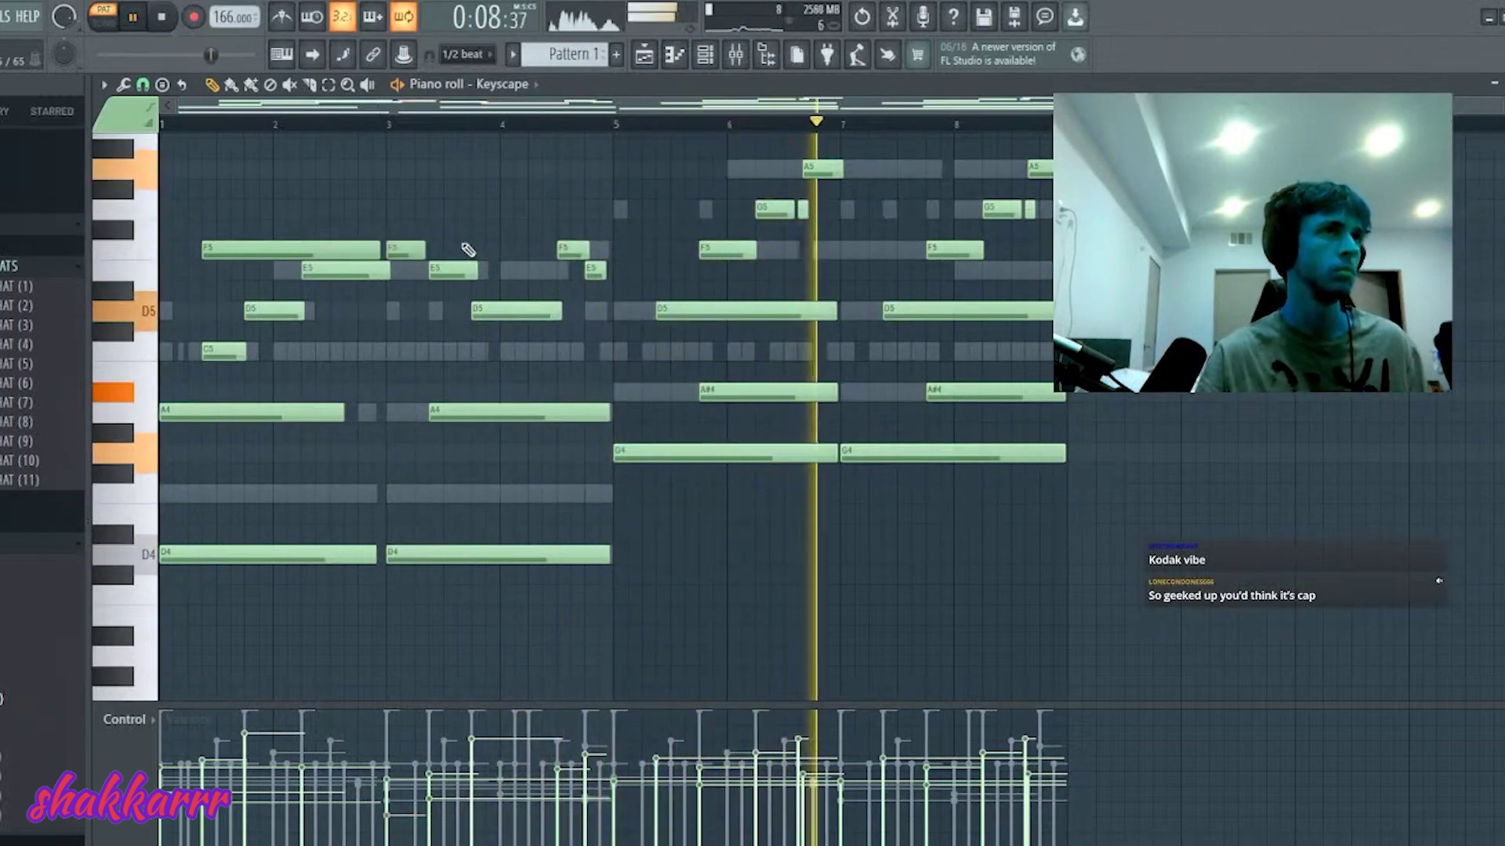
left_click(910, 310, "ctrl")
left_click(676, 306, "ctrl")
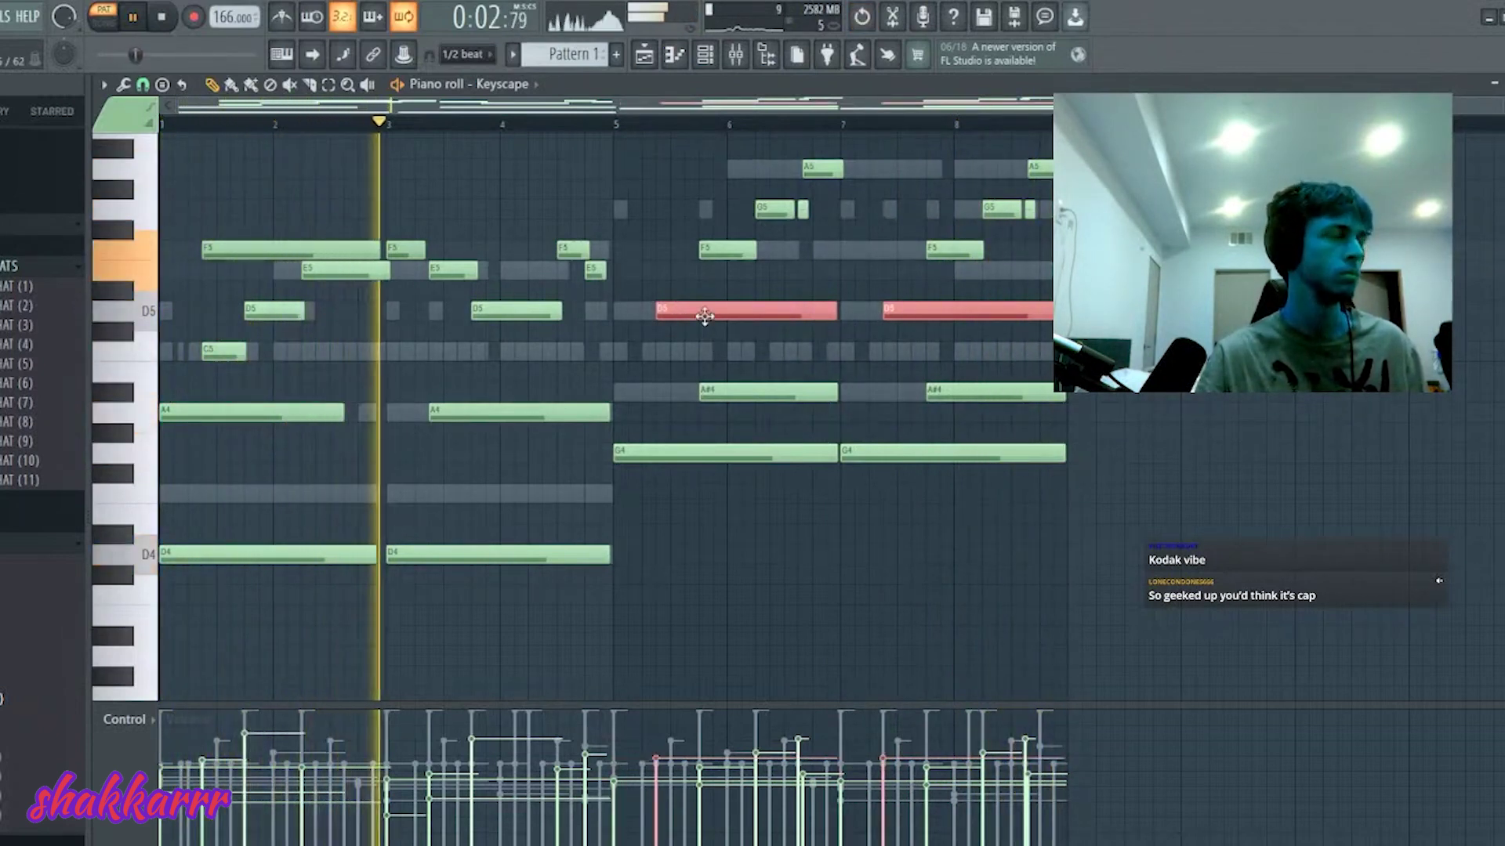
key("ctrl+d")
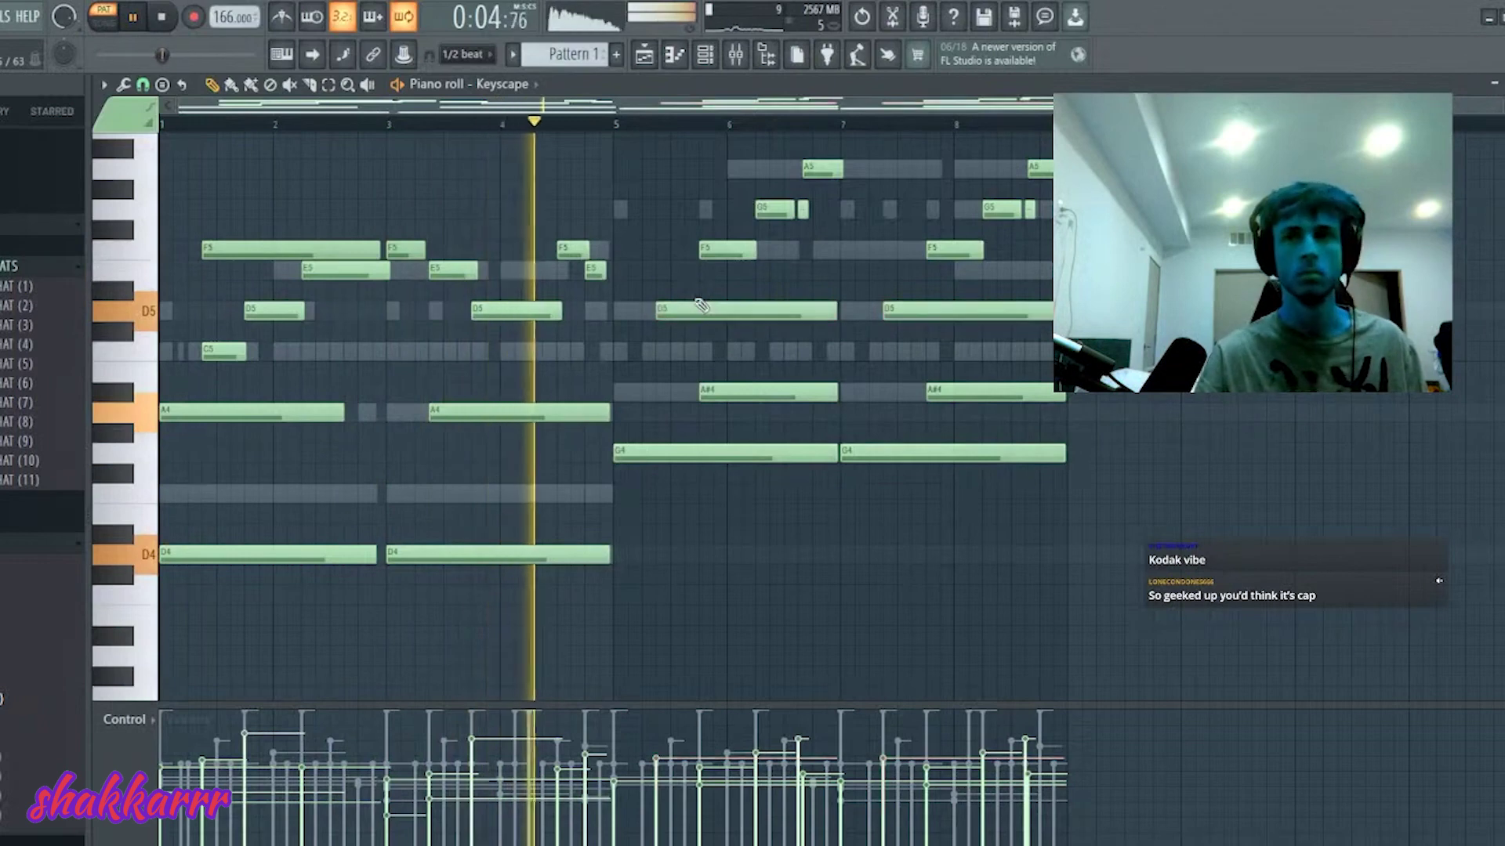
key("F7")
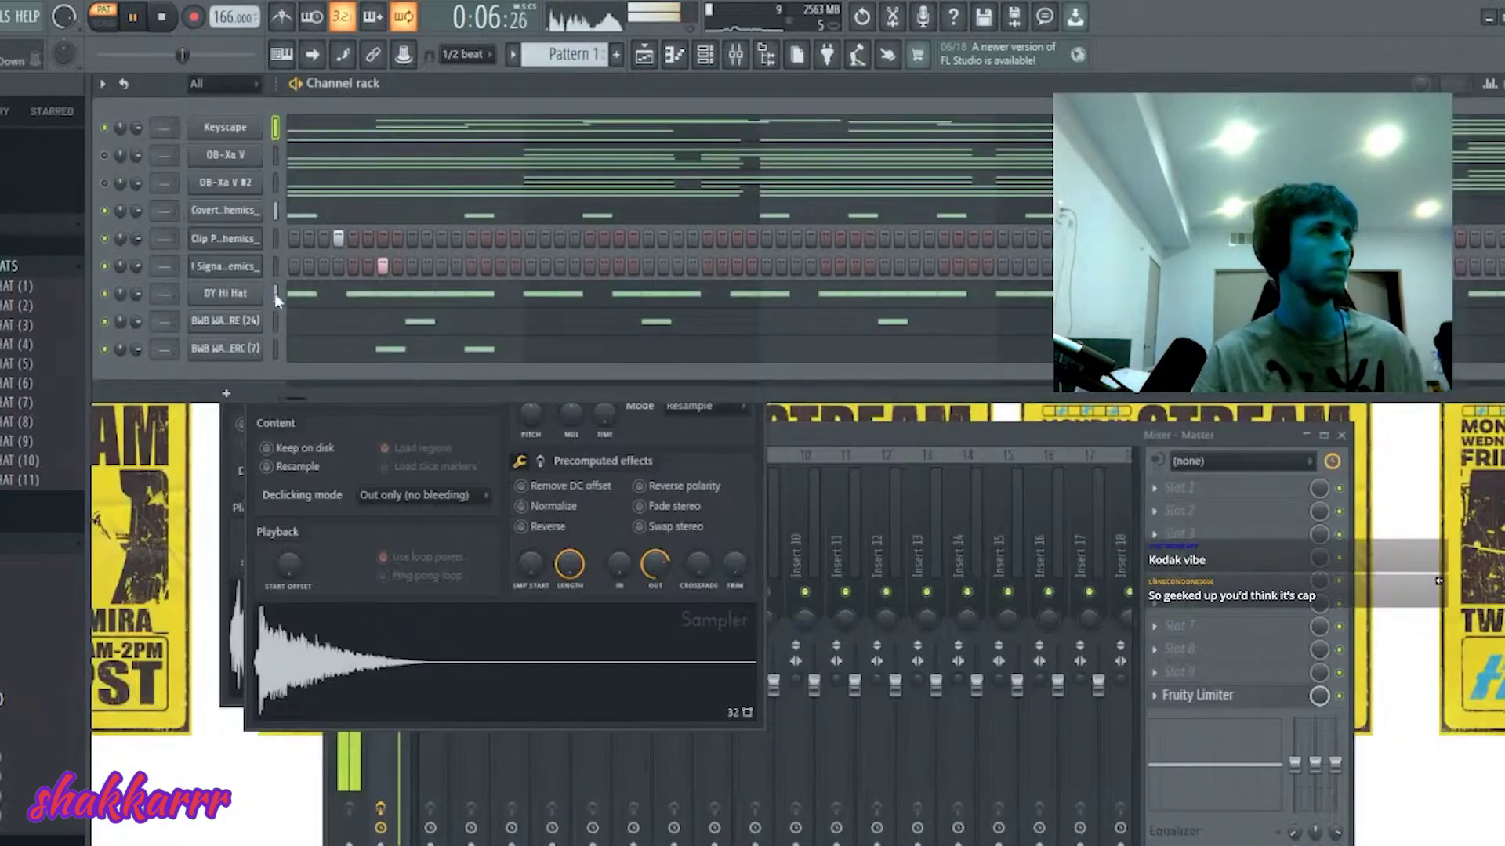
- Try the Rhodes - LA Custom Suitcase Warm and MXR Phase 90 patches in Keyscape, and load Rhodes - LA Custom Retro Trem
left_click(252, 134)
left_click(373, 768)
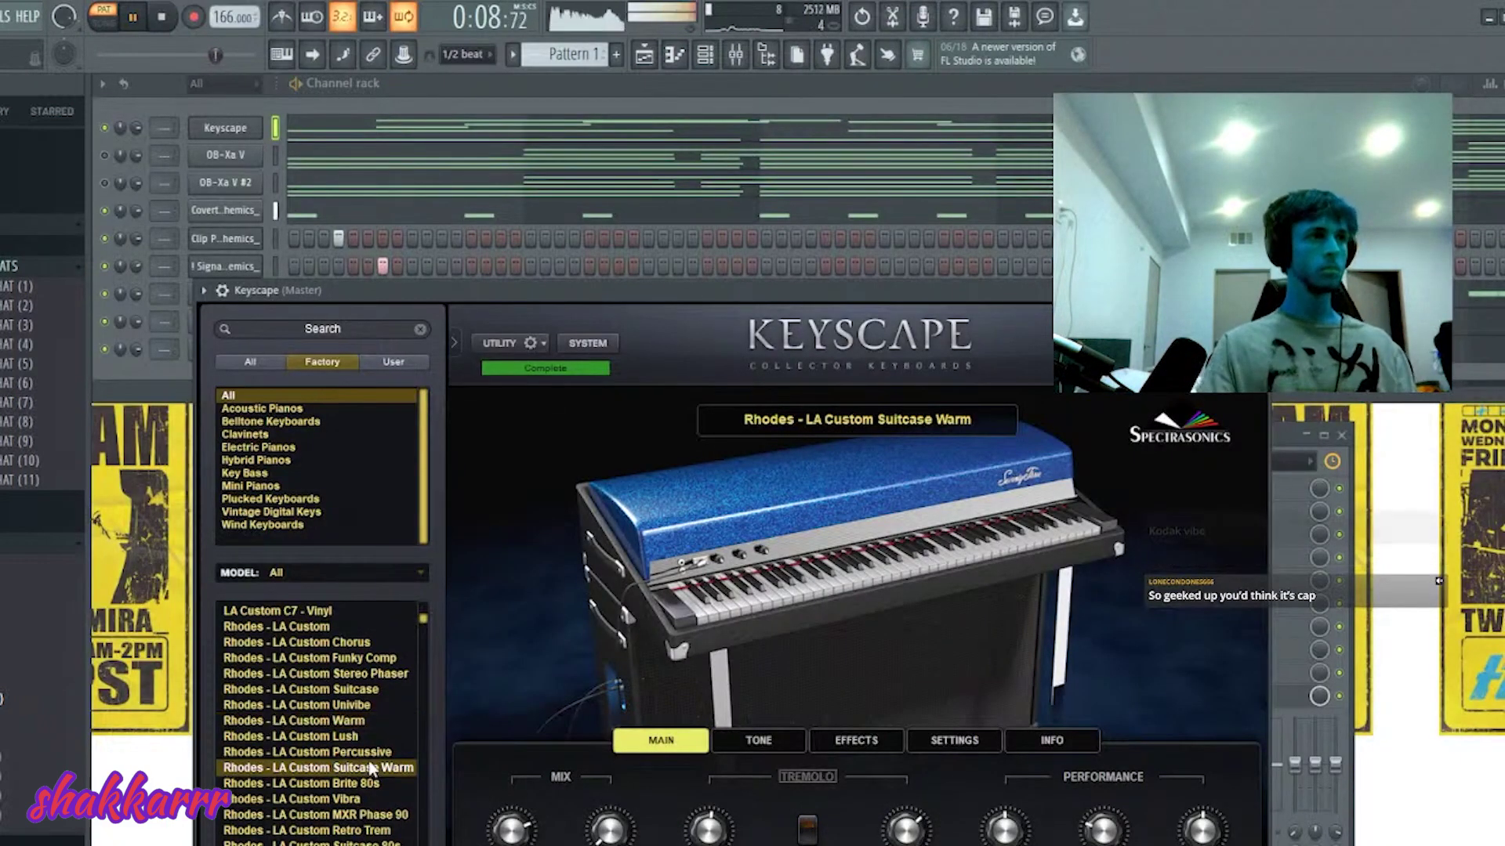
scroll(384, 755, "down", 2)
left_click(366, 751)
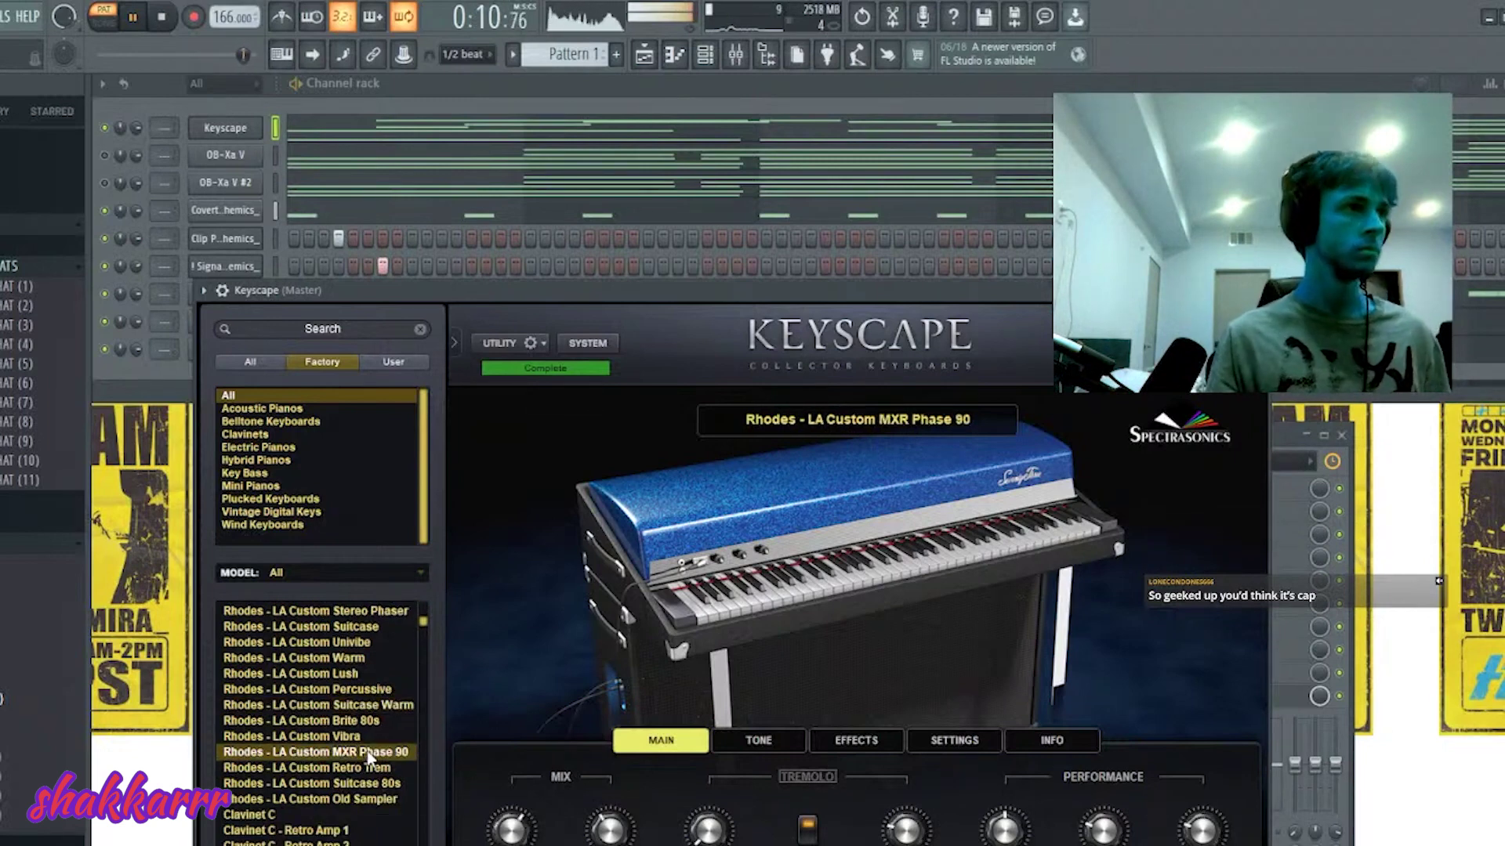
left_click(370, 768)
scroll(348, 712, "down", 4)
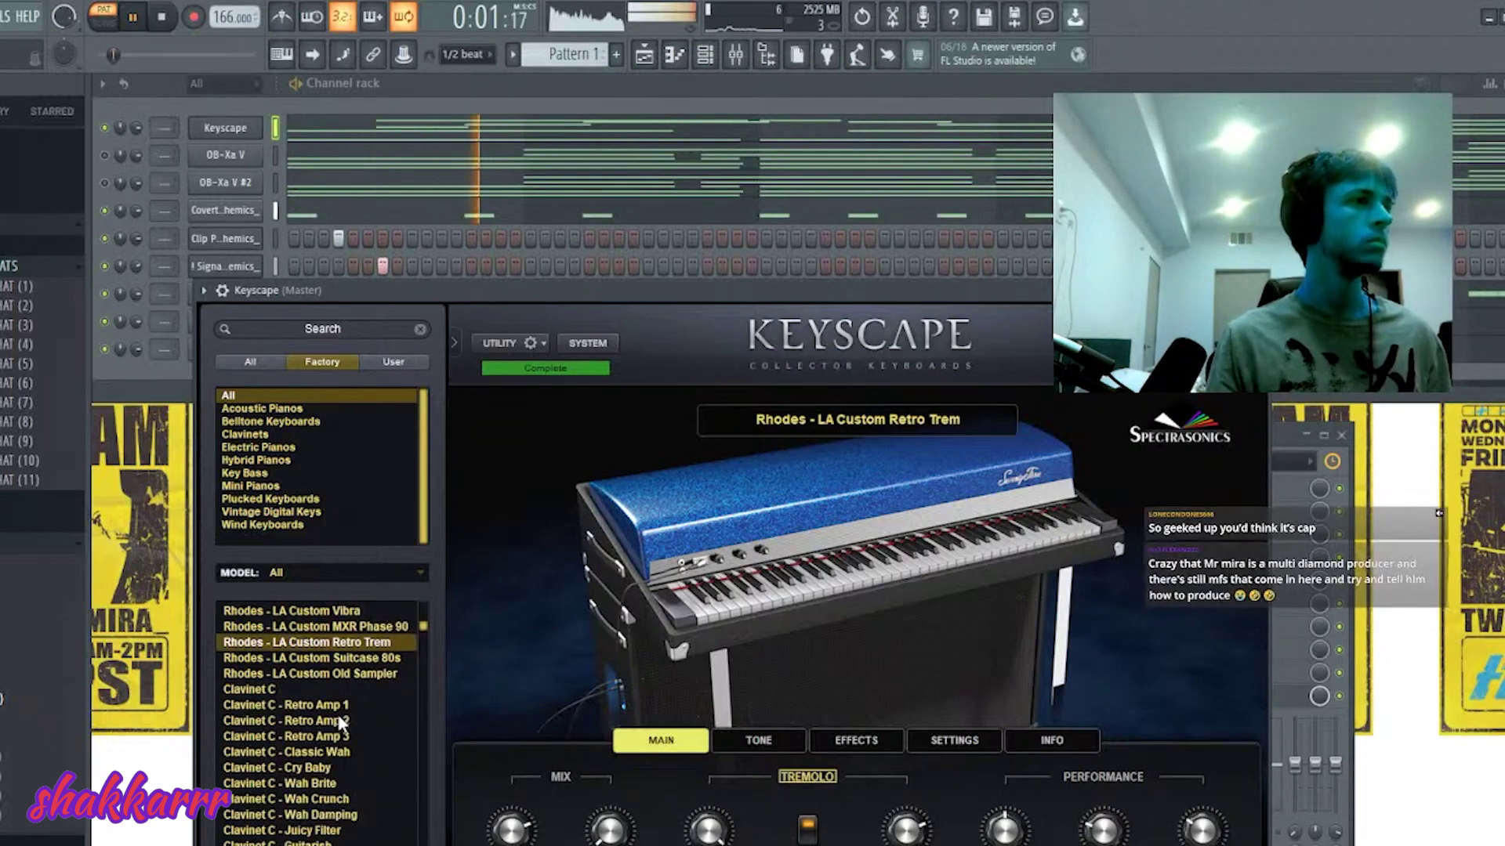
left_click(1254, 291)
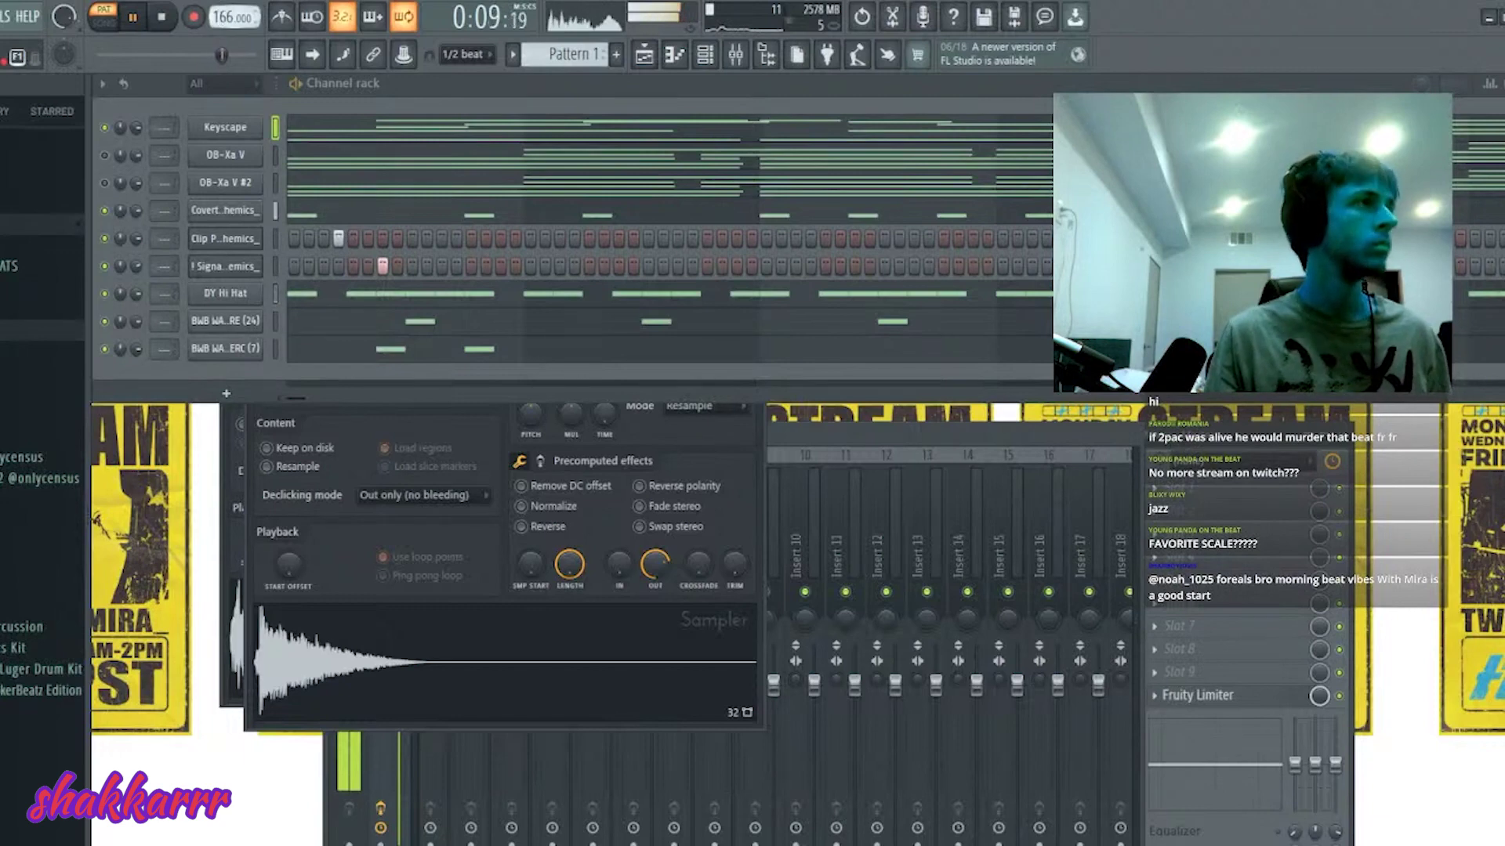
- Audition one-shot samples and try BWB WAV R US VOX (8) as a new sampler channel
left_click(2, 423)
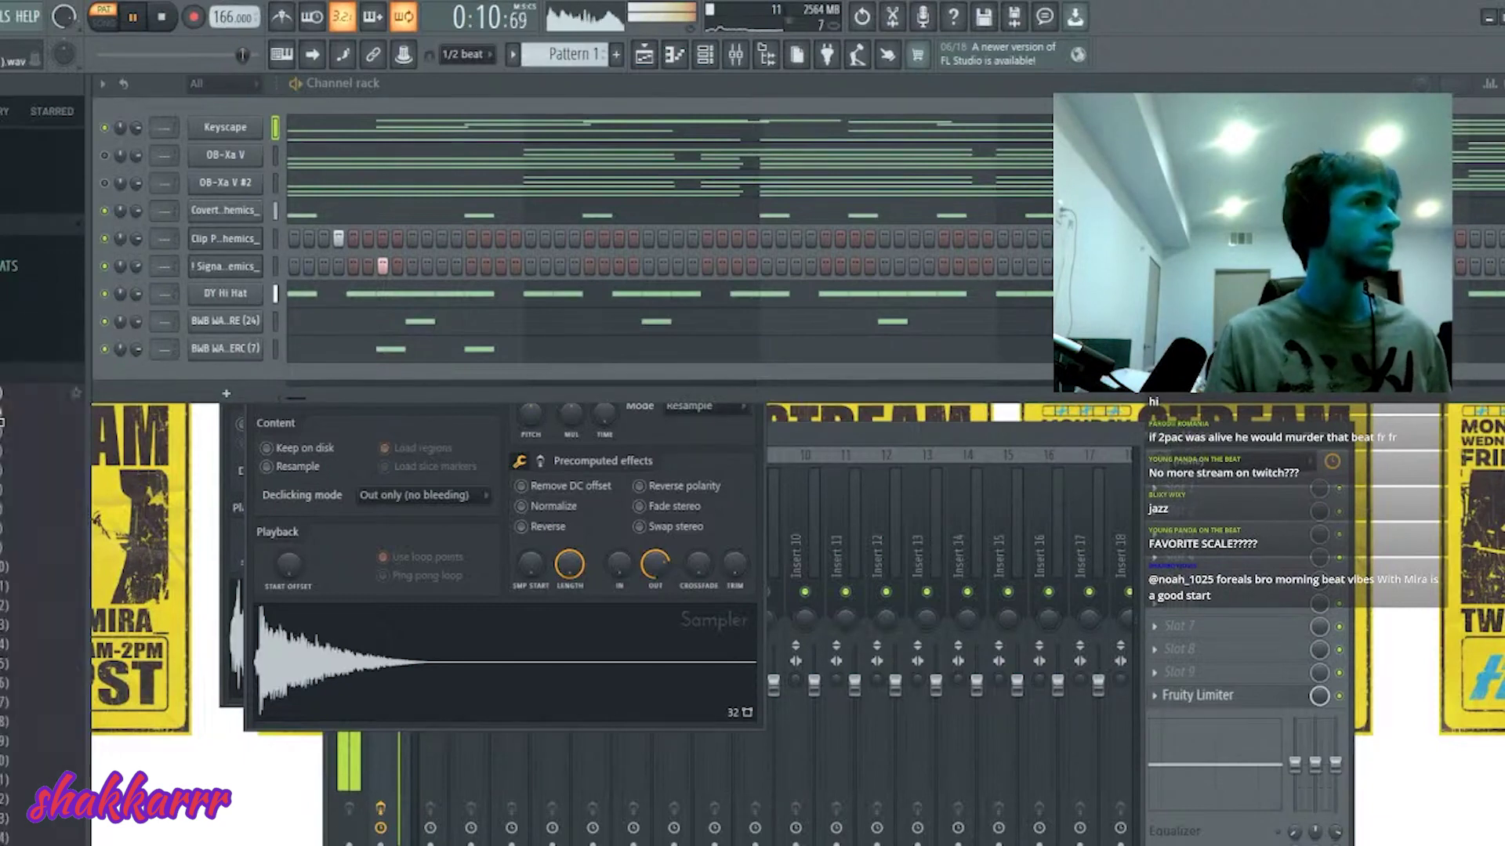
left_click(7, 379)
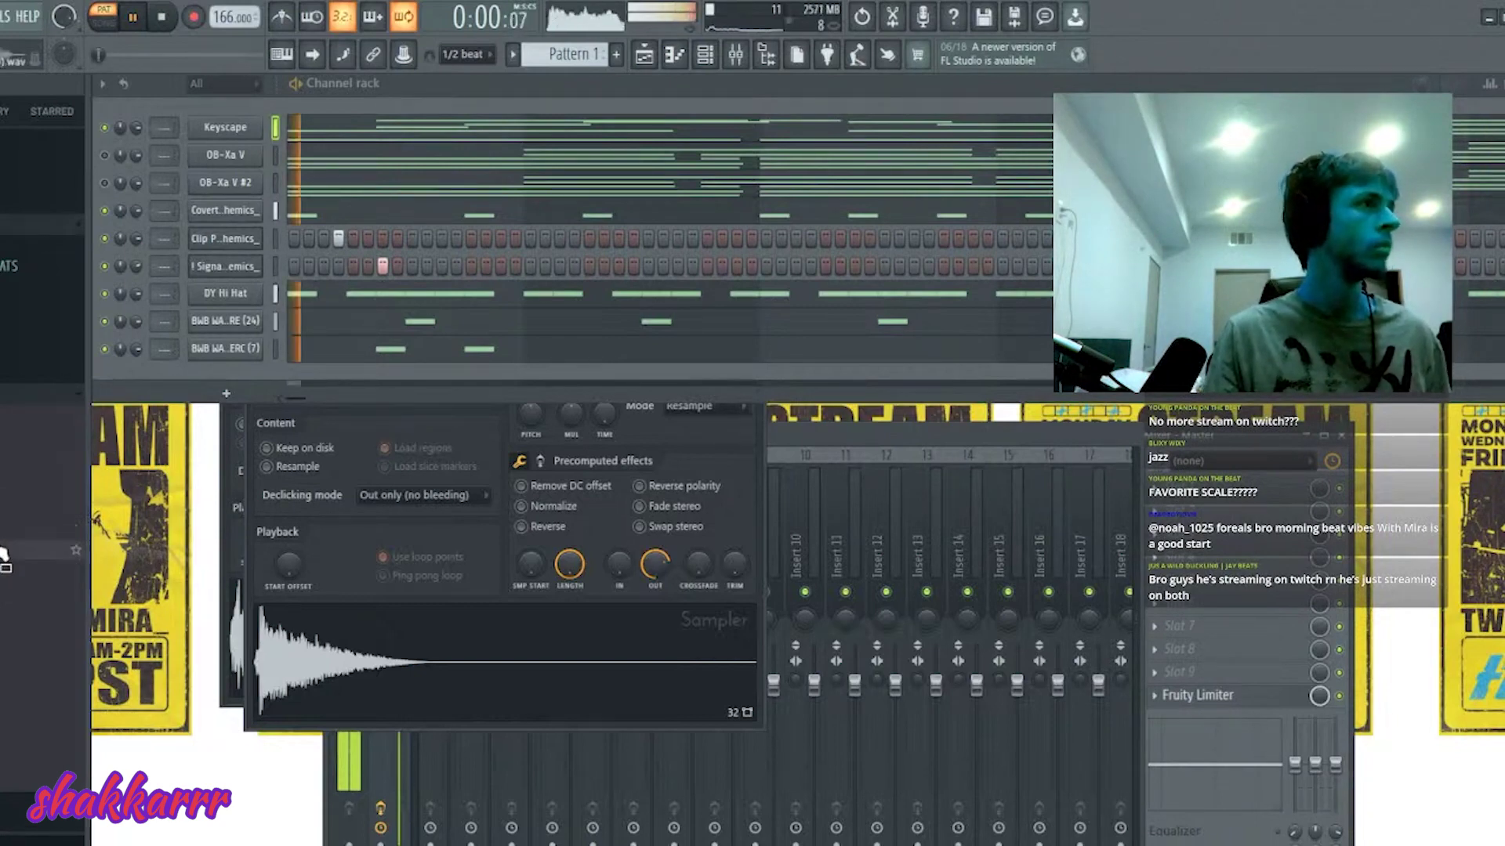
left_click_drag(4, 557, 231, 378)
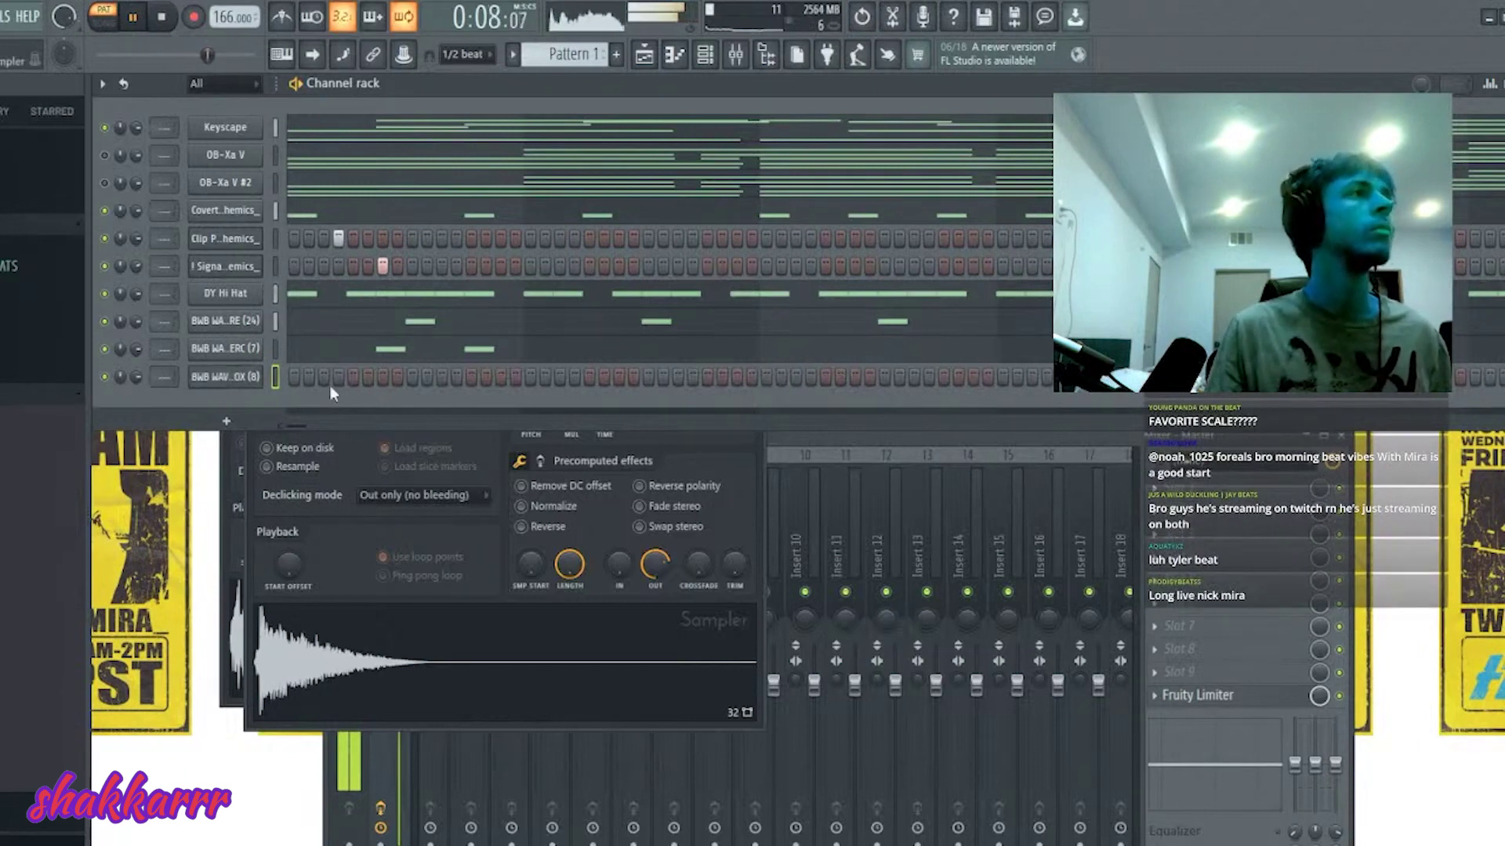
- Try a short G4 note for the vox sample at the start of bar 1
key("F7")
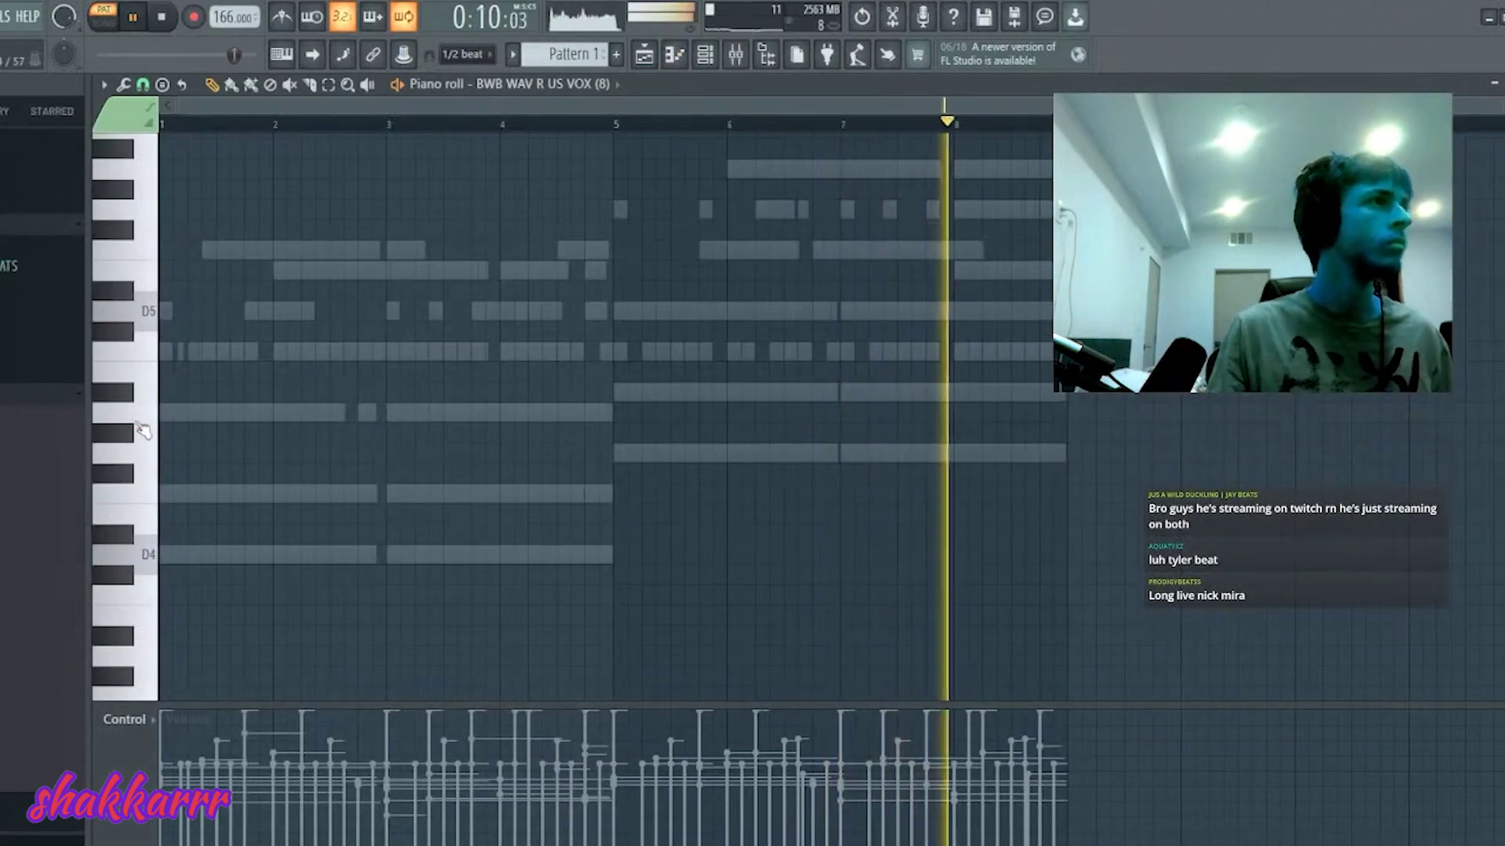
left_click(168, 453)
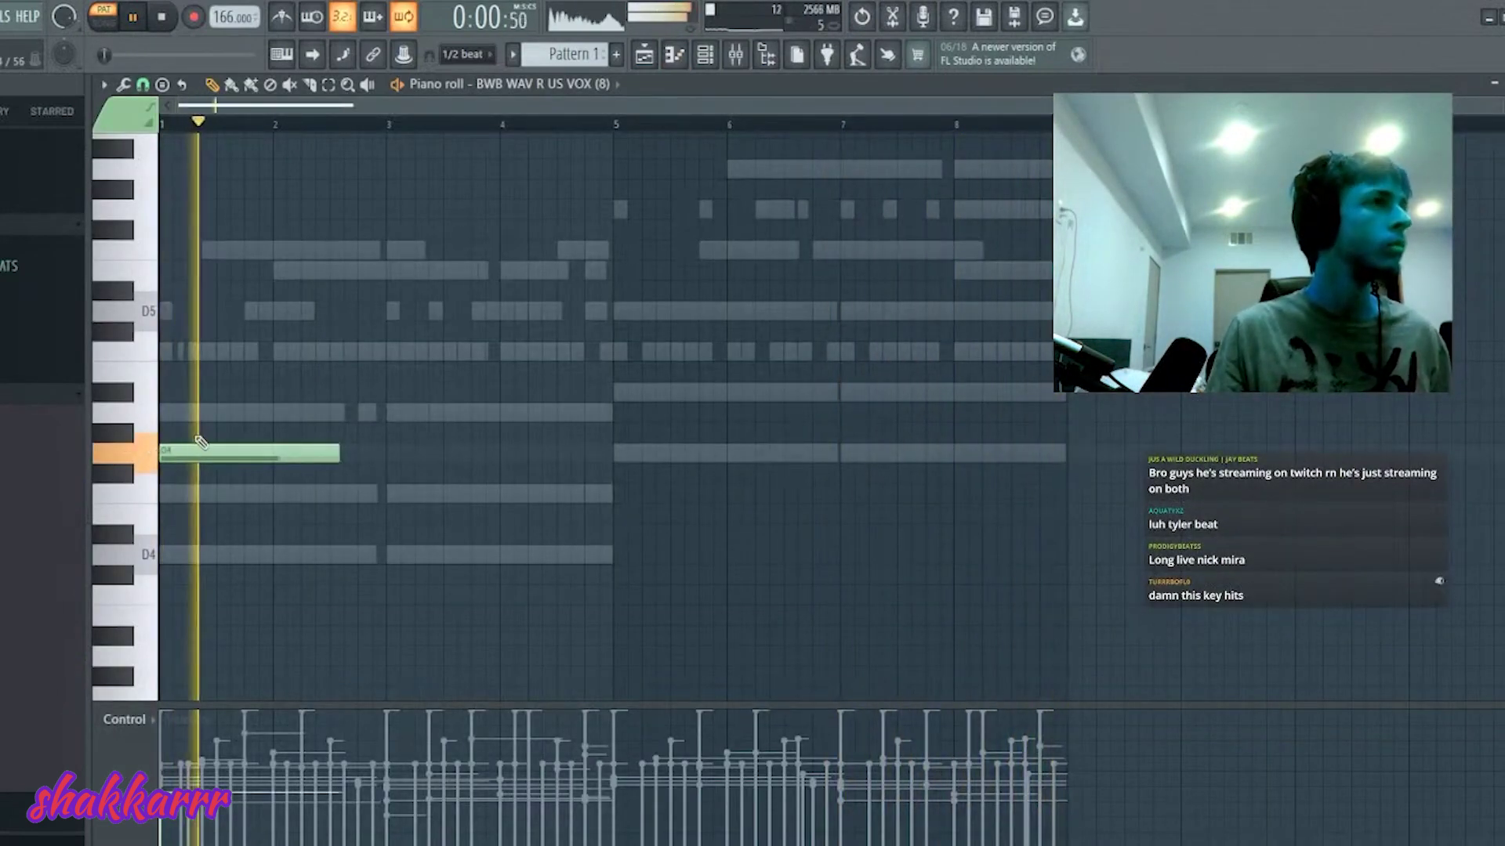
left_click_drag(340, 453, 185, 449)
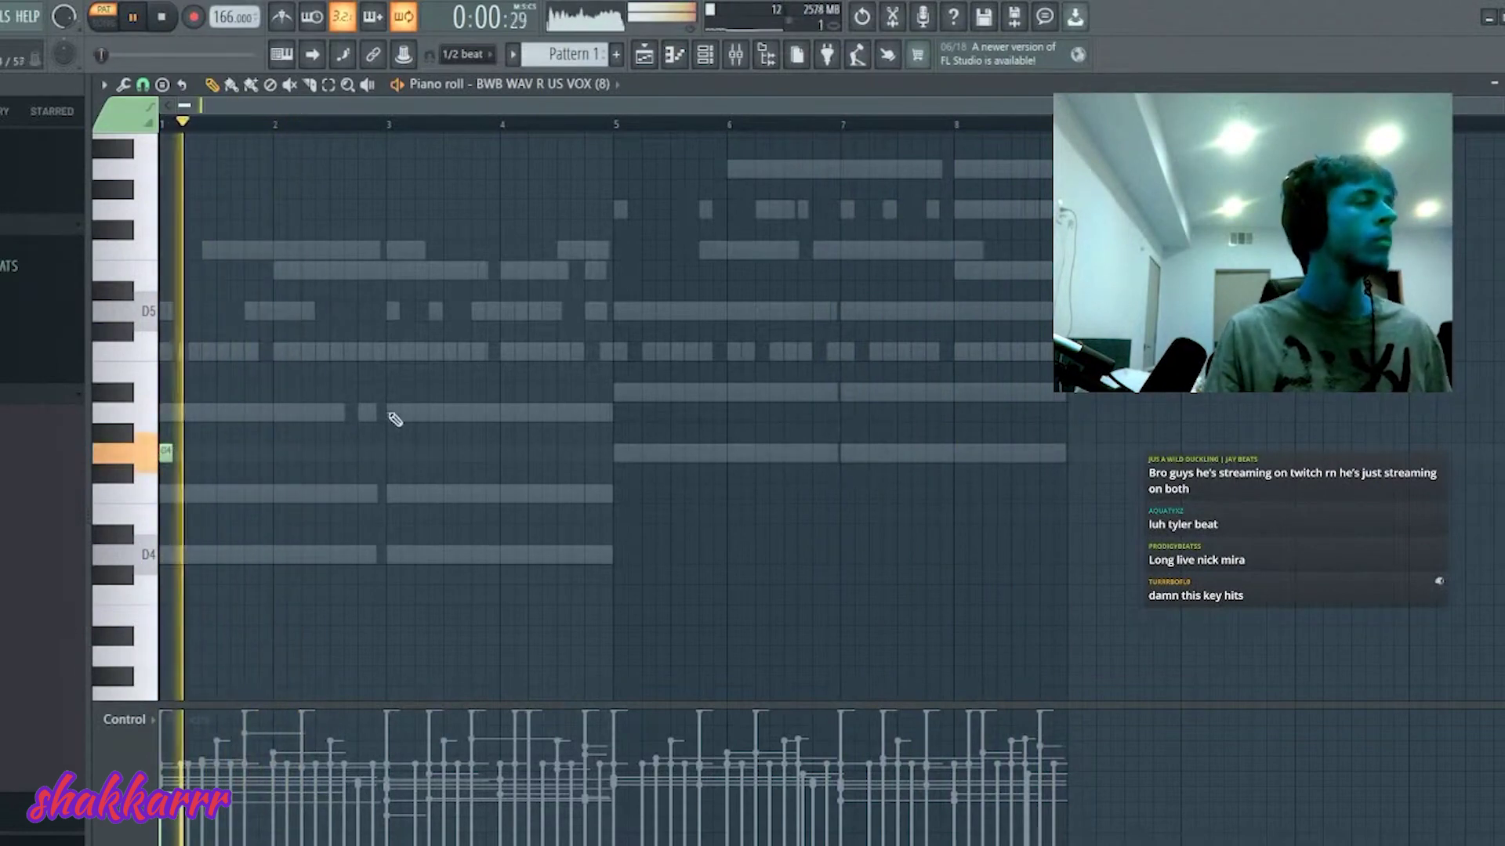
- Try adjusting the vox sample's length and moving its note to G3 at the start of bar 7
key("F7")
left_click(232, 377)
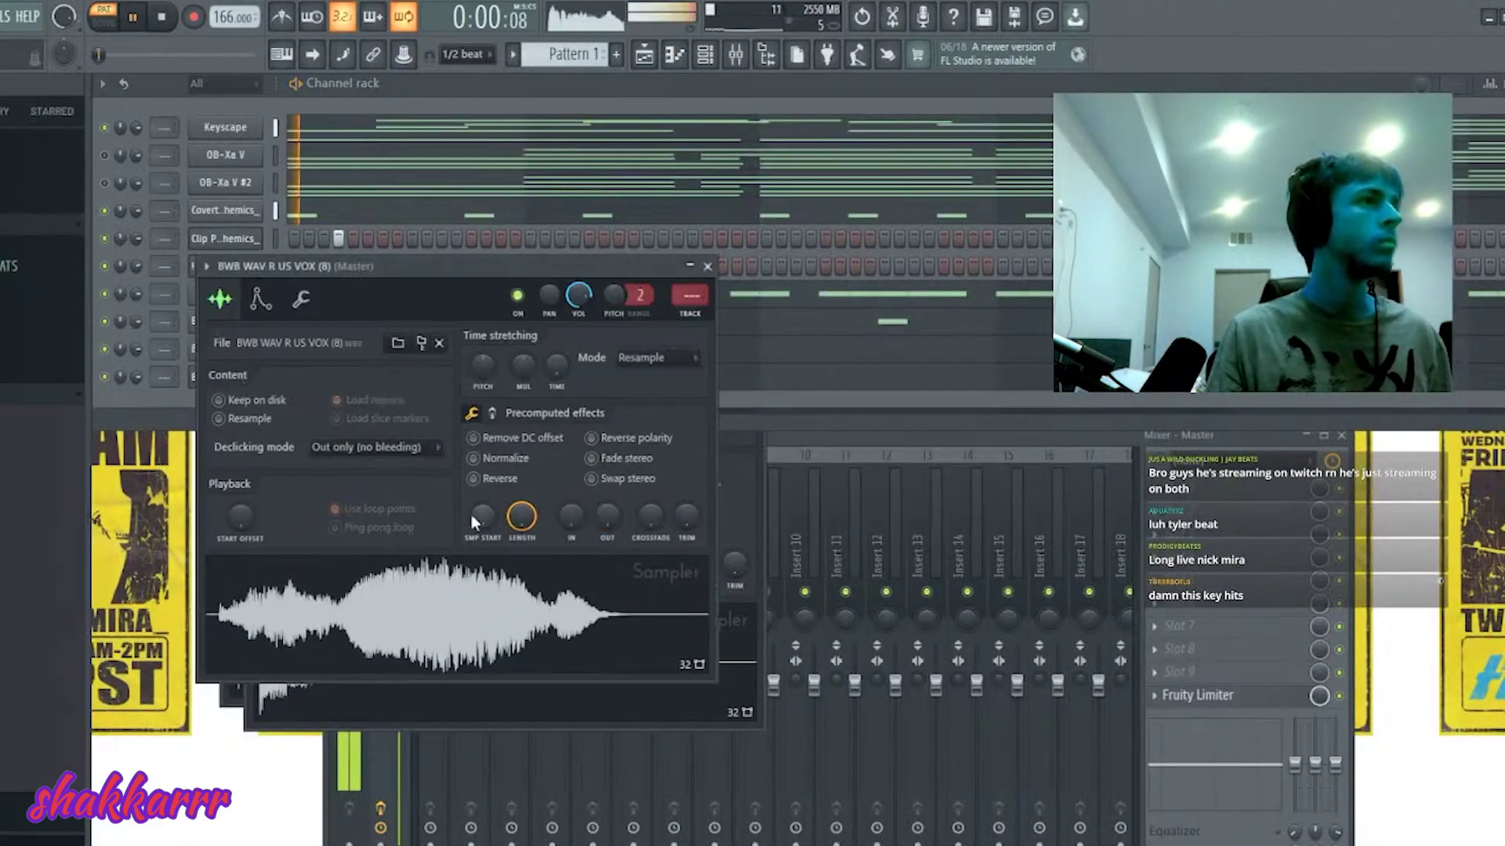
key("space")
left_click_drag(522, 517, 522, 510)
key("F7")
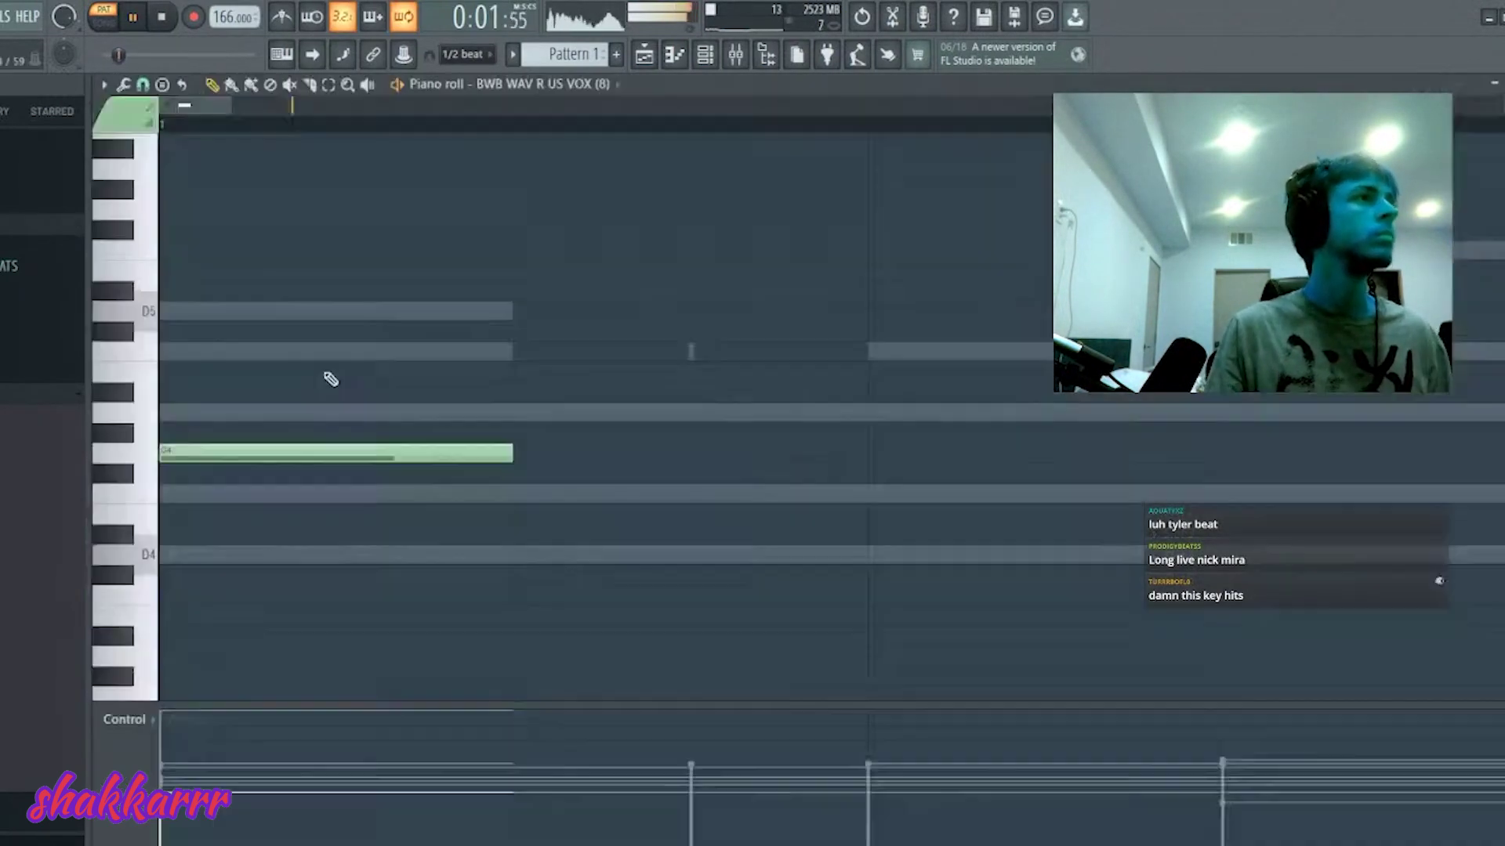
left_click_drag(168, 448, 864, 449)
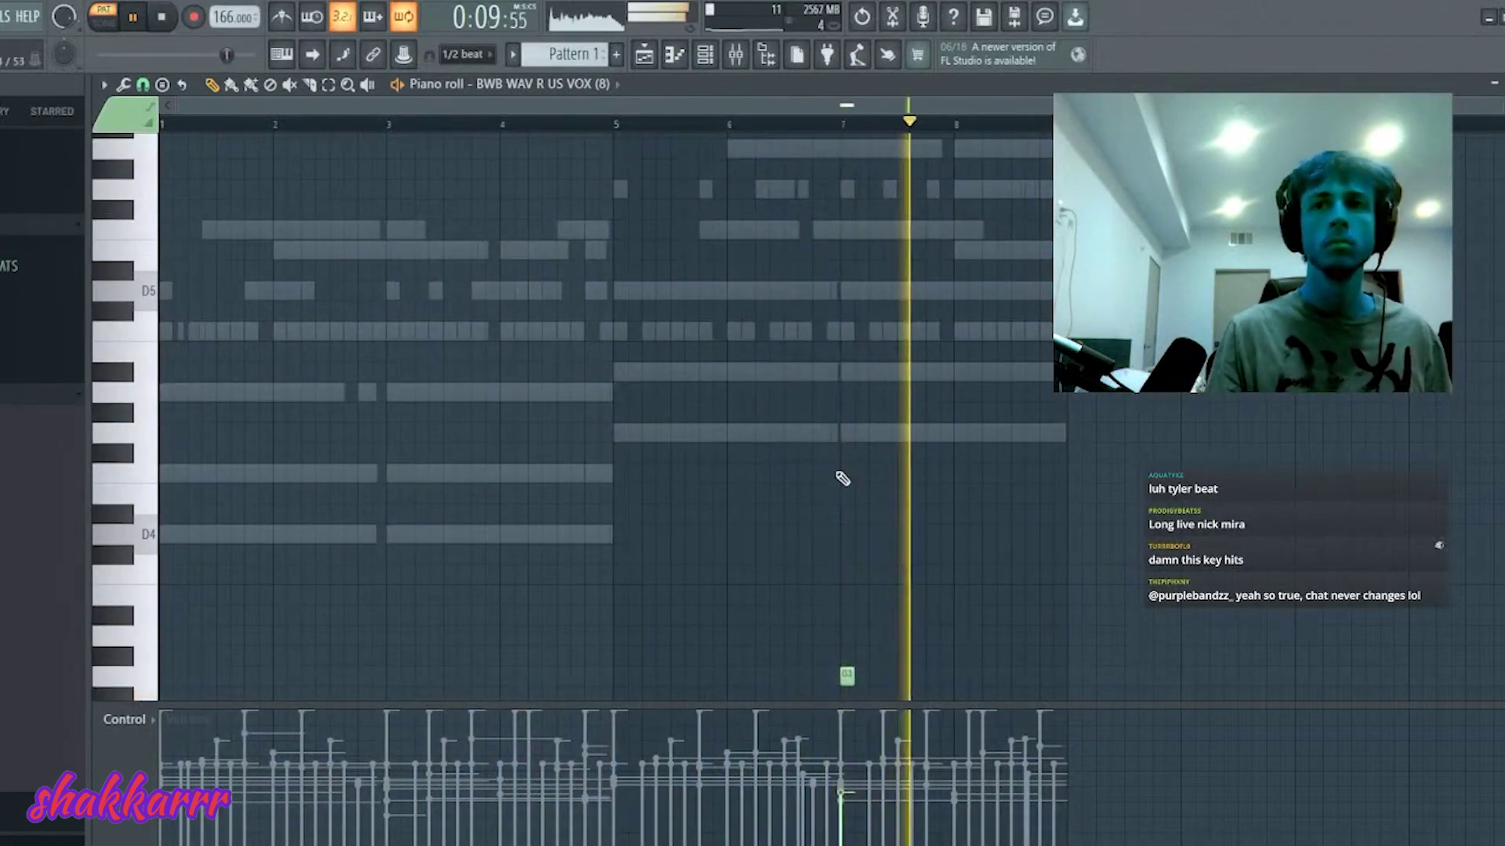
key("F7")
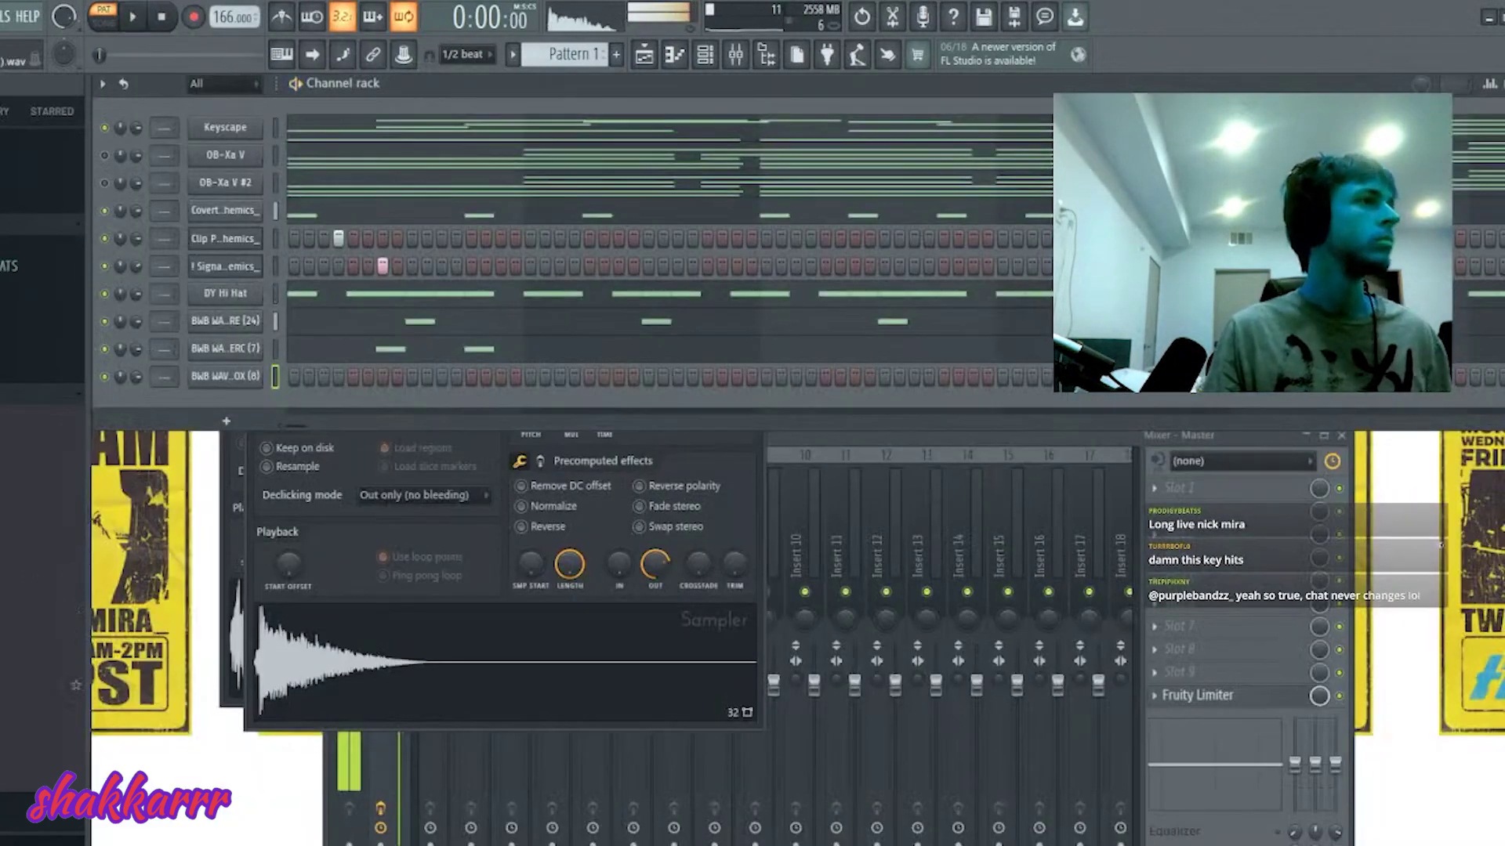
- Replace the vox channel's sample with BWB WAV R US SNARE (3)
key("space")
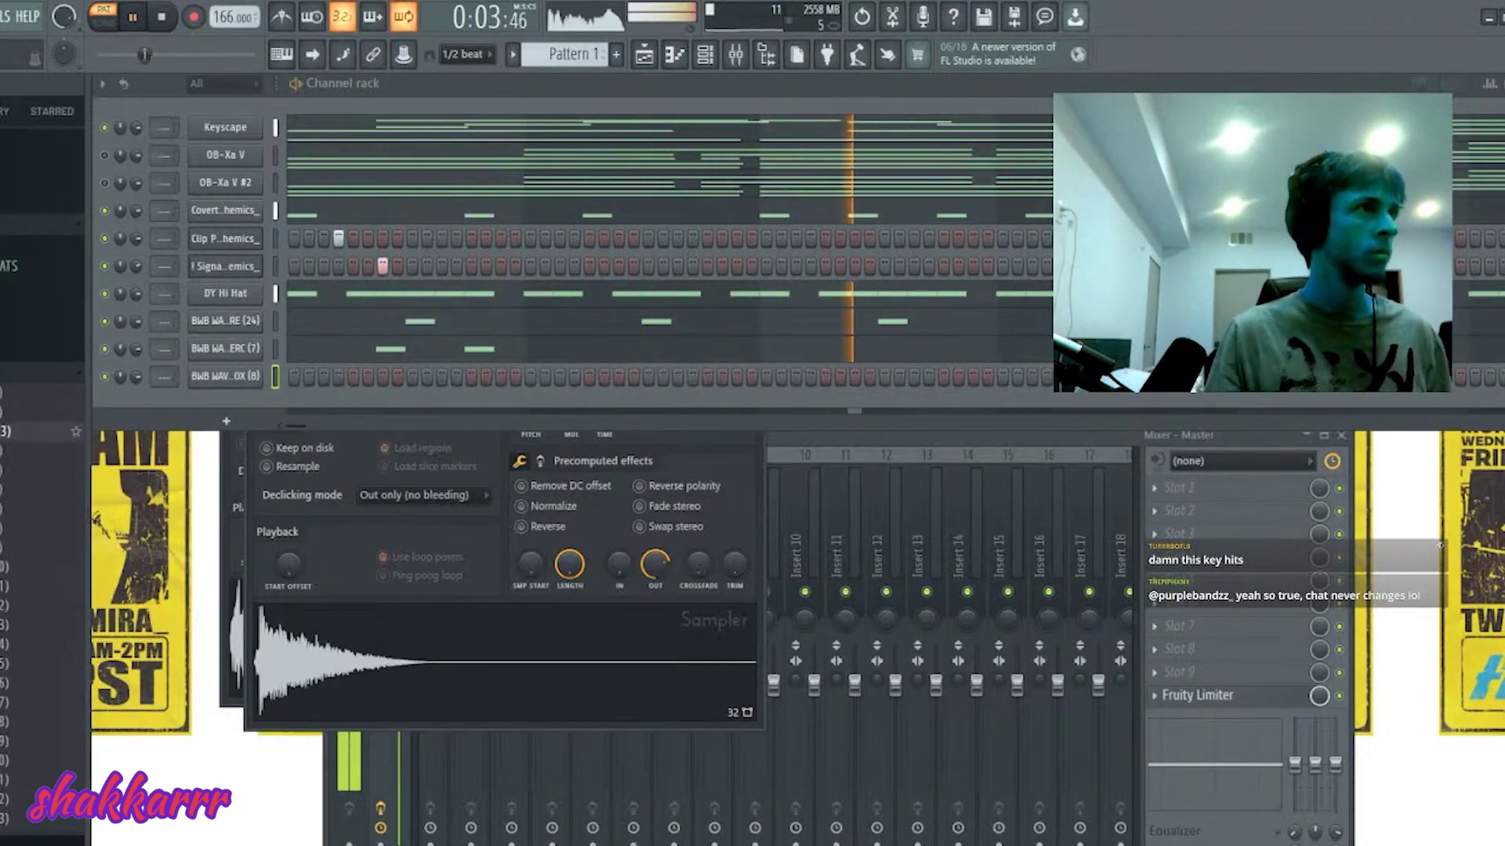
left_click_drag(215, 377, 216, 378)
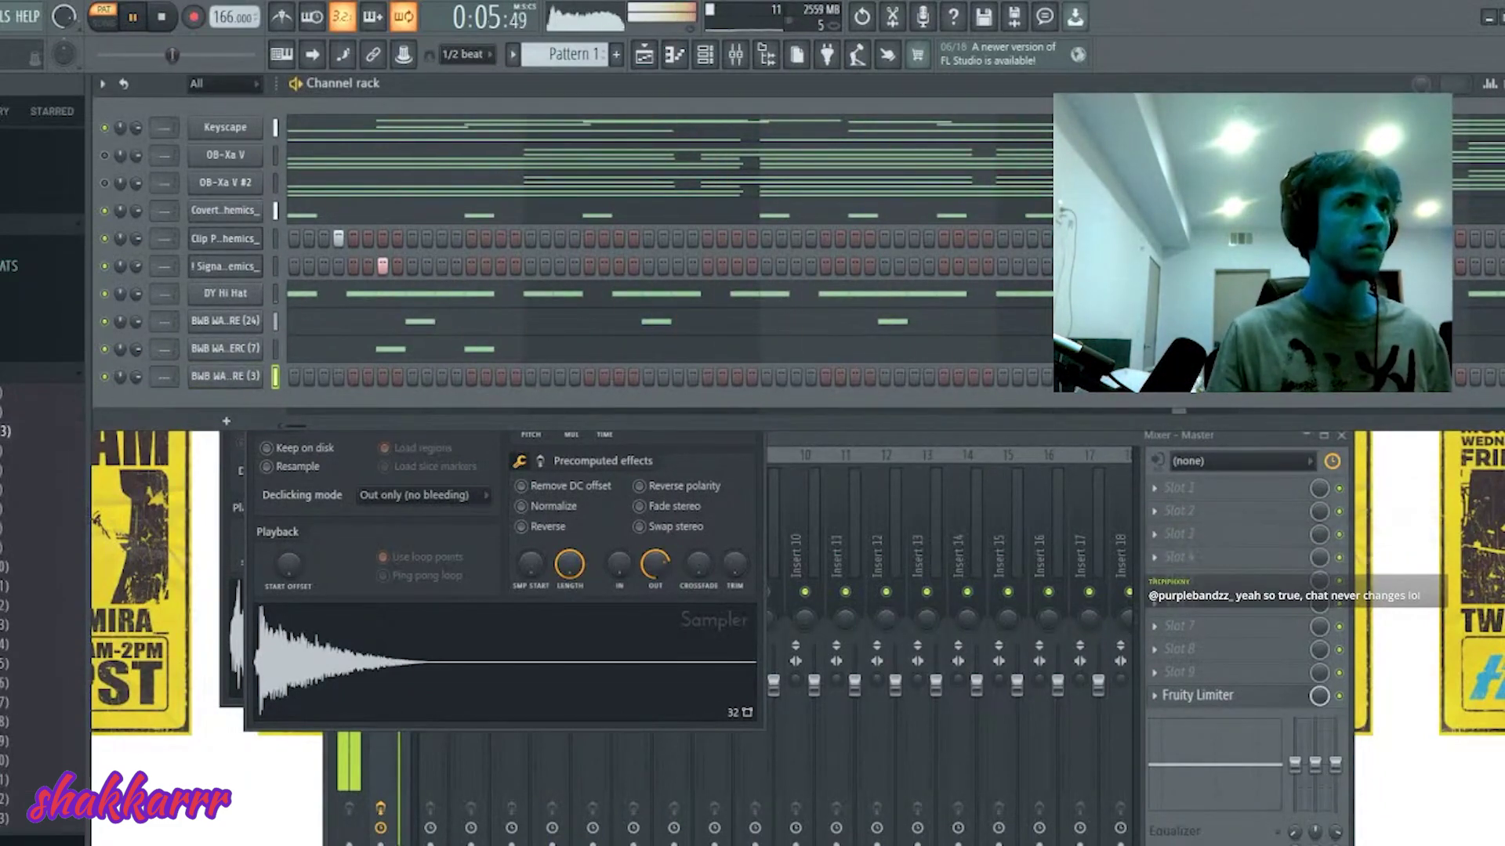
- Try BWB WAV R US SNARE (3) hits on steps 3, 7, 9, 15 and 19
left_click(383, 376)
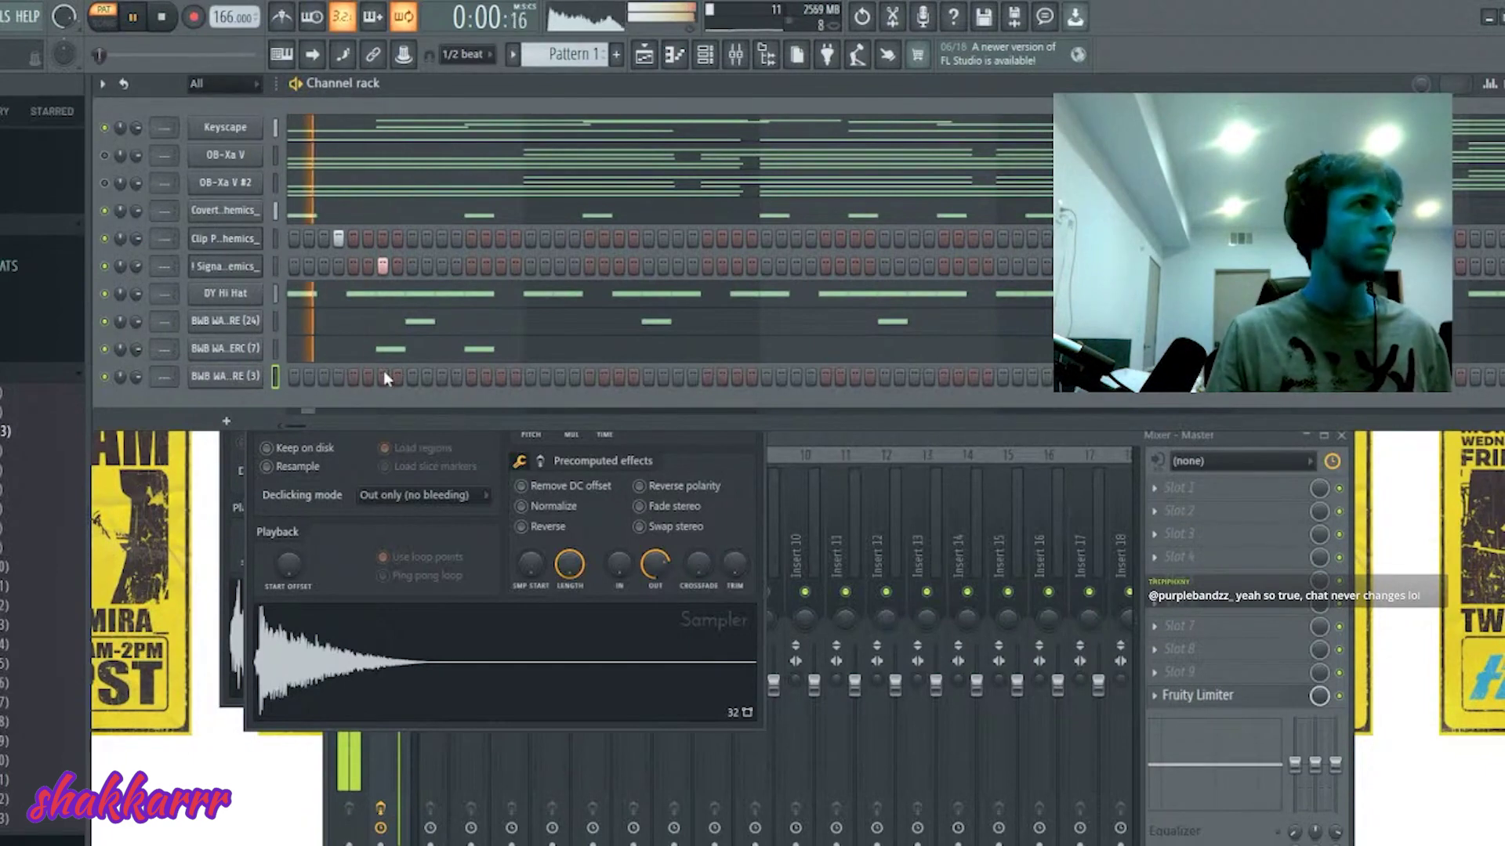
left_click(412, 376)
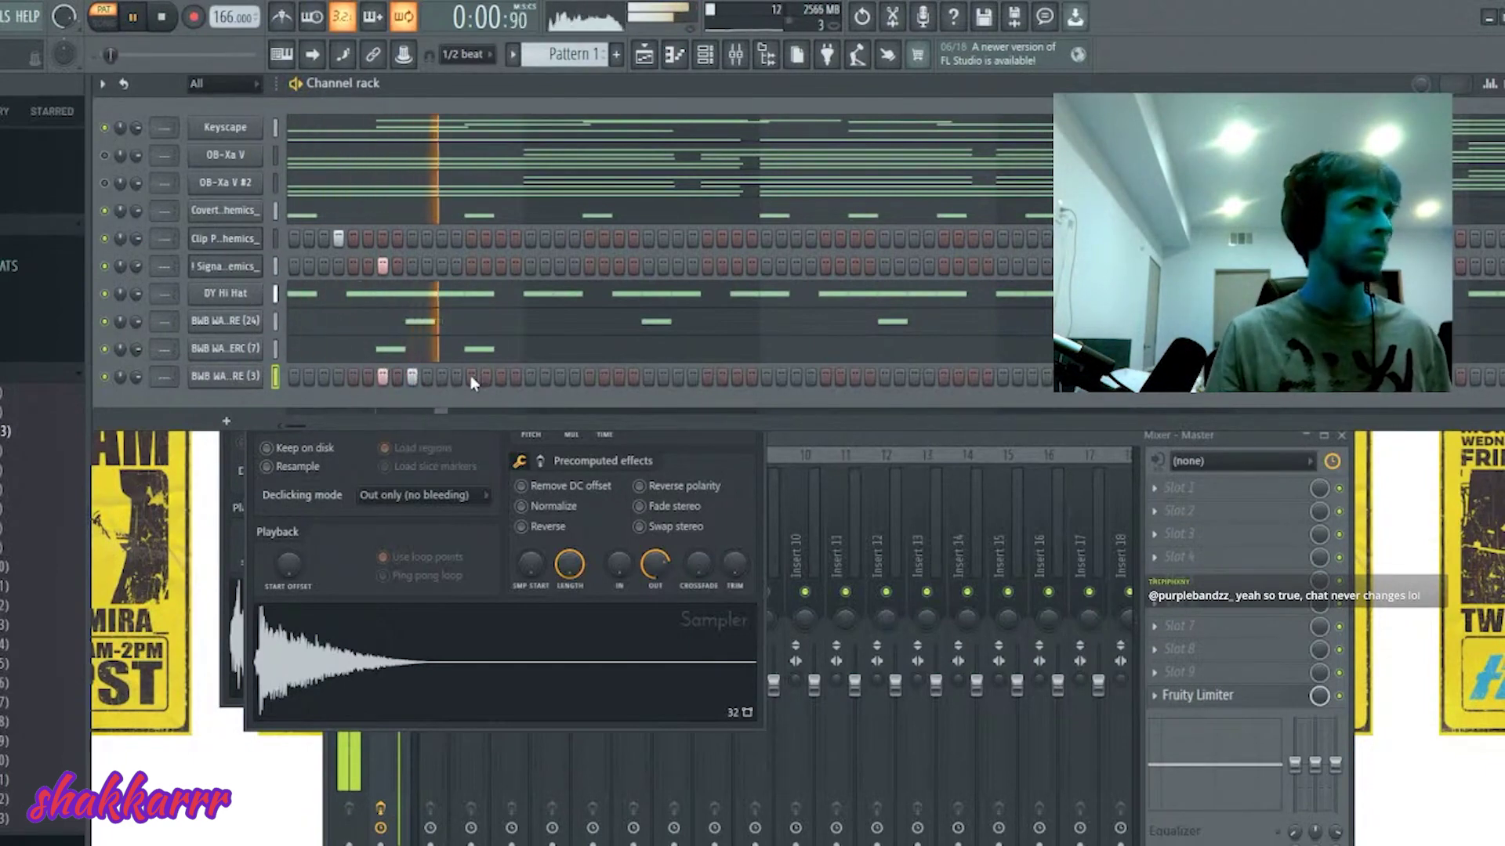
left_click(501, 377)
left_click(560, 377)
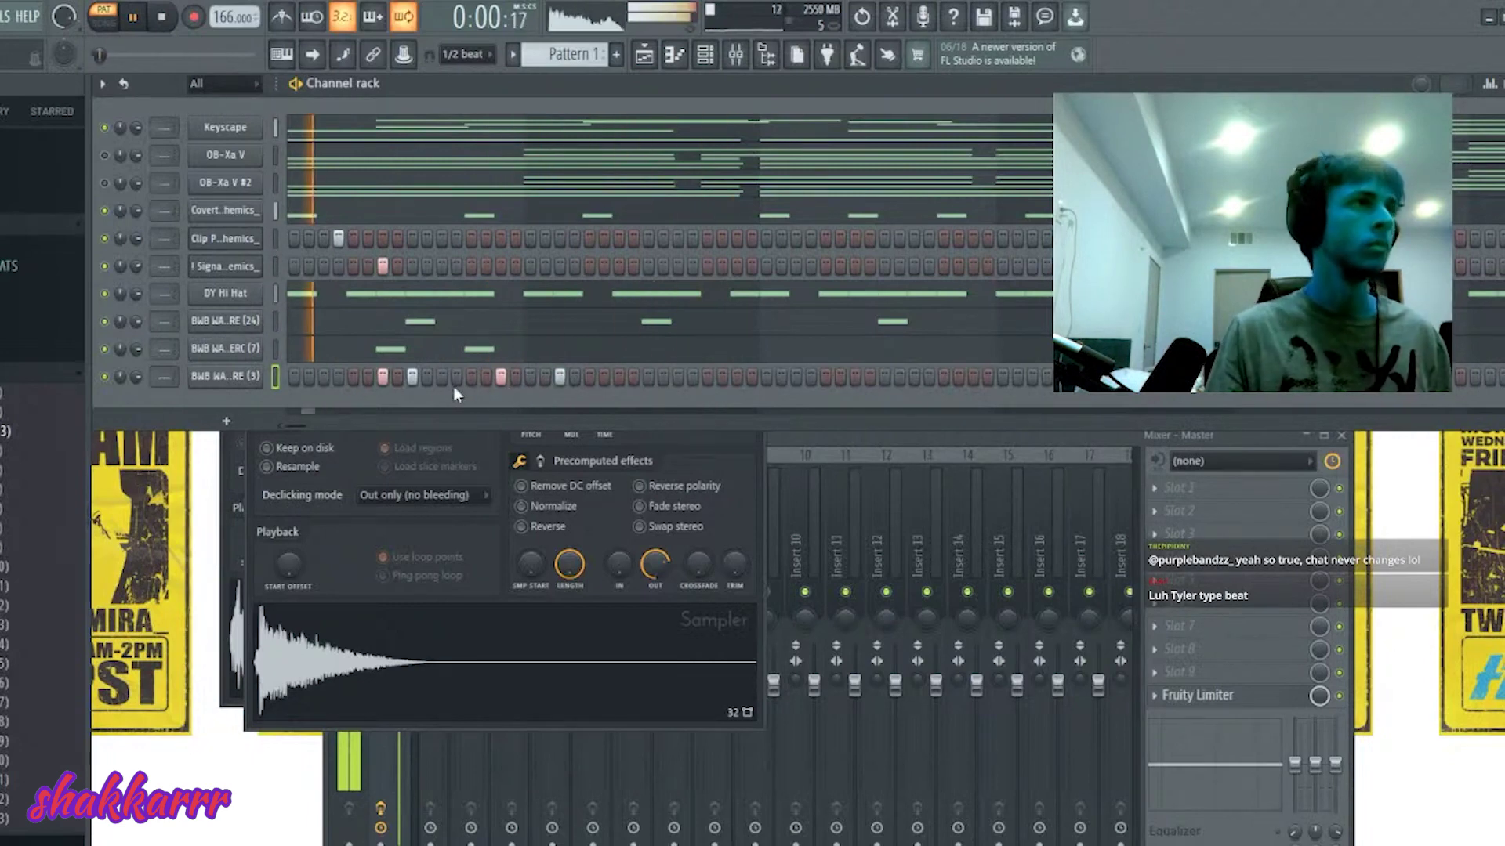
left_click(530, 377)
right_click(531, 377)
key("space")
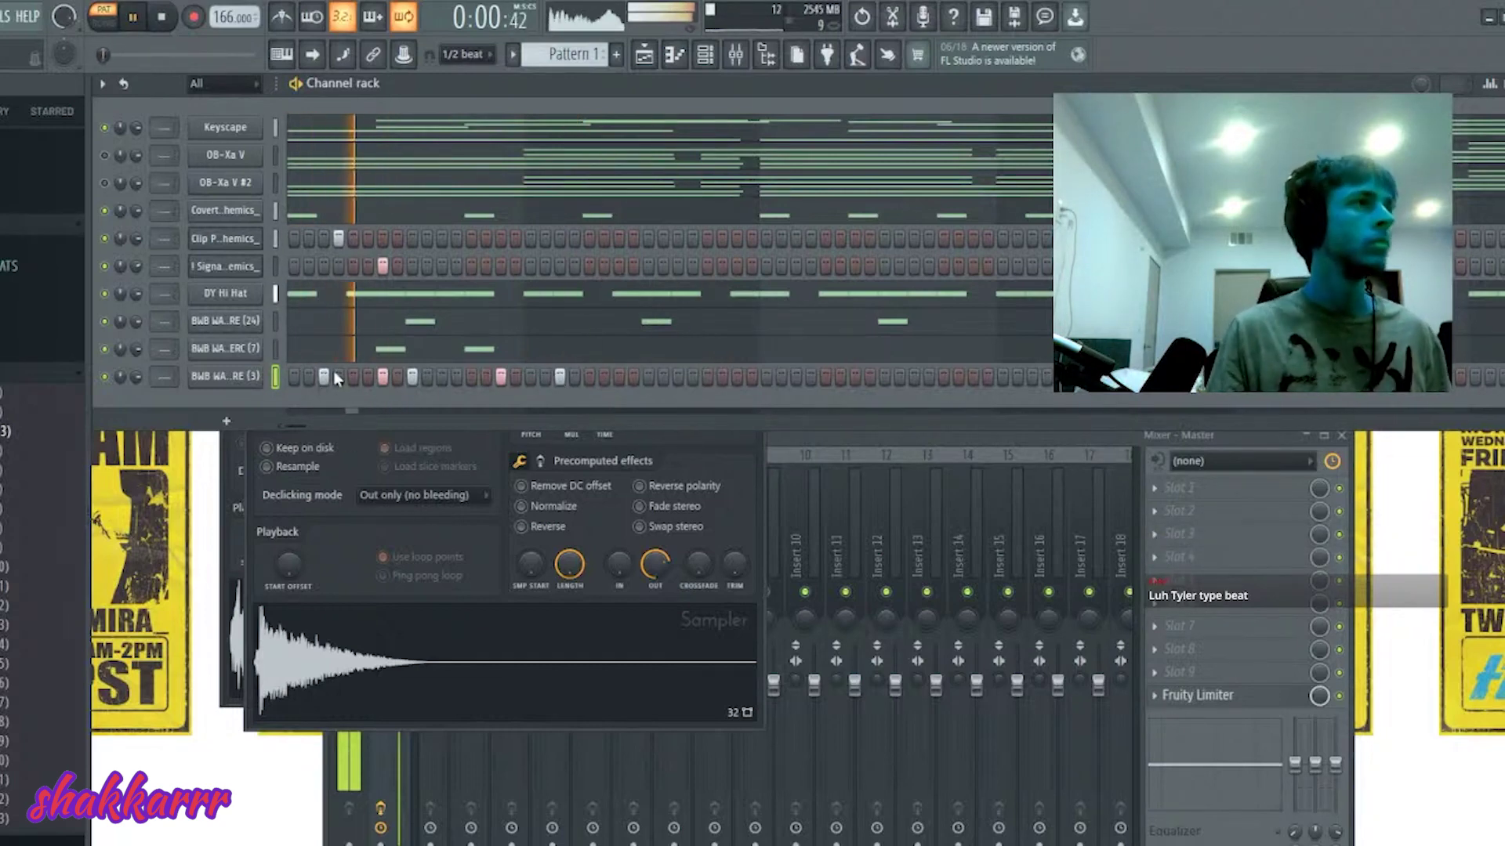
key("space")
right_click(501, 377)
right_click(560, 377)
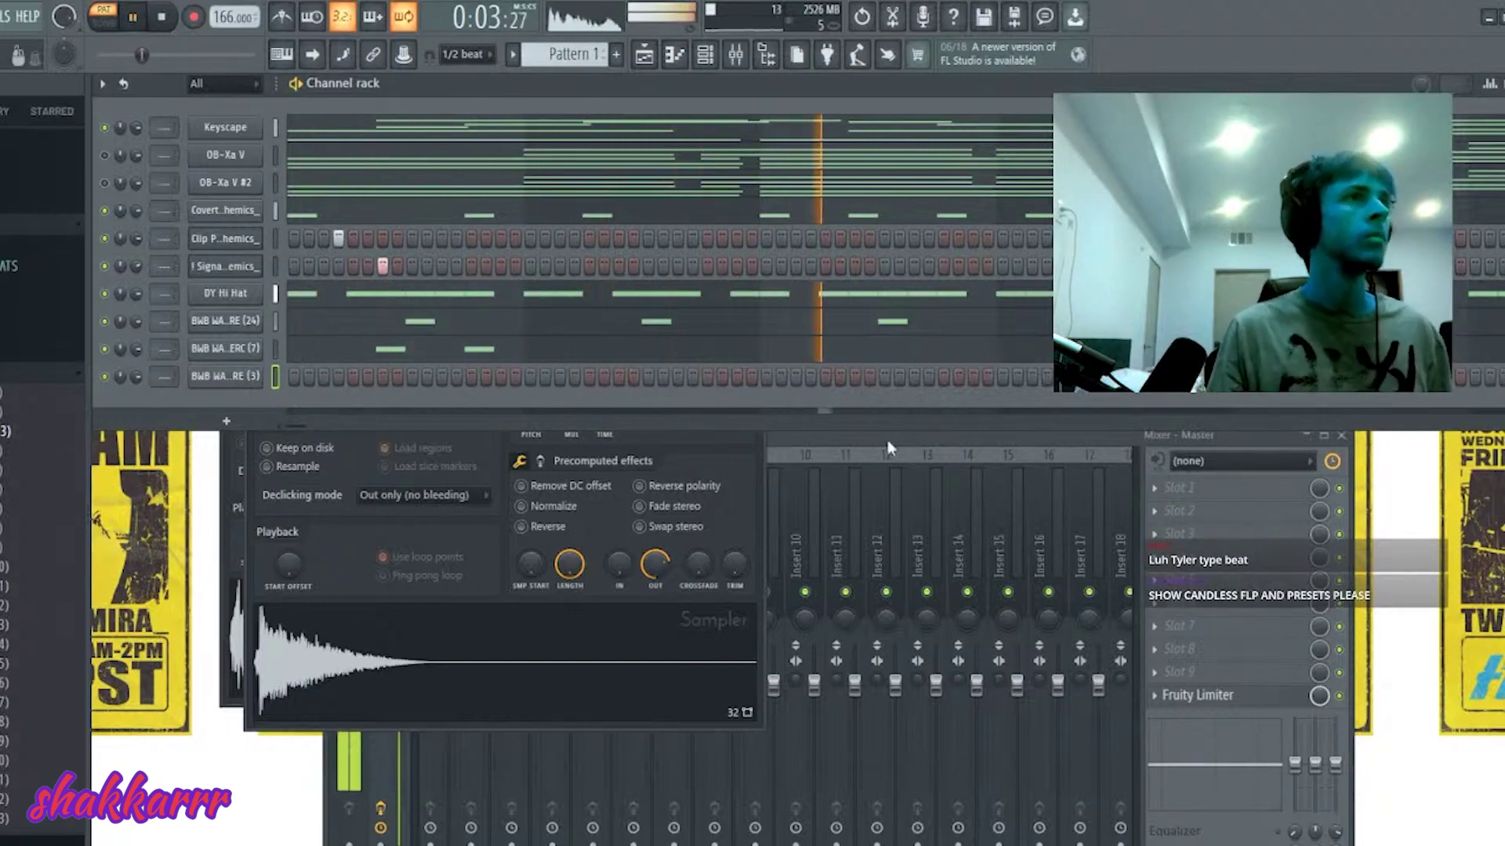
- Place SNARE (3) hits on steps 33, 37 and 39, and lower the middle hit's velocity
left_click(767, 377)
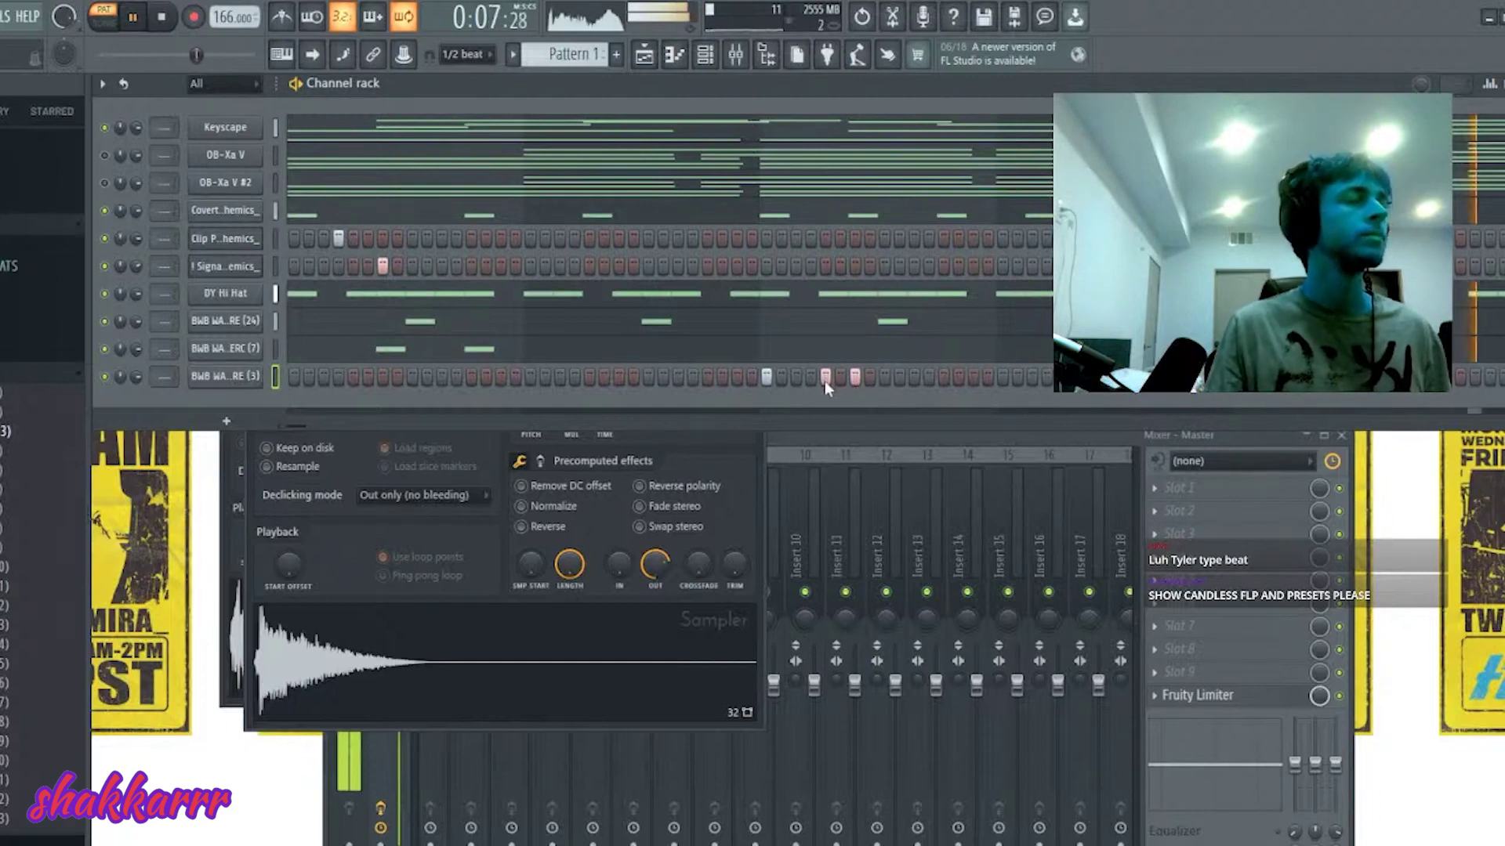
left_click(1490, 85)
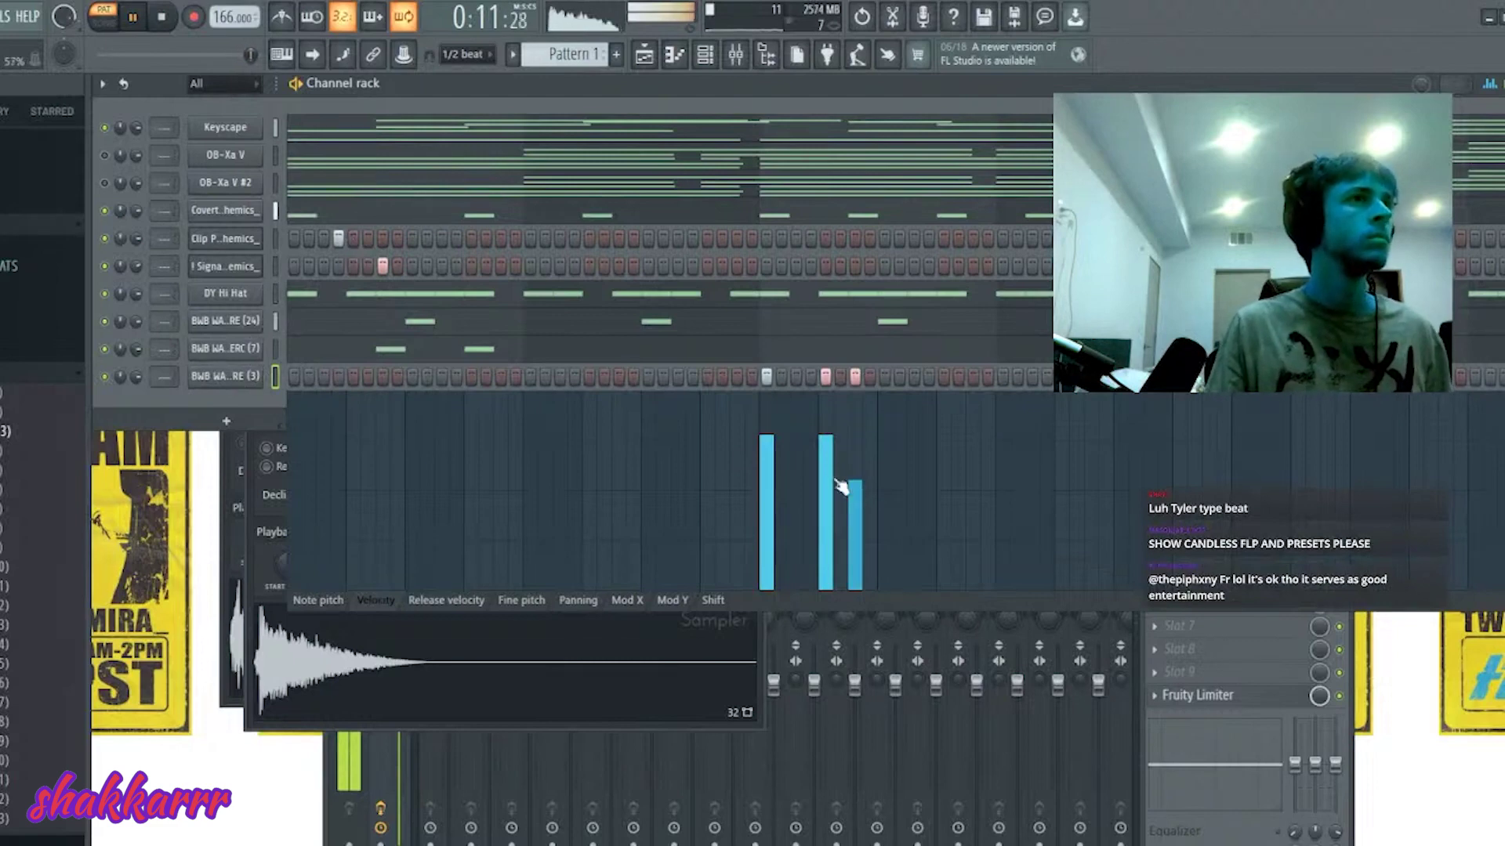
left_click_drag(857, 455, 857, 443)
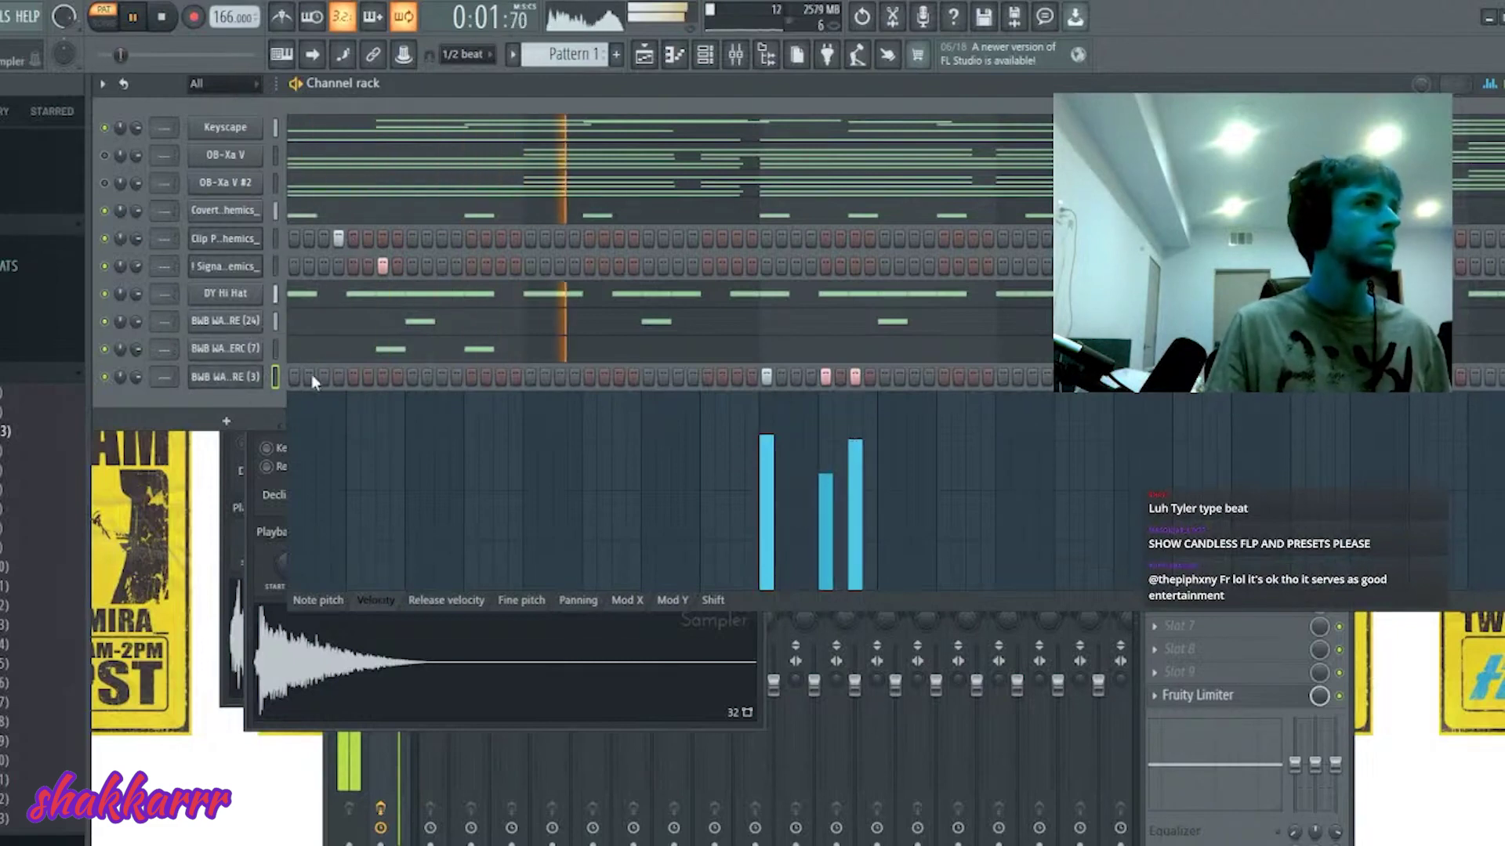
- Copy bar 3's SNARE (3) hits to bar 7 and delete the middle hit of both groups
key("F7")
left_click_drag(393, 330, 850, 330)
left_click(845, 328)
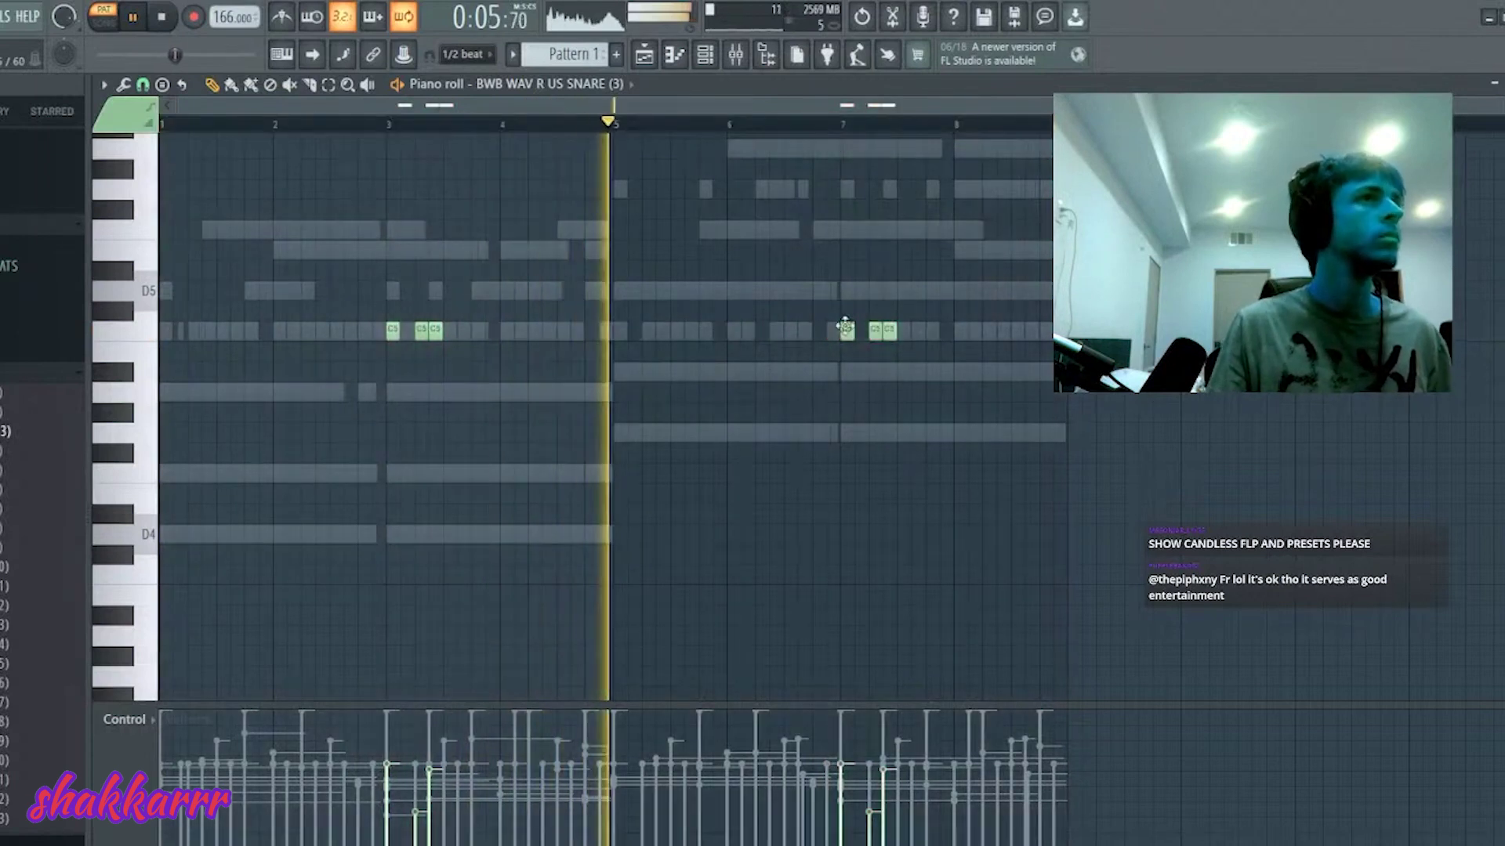
right_click(875, 329)
right_click(421, 329)
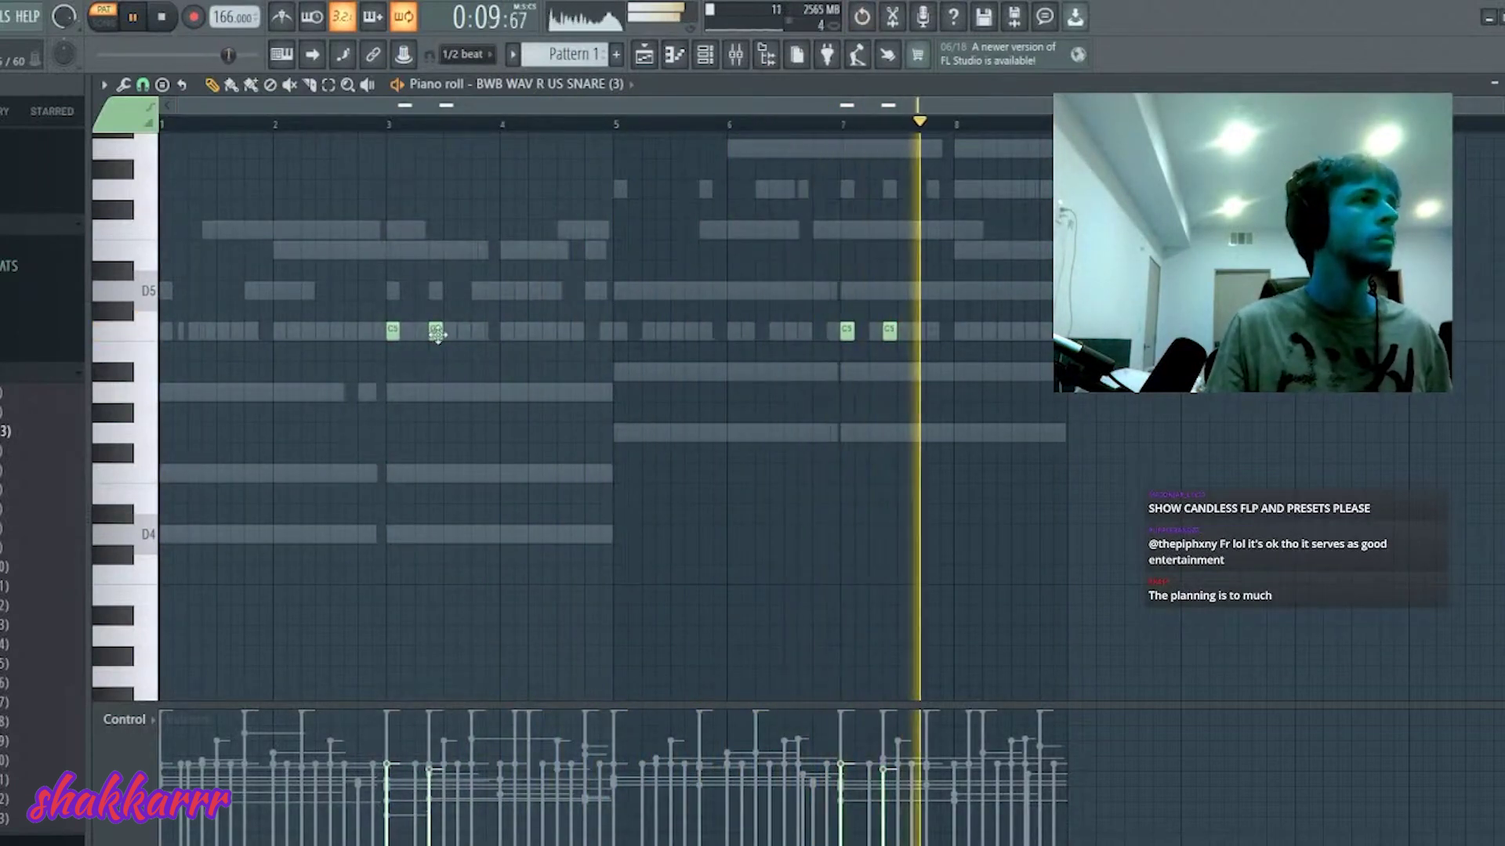
key("F7")
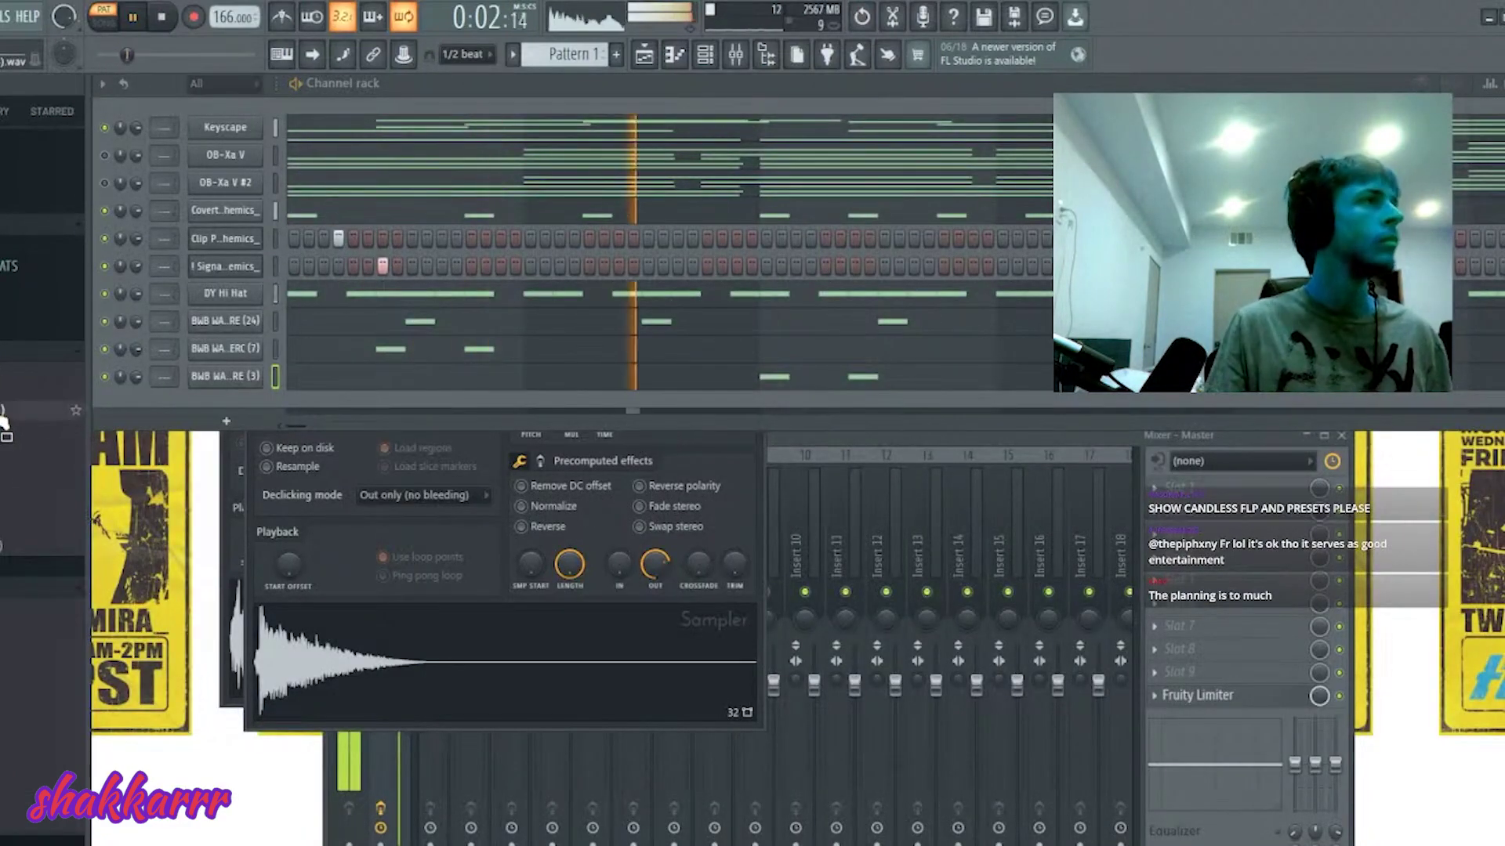
- Add BWB WAV R US SNAP (2) as a new channel and place C5 notes on bar 7's fourth beat and half a beat into bar 8
left_click_drag(299, 393, 228, 392)
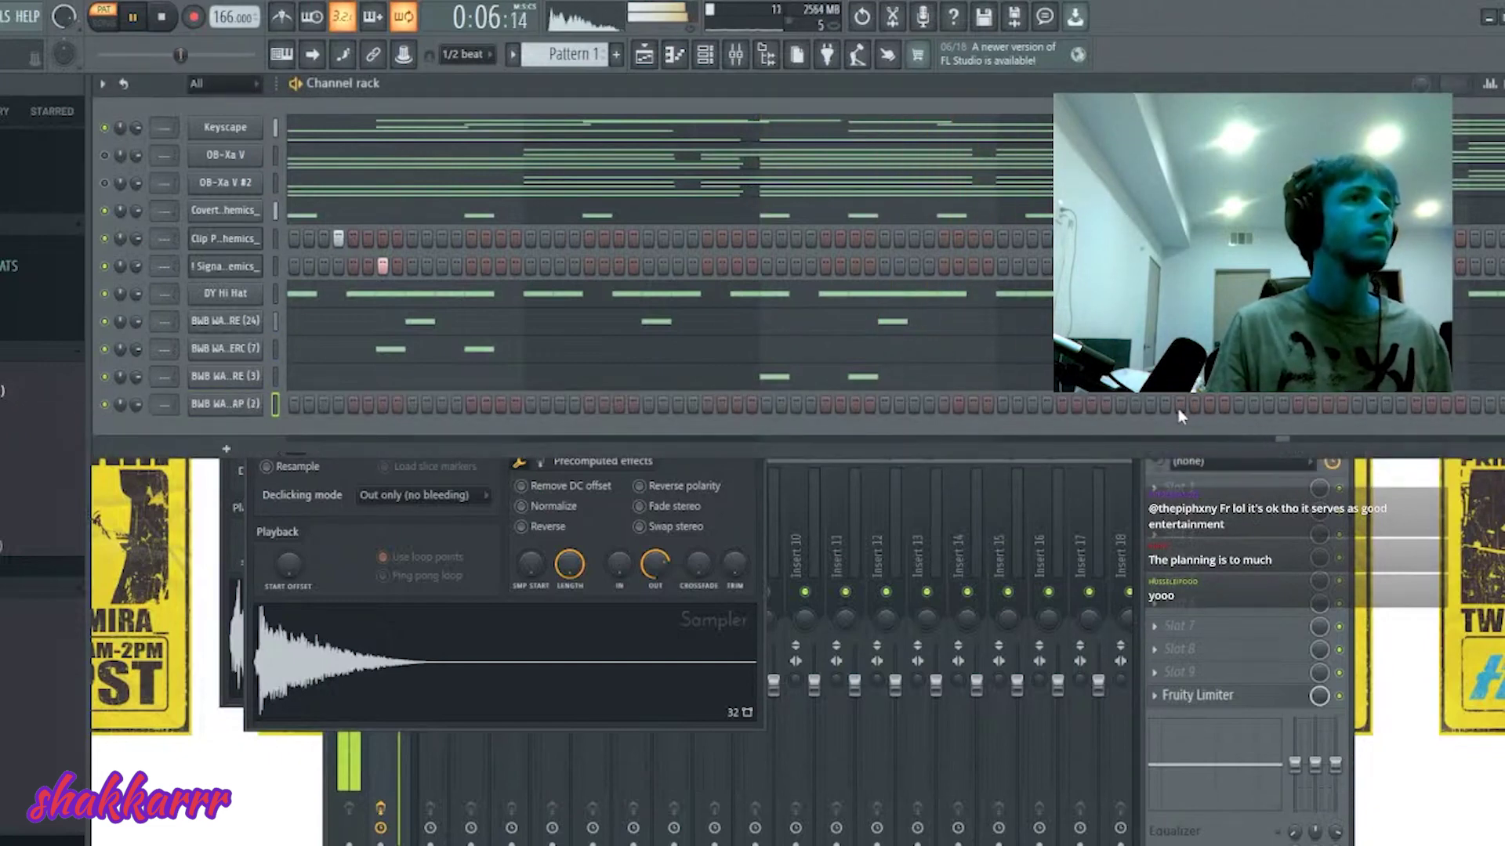
key("F7")
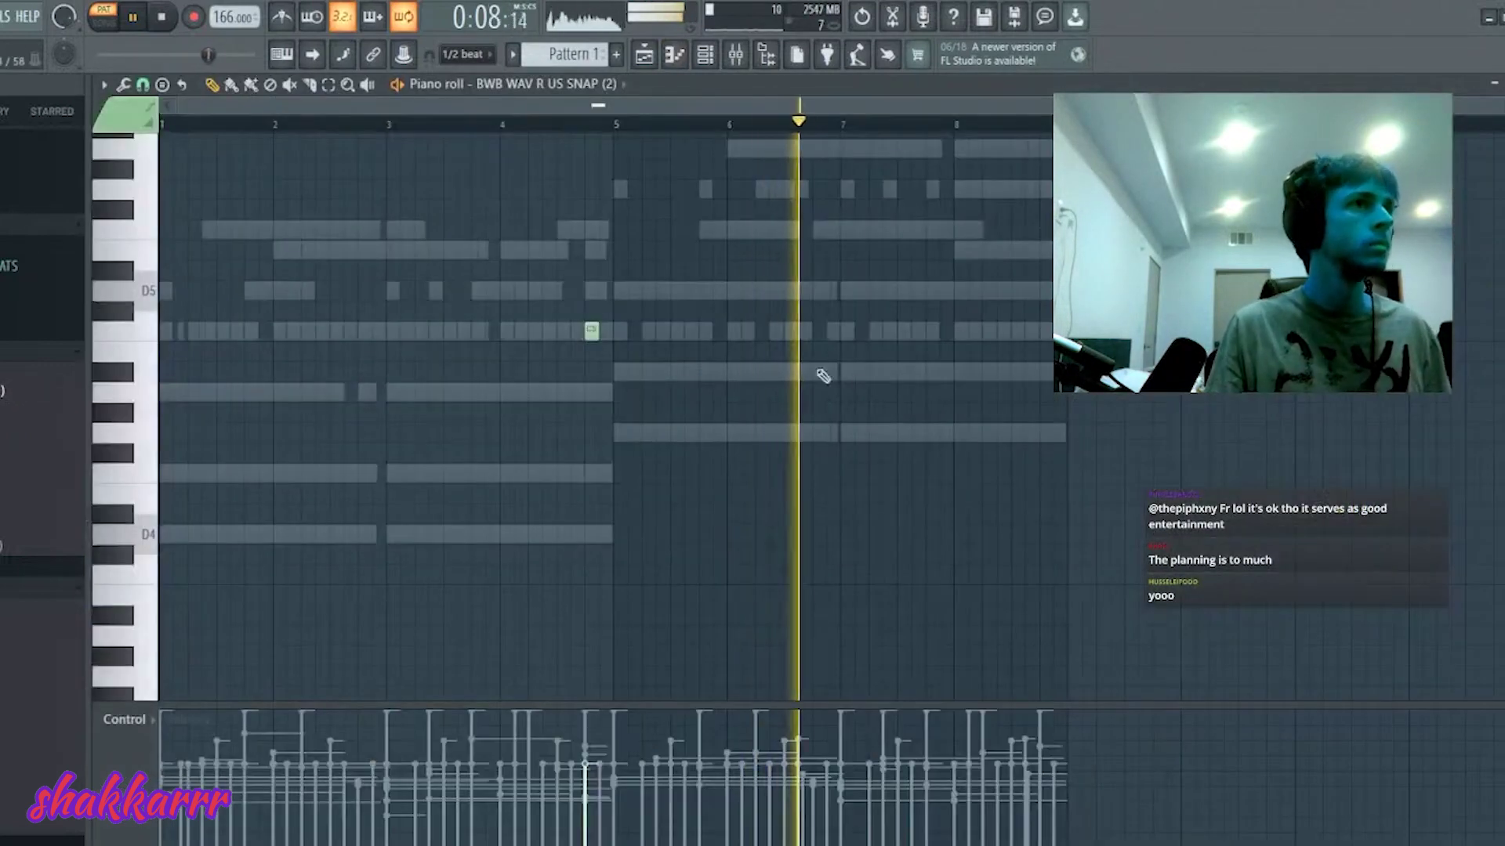
left_click(932, 330)
key("space")
key("space")
left_click(838, 124)
key("space")
key("space")
right_click(930, 332)
left_click(932, 330)
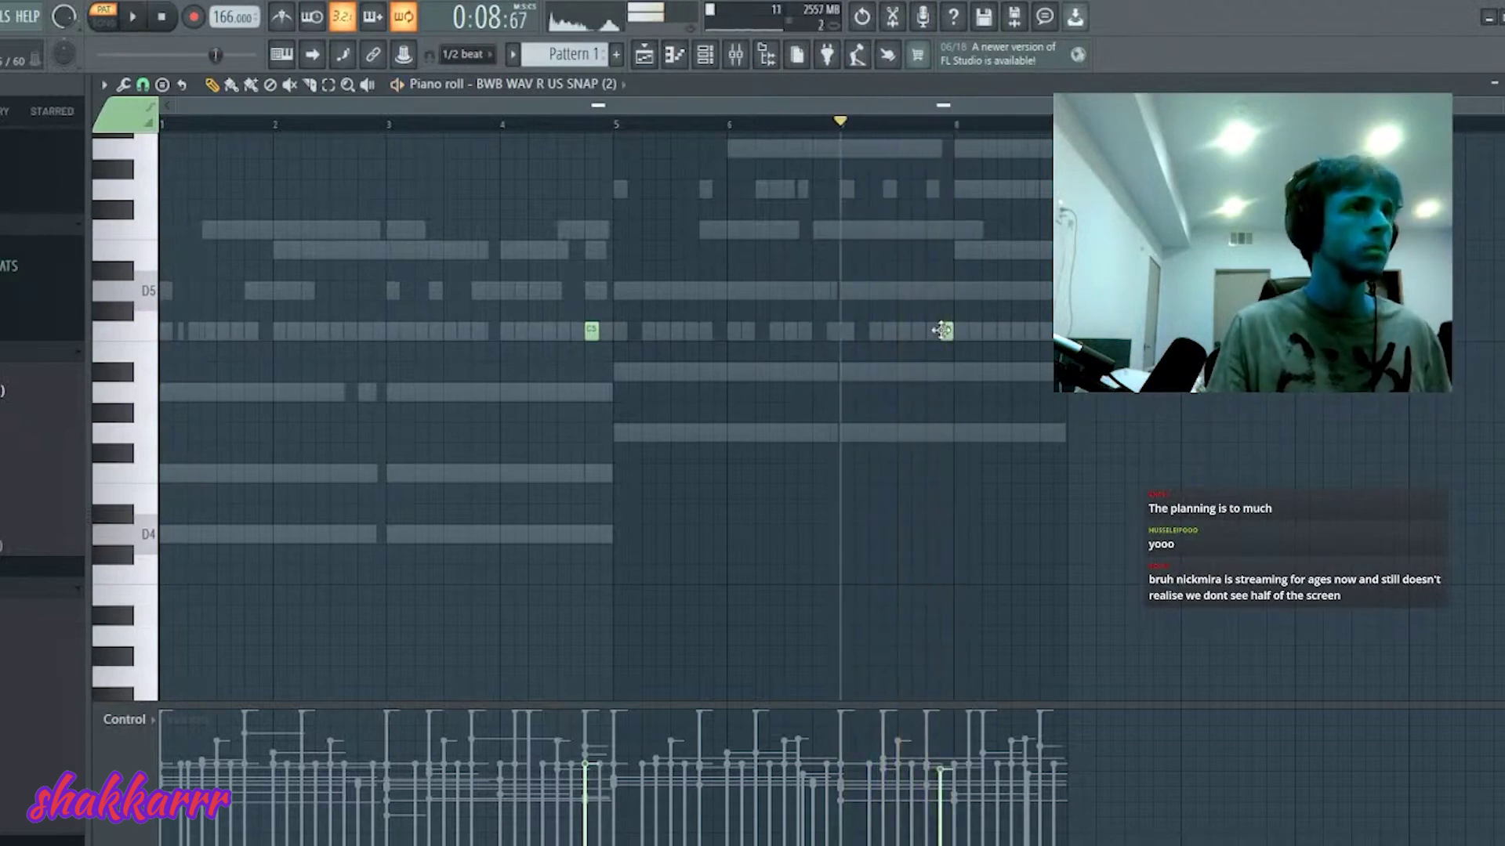
left_click(974, 330)
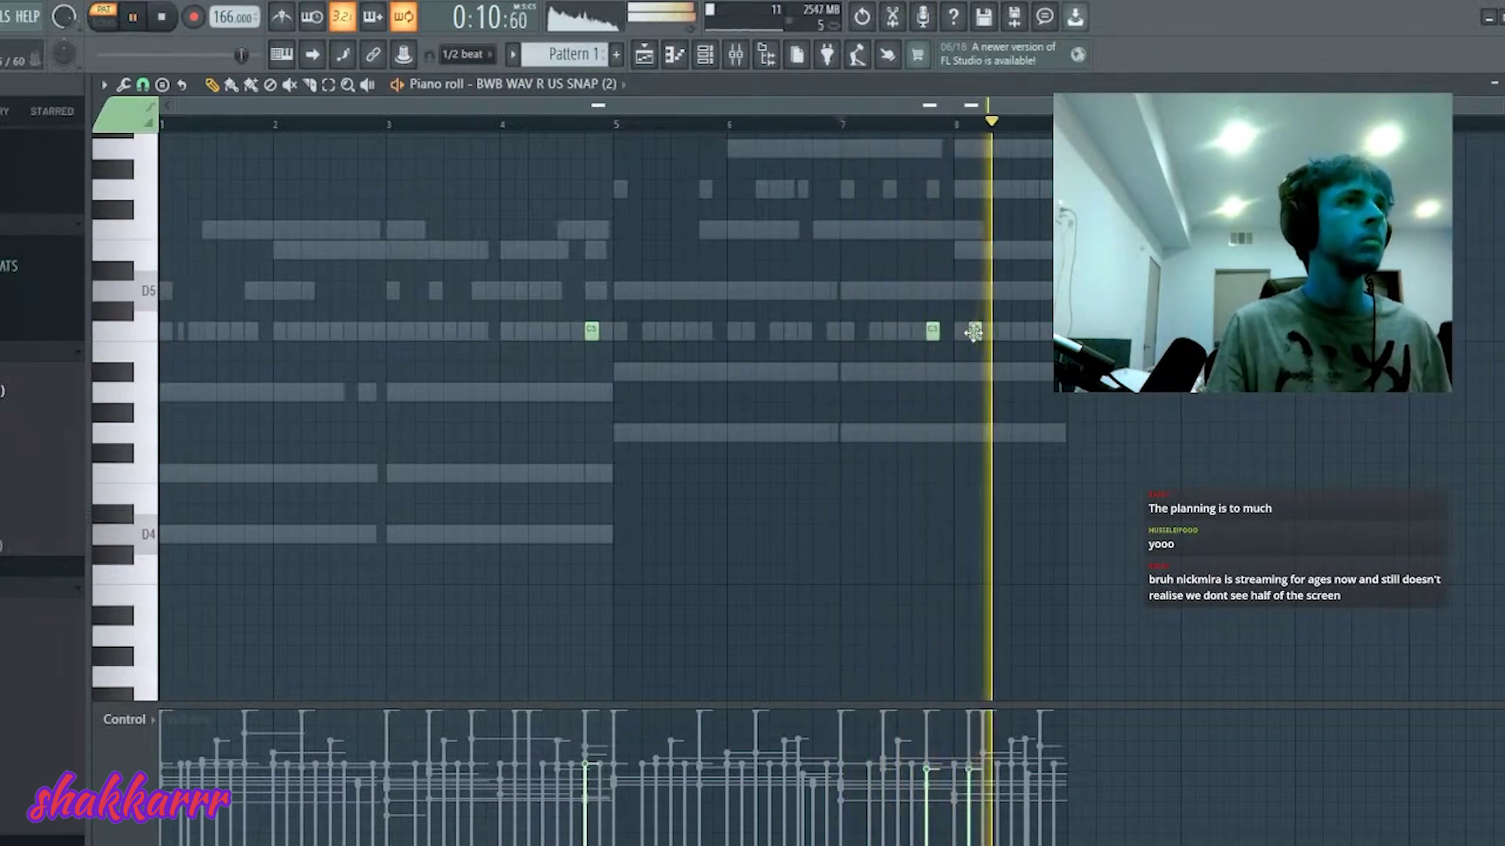
- Replace the snap at bar 4's end with C5 notes on bar 3's fourth beat and half a beat into bar 4, and lower all snap velocities
right_click(592, 329)
left_click(478, 330)
left_click(521, 330)
key("ctrl+a")
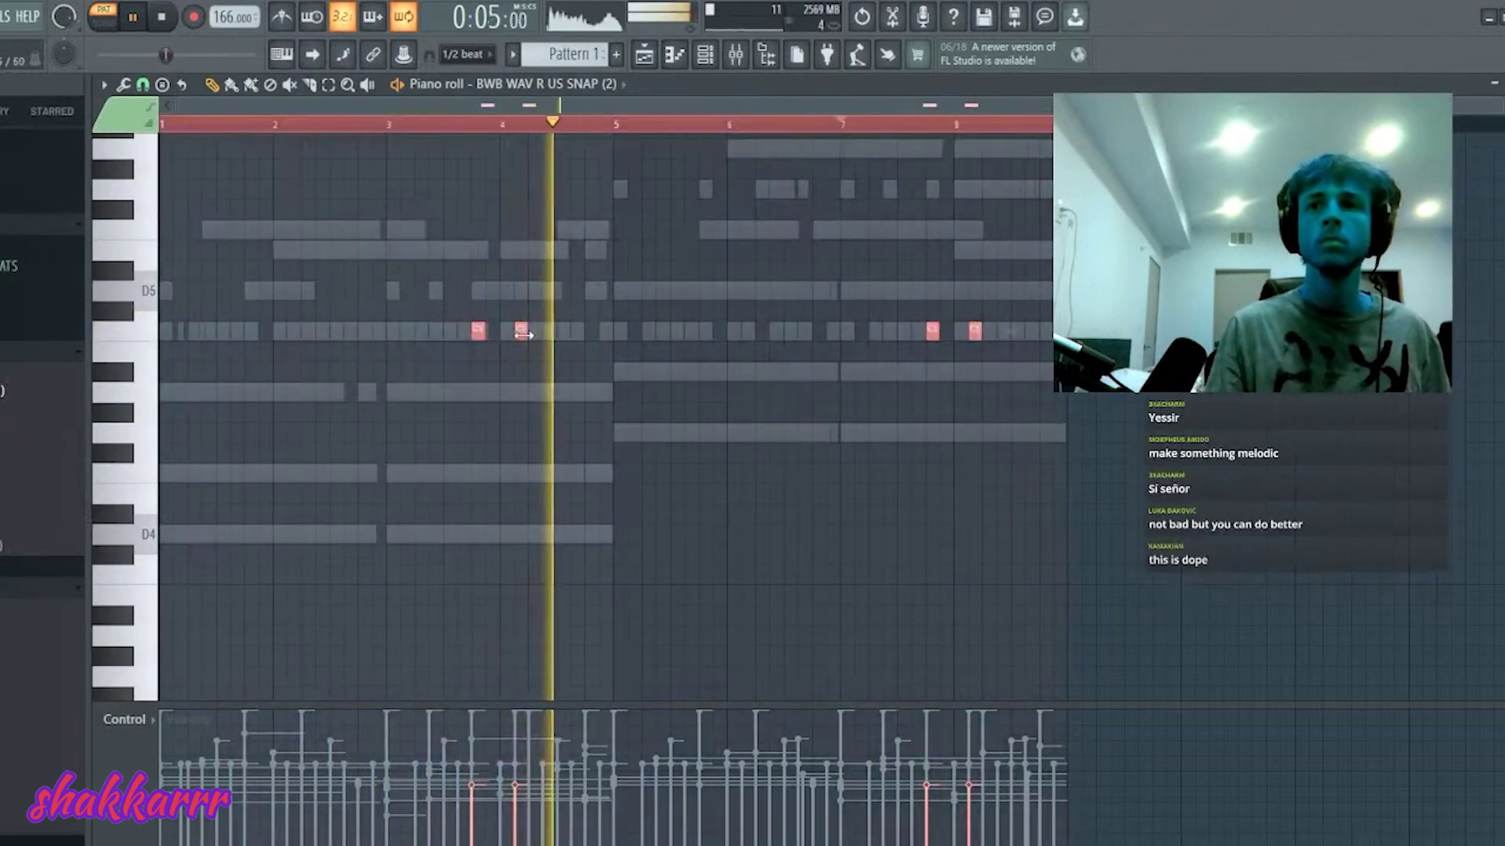
key("F7")
- Raise the fade-out of the BWB WAV R US SNAP (2) sample to its maximum
left_click(225, 404)
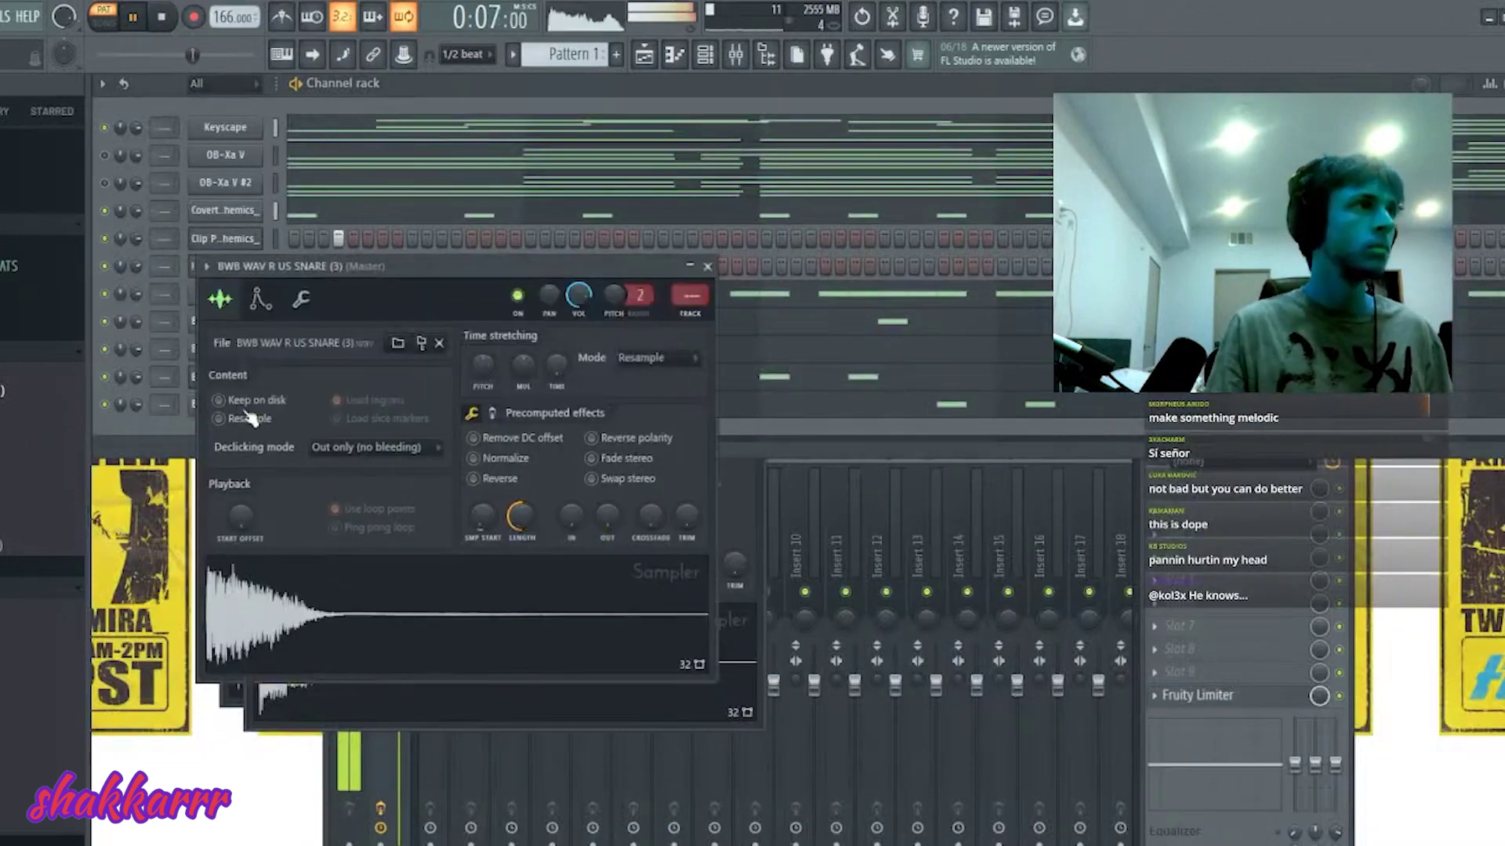
left_click_drag(642, 543, 631, 509)
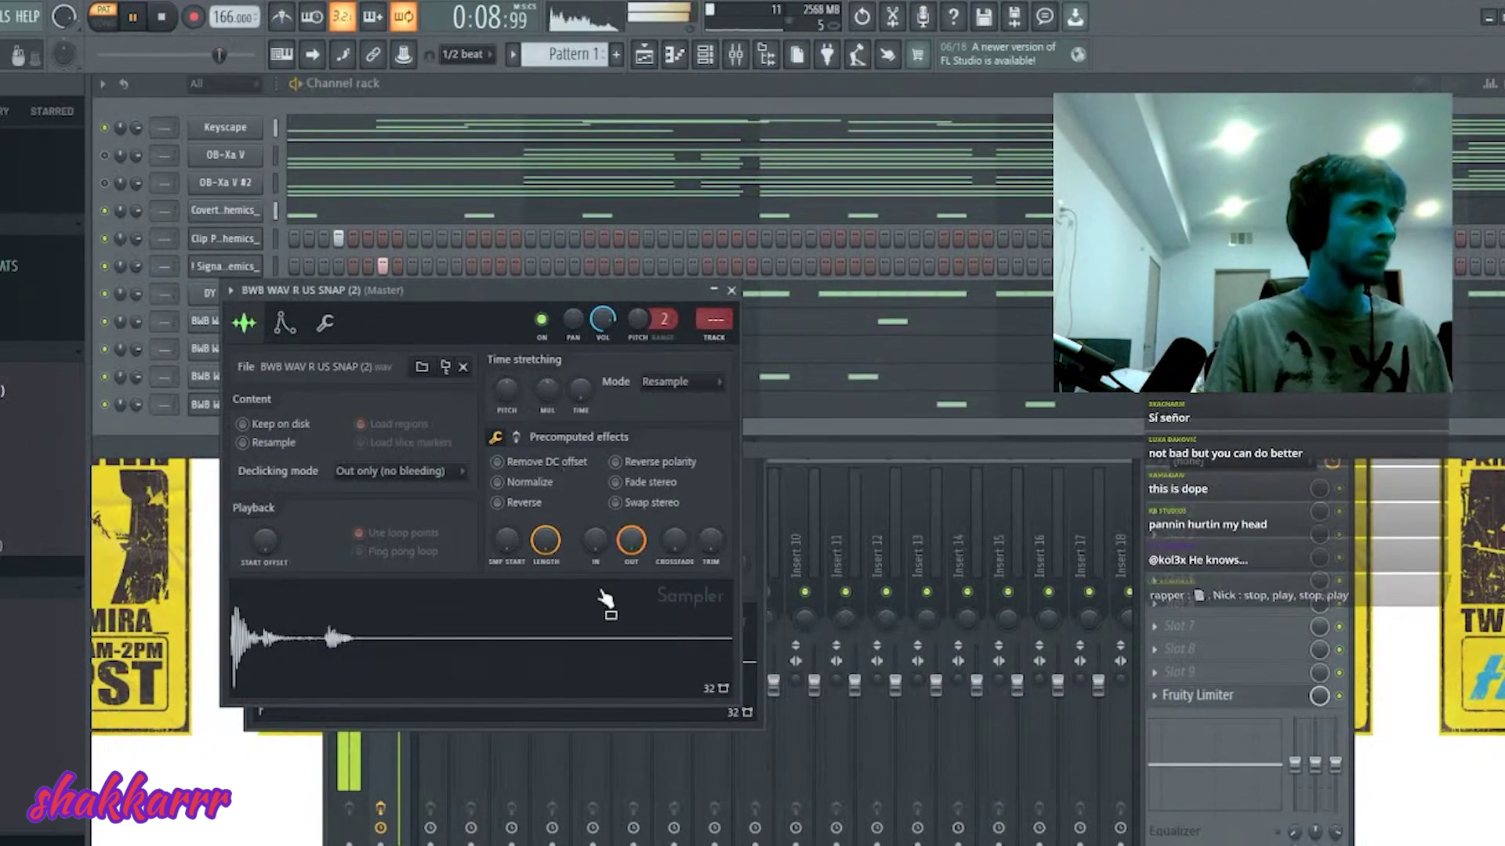
key("Escape")
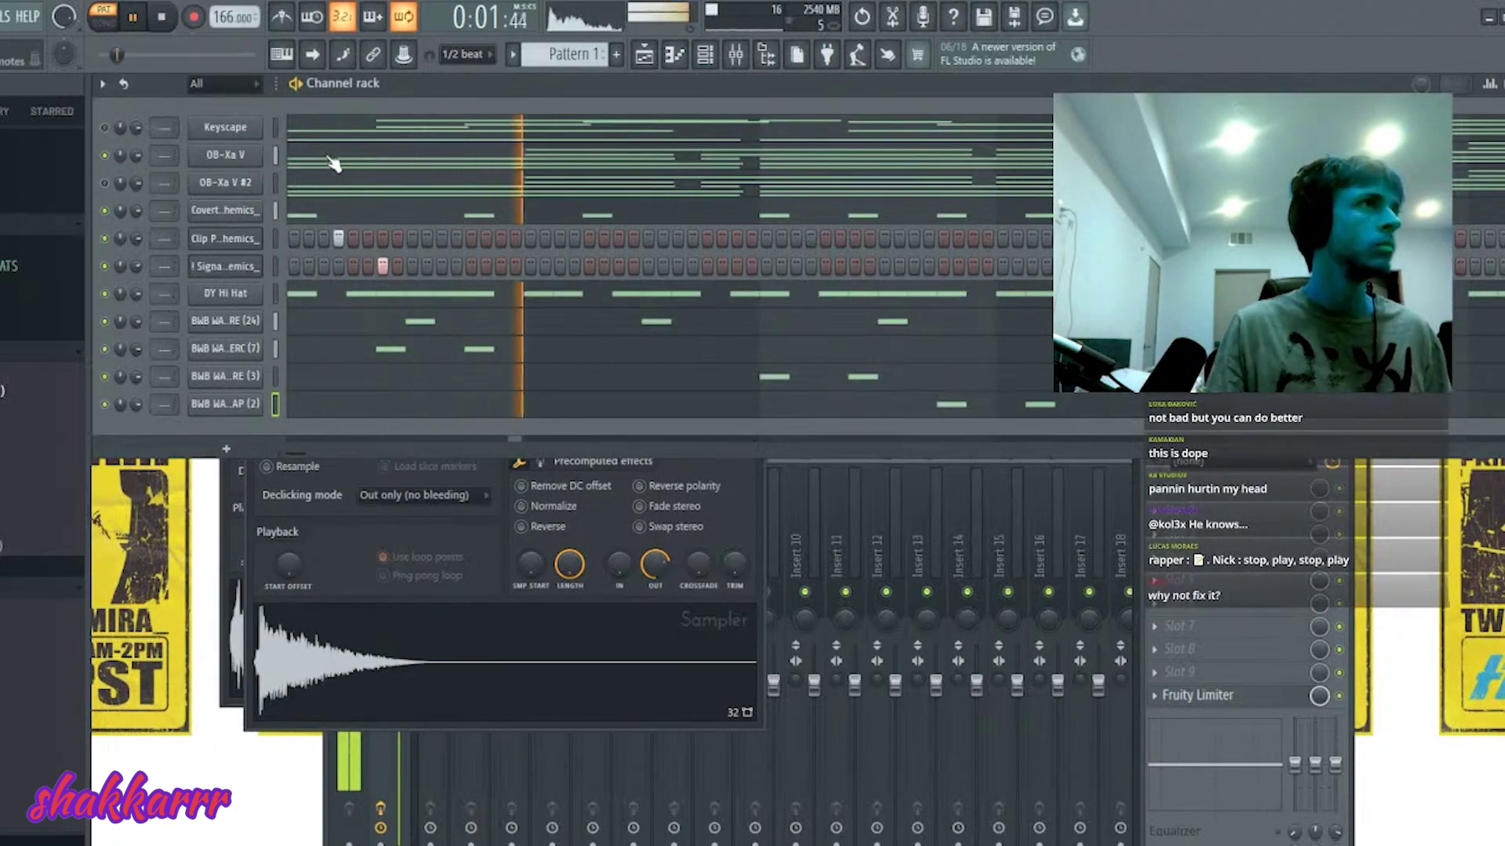
- Add a one-bar A5 note at bar 1's start and a G5 note one and a half beats in to the OB-Xa V part
key("F7")
key("space")
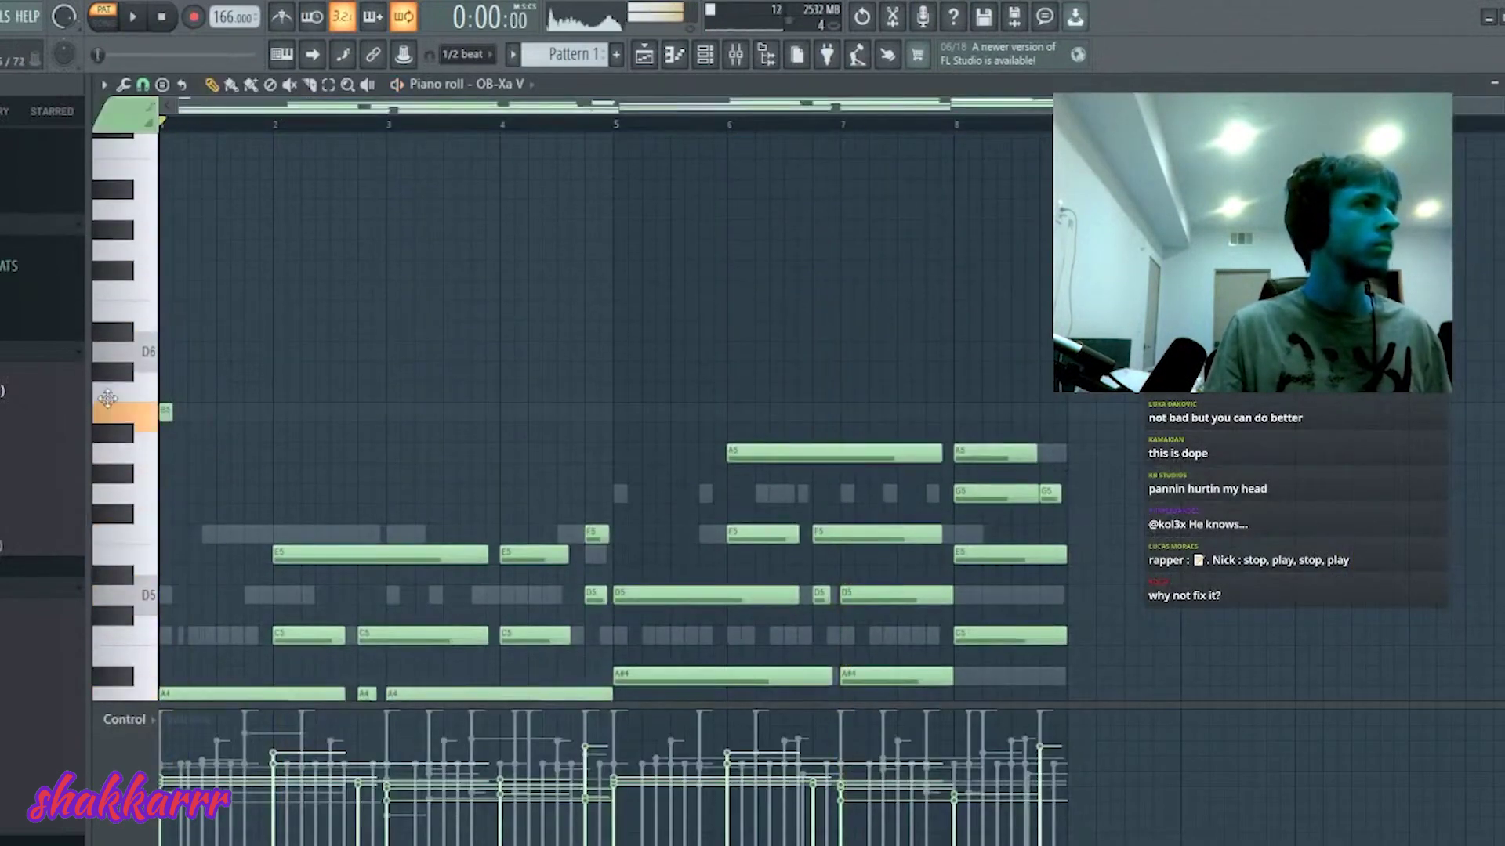
left_click(174, 413)
left_click_drag(267, 413, 266, 453)
key("space")
left_click(207, 491)
key("space")
key("space")
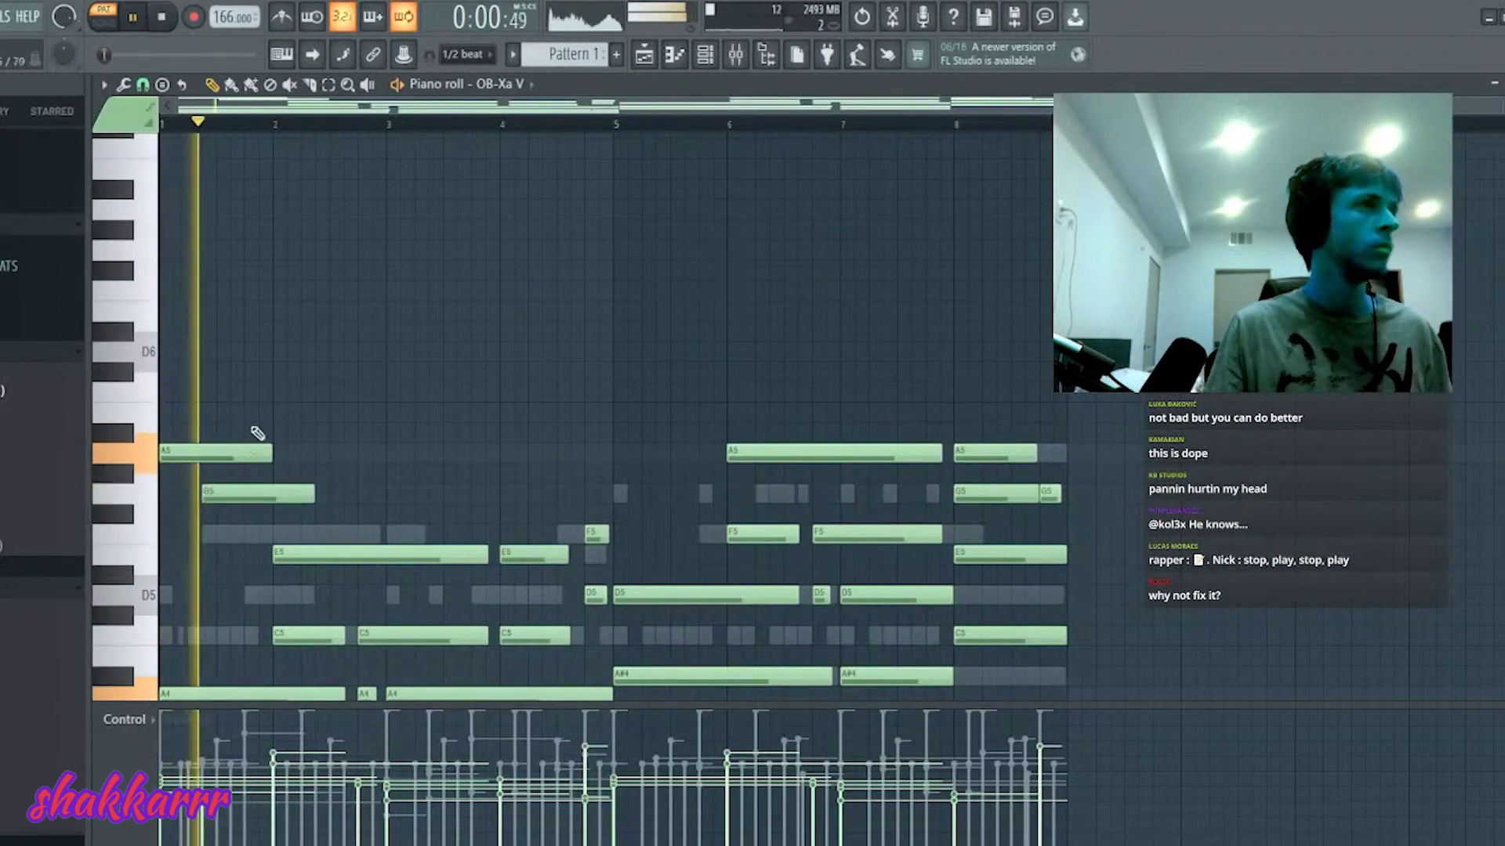
- Add a C6 note on bar 1's fourth beat and an A5 note half a beat into bar 2 of the OB-Xa V part
left_click(255, 368)
key("space")
key("space")
left_click_drag(255, 368, 240, 392)
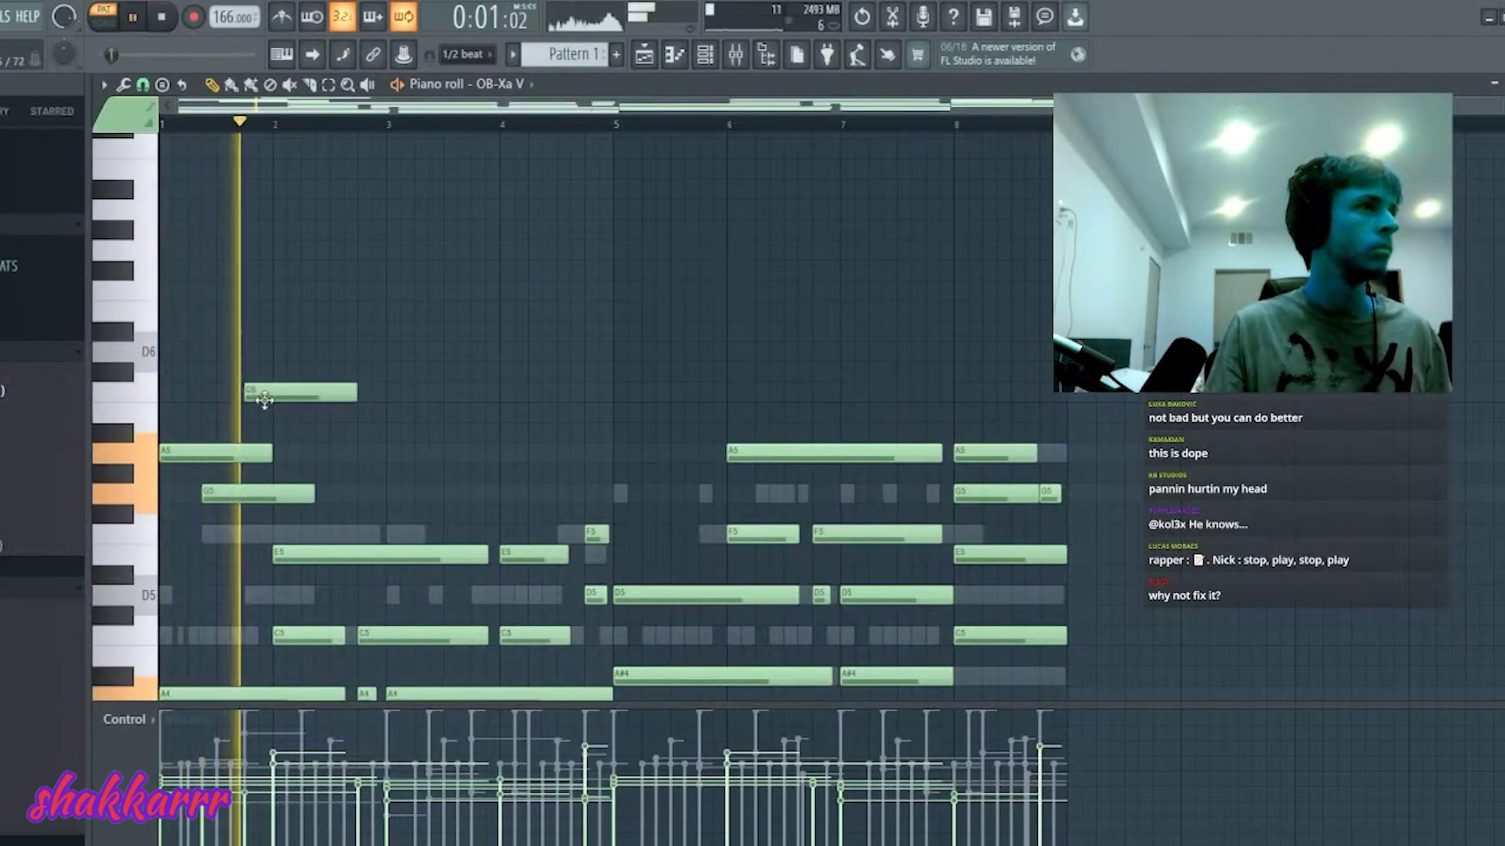
left_click(290, 452)
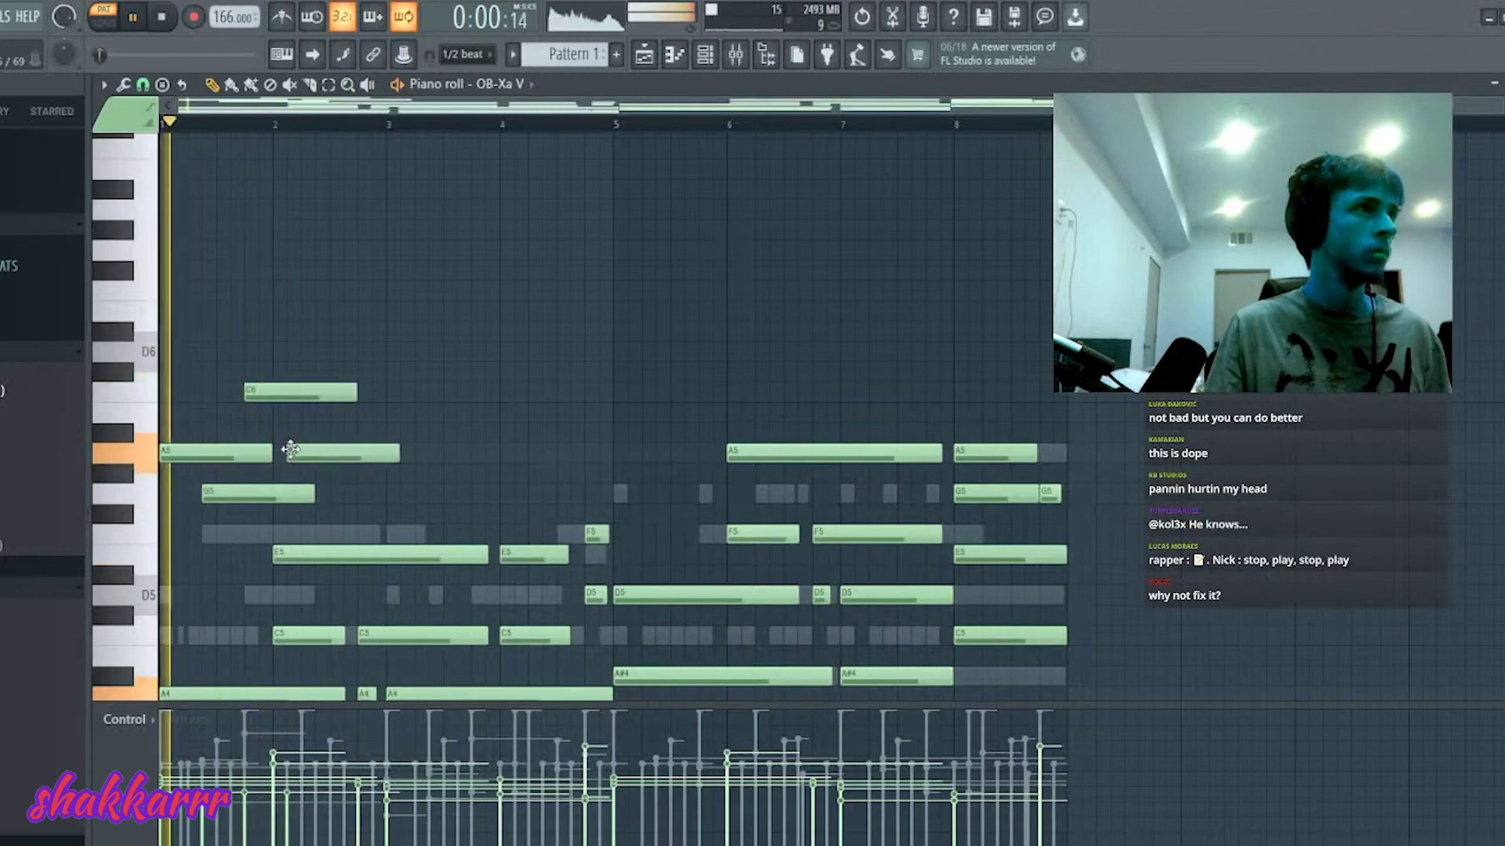
- Try a one-bar note on bar 2's third beat of the OB-Xa V part, and remove it with the bar 1 G5 and bar 2 A5
key("space")
left_click(346, 514)
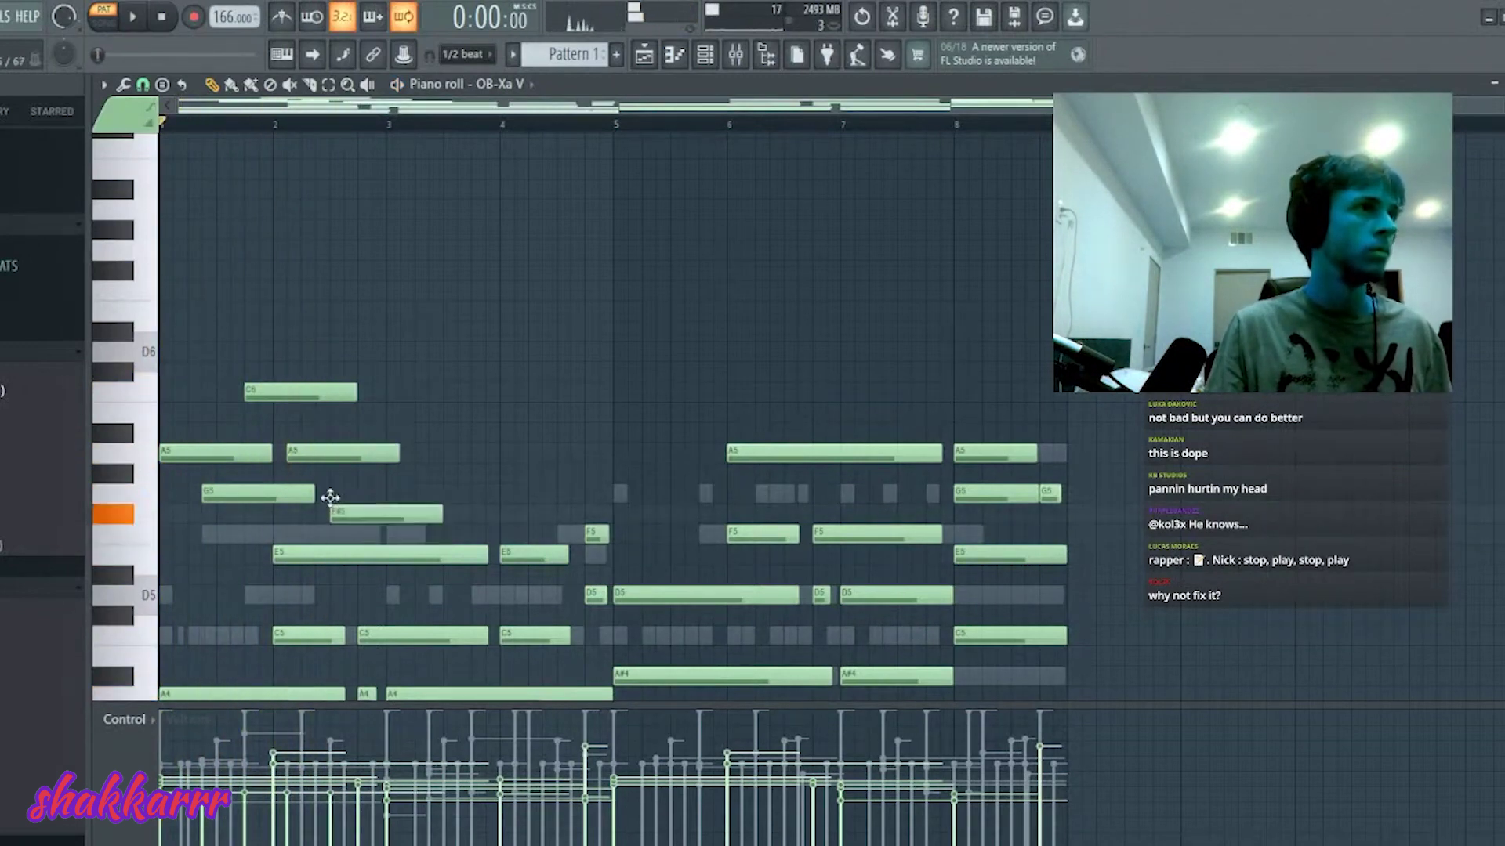
left_click_drag(336, 509, 337, 495)
right_click(376, 498)
key("space")
scroll(343, 478, "up", 2)
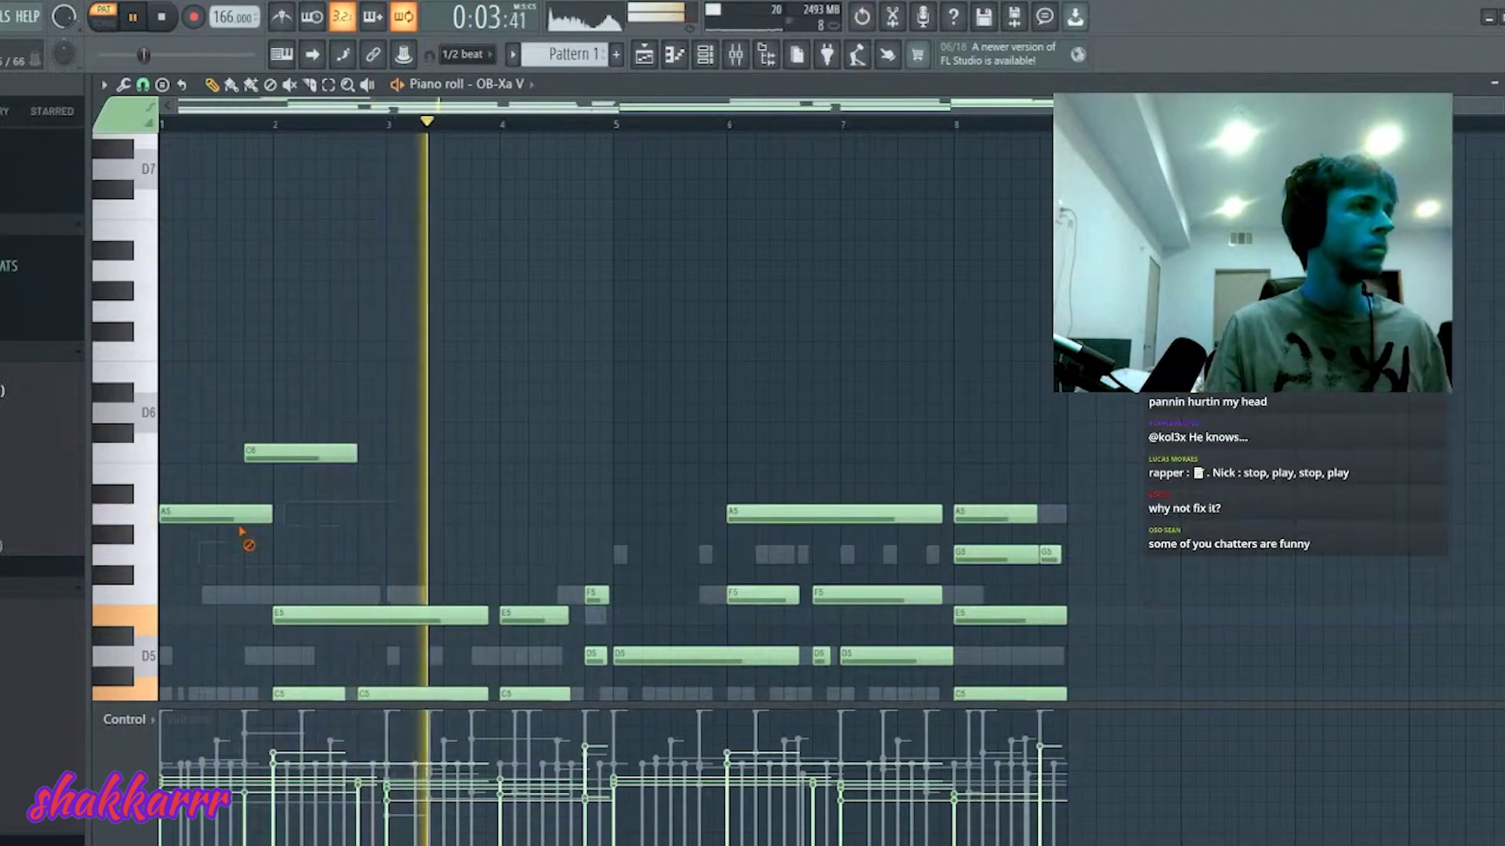
- Dismiss the Synclavier V welcome tour and browse its presets to the one before Ming
key("F7")
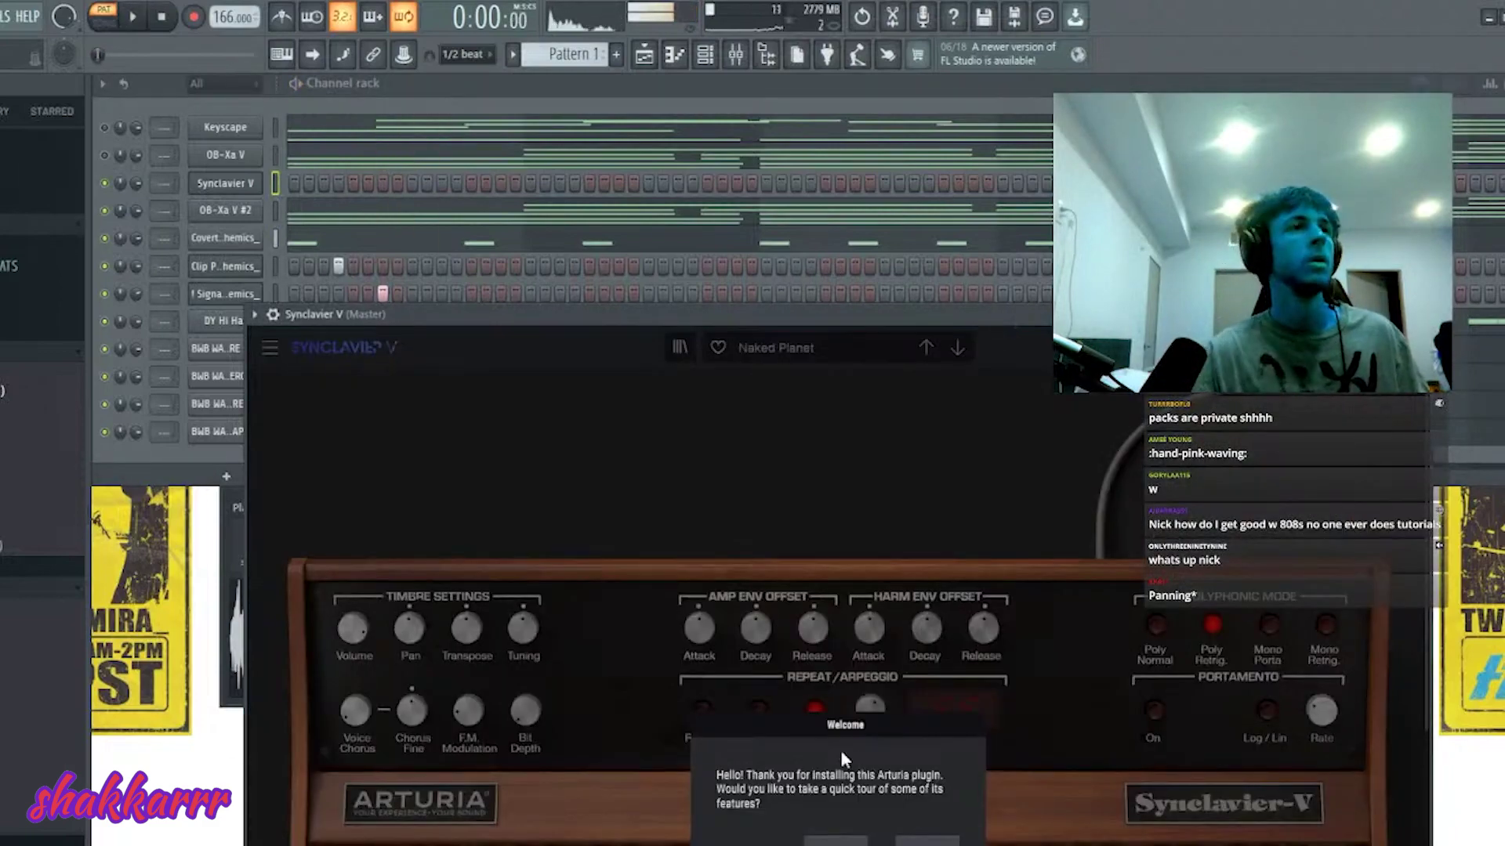
left_click(835, 842)
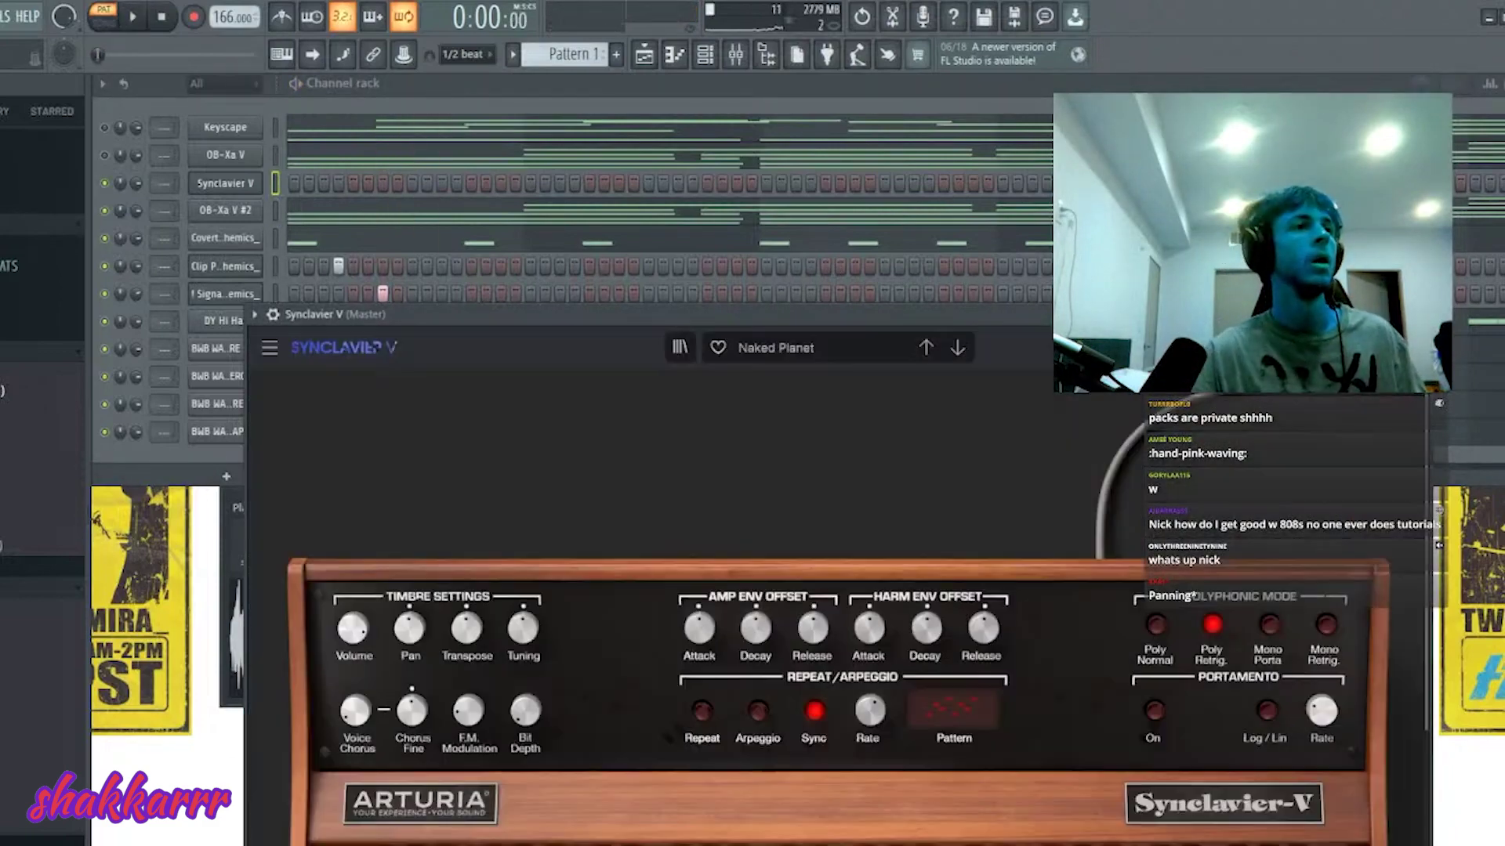
left_click_drag(833, 316, 891, 252)
scroll(974, 430, "down", 3)
scroll(777, 372, "up", 3)
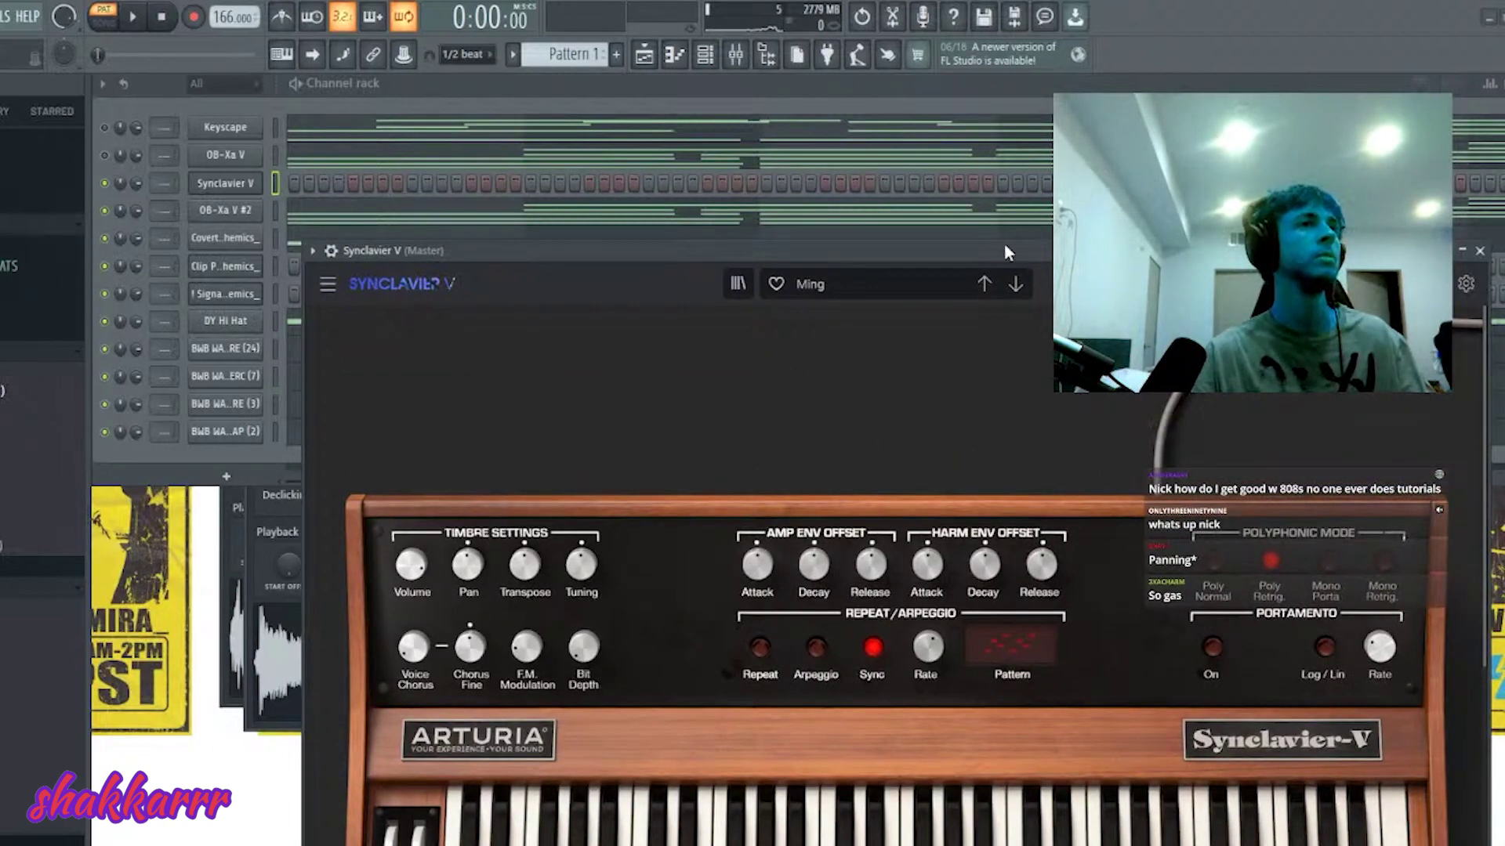
left_click(983, 284)
key("Escape")
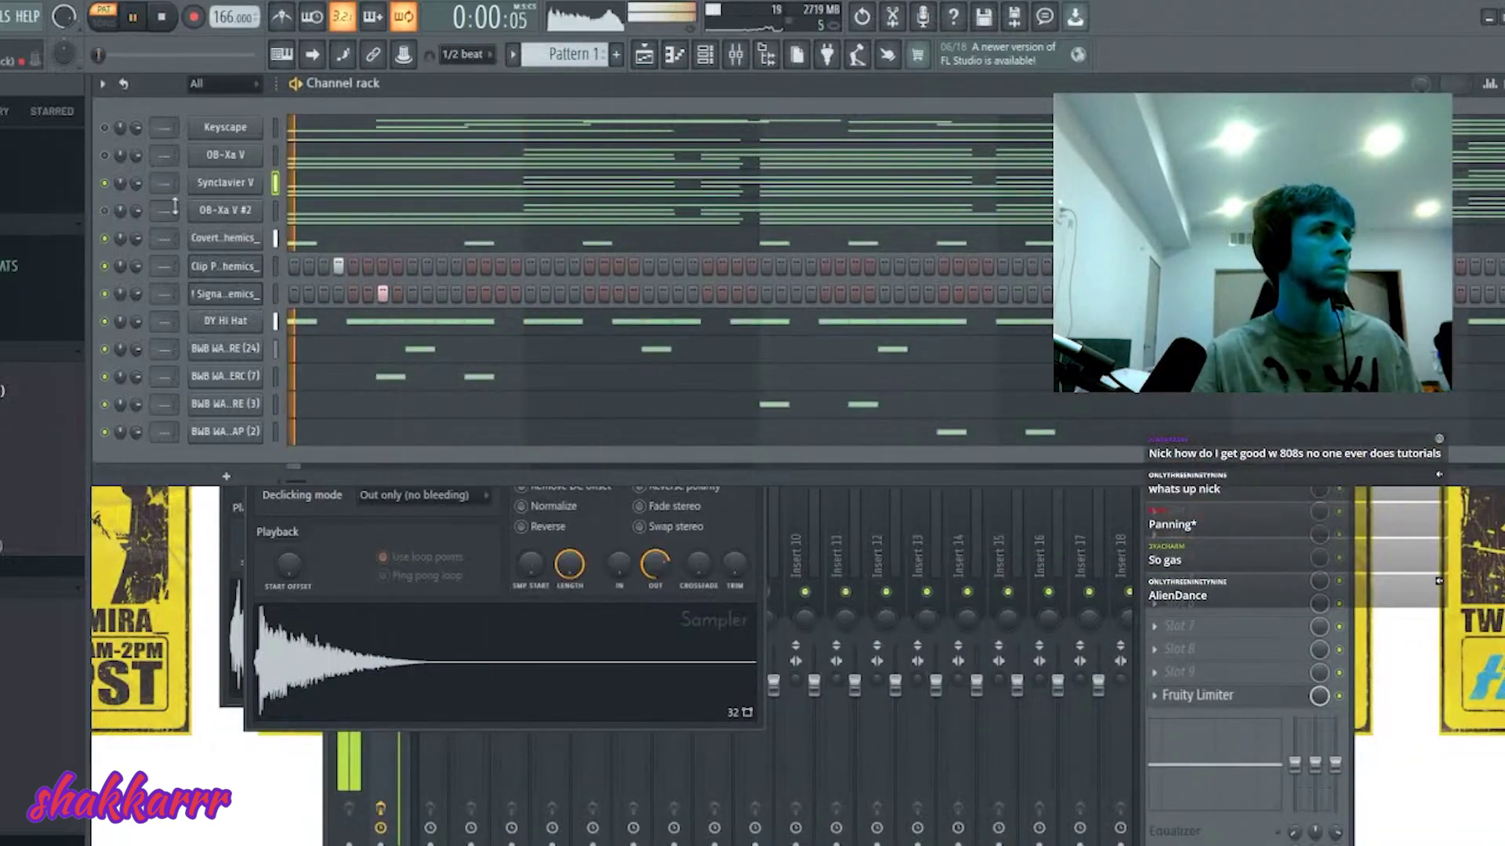
- Add one-bar C6 and A5 notes on bar 1's first and second beats of the Synclavier V part
left_click(323, 185)
key("space")
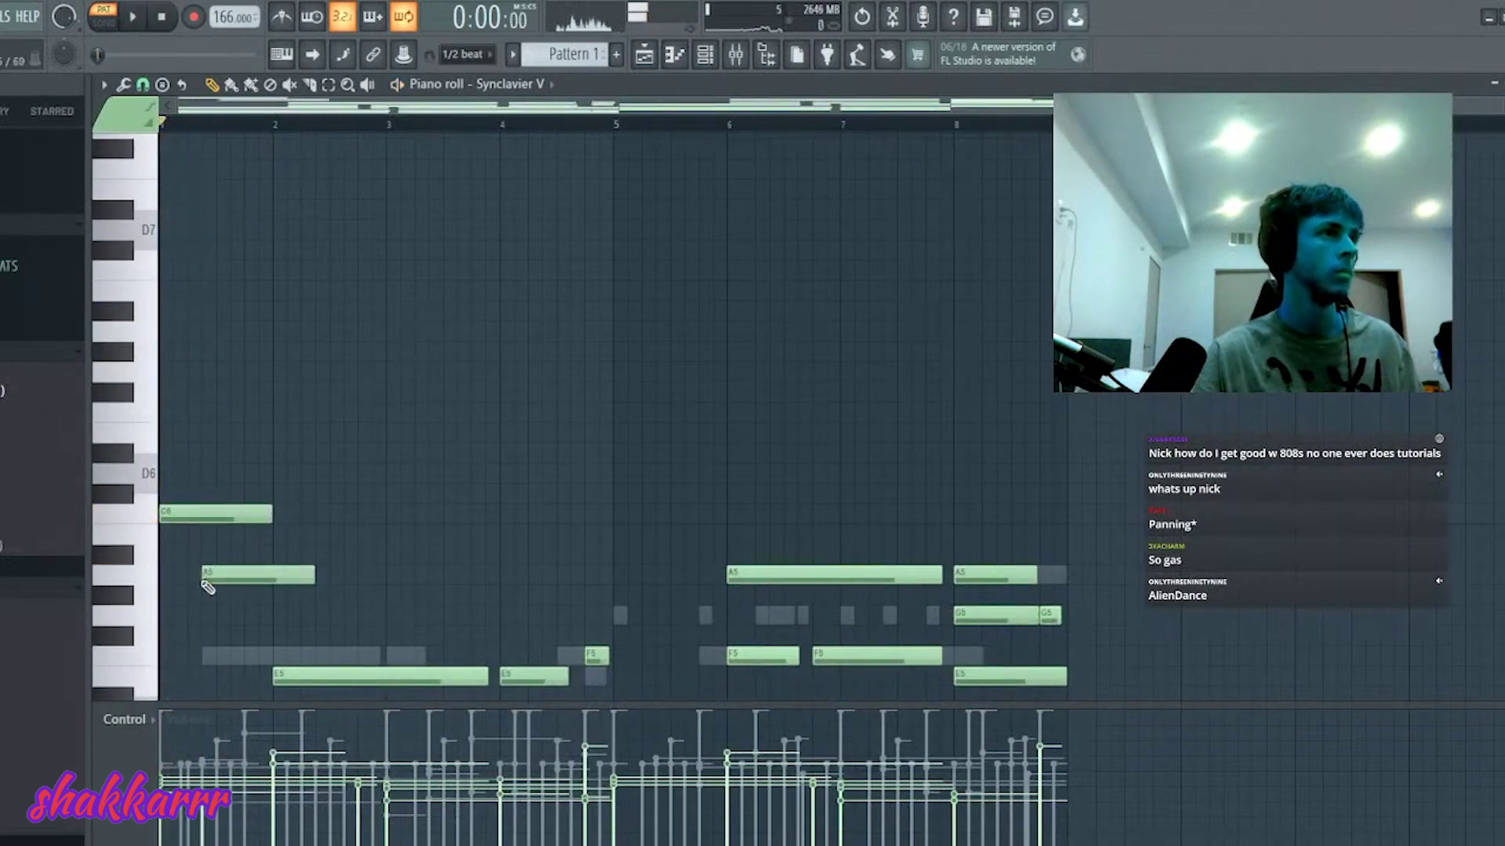
left_click_drag(206, 573, 192, 572)
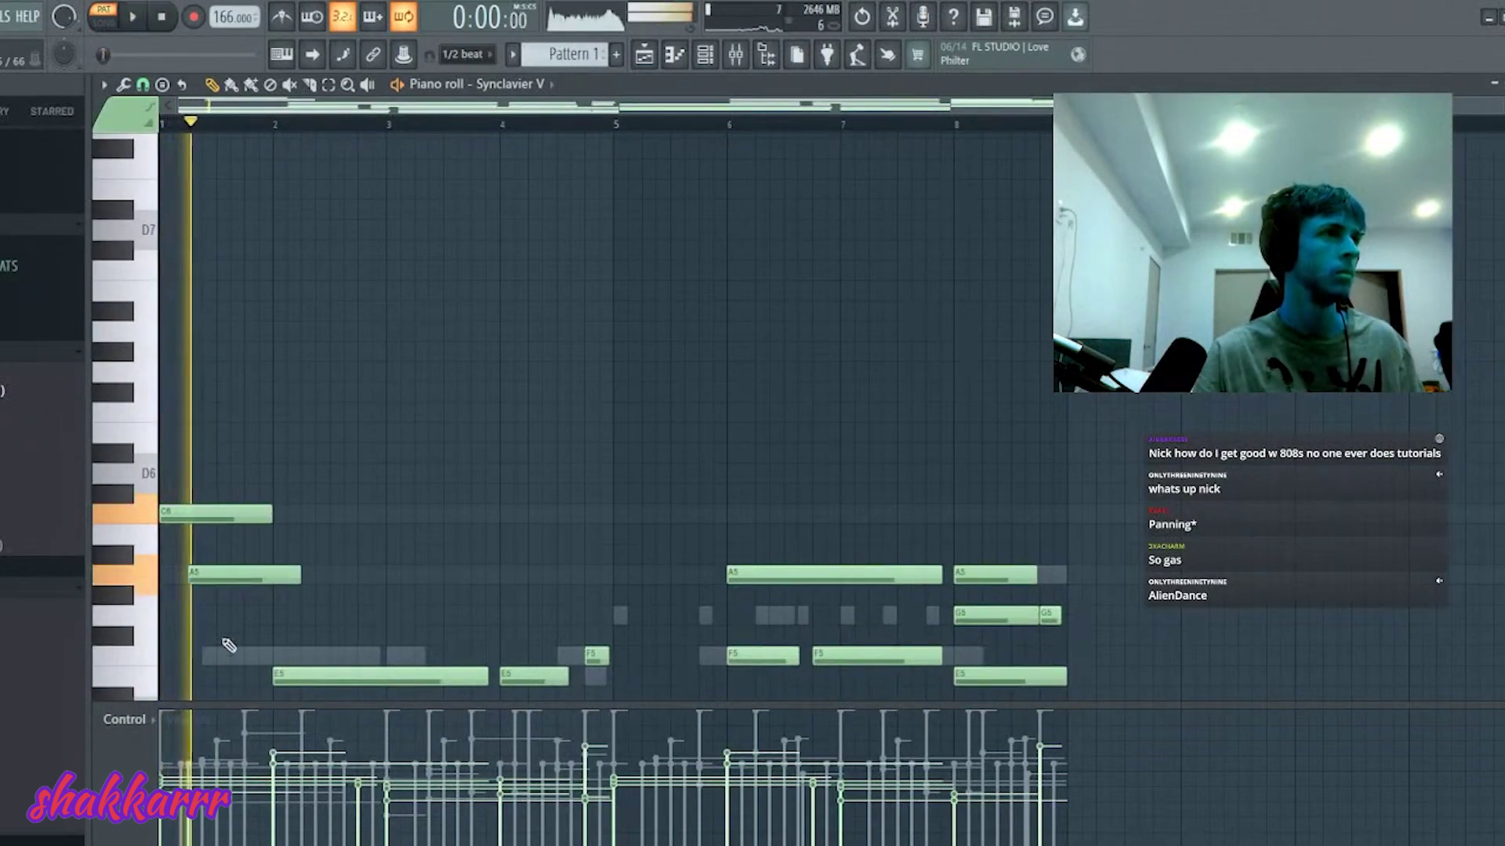
- Add an F5 one and a half beats in, and replace bar 2's long E5 with a one-bar E5 on bar 1's fourth beat
left_click(207, 657)
right_click(313, 676)
left_click(248, 675)
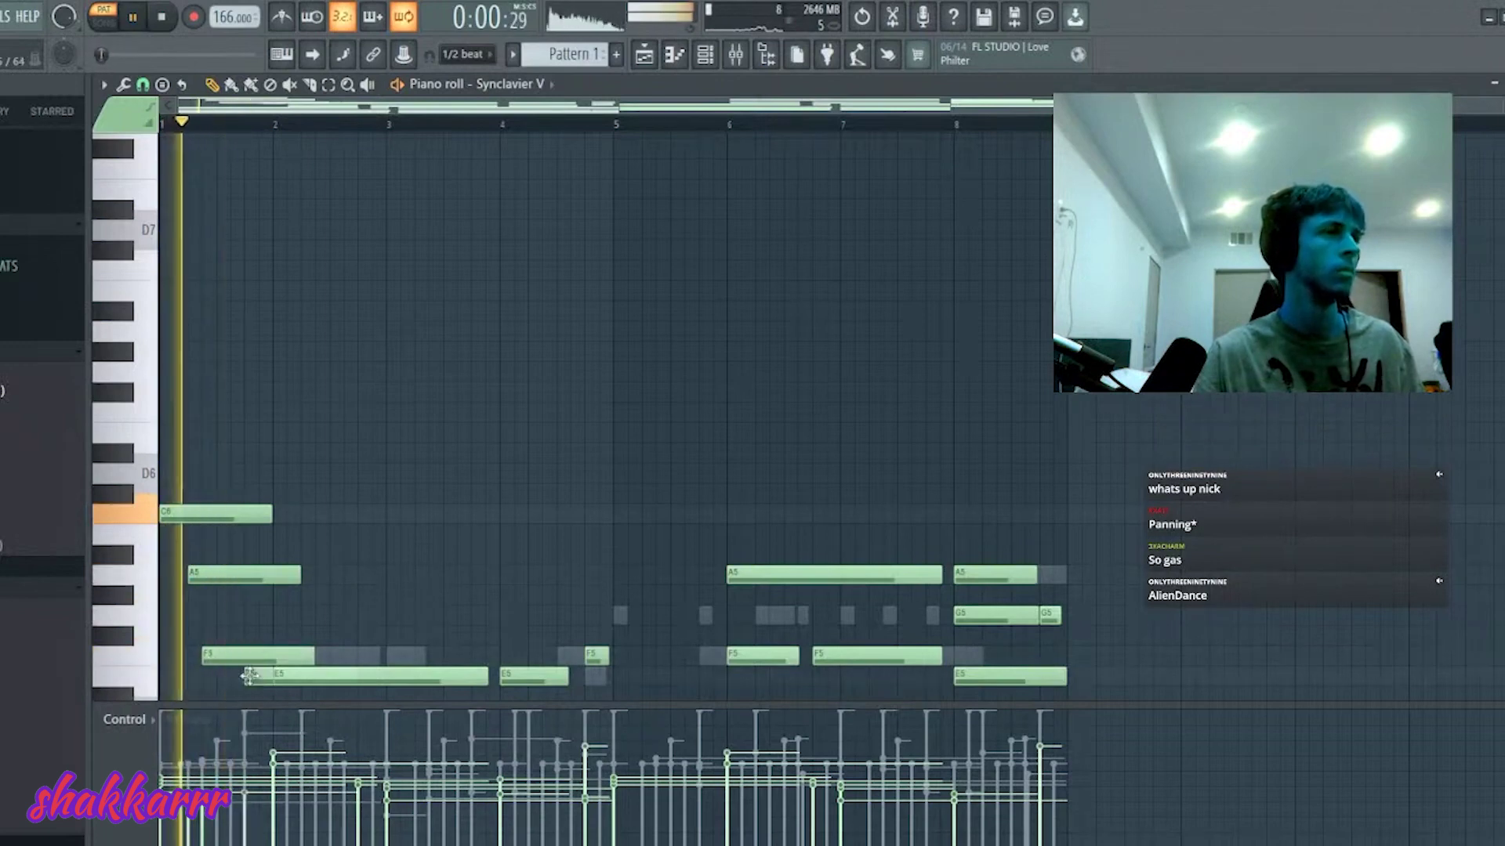
- Move bar 2's first C5 to bar 1's fourth beat, and delete bar 2's short A4 and the long C5 starting at its fourth beat
scroll(318, 538, "down", 5)
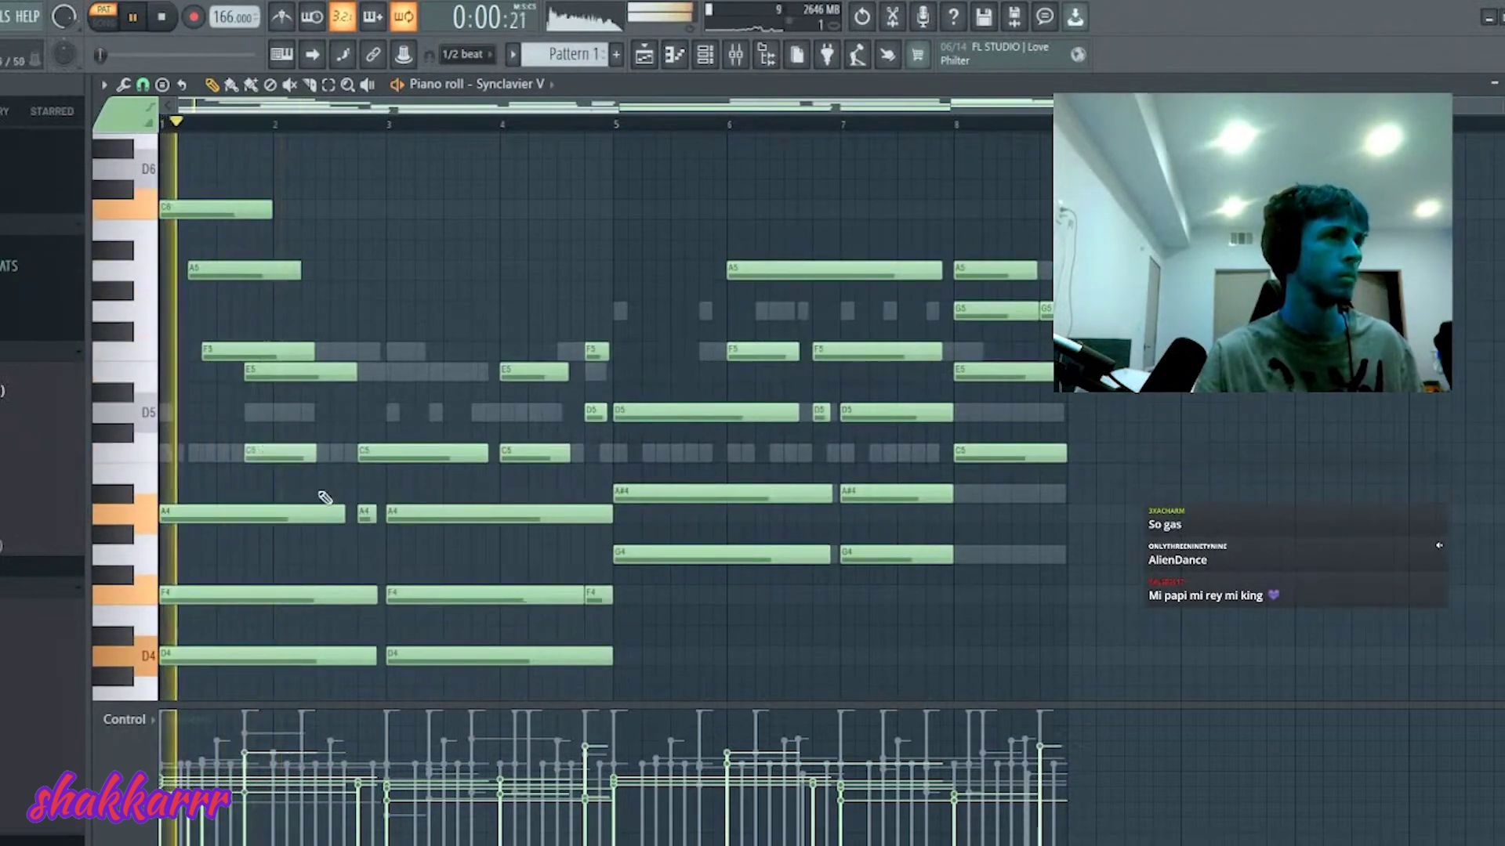
scroll(319, 490, "up", 1)
right_click(367, 575)
right_click(381, 515)
scroll(381, 518, "up", 2)
key("space")
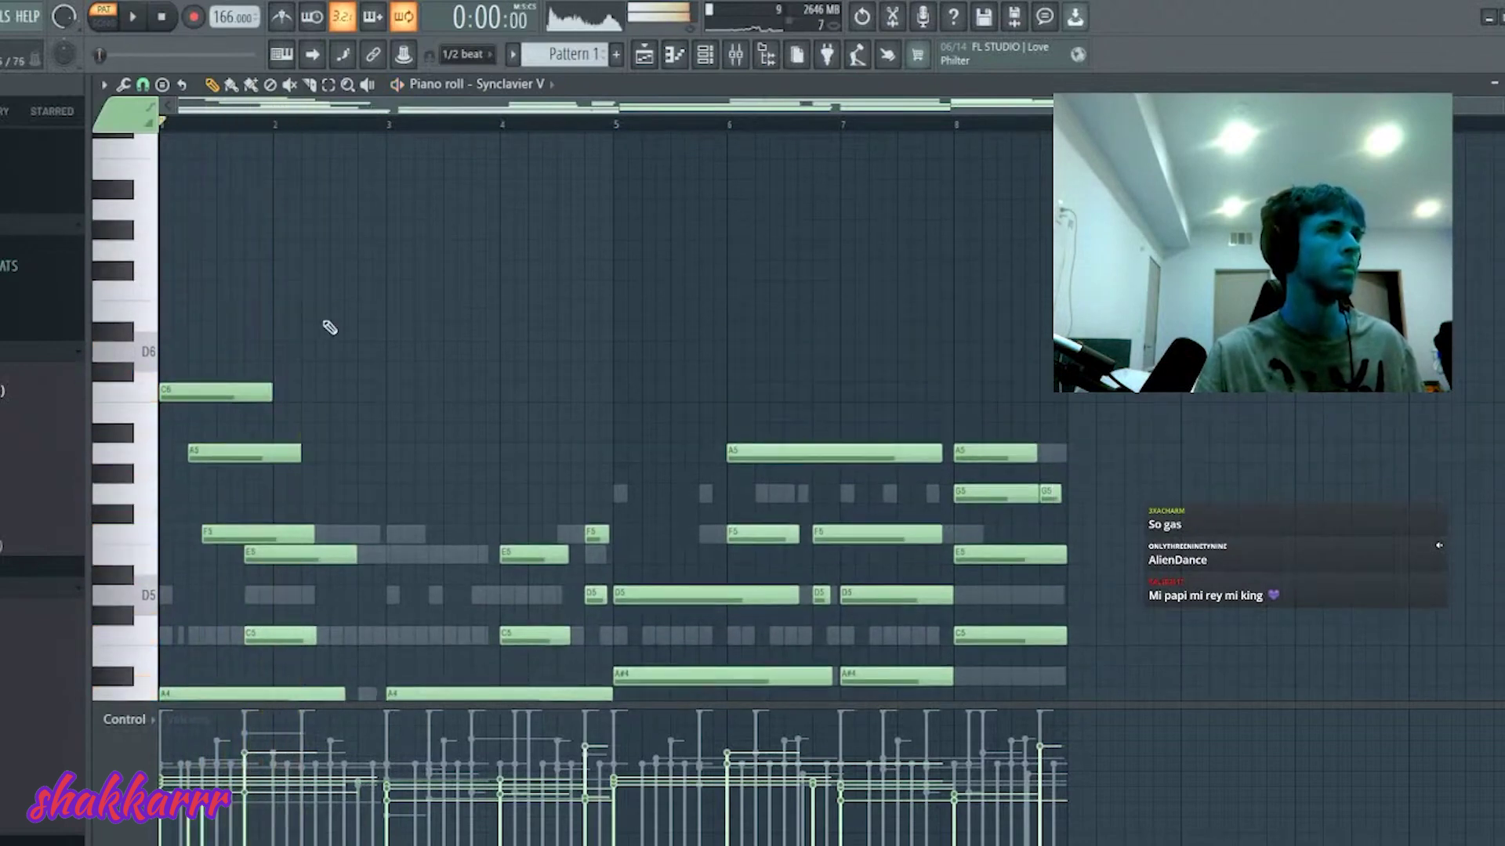
- Add a descending run of half-beat E6, D6, C6 and A5 notes from bar 2's third beat
left_click(317, 331)
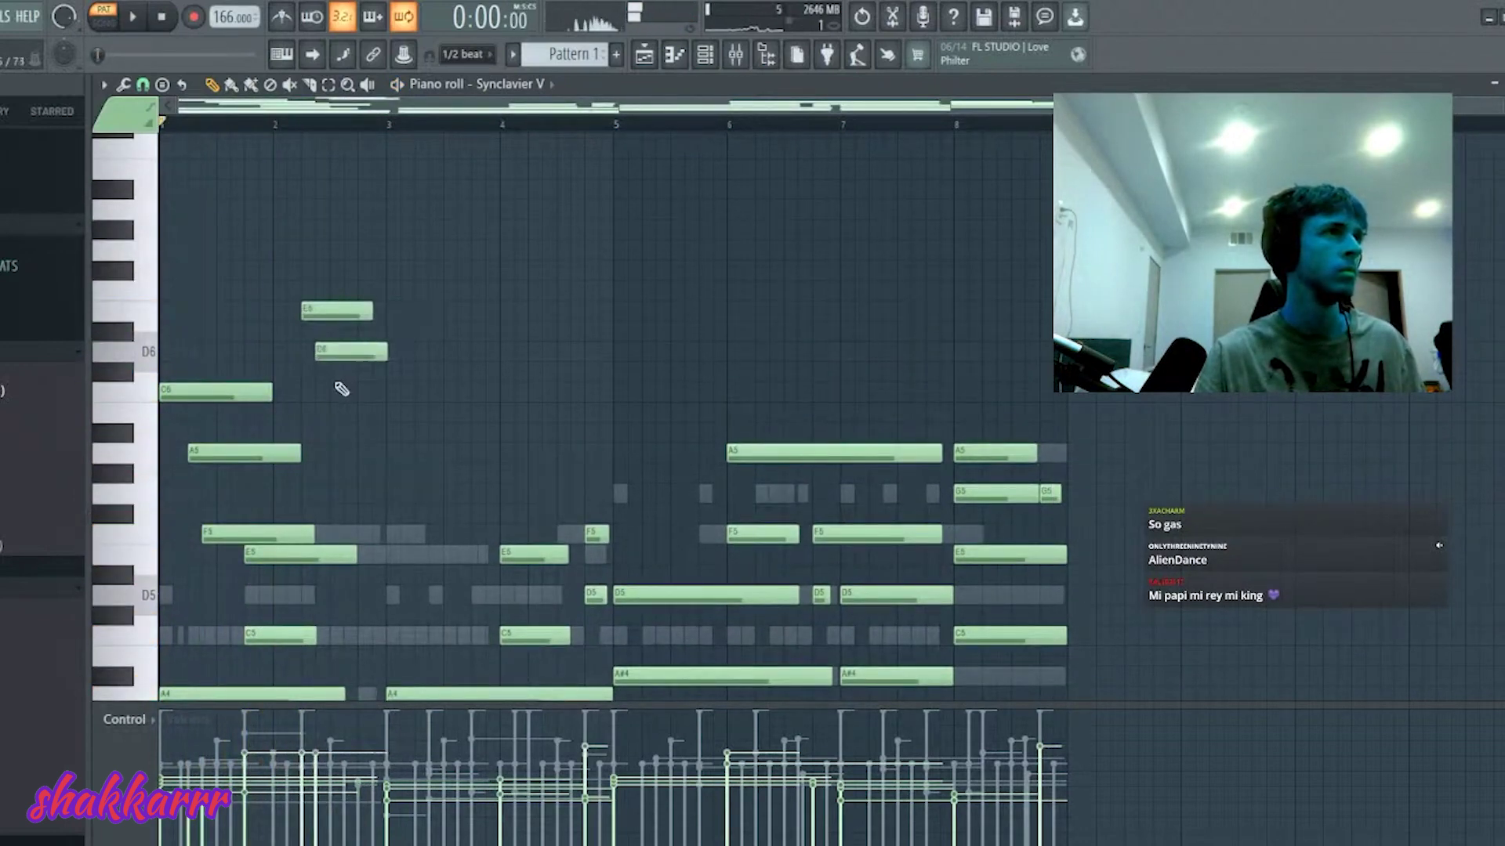
key("space")
left_click_drag(397, 430, 336, 311)
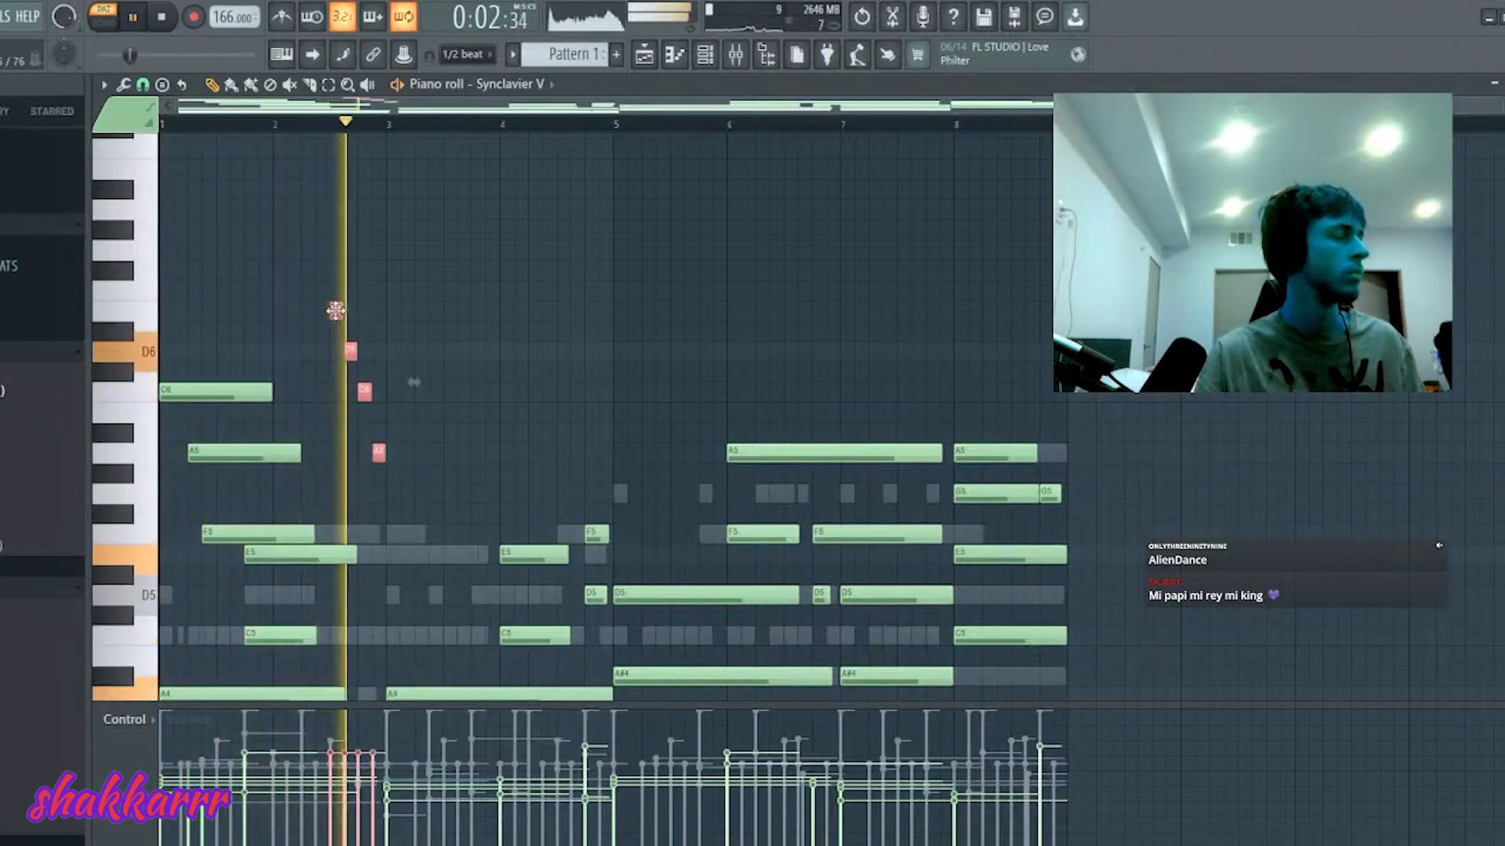
left_click(410, 424)
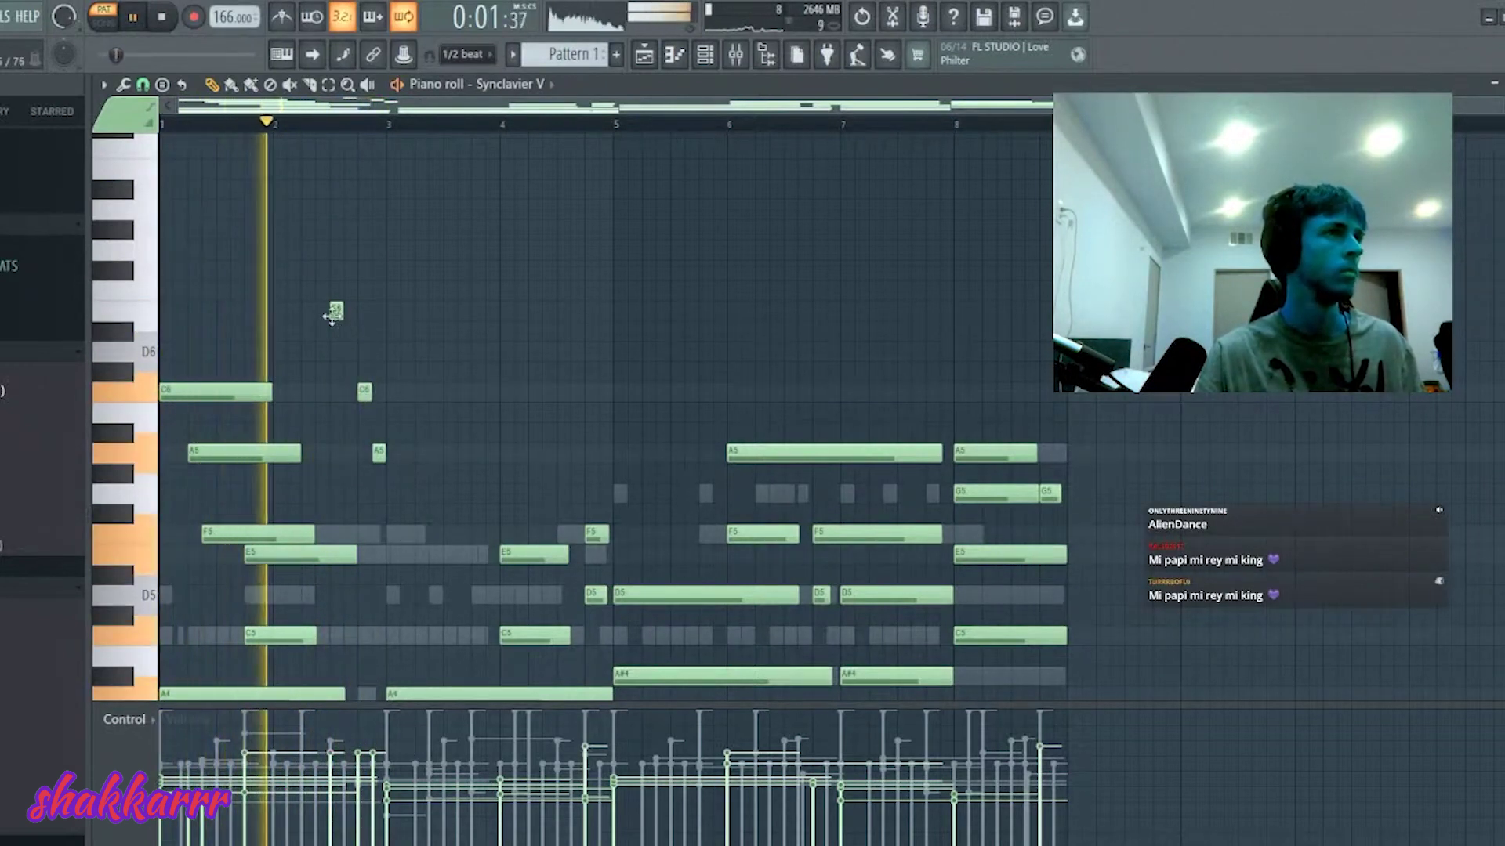
- Rework bar 2's run into short A#5, C6, G5, A5, A#5 and C6 notes starting on its second beat
left_click_drag(350, 350, 307, 366)
key("space")
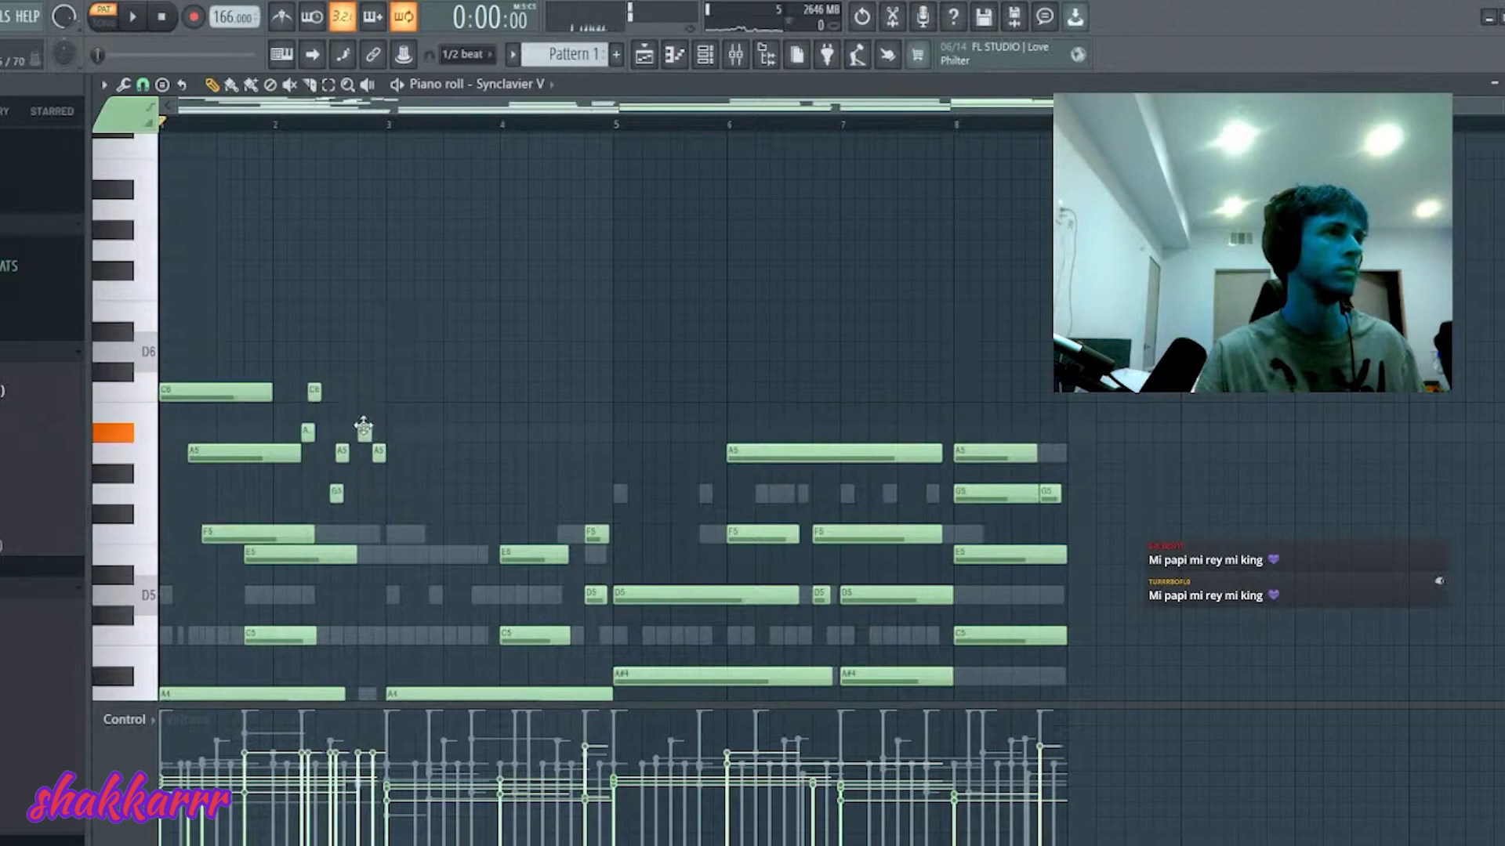
key("space")
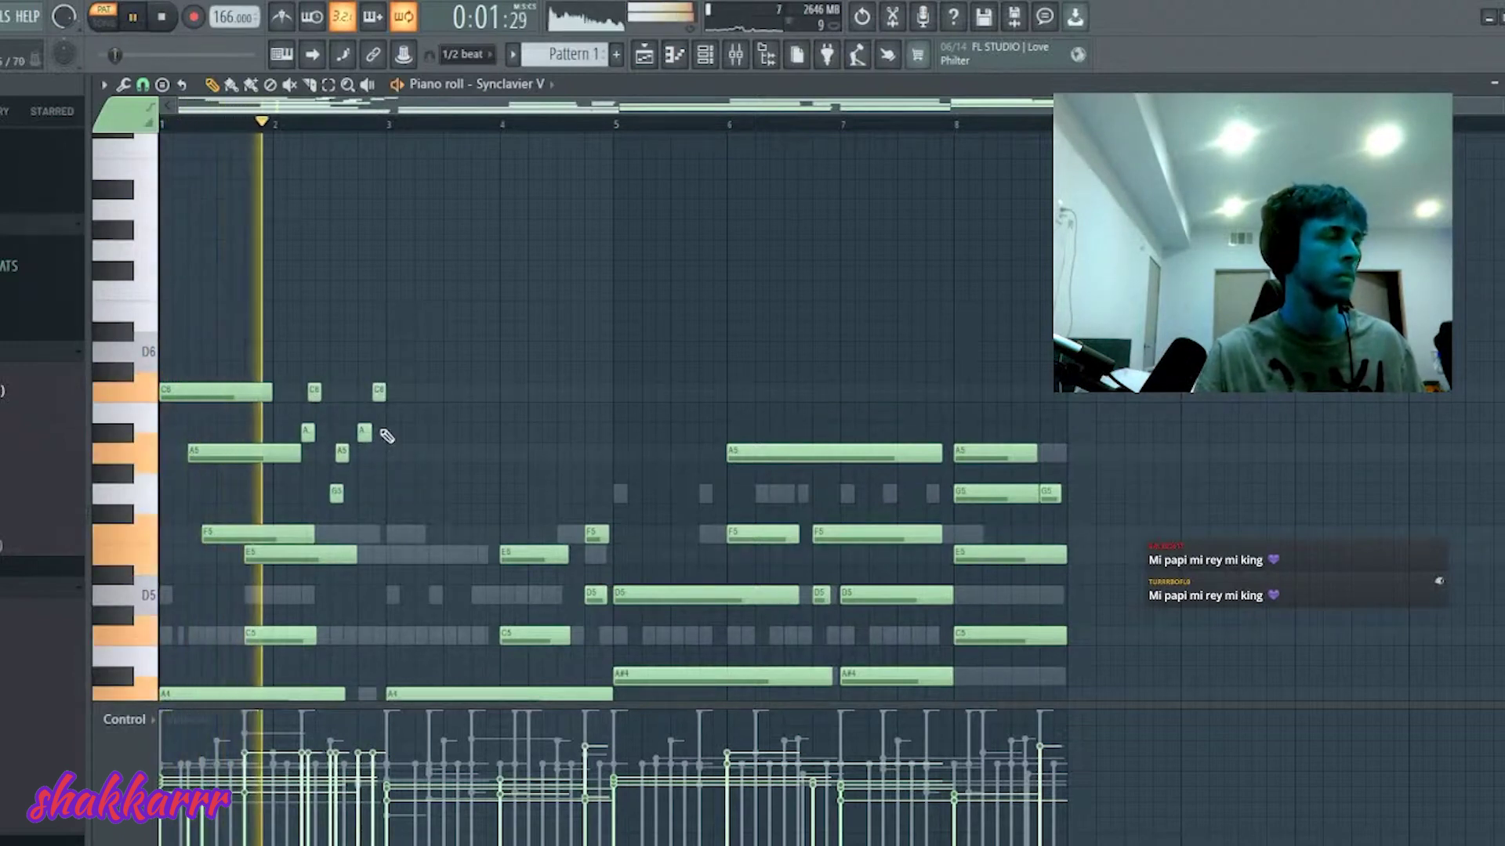
- Delete the first short C6 in bar 2, lengthen the A#5 on the second beat to one beat and lower it to F5
right_click(314, 391)
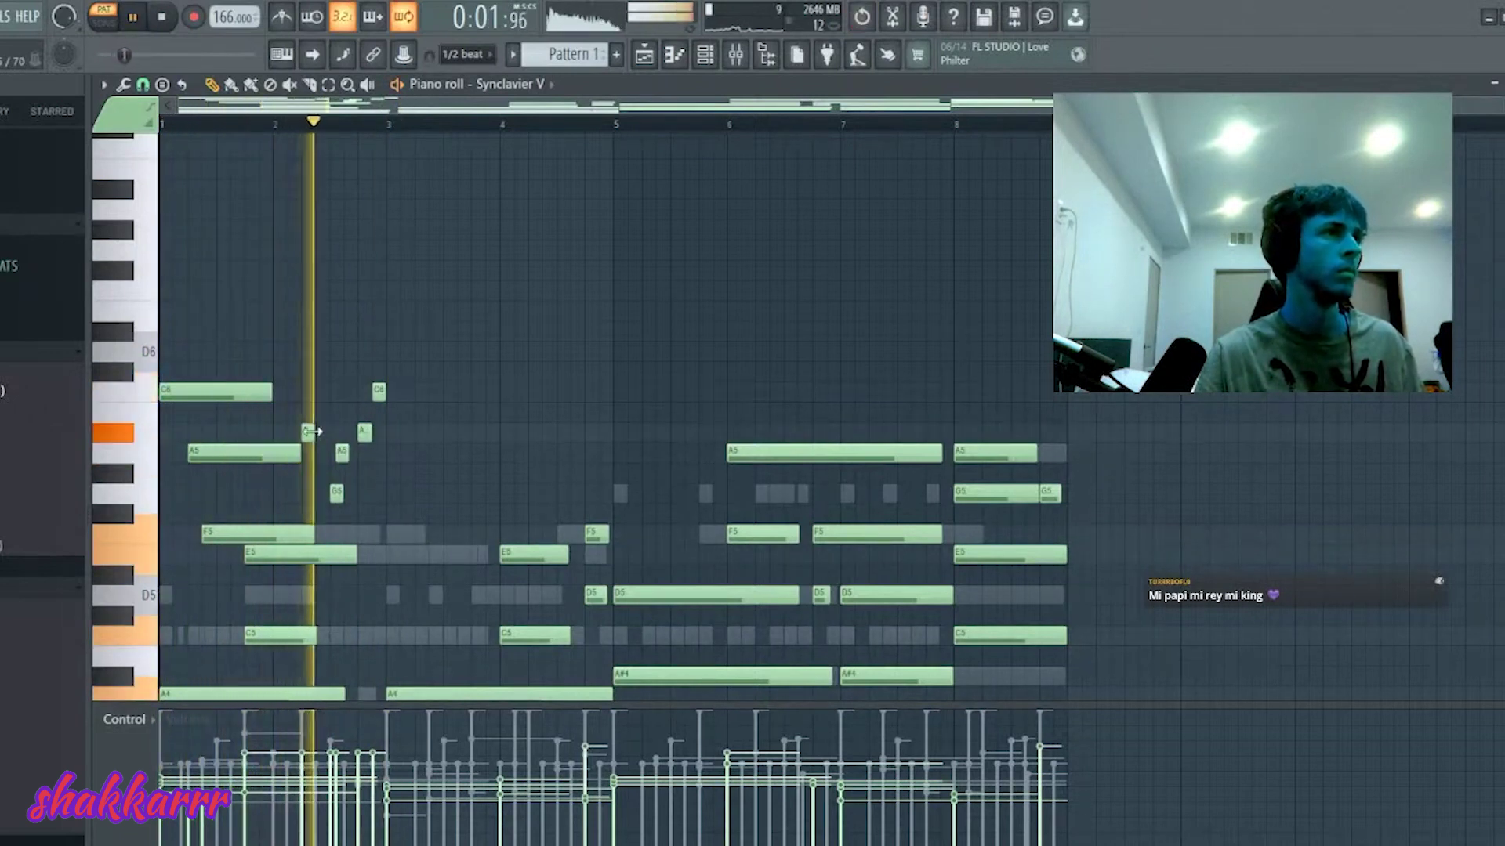
left_click_drag(311, 430, 325, 447)
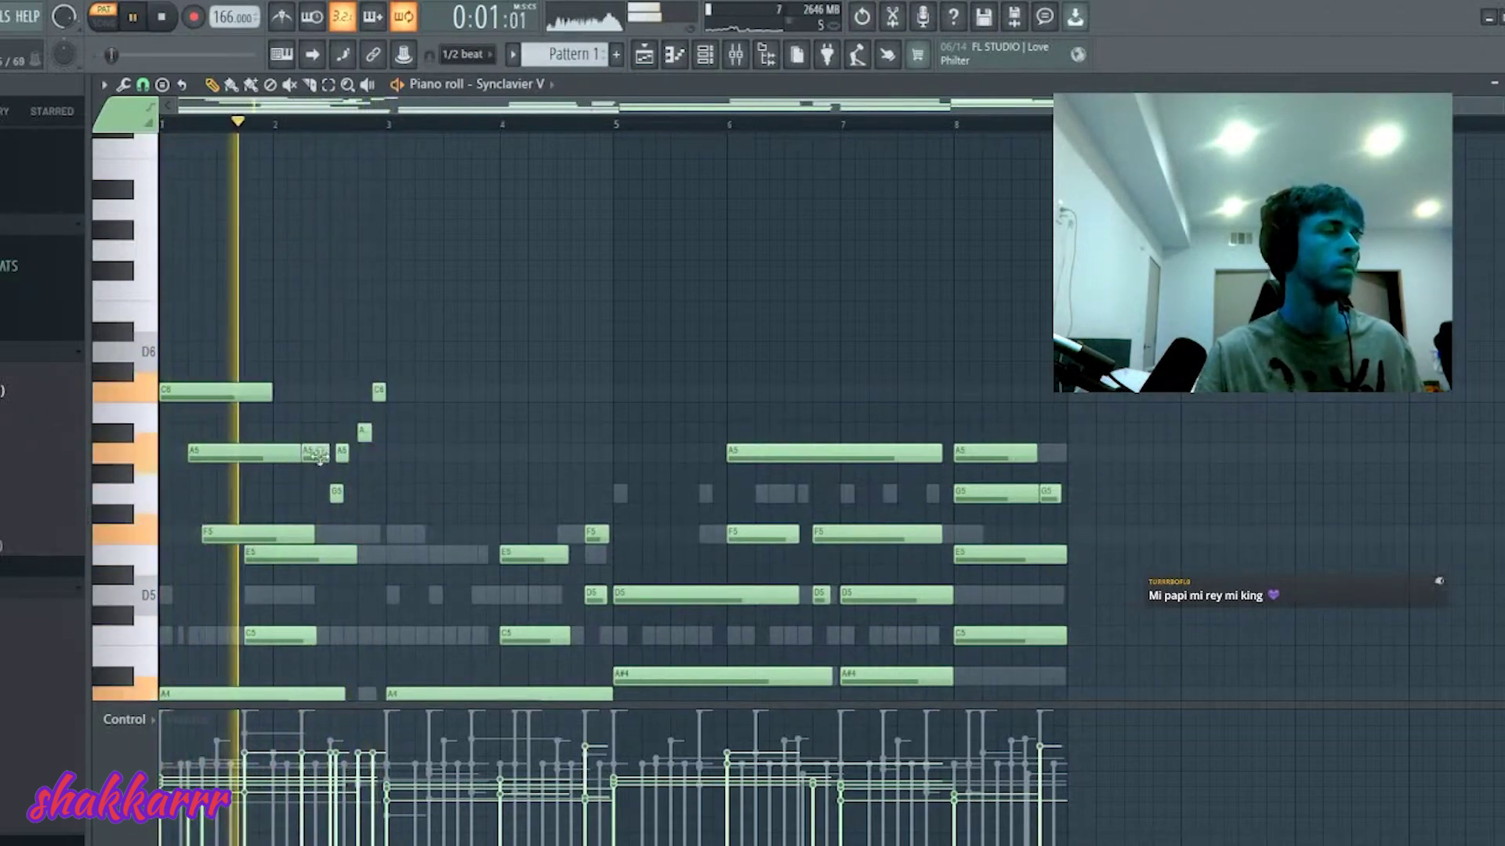
left_click_drag(314, 453, 309, 501)
key("space")
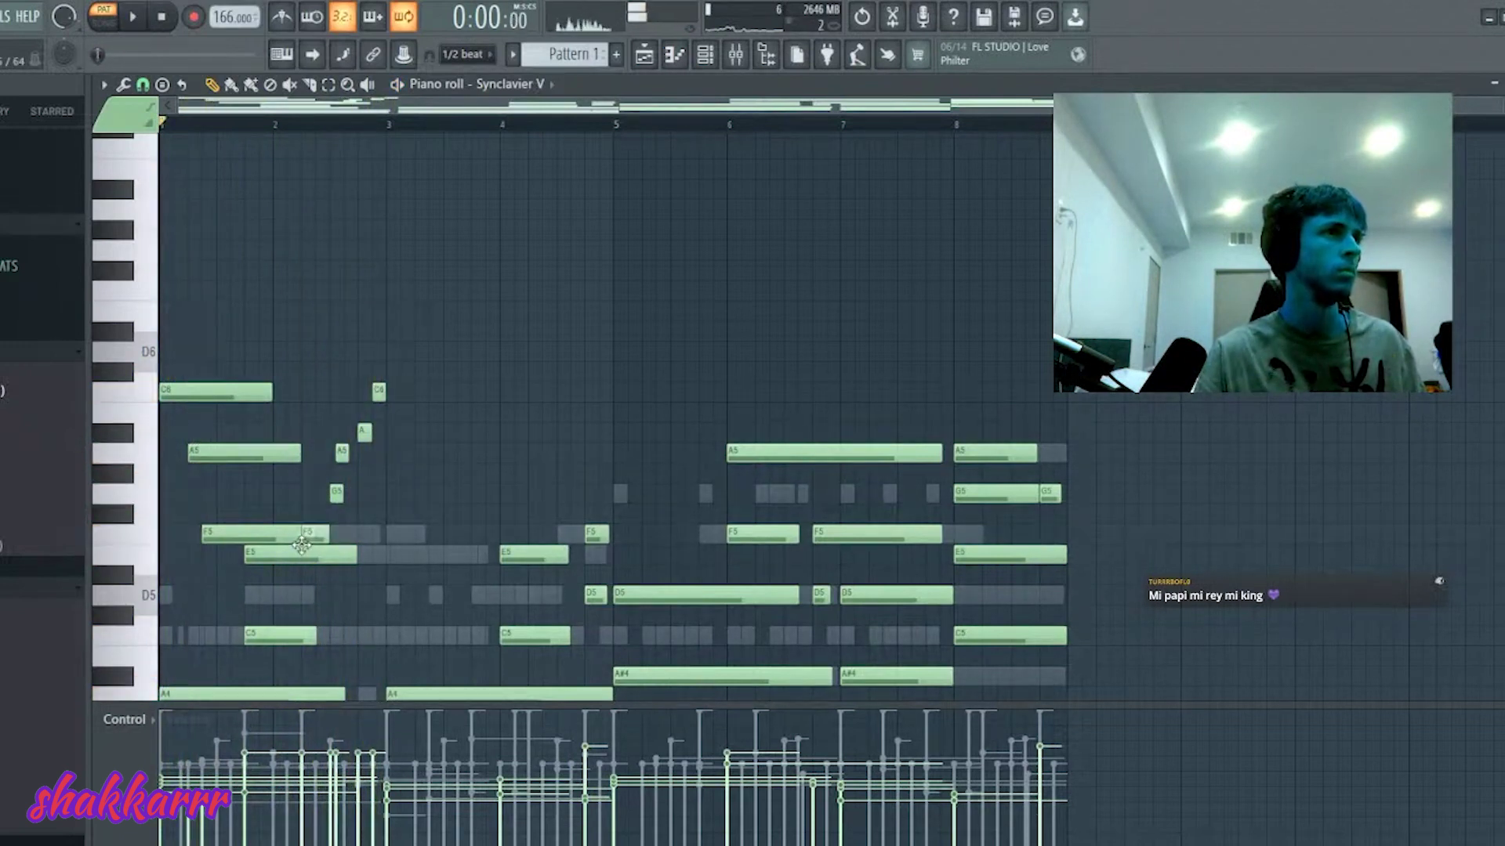
- Trim bar 1's F5 to end at bar 2's second beat and its E5 to end at bar 2's third beat
key("space")
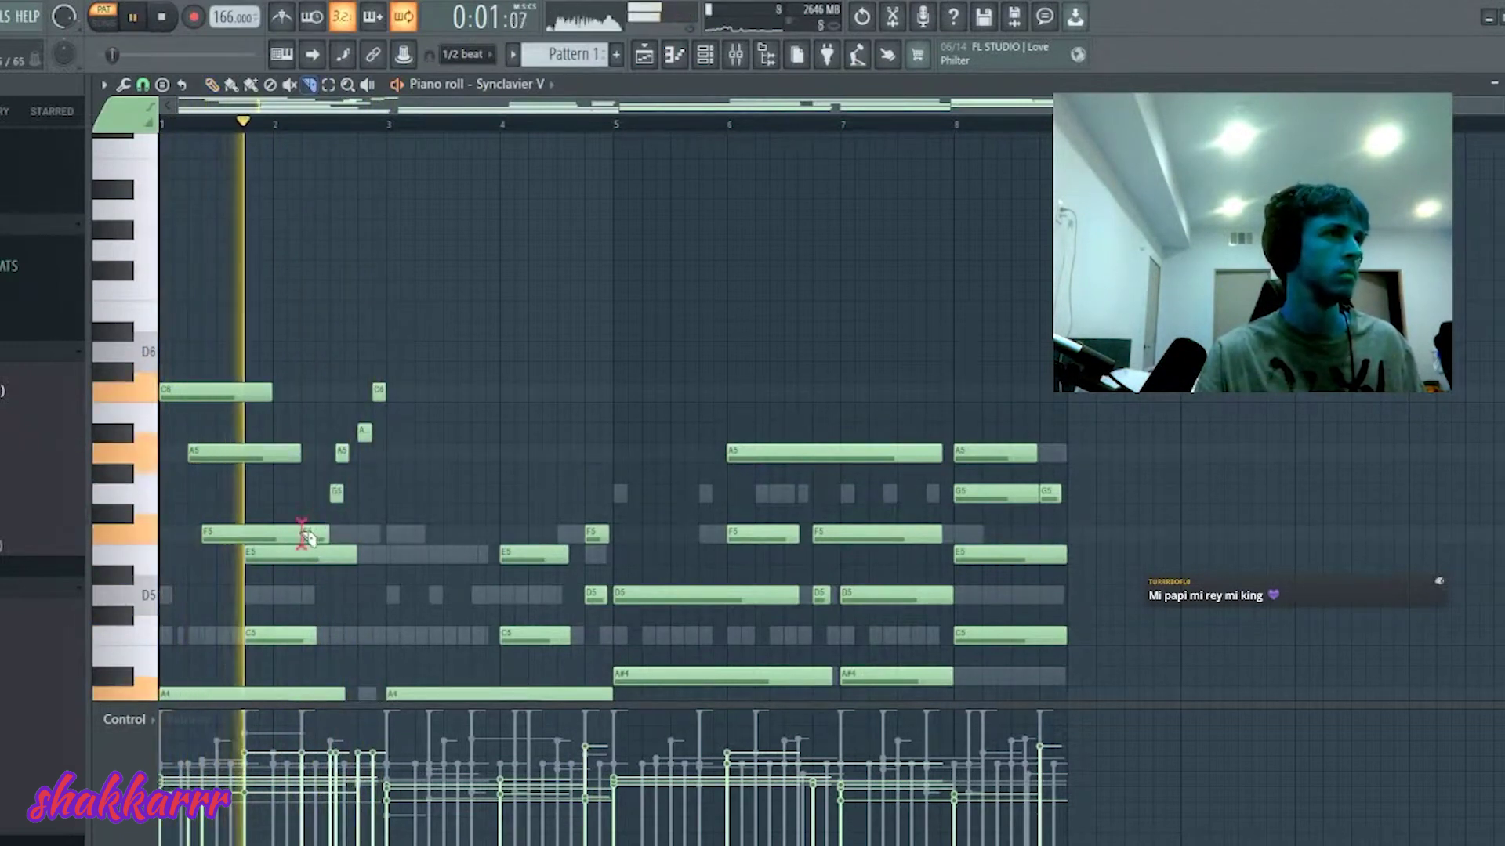
left_click_drag(358, 562, 333, 556)
key("space")
key("space")
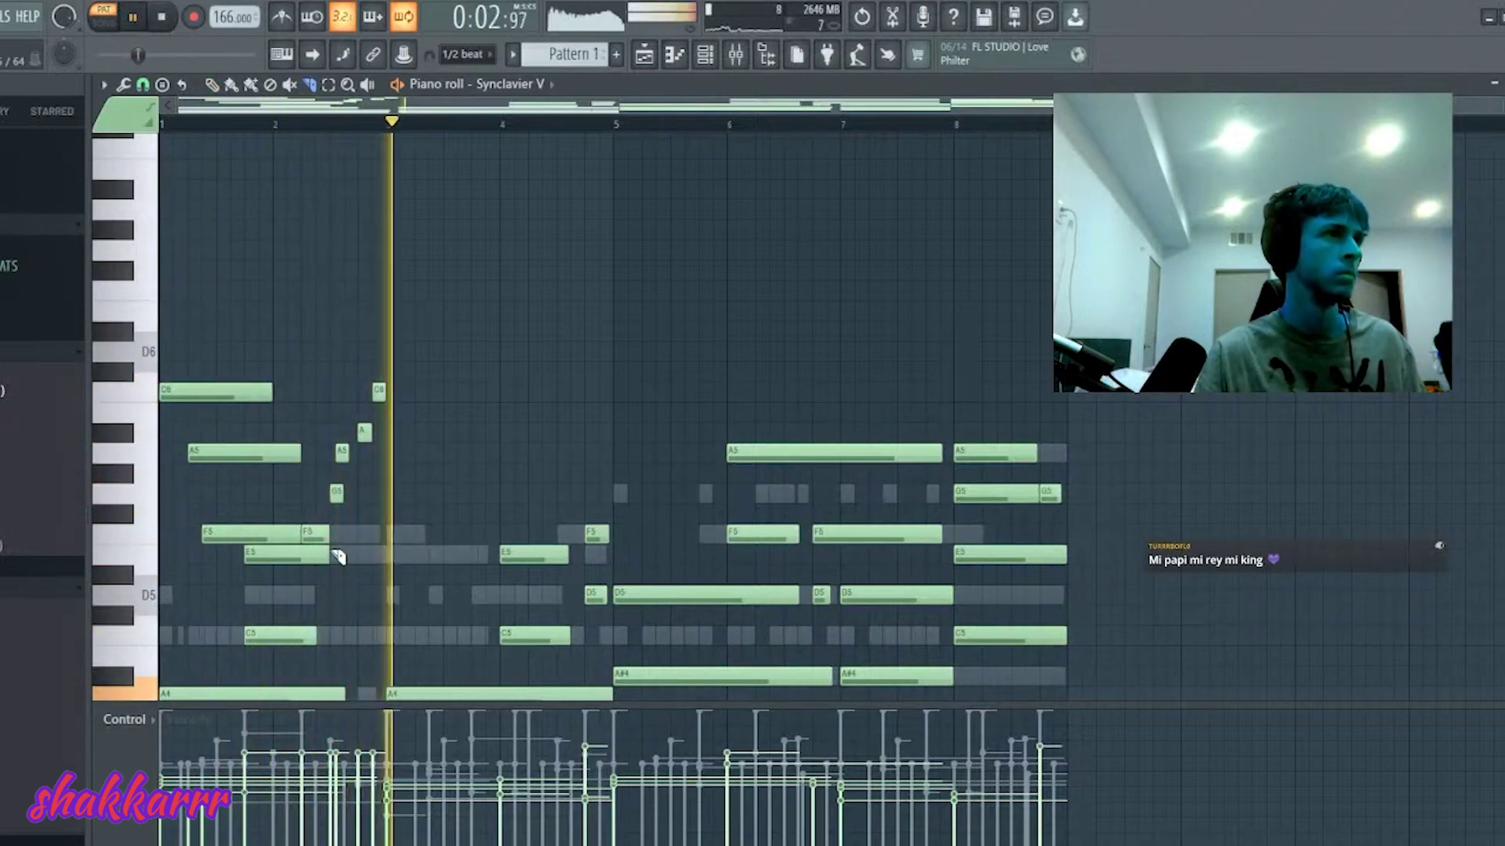
- Lower the short A#5 and C6 at bar 2's end by five semitones to F5 and G5
left_click_drag(354, 449, 435, 335)
key("Down")
key("Down")
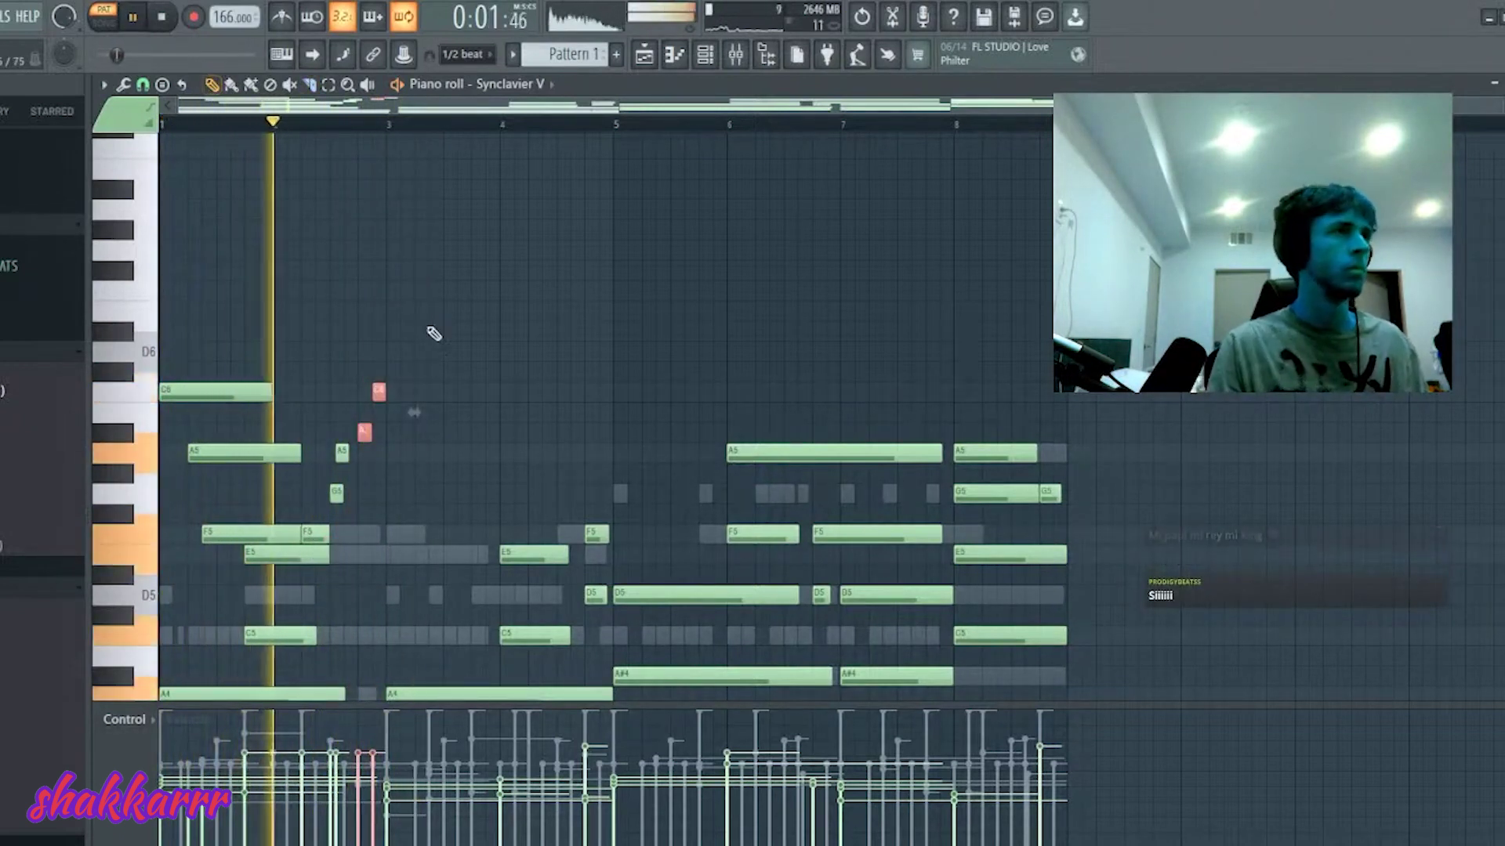
key("Right")
key("Down")
key("Down")
key("Down")
key("Left")
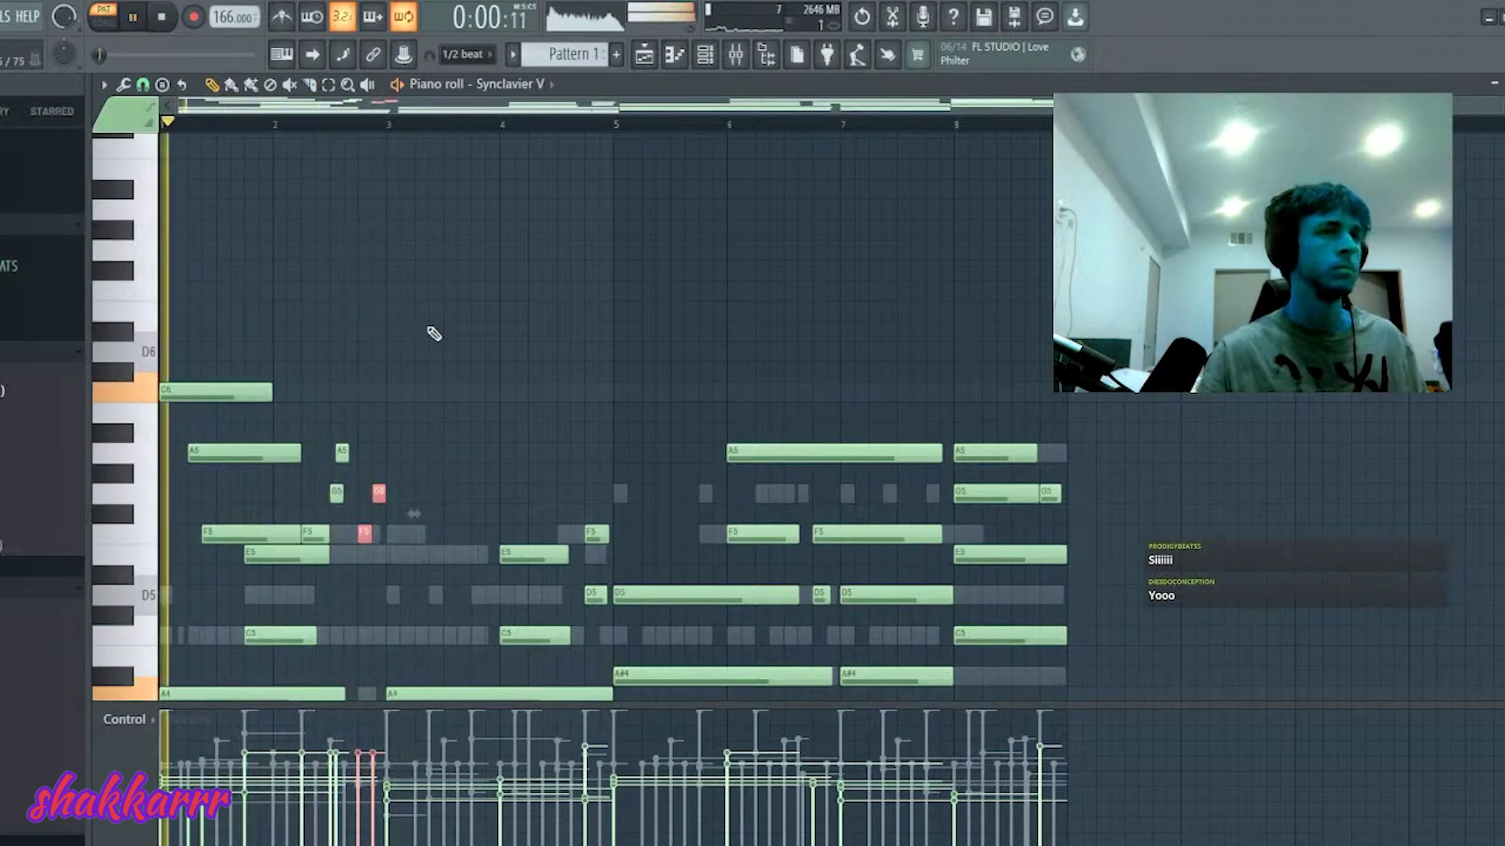
key("ctrl+d")
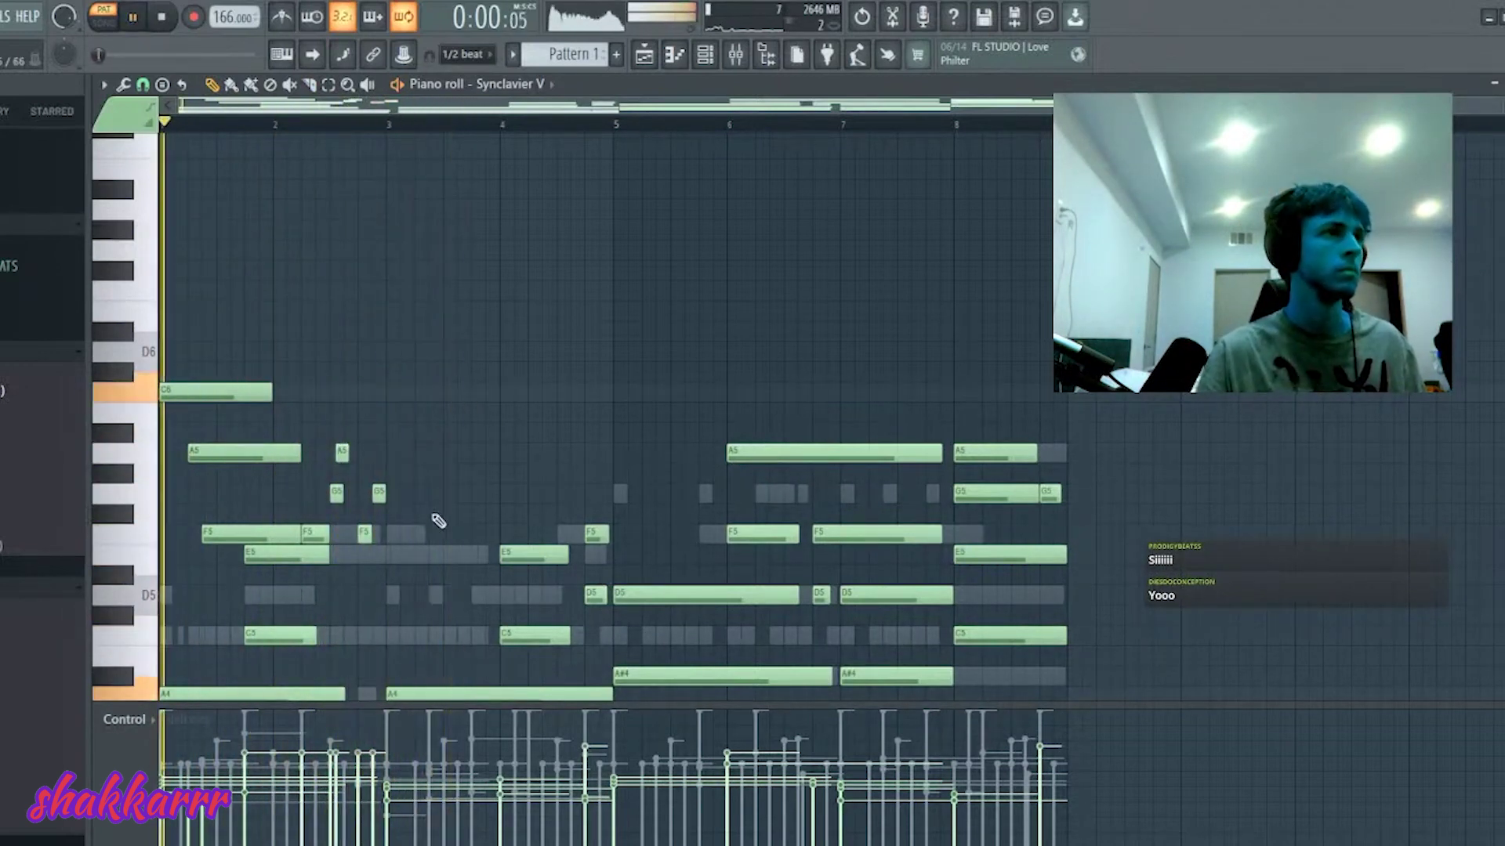
- Add an ascending run of one-beat E5, F5, G5, A5, A#5 and C6 notes from two and a half beats into bar 3 through bar 4
scroll(436, 487, "down", 3)
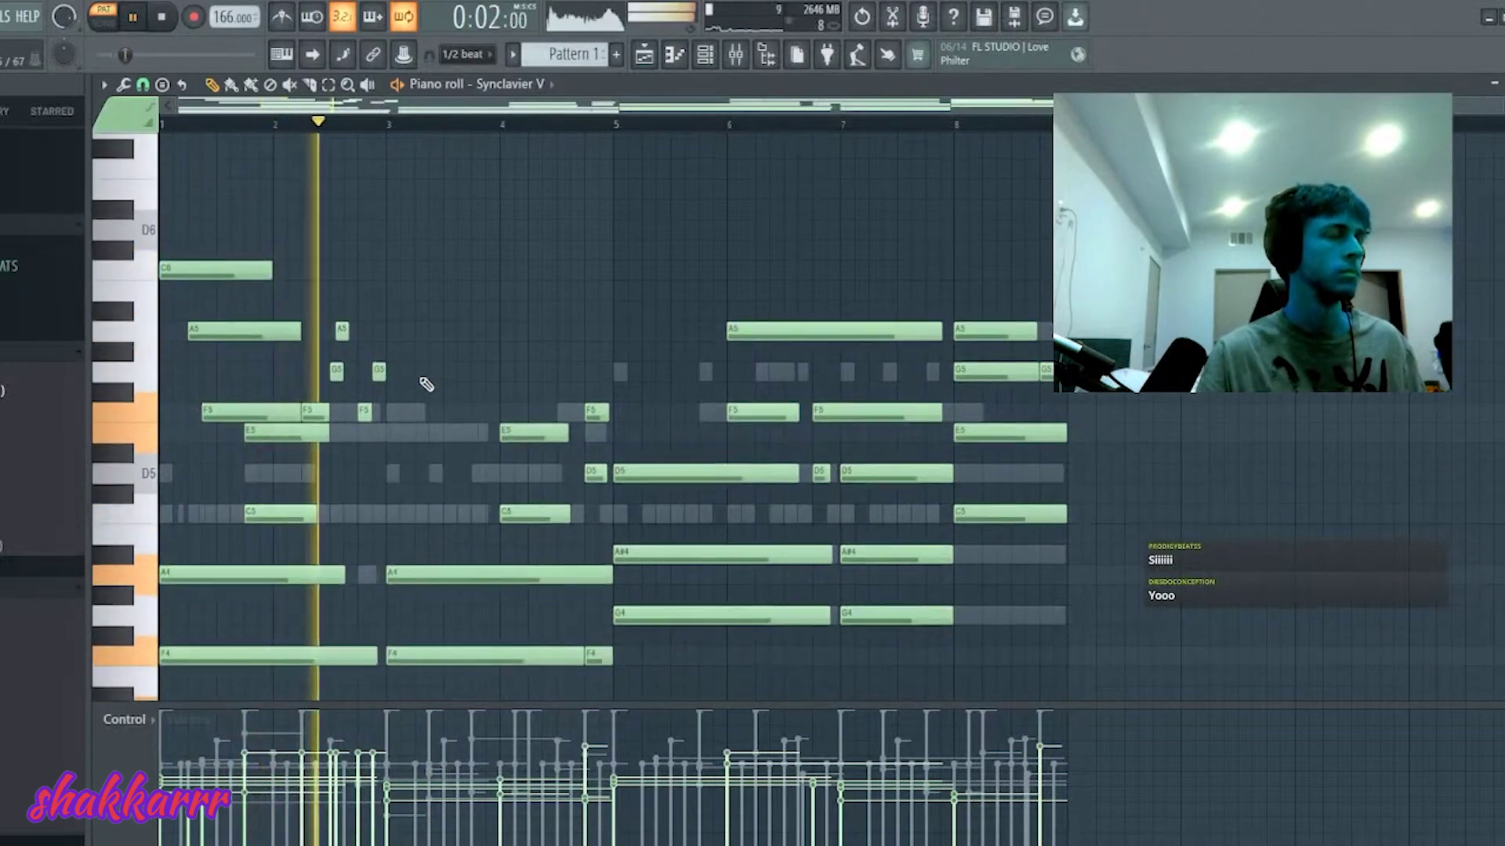
scroll(430, 439, "up", 2)
key("space")
left_click(462, 493)
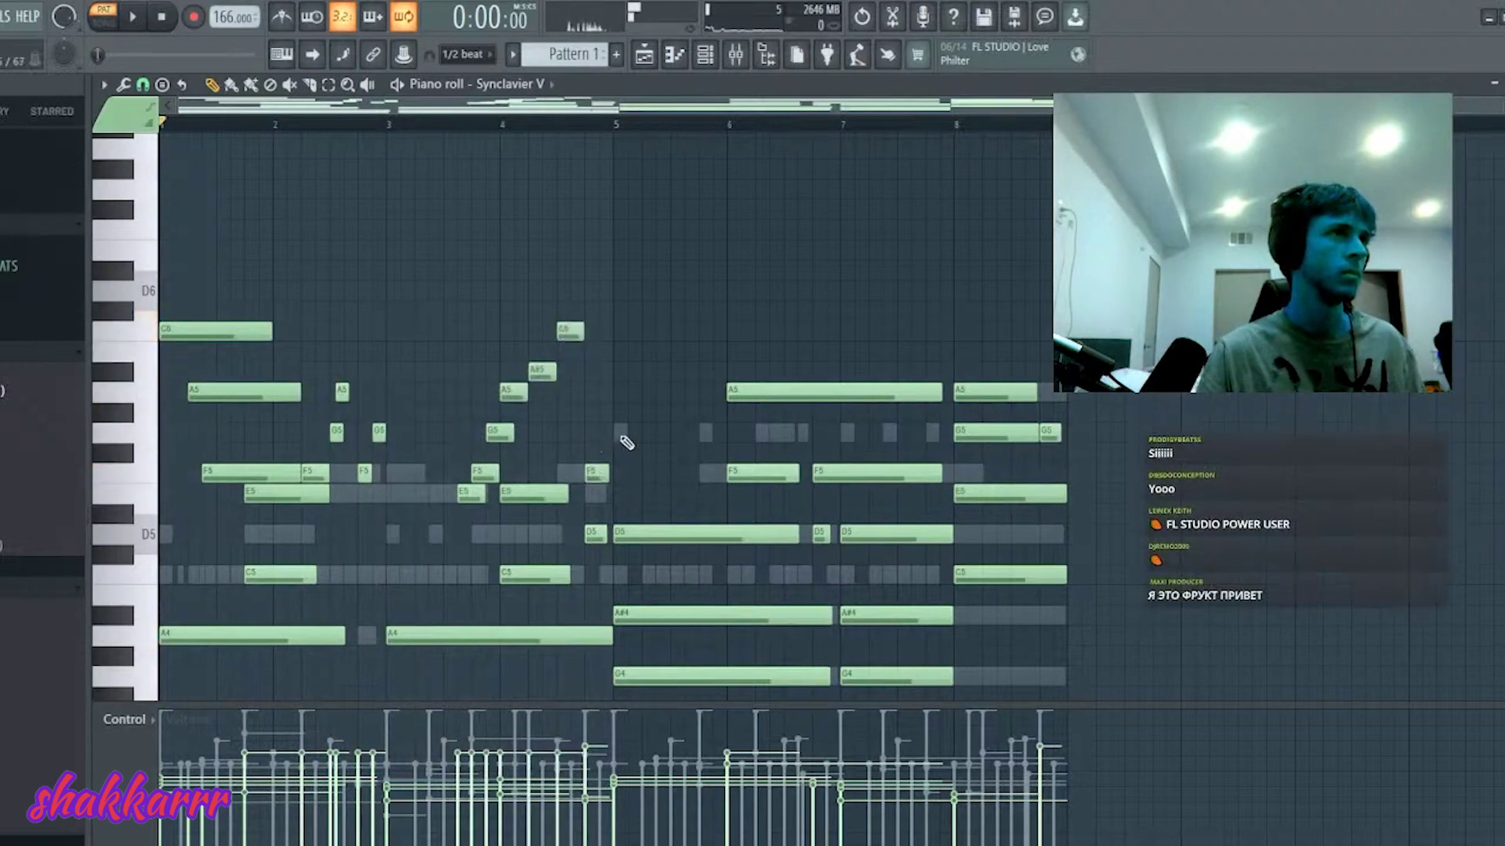
- Shorten the six ascending run notes in bars 3 and 4 to half a beat each and play the pattern
key("space")
left_click_drag(454, 513, 565, 331)
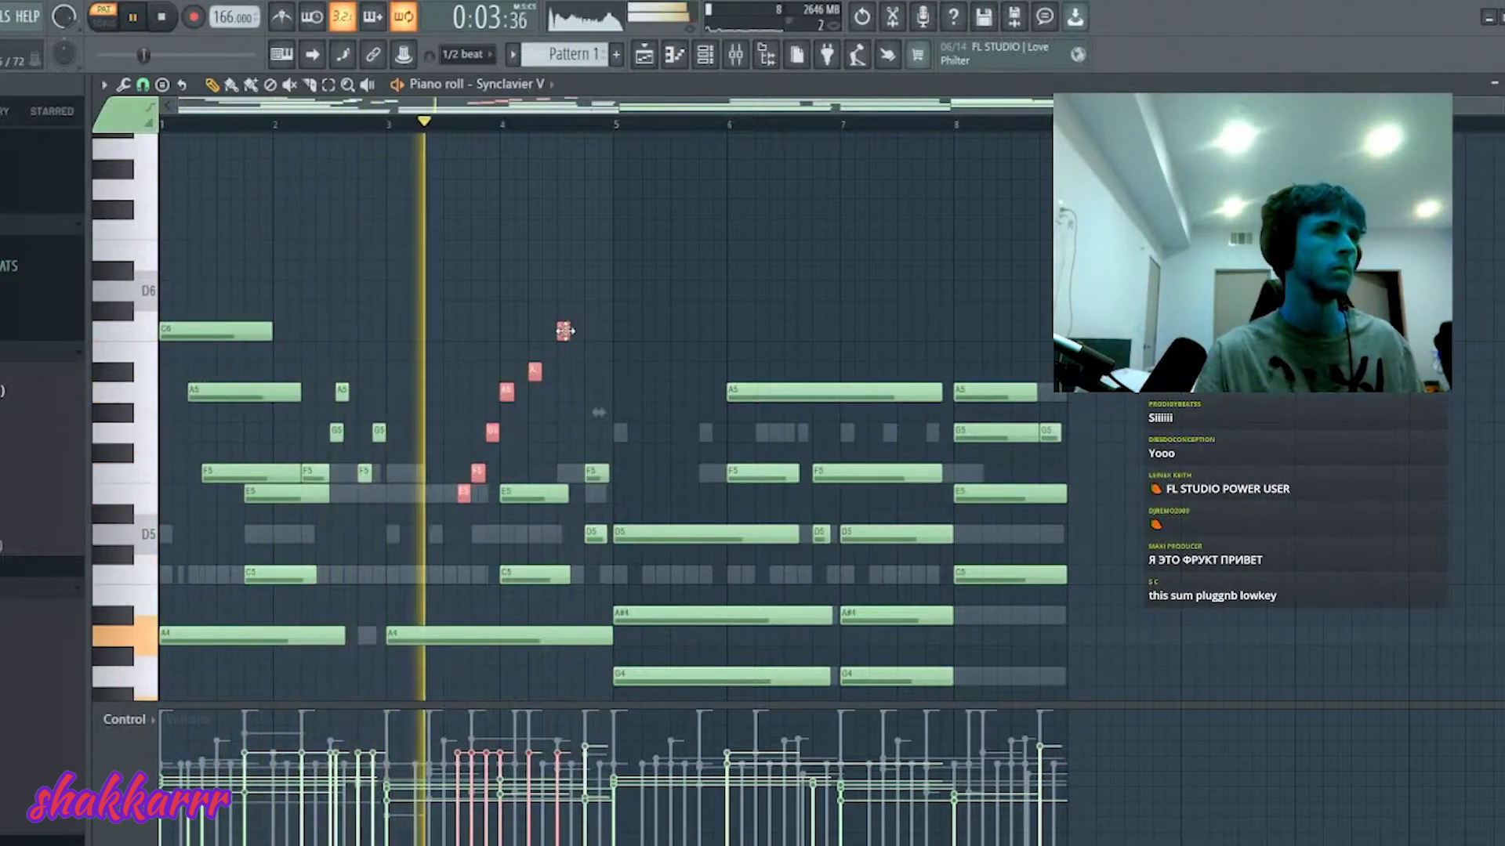
left_click(531, 394)
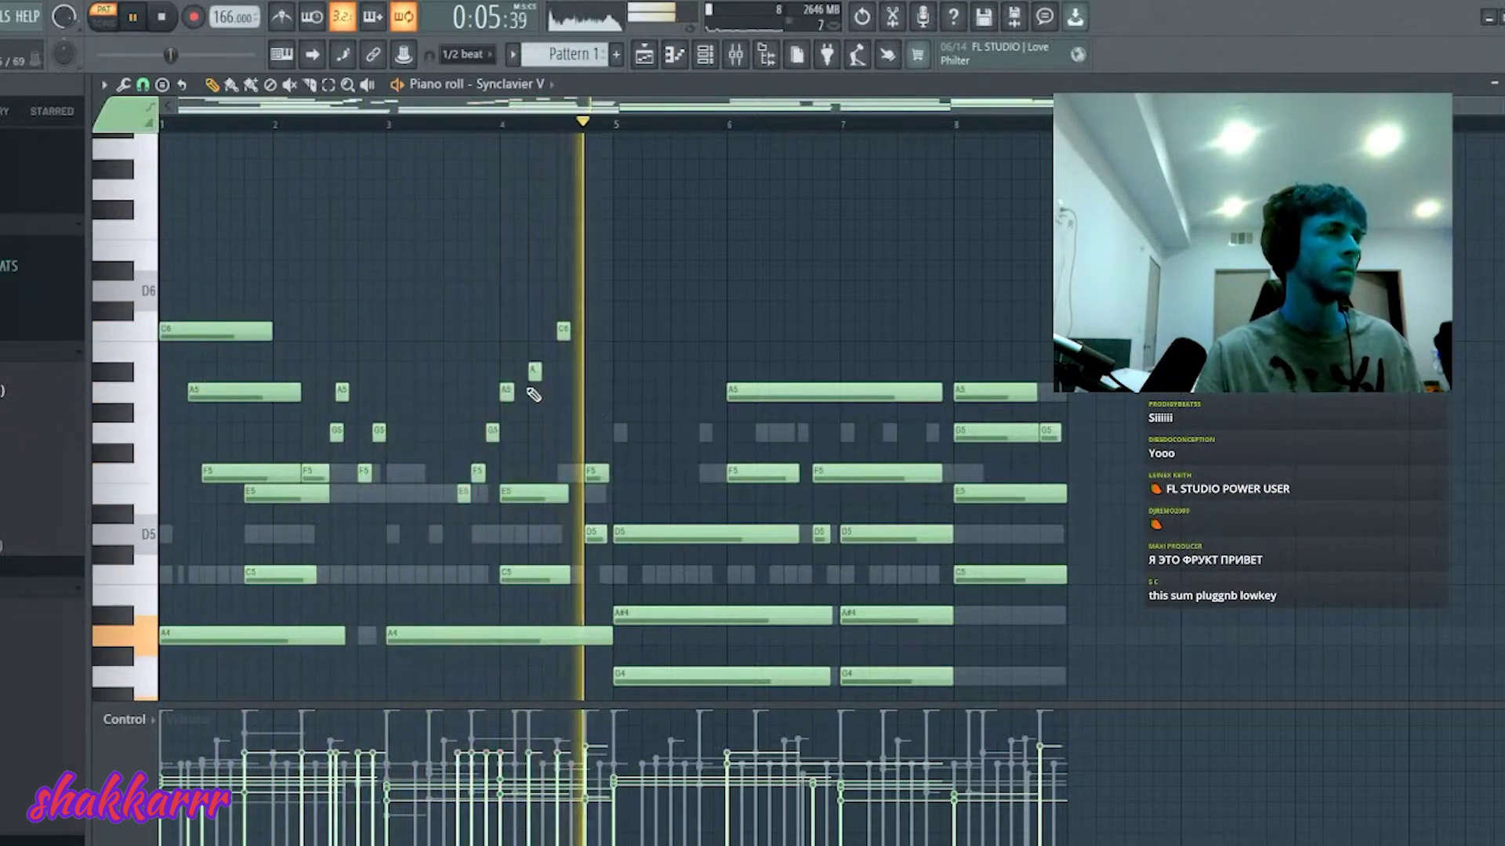
key("space")
key("space")
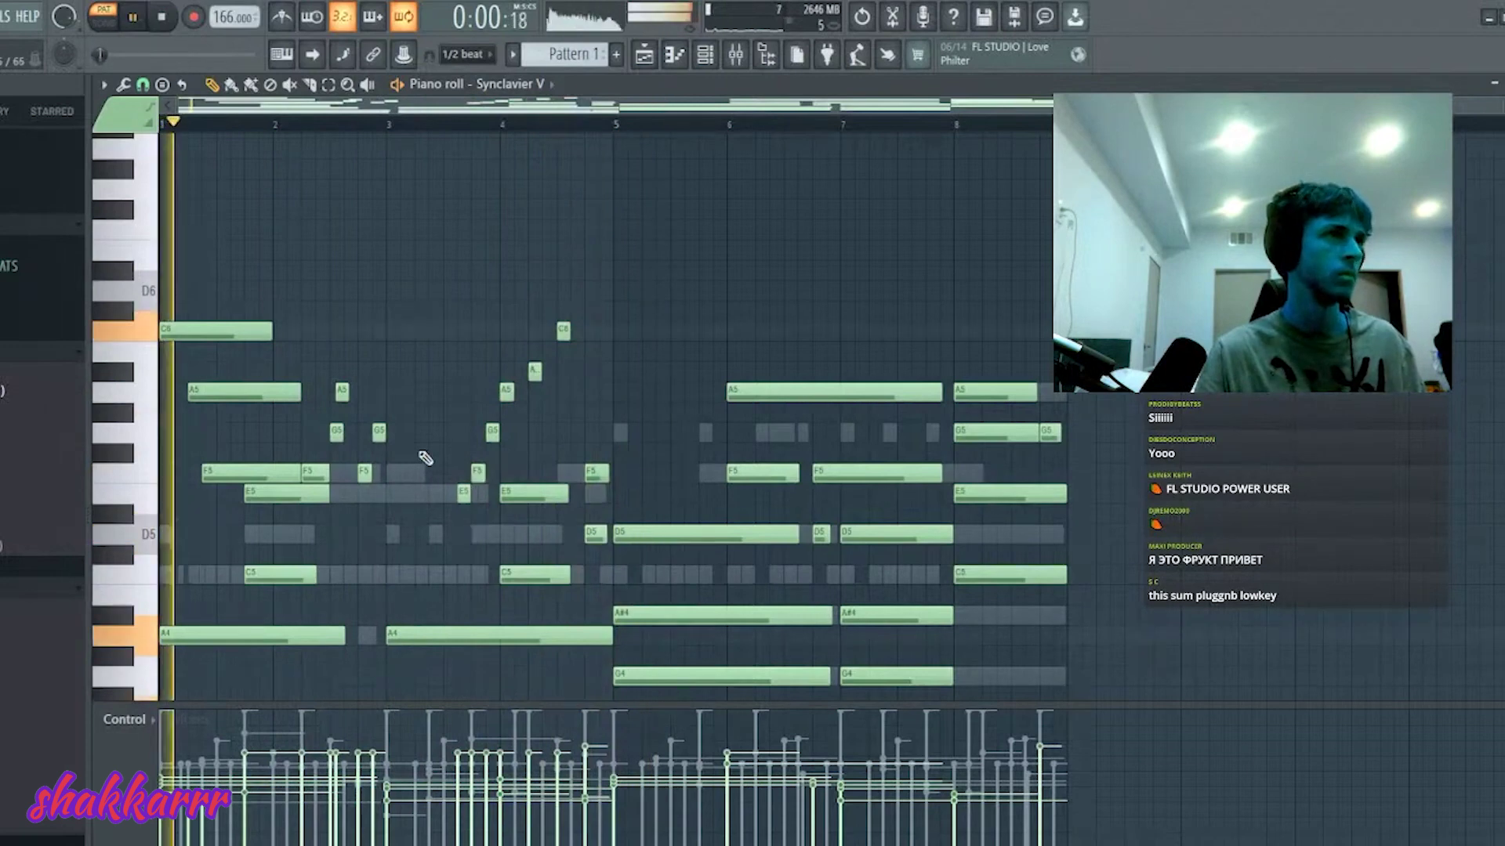
- Remove the short E5 and G5 notes just before bar 4, keep the F5 between them, and audition the phrase
left_click(396, 123)
left_click(389, 123)
right_click(477, 472)
key("space")
key("space")
left_click(477, 472)
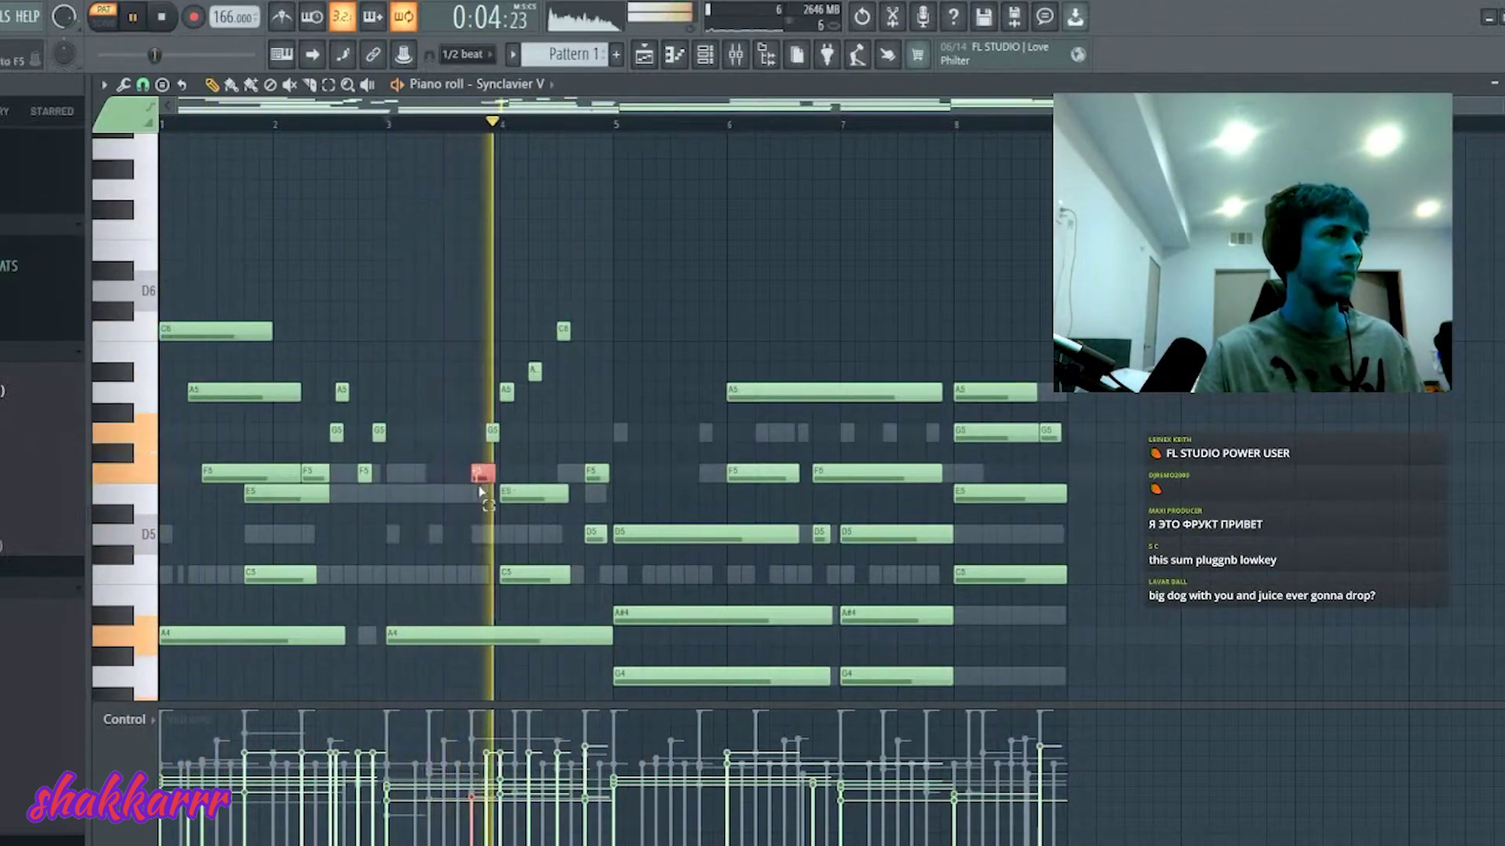
key("space")
key("space")
right_click(492, 432)
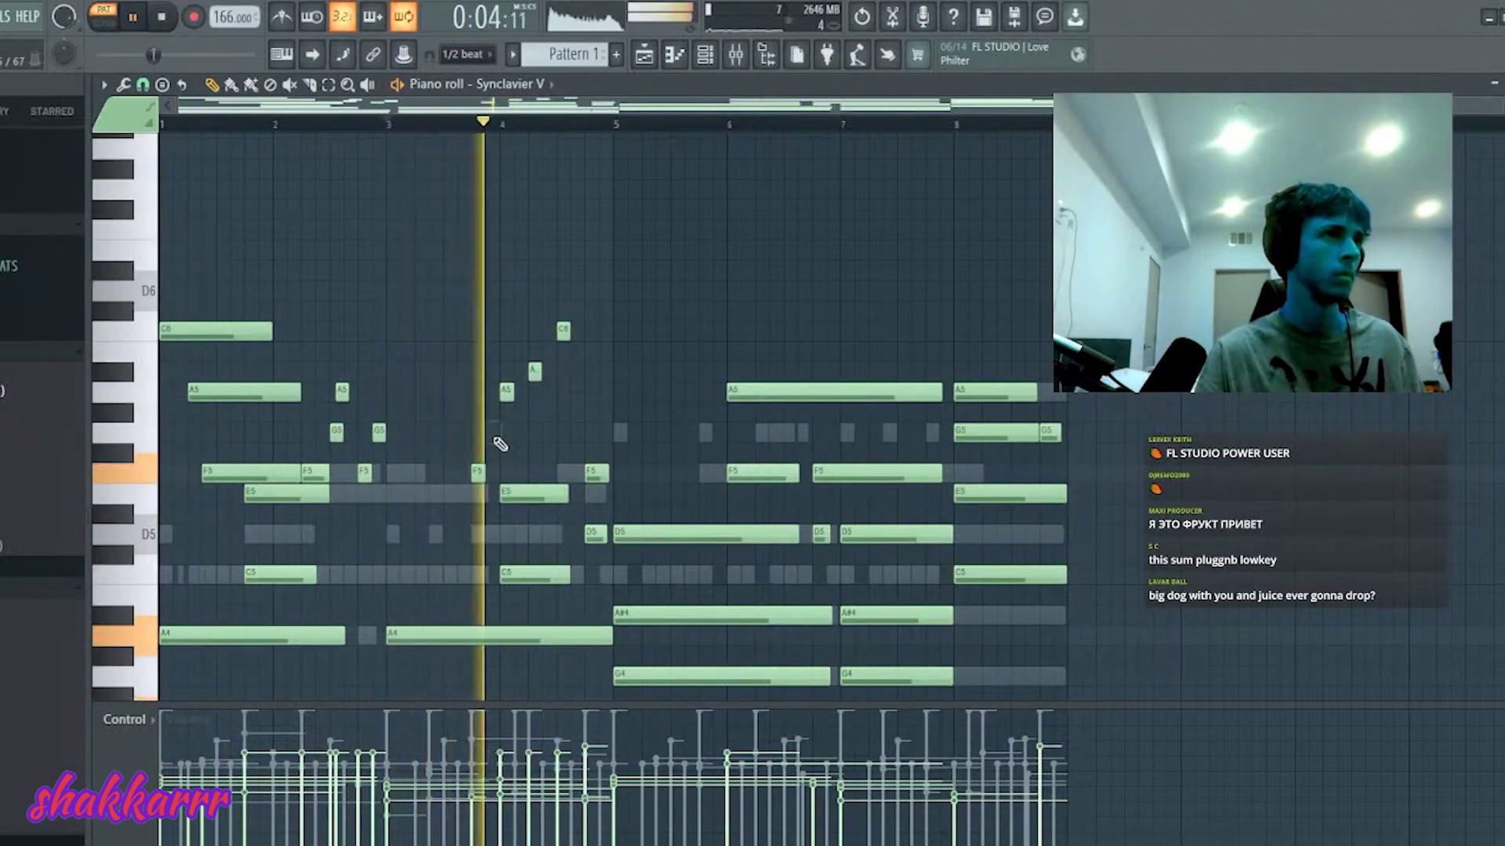
key("space")
key("space")
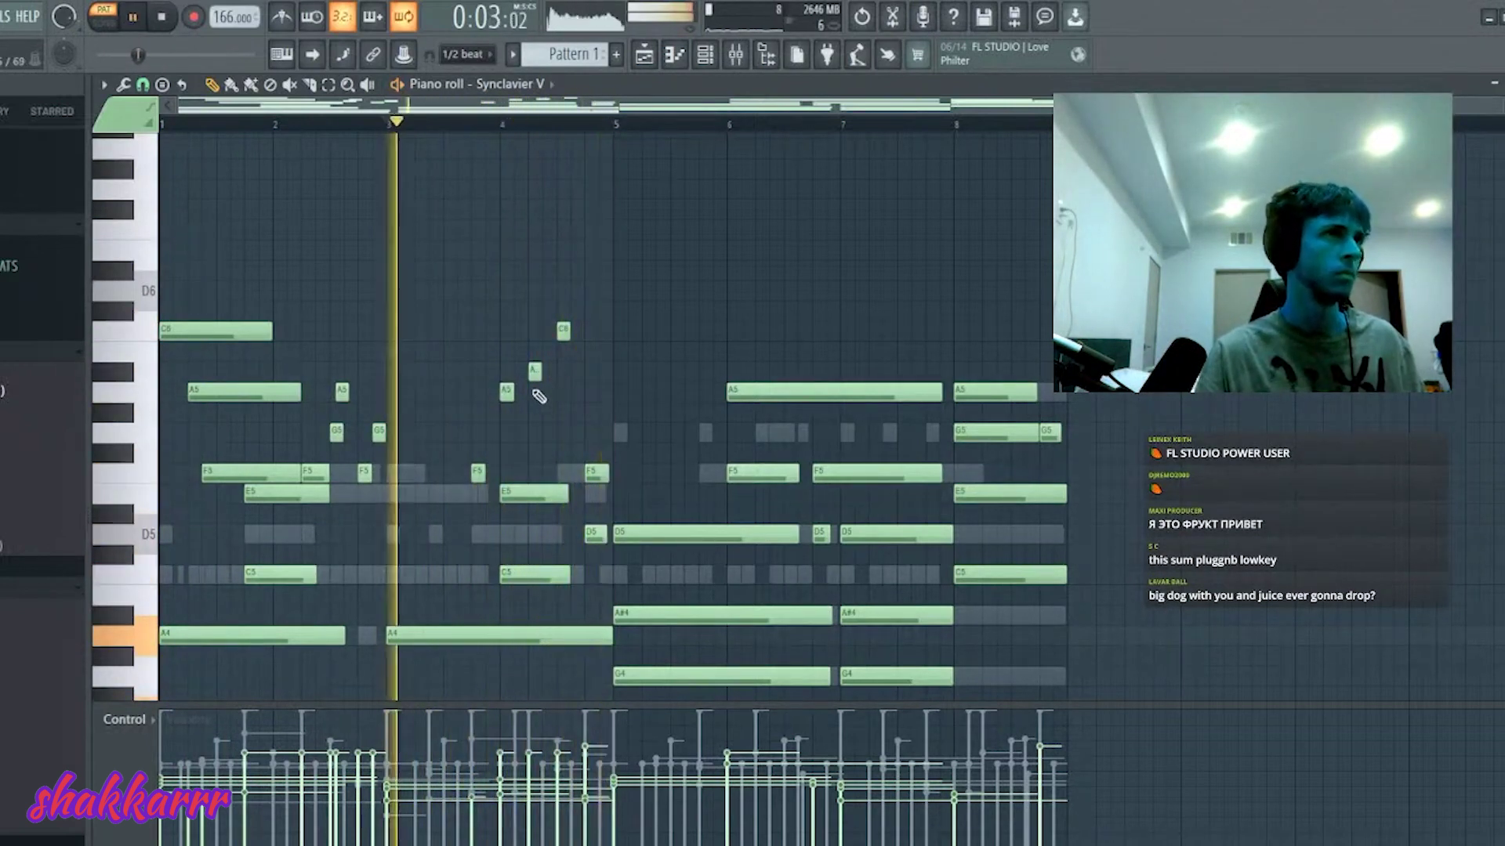
- Lengthen the rising A5, A#5 and C6 notes in bar 4 so they connect legato, and play the melody
left_click(537, 391)
left_click_drag(593, 304, 440, 429)
key("ctrl+l")
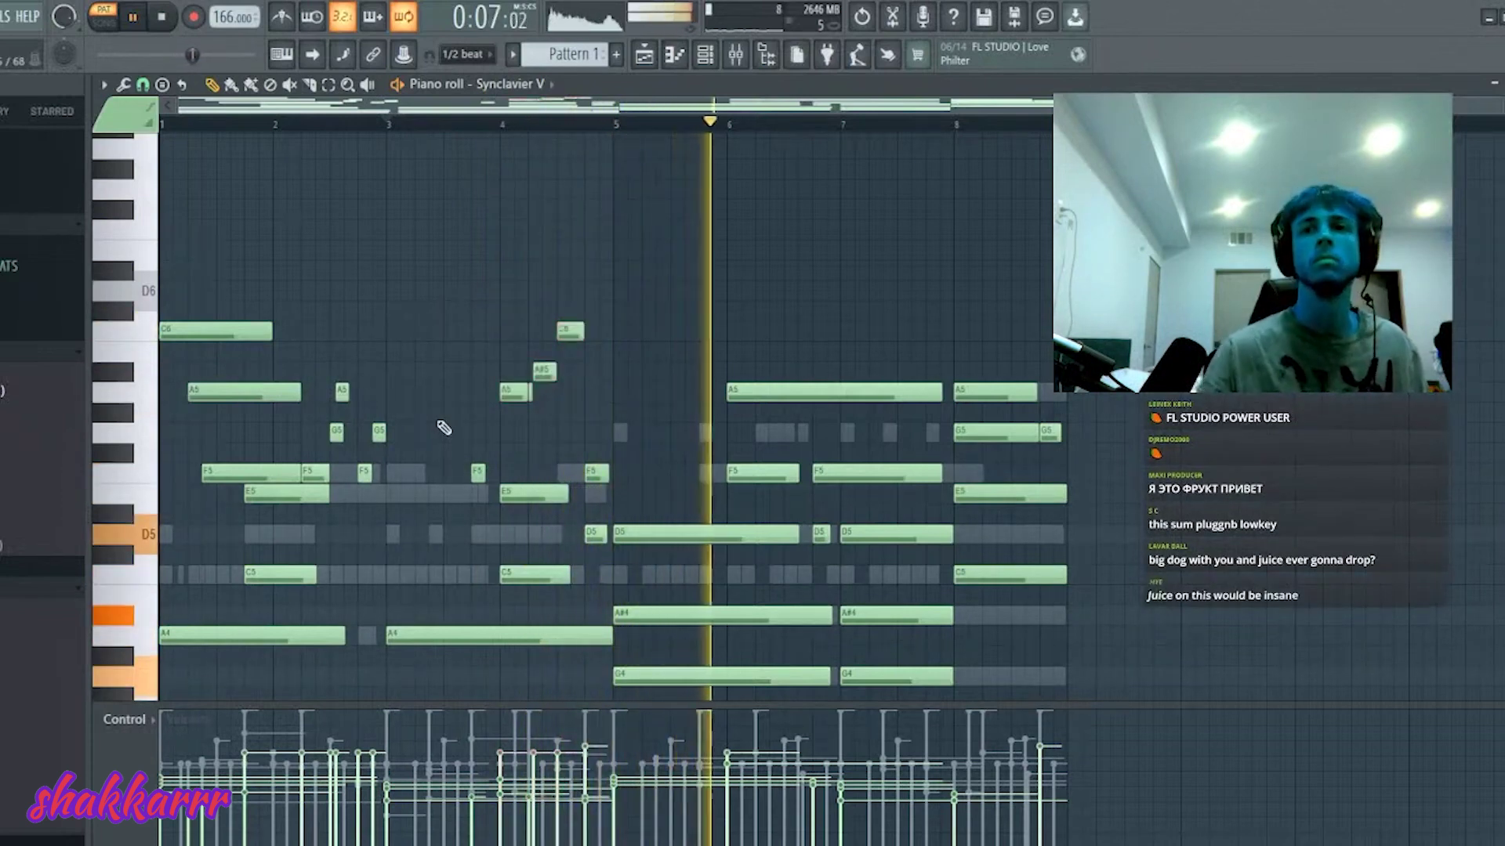
key("space")
key("space")
key("space")
key("space")
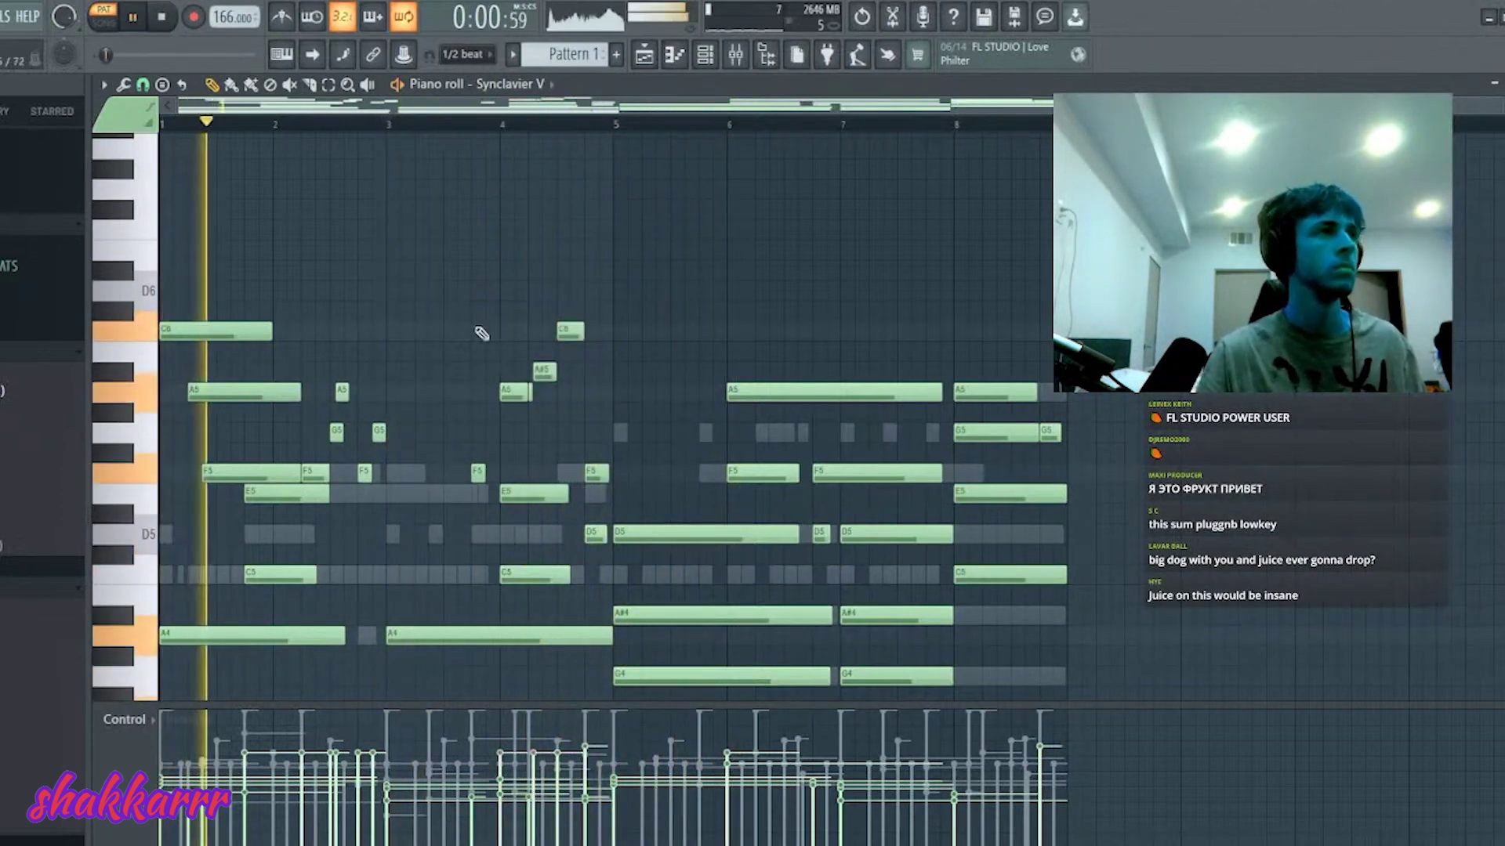
- Try the short F5, G5 and A5 run from bar 2 in bar 3, shifted slightly after the bar line
left_click_drag(319, 363, 397, 464)
key("space")
key("space")
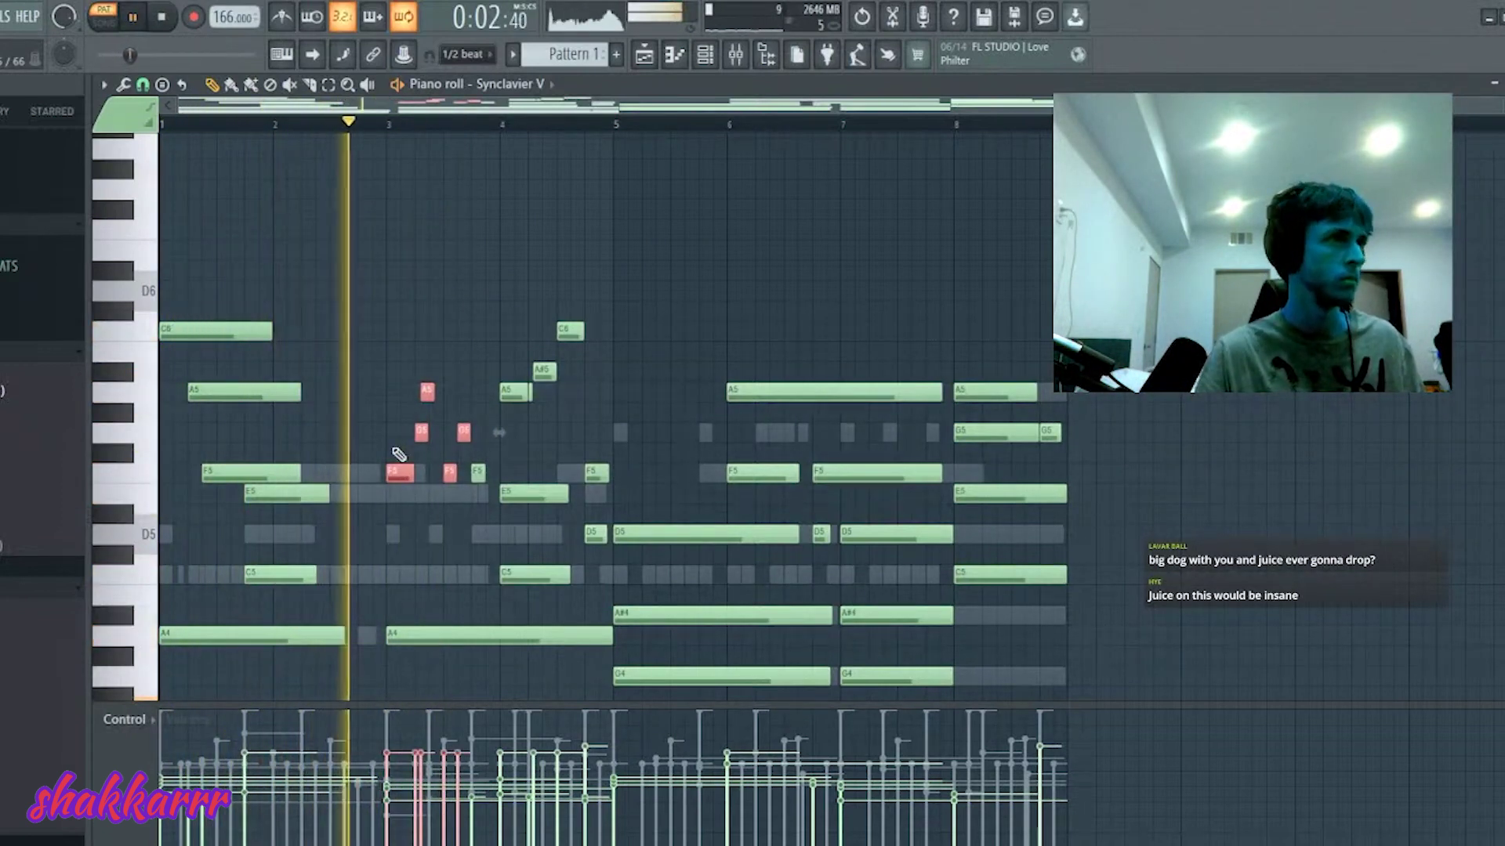
key("space")
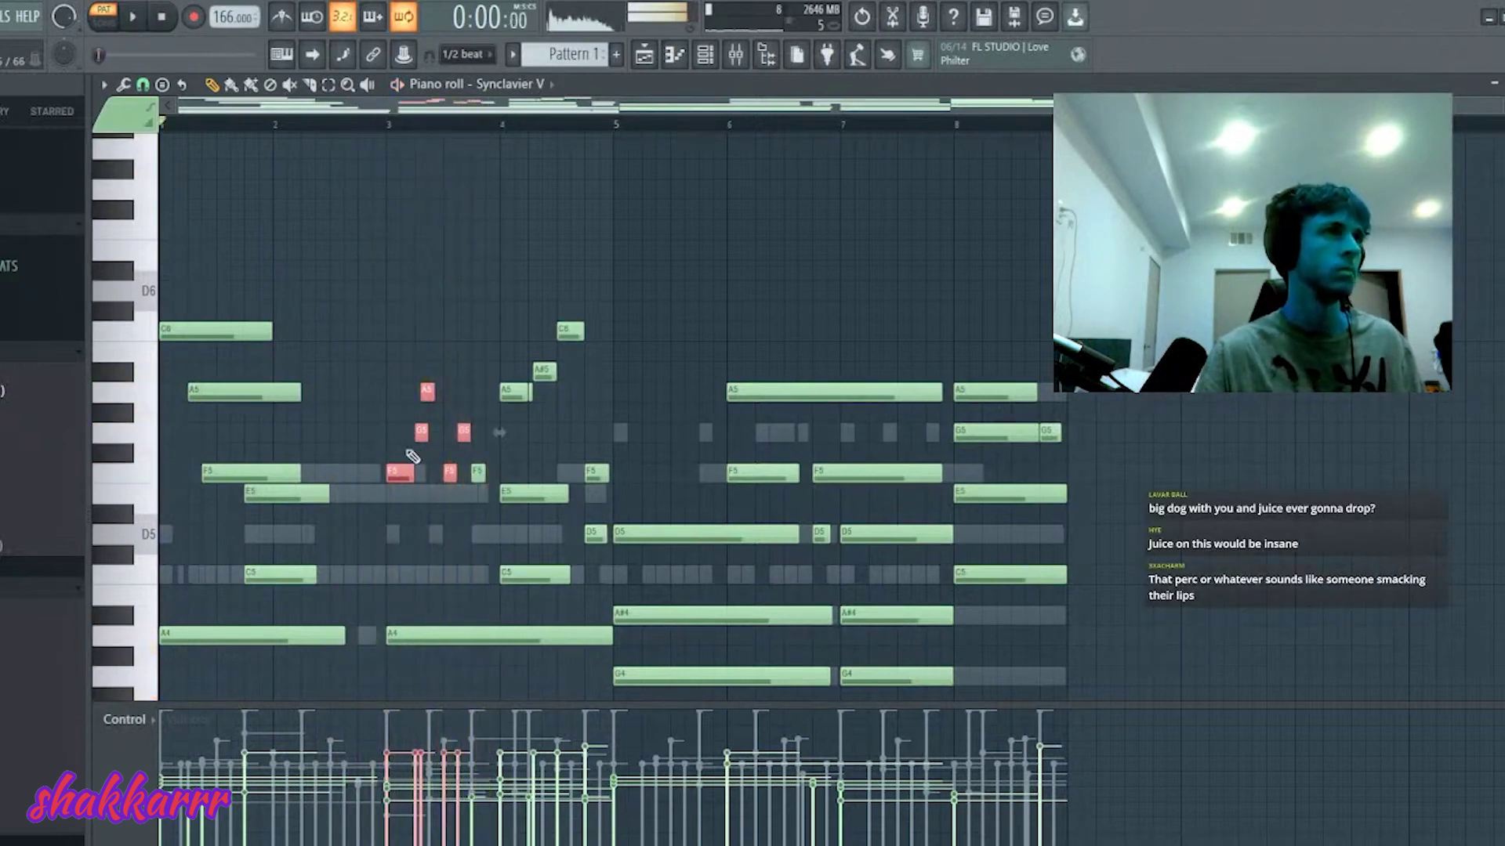
key("space")
left_click_drag(401, 473, 415, 473)
left_click(489, 486)
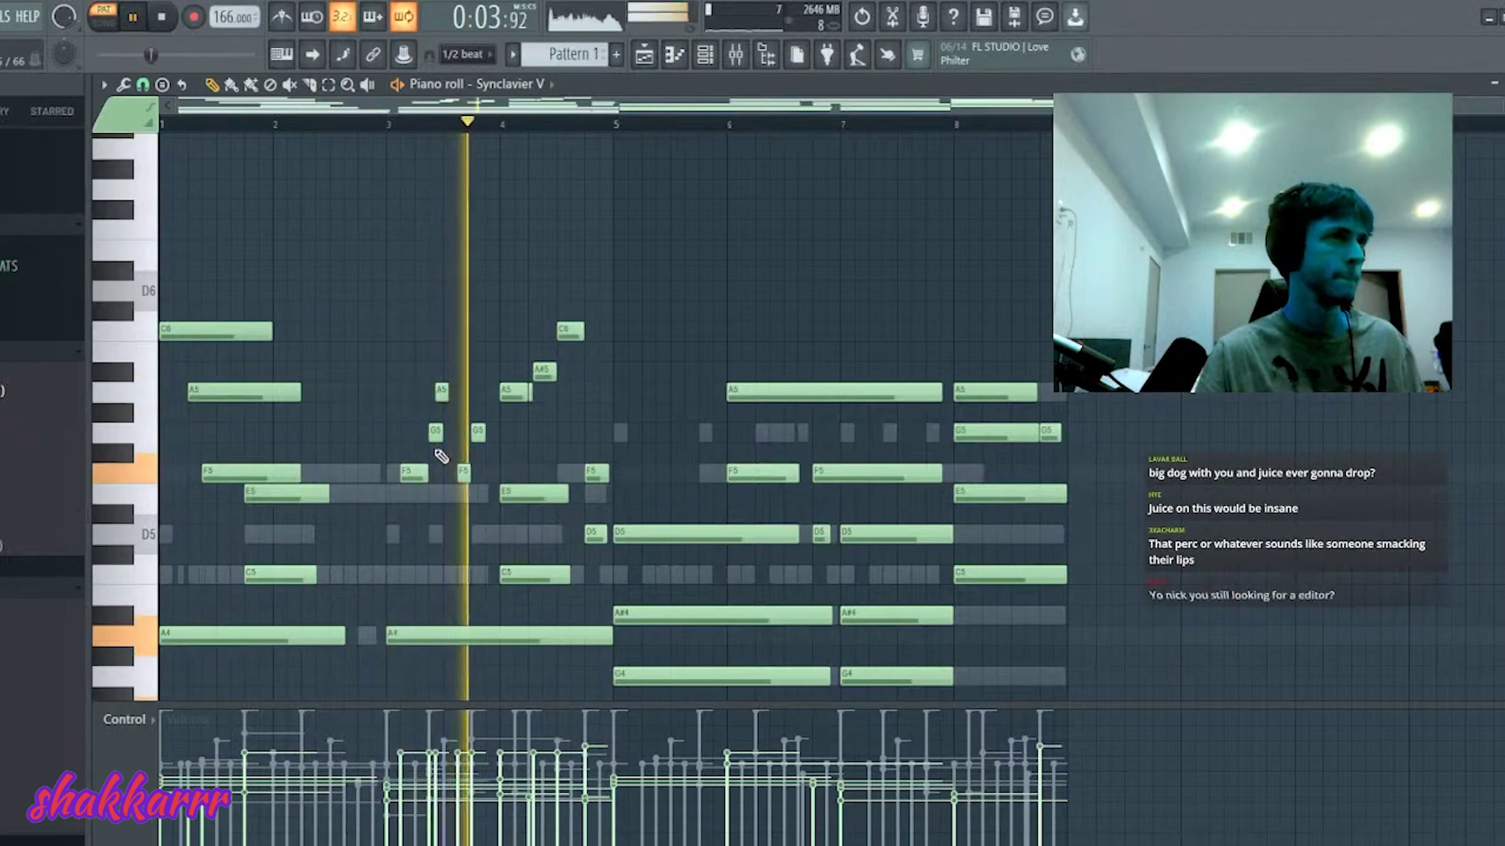
- Move the short-note run back into bar 2 without its first F5, and place a short F5 just before bar 4
left_click_drag(493, 356, 371, 567)
key("space")
key("space")
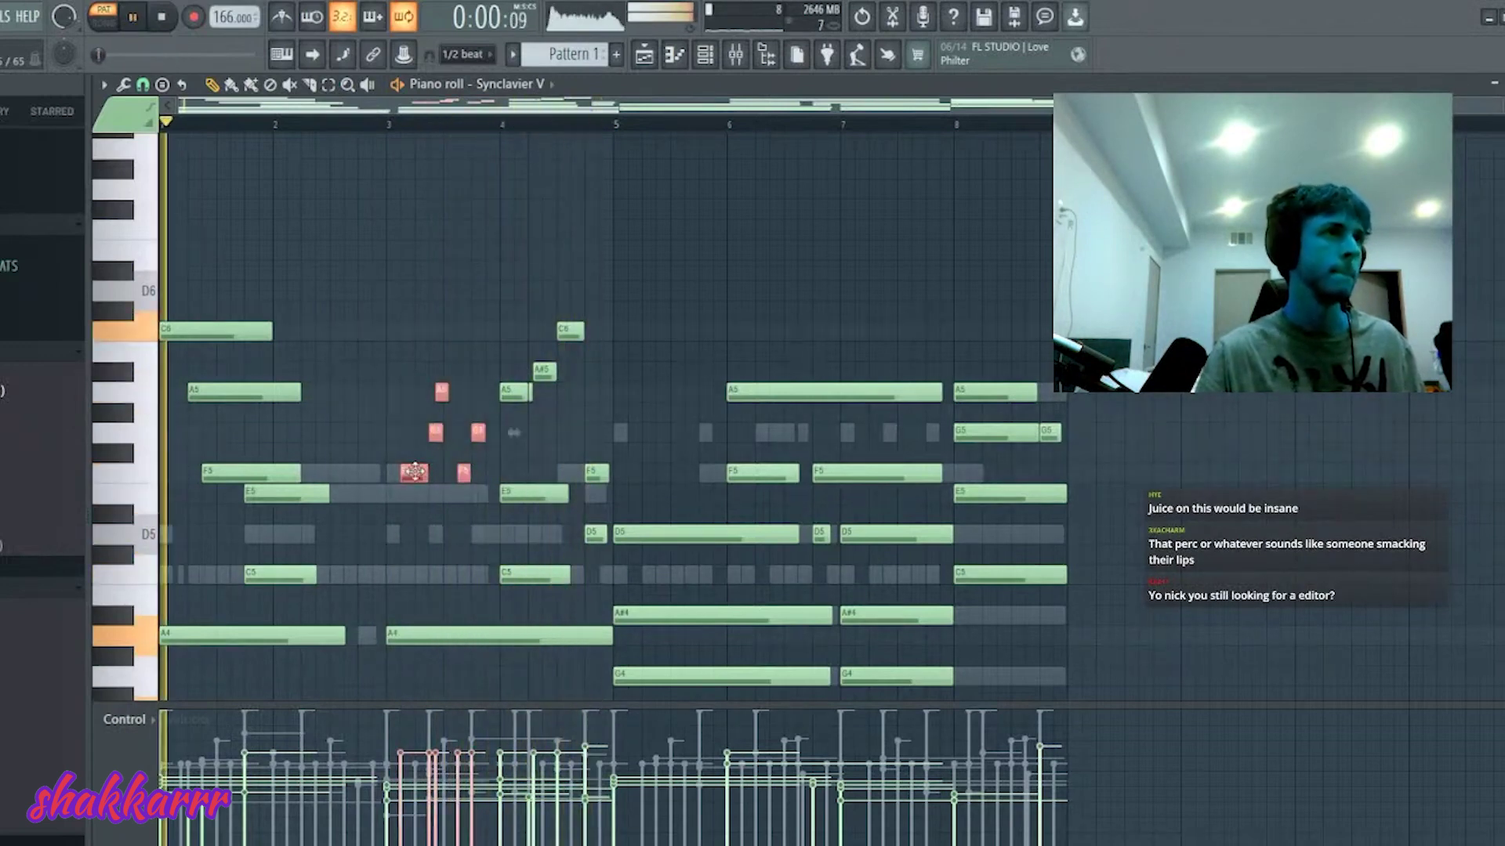
left_click_drag(414, 473, 314, 475)
left_click(318, 479)
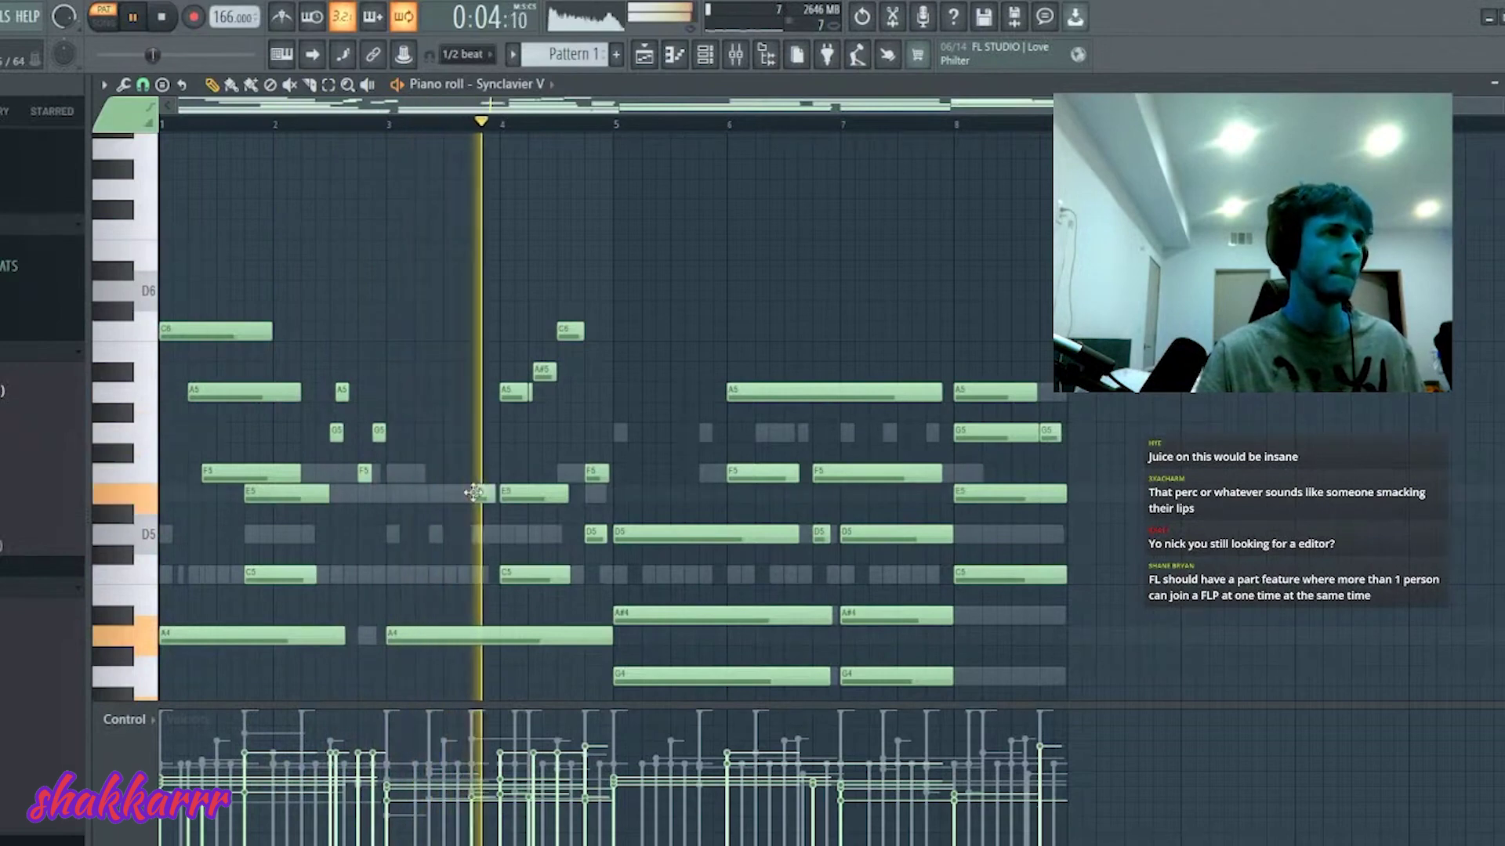
left_click_drag(473, 492, 475, 473)
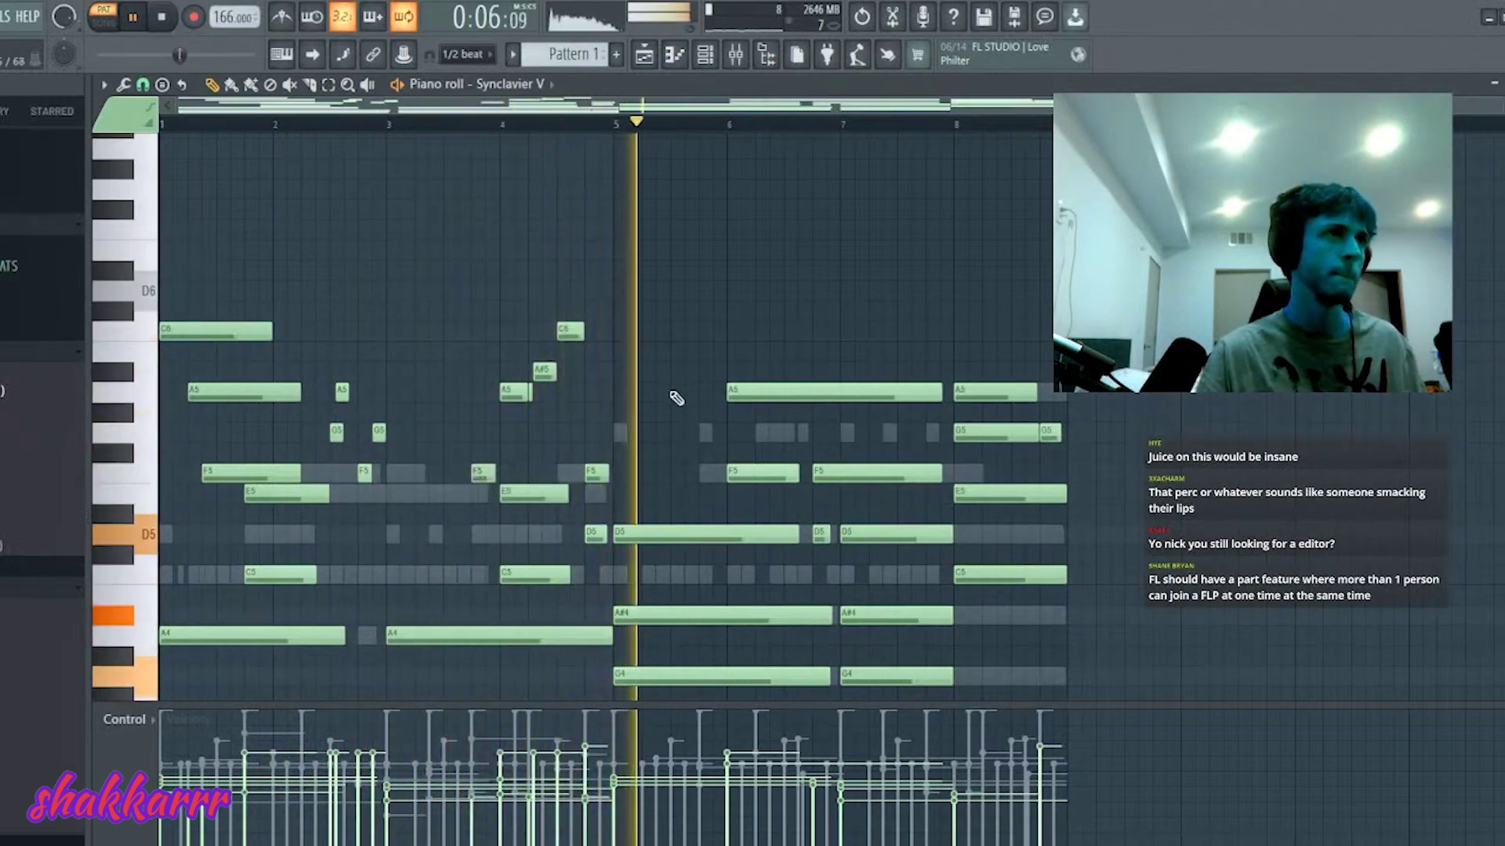
- Add a short D6 note early in bar 5, followed by short F6 and E6 notes
key("space")
left_click(688, 310)
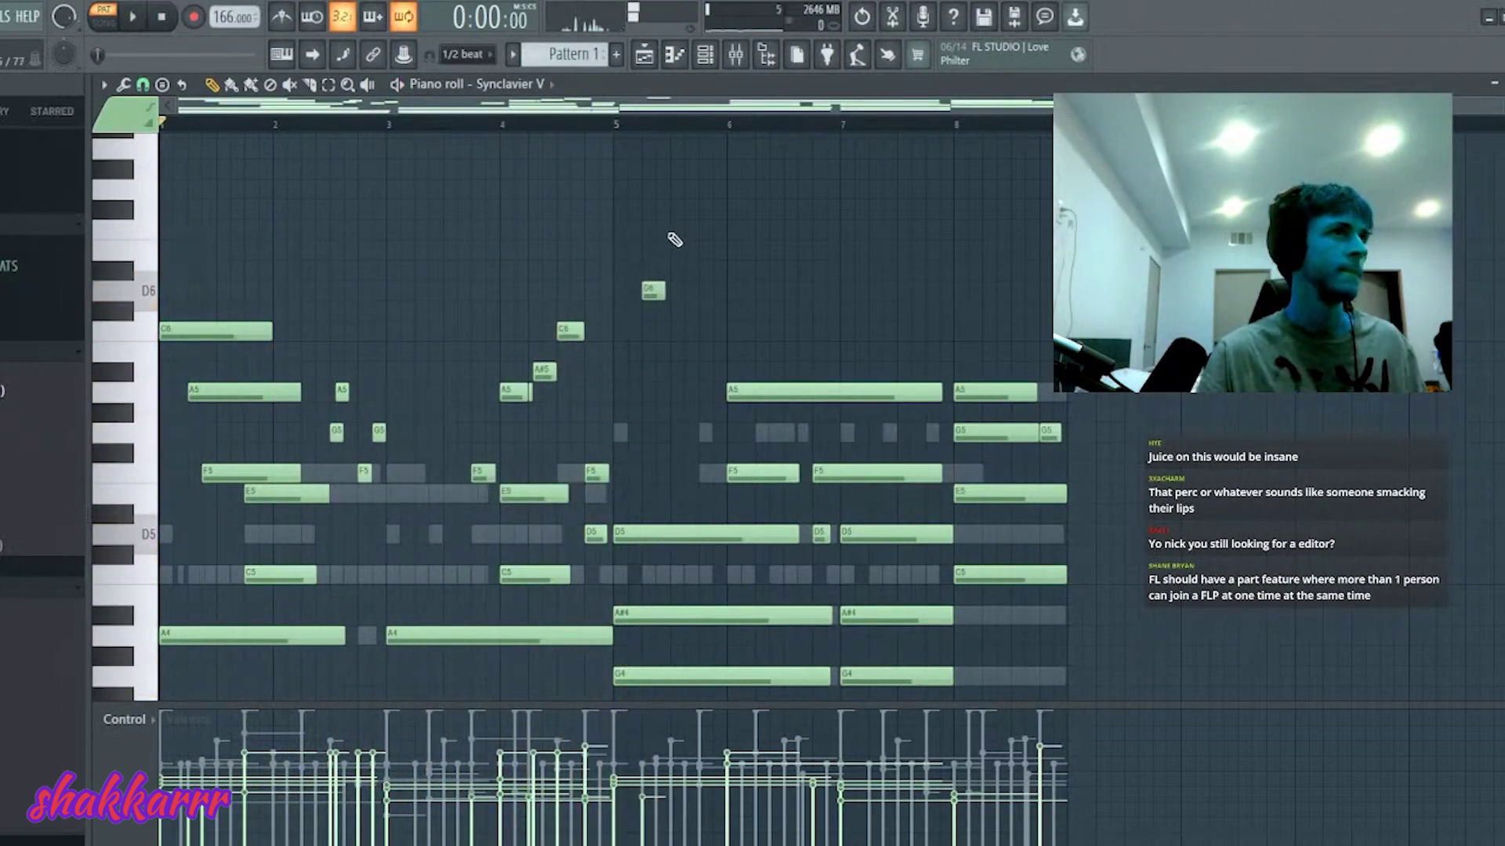
left_click(674, 230)
key("space")
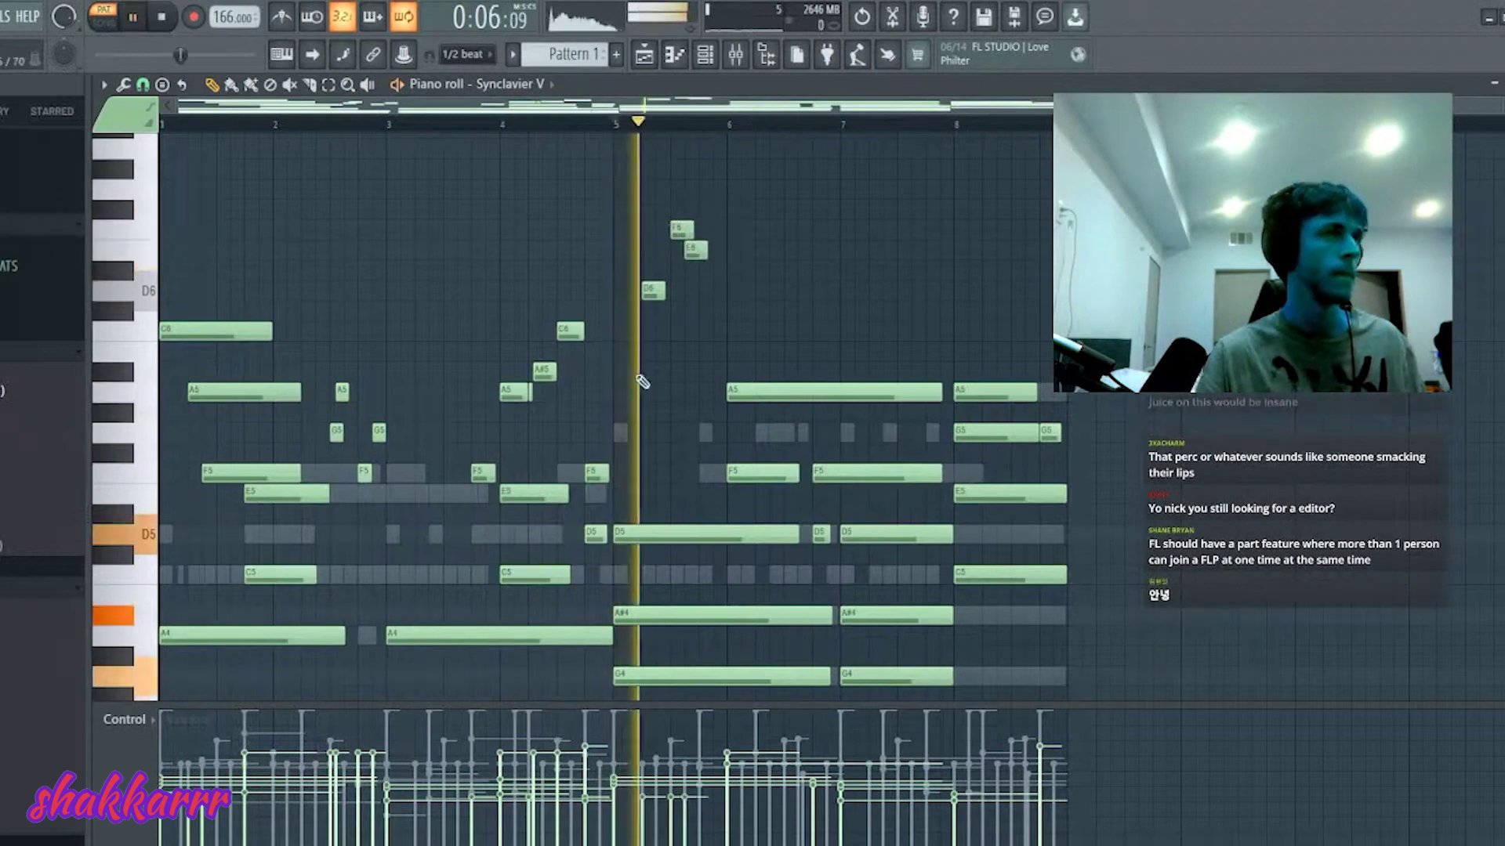
- Shift the D6 in bar 5 slightly later and replace the F6 and E6 after it with a short A5
left_click_drag(652, 292, 665, 292)
key("space")
right_click(676, 229)
right_click(695, 250)
key("space")
key("space")
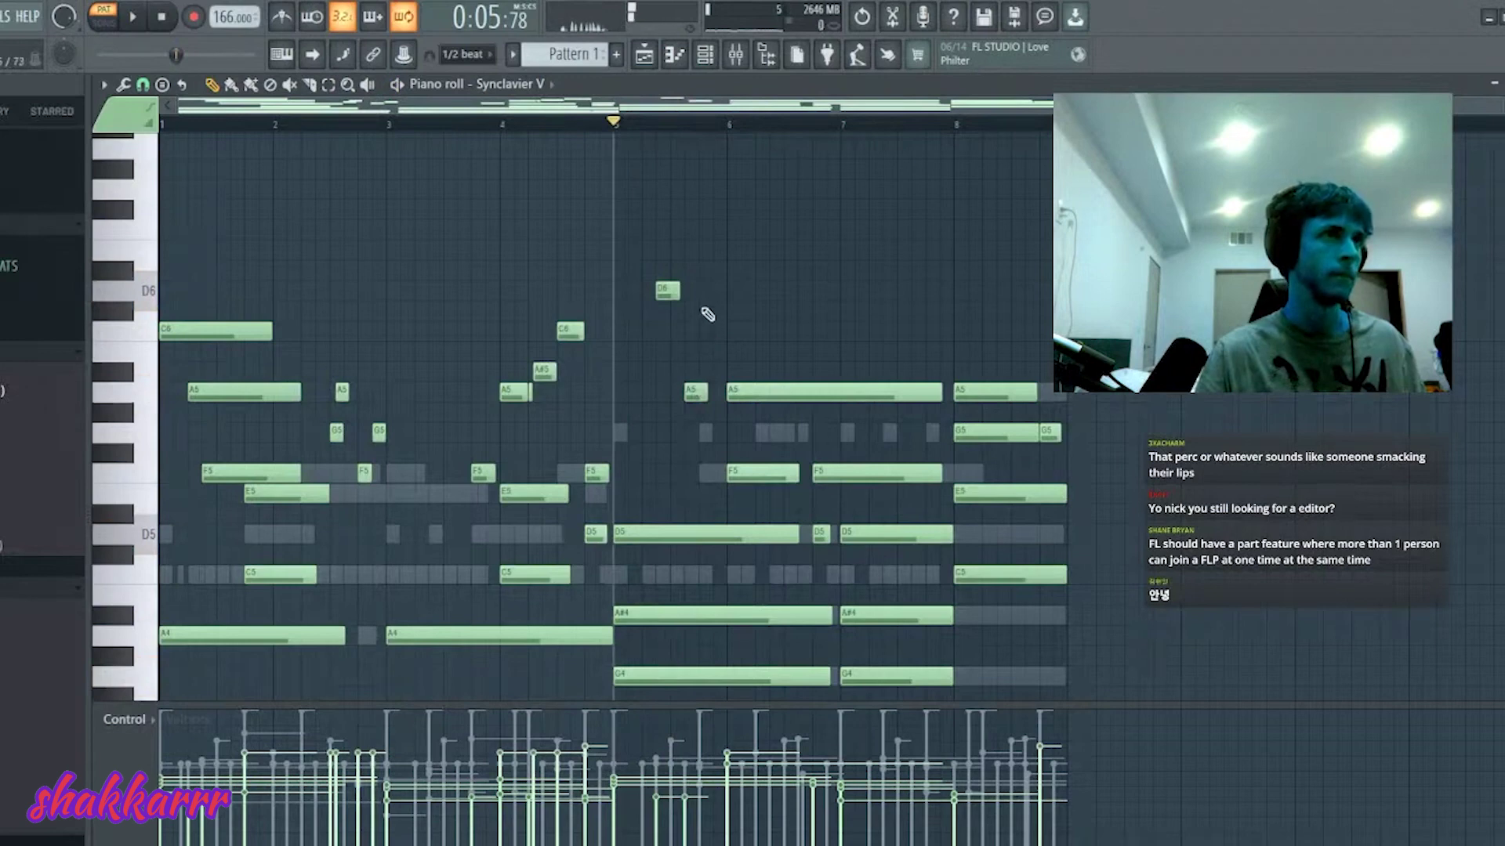
- Add a short C6 after the A5 in bar 5 and shift both notes one step later
key("space")
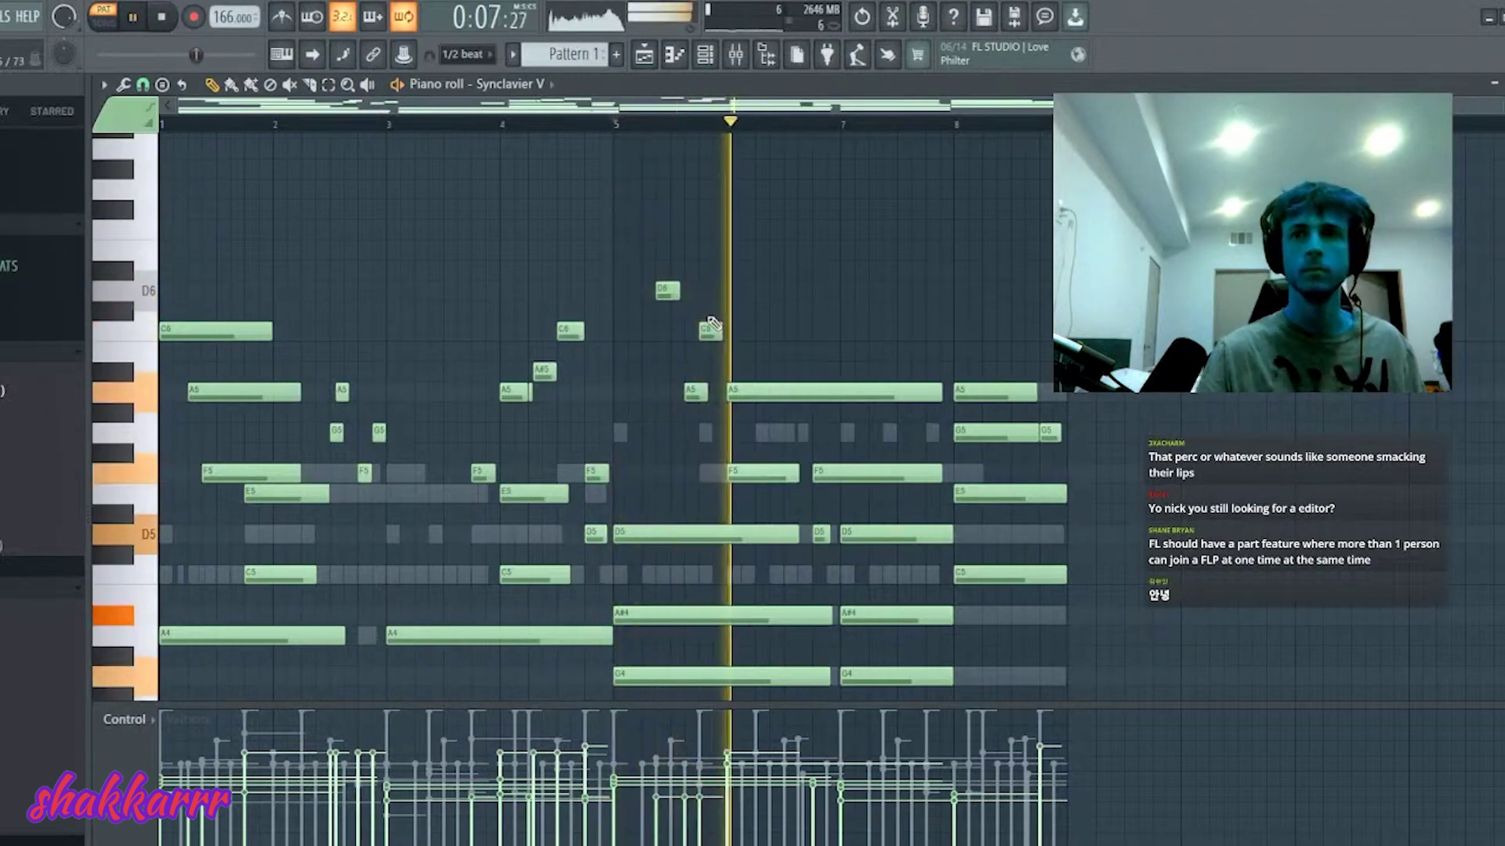
key("space")
key("space")
key("space")
left_click_drag(713, 324, 666, 486)
key("shift+Right")
key("space")
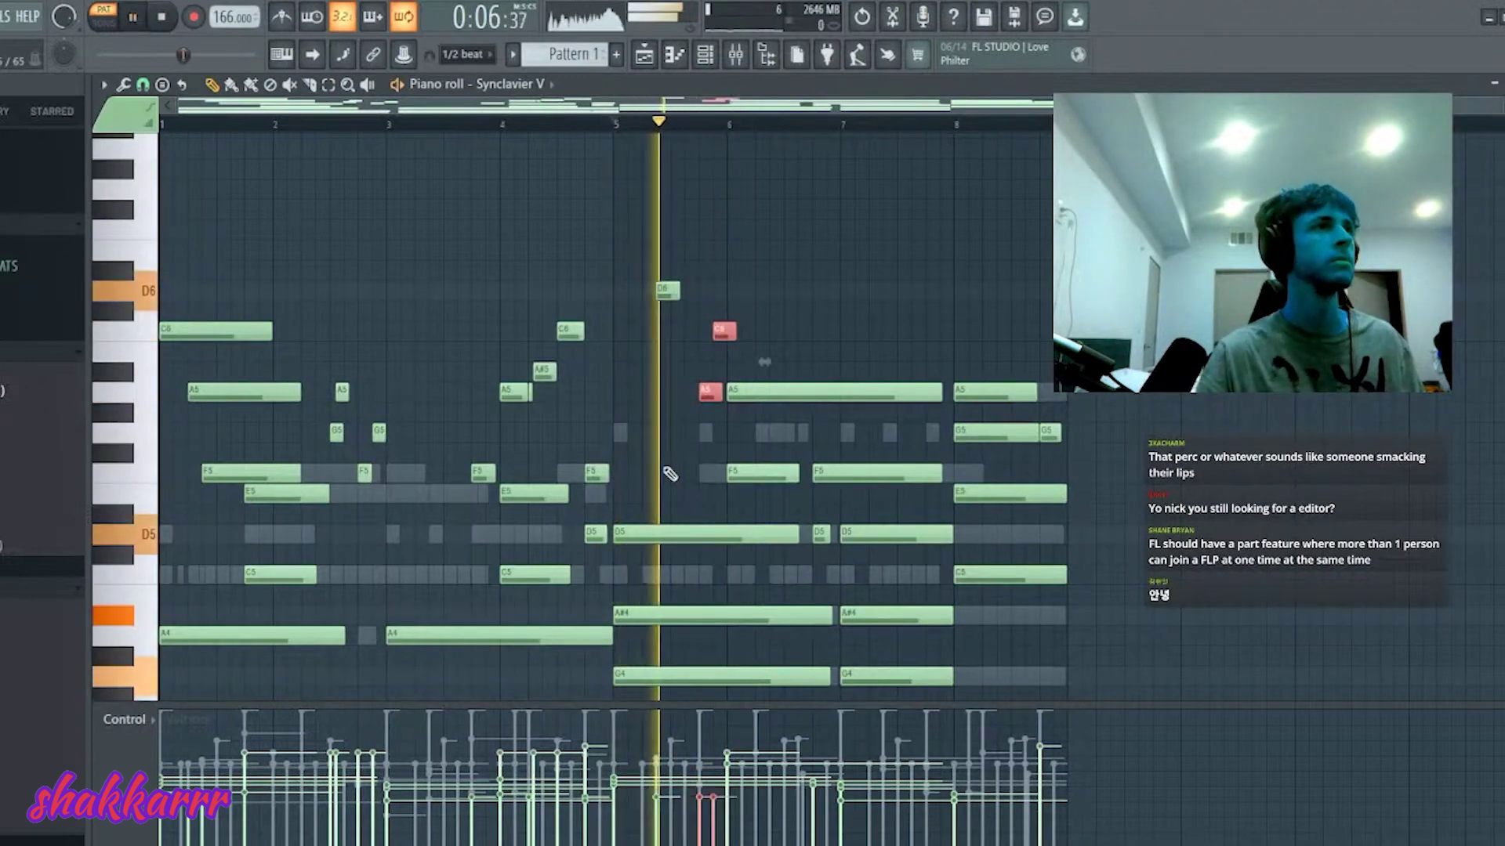
- Delete the long A5 and F5 notes starting at bar 6, and shorten the A5 and C6 before them
right_click(756, 393)
left_click_drag(722, 394, 710, 400)
key("space")
key("space")
right_click(751, 472)
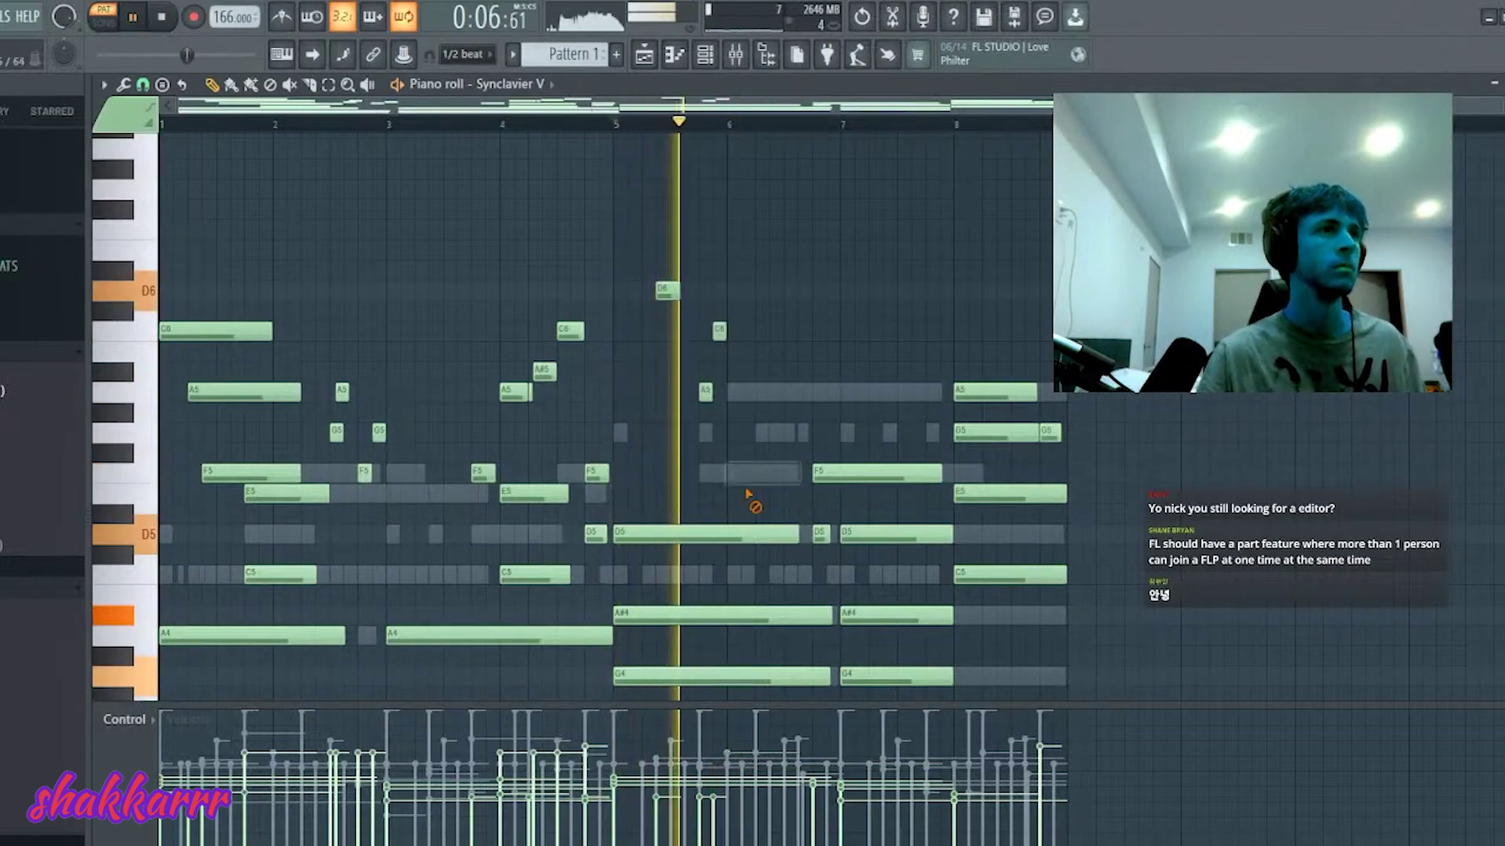
- Add short D6, F6 and E6 notes in bar 6, continuing with short A5, G5, A#5 and C6 notes in bar 7
key("space")
left_click(788, 230)
key("space")
left_click_drag(819, 248, 766, 201)
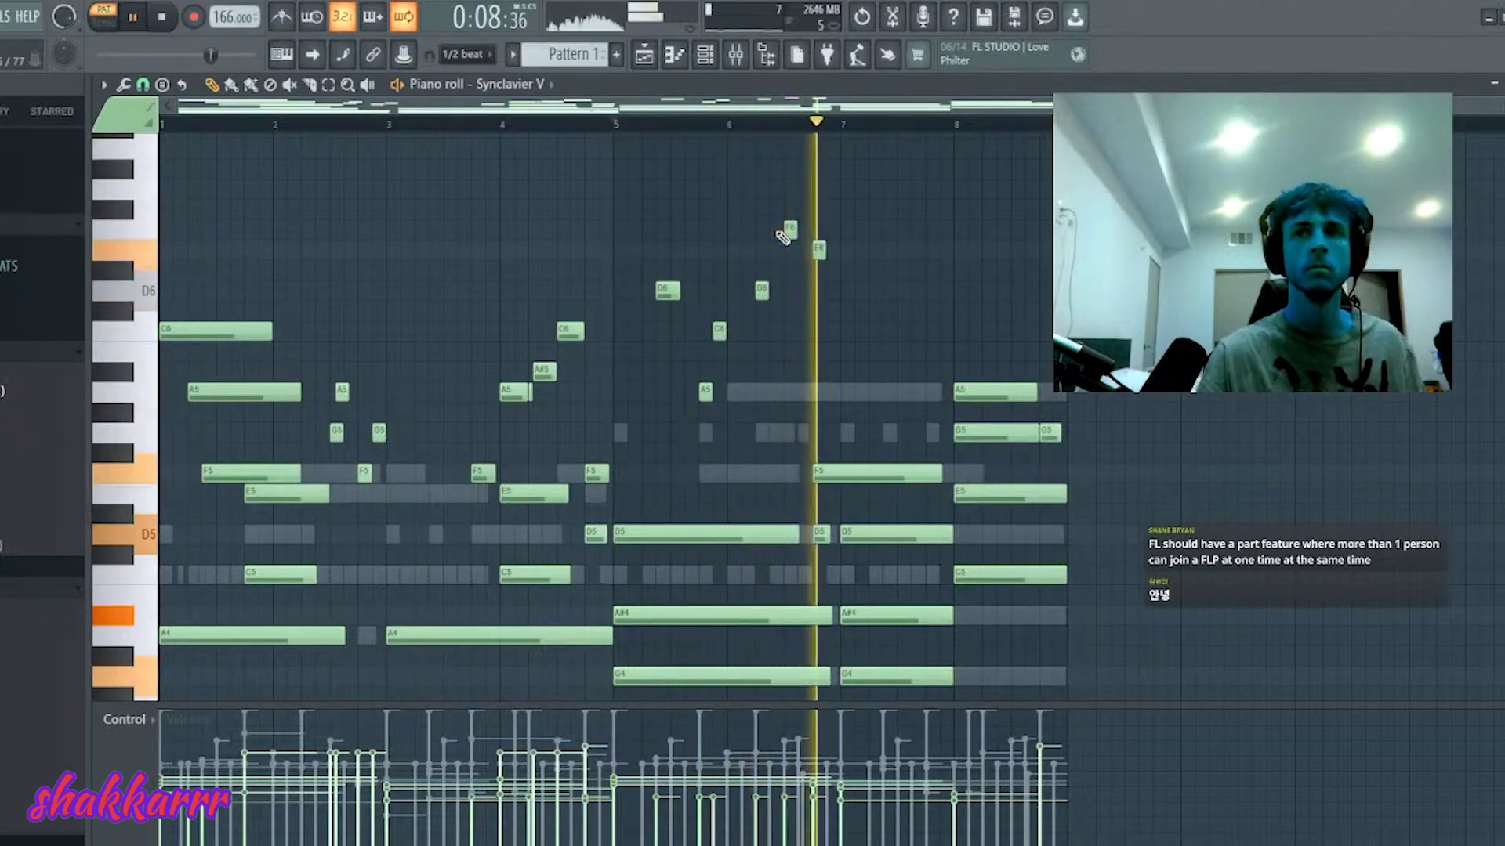
left_click(850, 401)
key("space")
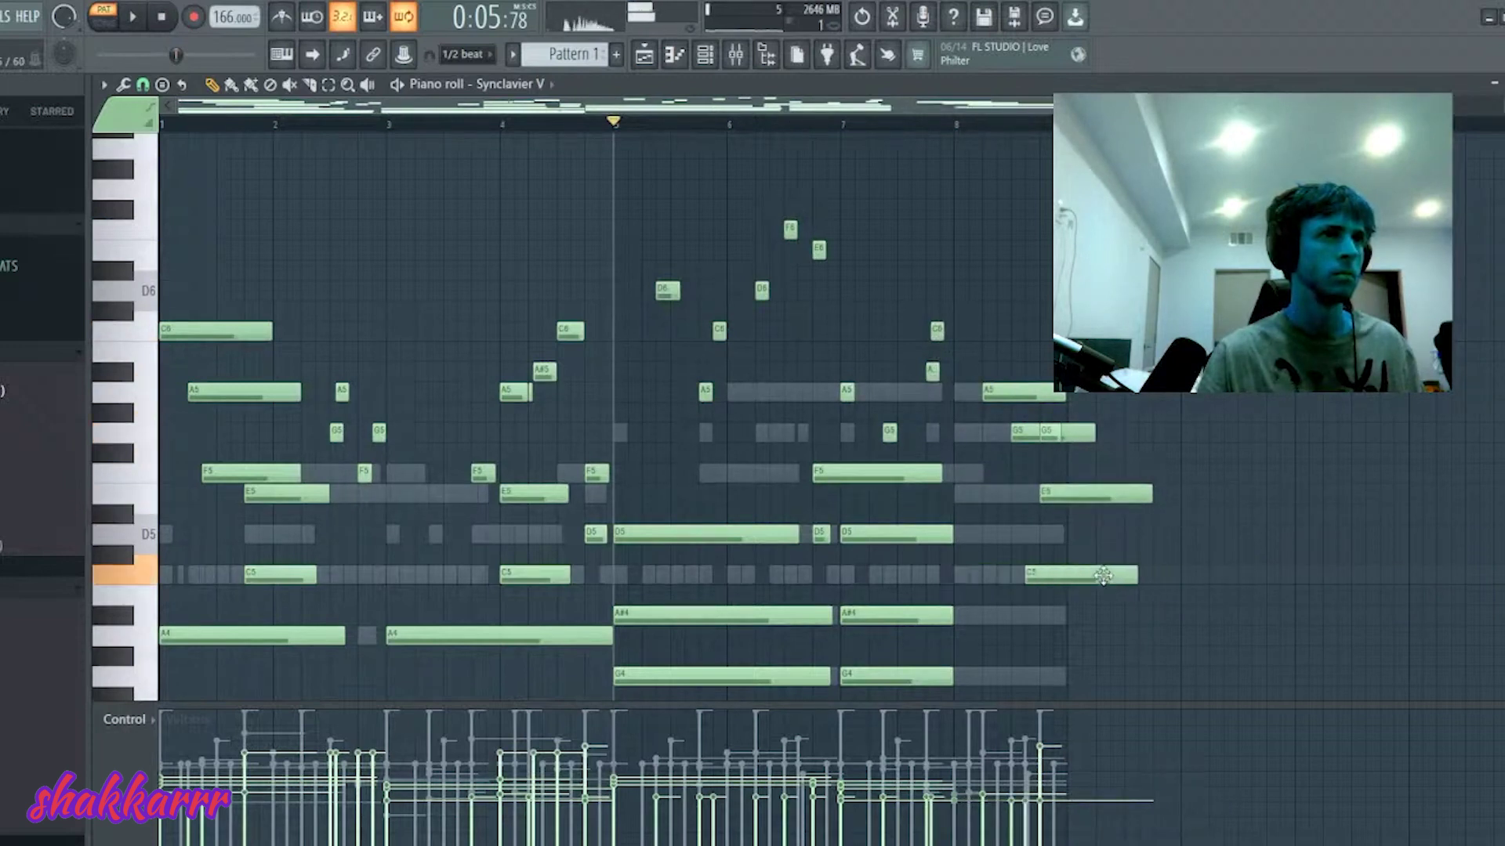
- Reduce the bar 8 notes to a short descending A5, G5 and C5 line
key("space")
left_click_drag(1041, 364, 1017, 435)
key("ctrl+z")
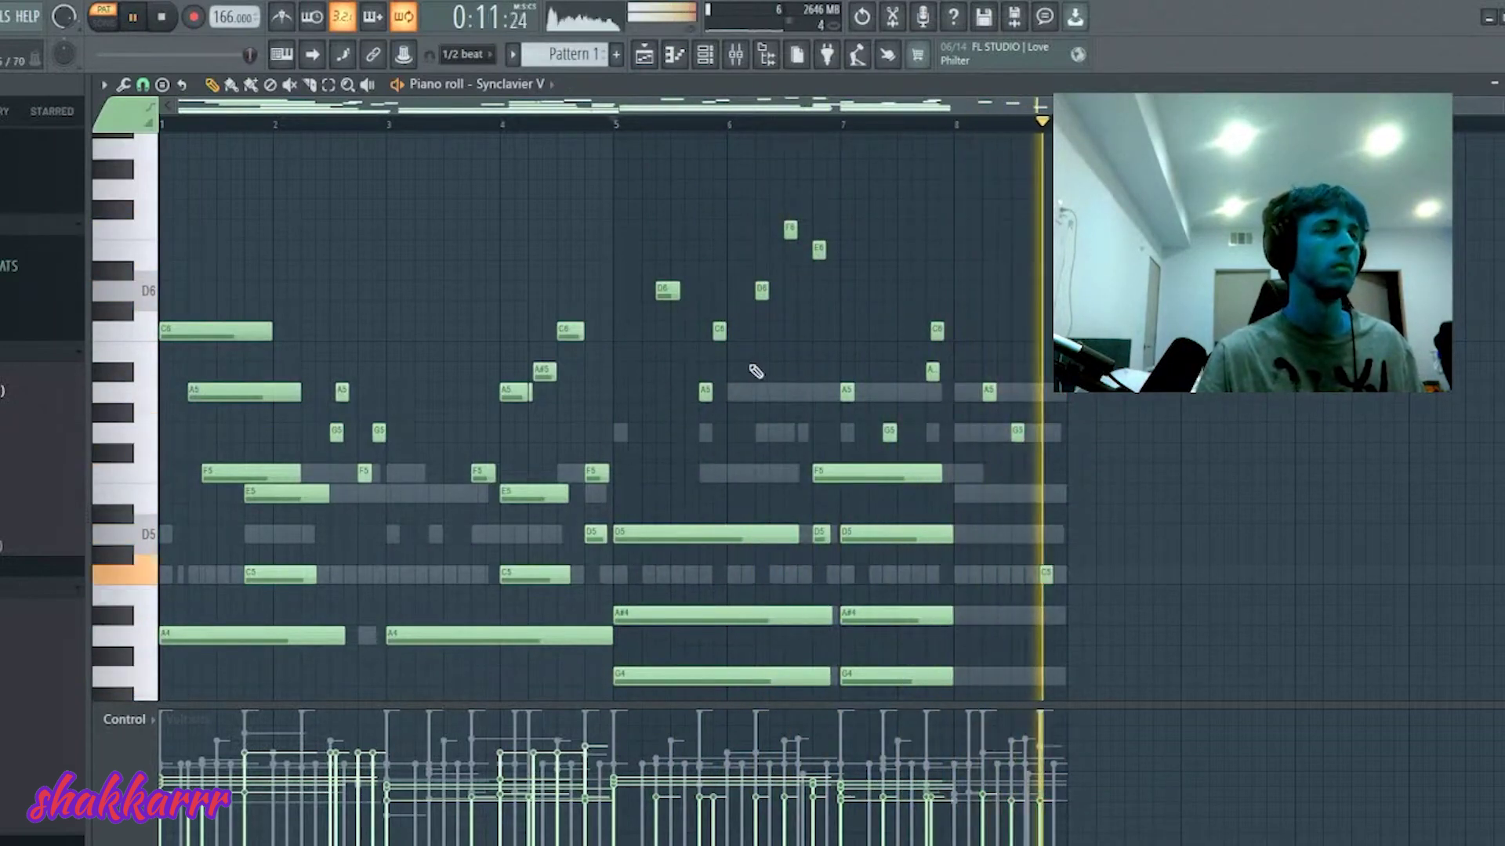
- Open the Synclavier V instrument and audition its presets from Misty Keys onward, including Nourag Arp, Percussive Strgs and Additive Hit
key("F7")
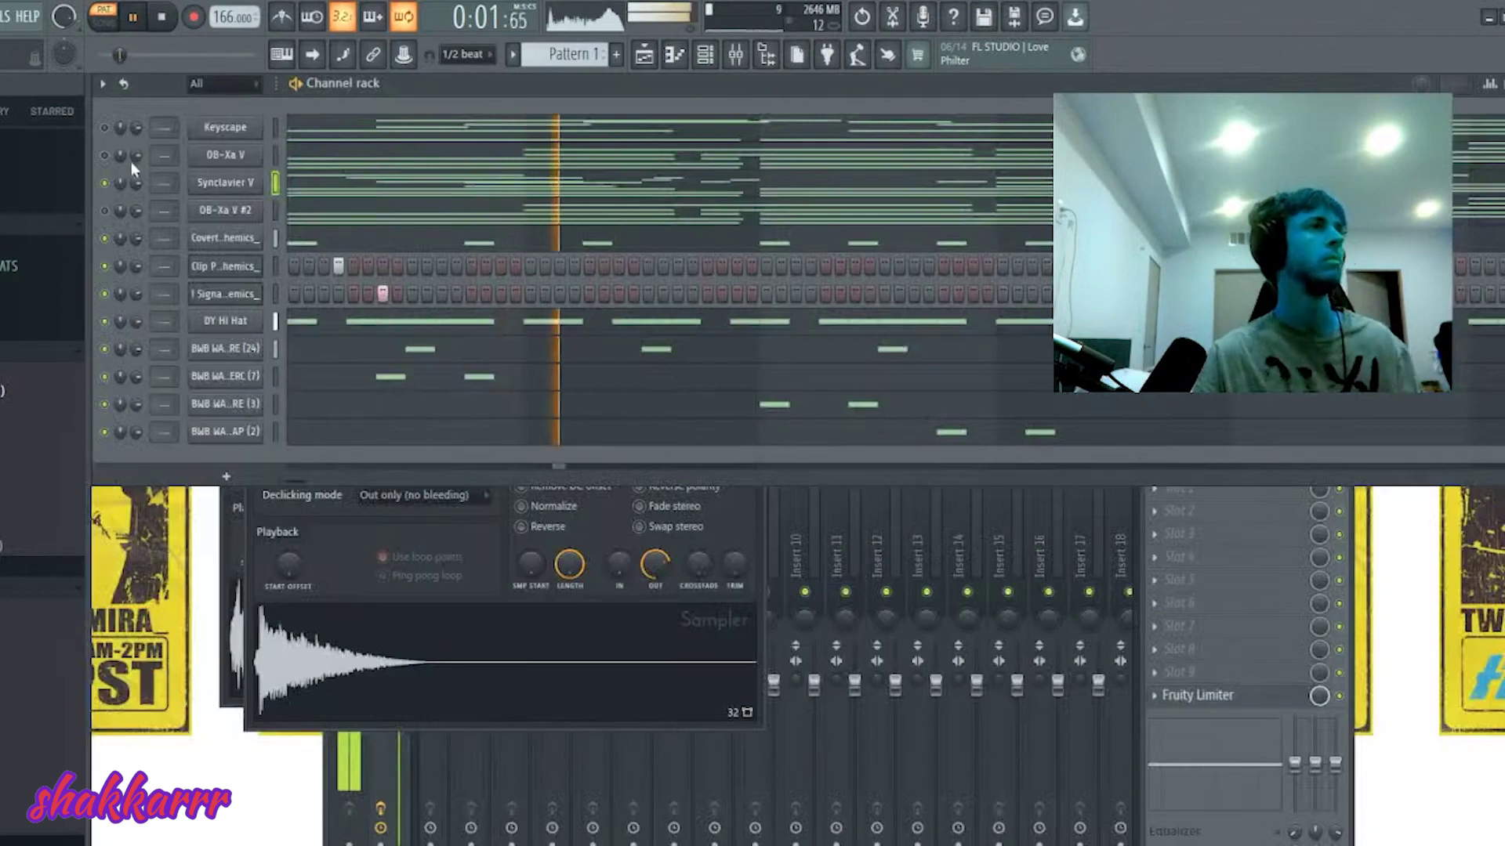
left_click(216, 187)
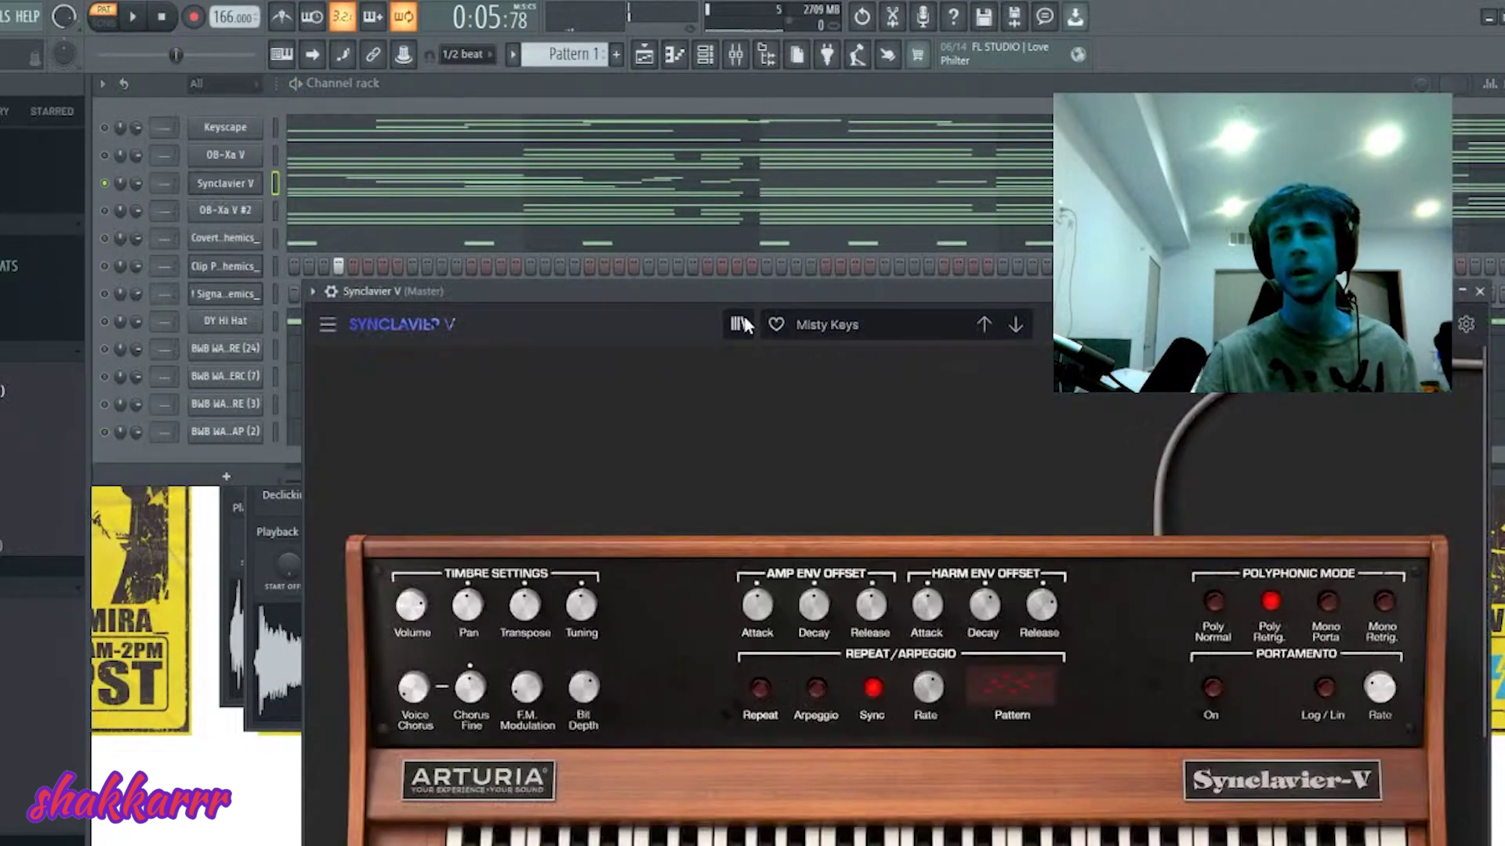
left_click(1015, 326)
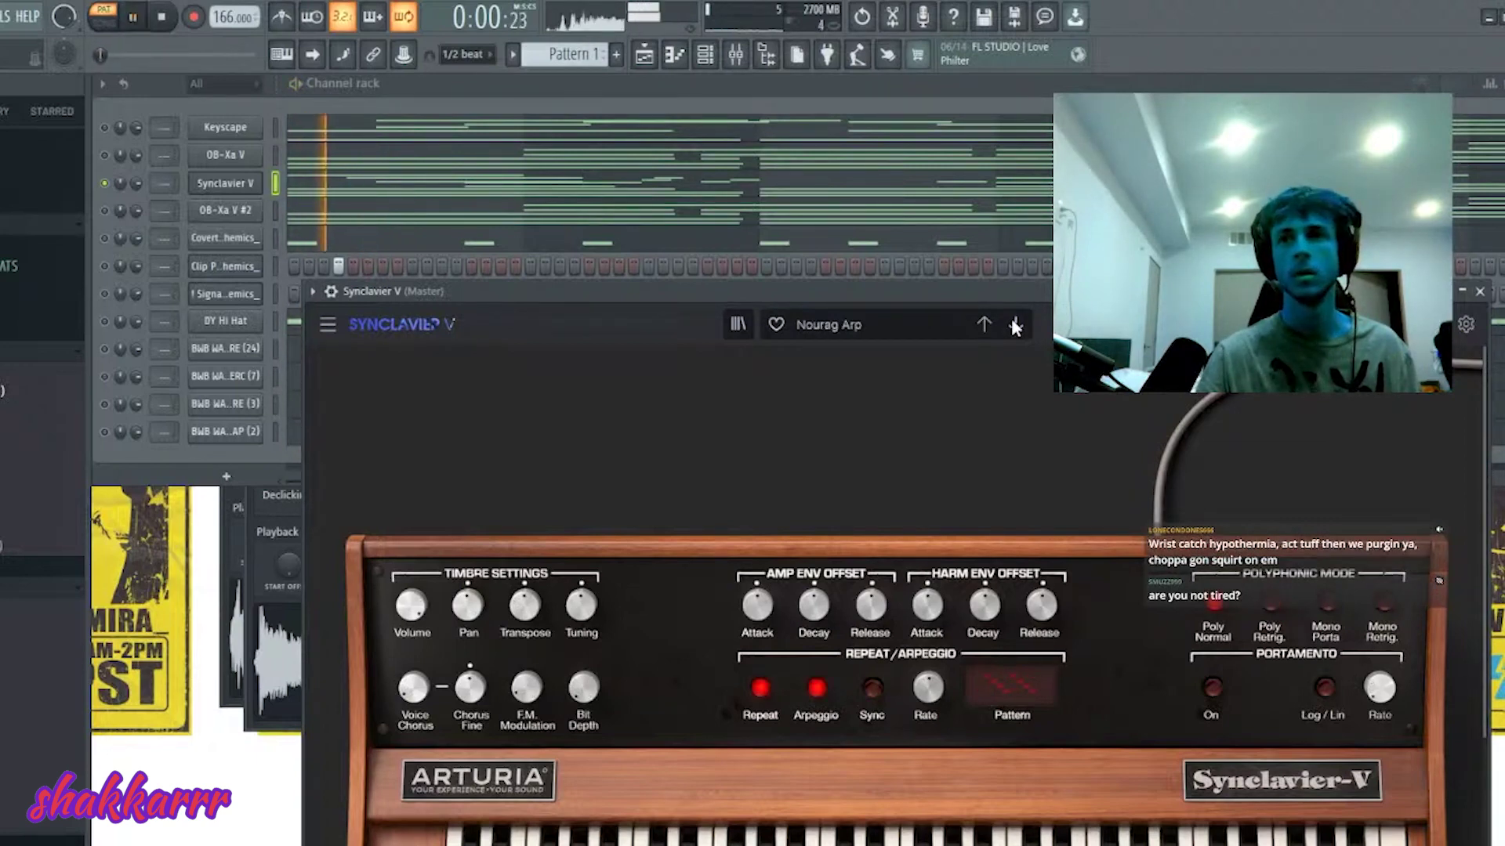
left_click(1015, 326)
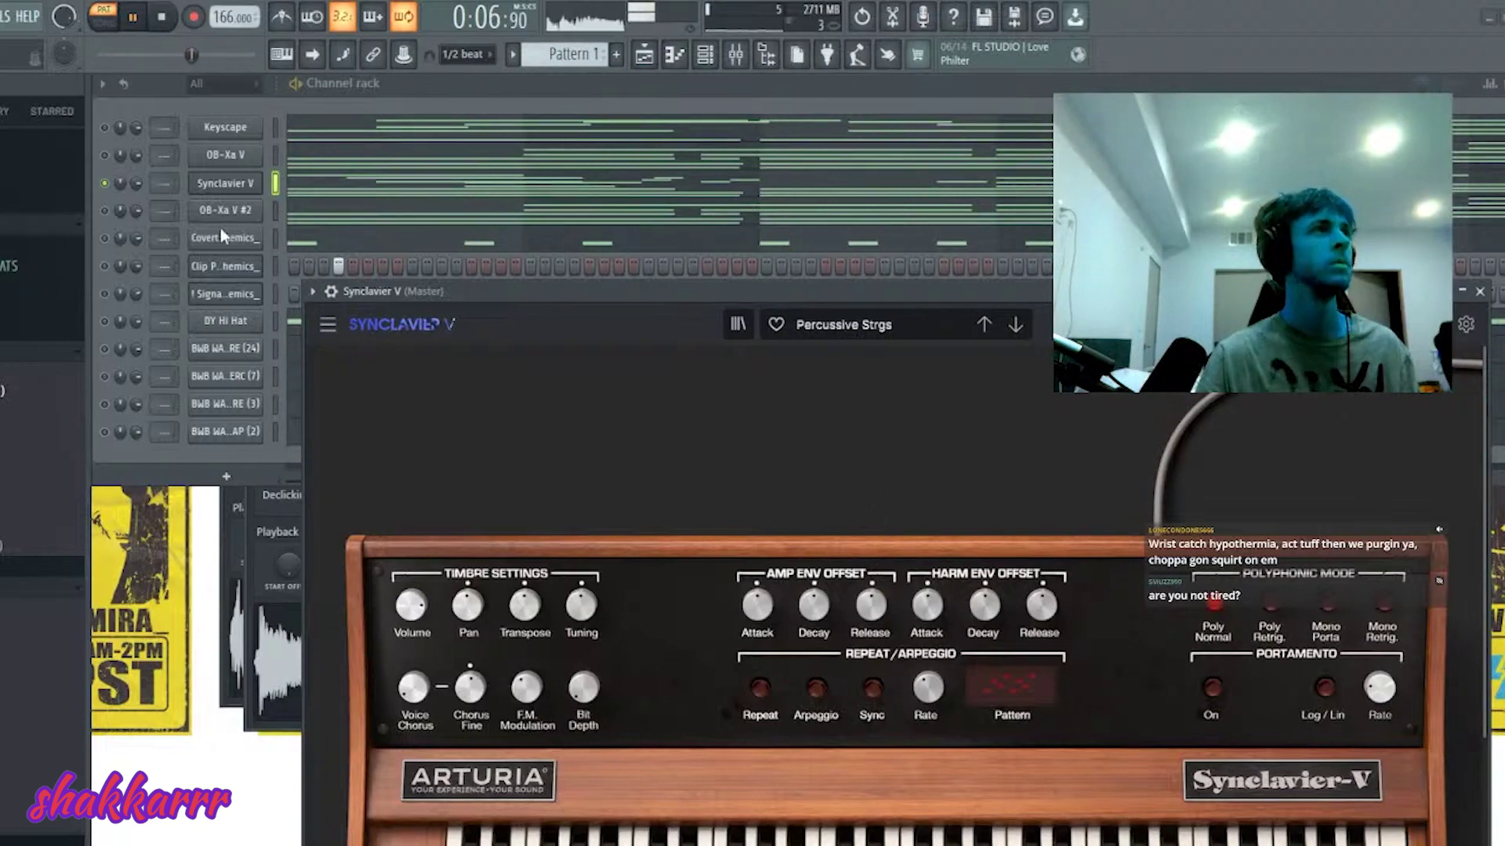
left_click(1014, 322)
left_click(1014, 323)
key("space")
key("space")
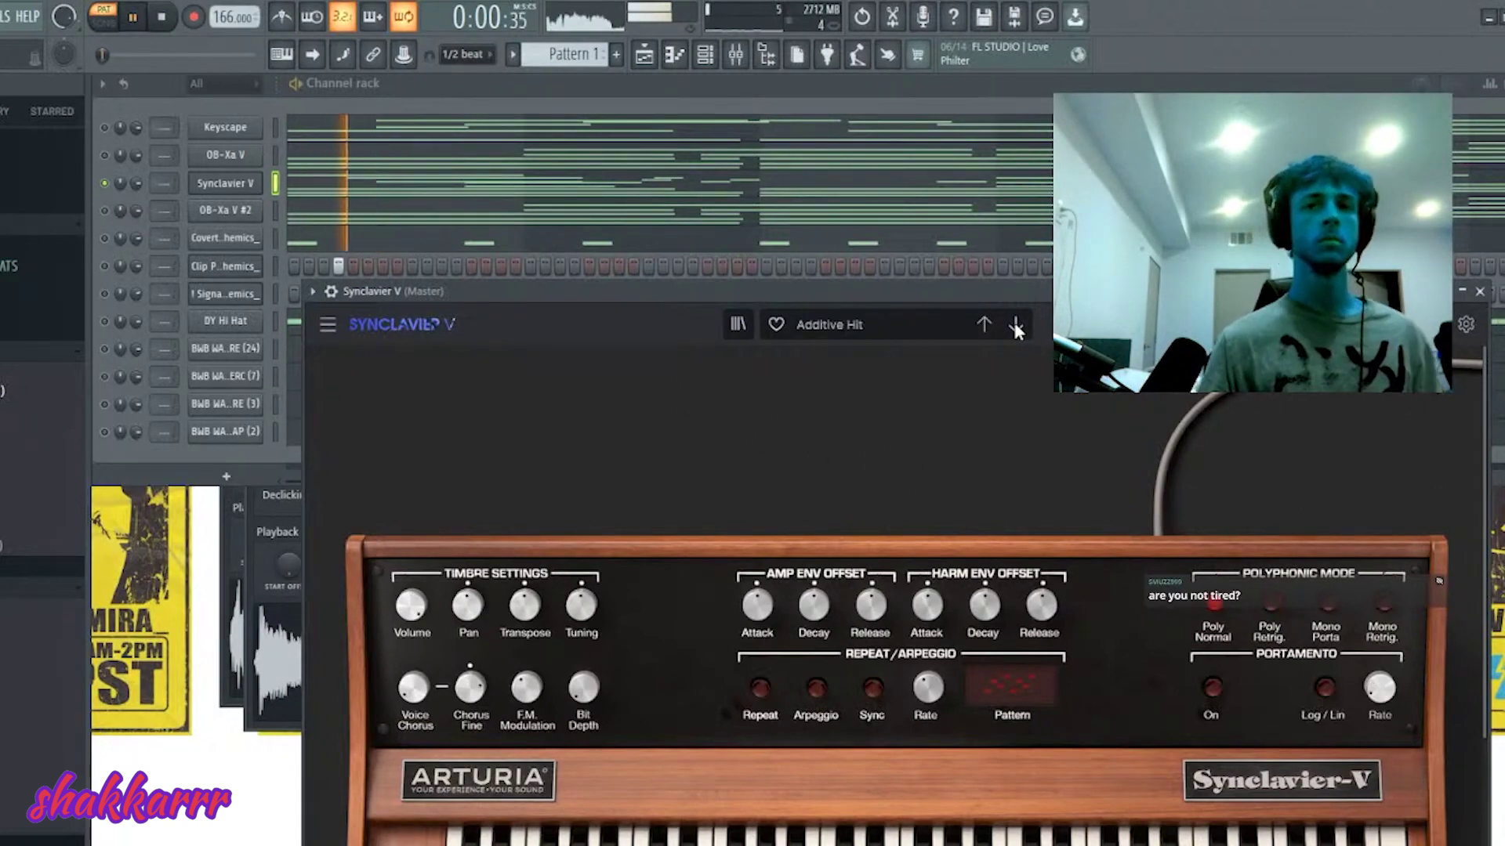
- Continue auditioning Synclavier V presets against the melody, including Afterglow, Autopat, Back Me Up and Bad Ice Cream Truck
left_click(1016, 325)
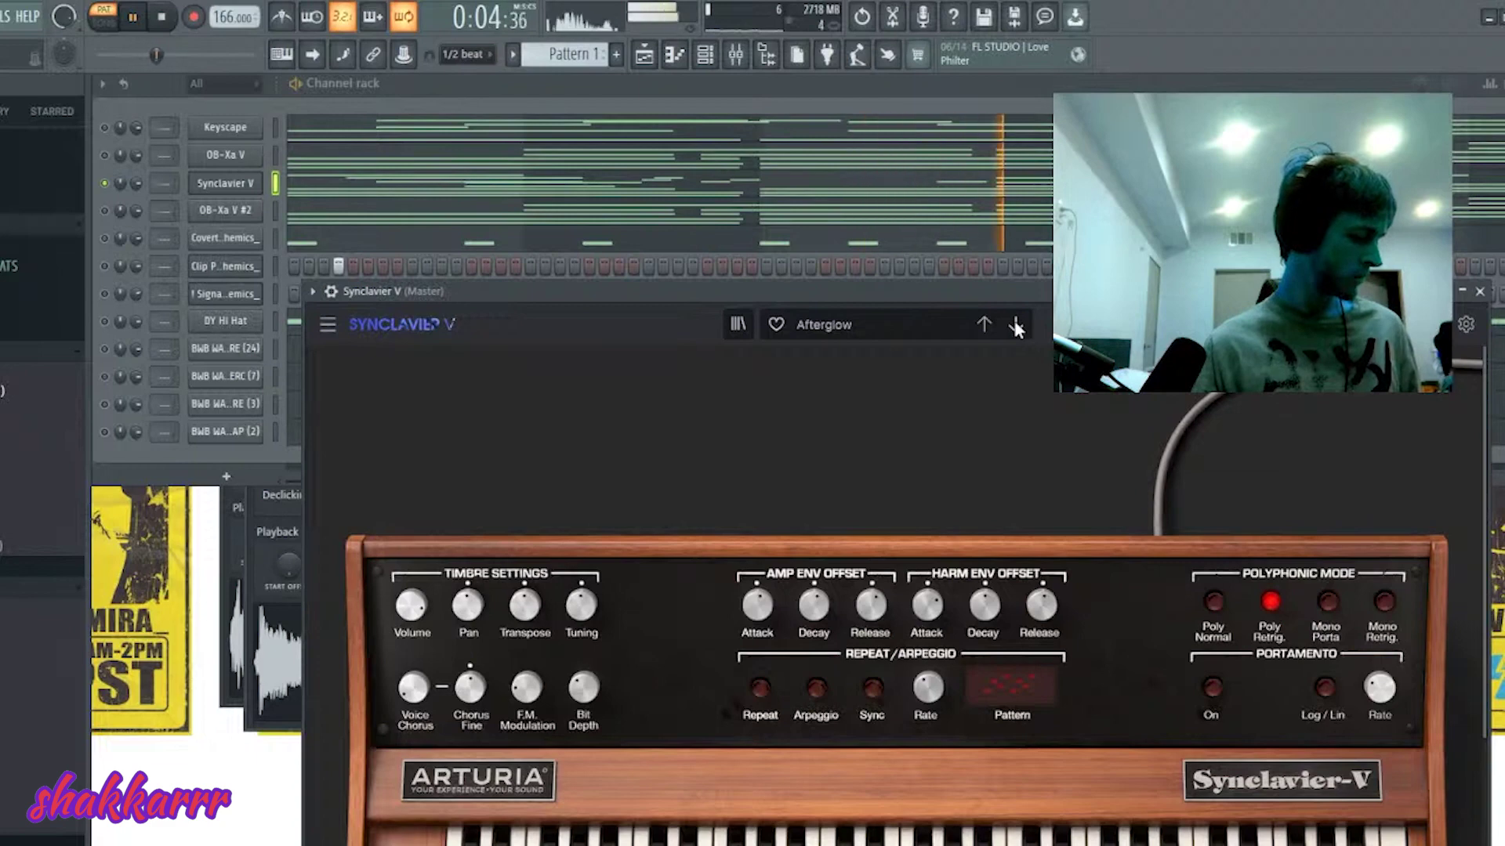
left_click(1016, 325)
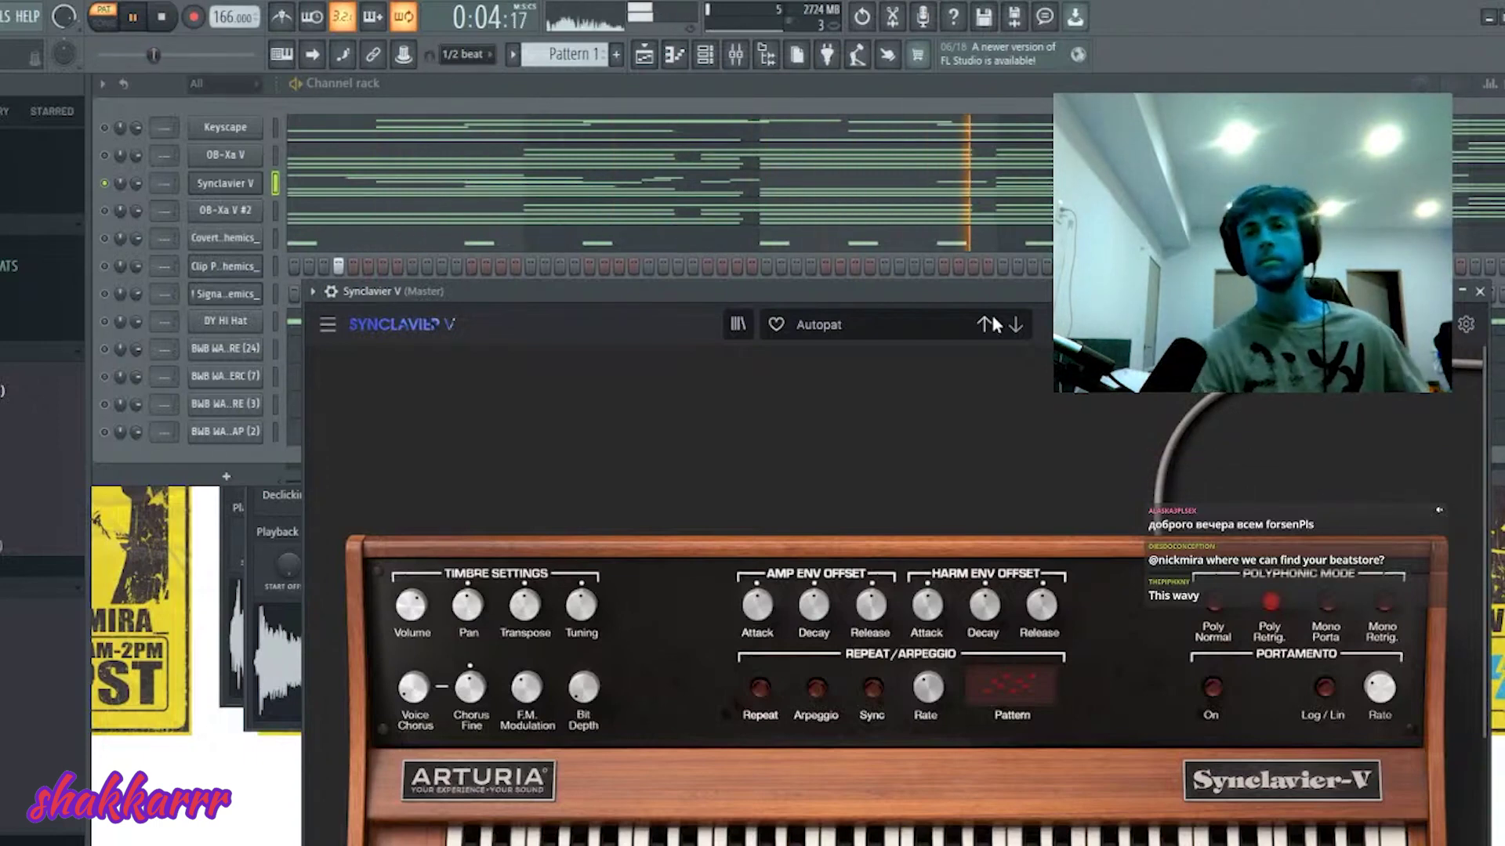
key("space")
left_click(984, 327)
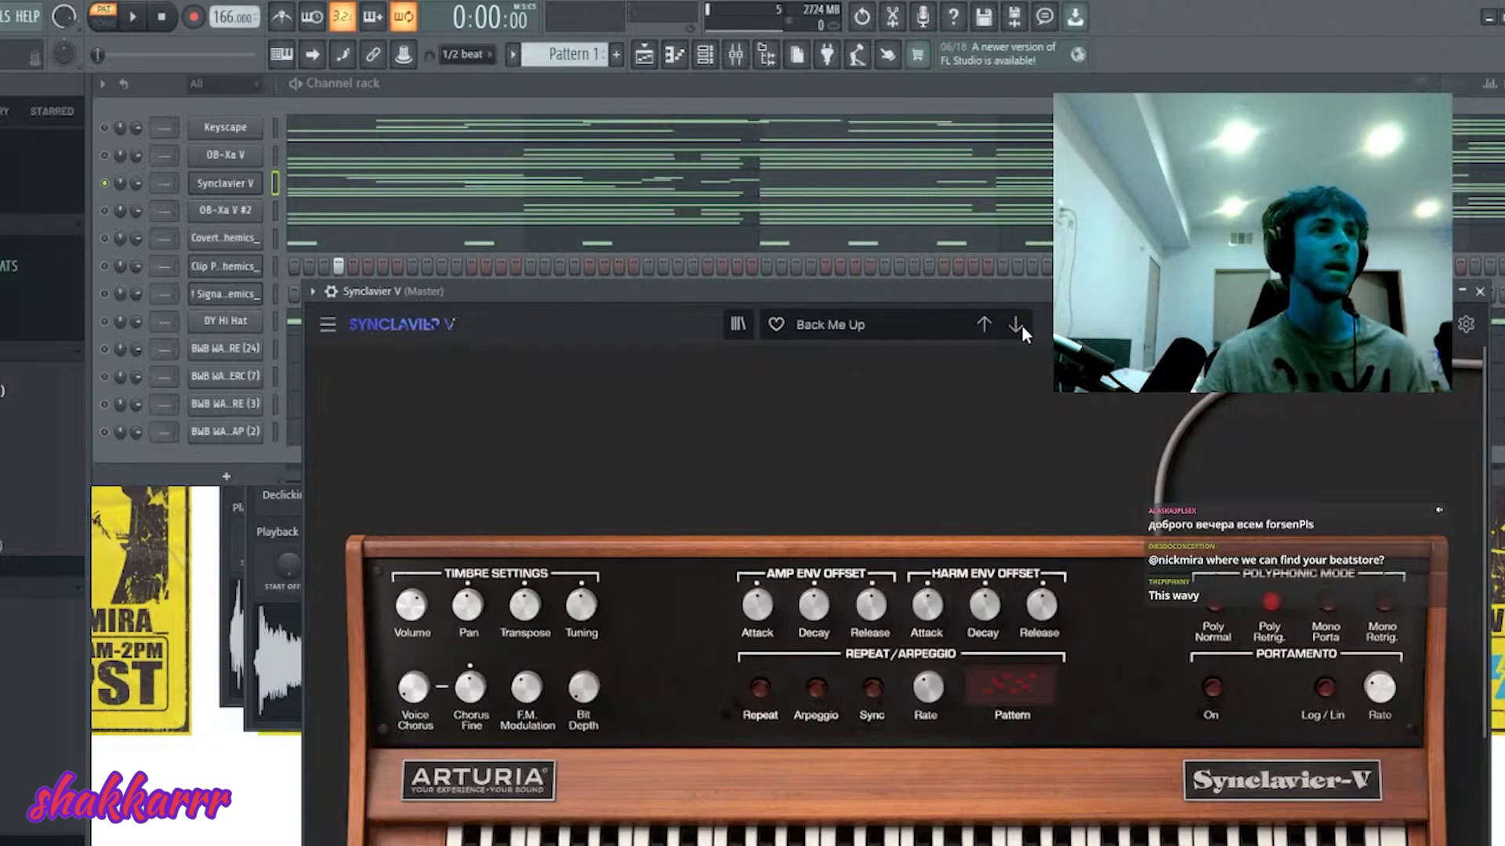
left_click(1383, 602)
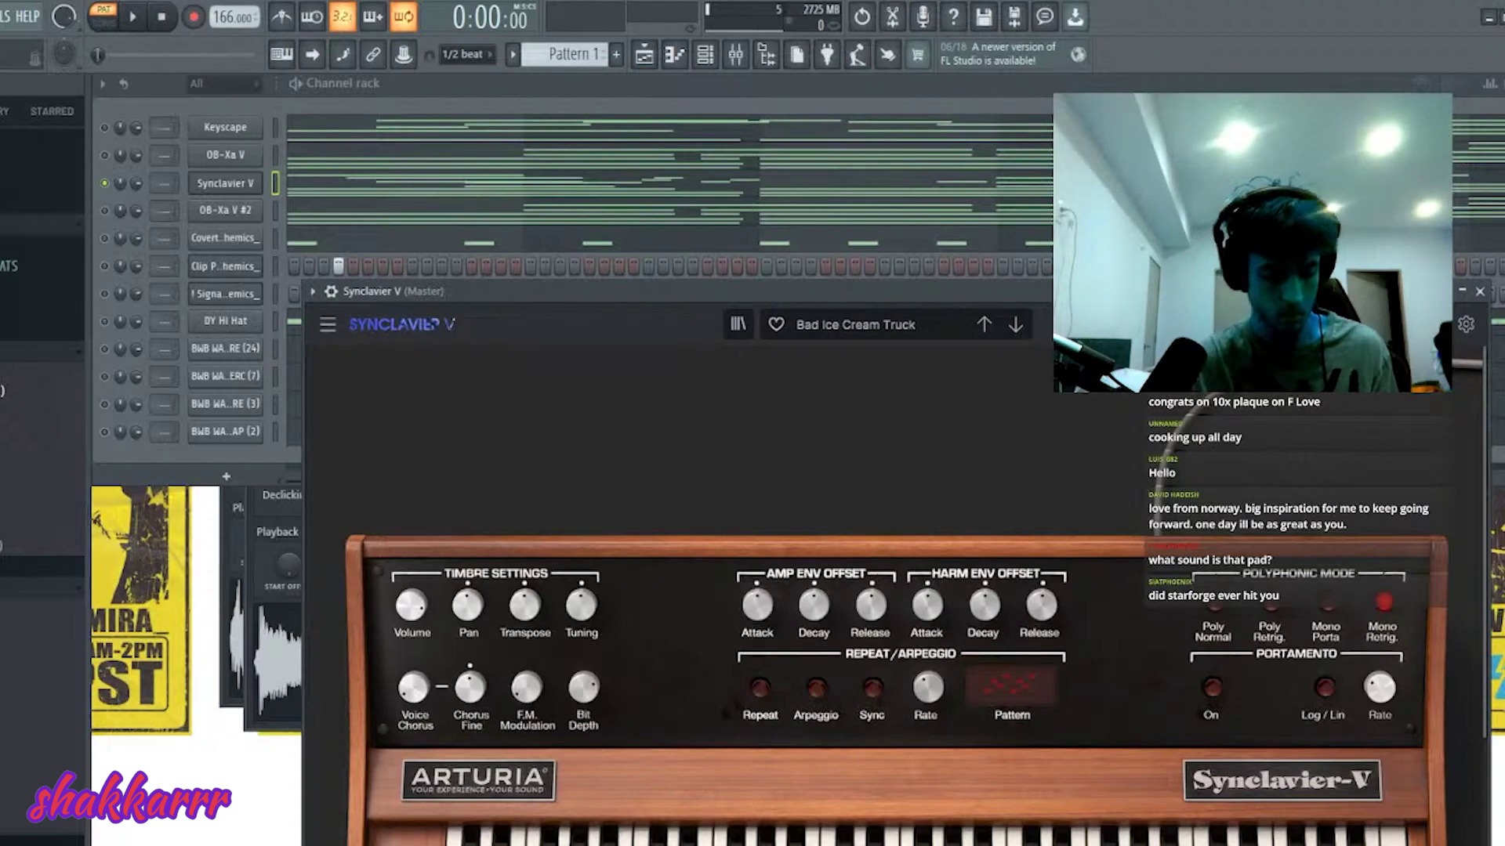
key("space")
left_click(1015, 324)
key("space")
key("space")
- Mute the Synclavier V channel and load the Rhodes - LA Custom Old Sampler patch in Keyscape
left_click(112, 185)
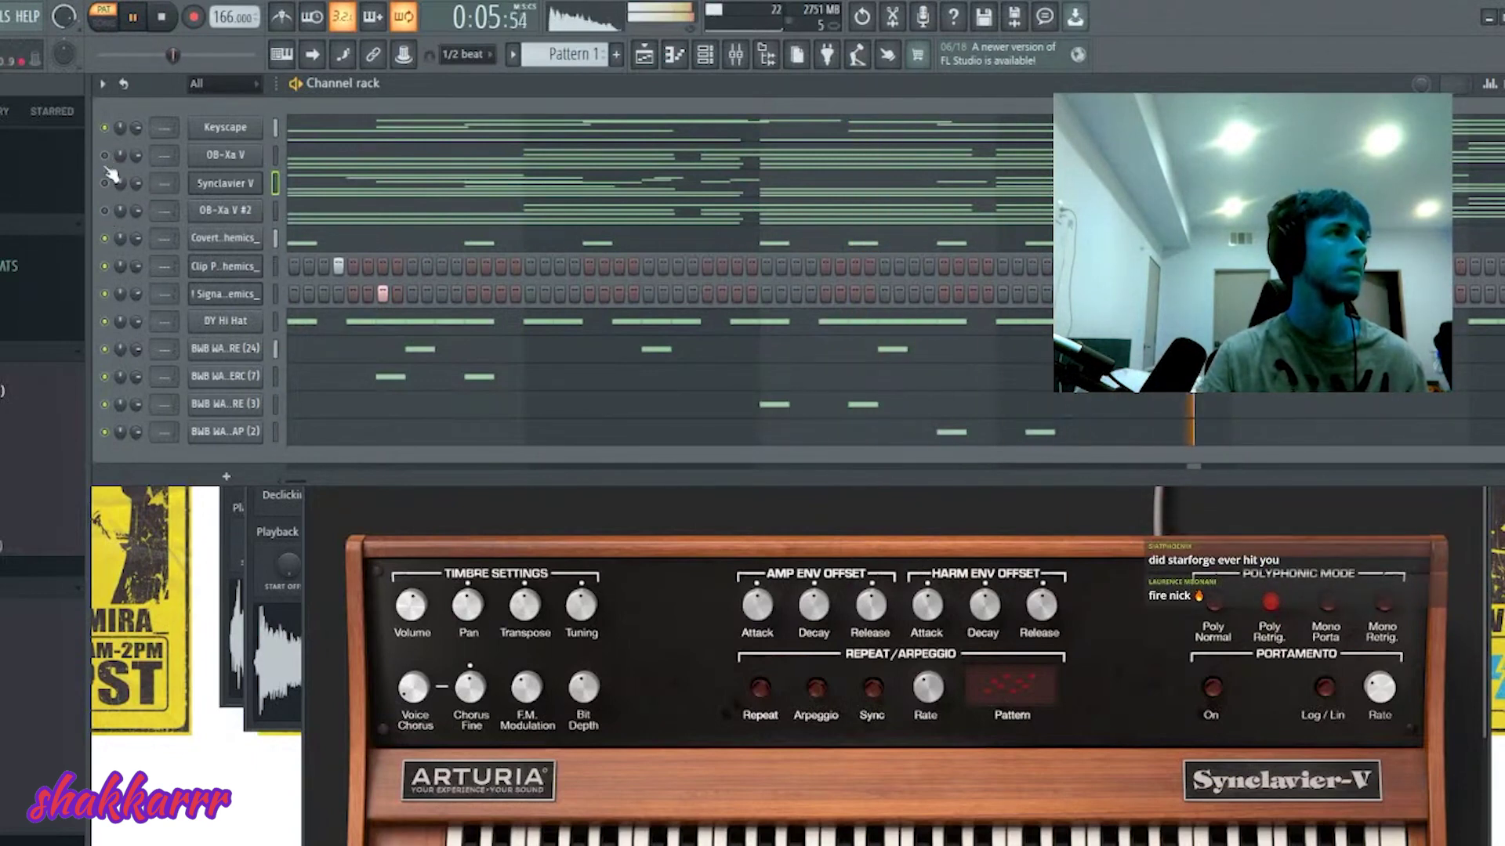
key("space")
left_click(225, 127)
left_click(335, 724)
key("space")
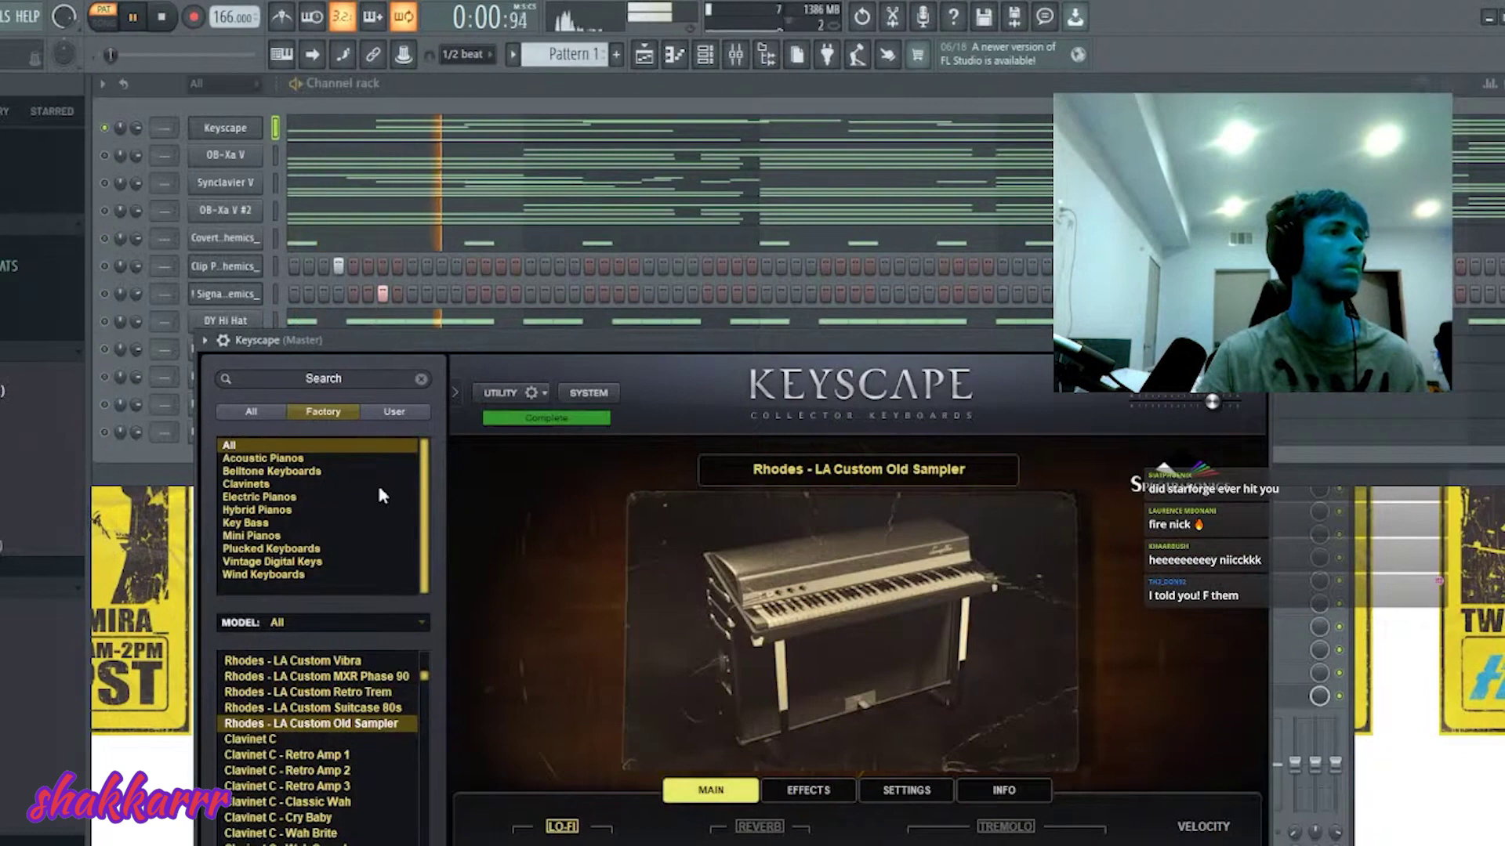
left_click_drag(320, 341, 320, 380)
left_click(225, 127)
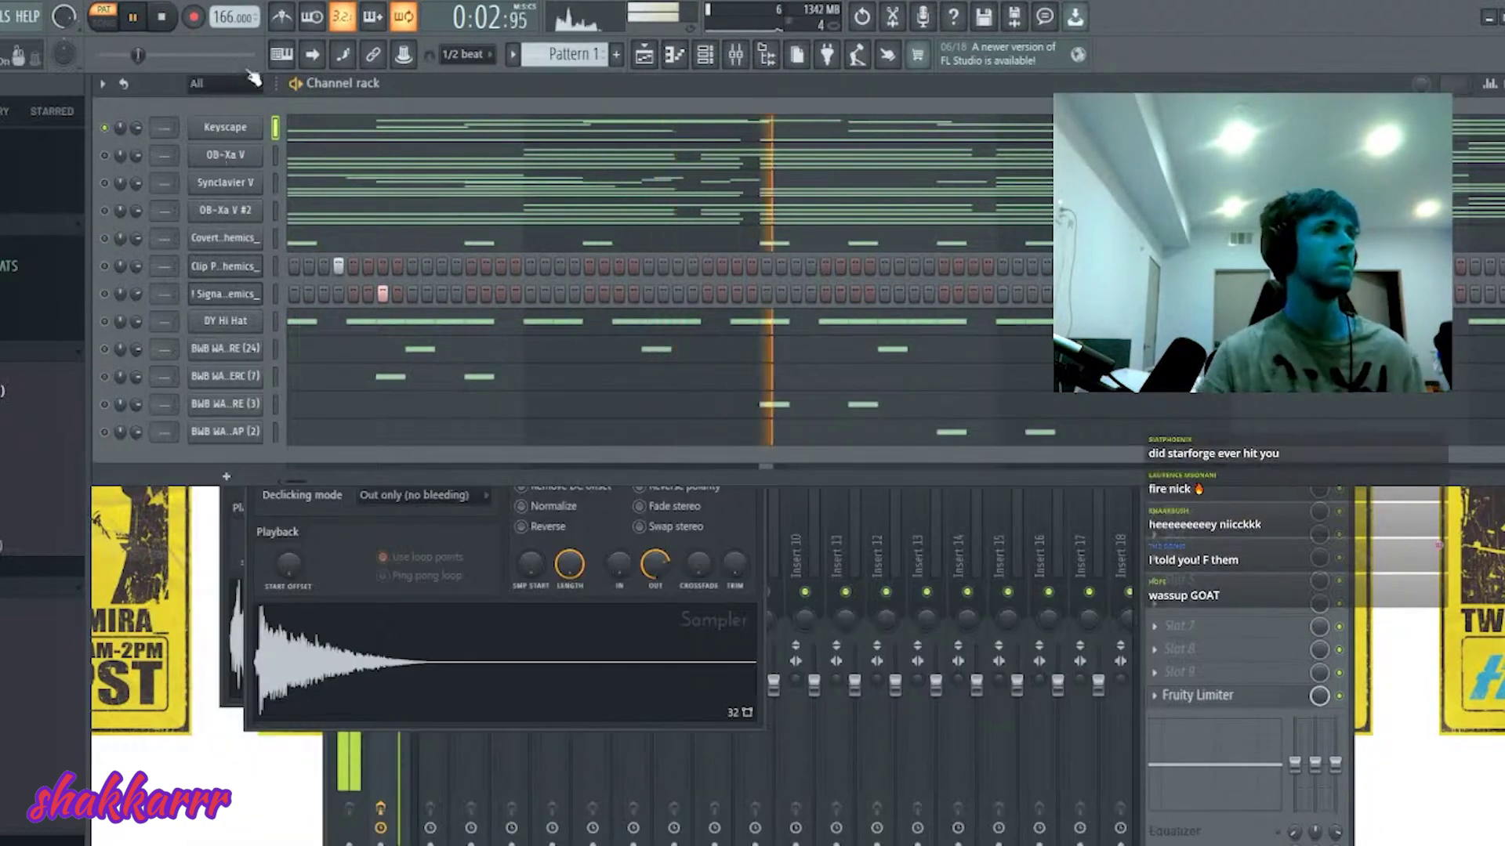
- Route all twelve channels to their own mixer tracks, starting at track 1
key("ctrl+a")
key("ctrl+l")
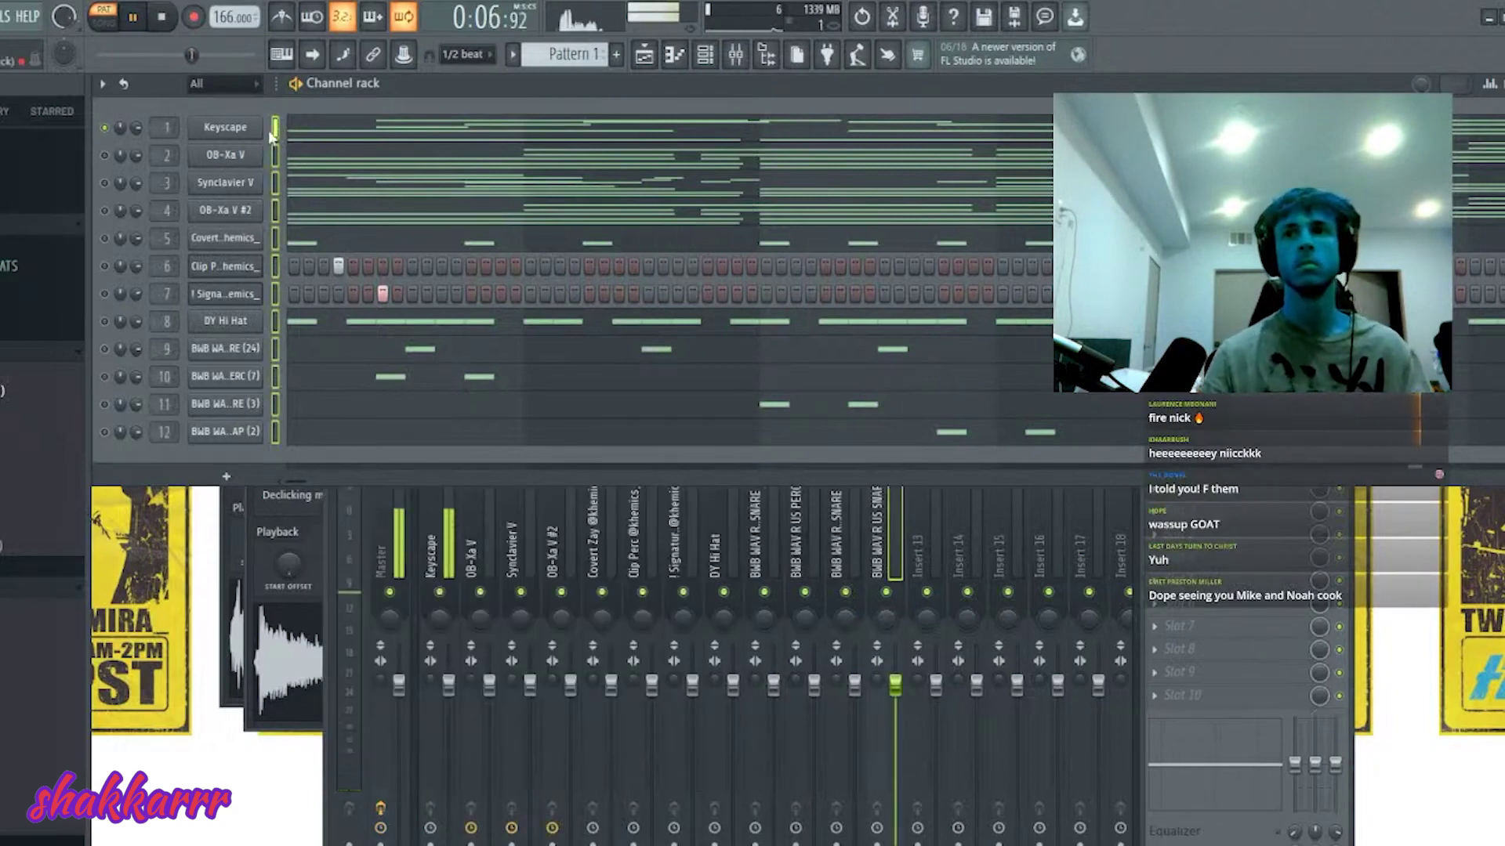
- Cut the middle EQ band on the Keyscape mixer track to -11.0 dB and return to the channel rack
key("F6")
left_click(444, 520)
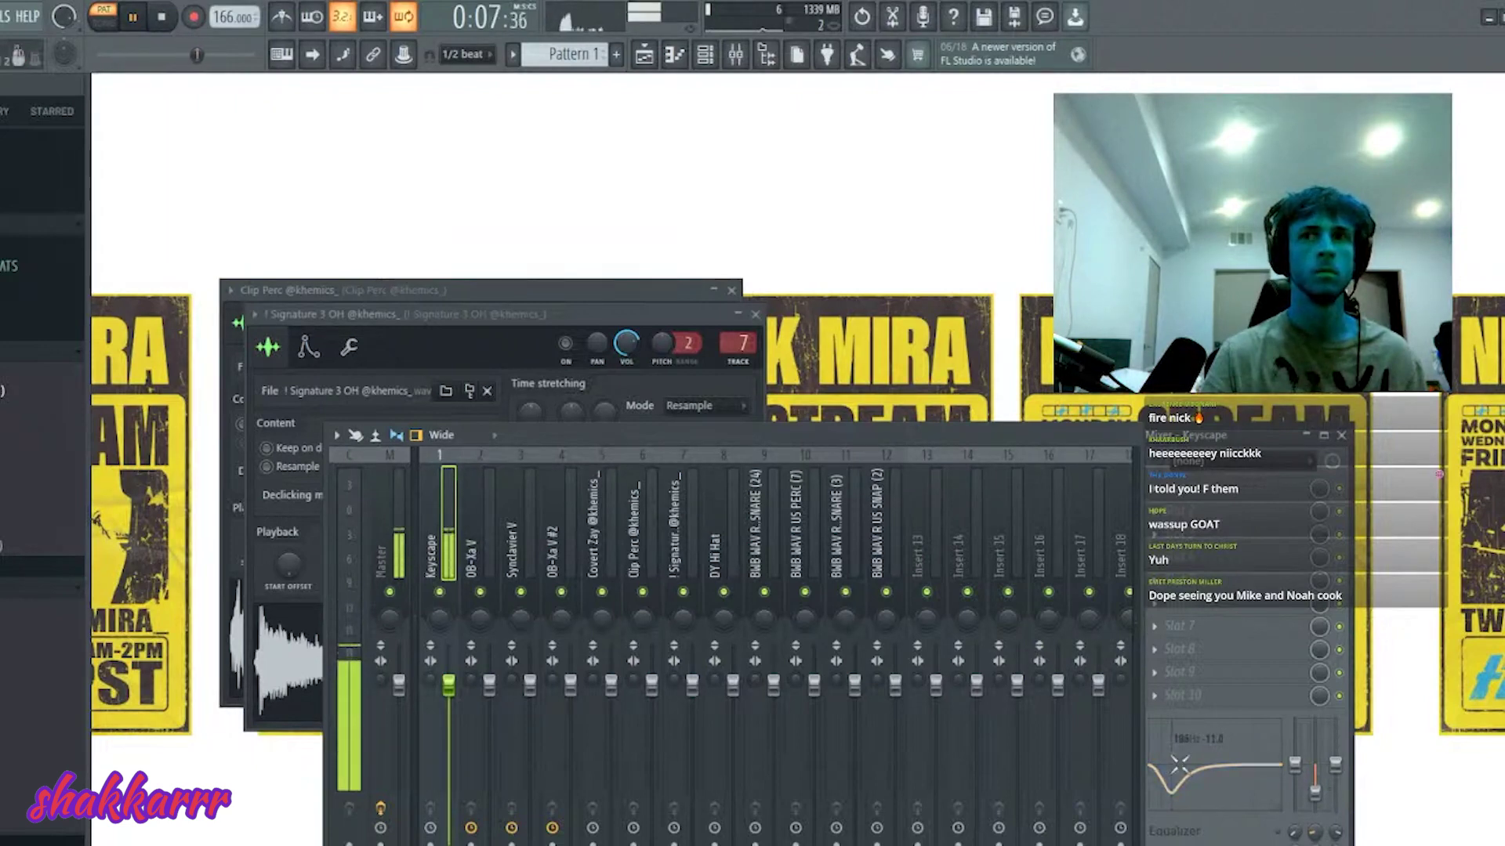
left_click(704, 54)
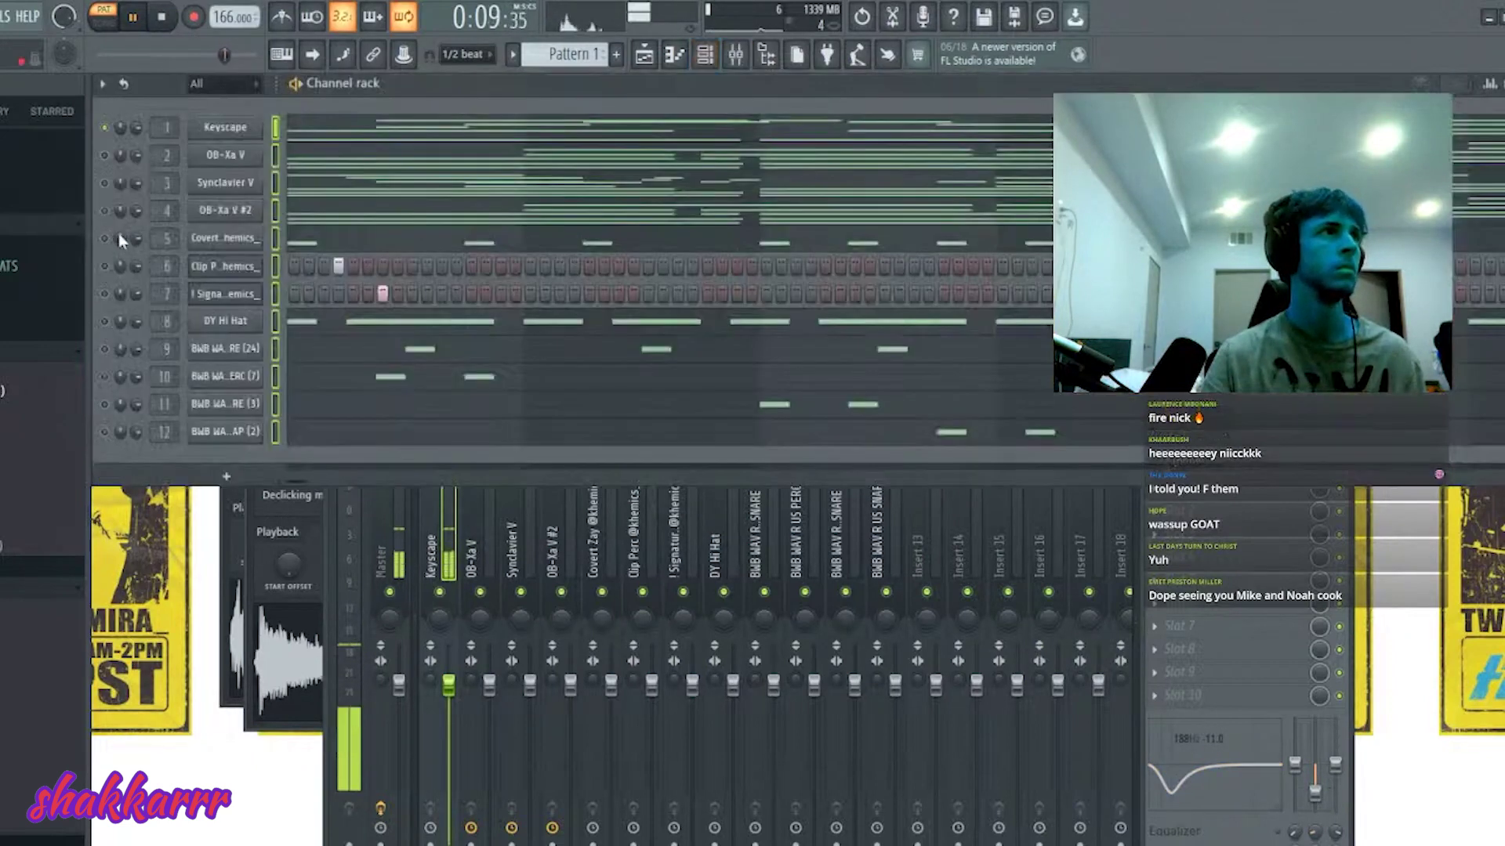
- Turn on all channels except Synclavier V and OB-Xa V #2 and play back the pattern
key("space")
key("space")
left_click(104, 183)
key("space")
key("space")
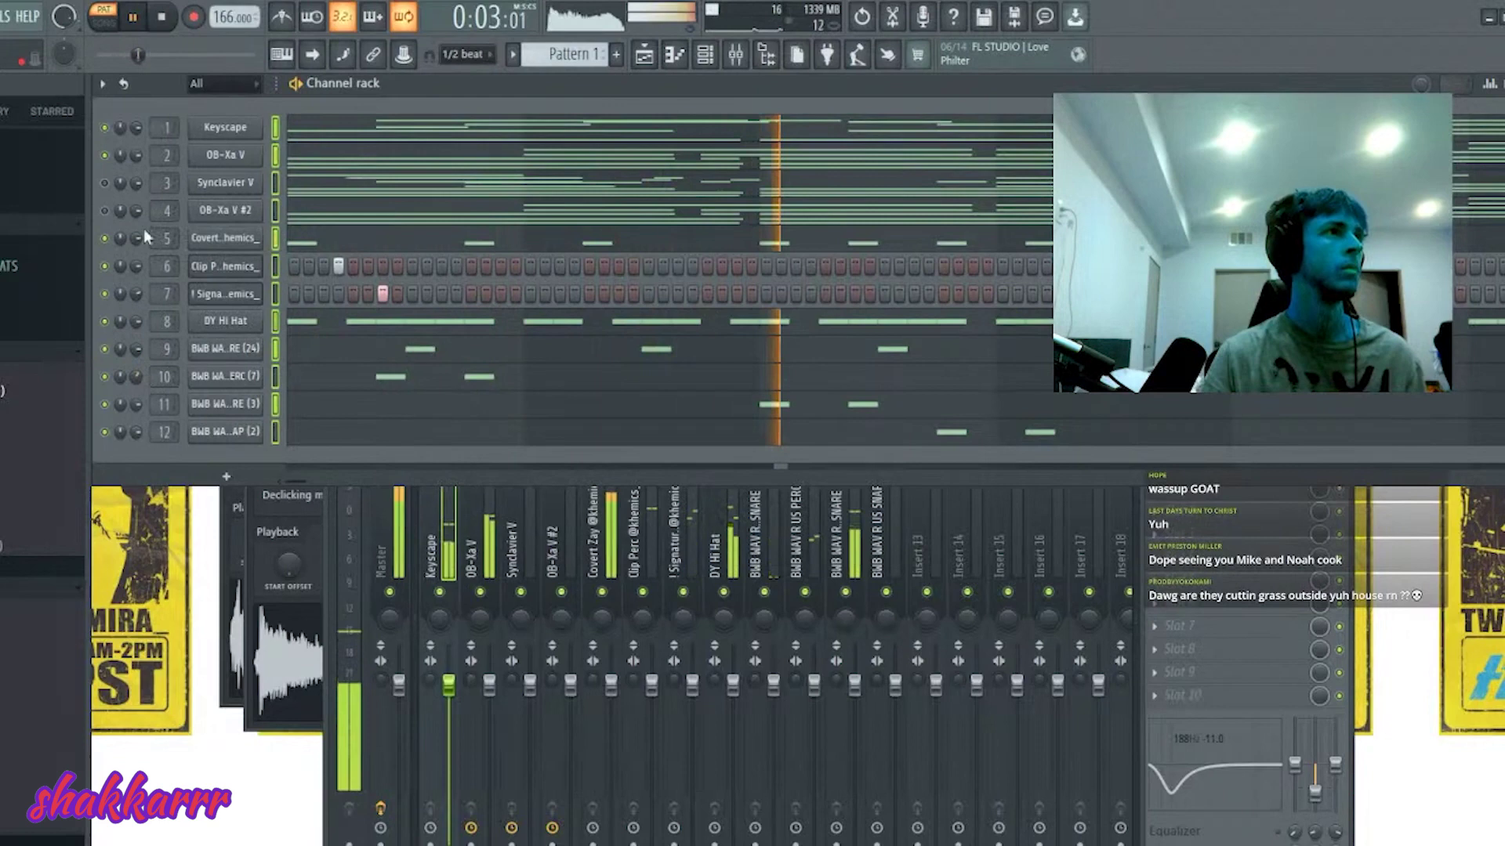
- Split the pattern by channel and place the twelve resulting patterns at bar 1 on playlist tracks 1 to 12
left_click(615, 54)
left_click(644, 54)
left_click(175, 147)
left_click(157, 335, "shift")
left_click_drag(158, 335, 419, 138)
key("l")
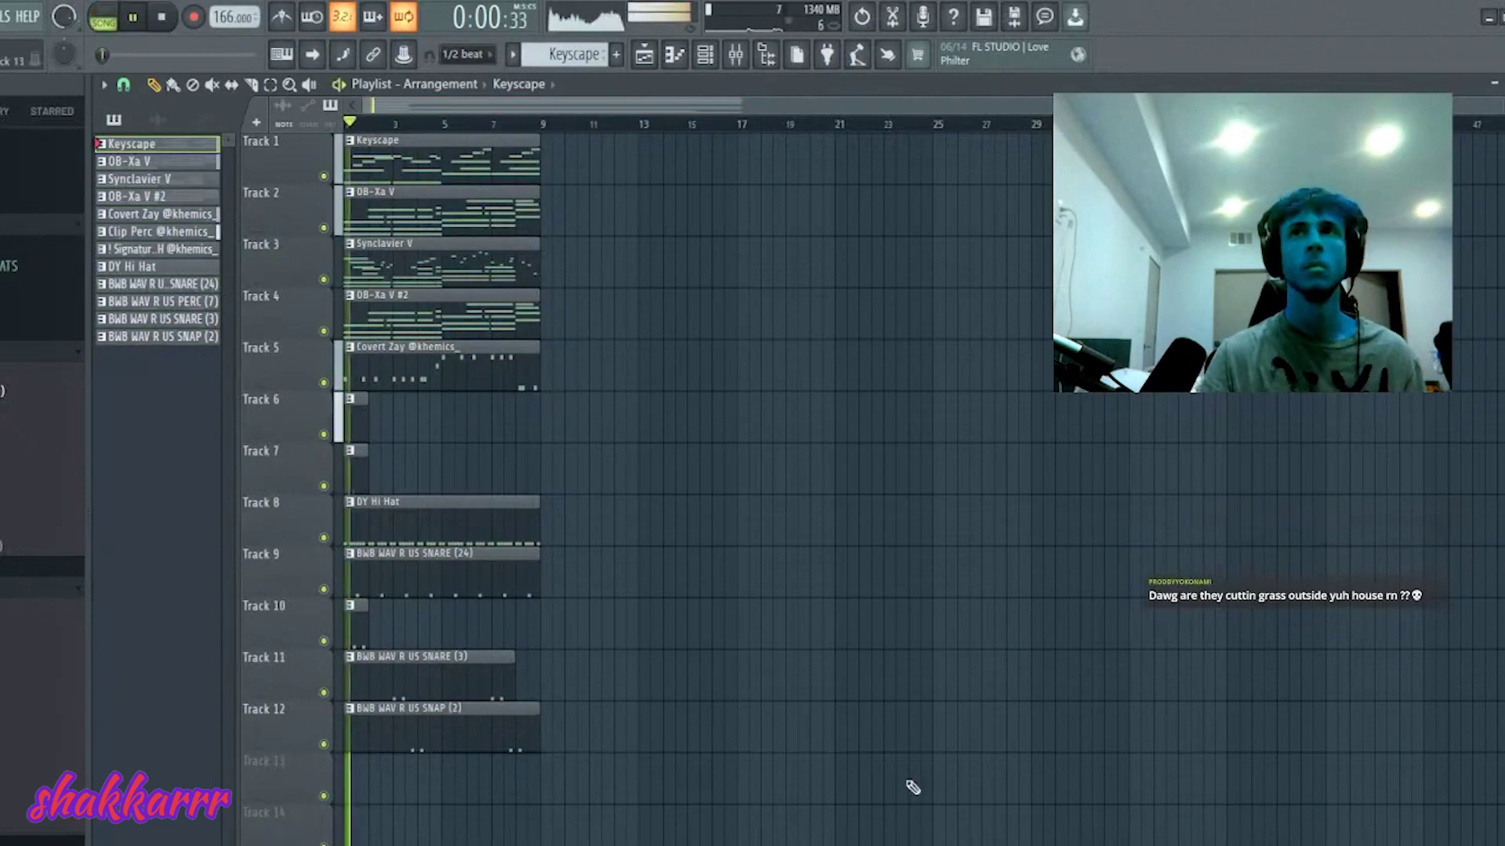
- Duplicate all playlist clips so the arrangement repeats from bar 9
key("ctrl+a")
key("ctrl+b")
key("space")
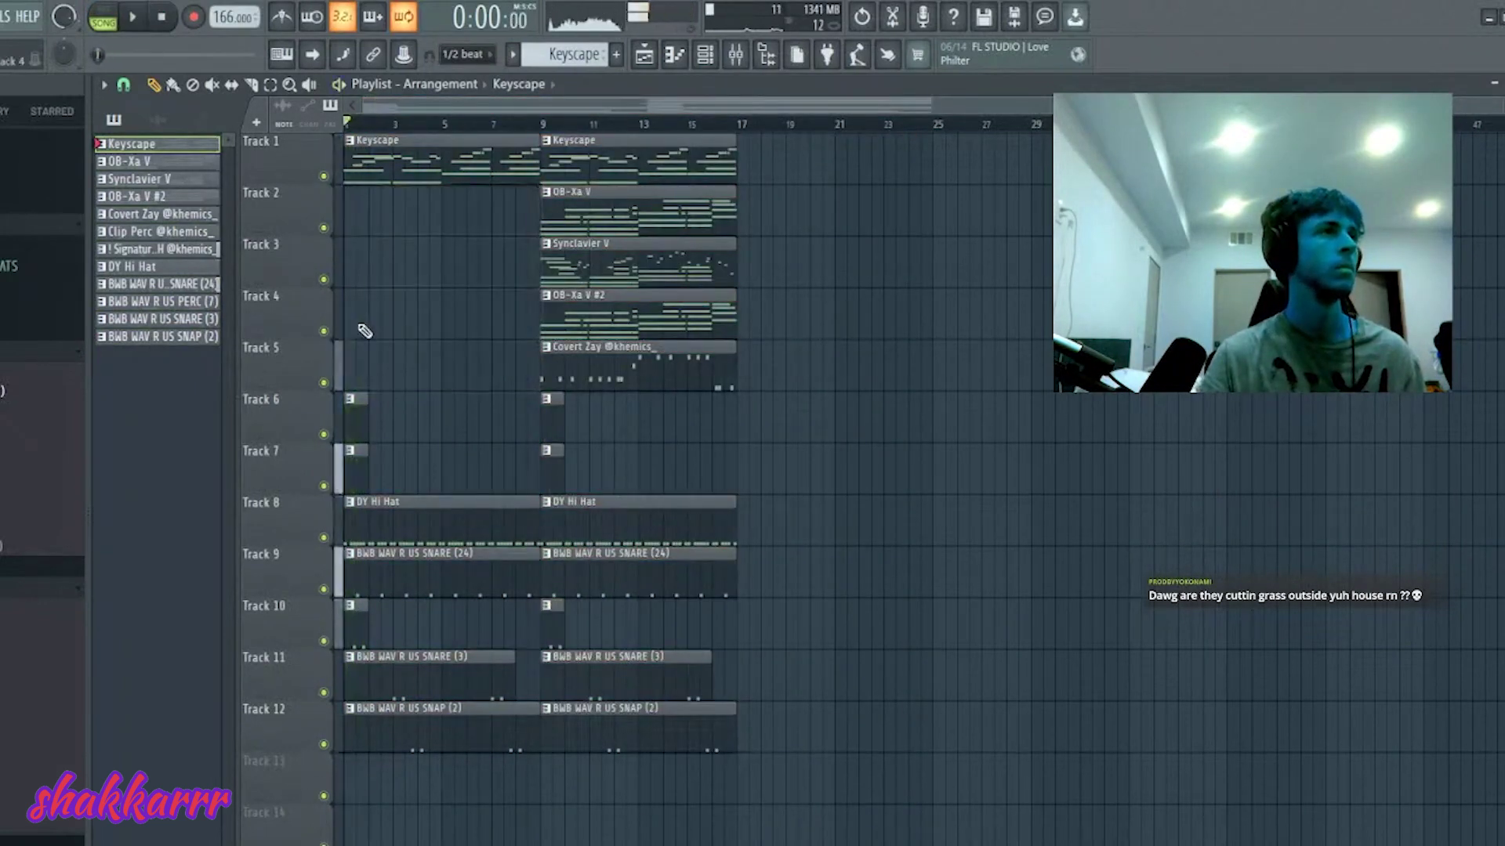
- Remove the Synclavier V and OB-Xa V #2 clips from the first eight bars and play the arrangement
right_click(443, 310)
key("ctrl+z")
key("space")
key("F6")
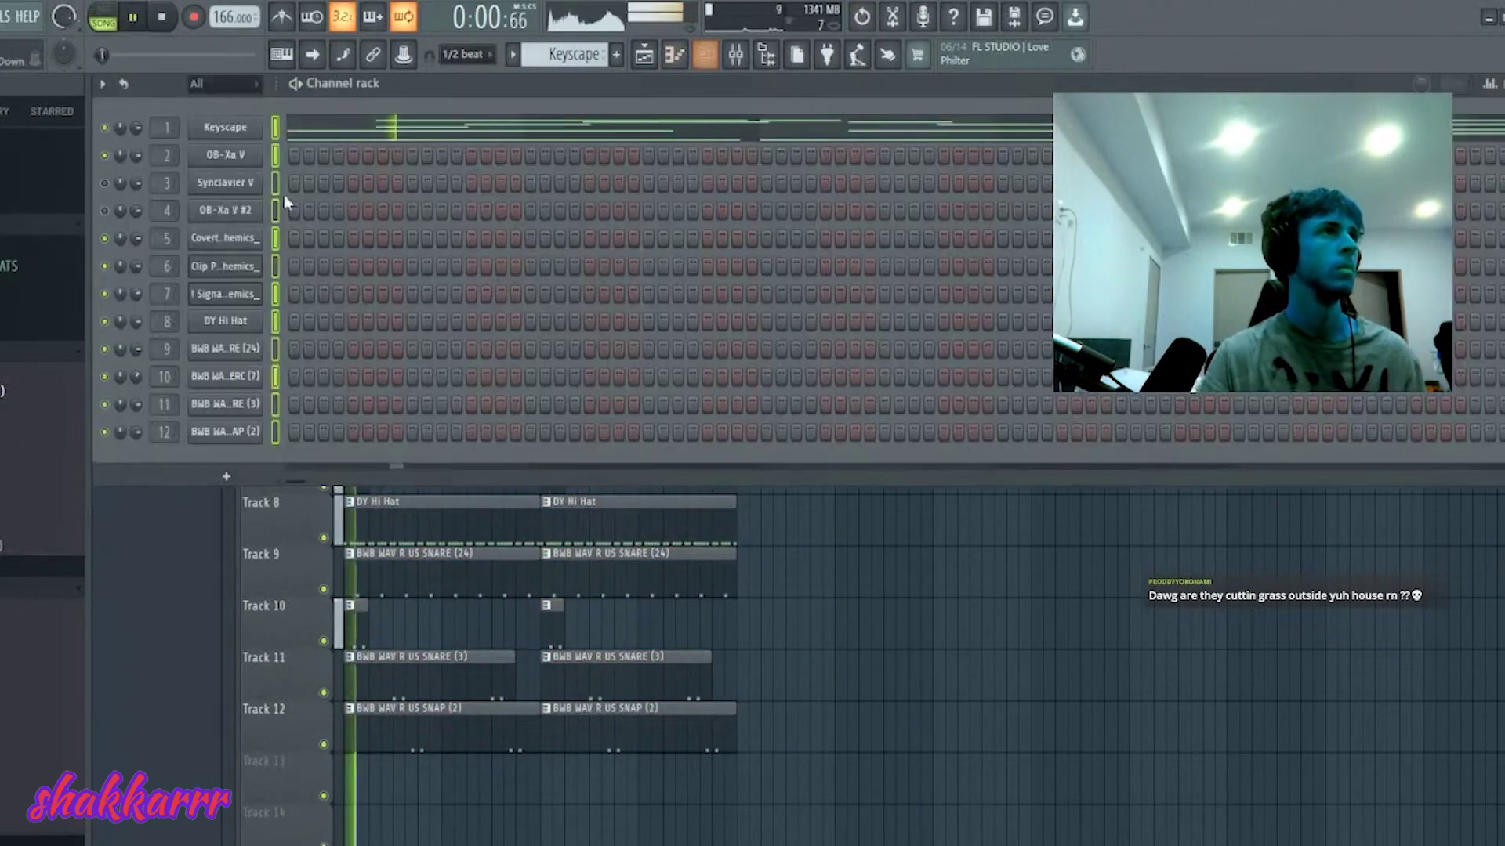
key("F6")
right_click(403, 266)
right_click(403, 313)
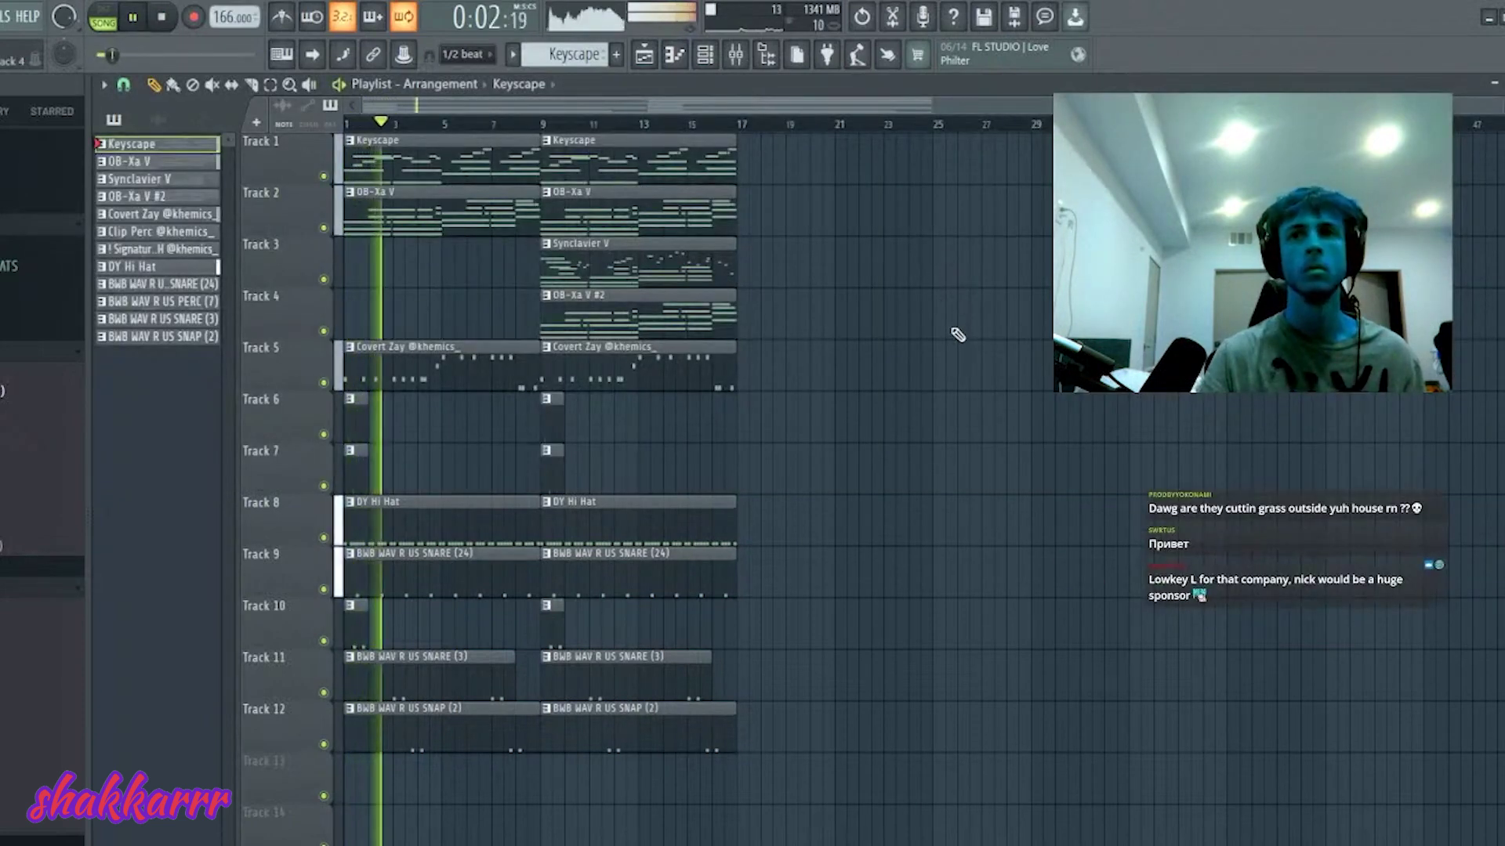
key("space")
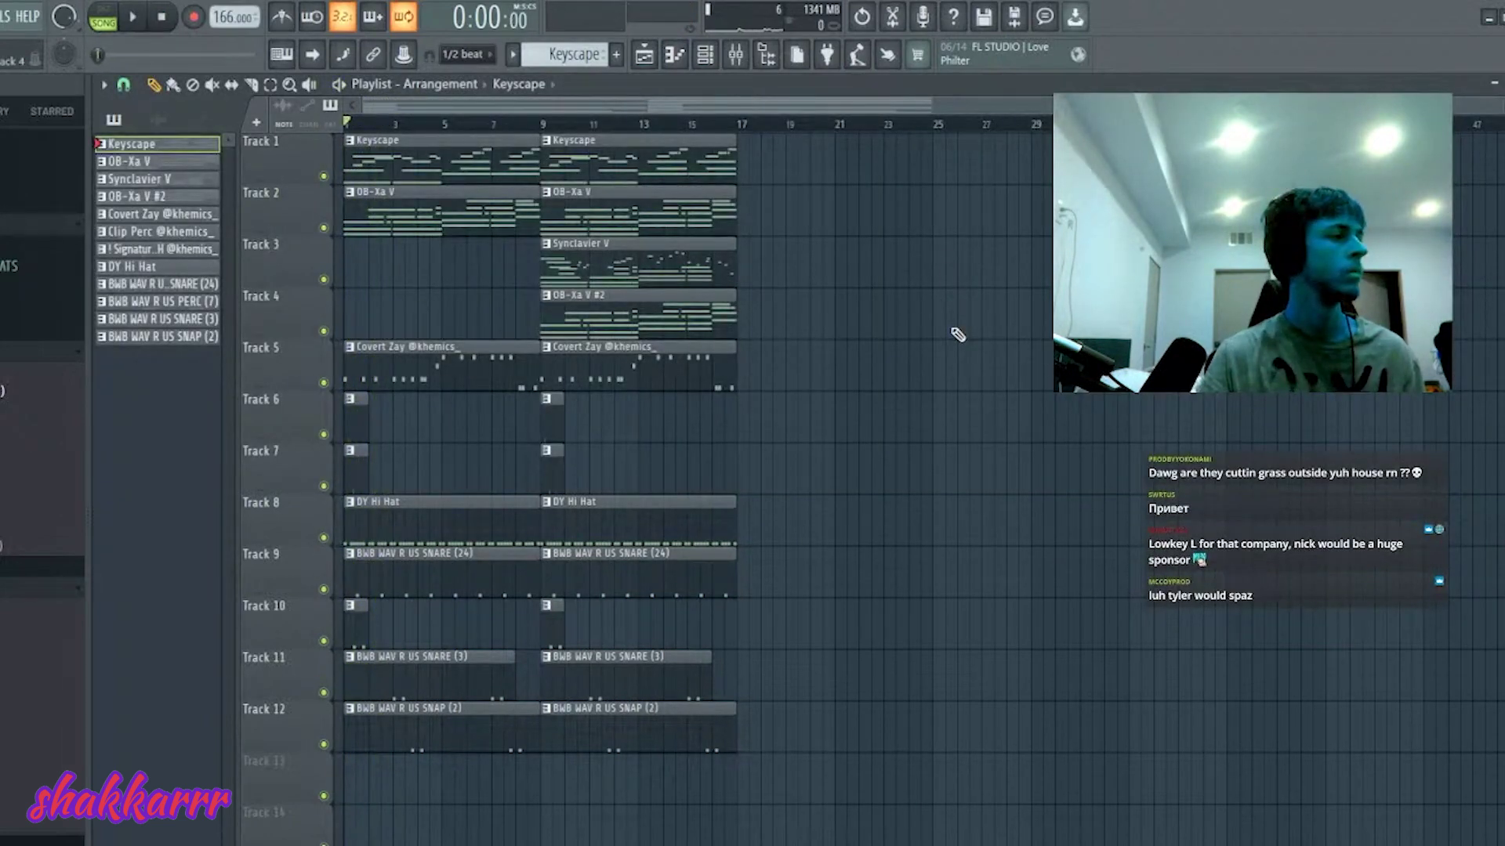
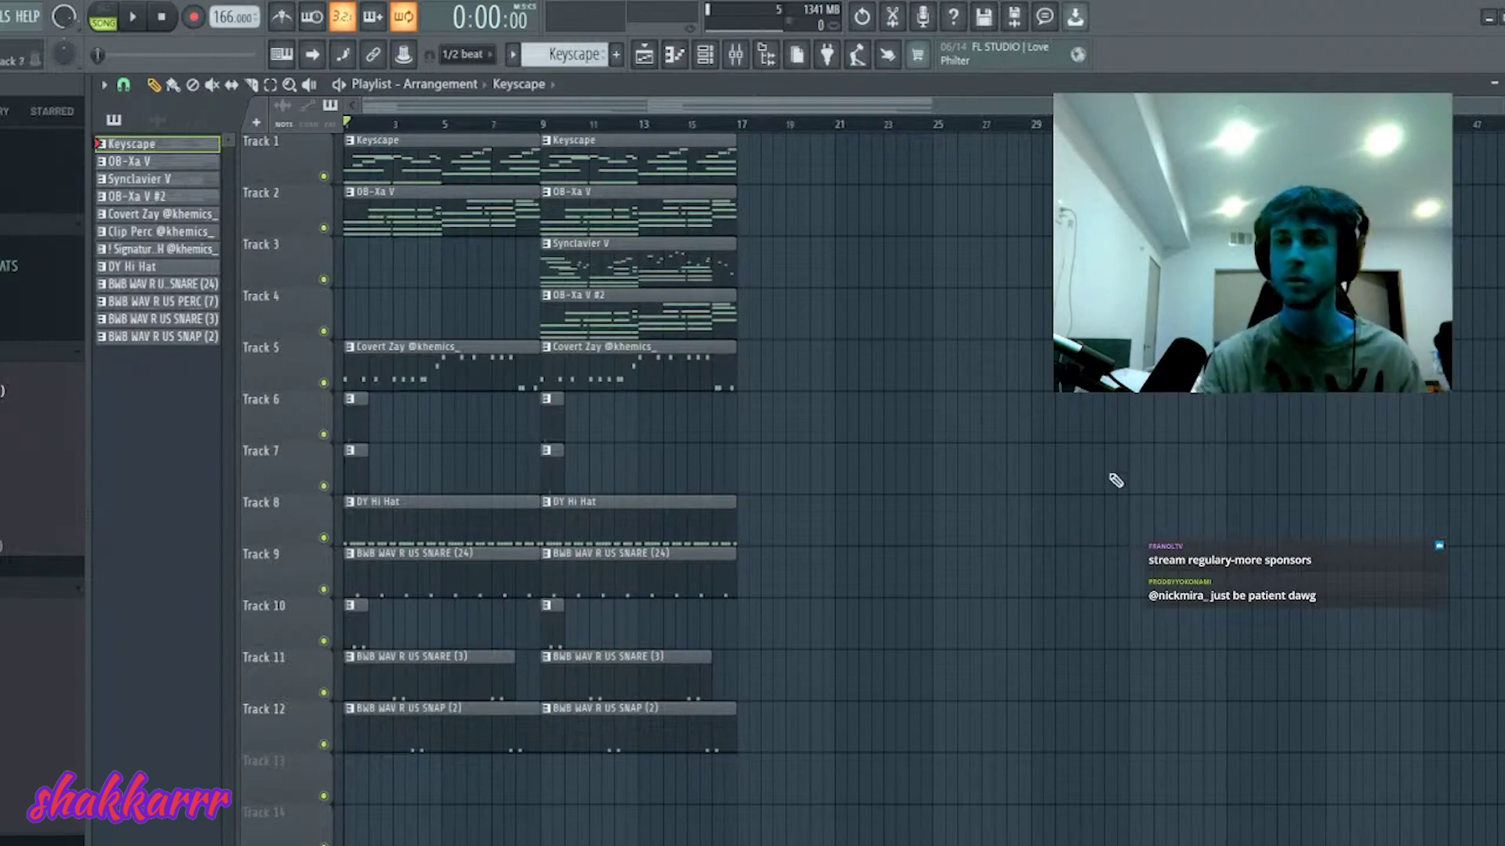
- Play the song and duplicate the two existing sections so the arrangement continues from bar 17
key("space")
key("ctrl+a")
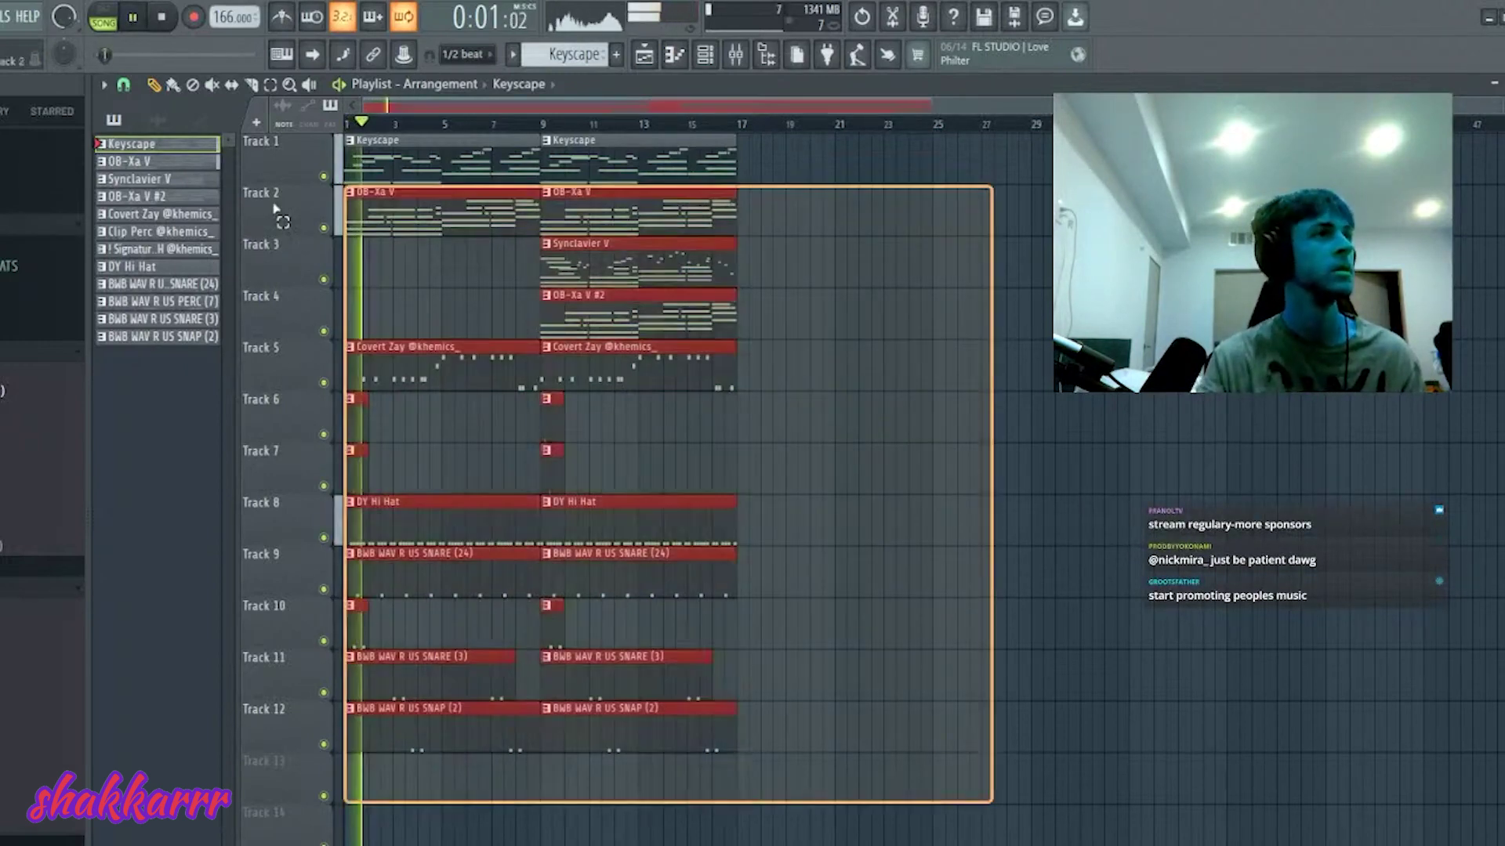
key("ctrl+b")
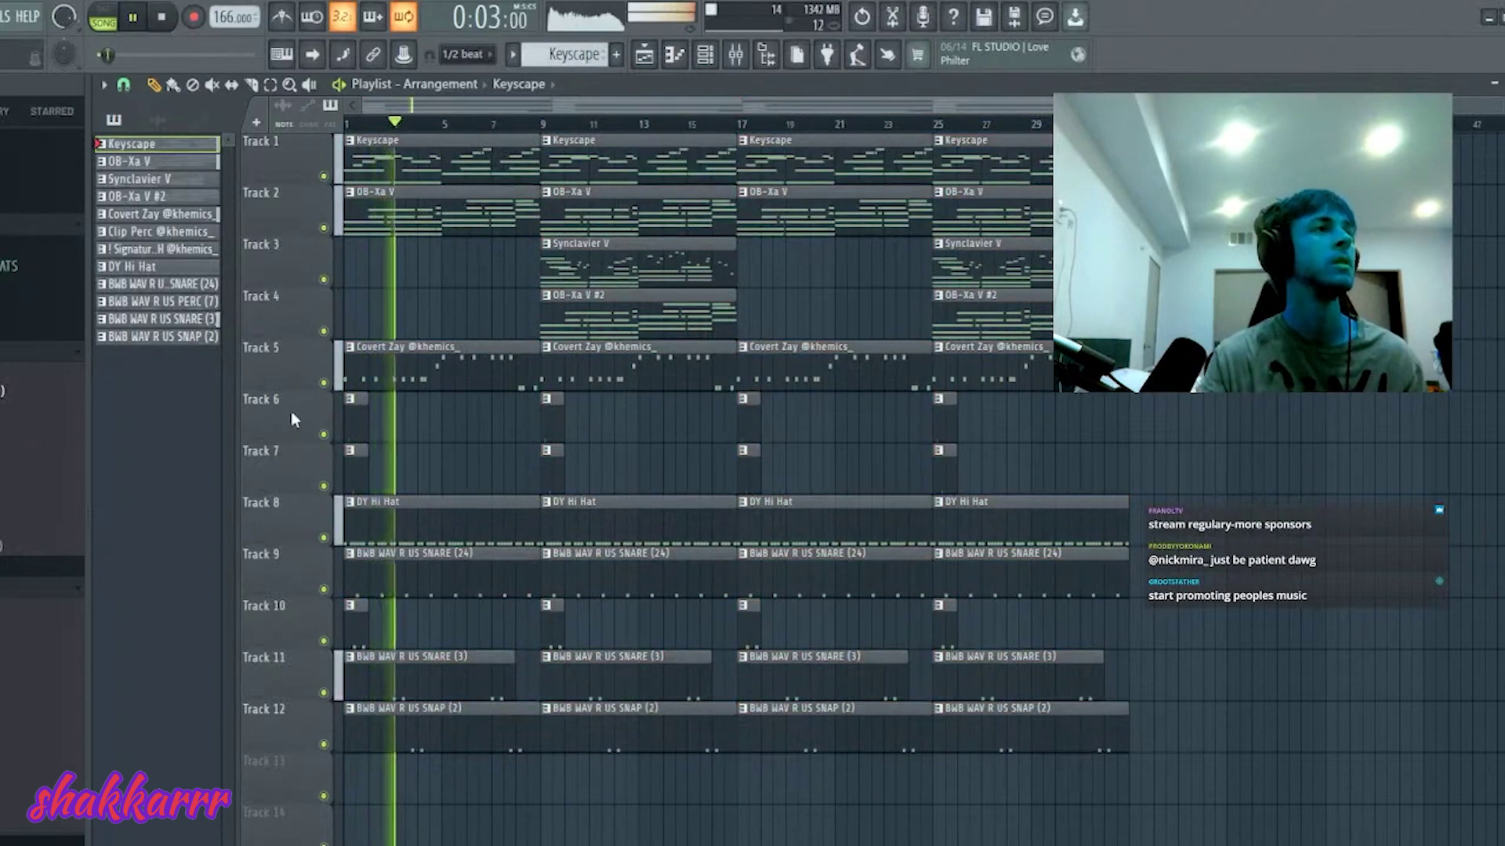
- Extend the Clip Perc and Signature 3 OH clips to eight bars each and delete the Keyscape clip at bar 1
left_click_drag(290, 412, 290, 453)
left_click_drag(366, 401, 539, 401)
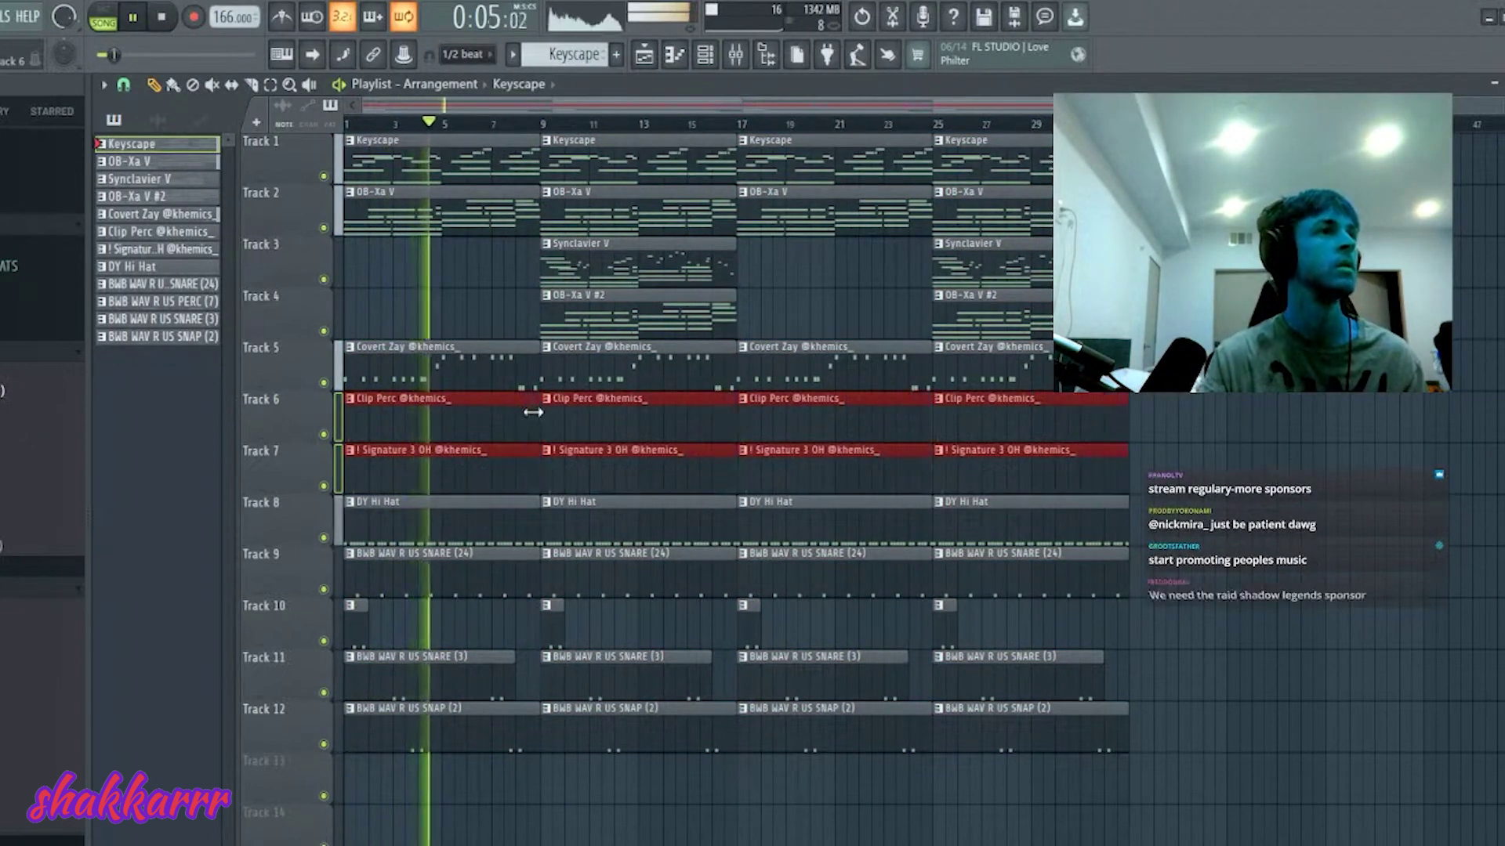
left_click(427, 164)
right_click(427, 165)
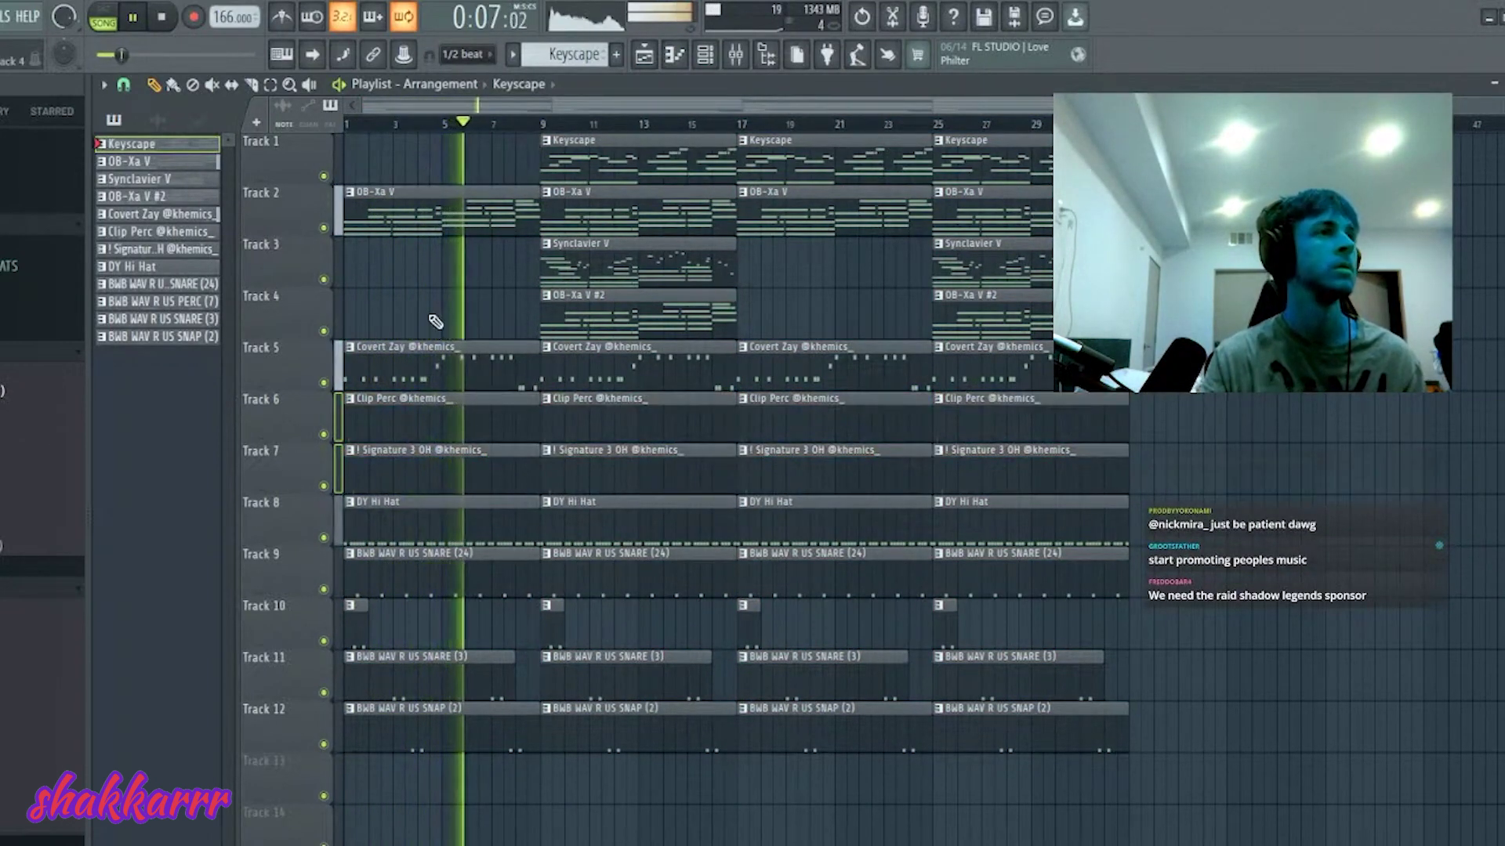
- Open the DY Hi Hat pattern, shorten its notes, and replace two hits in the second half of bar 2 with one later hit
double_click(439, 525)
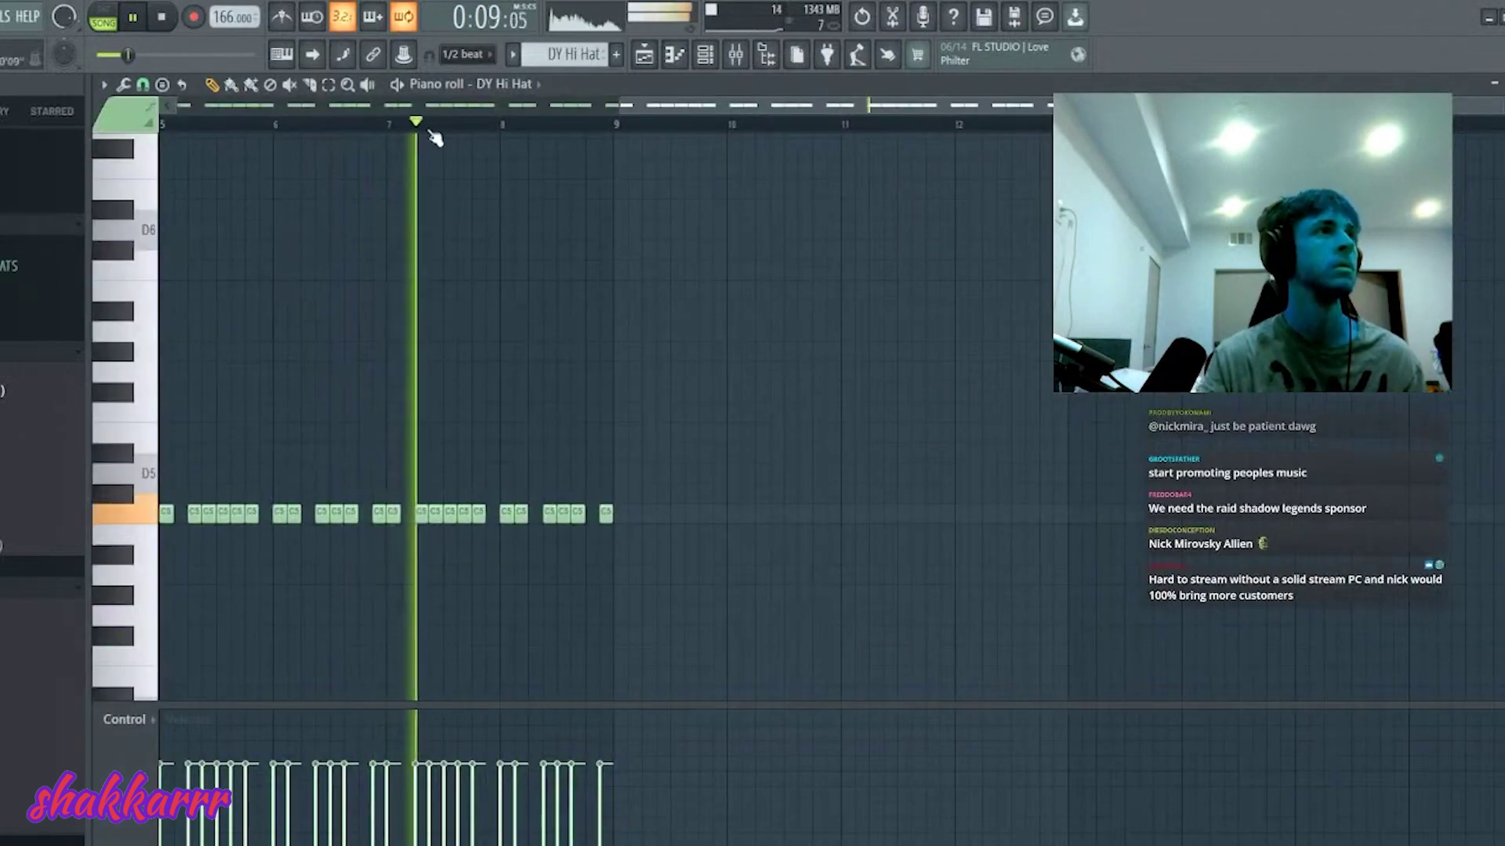
scroll(169, 126, "up", 3)
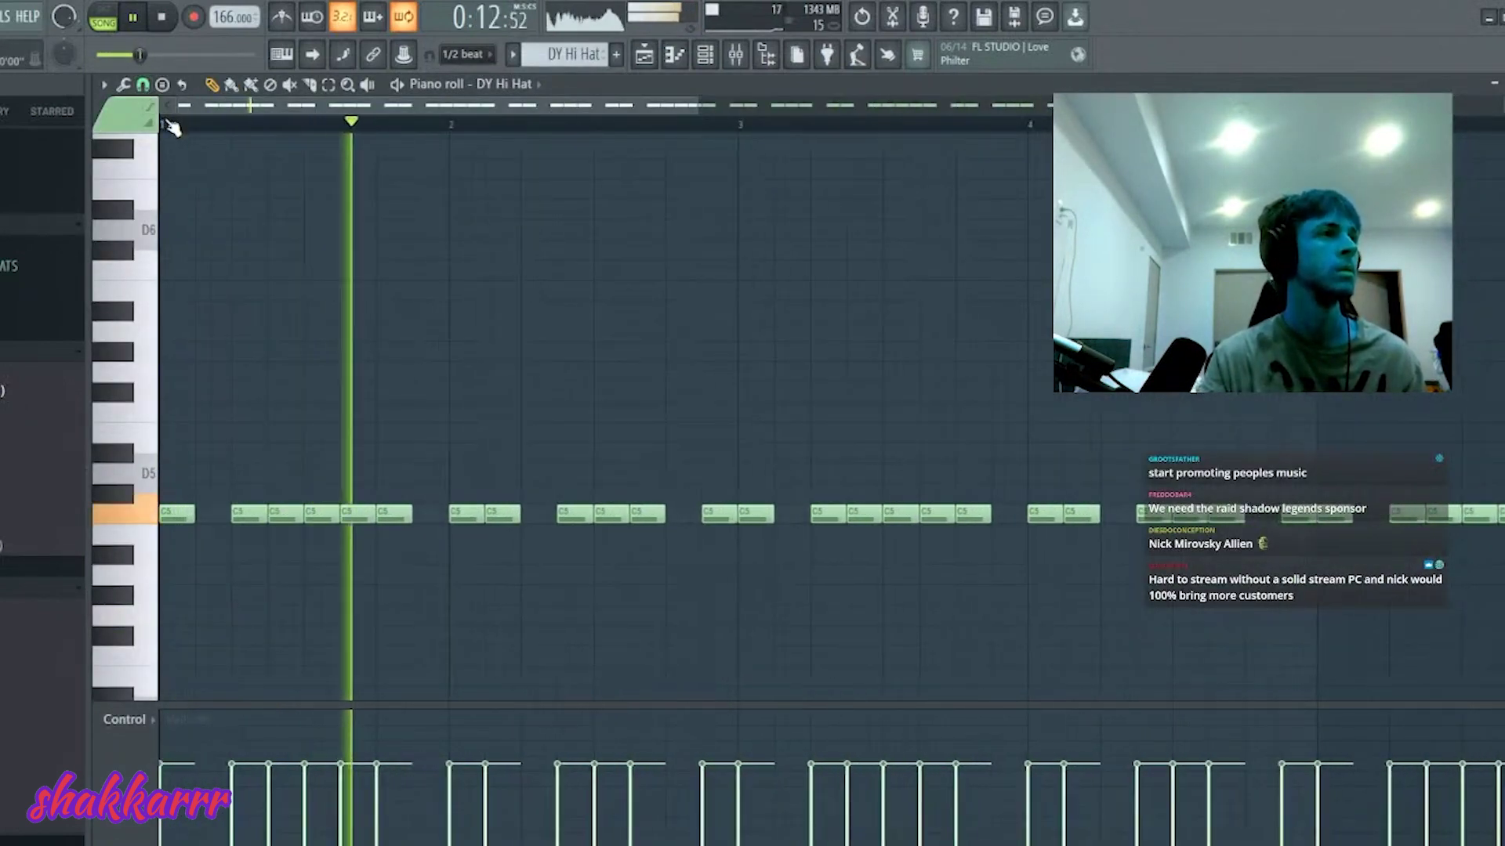
scroll(172, 124, "down", 1)
left_click(165, 113)
key("space")
key("space")
left_click(352, 513, "ctrl")
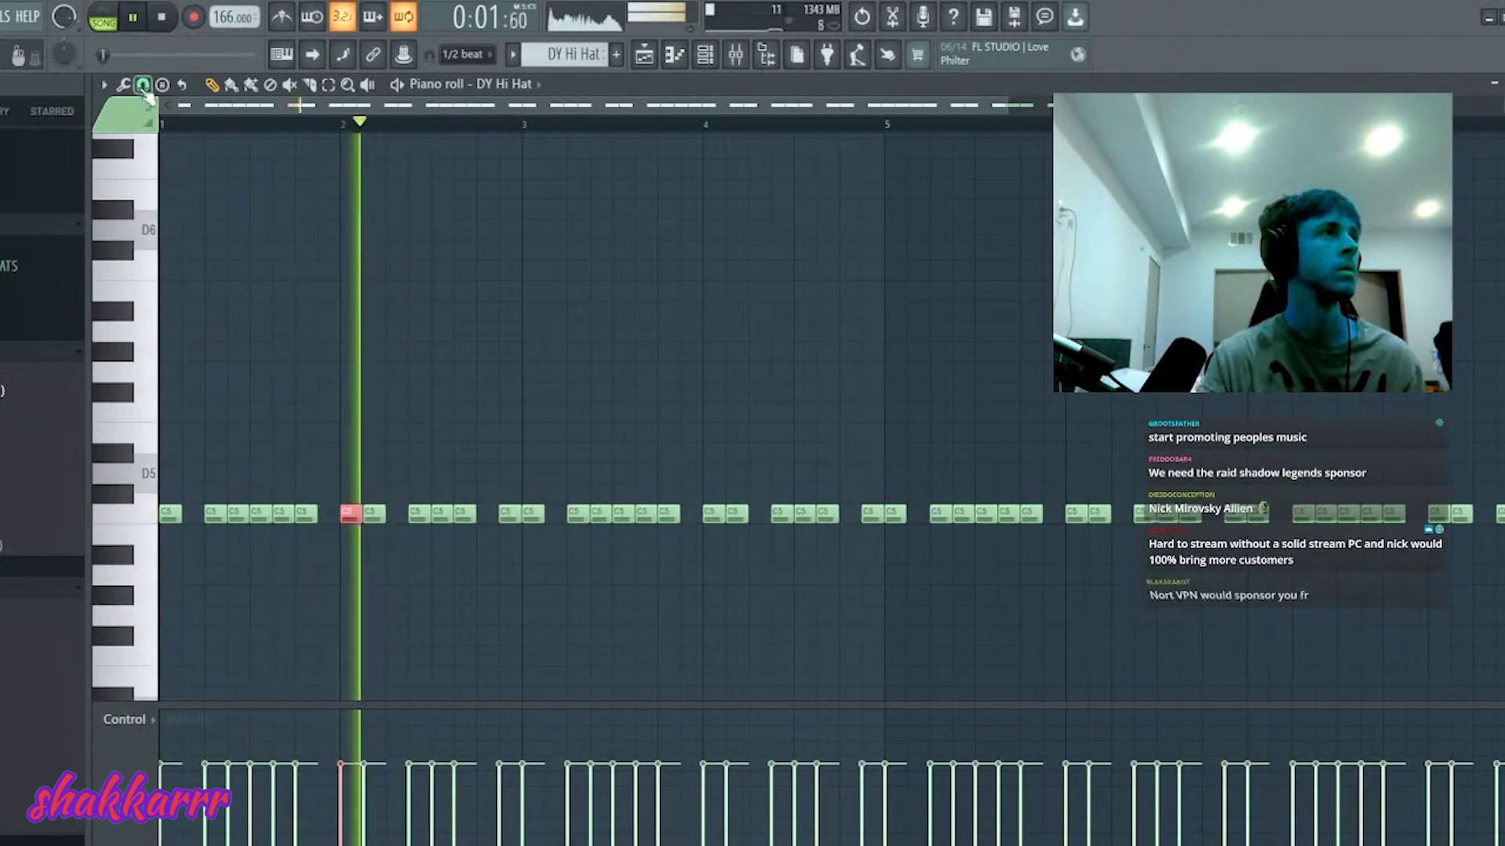
right_click(441, 514)
right_click(460, 515)
left_click(476, 515)
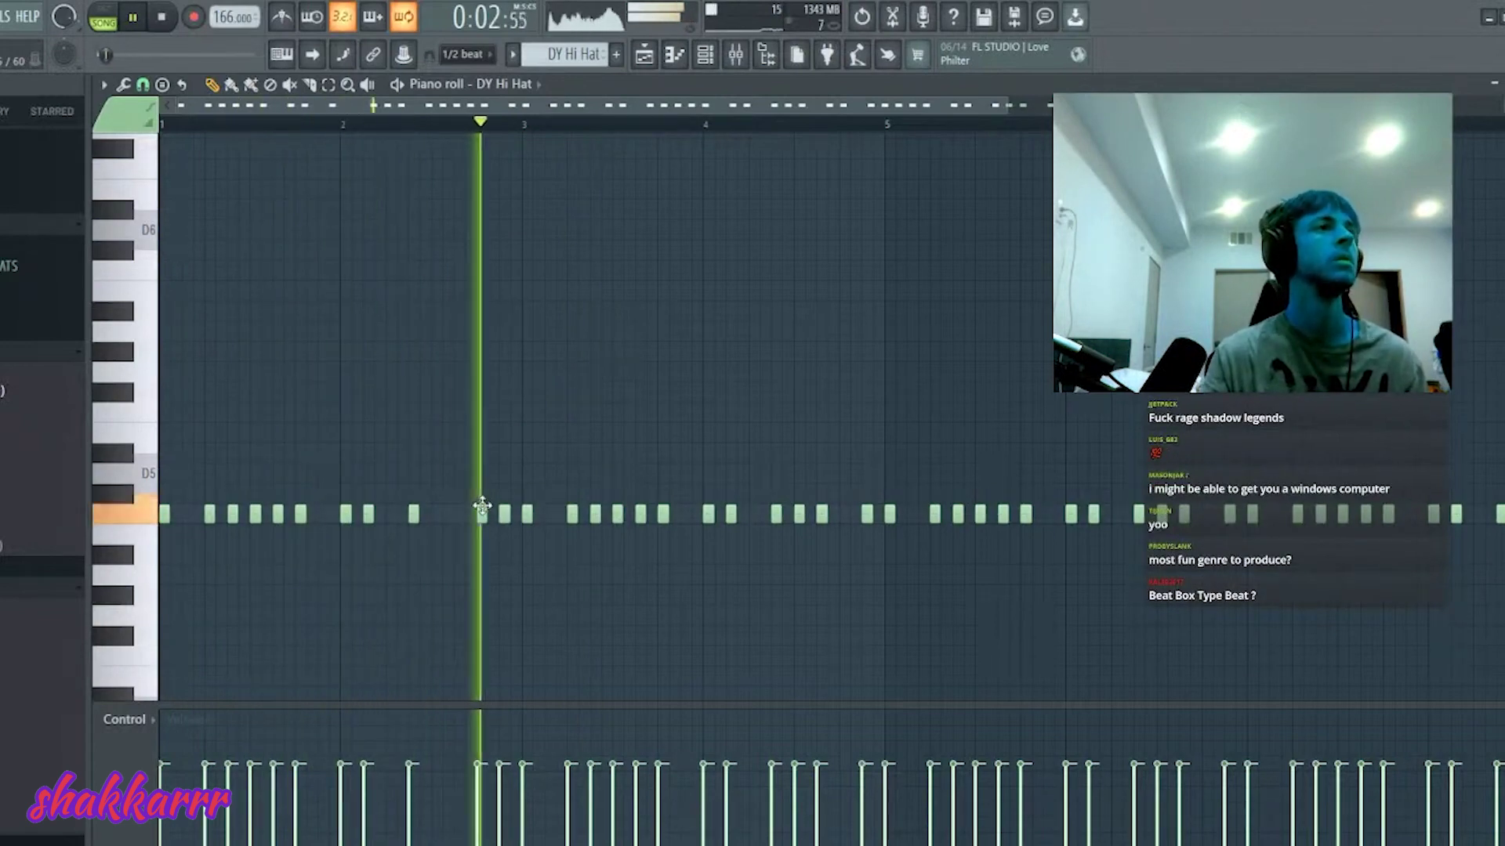
- Add an extra hi-hat hit to form a fast roll late in bar 2 and apply legato to the notes
left_click_drag(482, 507, 453, 537)
scroll(577, 134, "down", 3)
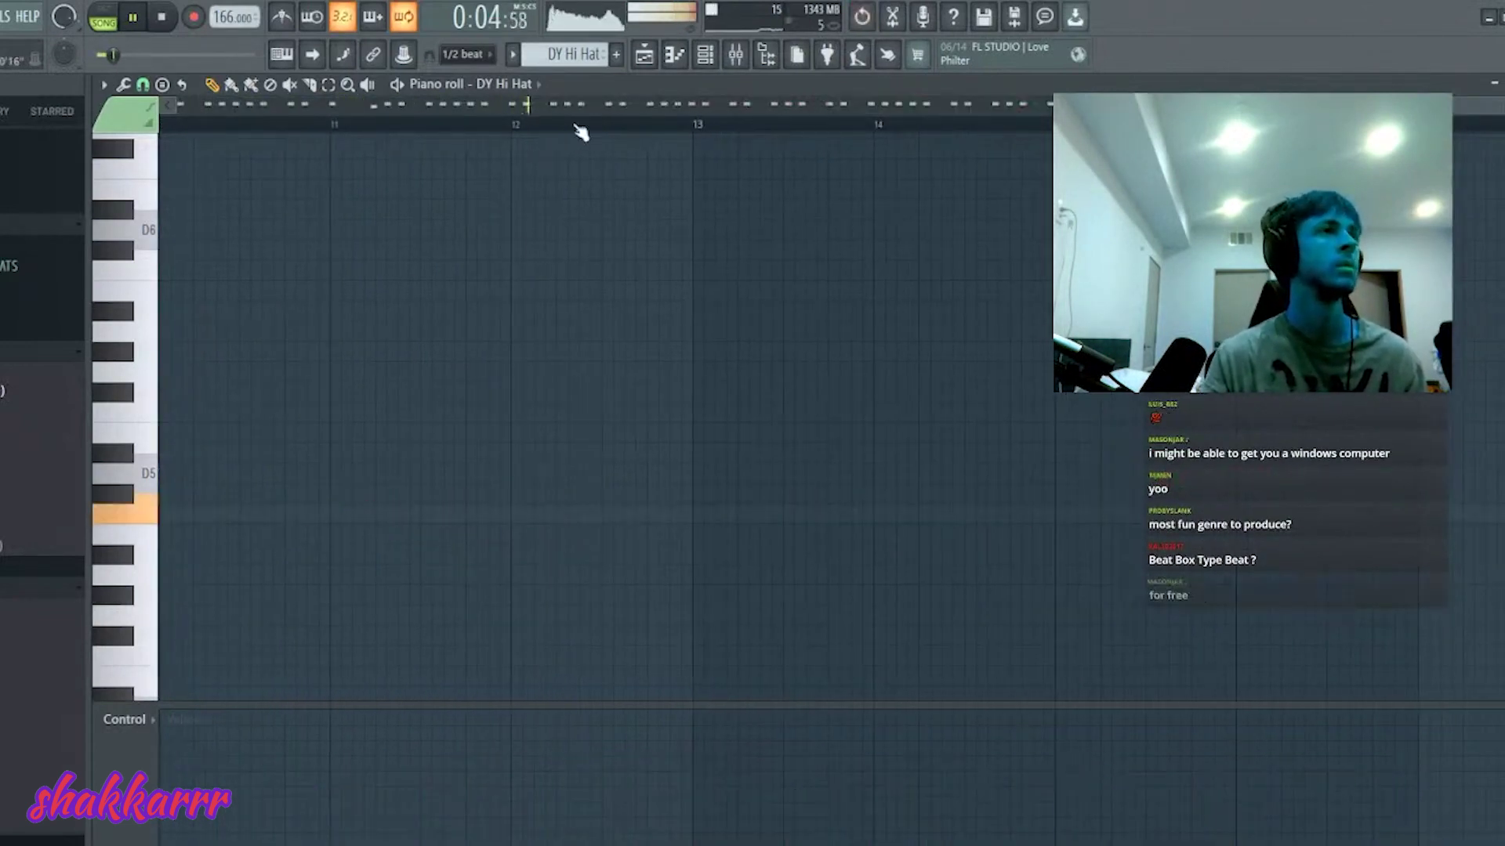
left_click_drag(360, 534, 361, 514)
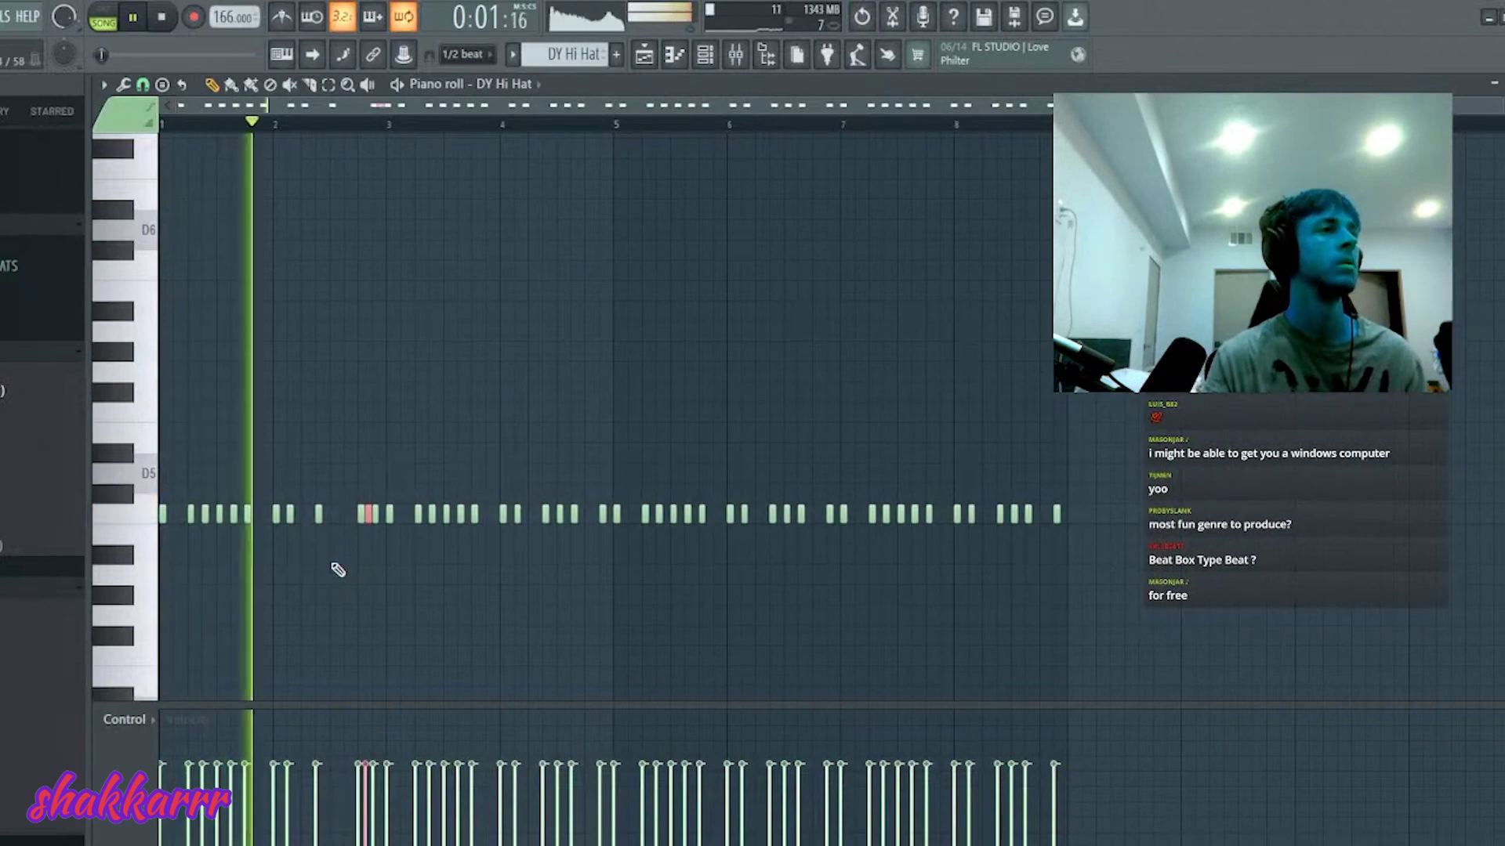
key("ctrl+l")
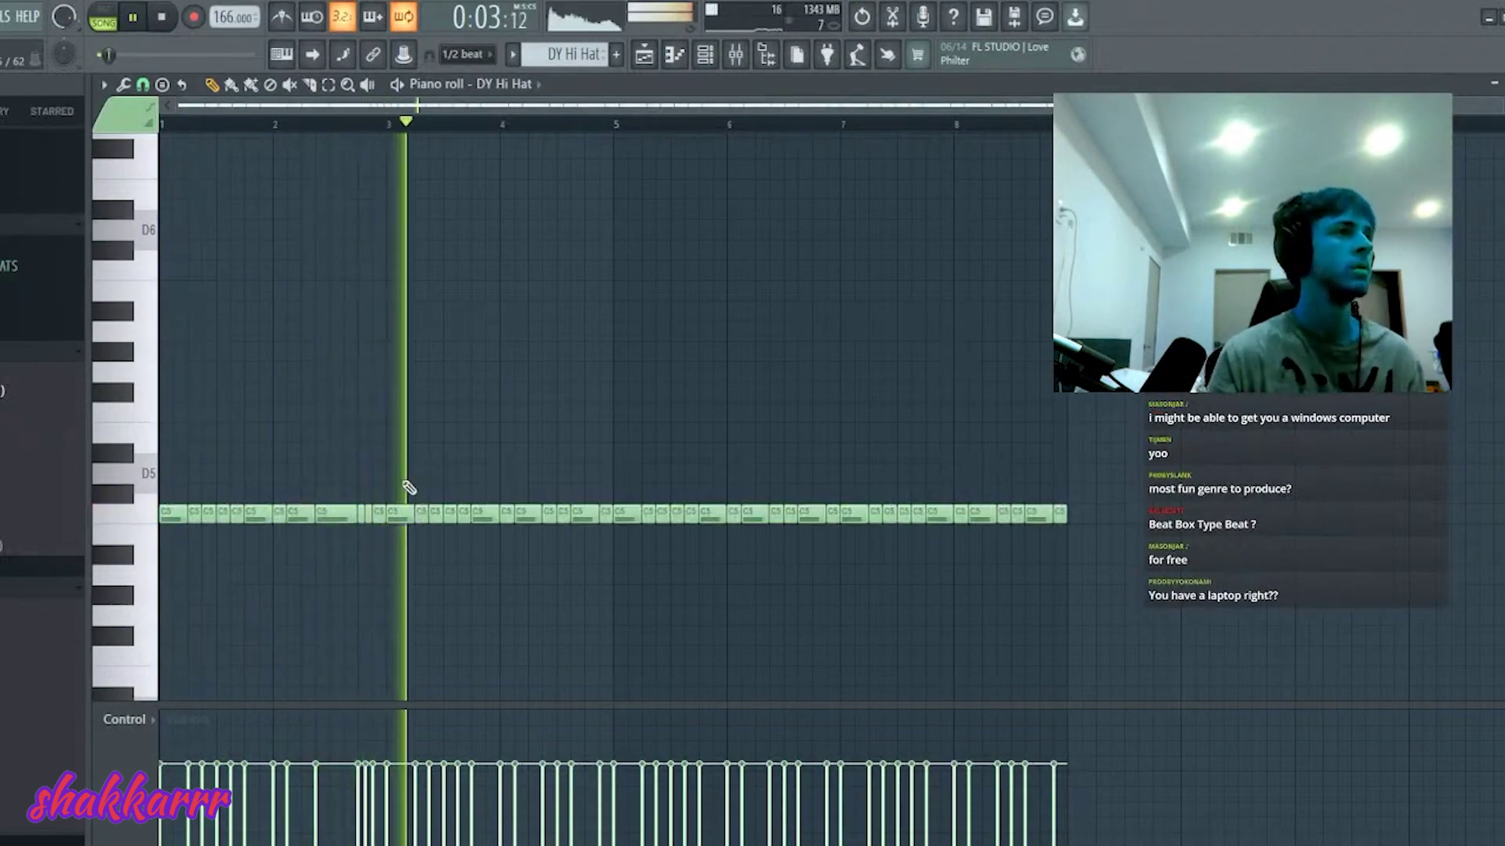
- Even out the hi-hat note lengths, add hits at the end of bar 4, and repeat the first four bars over bars 5 to 8
left_click_drag(406, 490, 1189, 739)
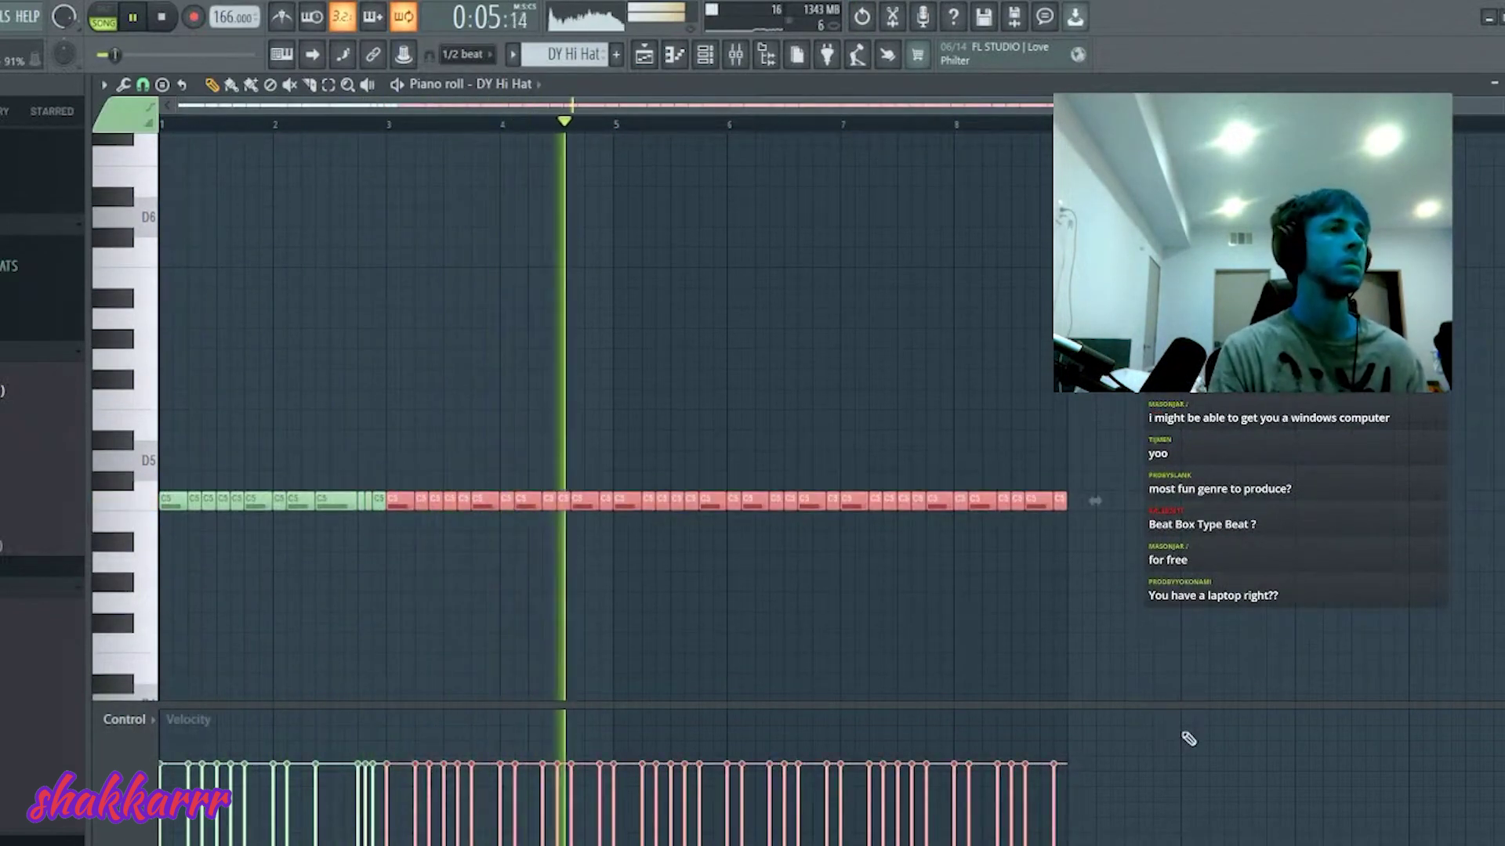
left_click(1189, 738)
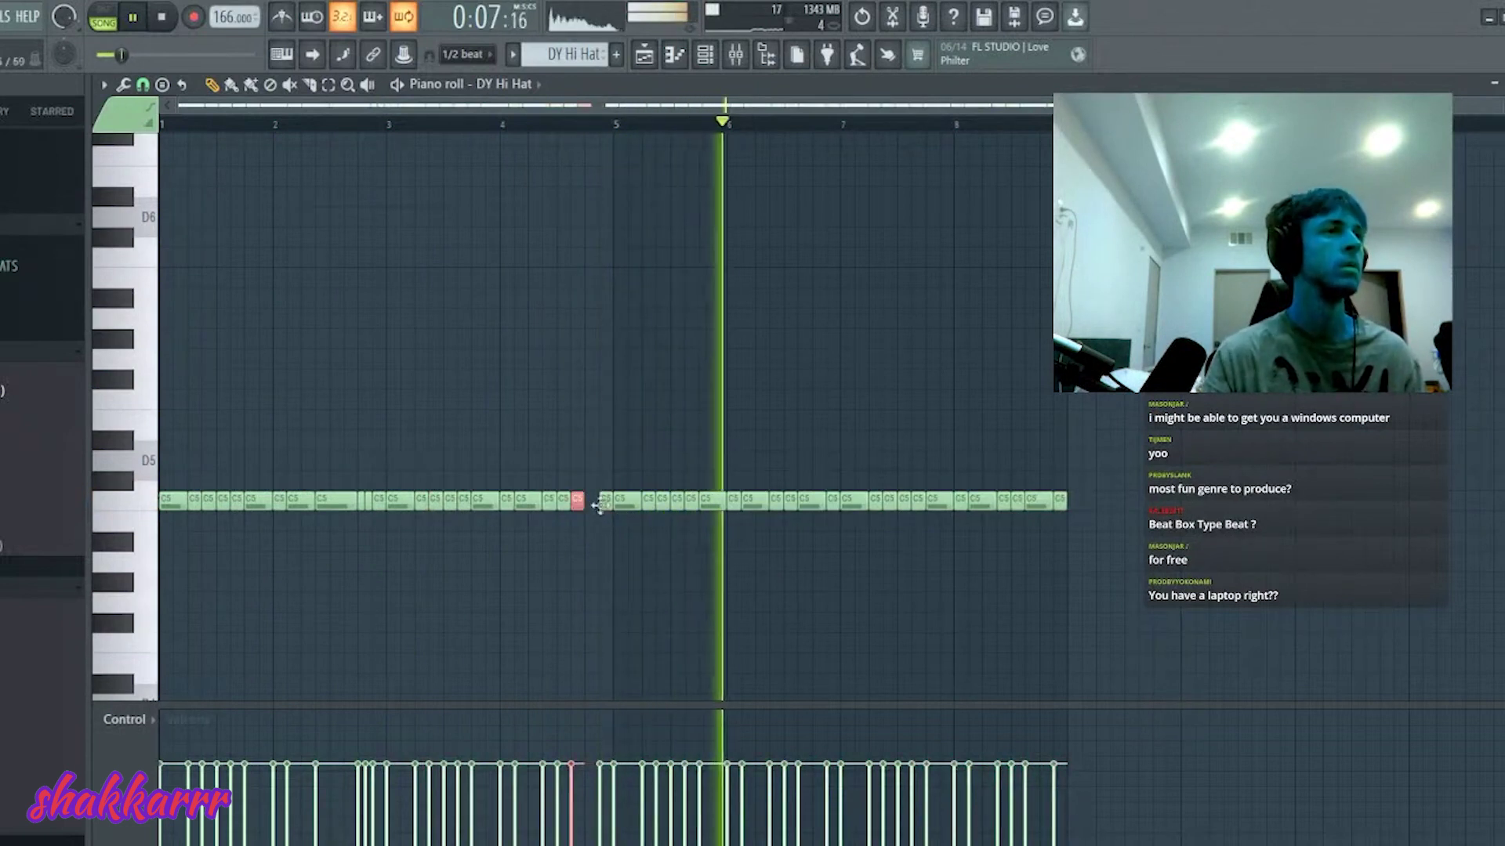
left_click_drag(622, 496, 1381, 575)
key("ctrl+z")
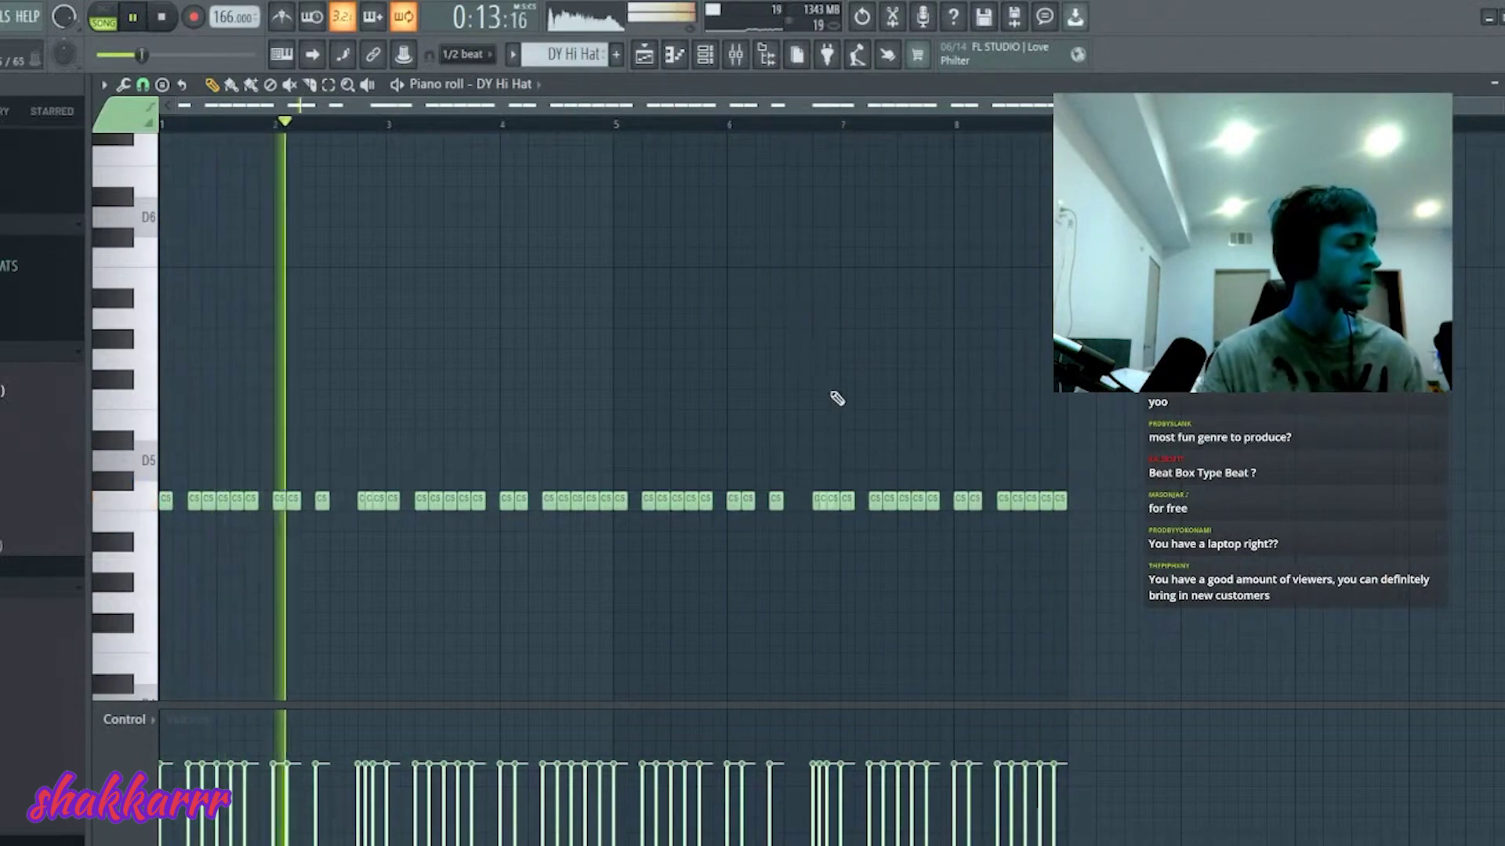
- Delete the OB-Xa V clip at bar 9, audition that section, and place an OB-Xa V #2 clip at bar 9 on track 4
key("F5")
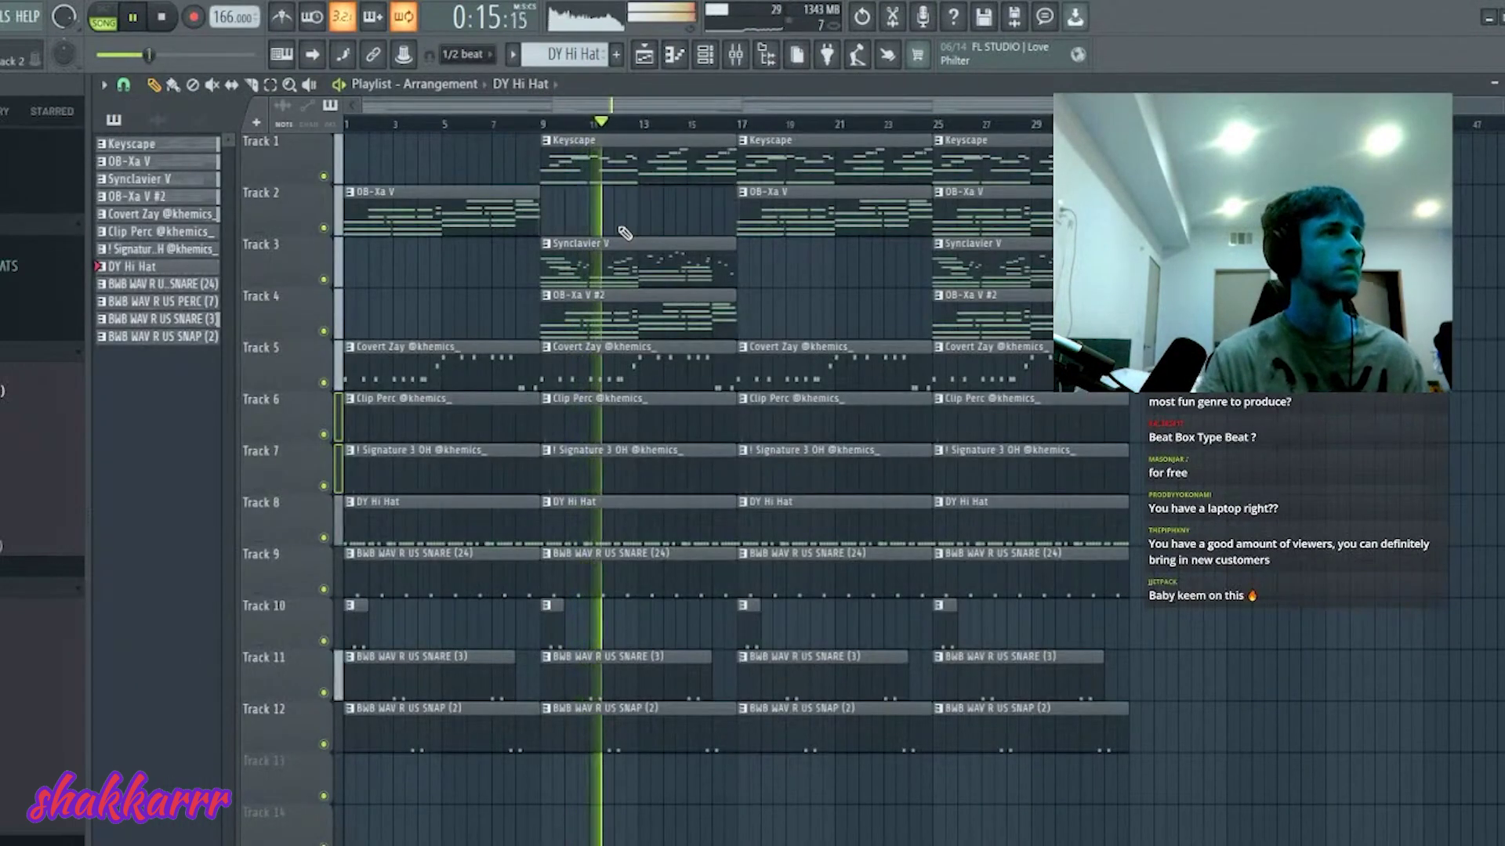
left_click(535, 124)
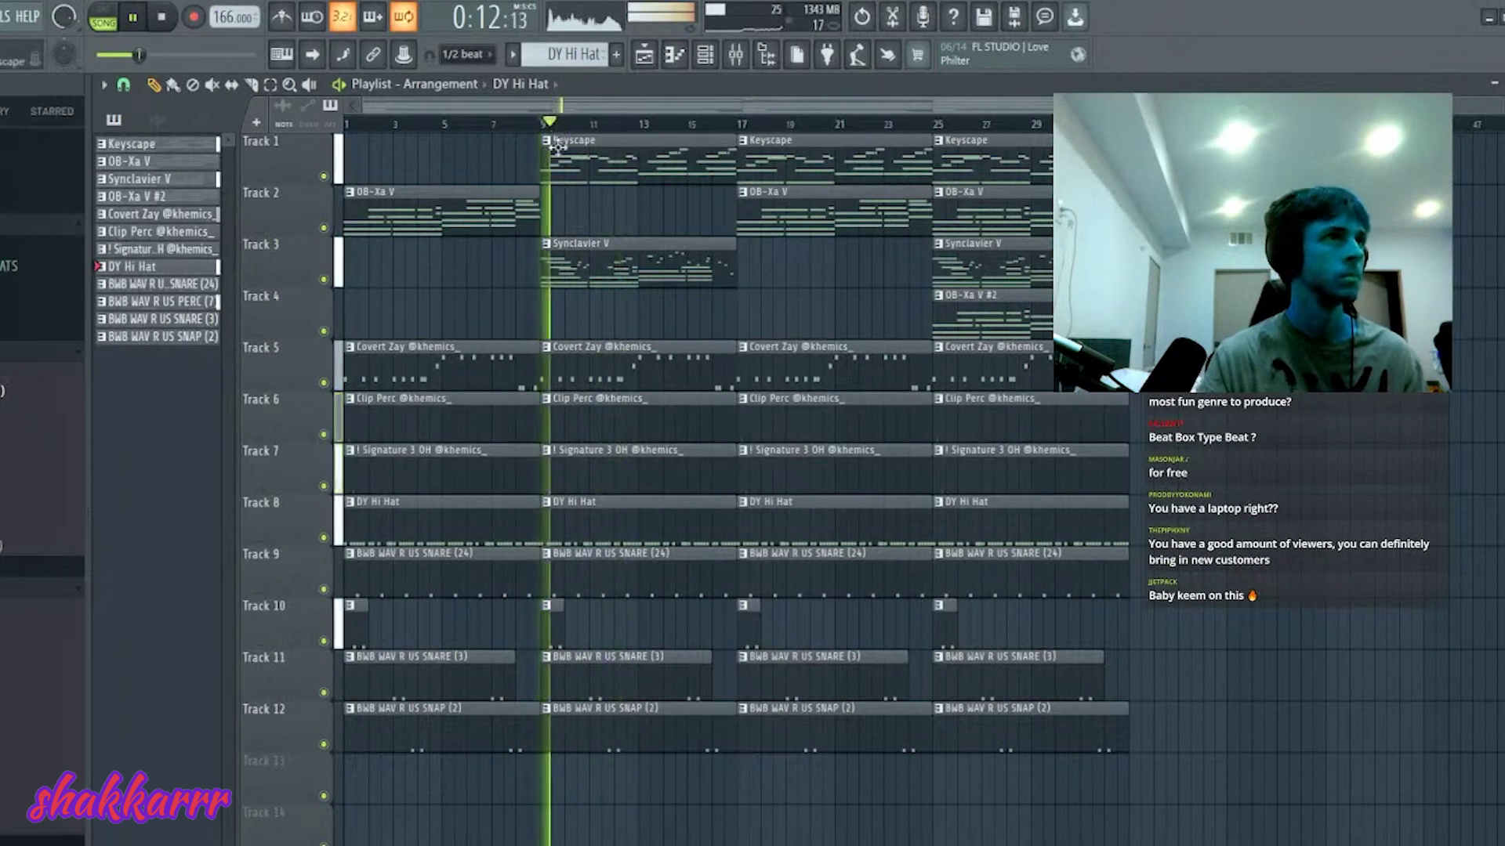
left_click(588, 225)
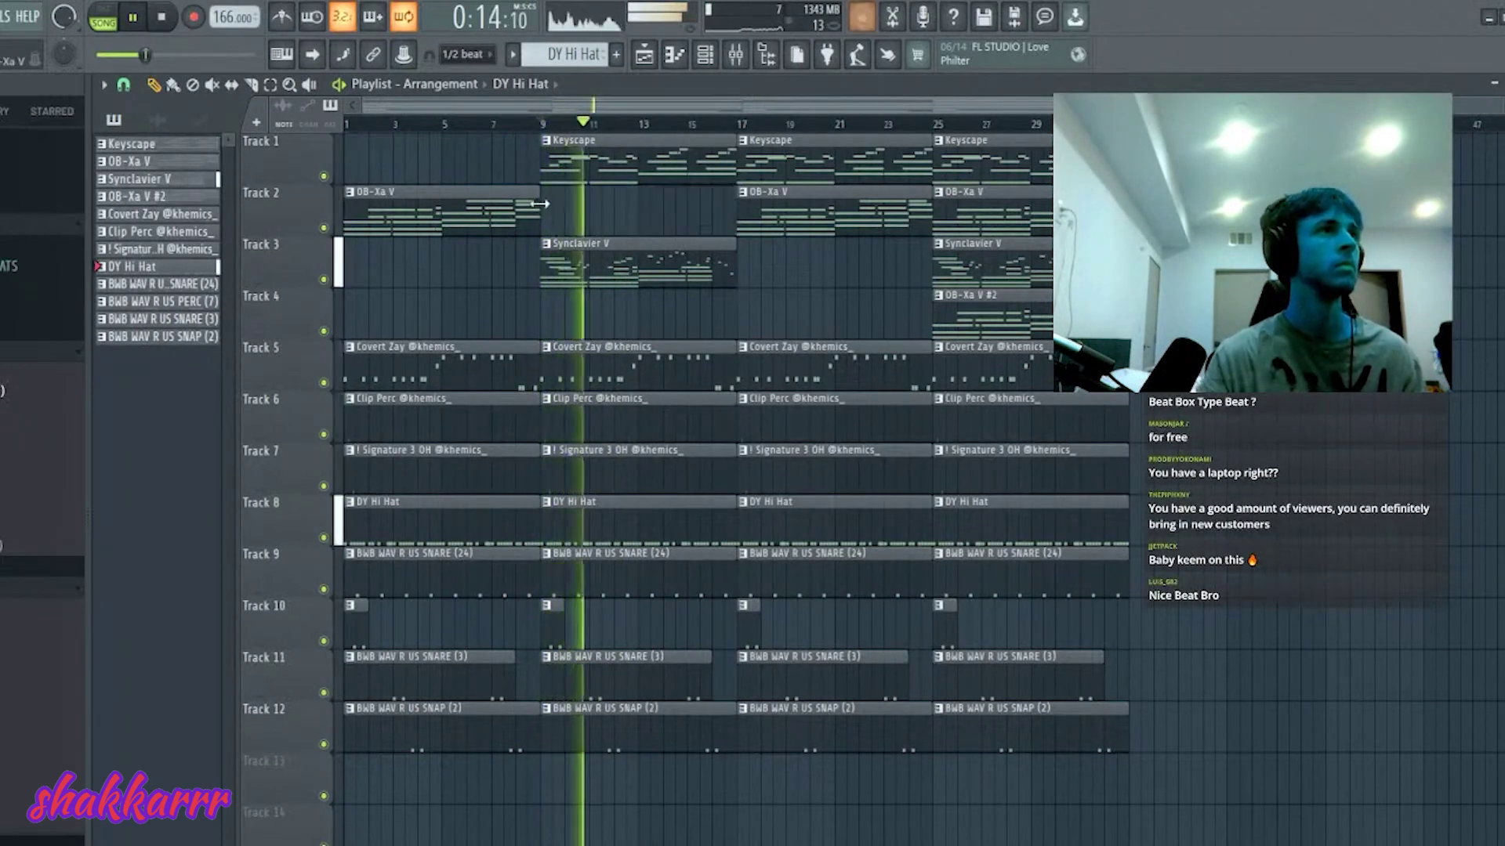
left_click_drag(499, 197, 502, 196)
left_click(966, 309)
left_click_drag(966, 310, 611, 307)
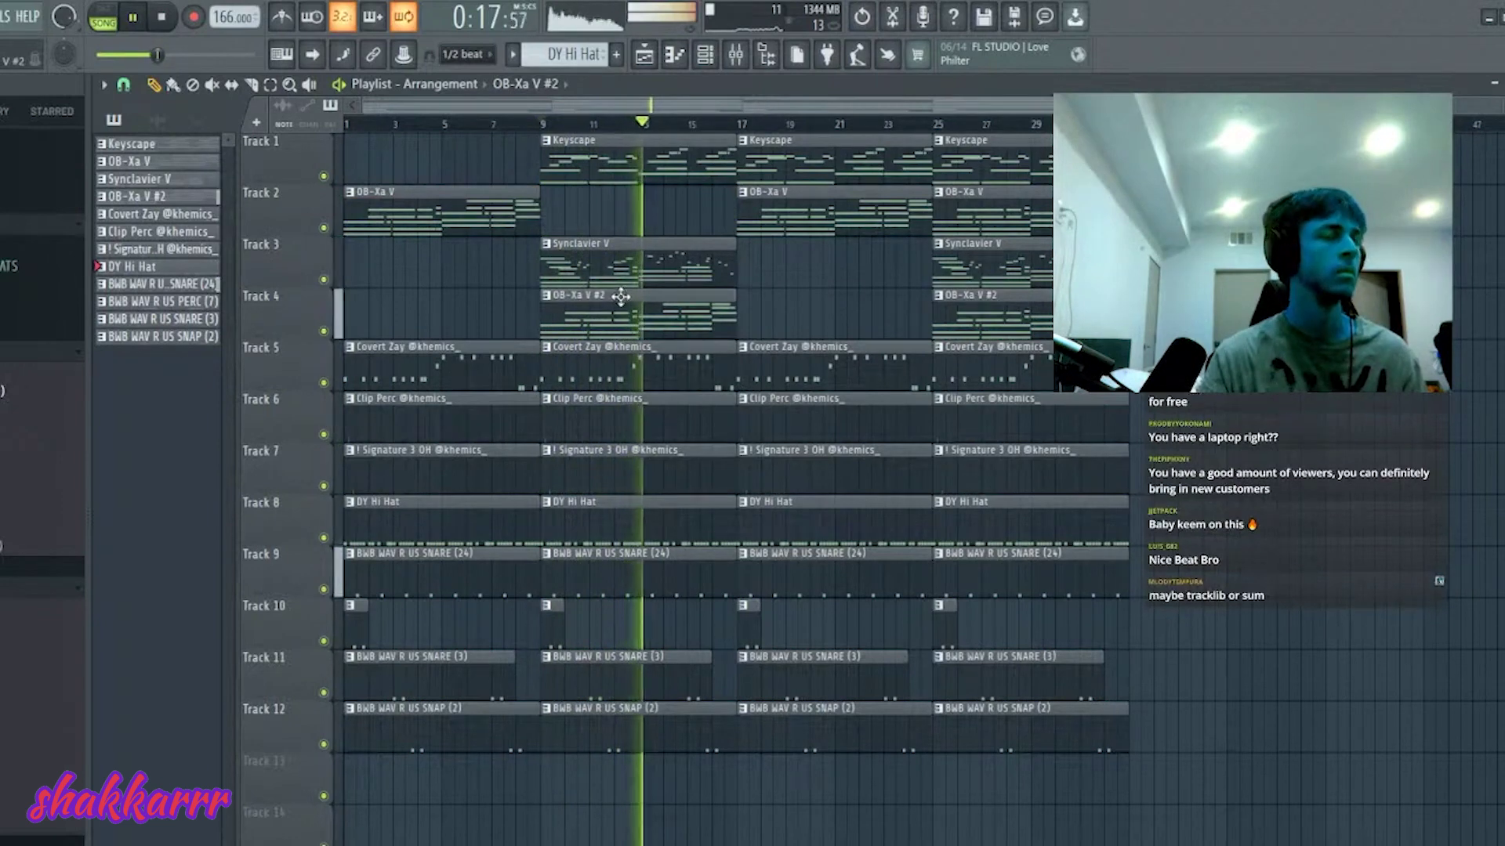
- Solo track 4 and add Fruity Parametric EQ 2 to the OB-Xa V #2 mixer track, rolling off the lows and highs
right_click(326, 332)
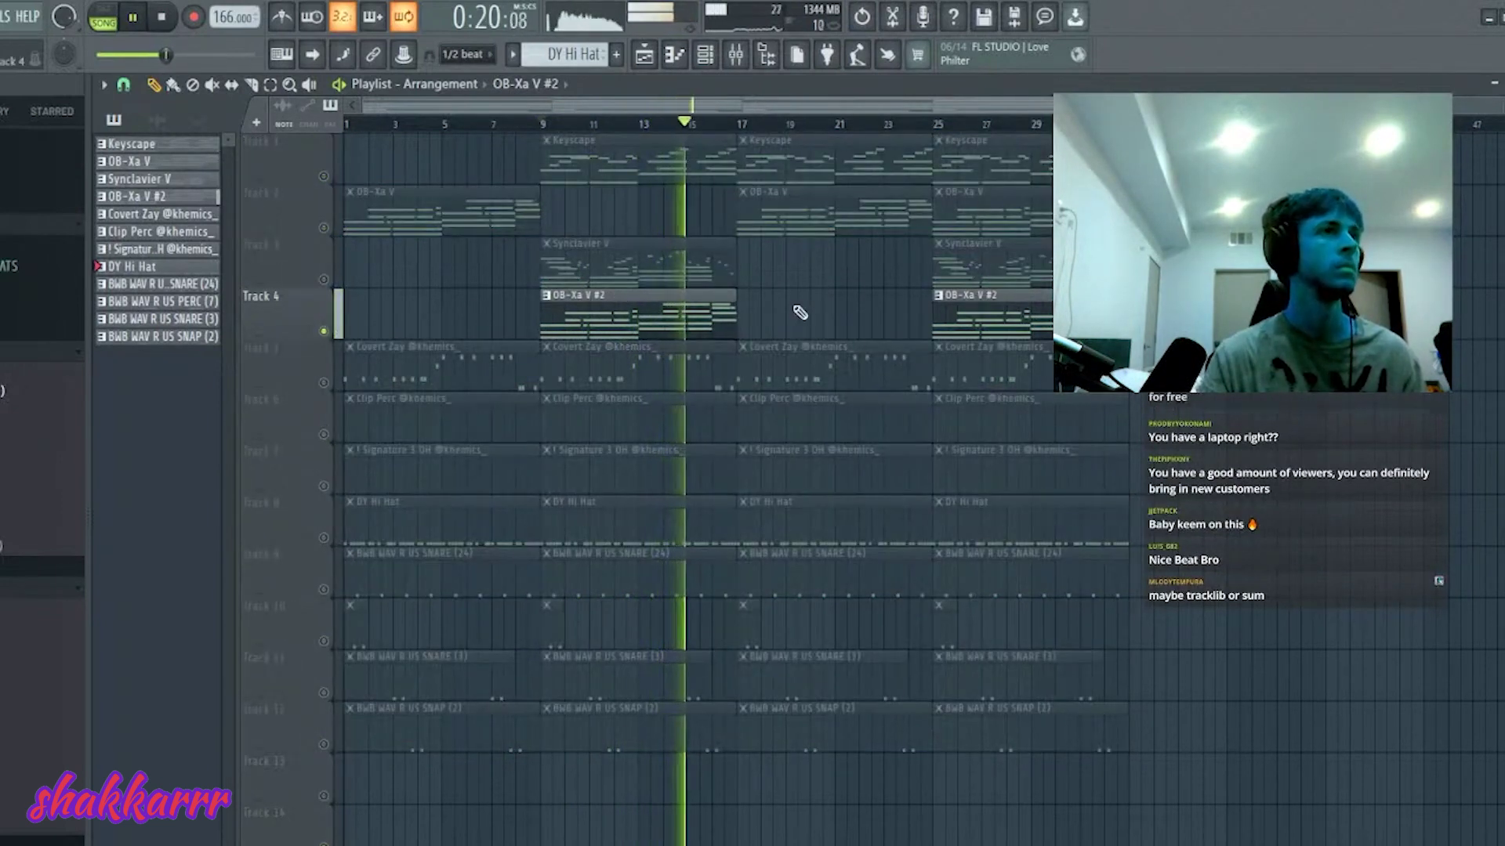
key("F9")
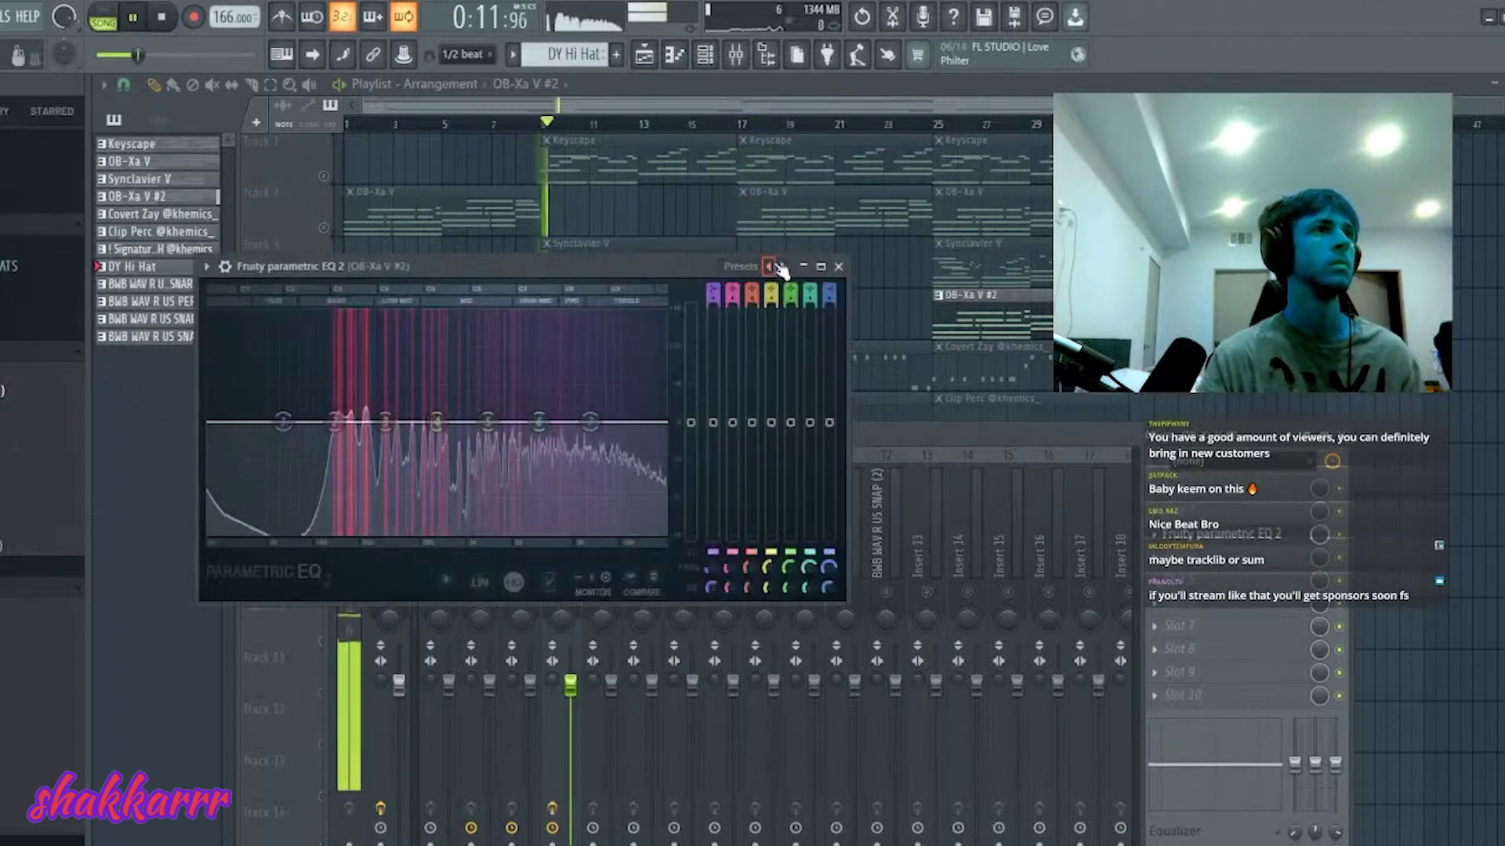
left_click_drag(236, 437, 379, 426)
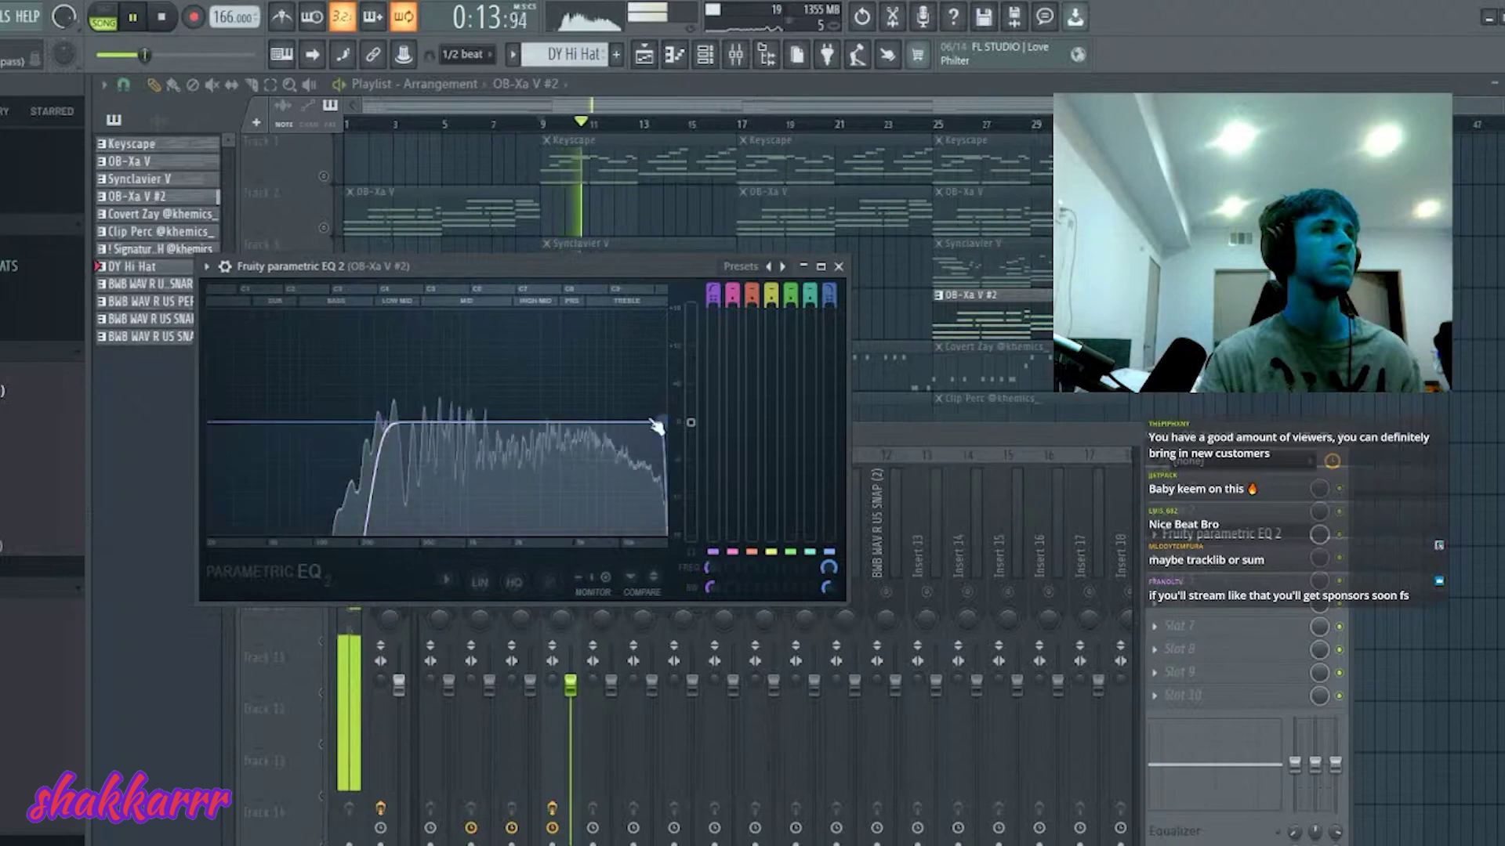
left_click_drag(654, 431, 560, 423)
- Add a second Fruity Parametric EQ 2 to OB-Xa V #2 dipping the low mids and mids, and unsolo track 4
key("F9")
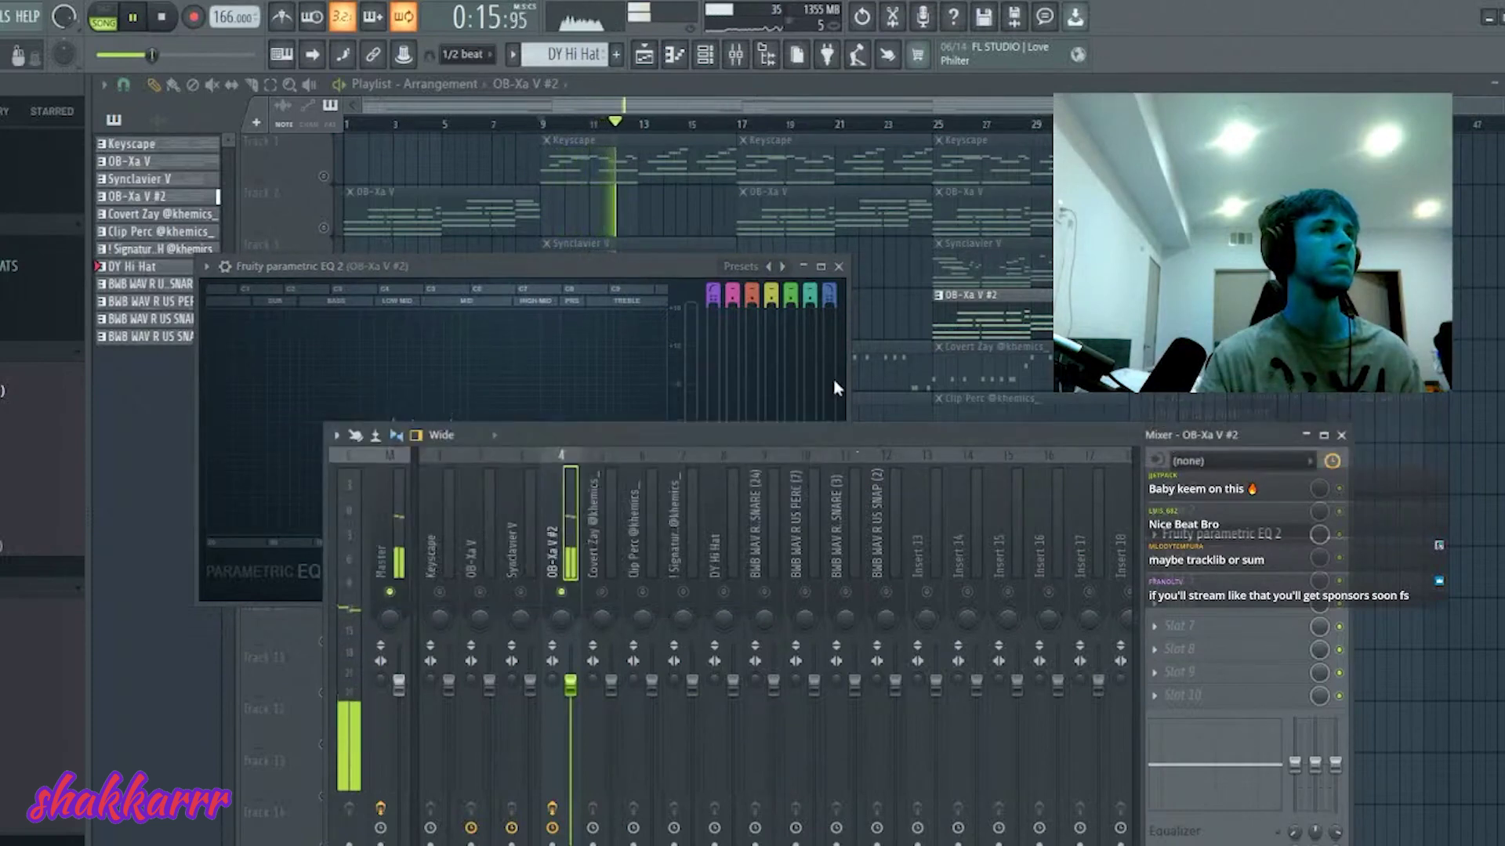
left_click_drag(454, 460, 407, 481)
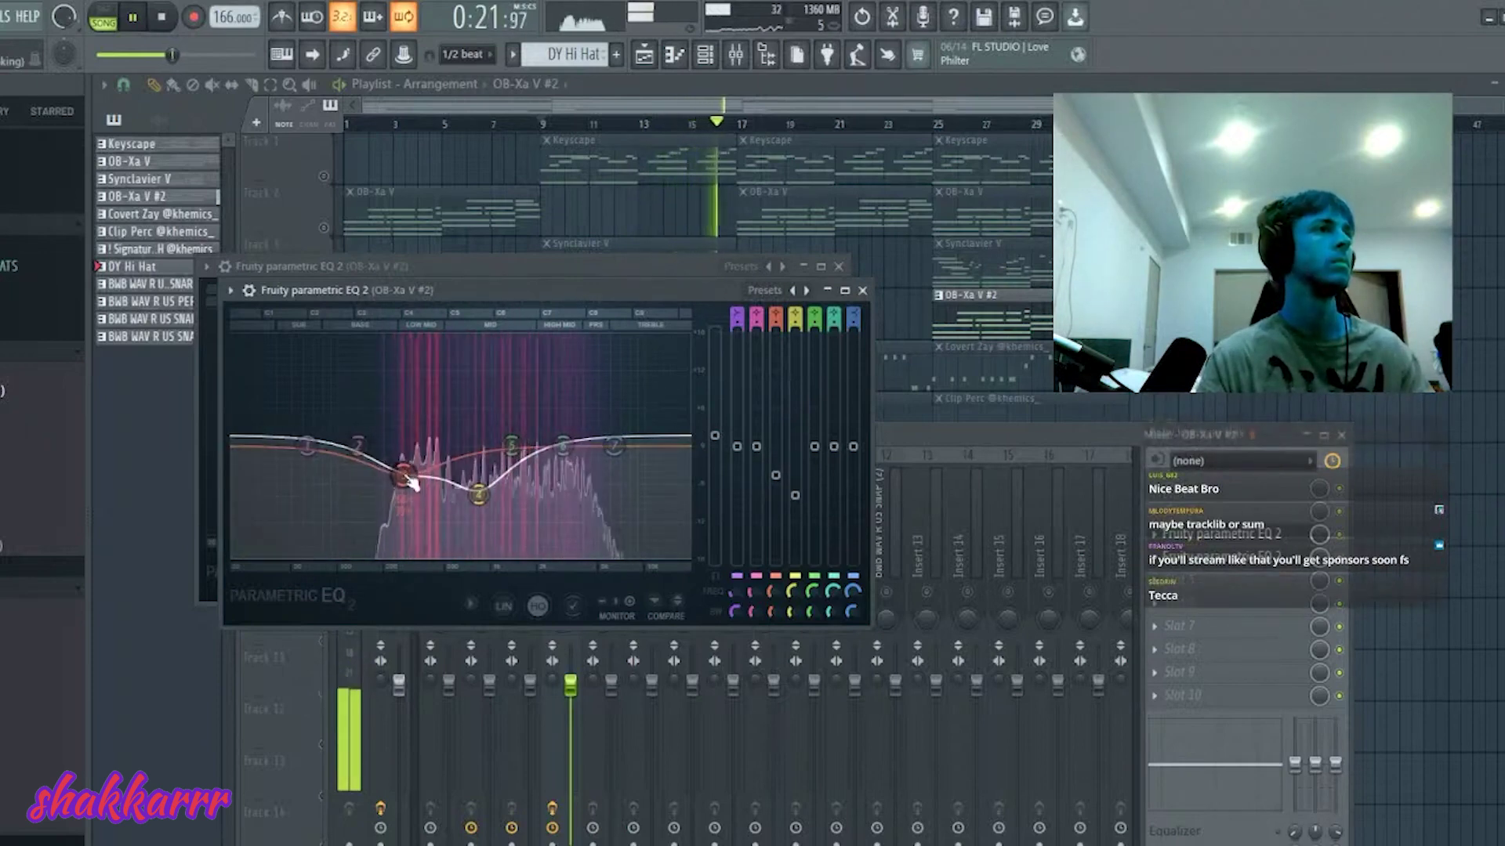
key("Escape")
key("F12")
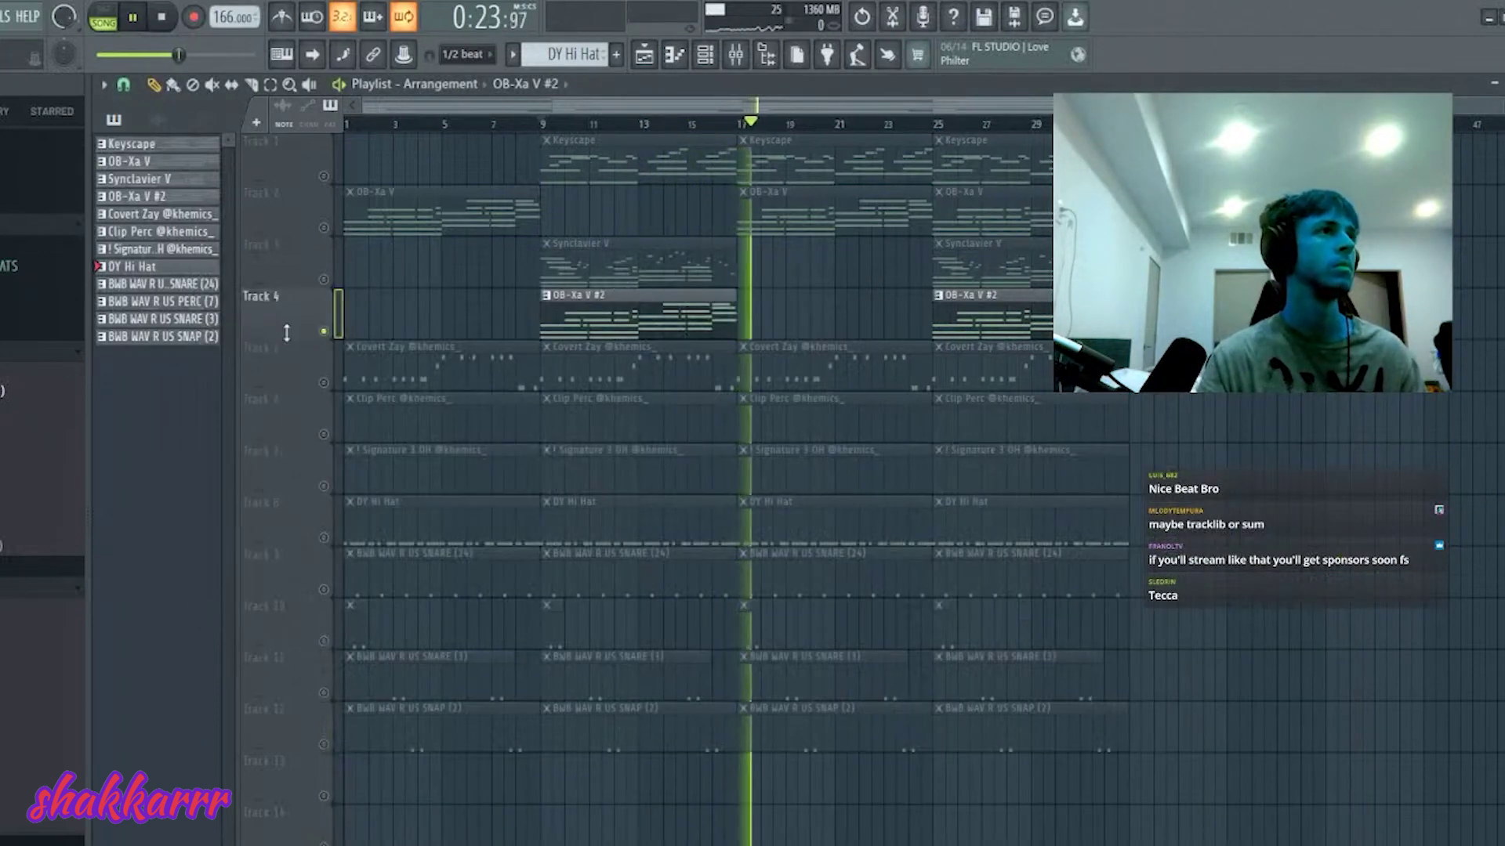
key("space")
key("space")
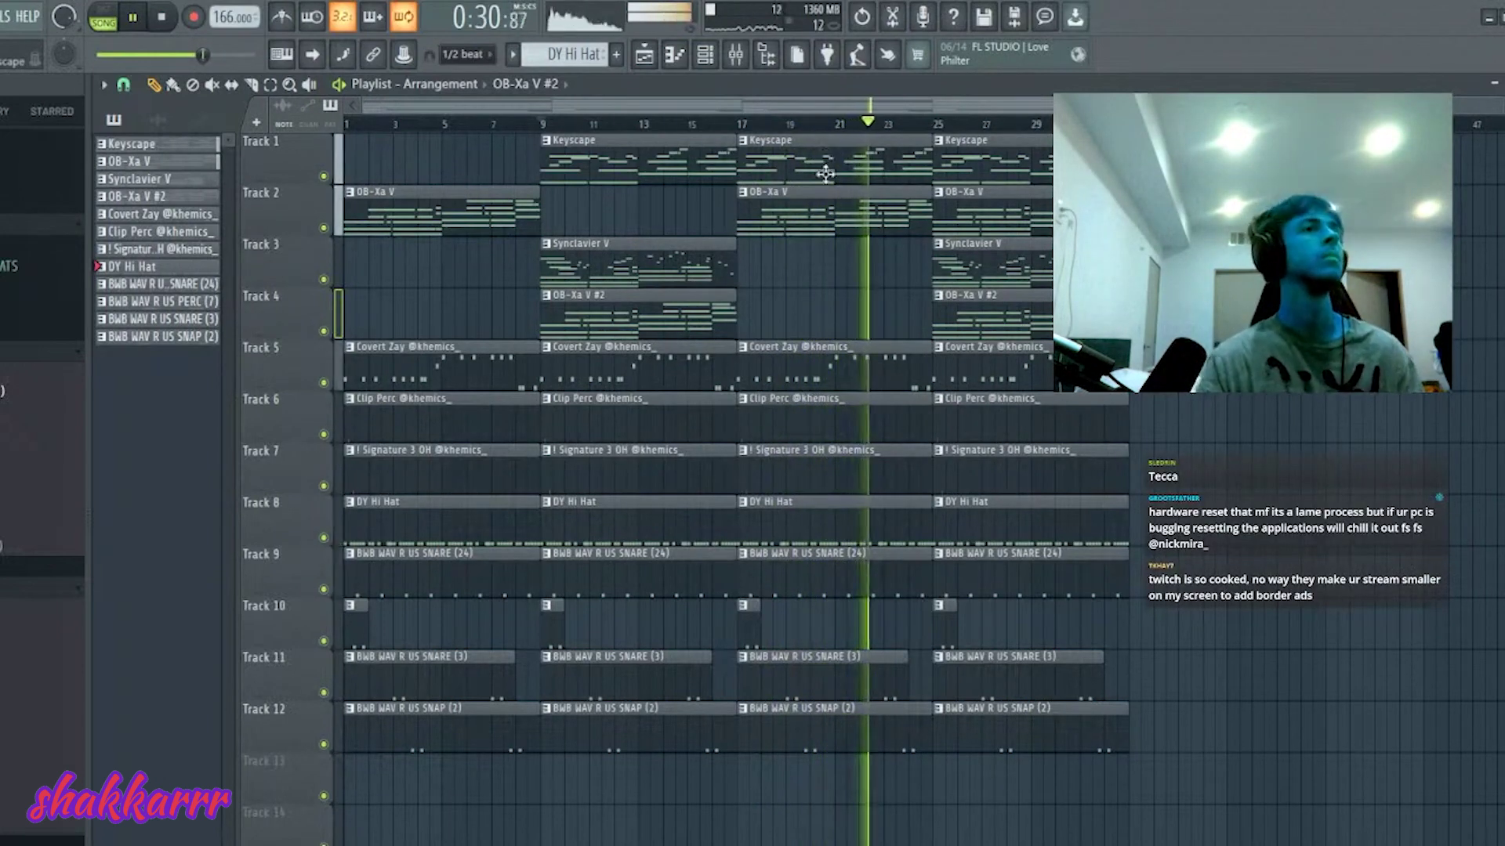
- Try the arrangement without the OB-Xa V clip at bar 17, and delete the Keyscape and OB-Xa V clips at bar 25
right_click(850, 215)
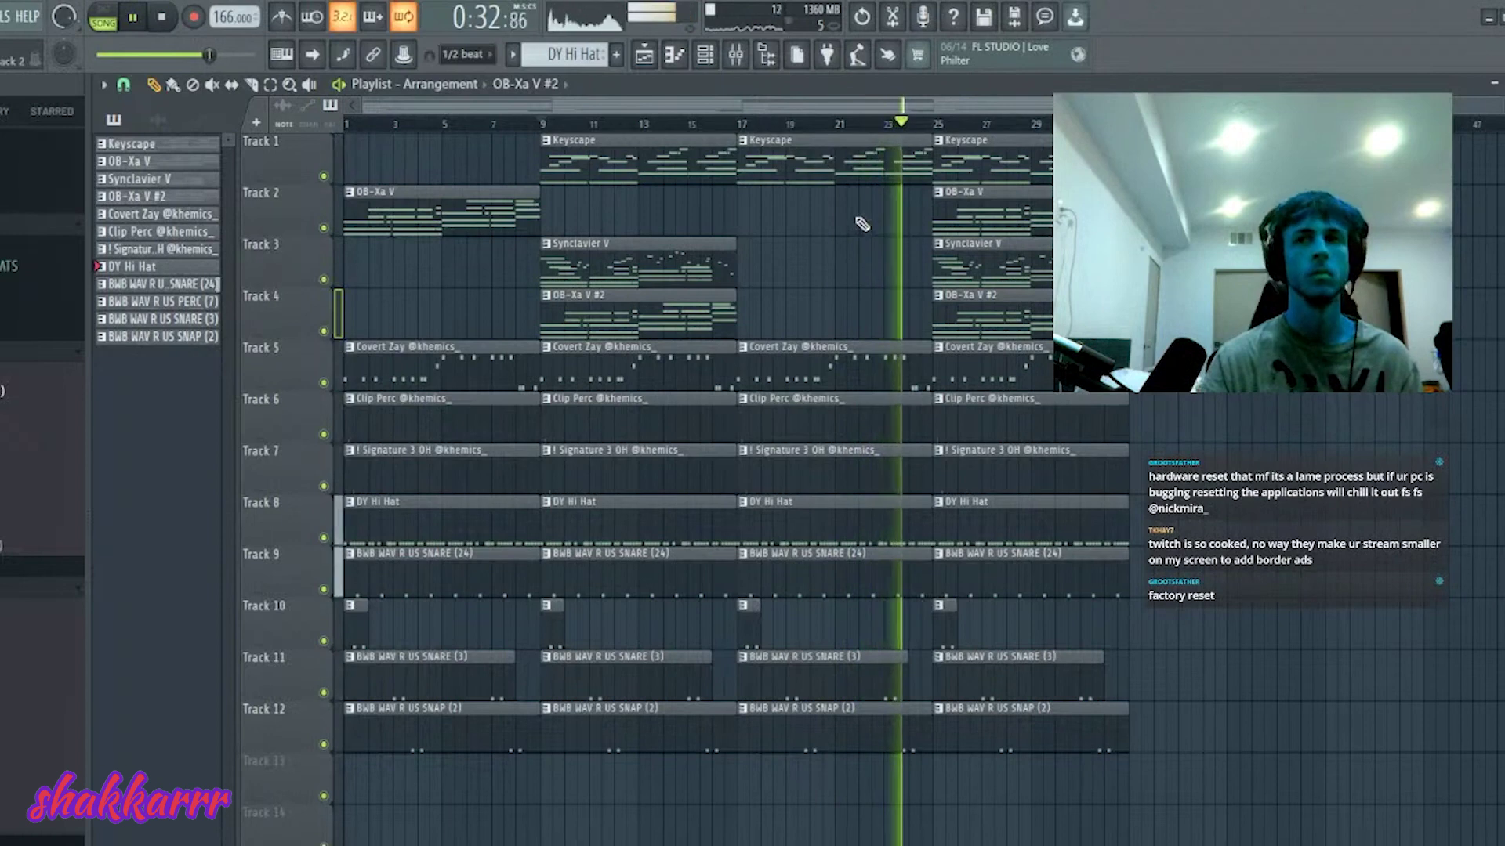
key("ctrl+z")
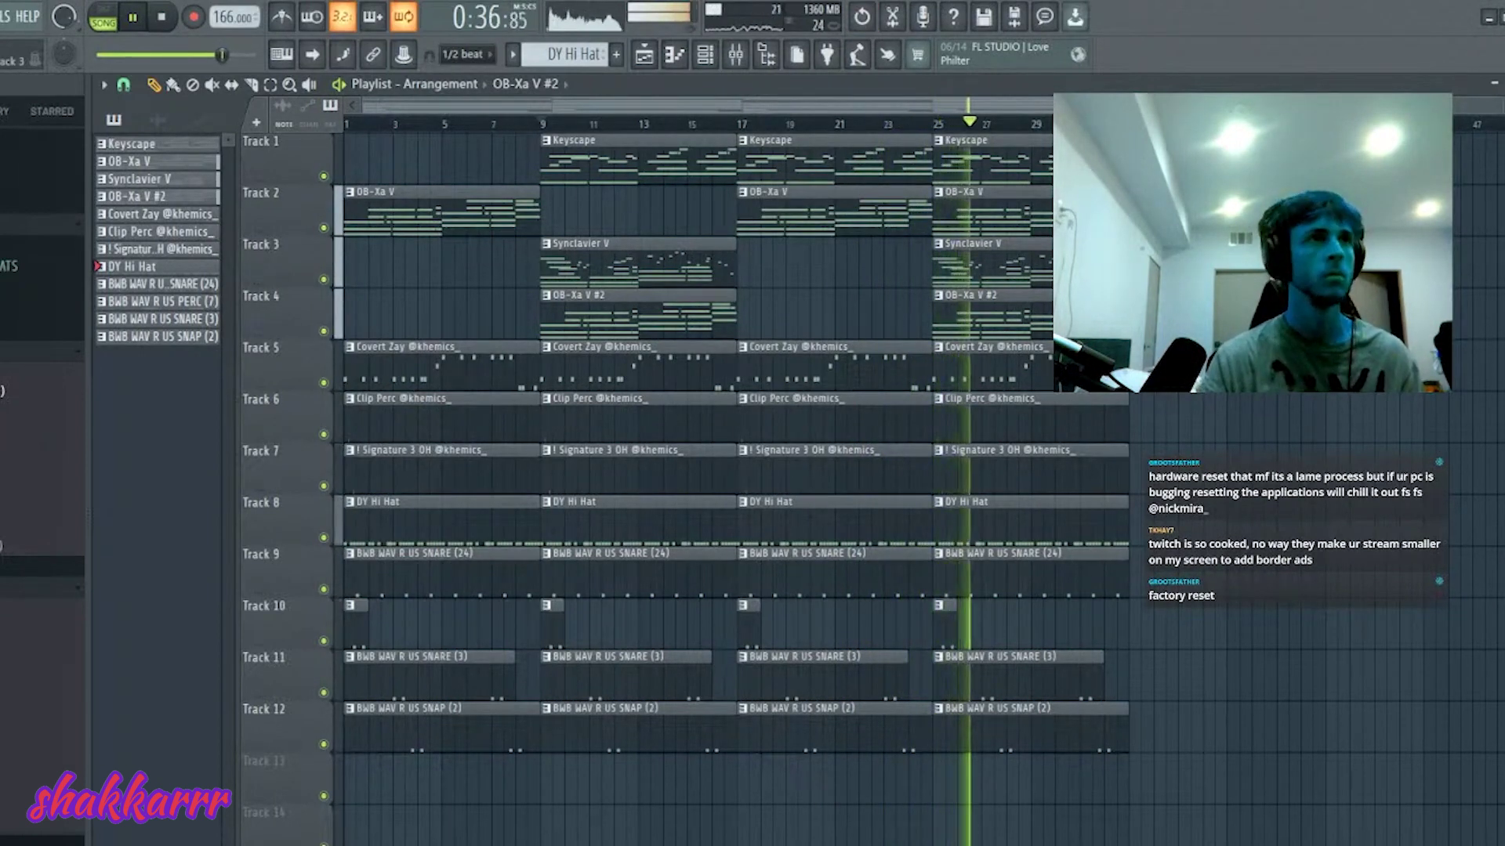
right_click(1019, 161)
right_click(1031, 212)
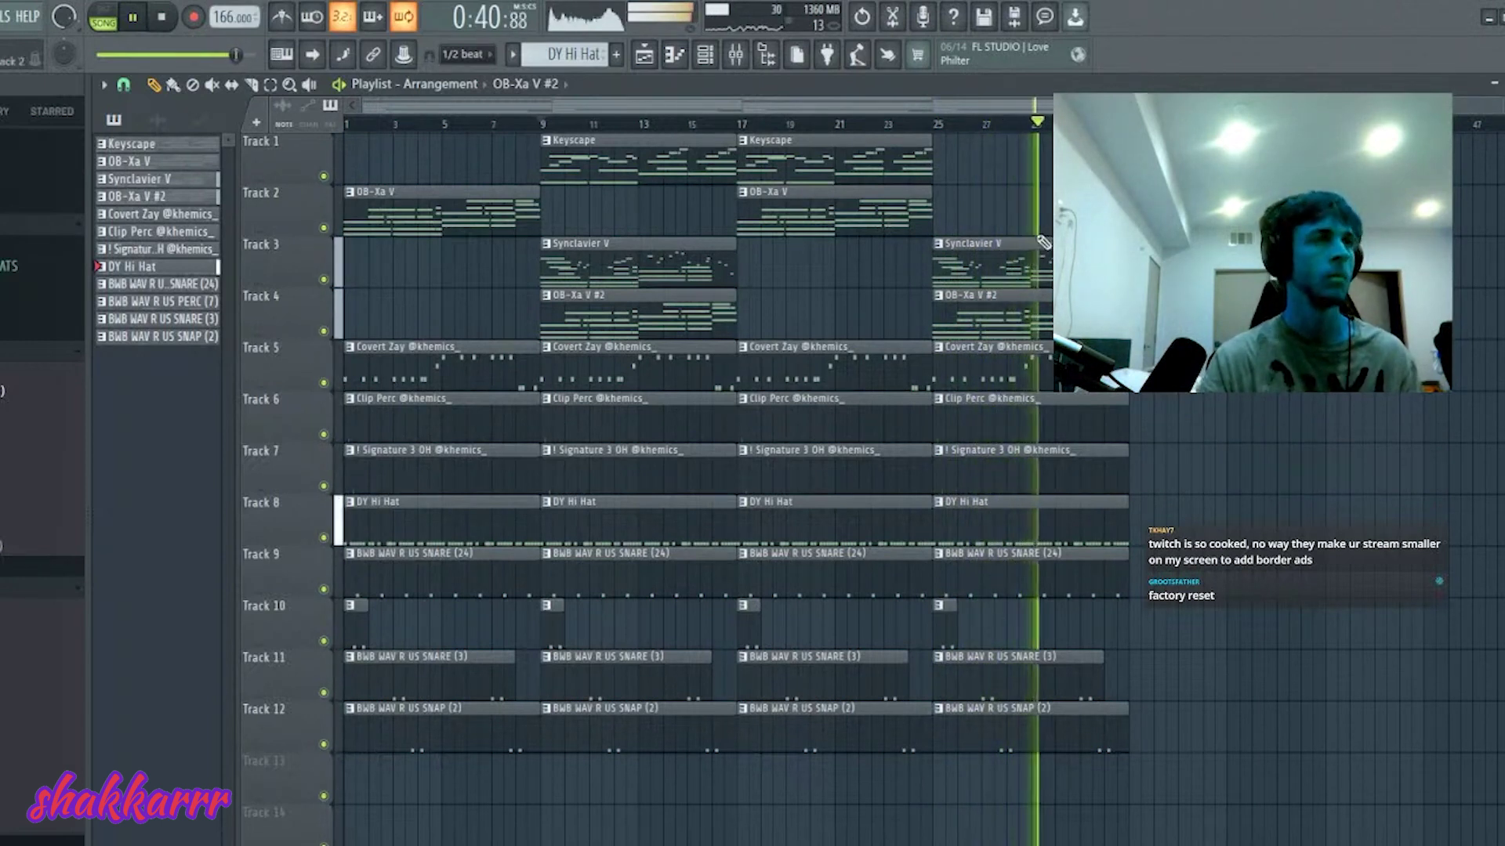
- Audition the arrangement from the start and place a Keyscape clip at bar 1 on track 1
left_click(948, 179)
left_click_drag(948, 179, 854, 134)
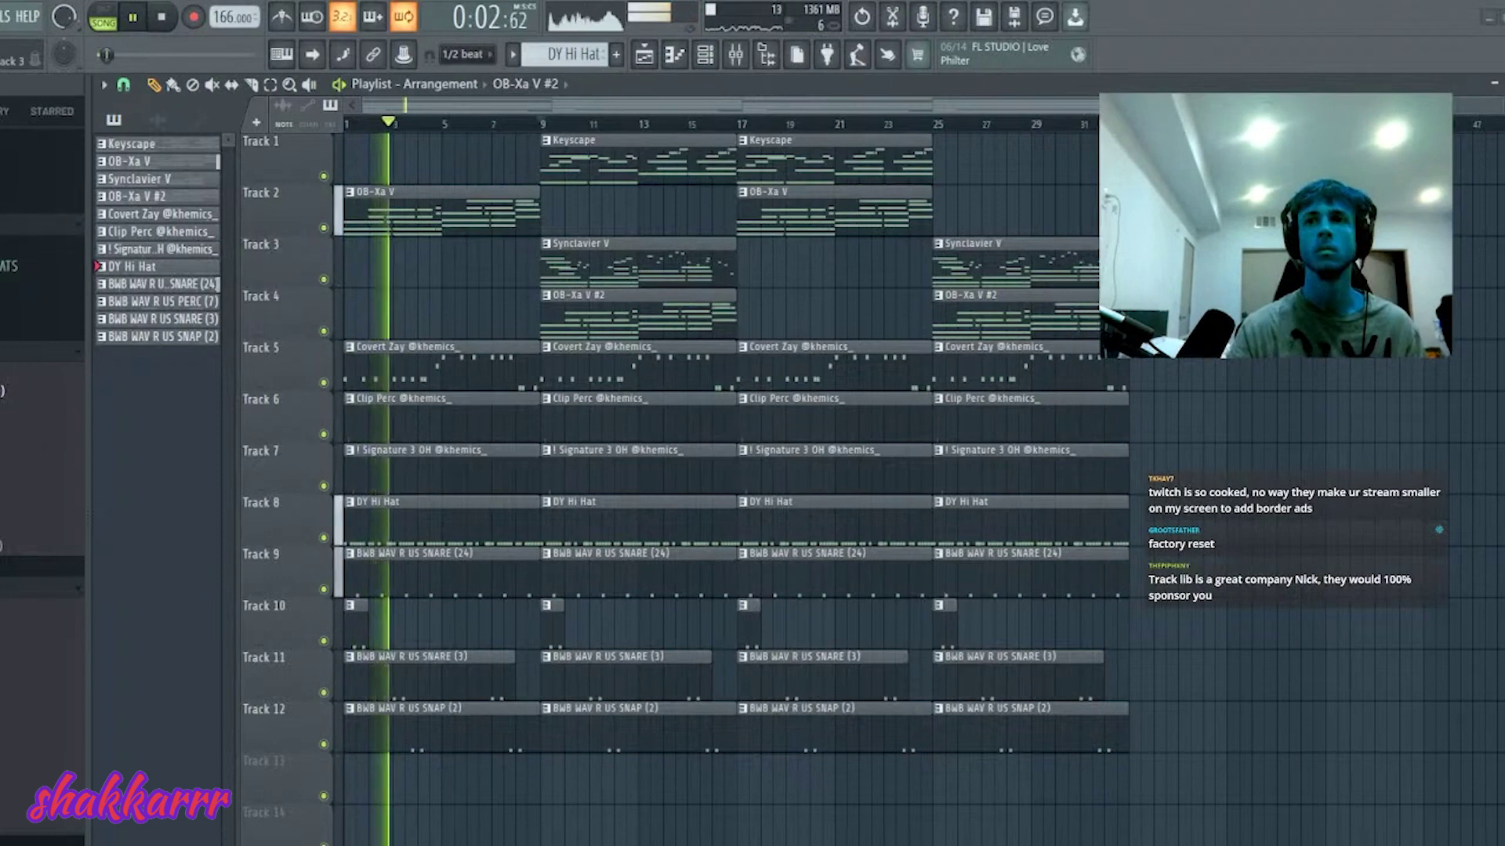
left_click(852, 155)
key("space")
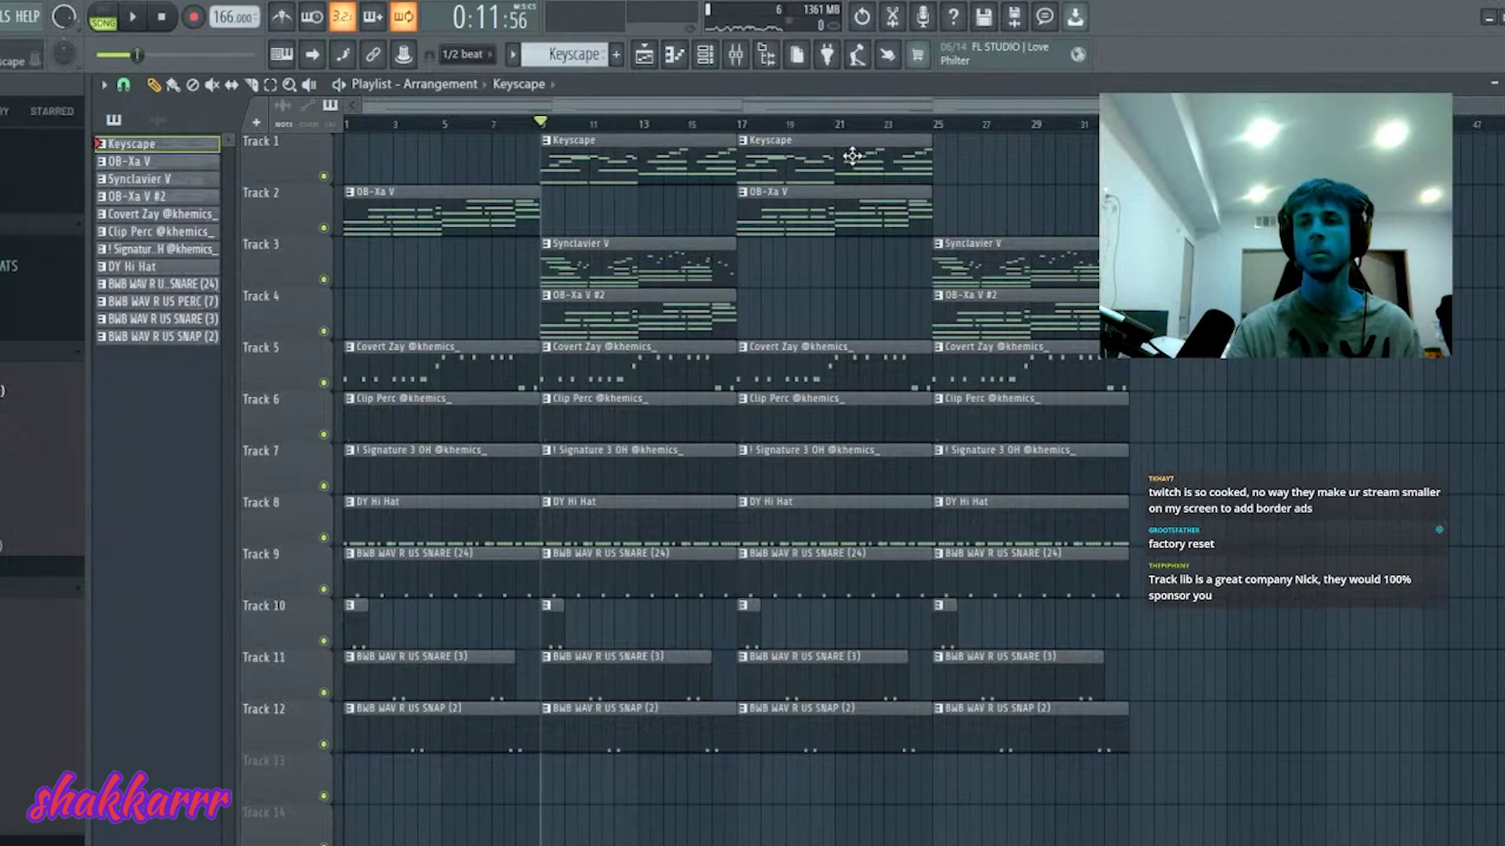
key("space")
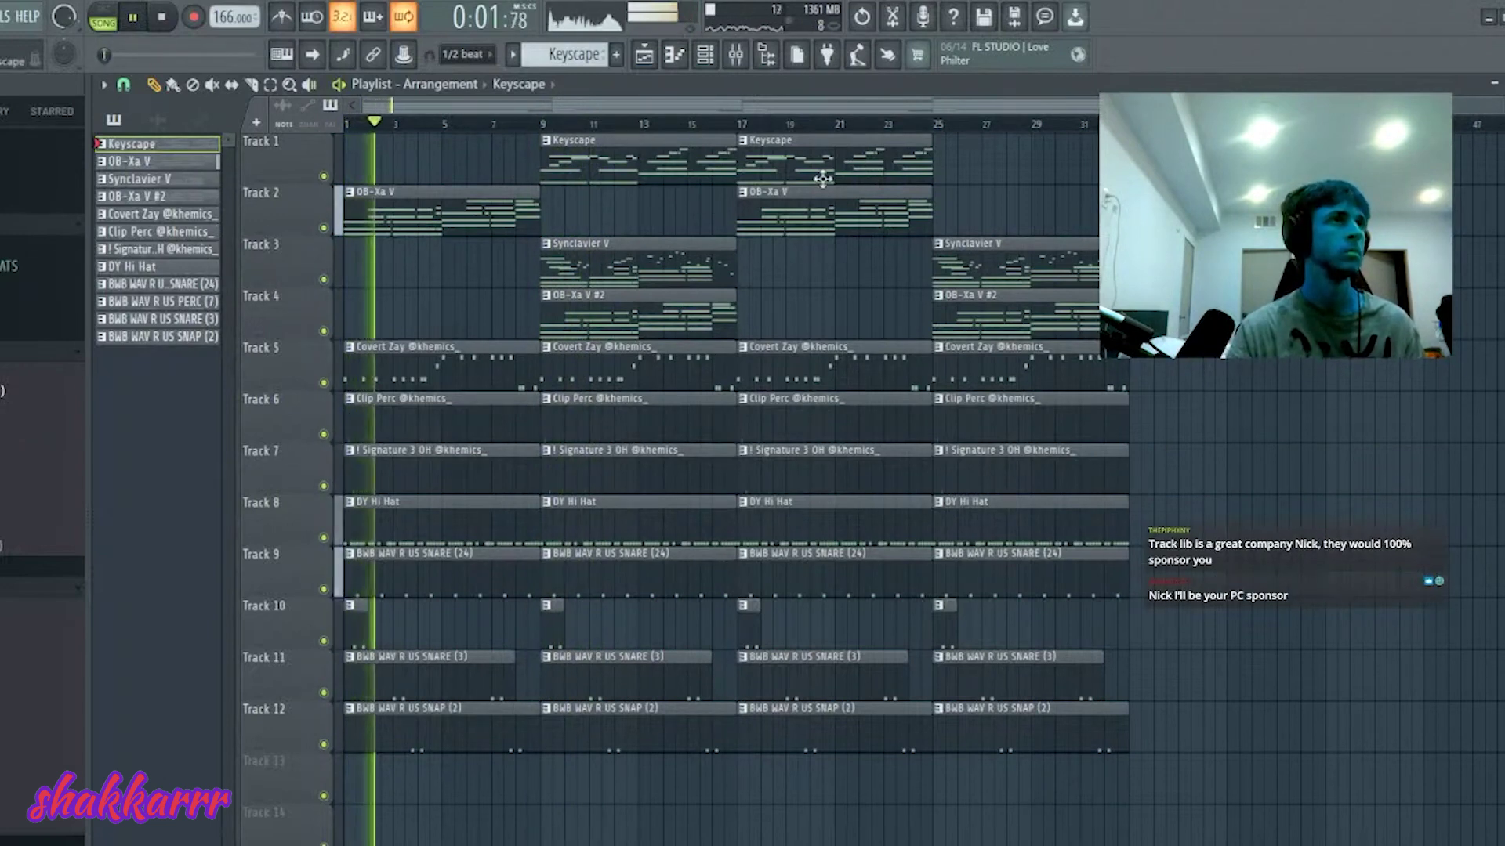
left_click(356, 157)
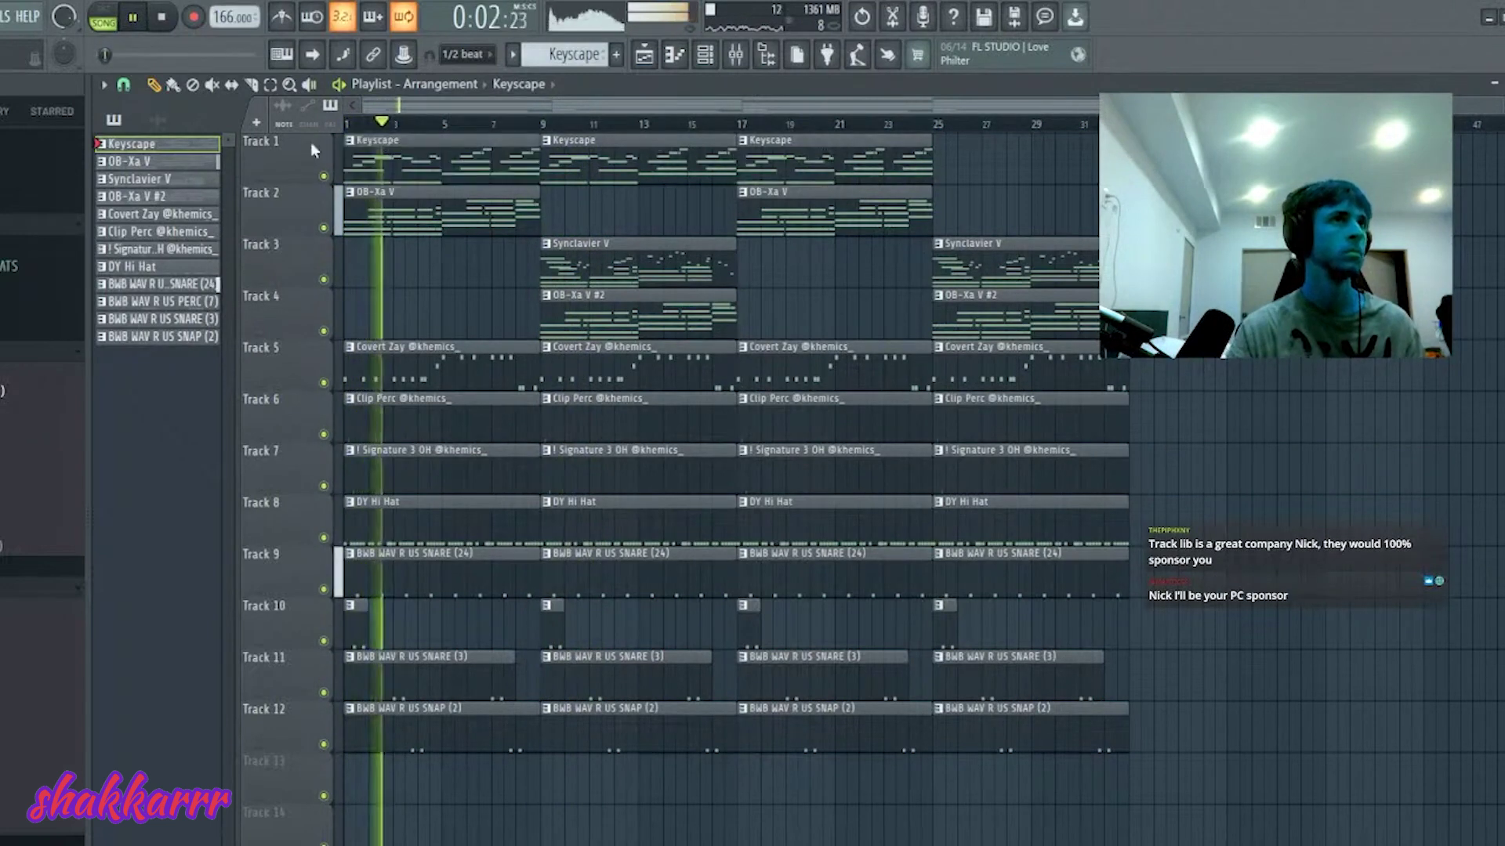
- Delete the percussion, hi-hat, snare and other clips of the first section, bars 1 to 9 on tracks 5 to 12
double_click(374, 160)
key("space")
key("space")
key("F5")
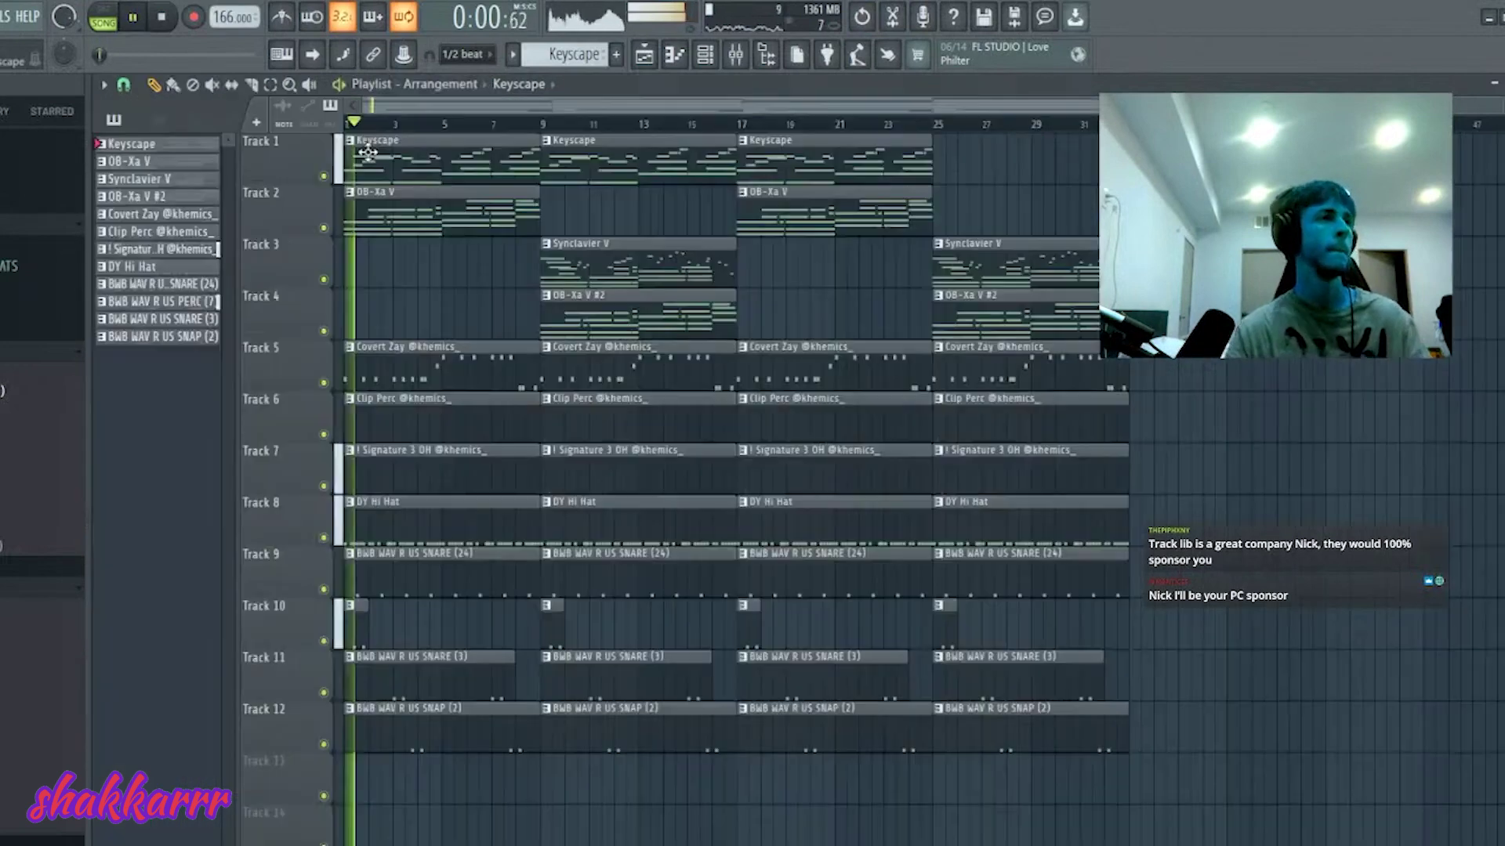
mouse_move(444, 191)
left_mouse_down()
mouse_move(333, 722)
mouse_move(357, 571)
mouse_move(379, 732)
left_mouse_up()
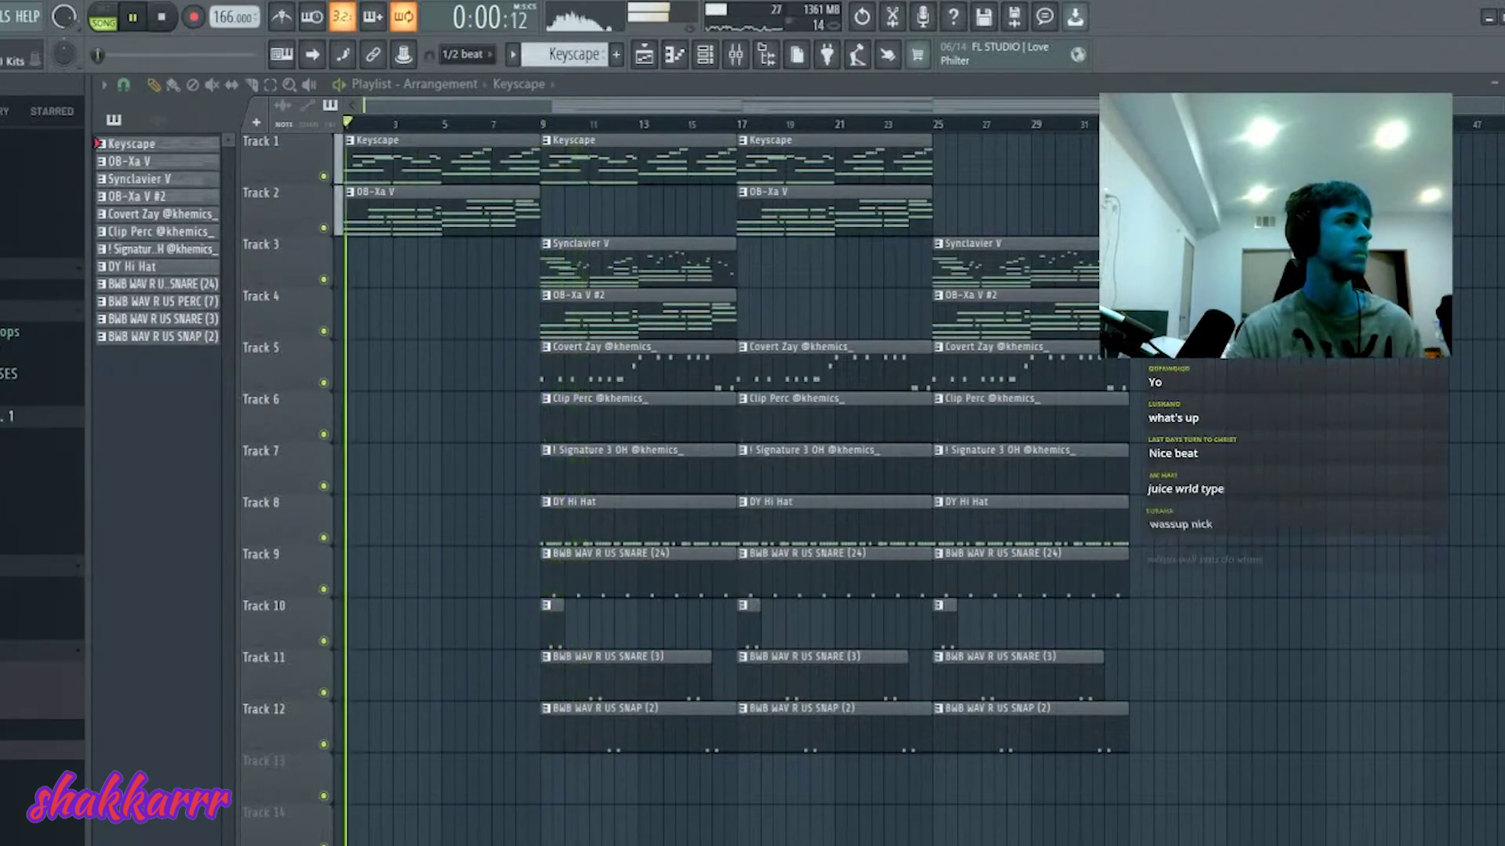
- Add the RIO - BIRDS PHRASE sample at bar 1 on track 13 and open its channel settings
scroll(42, 470, "down", 3)
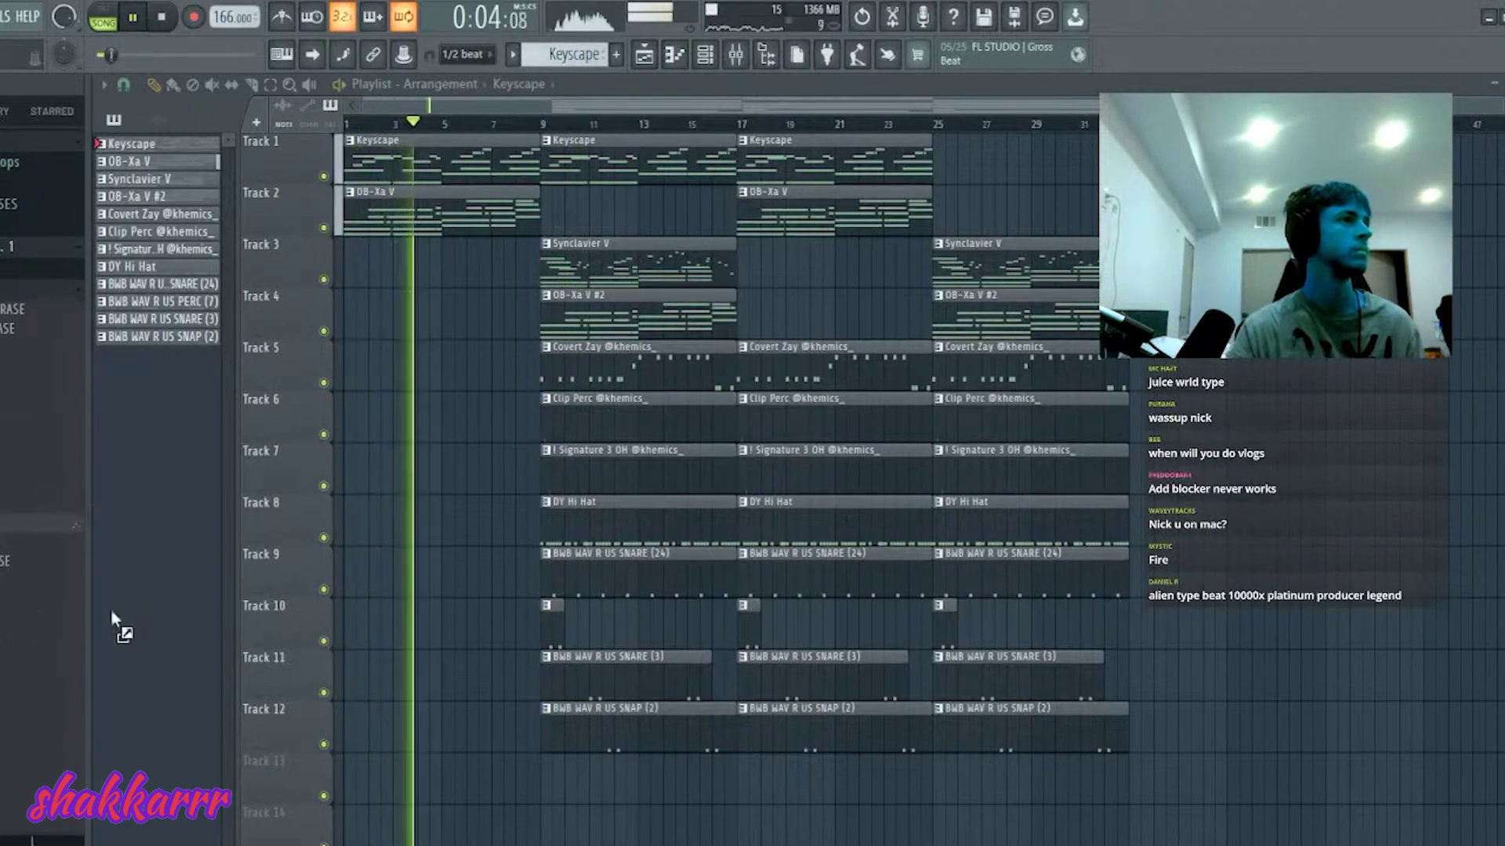
left_click_drag(112, 619, 345, 776)
double_click(454, 784)
key("space")
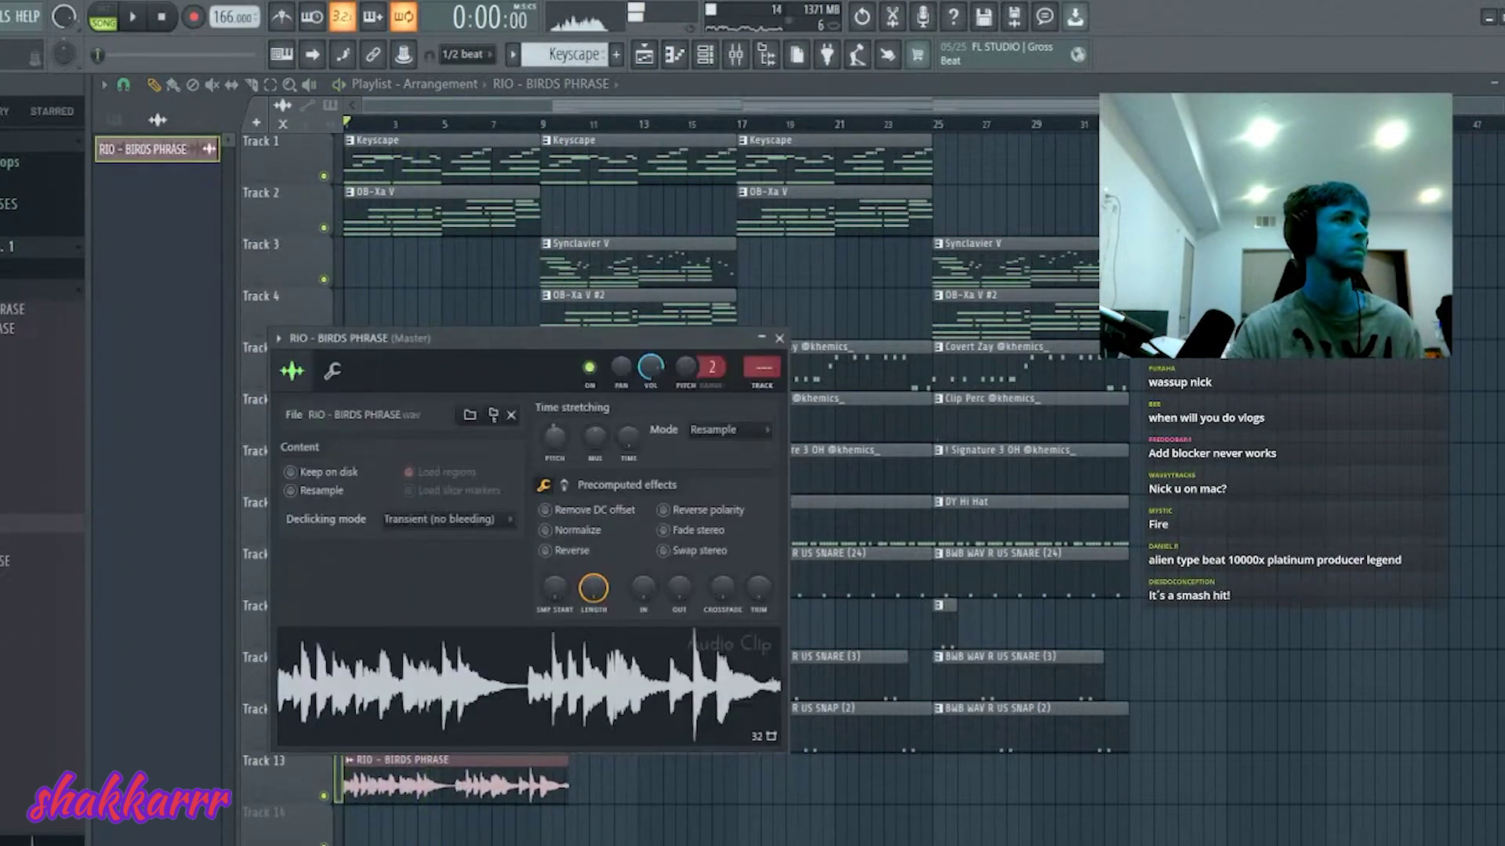
- Lower the time-stretching pitch of the RIO - BIRDS PHRASE sample by ear while auditioning it with the beat
left_click_drag(539, 432, 541, 426)
key("space")
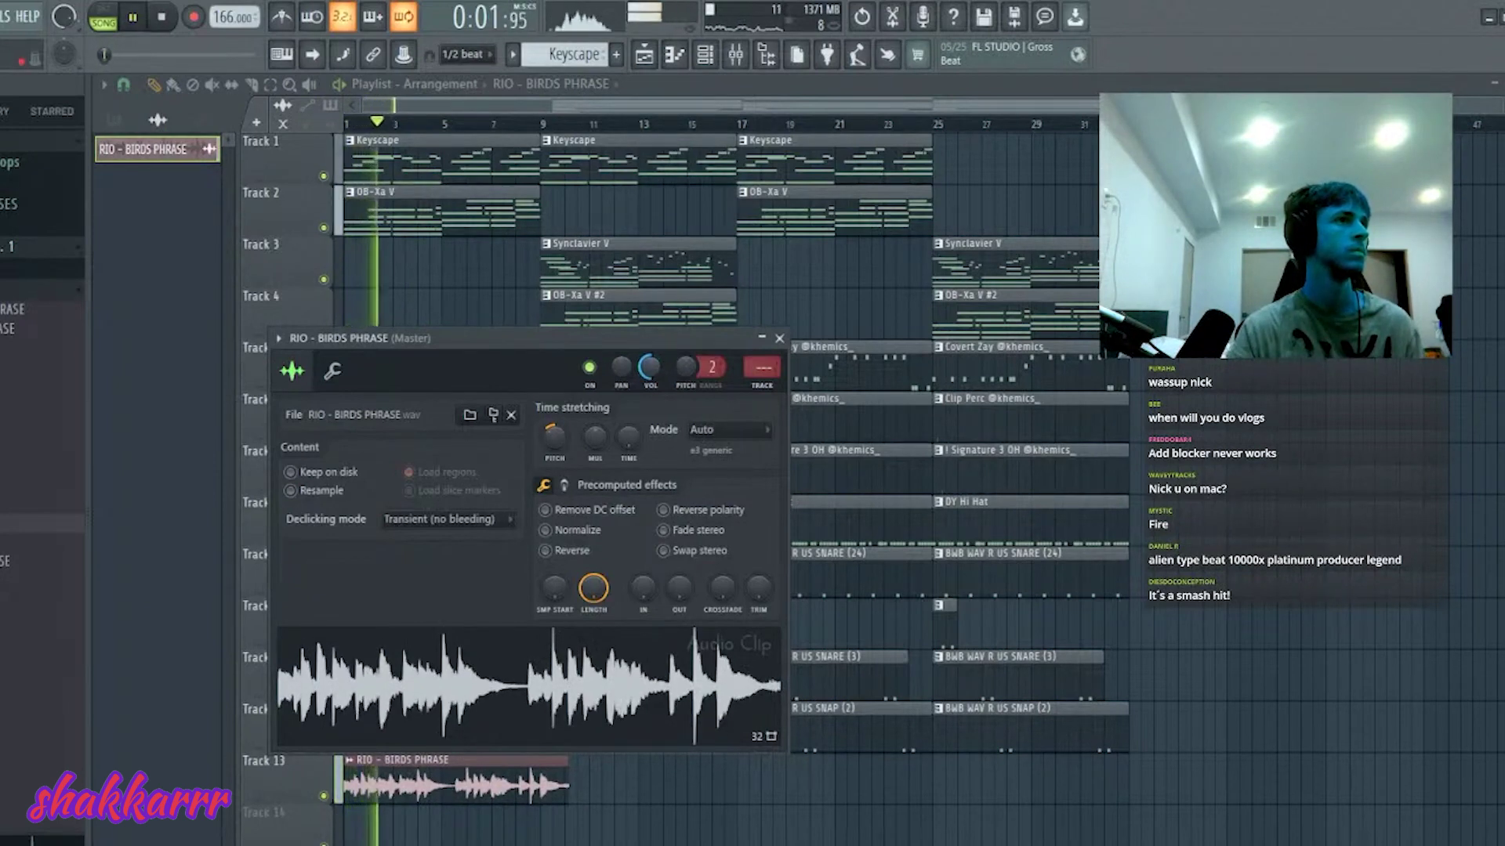
left_click_drag(647, 338, 1192, 367)
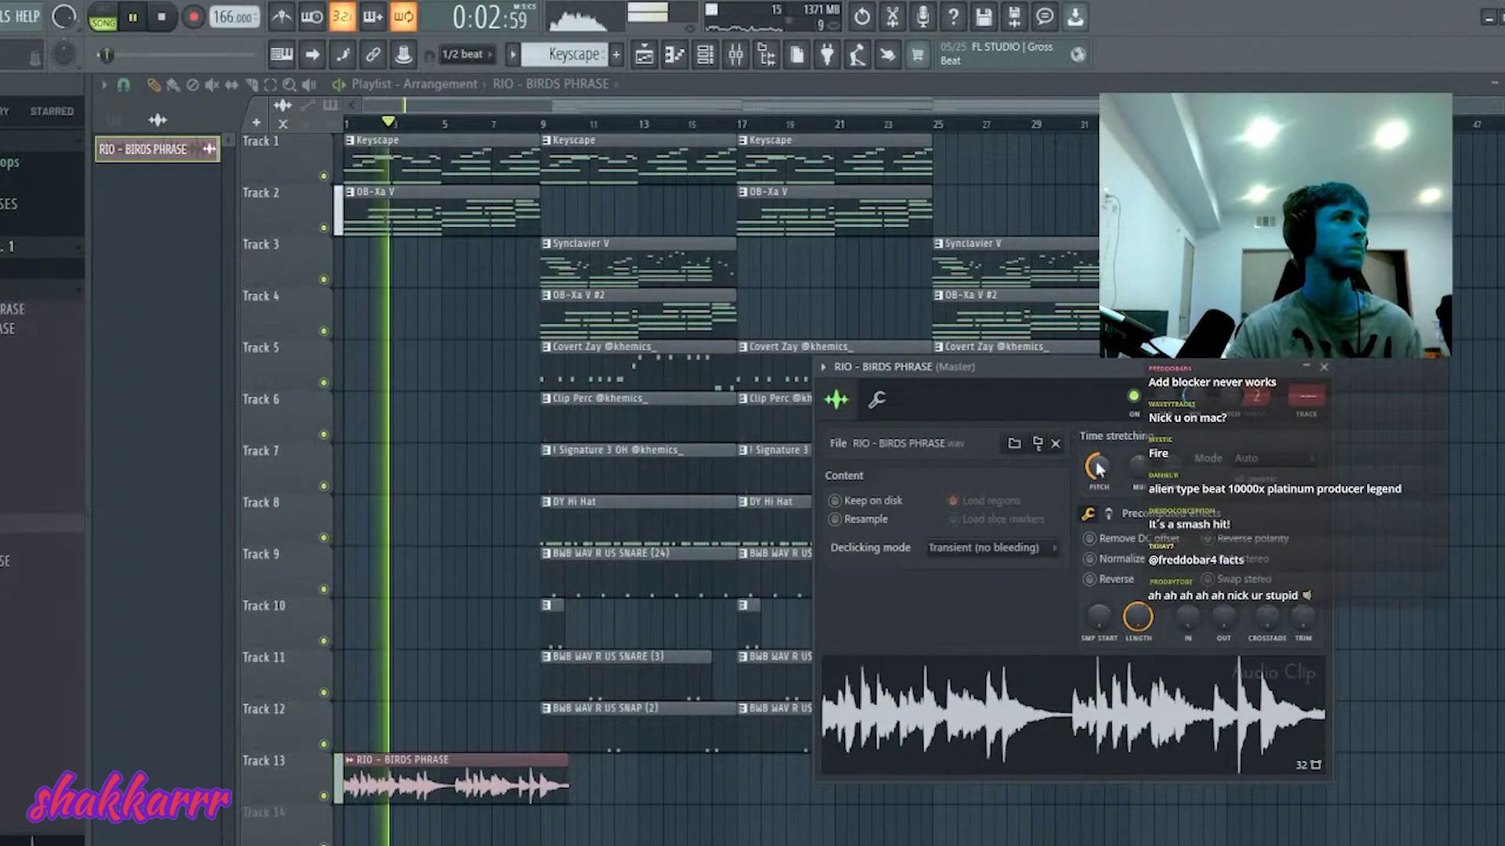
key("space")
key("space")
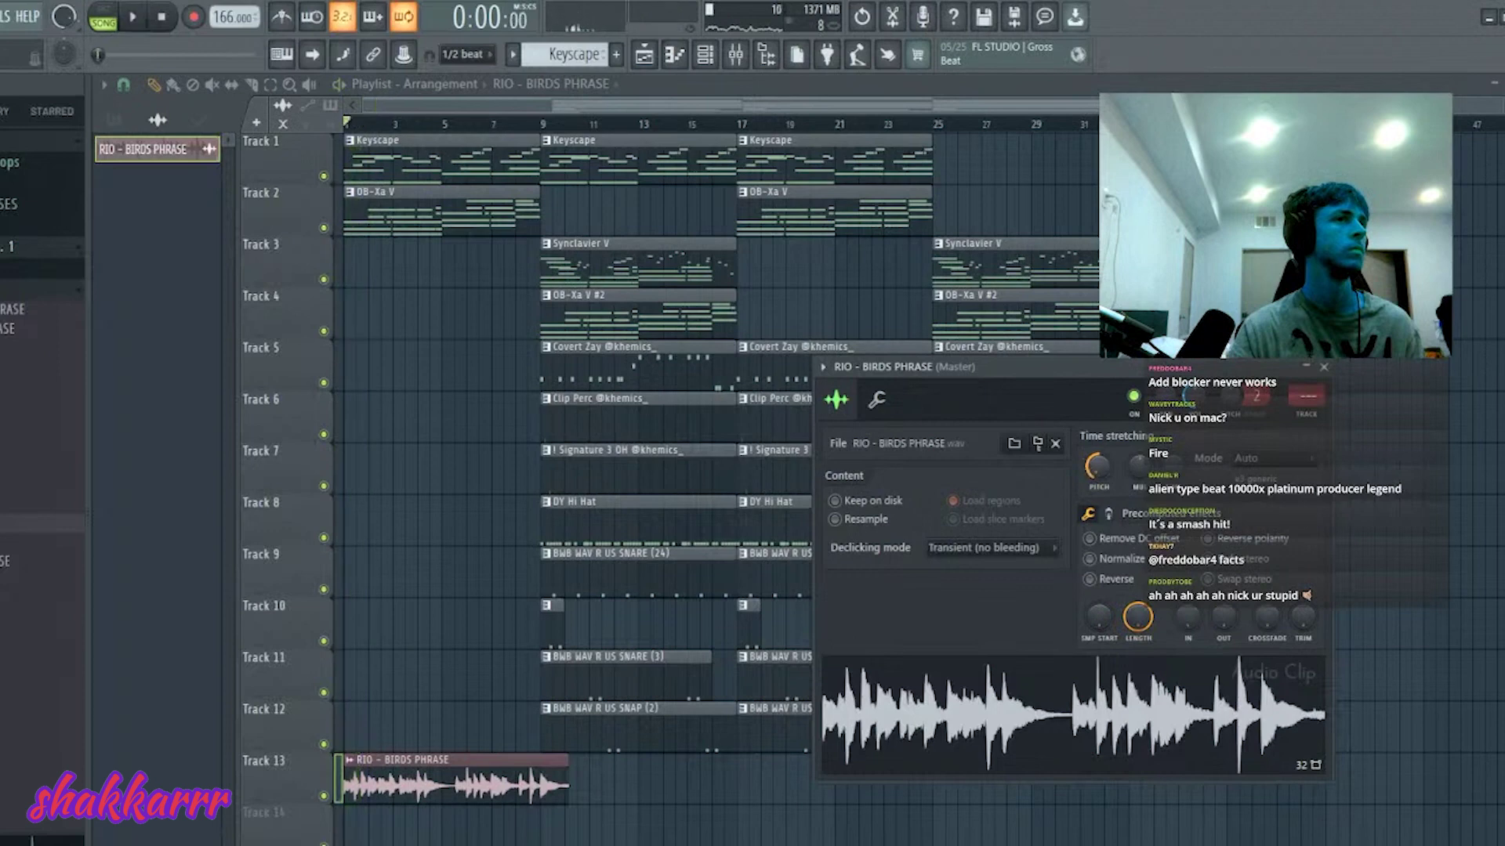
key("space")
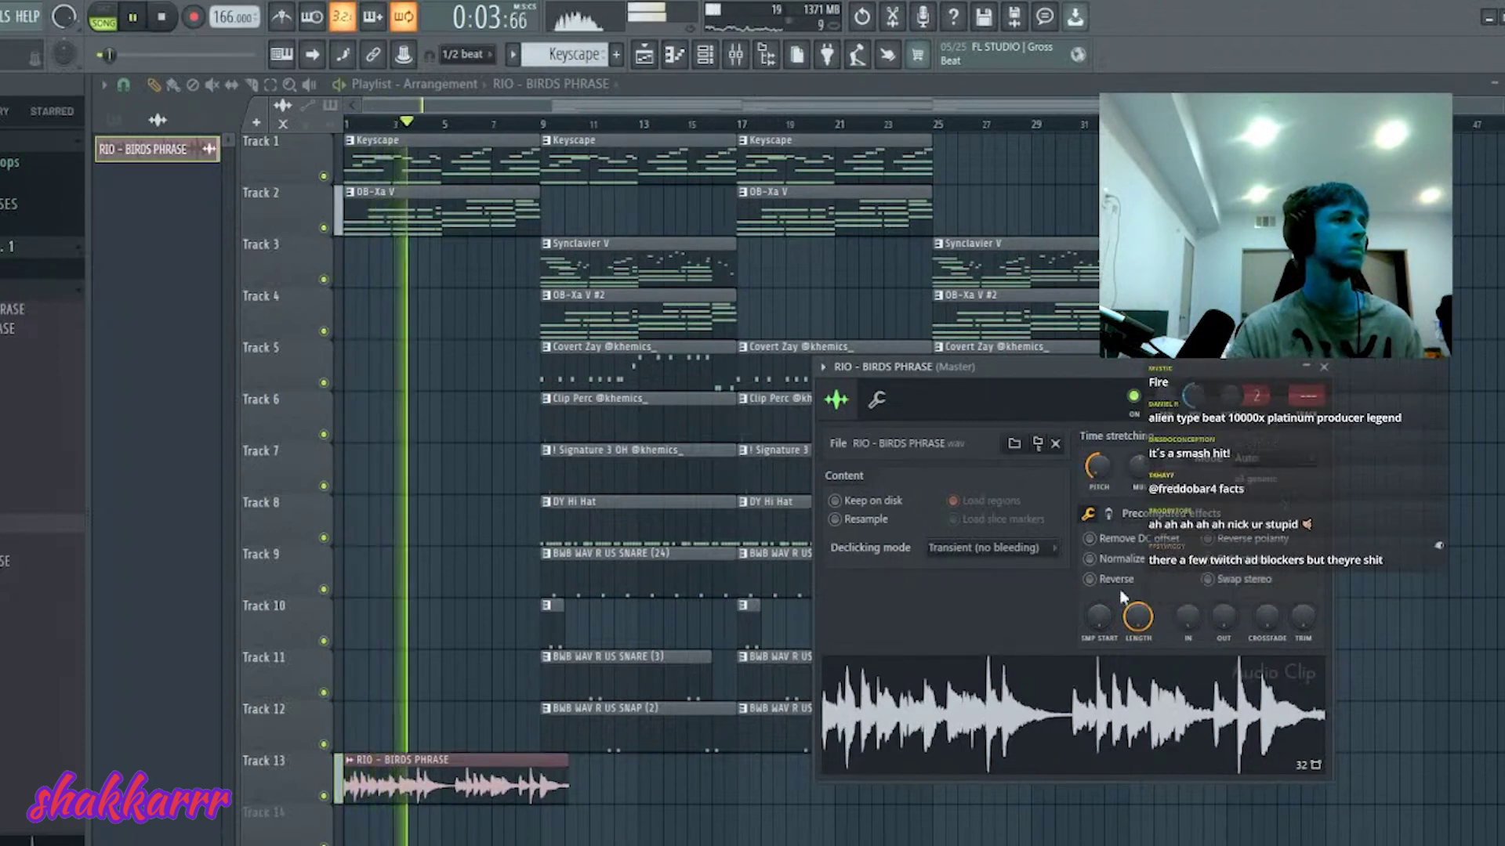
- Shorten the RIO - BIRDS PHRASE clip to end at bar 9 and set its time-stretching mode to Stretch
mouse_move(568, 780)
left_mouse_down()
mouse_move(467, 780)
mouse_move(539, 779)
left_mouse_up()
key("space")
key("space")
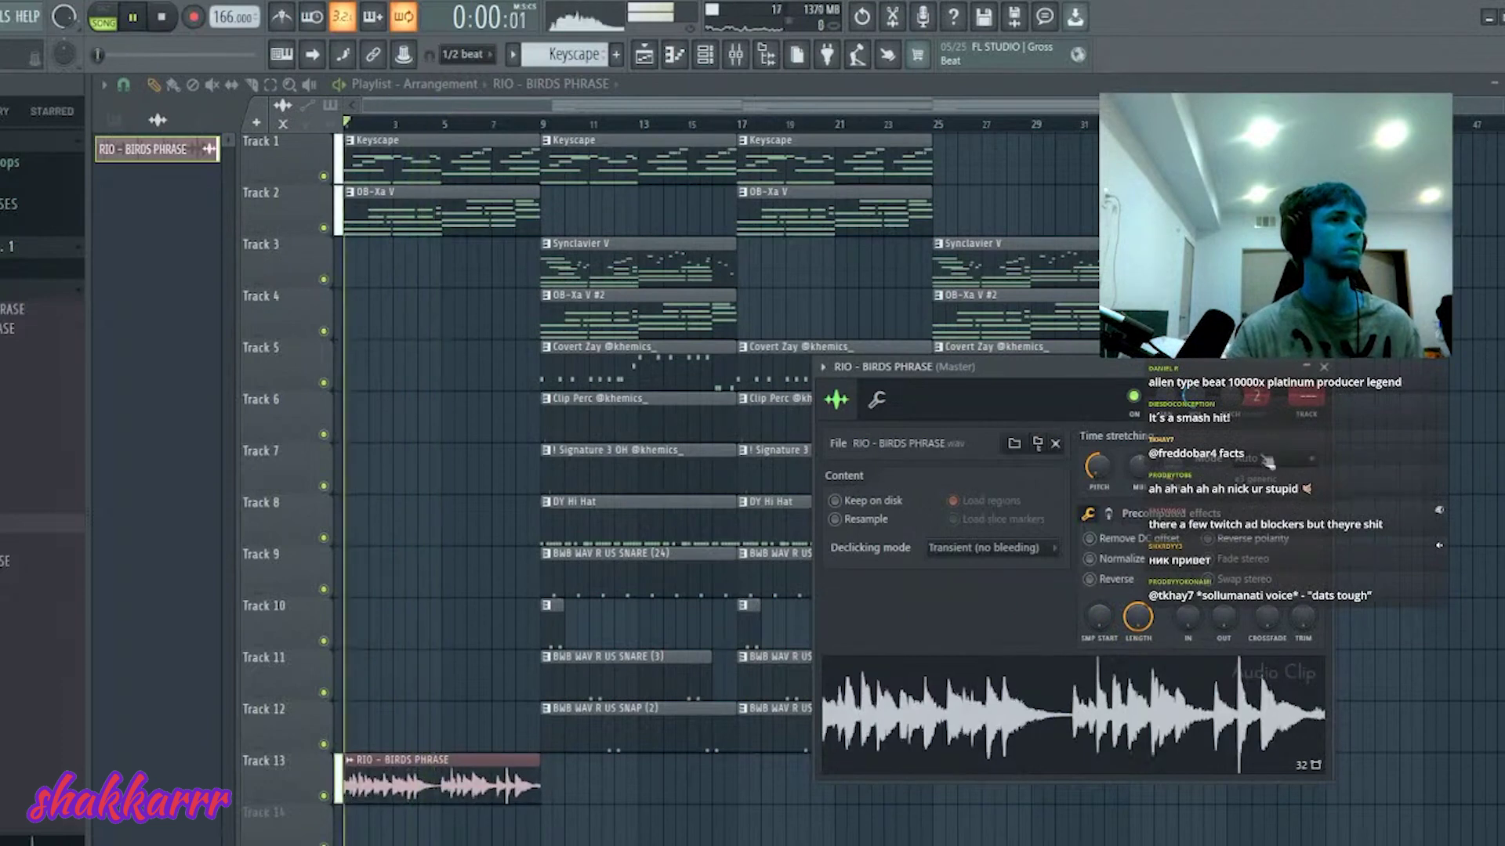
left_click(1257, 456)
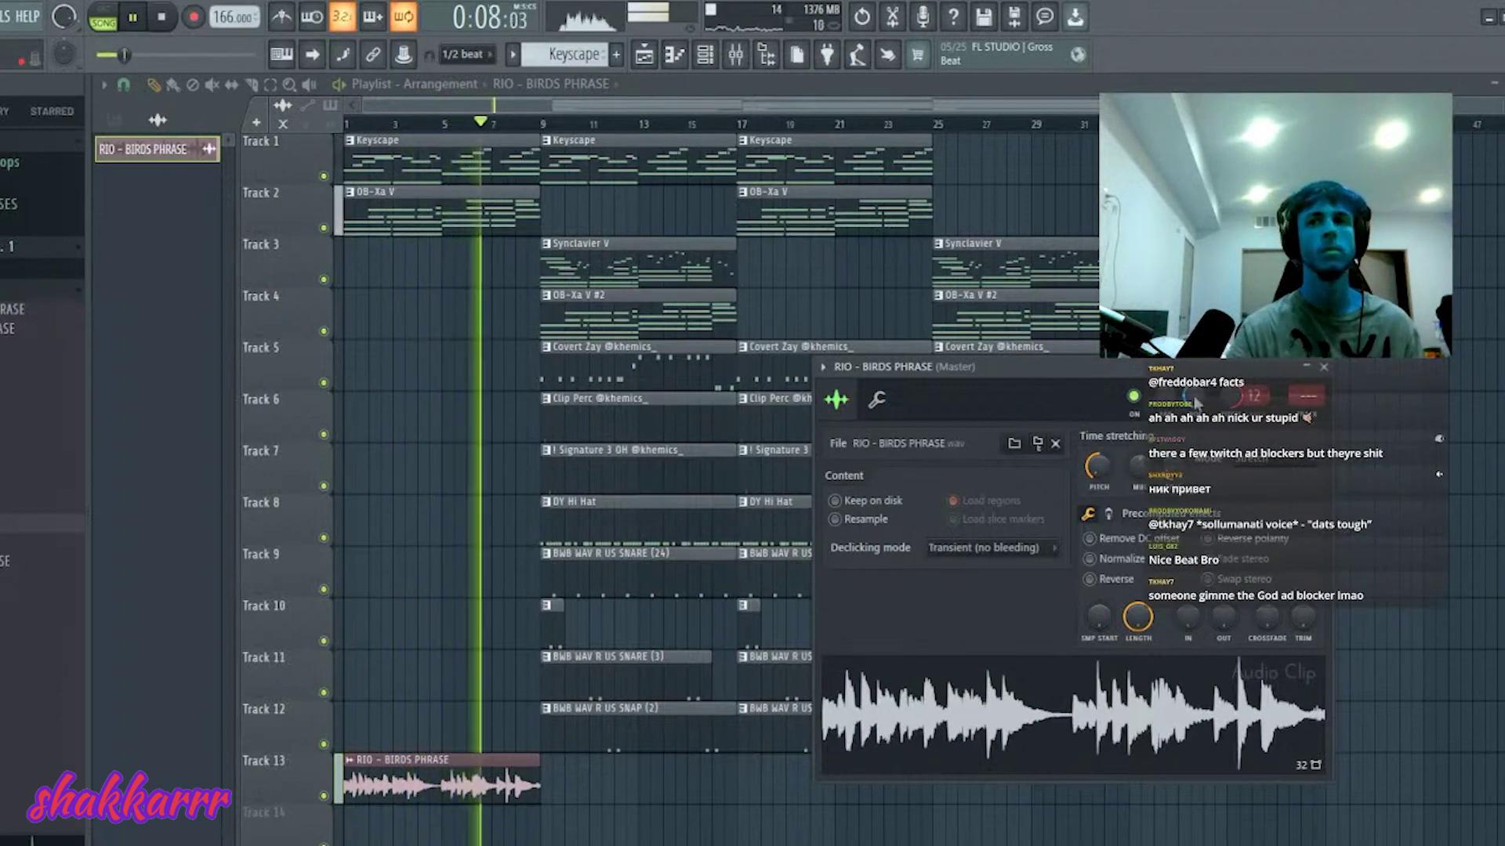
key("Escape")
- Delete the Keyscape clip at bar 1 and try the RIO - BIRDS PHRASE sample reversed
right_click(421, 177)
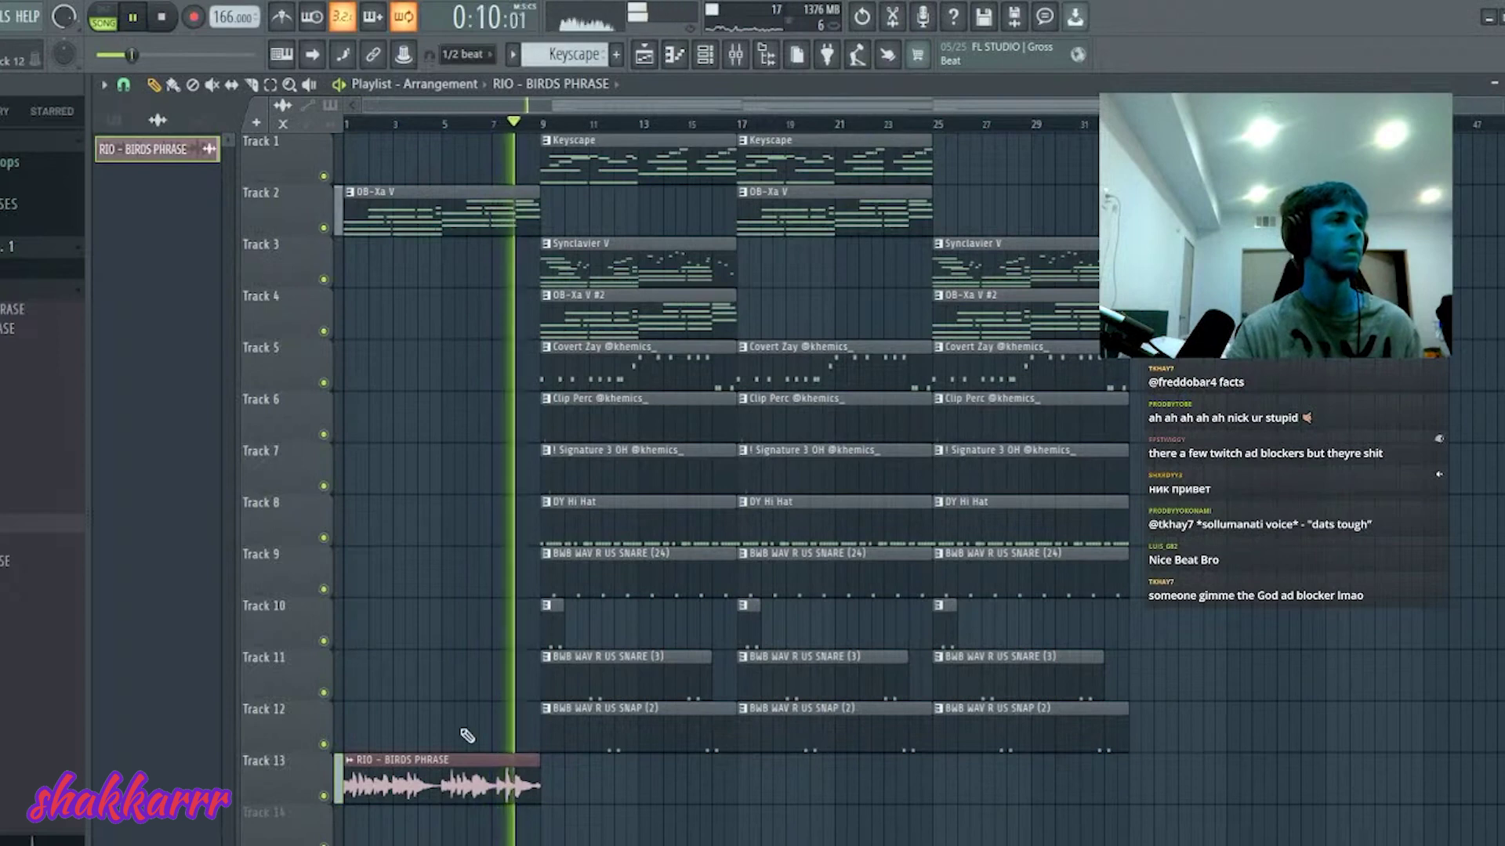
key("space")
double_click(494, 777)
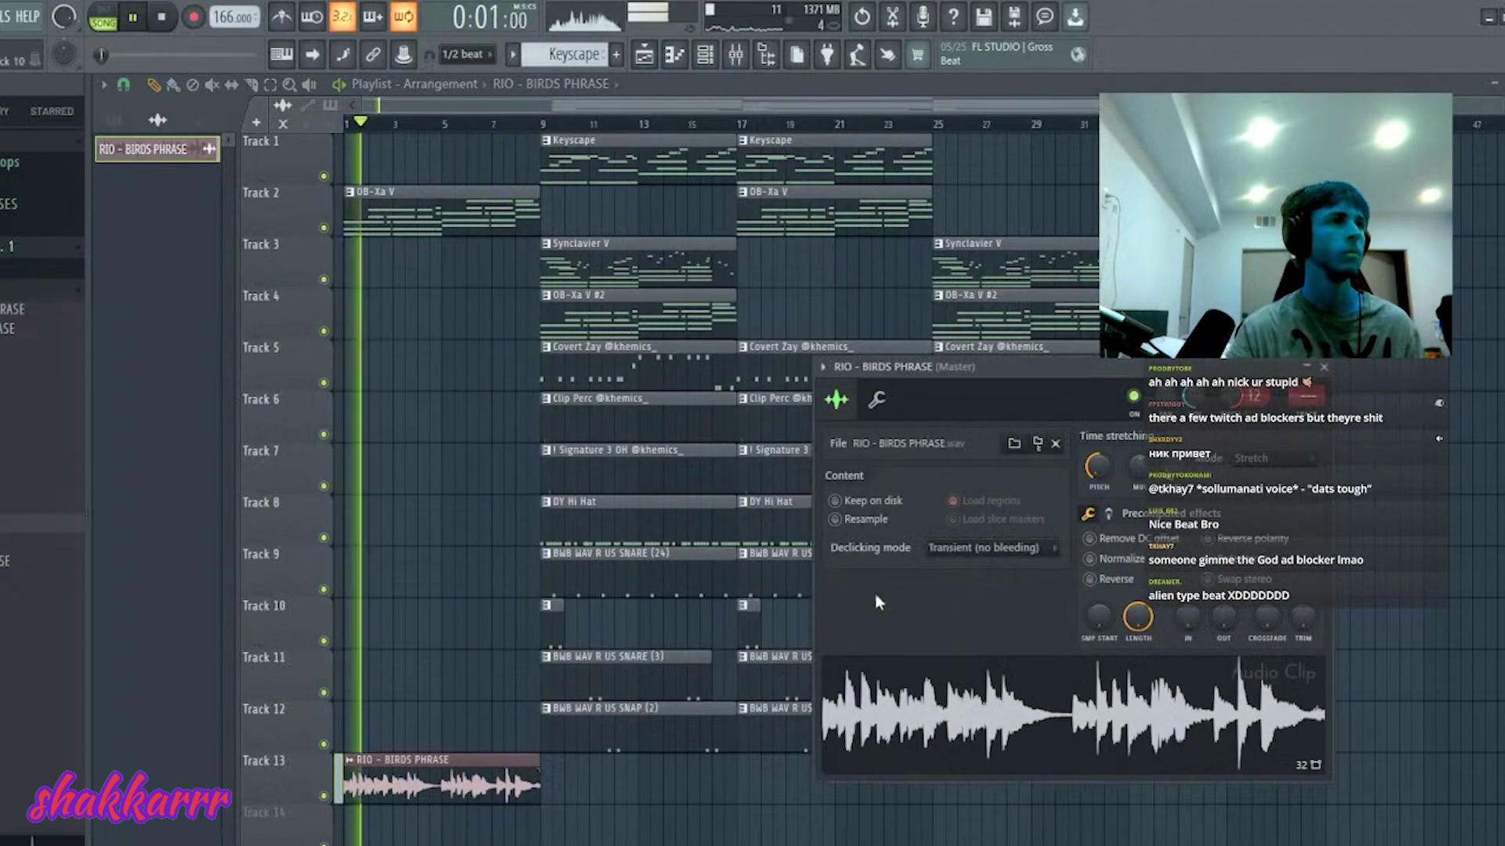
left_click(1119, 579)
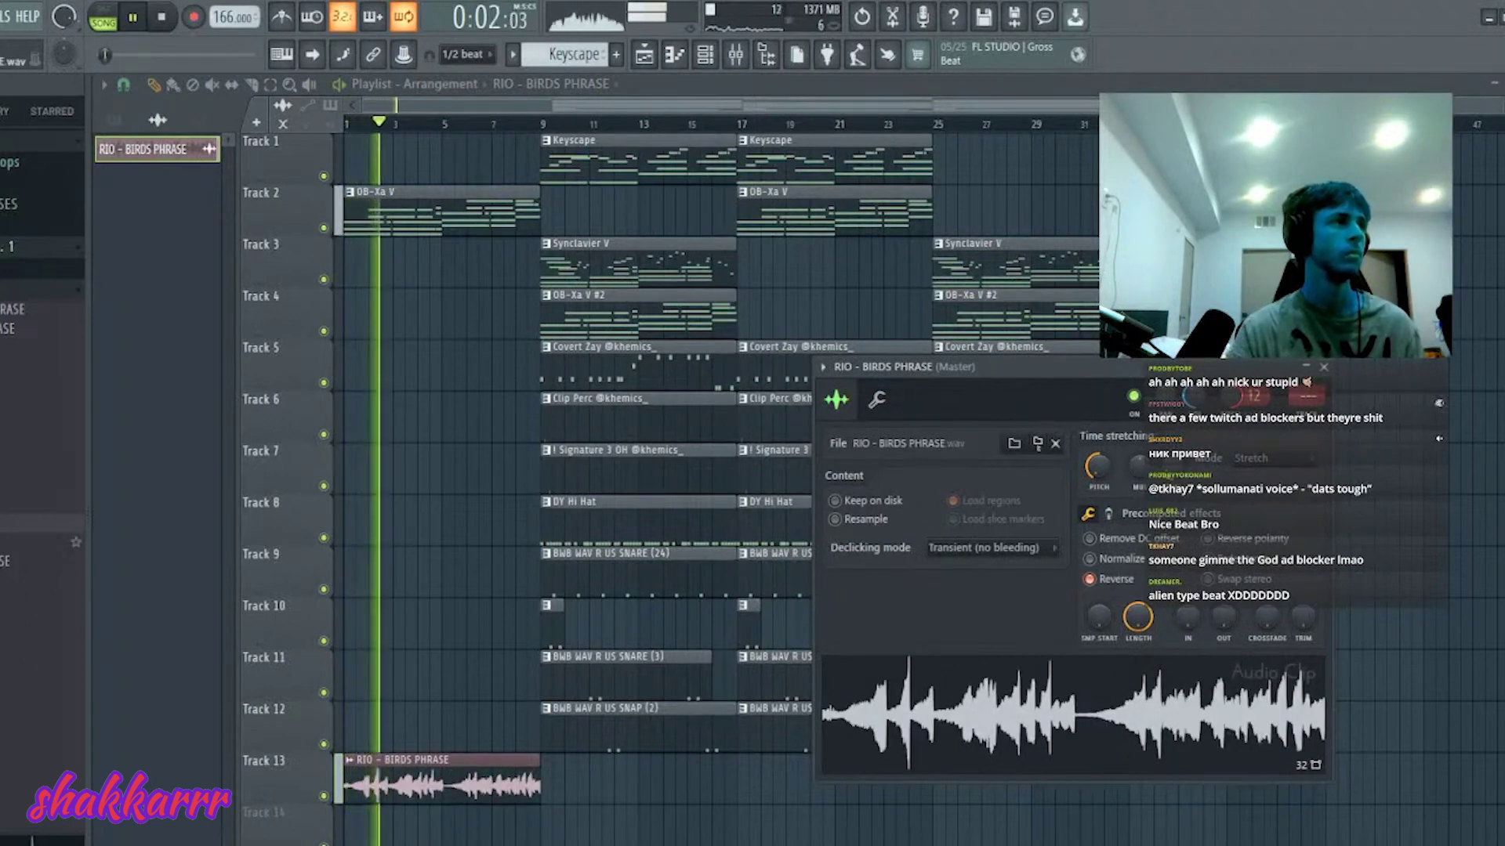
left_click(1113, 579)
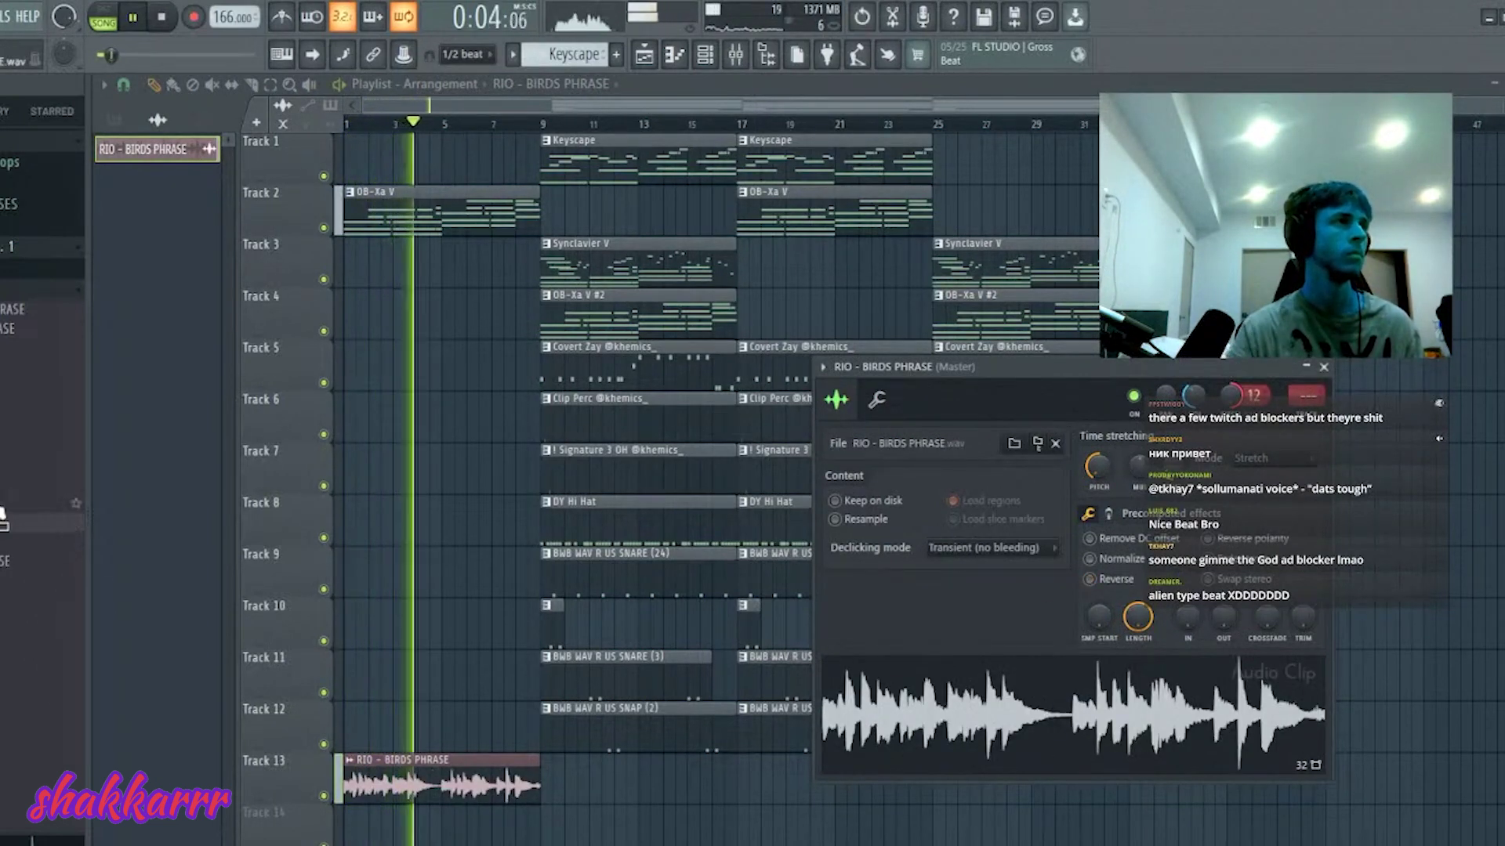
- Try RIO - BIONICLES PHRASE as the track 13 sample, and replace it with RIO - BARNYARD PHRASE
left_click_drag(4, 509, 1031, 593)
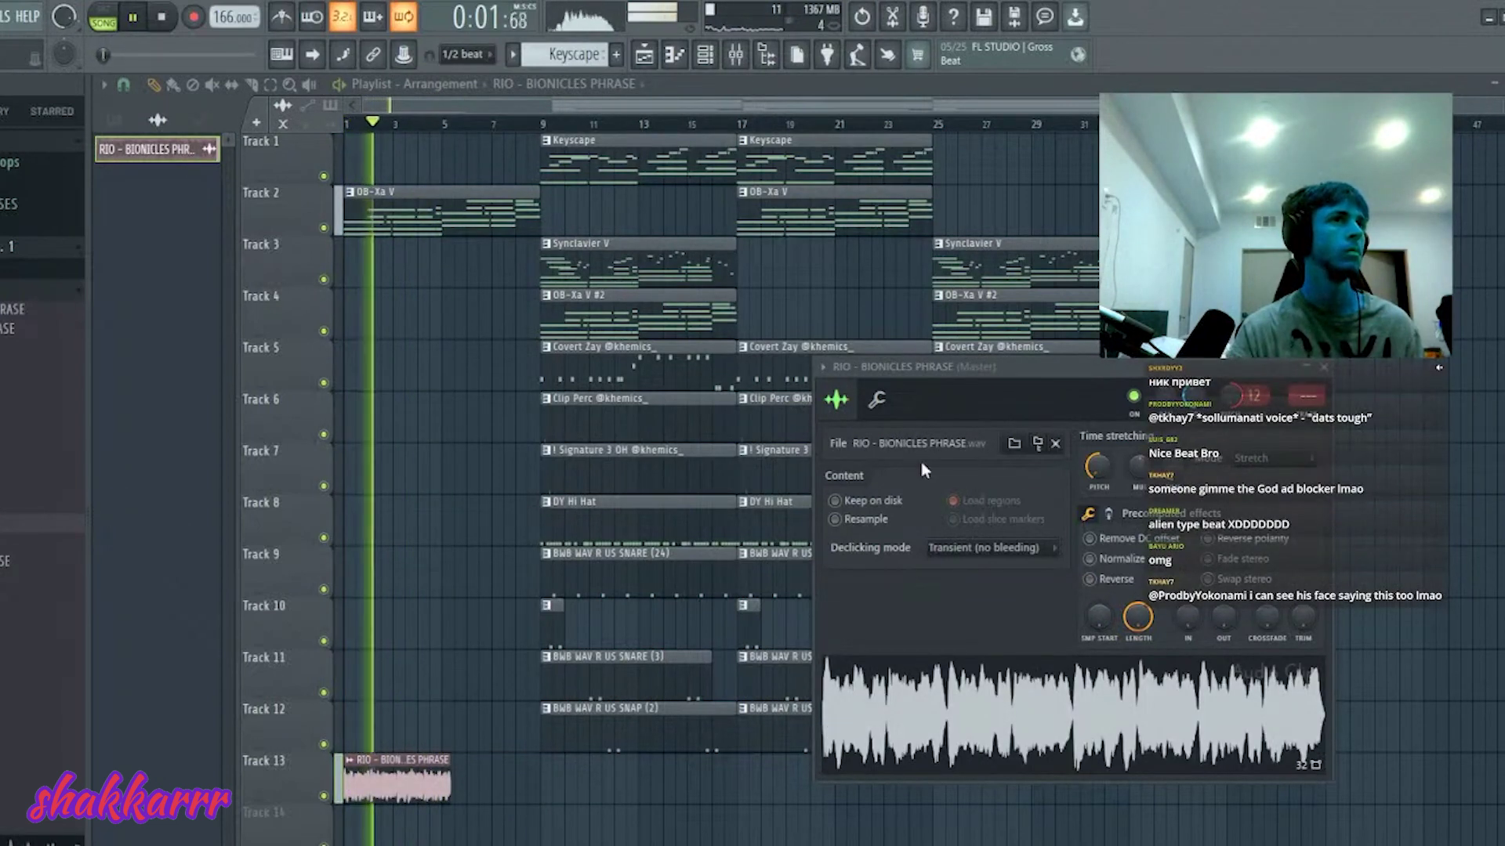
left_click(9, 484)
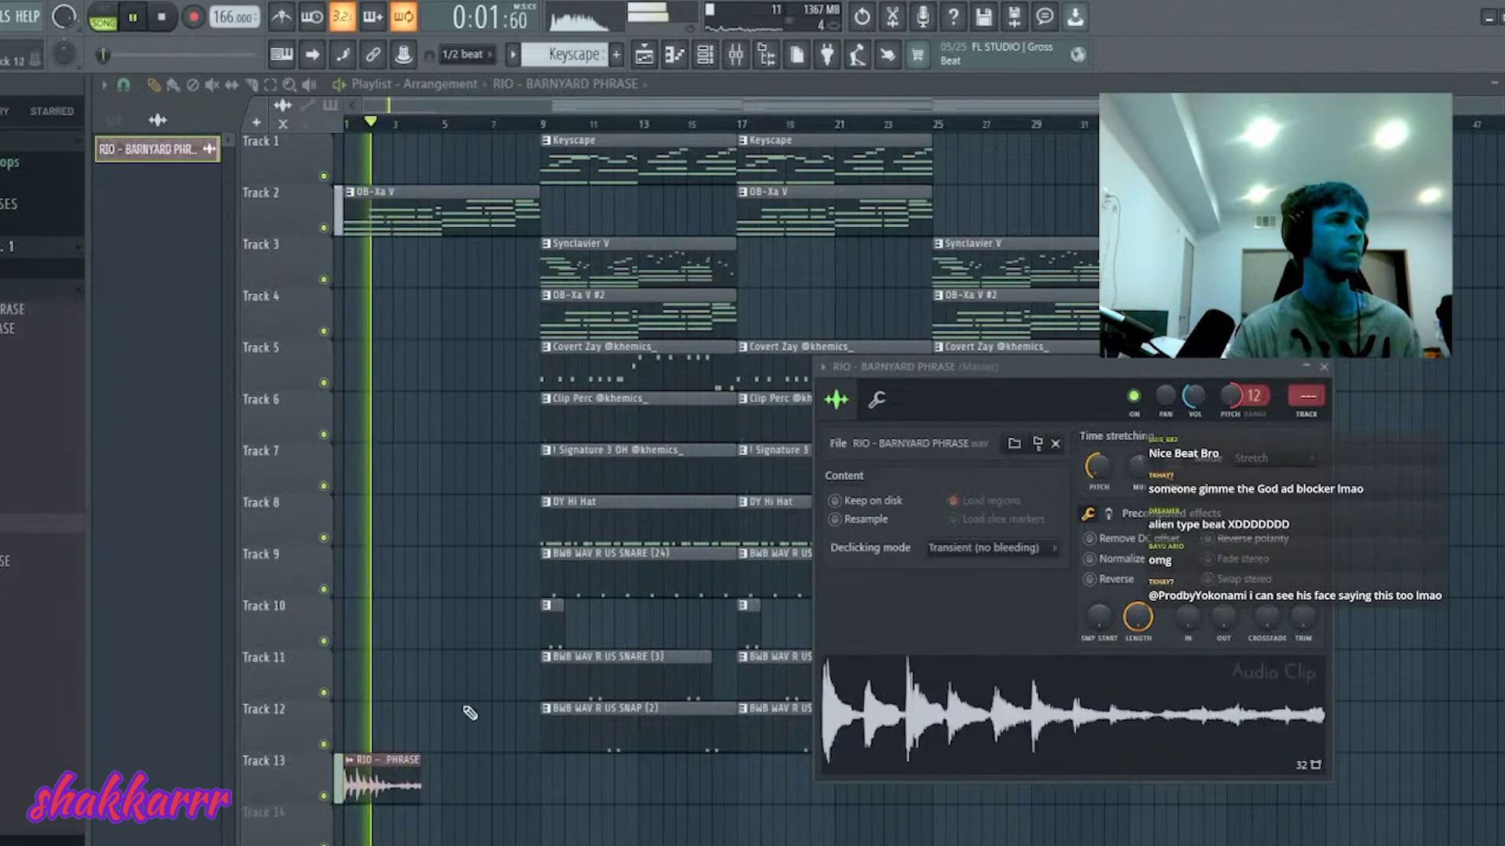
key("Escape")
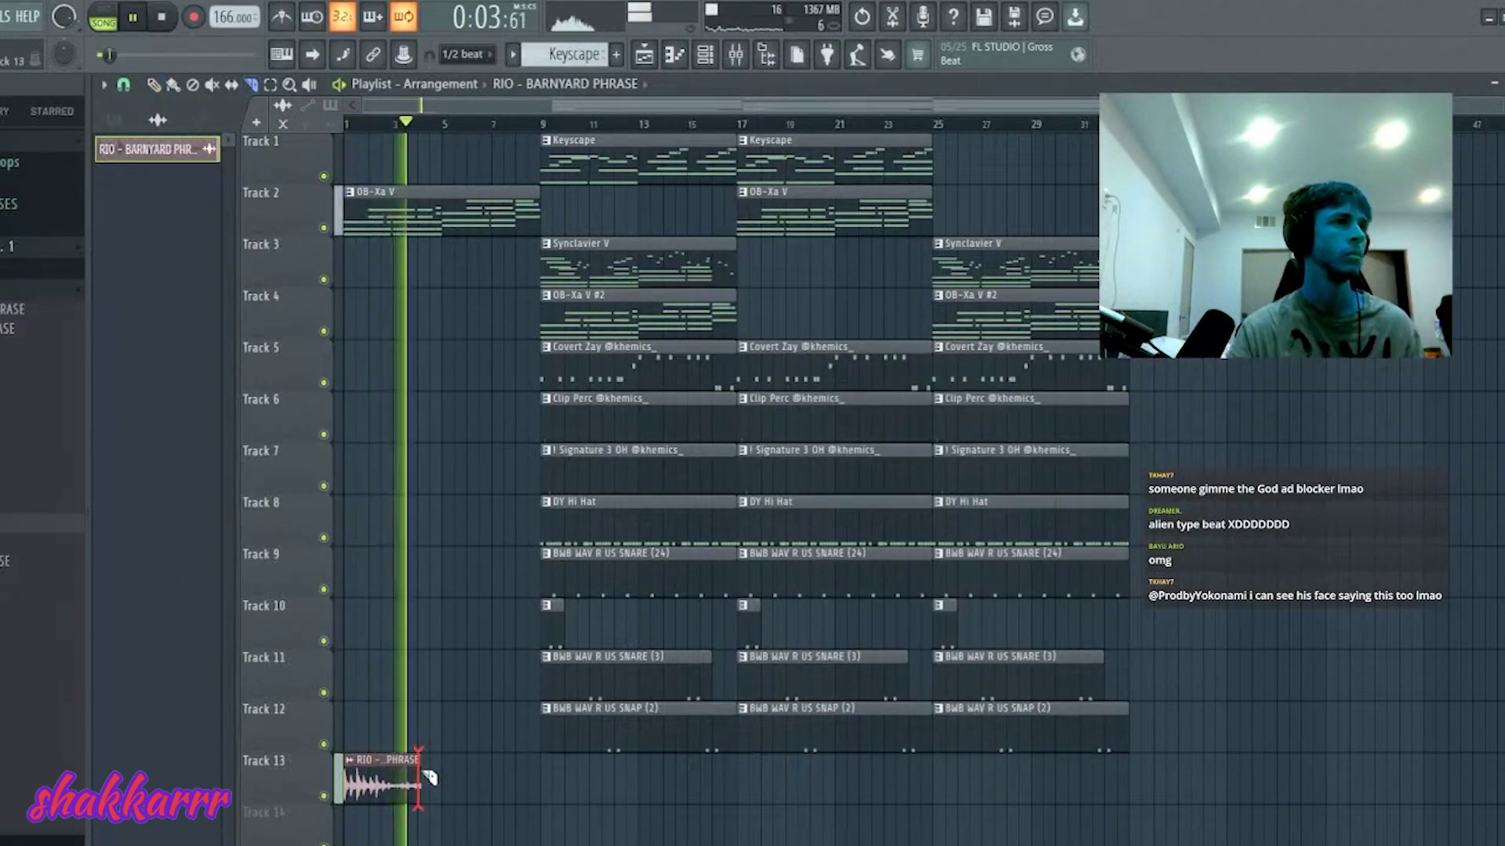
- Place a second RIO - BARNYARD PHRASE clip at bar 5 on track 13 and fine-tune the sample's stretch against the metronome
left_click(445, 765)
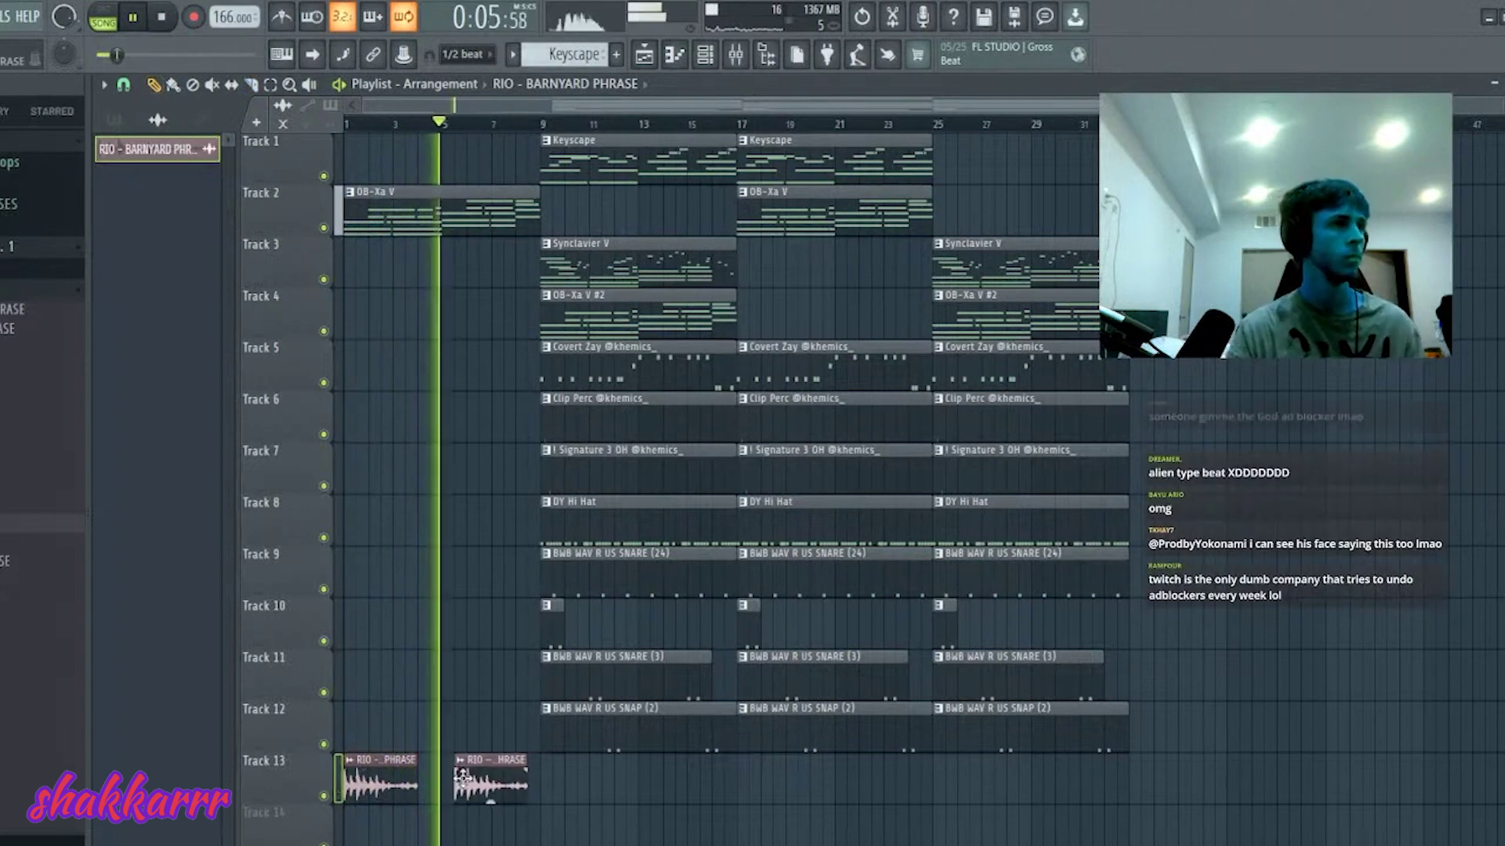
double_click(477, 774)
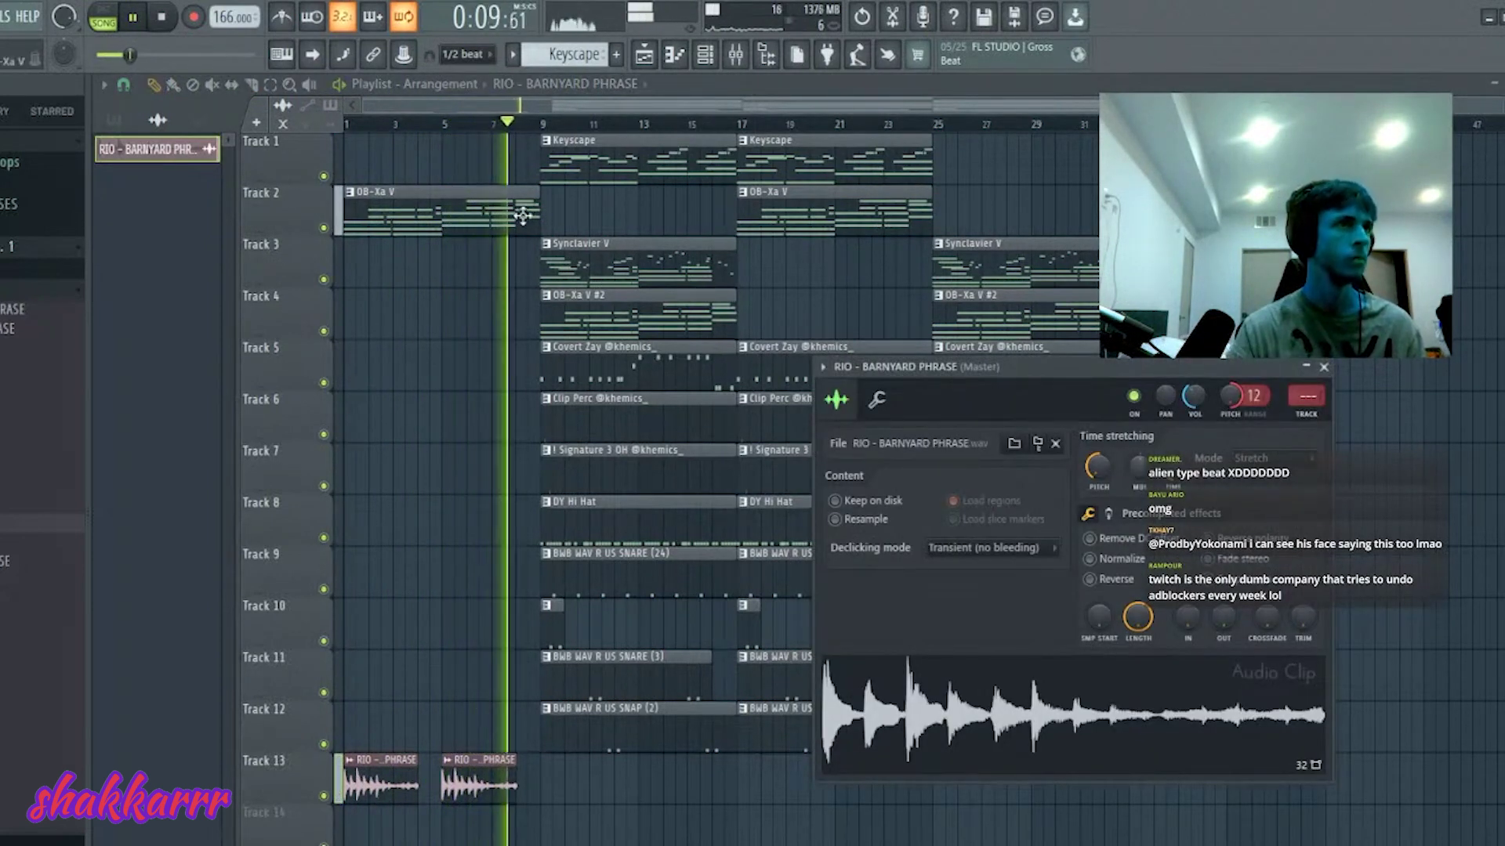
left_click(347, 124)
double_click(400, 782)
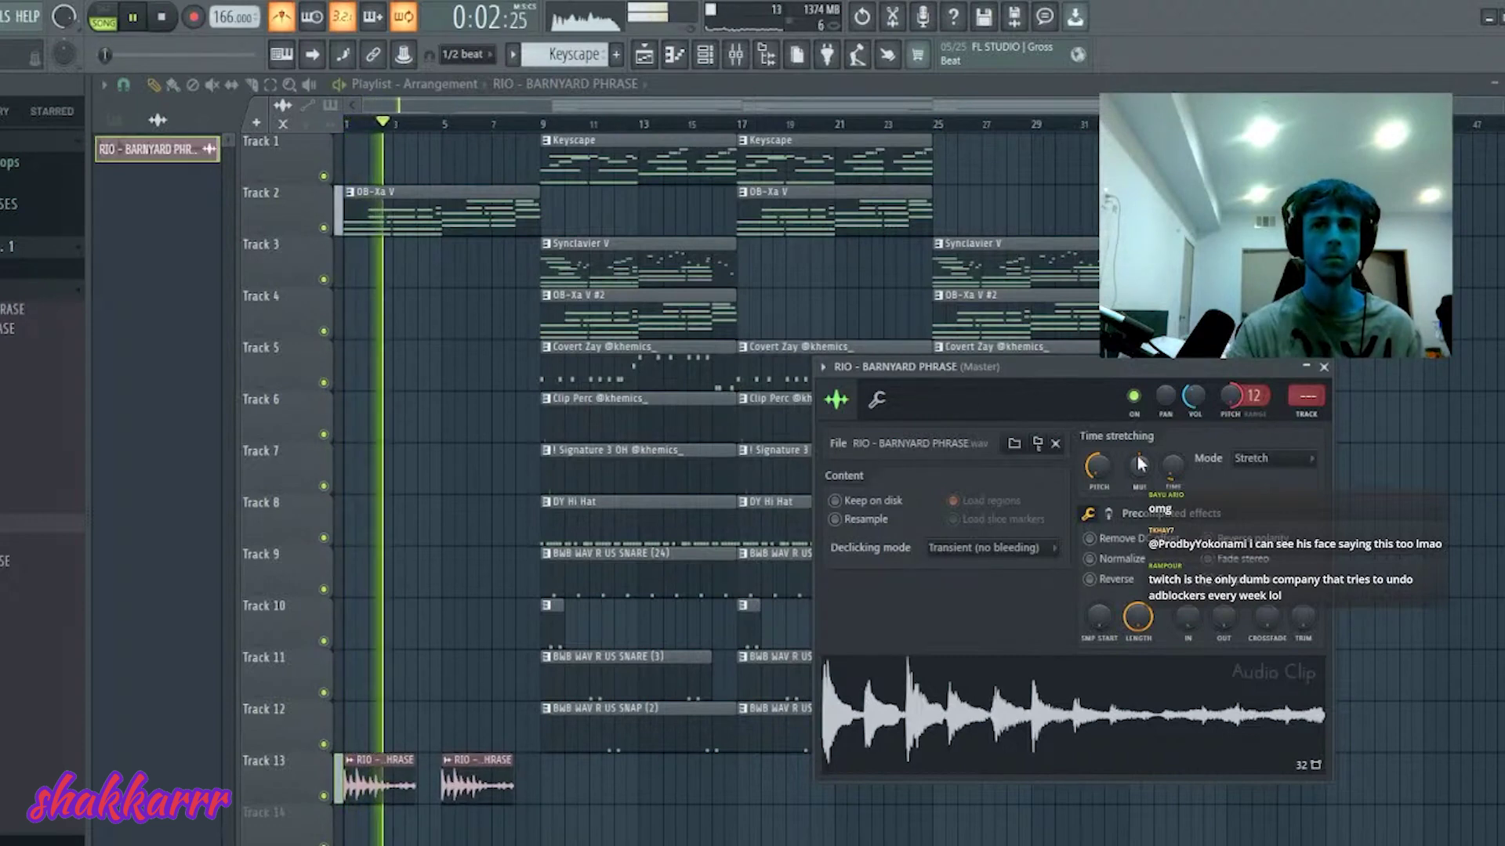
- Route the RIO - BARNYARD PHRASE channel to mixer track 13 and roll off its lows with the track equalizer
key("ctrl+shift+l")
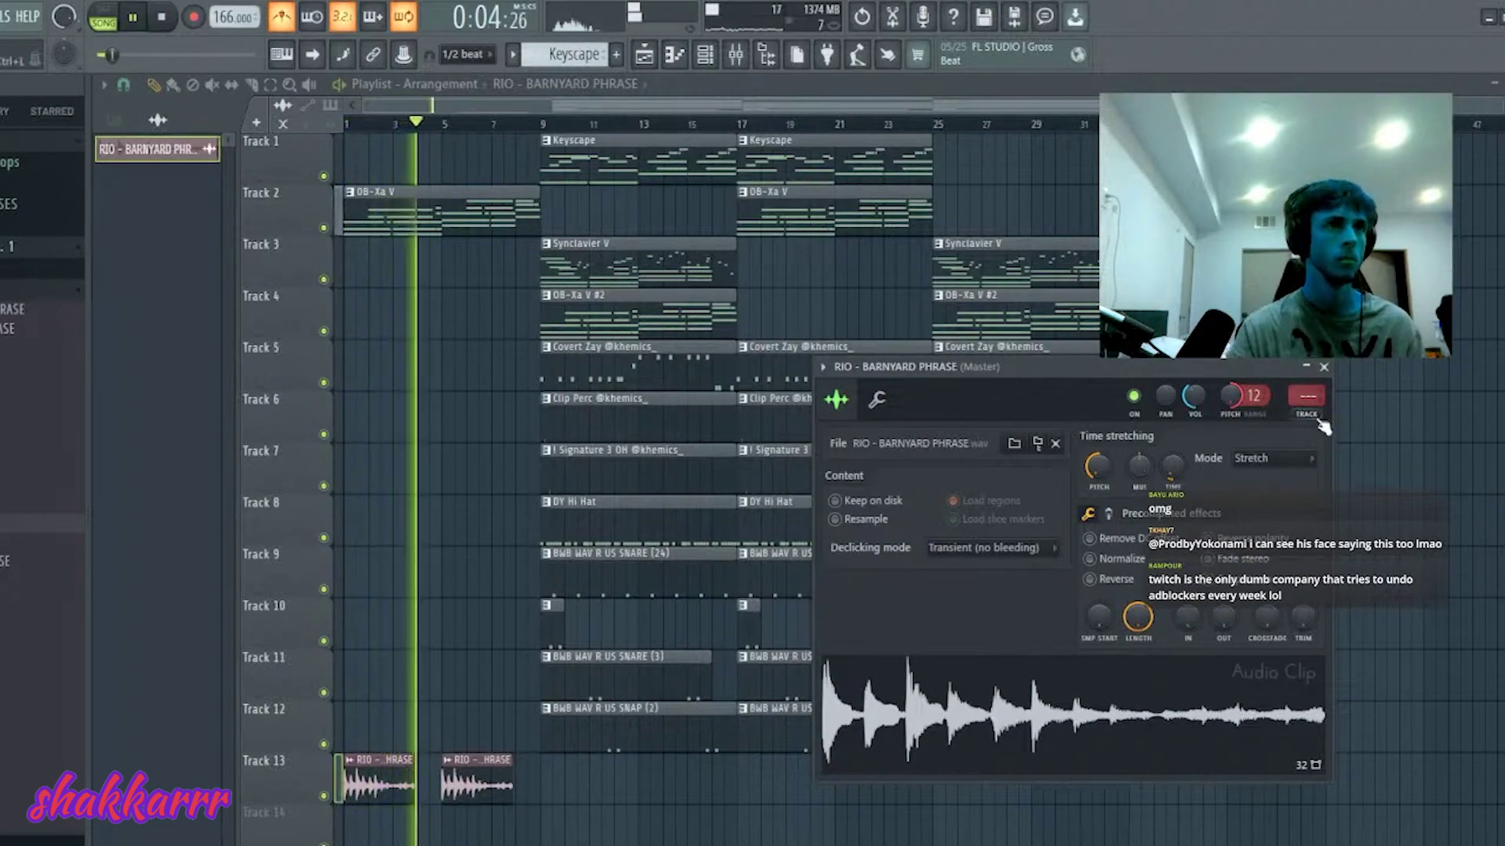
key("F9")
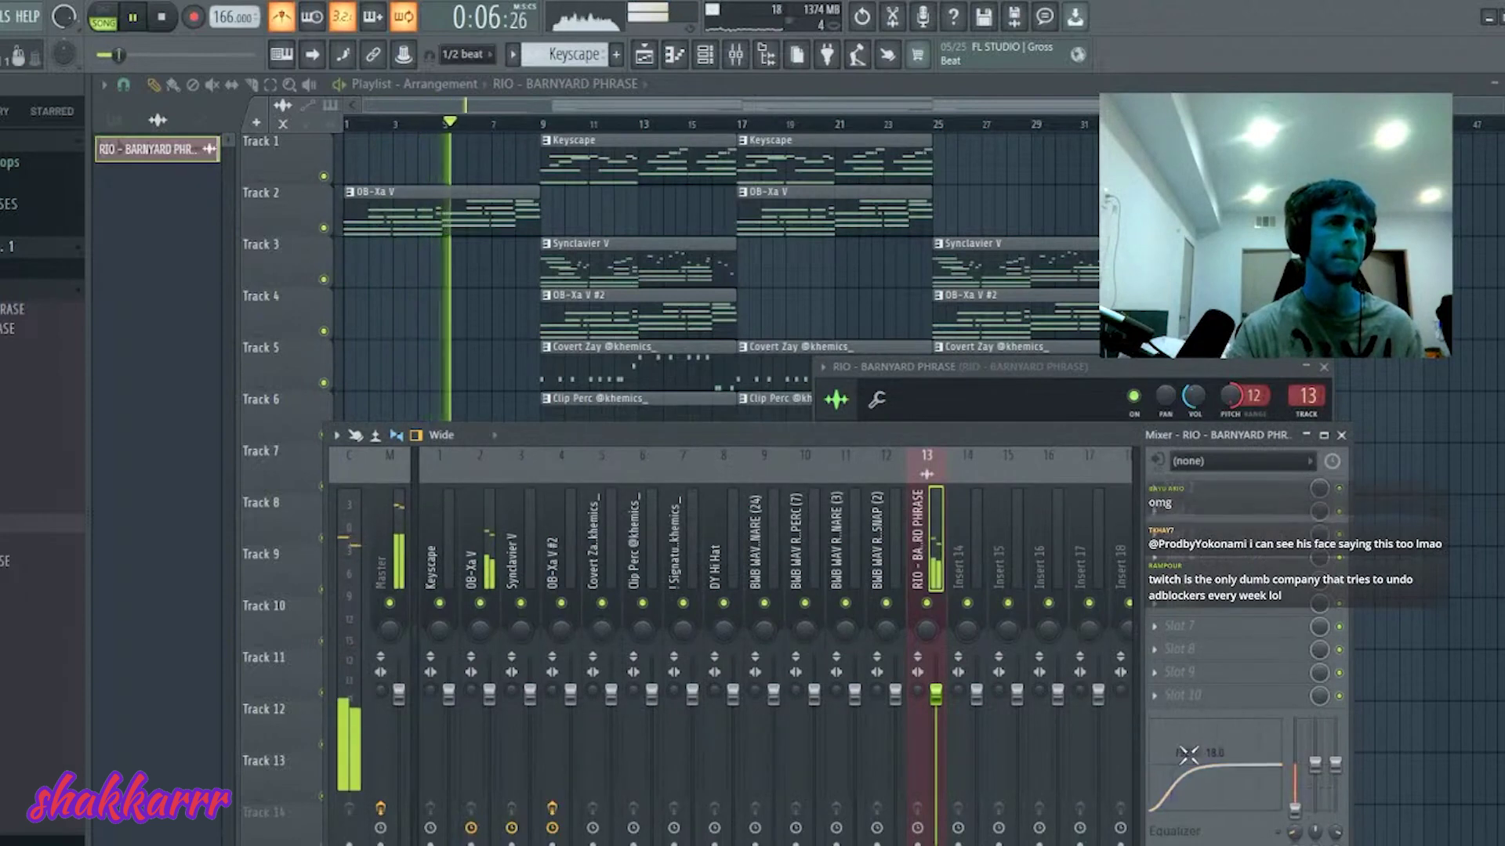
- Place a Synclavier V clip at bar 1 on track 3 and delete the OB-Xa V clip at bar 1
left_click(684, 247)
left_click_drag(685, 247, 489, 220)
key("space")
right_click(444, 206)
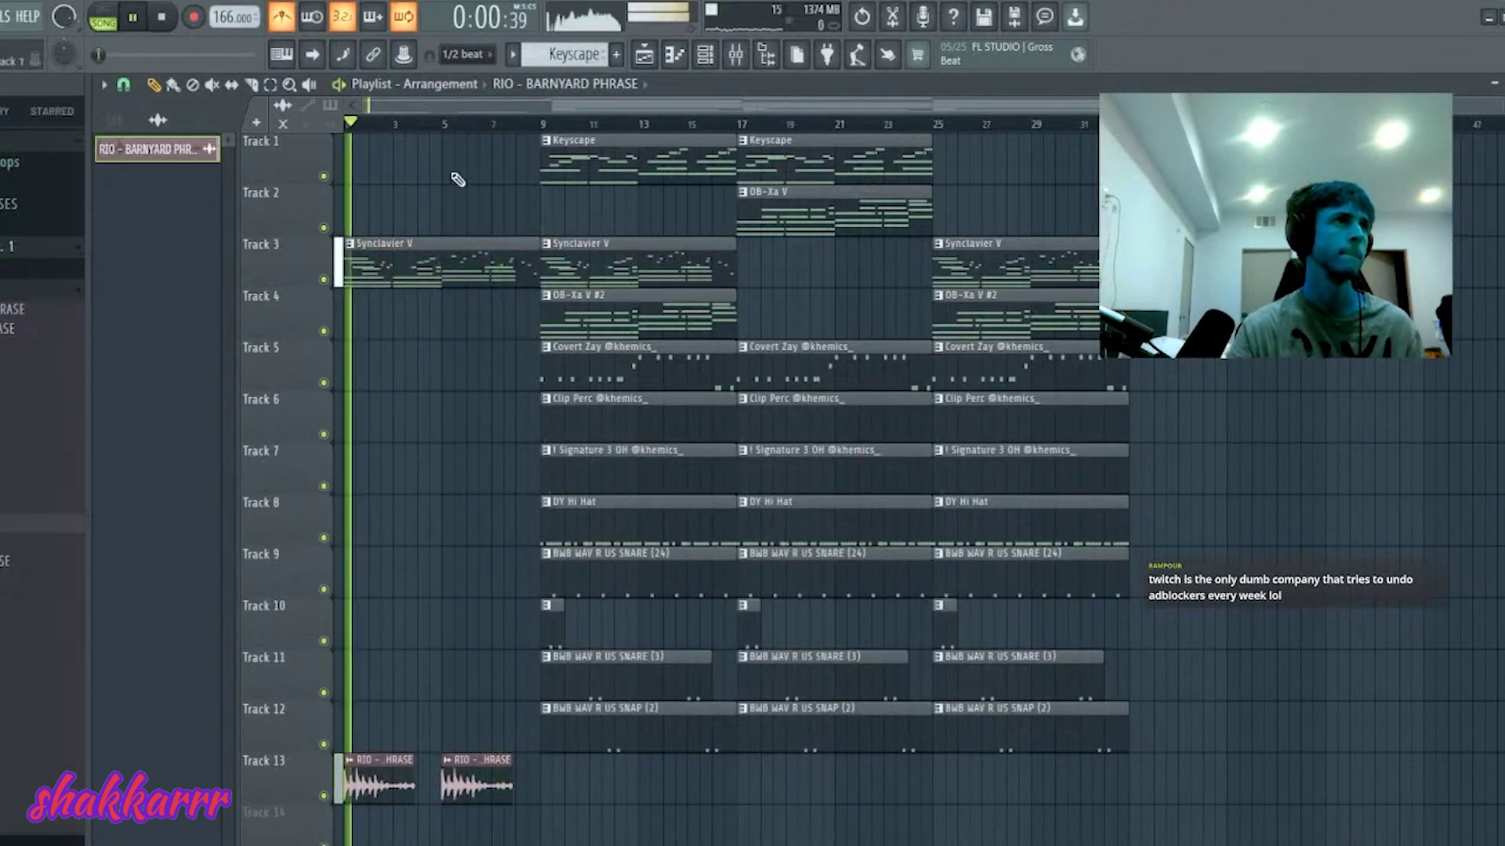
- Try a Keyscape clip at bar 1 alongside the Synclavier V intro
left_click(548, 157)
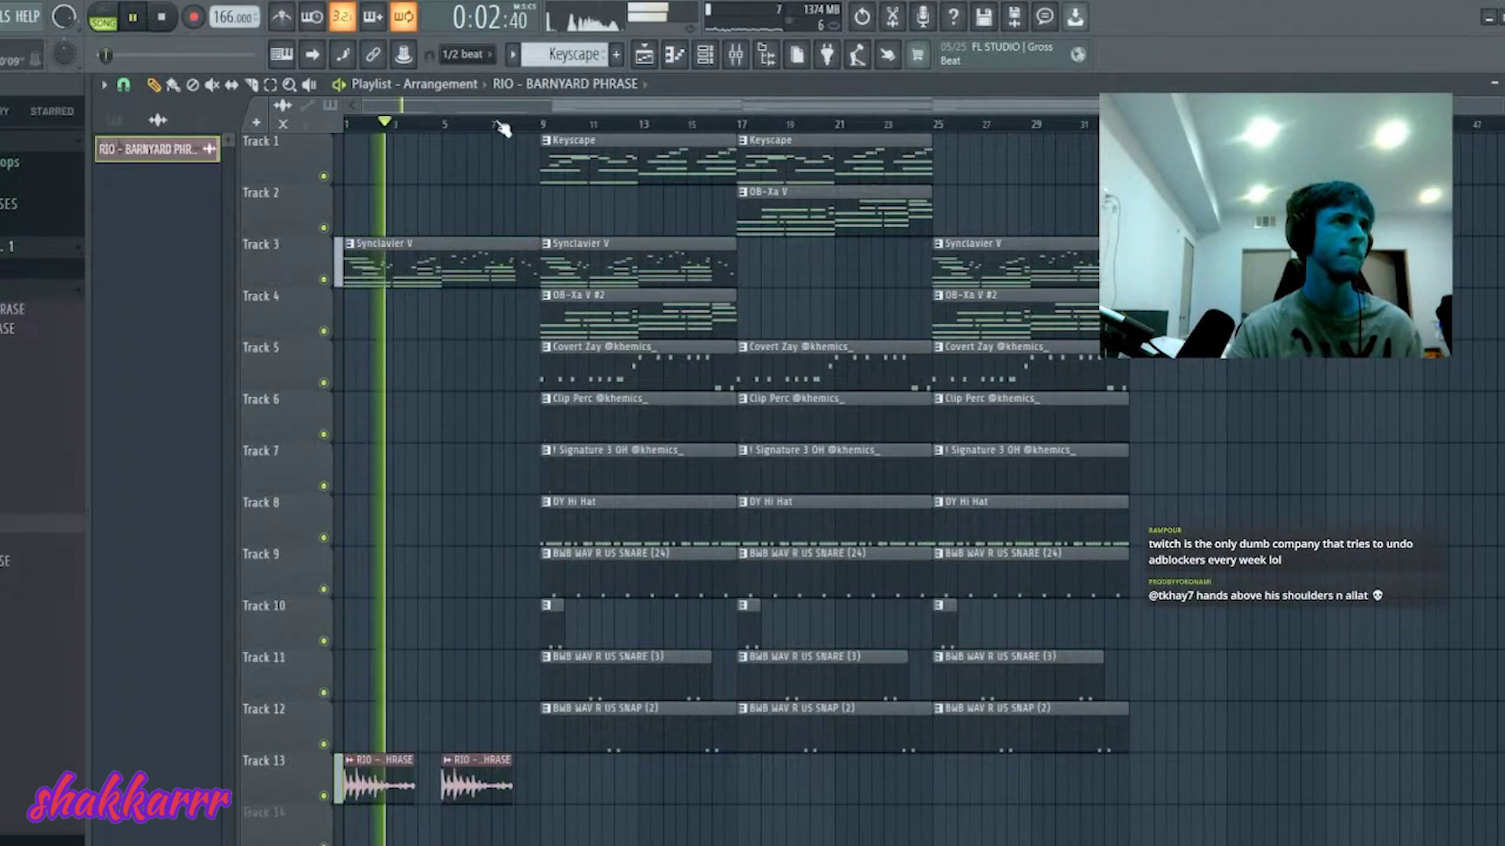
left_click(350, 160)
right_click(470, 176)
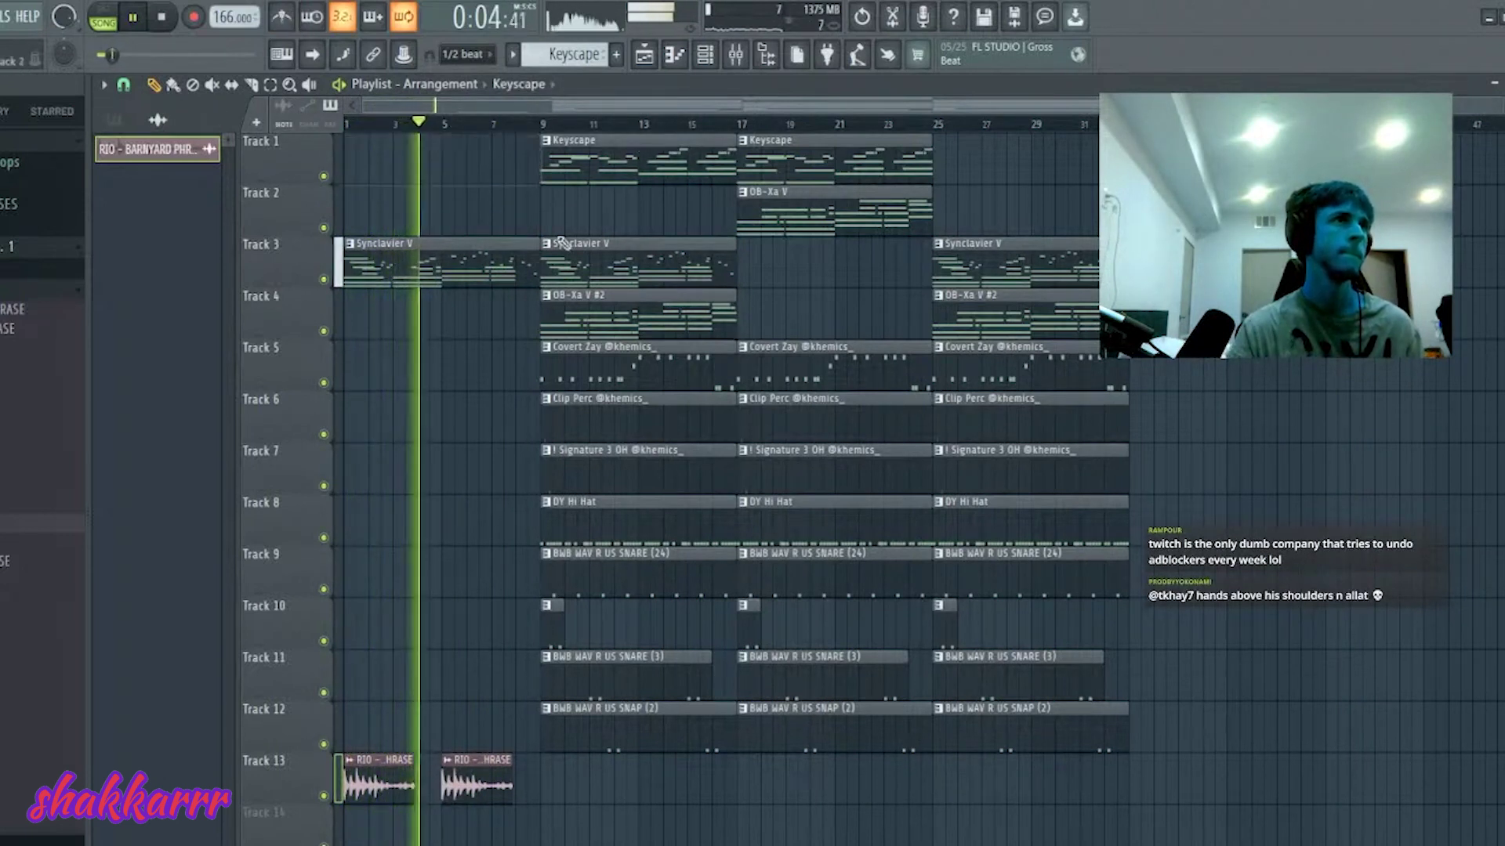
- Place an OB-Xa V #2 clip at bar 1 on track 4
left_click(564, 314)
left_click(352, 314)
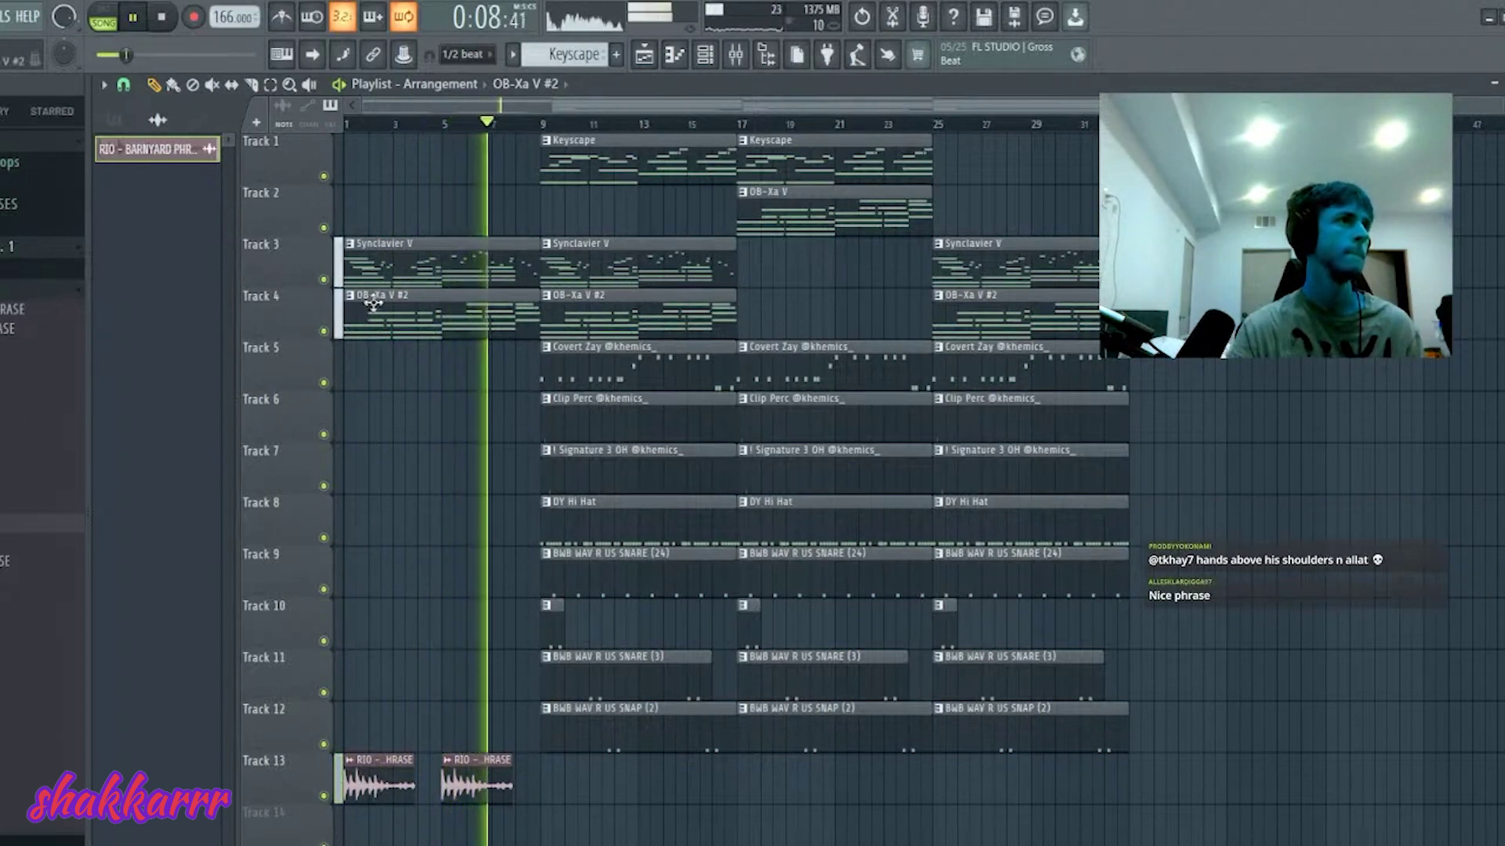
- Create a new pattern, place its clip on track 14 from bar 1 to bar 9, and open the channel rack
scroll(43, 465, "up", 3)
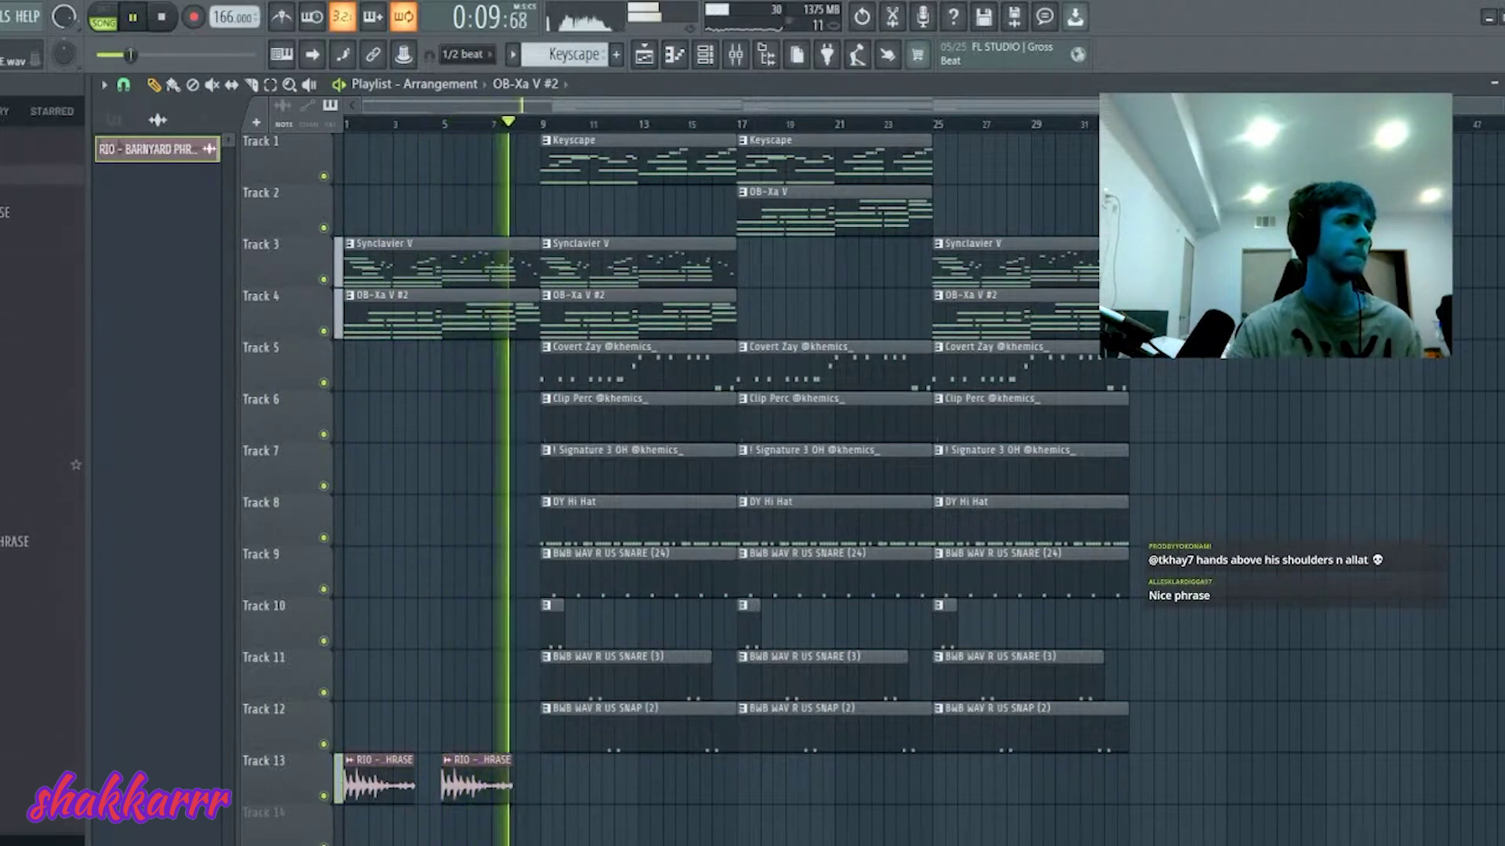
scroll(42, 465, "up", 3)
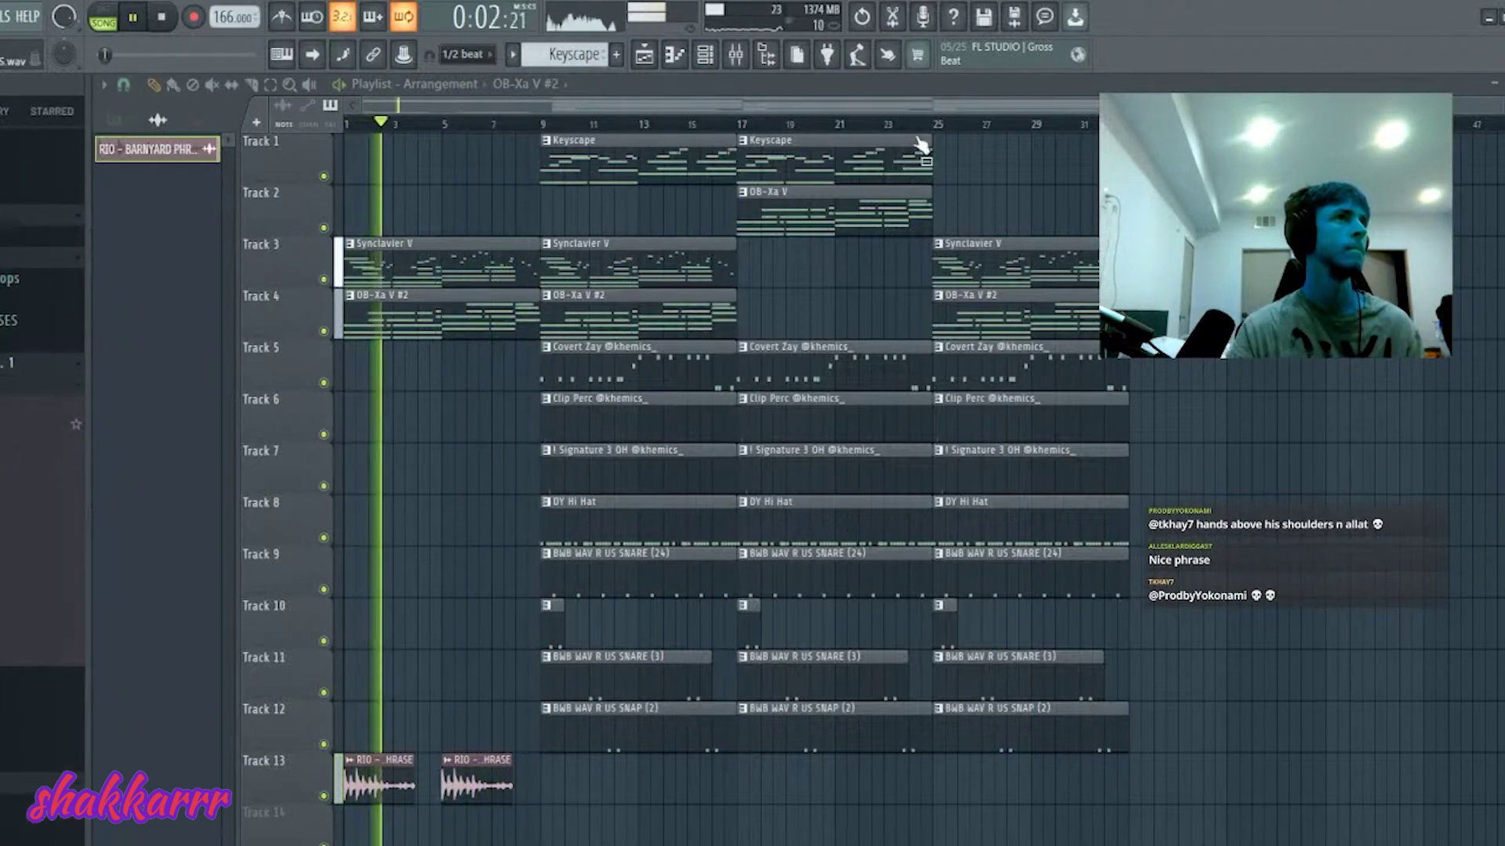
key("F4")
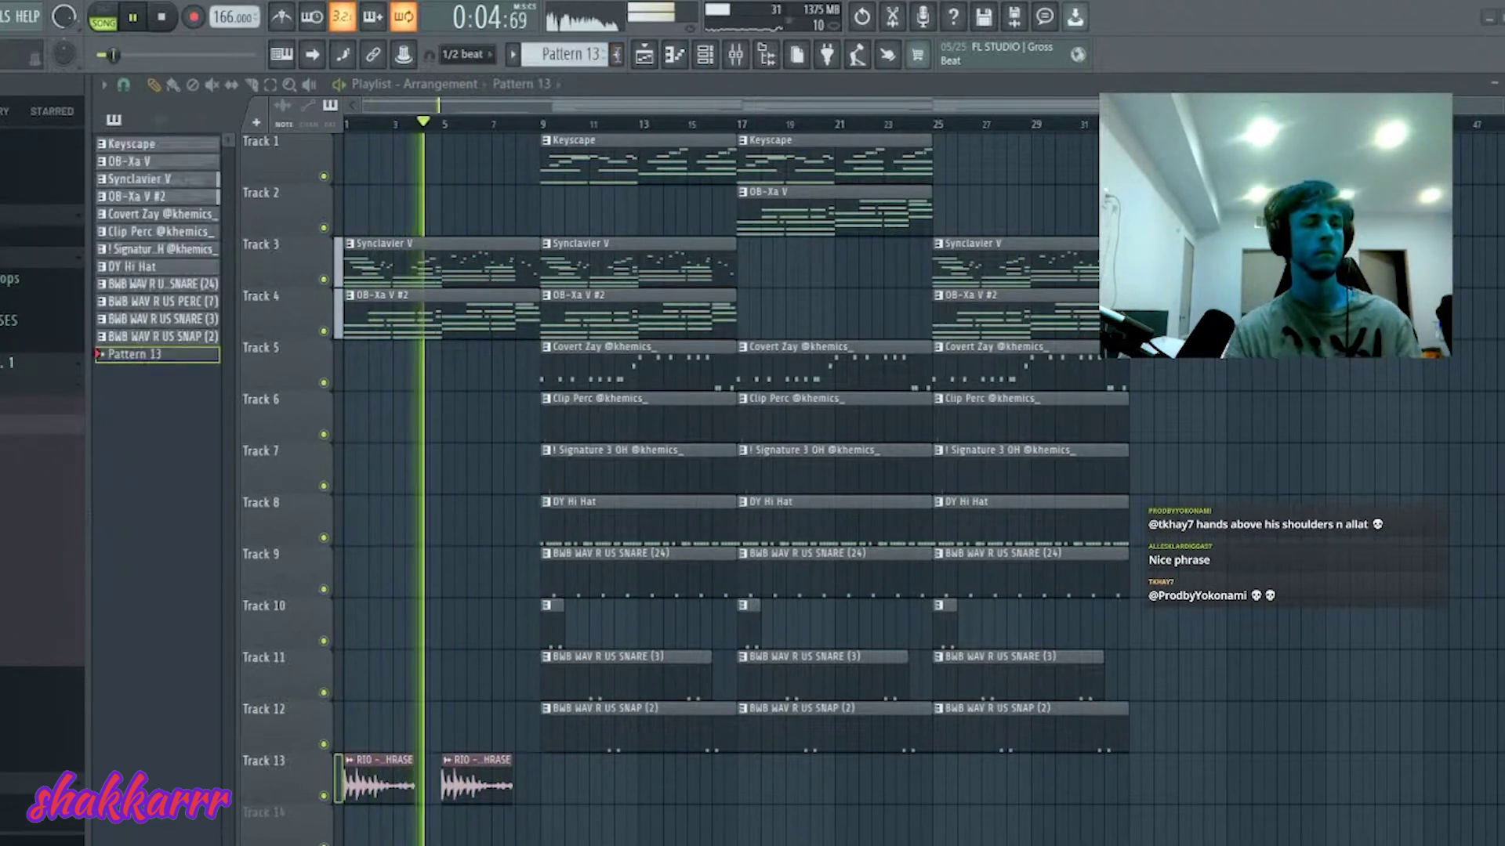
left_click(389, 815)
left_click_drag(439, 813, 534, 812)
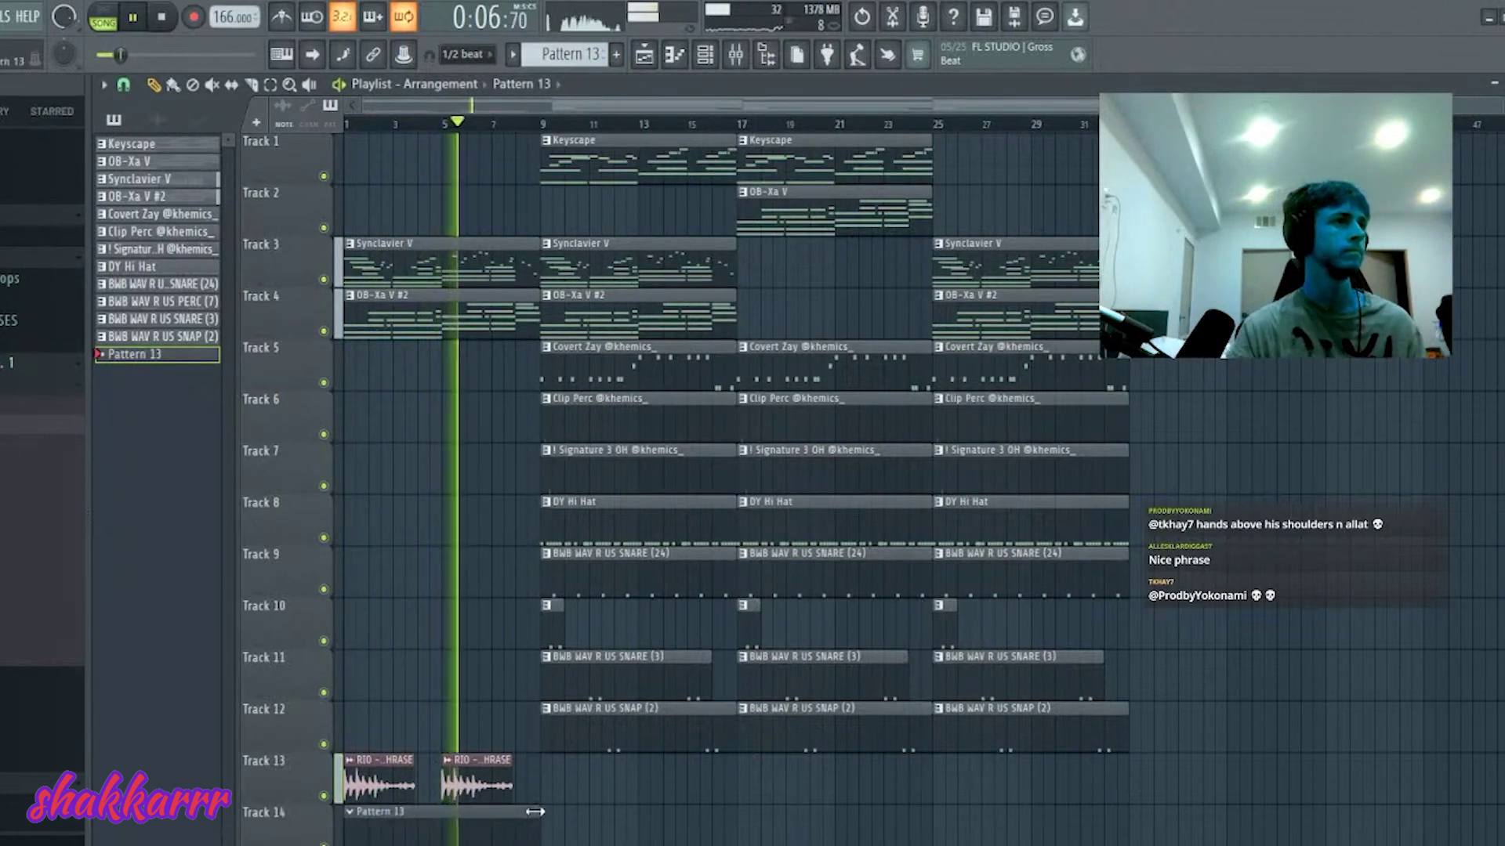
key("F6")
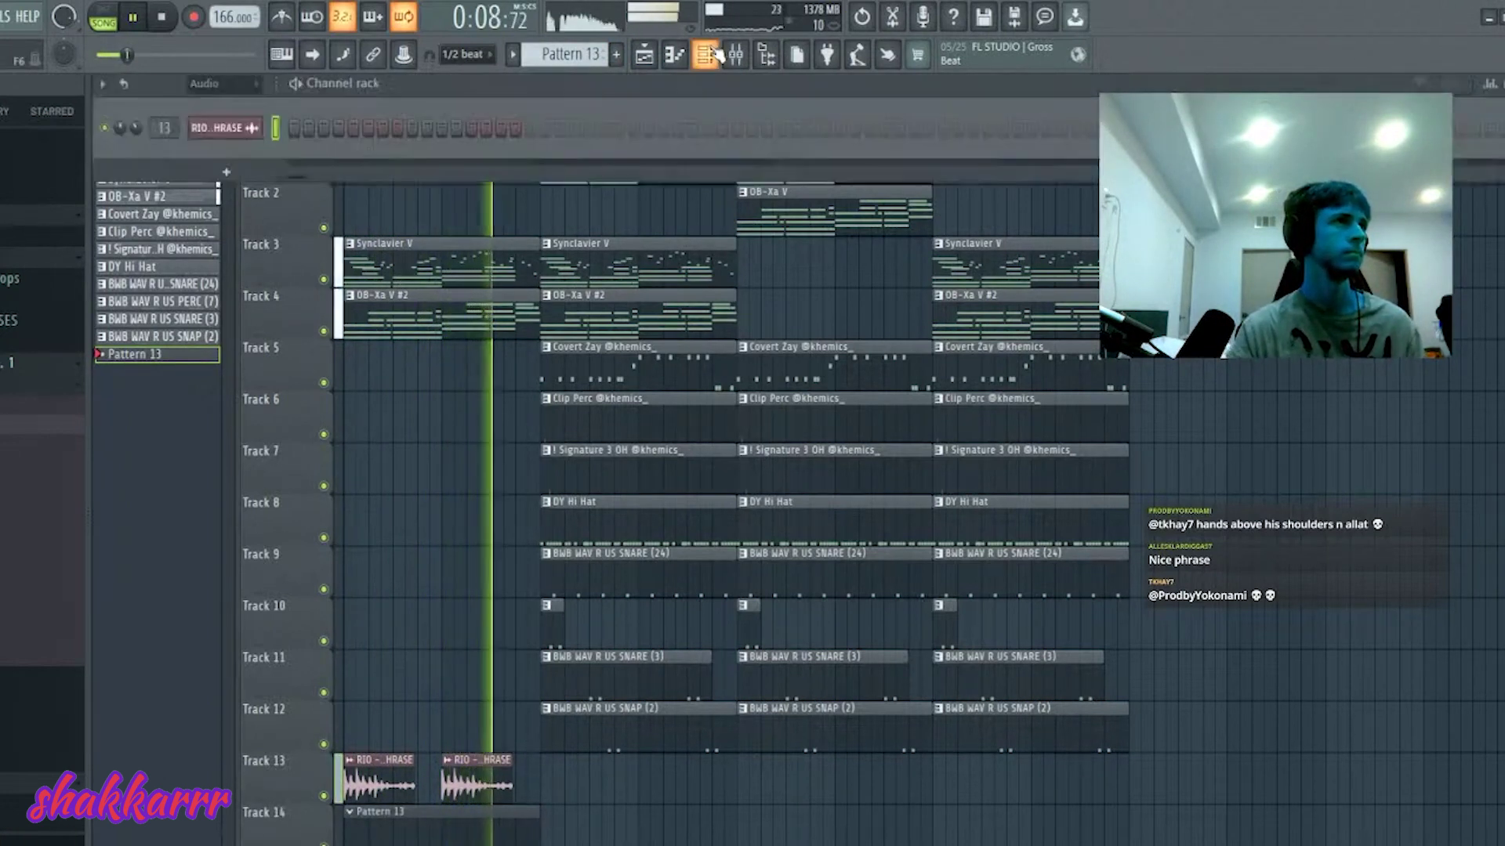
- Open the piano roll of the RIO - BORDERS BASS channel in Pattern 13 and place two D5 notes in bar 1
left_click(233, 158)
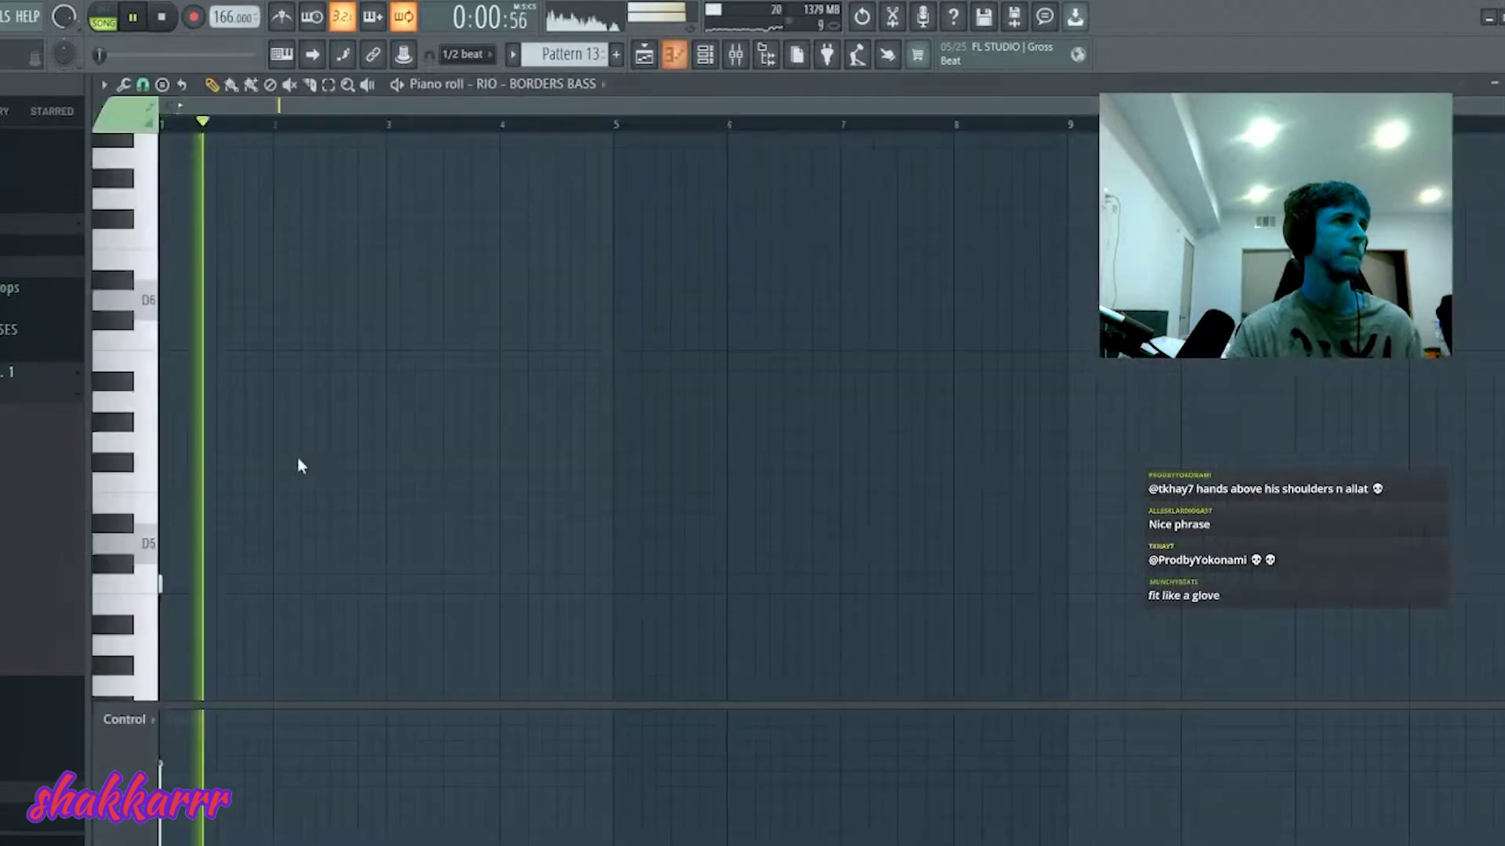
key("F7")
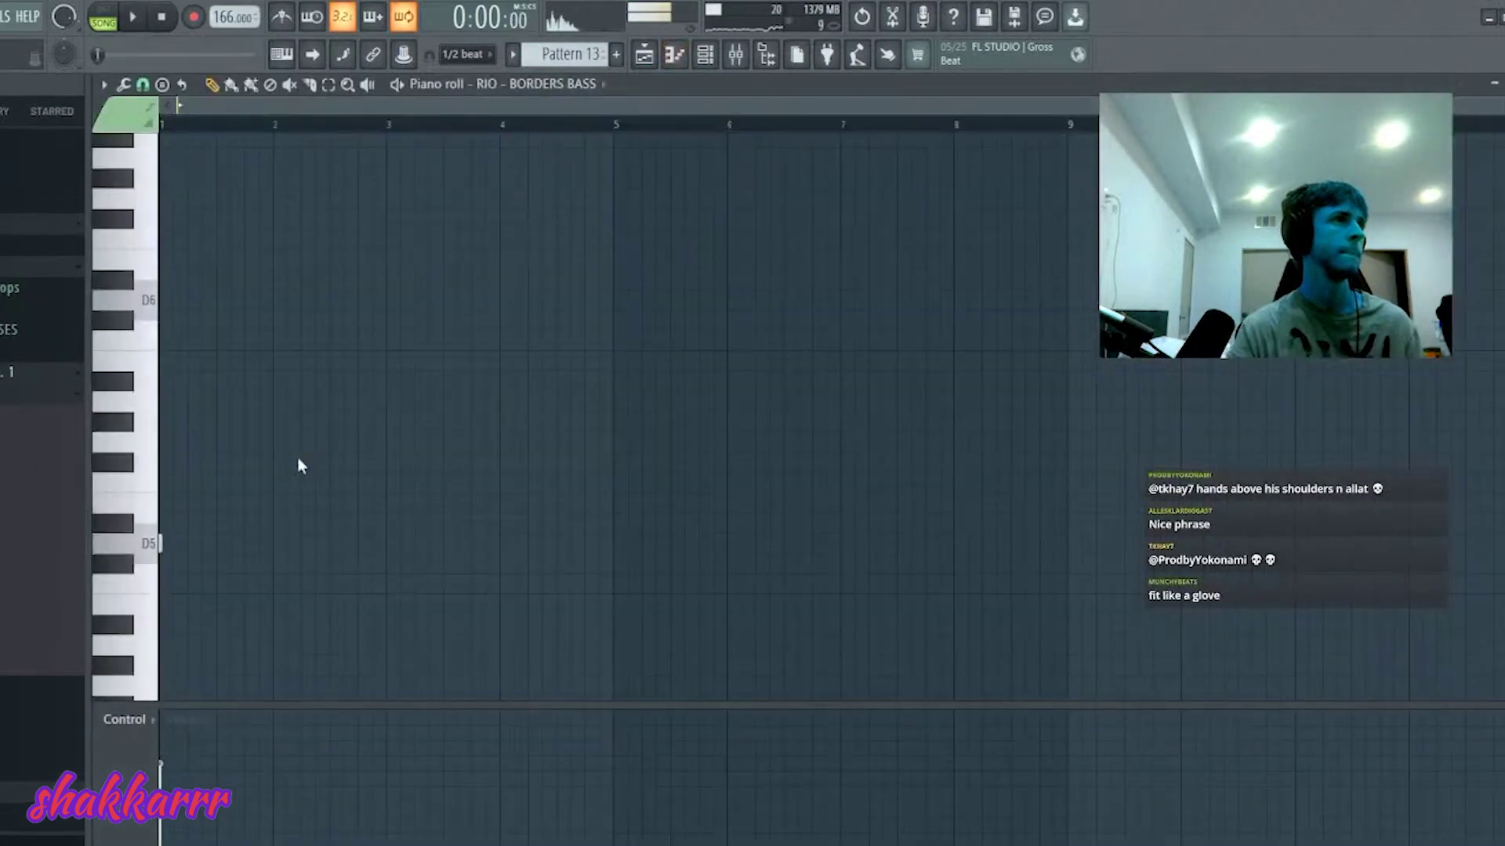
left_click(166, 543)
left_click(248, 543)
key("F7")
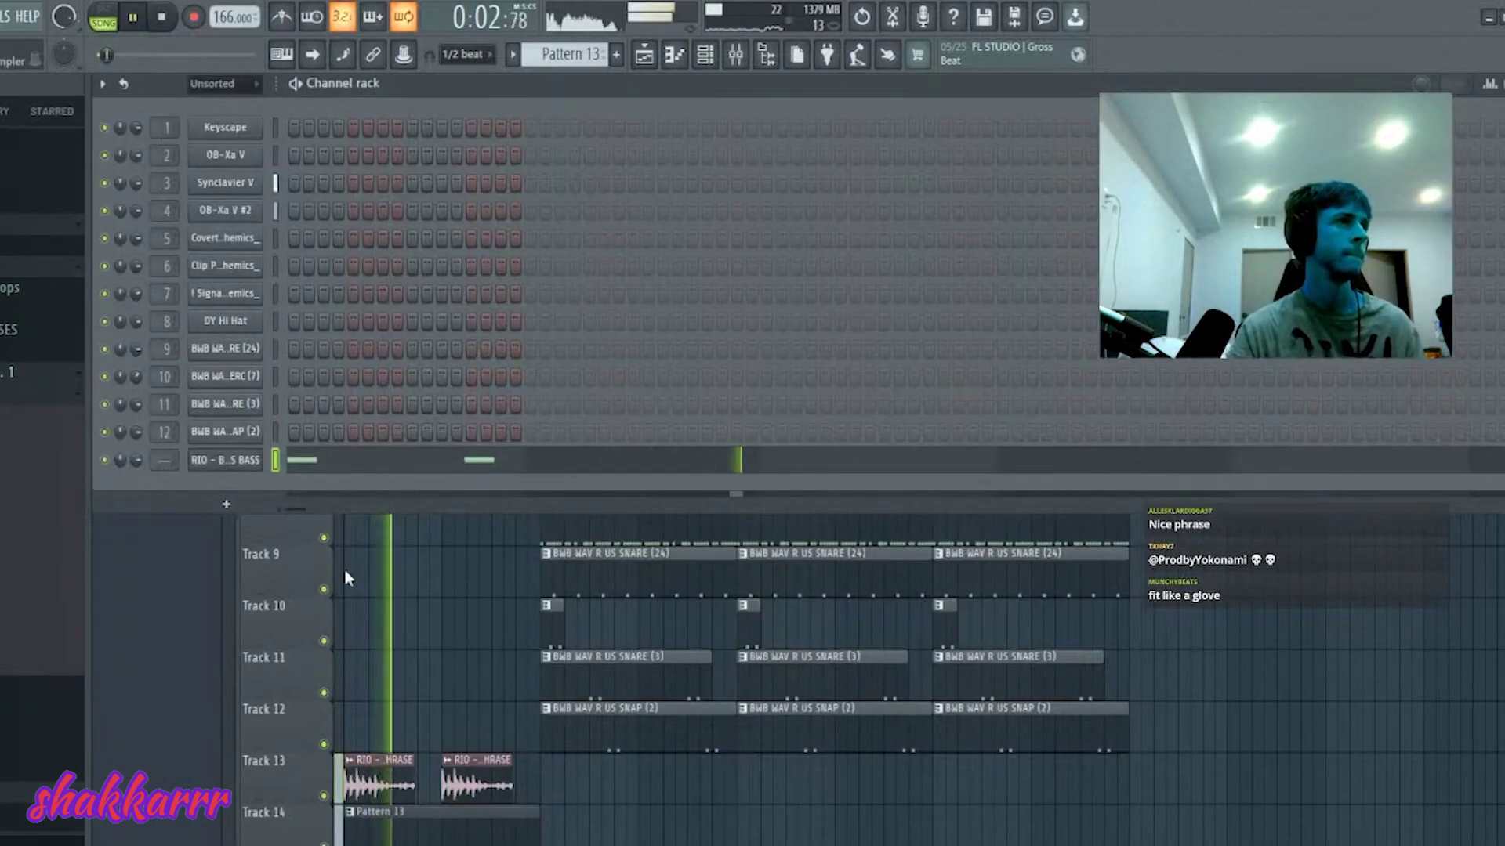
- Add two D5 notes to the bass line in bar 3 with an A4 note between them
key("F7")
left_click(407, 544)
left_click(492, 543)
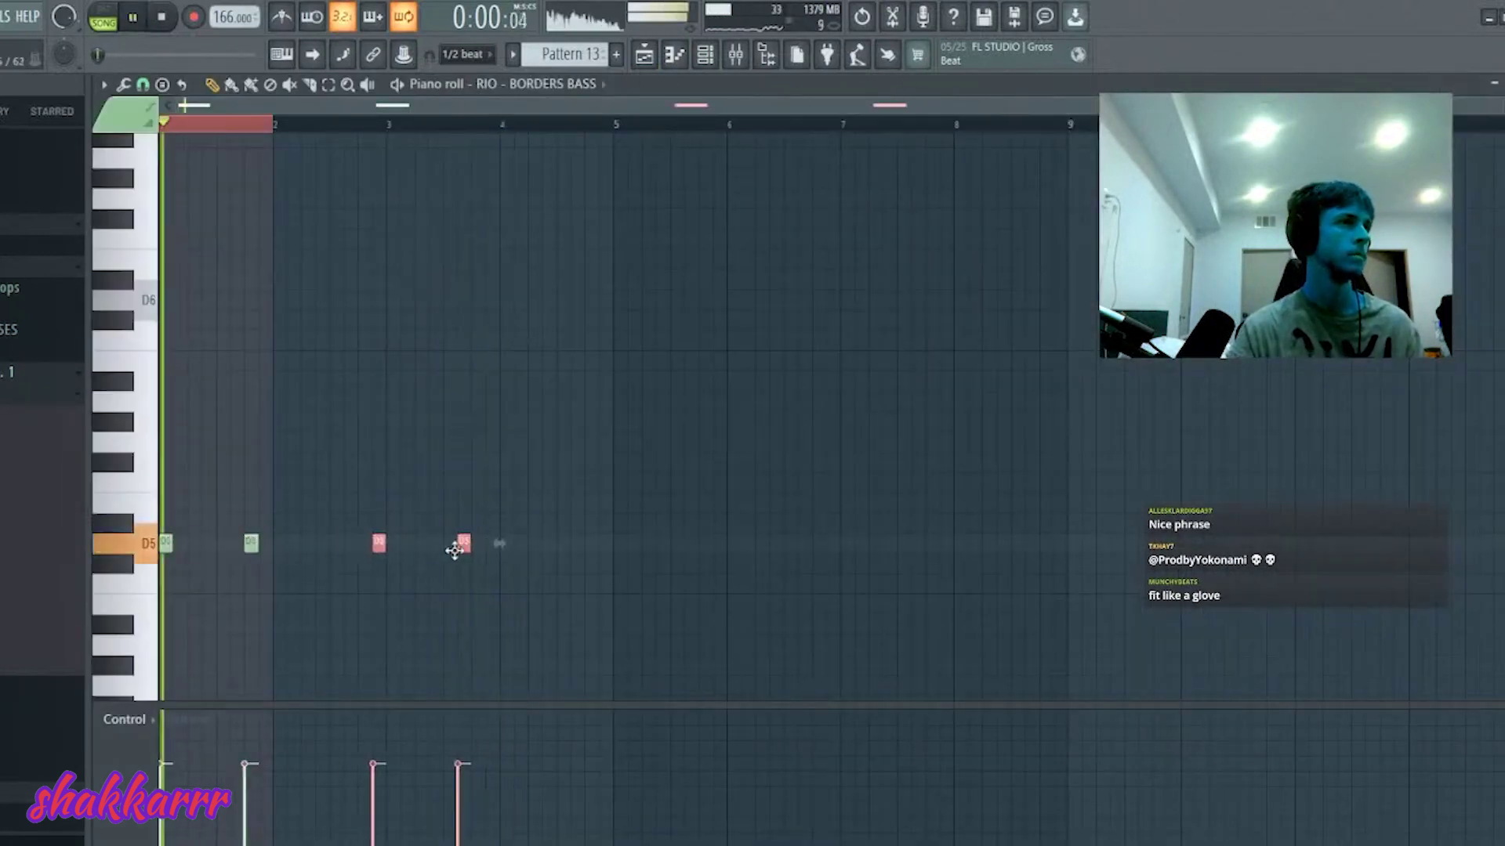
left_click_drag(490, 543, 439, 549)
left_click(435, 543)
key("space")
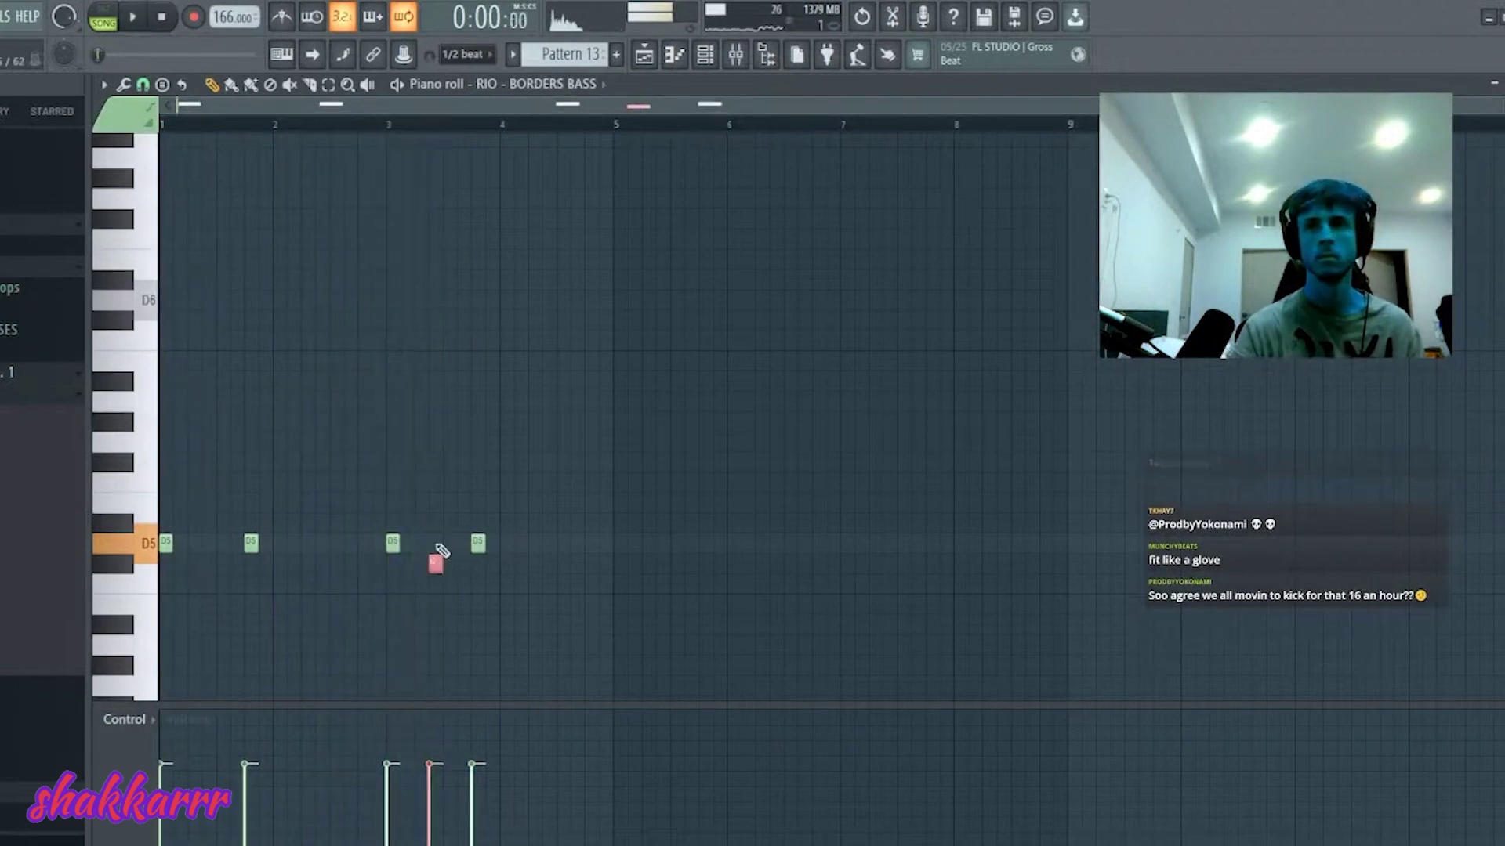
key("shift+Down")
key("space")
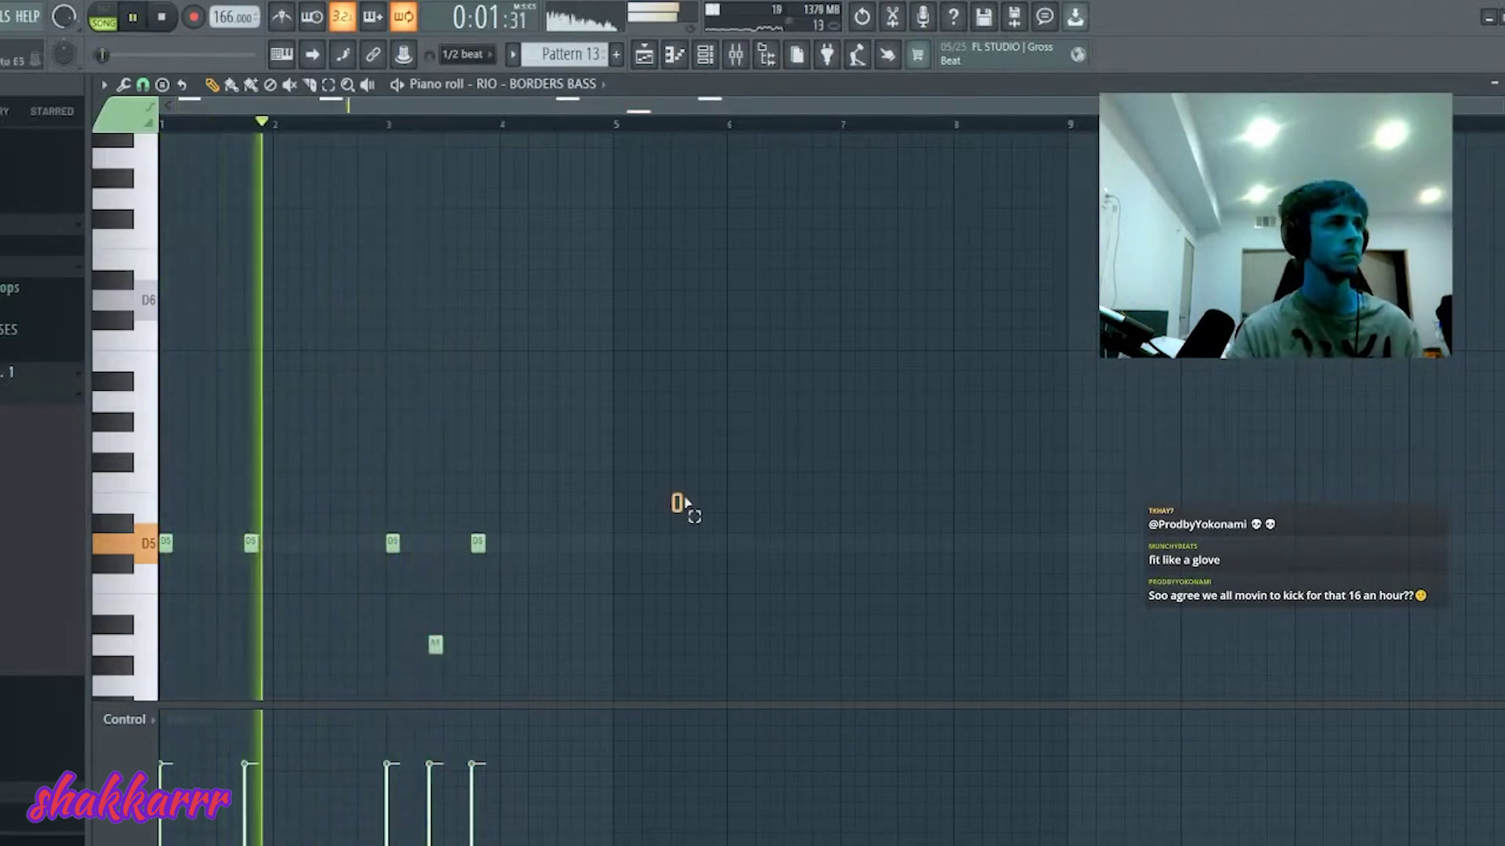
- Copy the five-note bass phrase to bar 5 and transpose the copy up five semitones, putting its main notes on G5
left_click(436, 645)
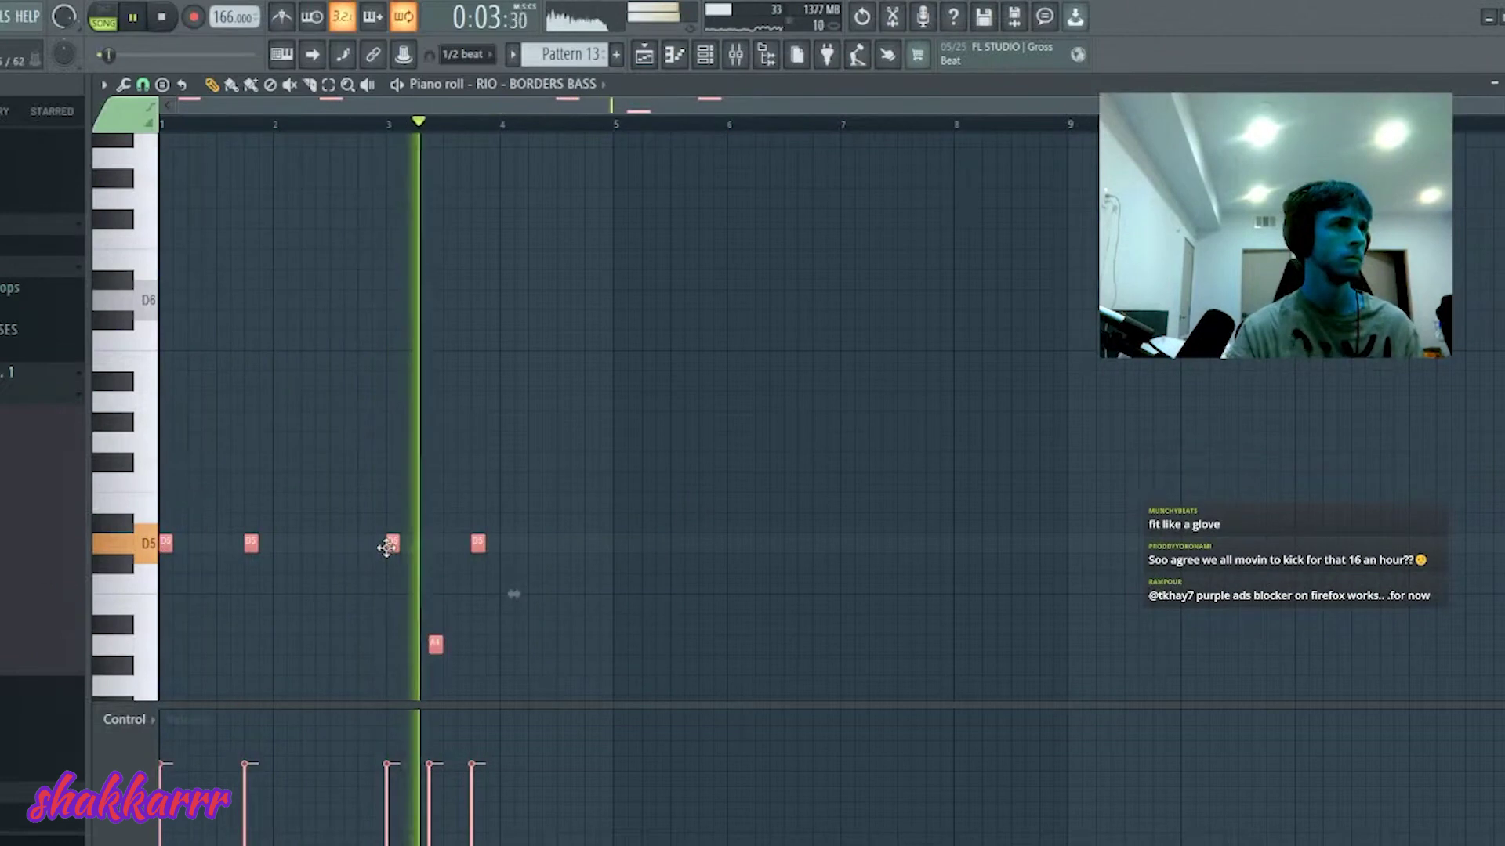
left_click_drag(386, 547, 850, 571, "shift")
key("shift+Up")
key("shift+Up")
key("shift+Up")
key("shift+Up")
key("shift+Up")
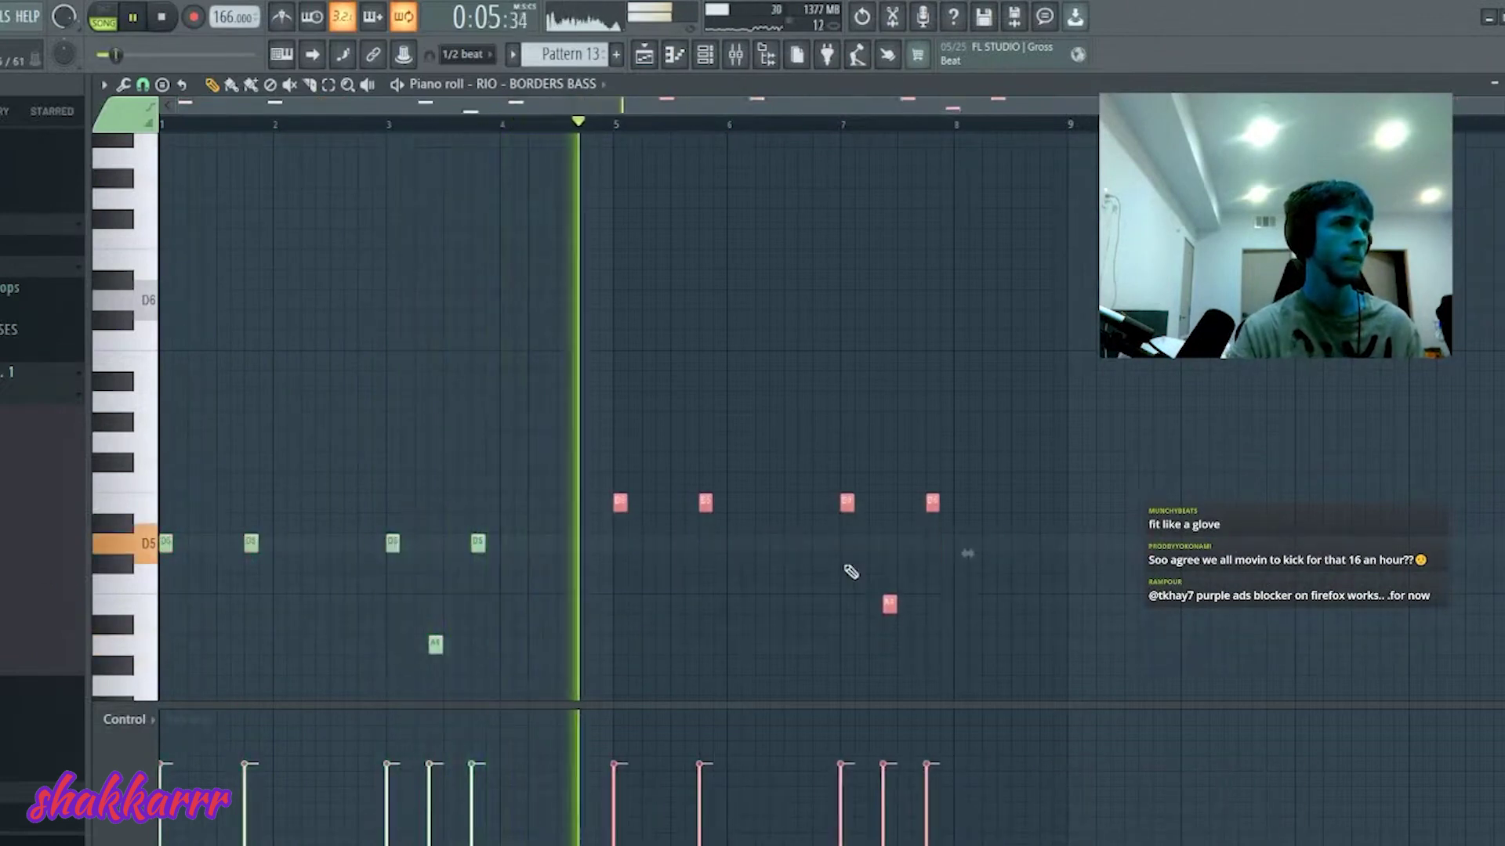
left_click(752, 476)
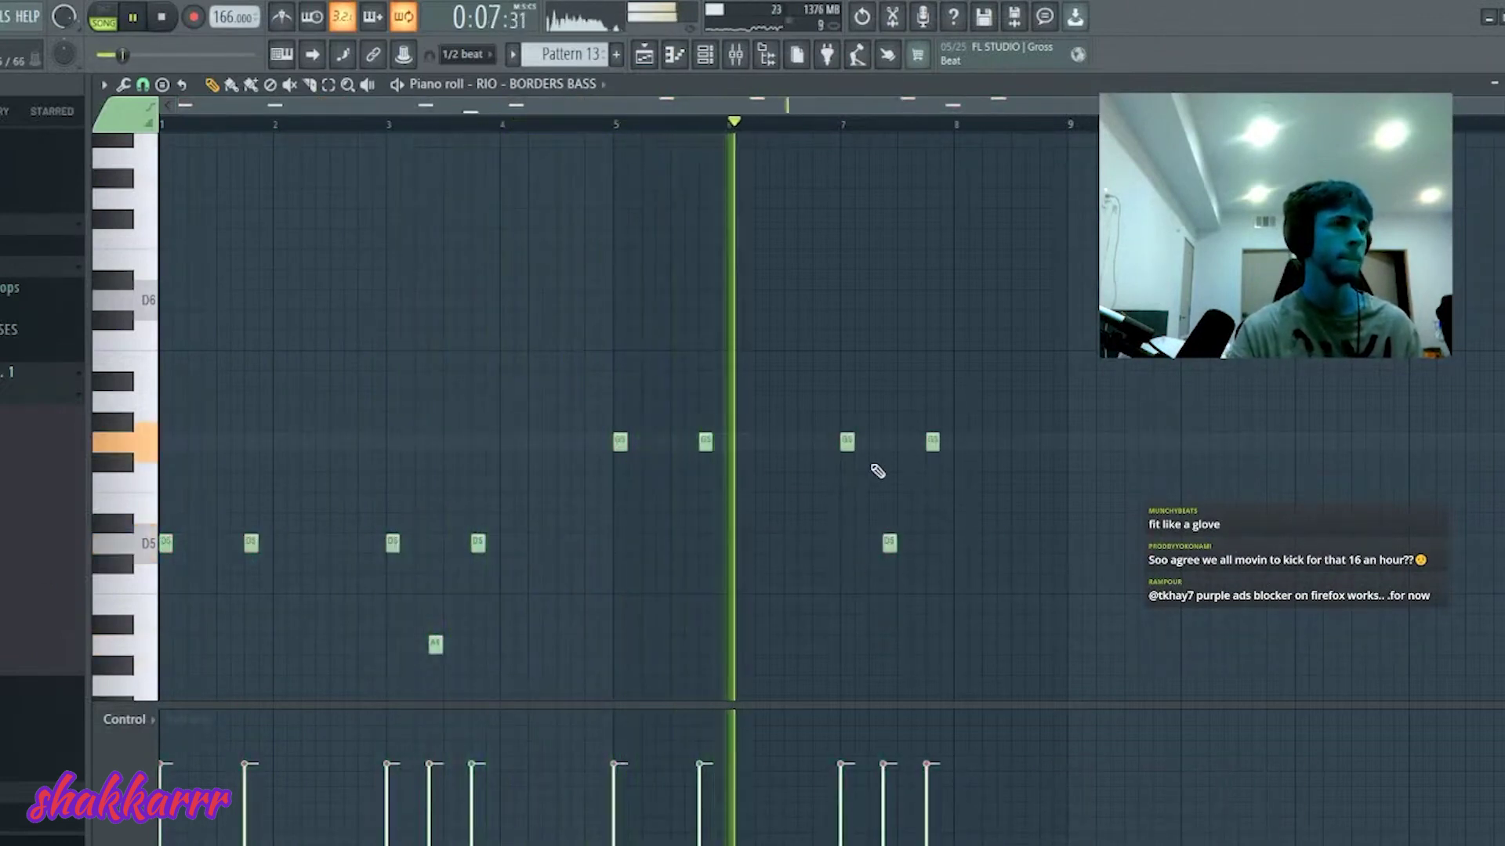
- Add two closing notes in bar 8, lowering the whole bass line one octave and the final note one octave further
left_click(989, 587)
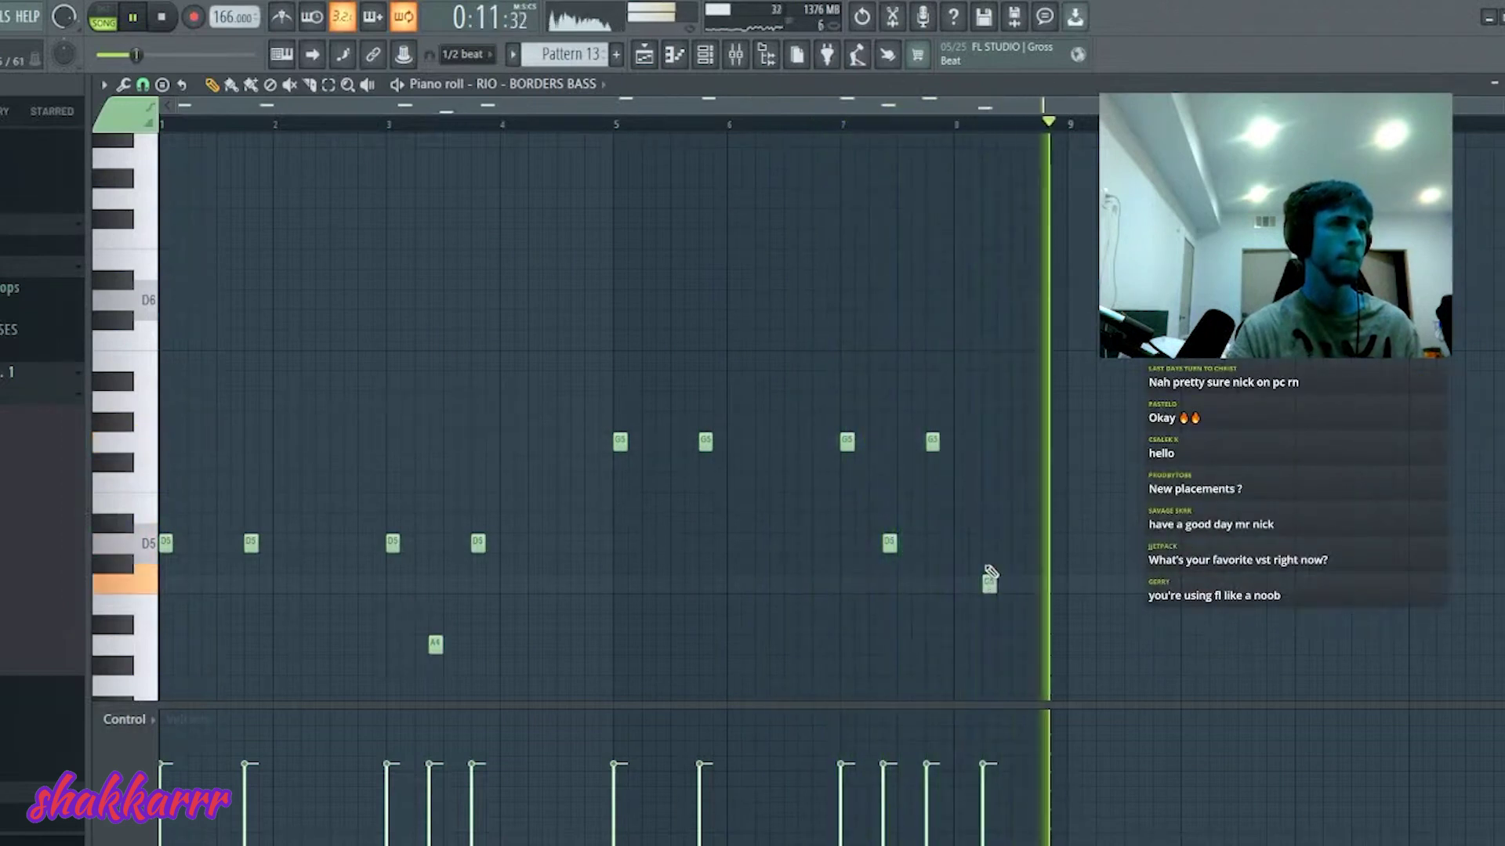
key("ctrl+Down")
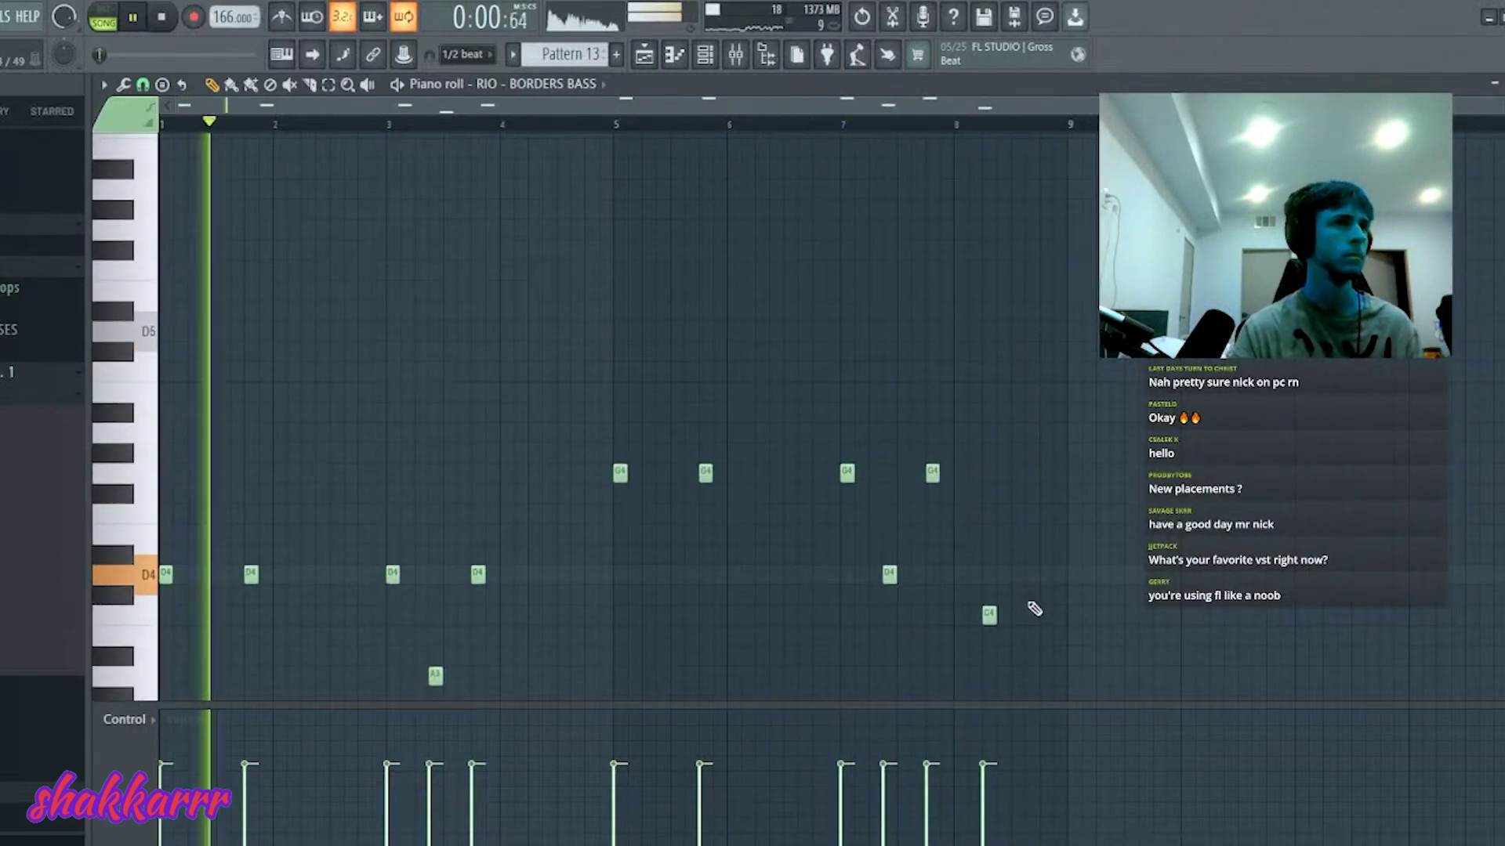
left_click(1059, 635)
key("ctrl+Down")
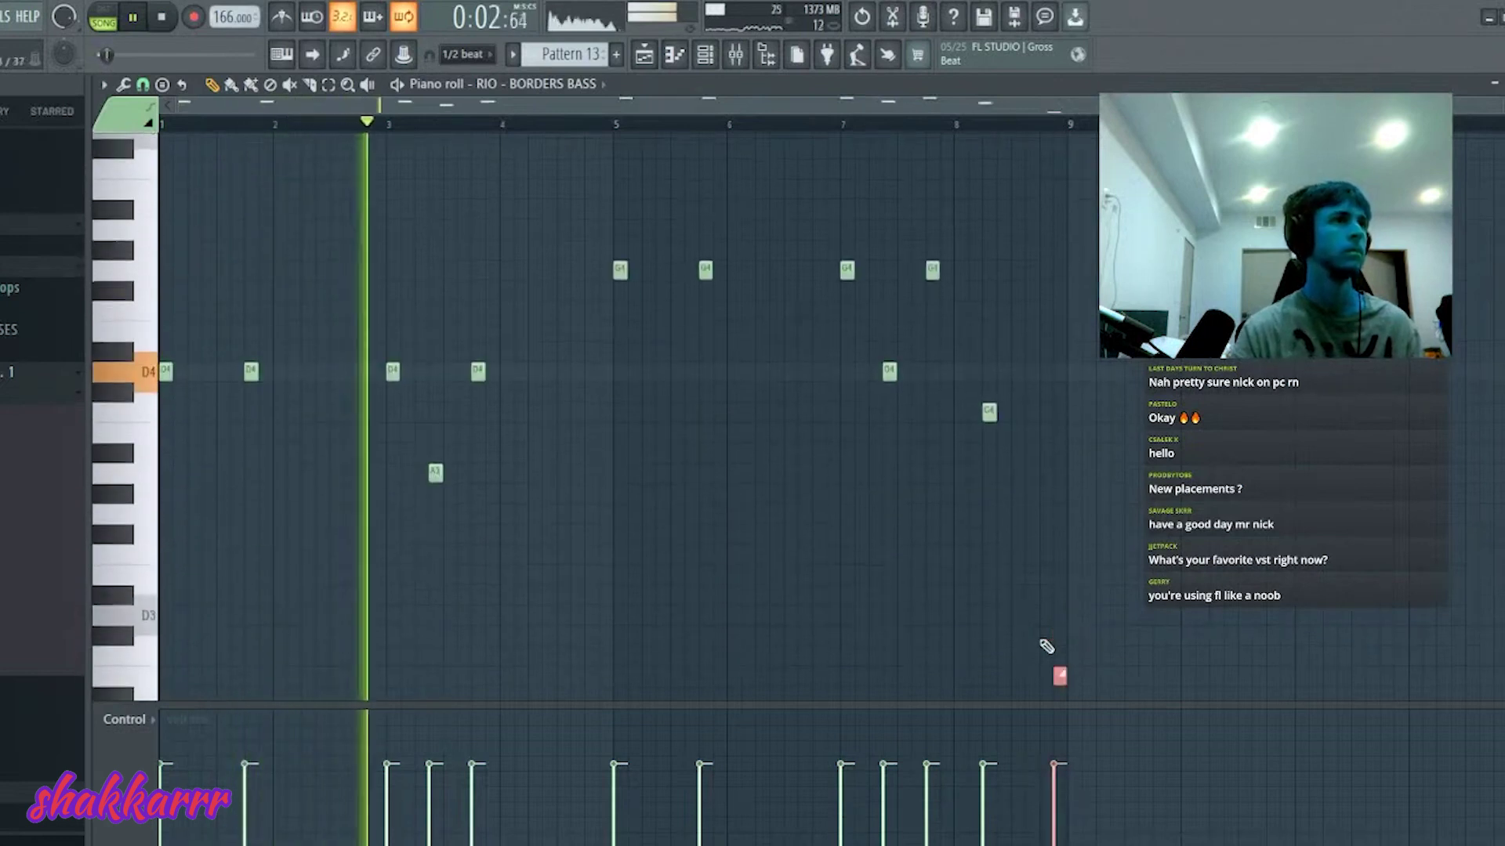
- Raise the first two bass notes of bar 3 one octave to D5 and A4, keeping the third on D4
left_click_drag(235, 353, 797, 699)
key("ctrl+Up")
left_click_drag(339, 157, 558, 285)
left_click(481, 155)
key("ctrl+Down")
left_click(251, 156)
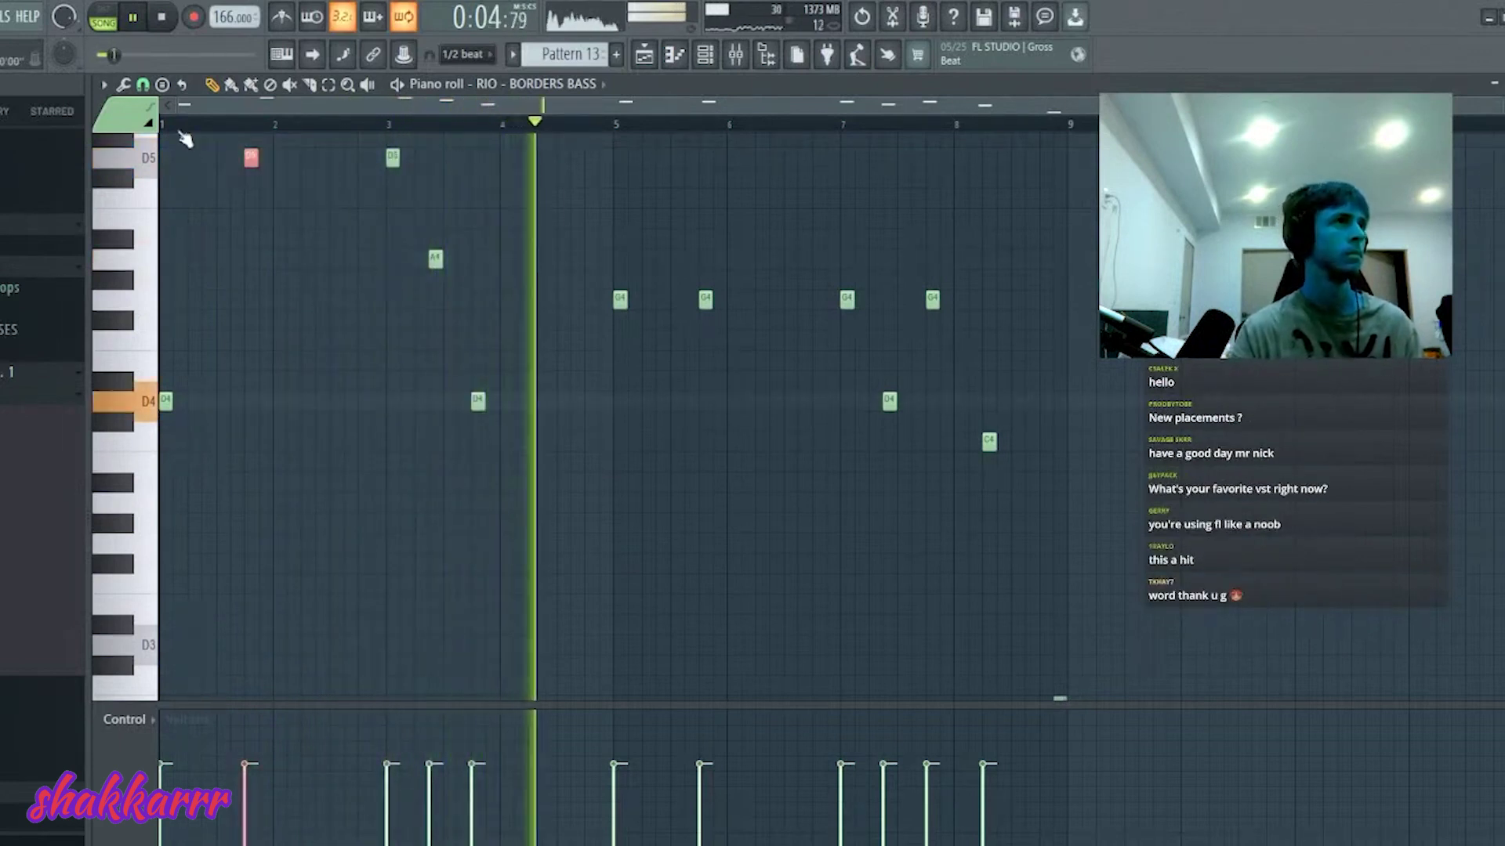
- Add D4 and F4 lead-in notes to the bass line in bar 4 and return to the playlist
left_click(535, 403)
left_click(577, 339)
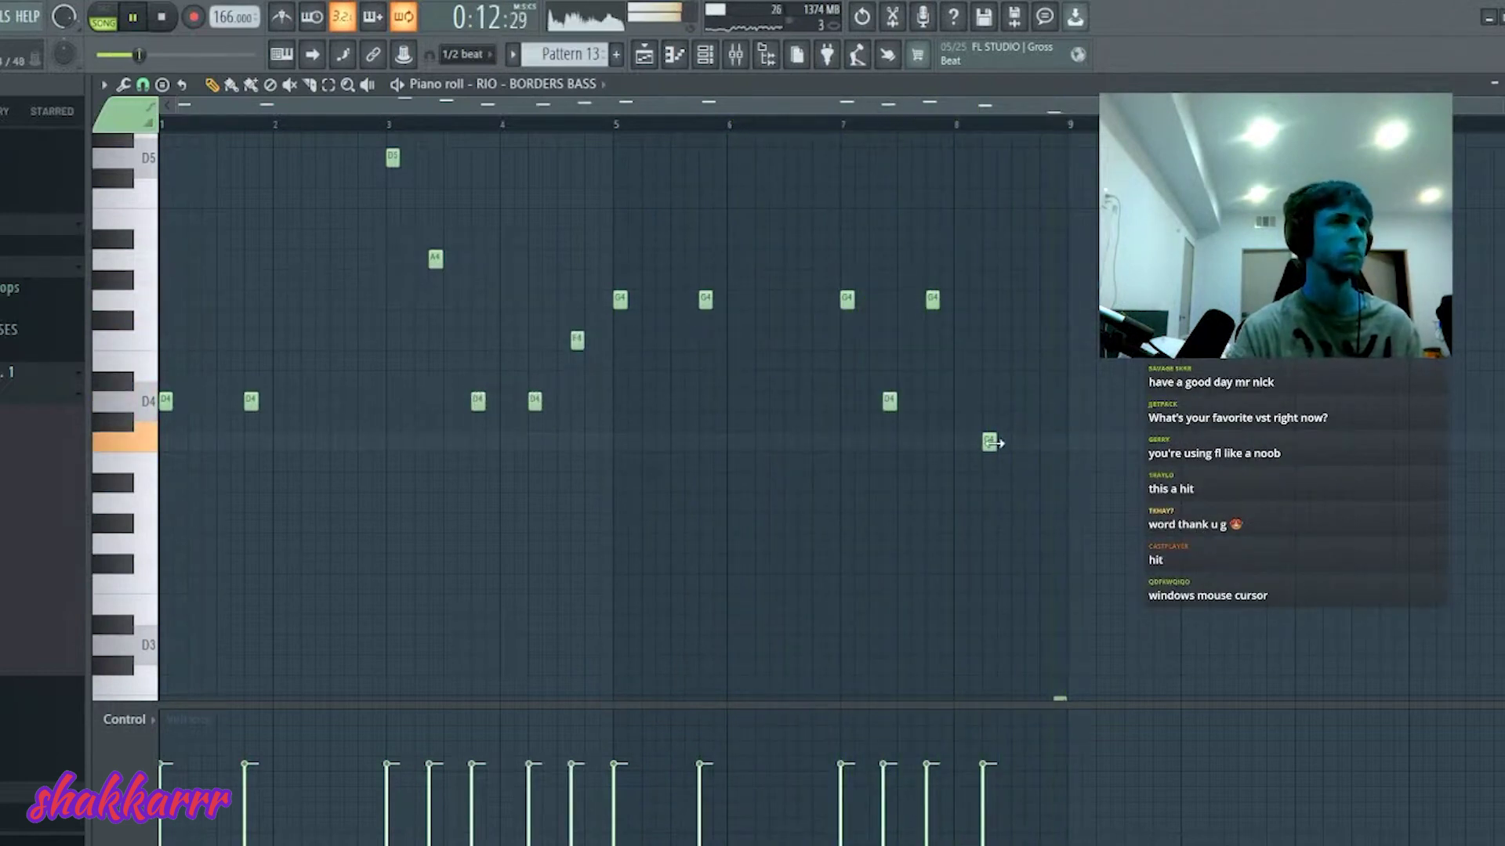
key("F7")
key("F5")
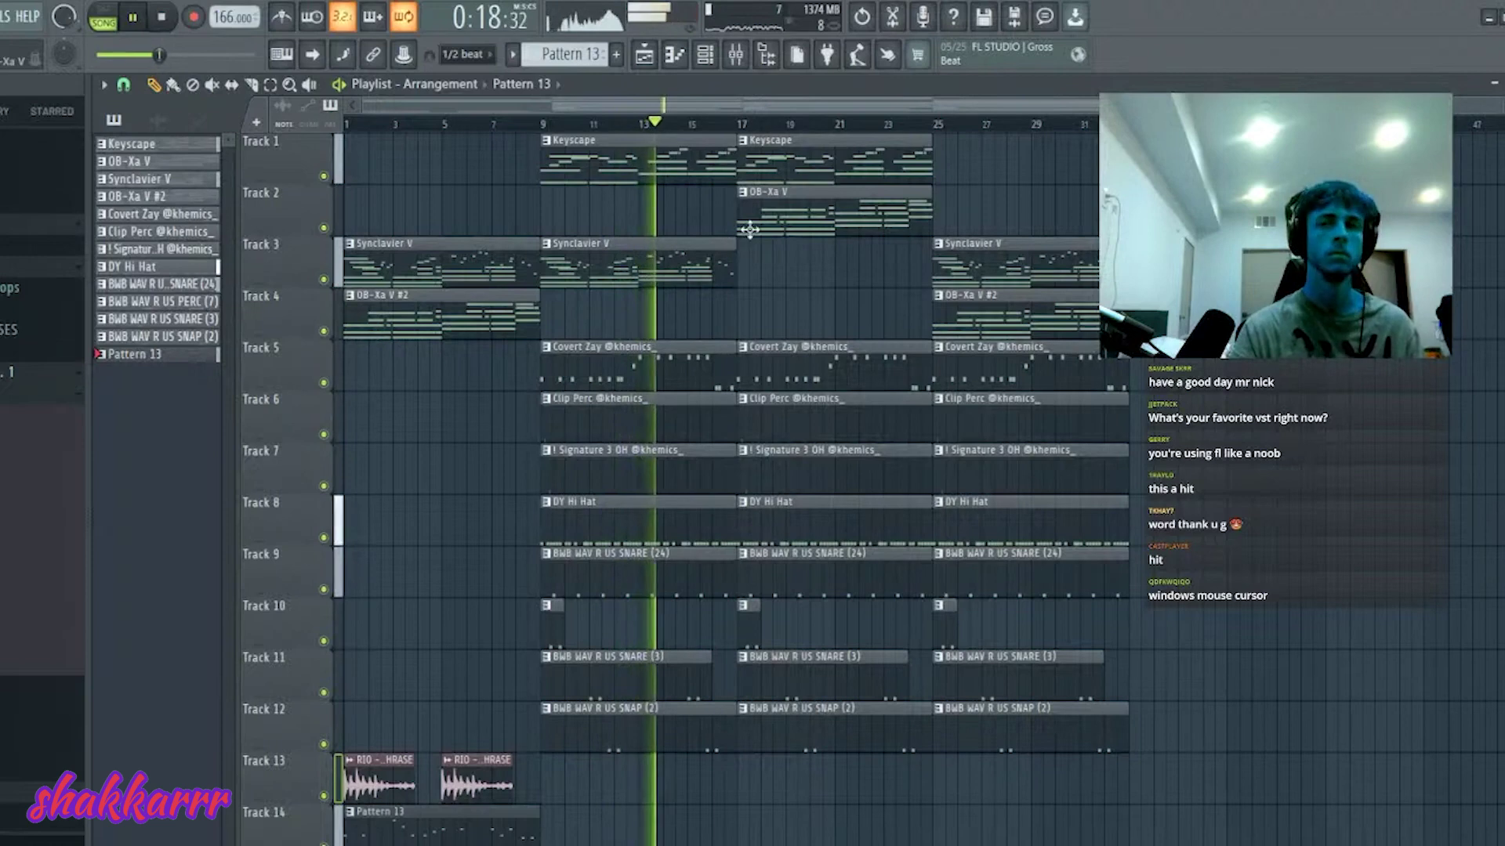
- In the Synclavier V pattern, replace the high melody notes of bar 5 with a copy of the opening C6, A5 and F5 notes
double_click(672, 262)
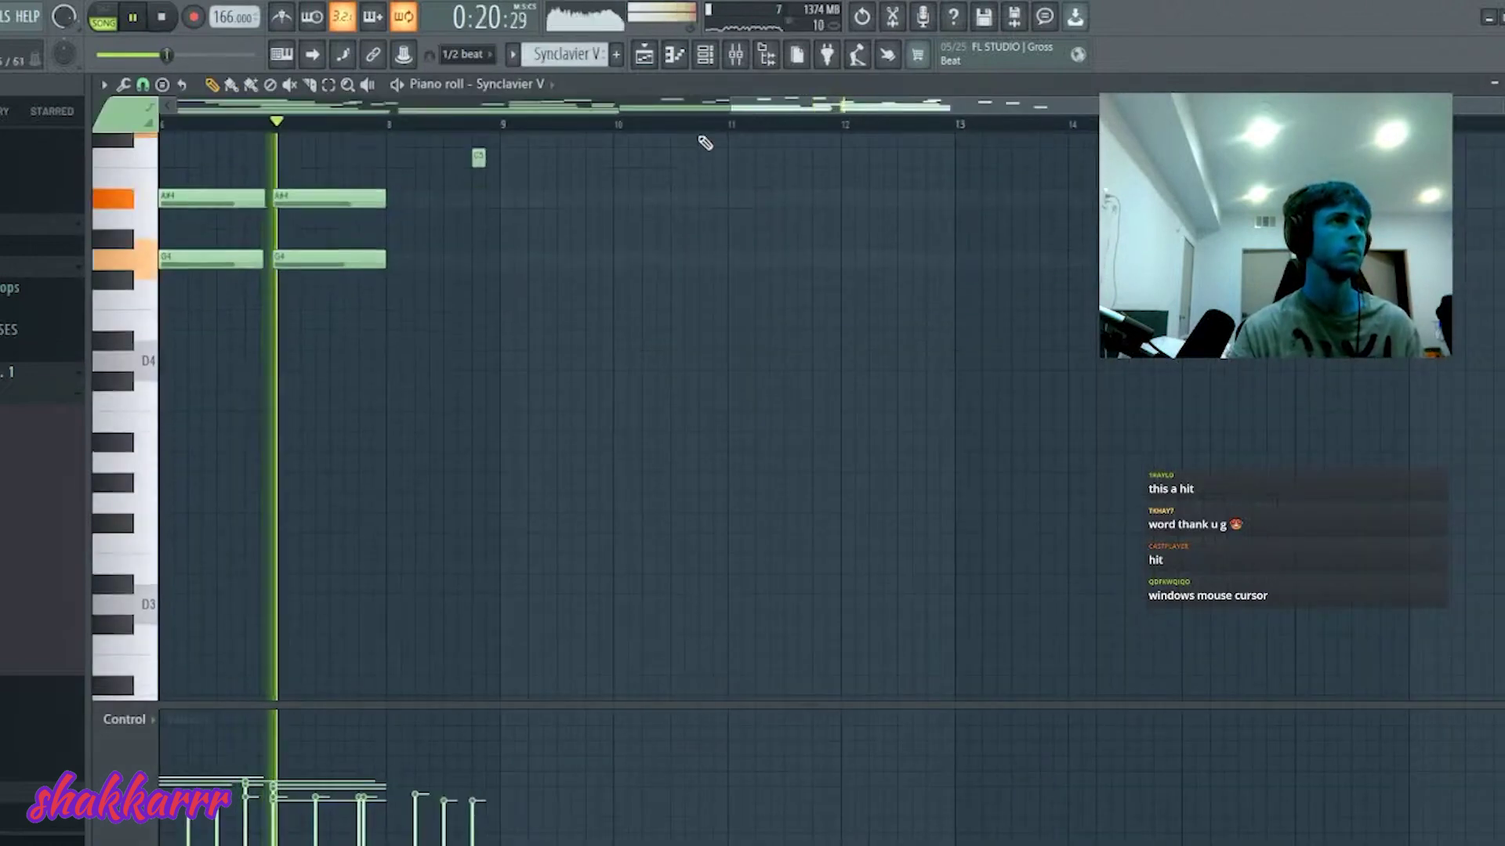
key("space")
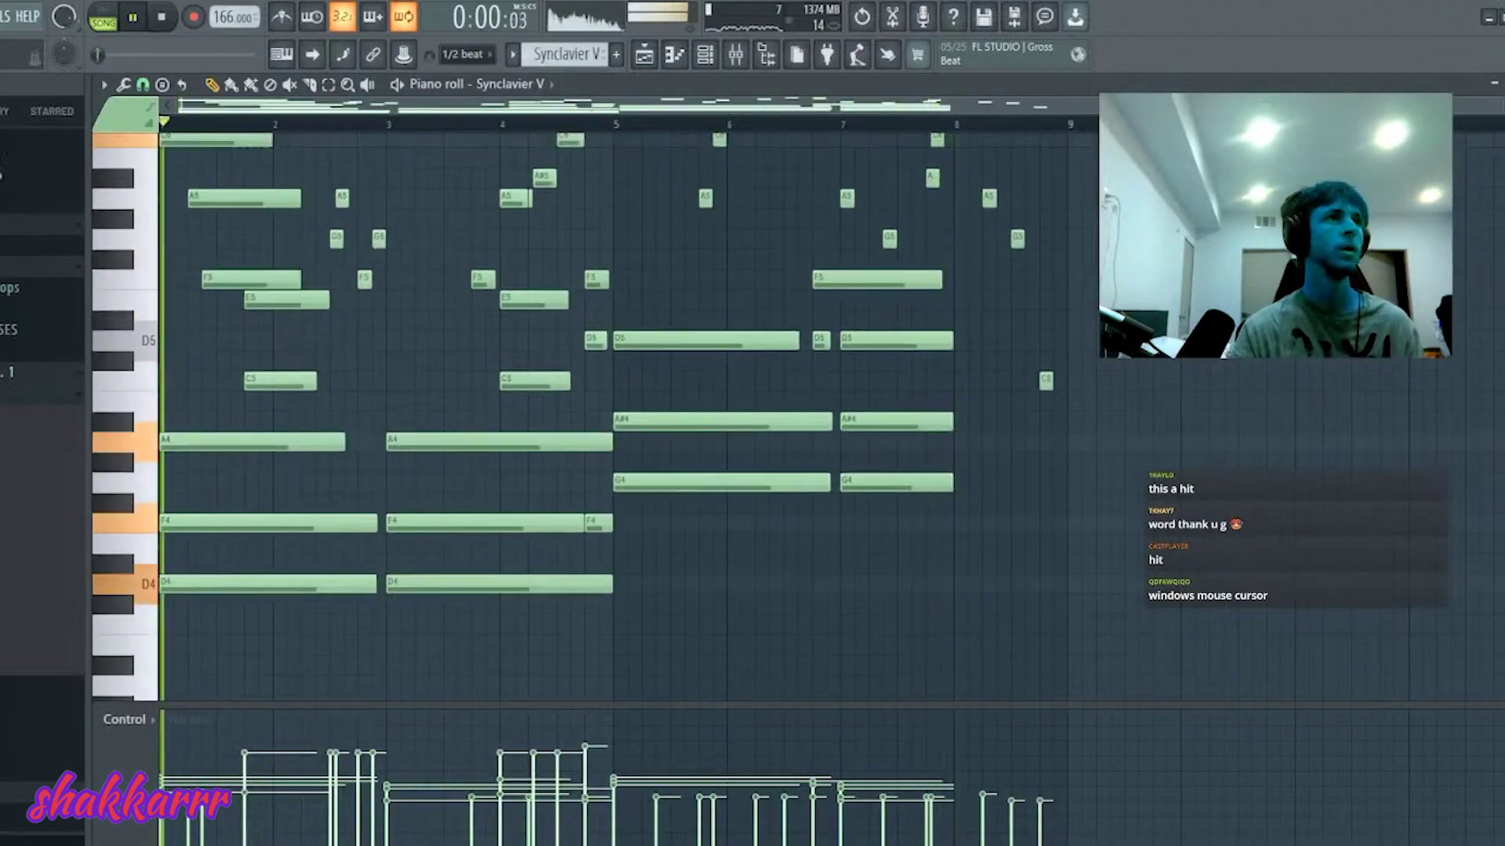
key("space")
scroll(645, 282, "up", 3)
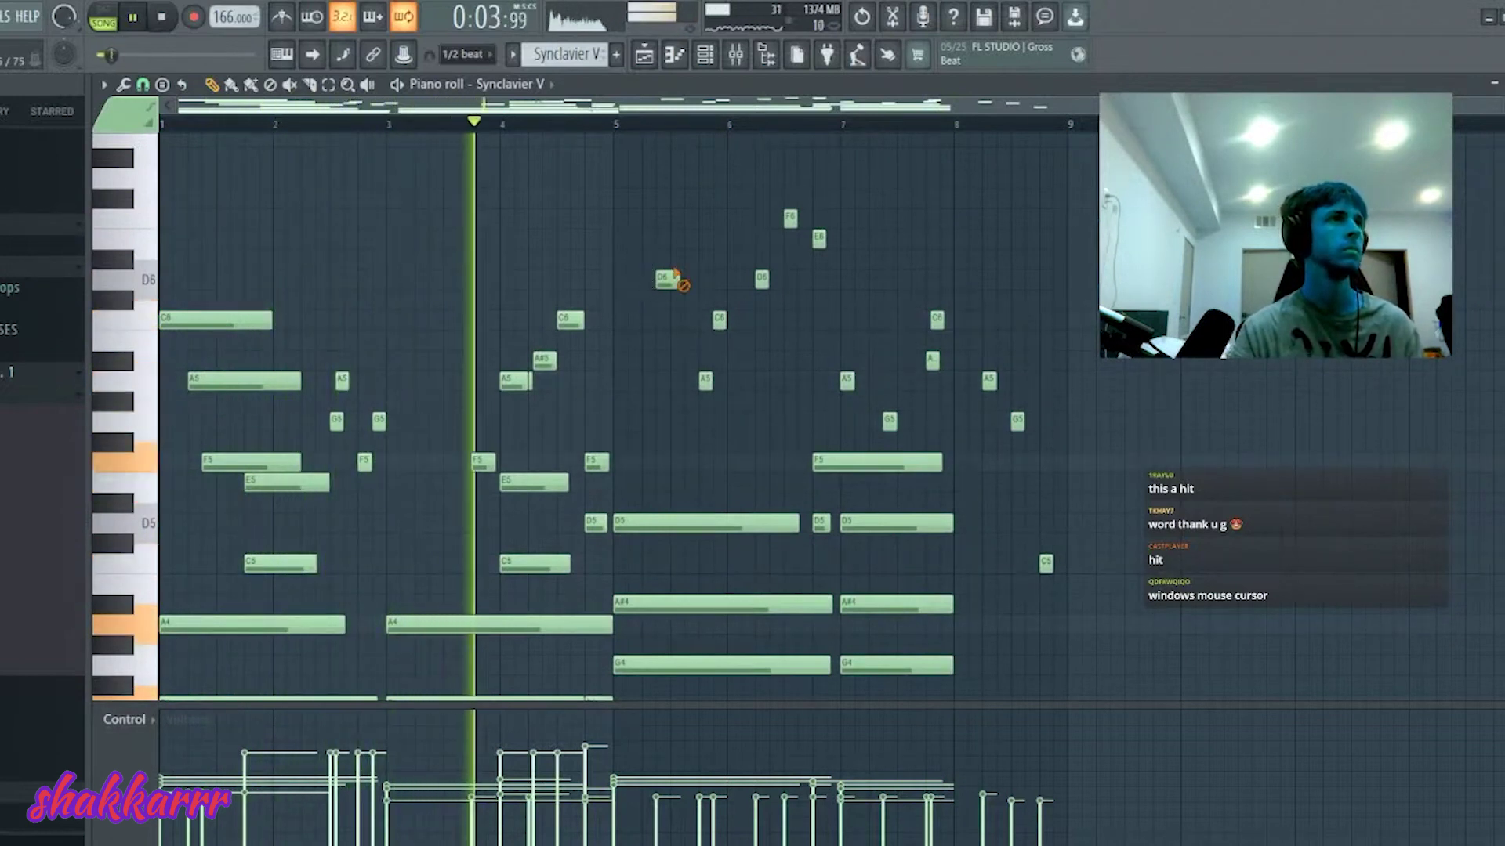
right_click(666, 279)
left_click_drag(463, 470, 668, 330)
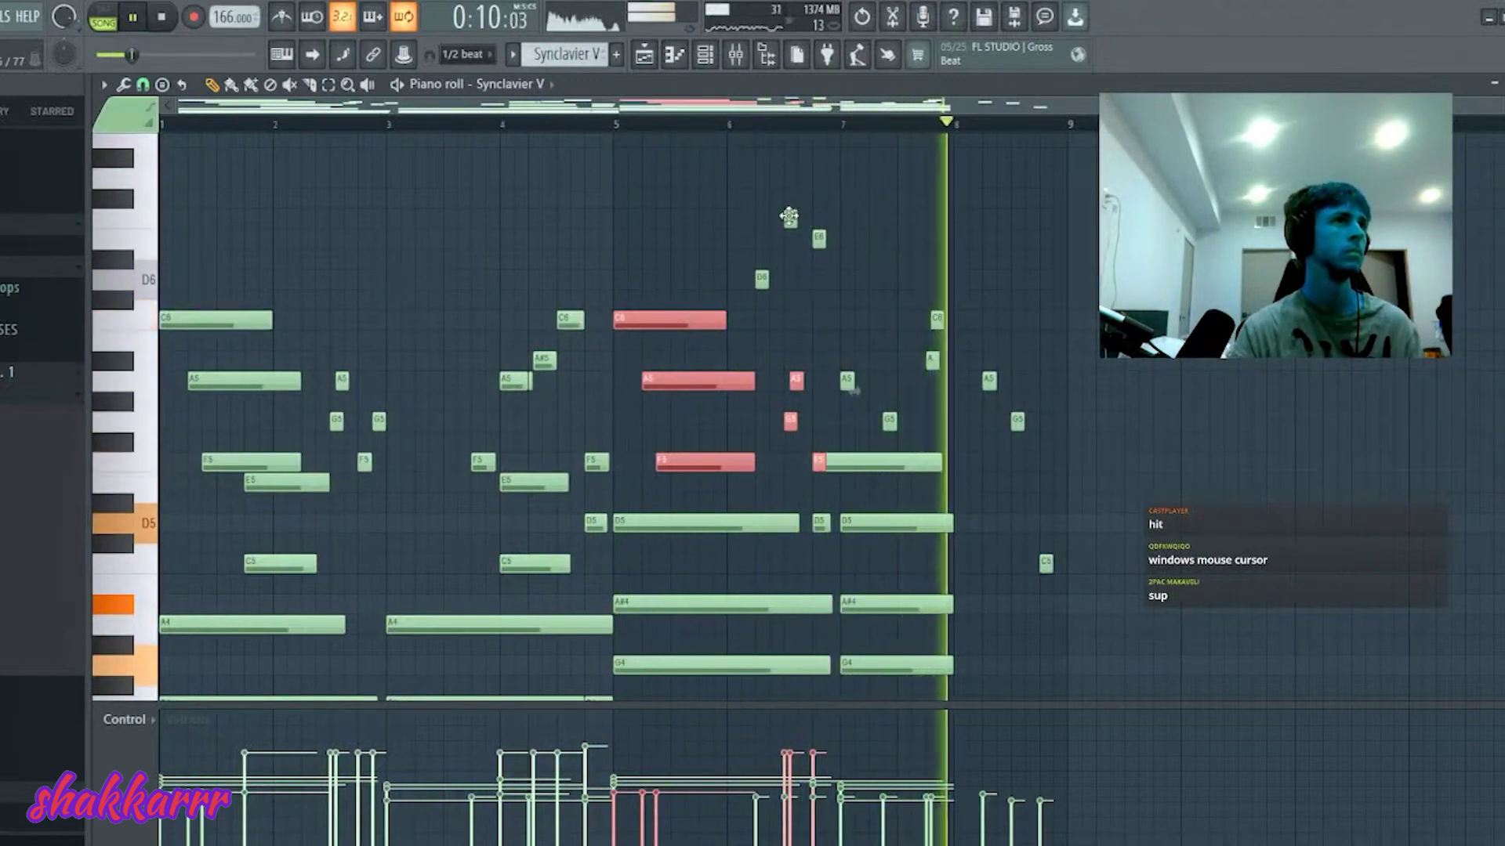
left_click(796, 439)
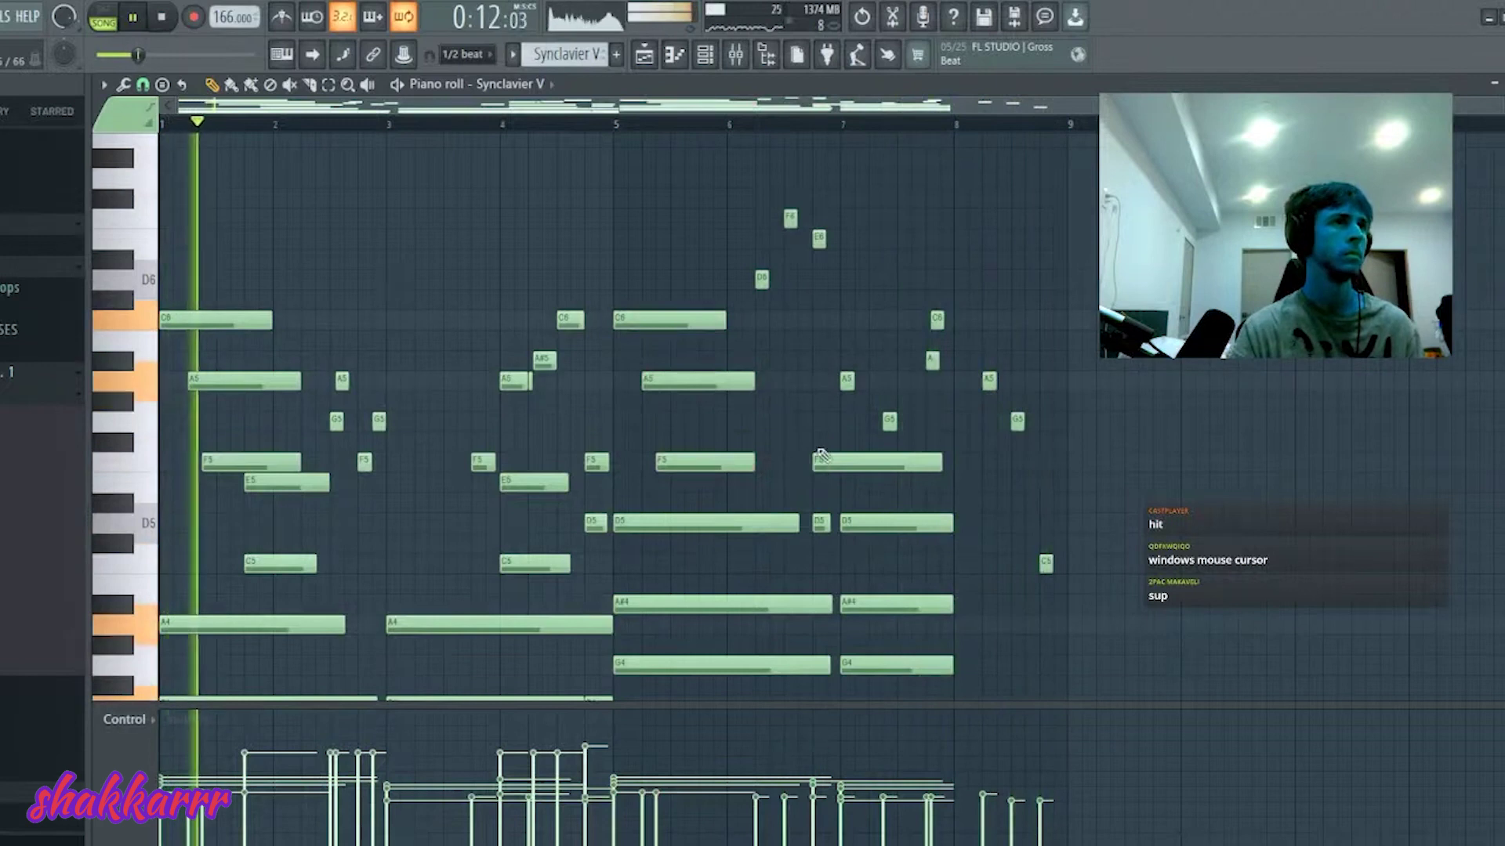
- Reshape the high Synclavier V notes of bar 6 into a longer ascending D, E, F run and transpose it down one octave
left_click_drag(790, 217, 754, 335)
left_click_drag(768, 280, 784, 282)
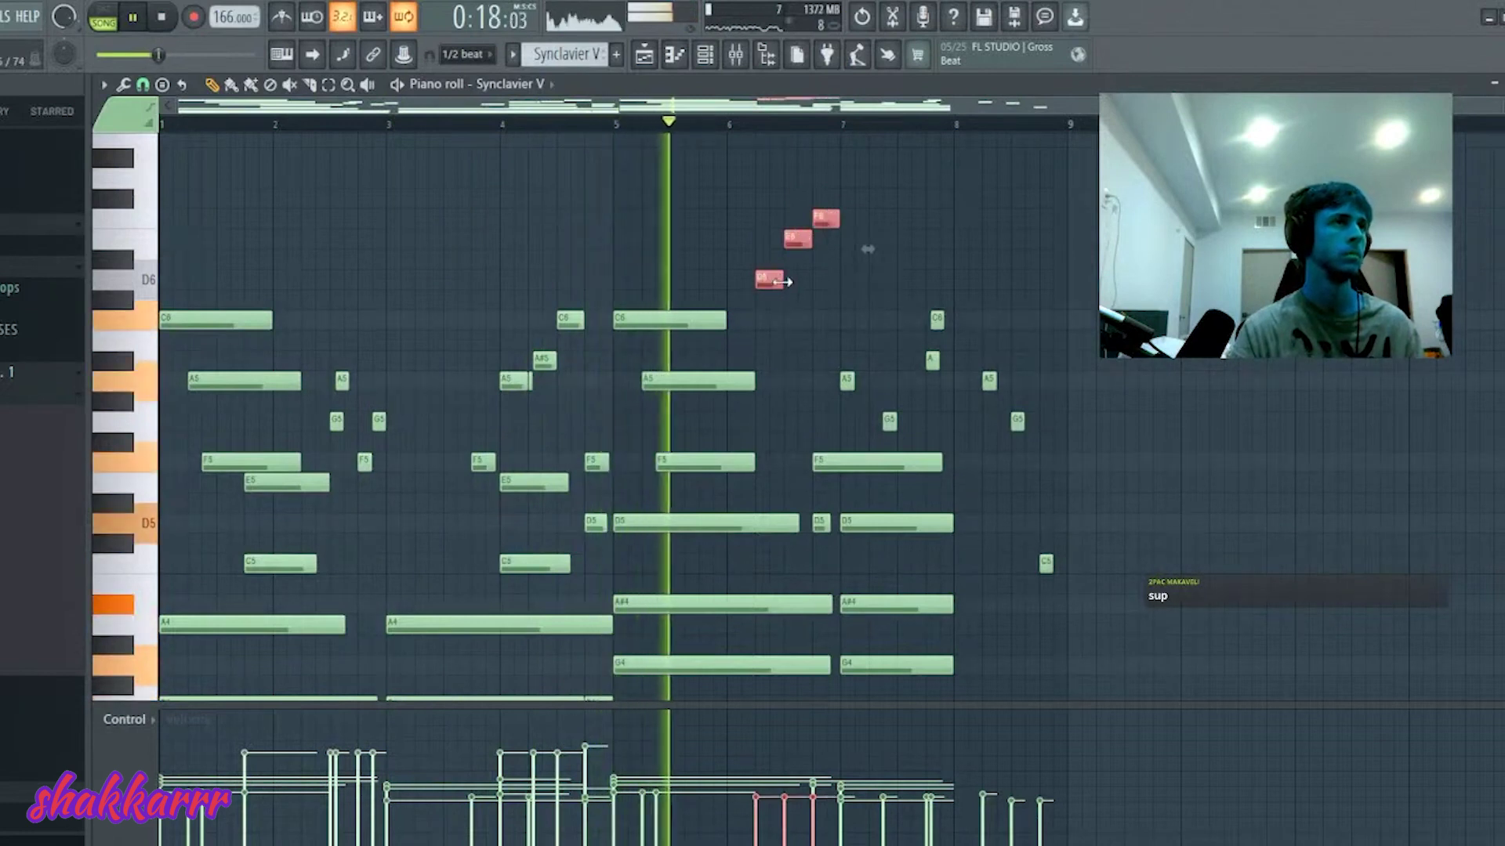
left_click(793, 290)
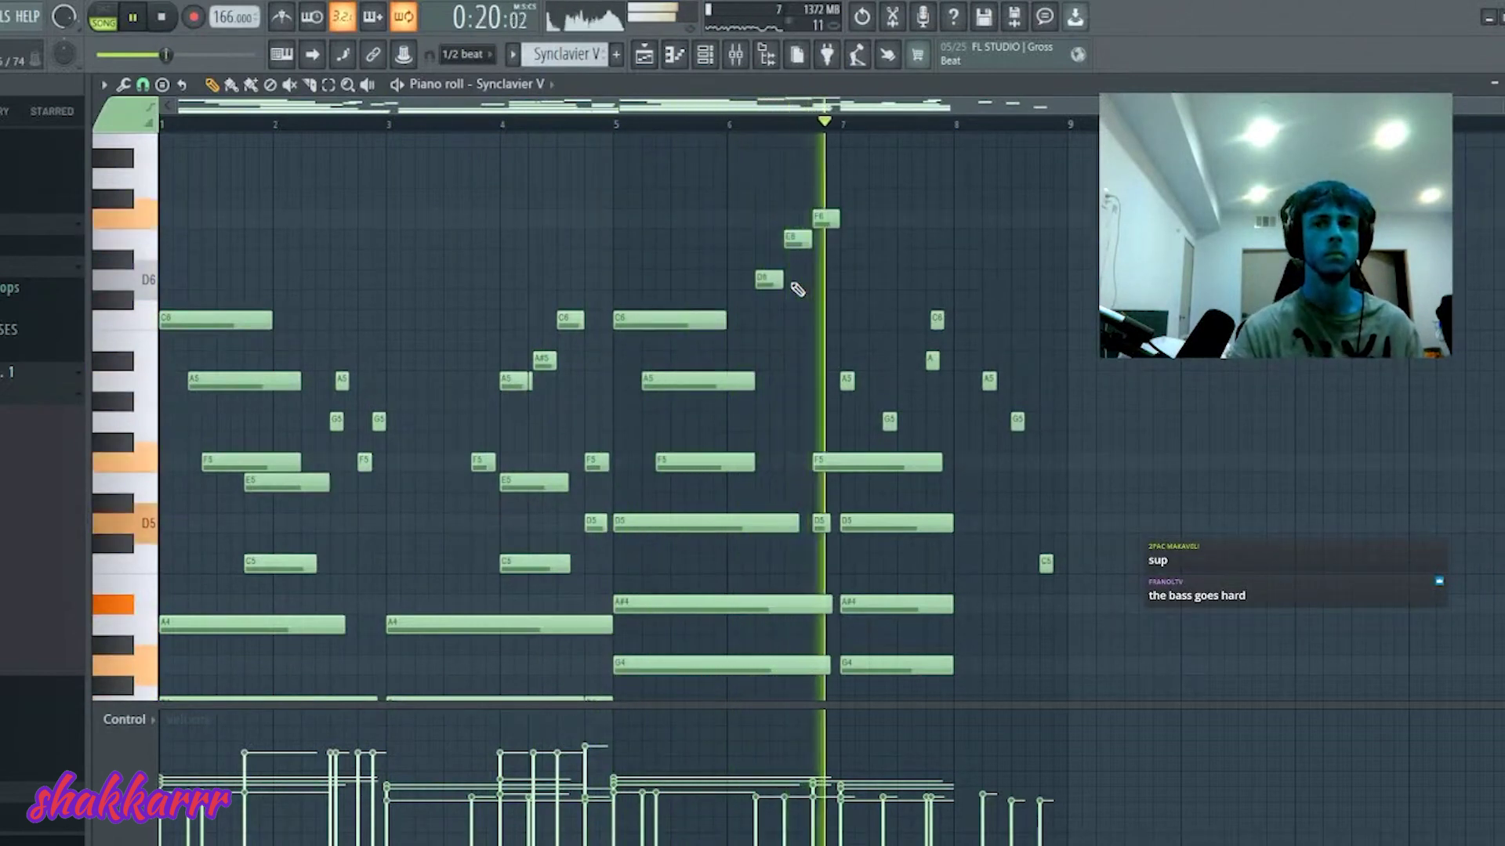
left_click_drag(750, 308, 865, 169)
key("ctrl+Down")
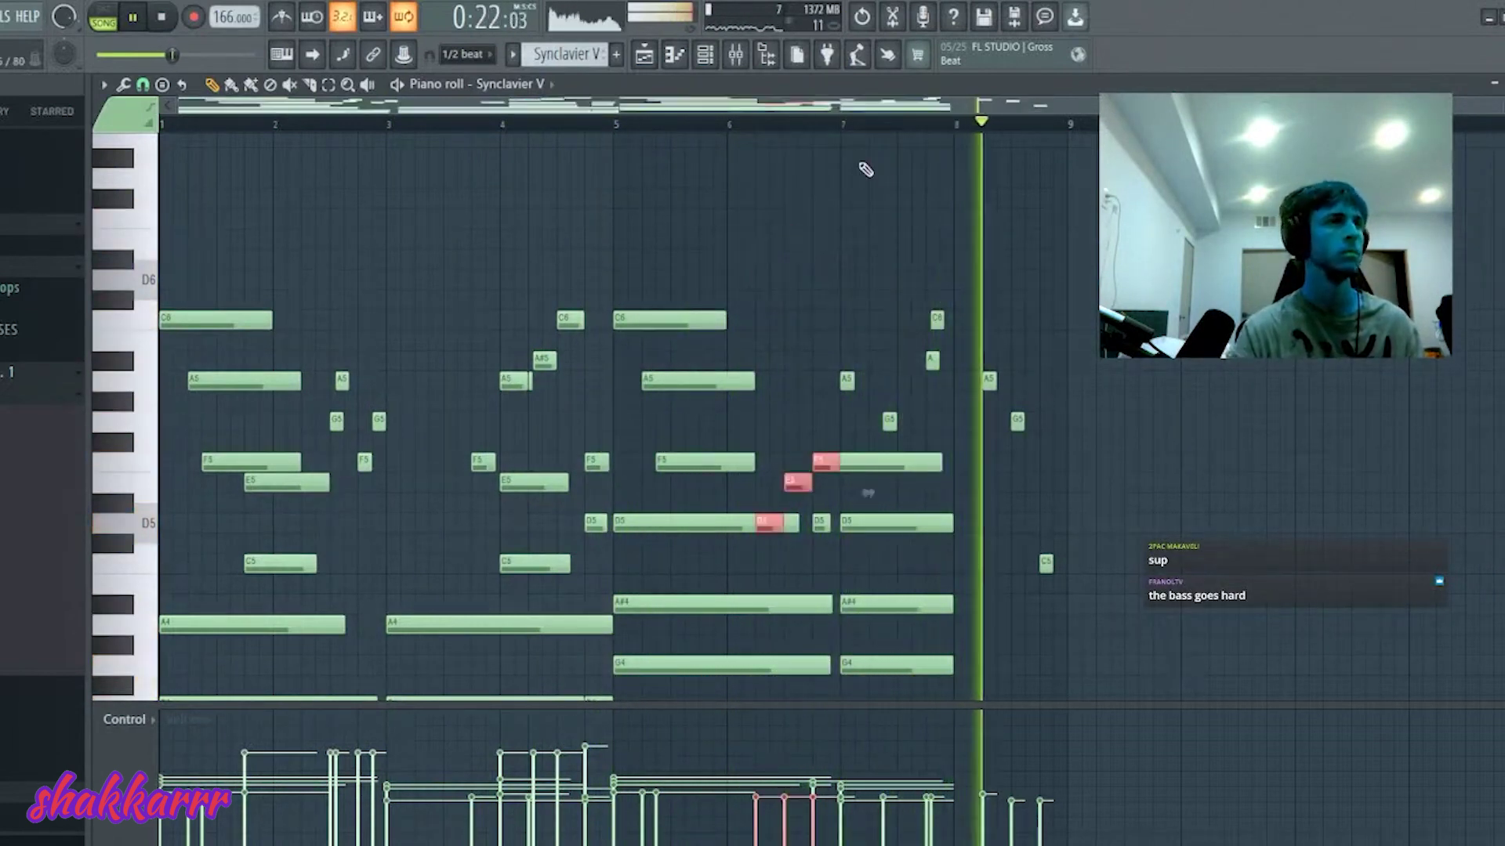
left_click(873, 379)
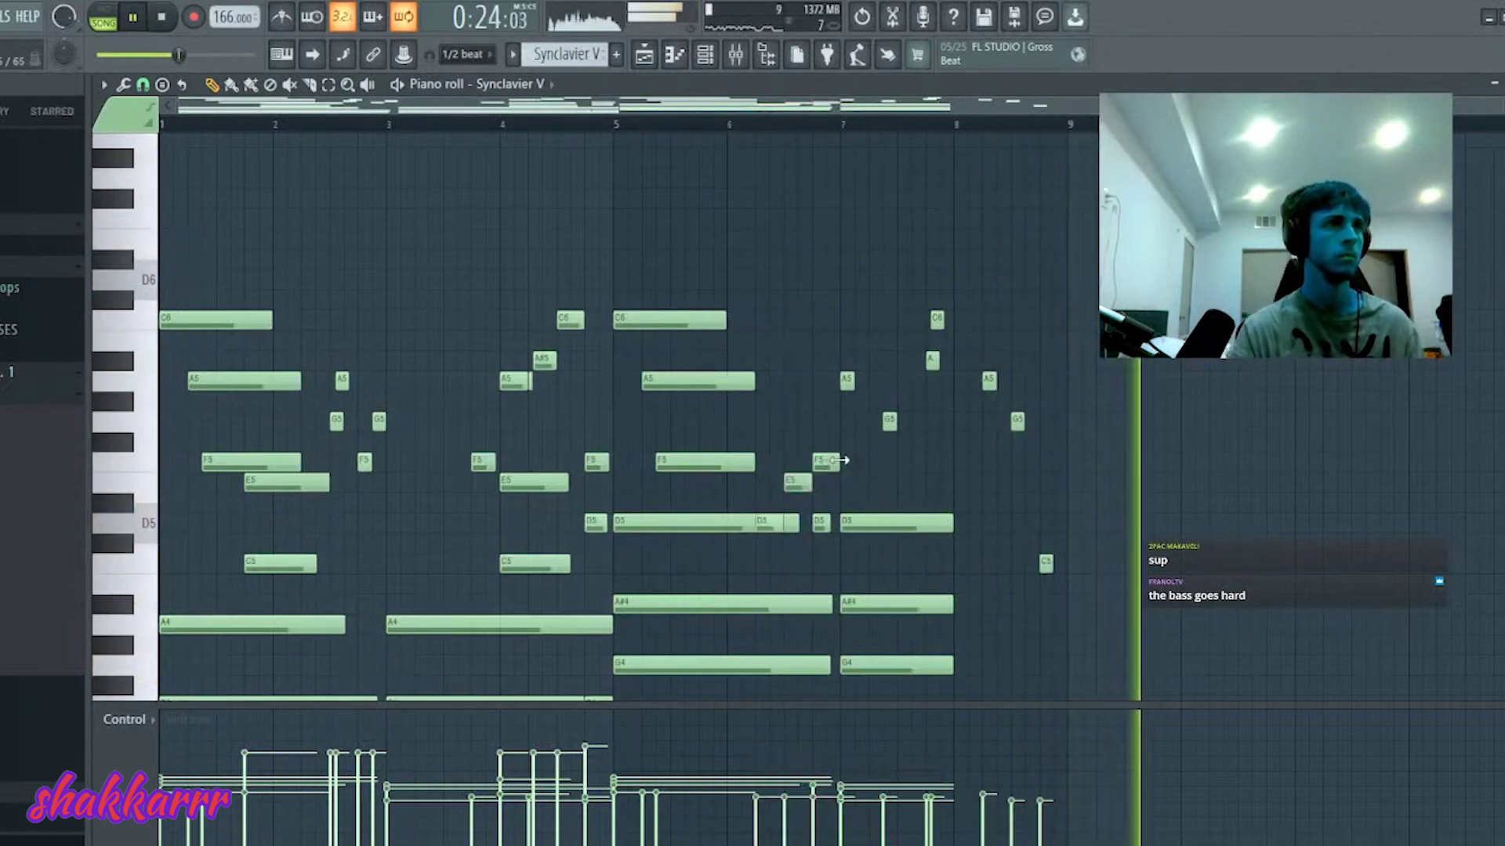
key("F5")
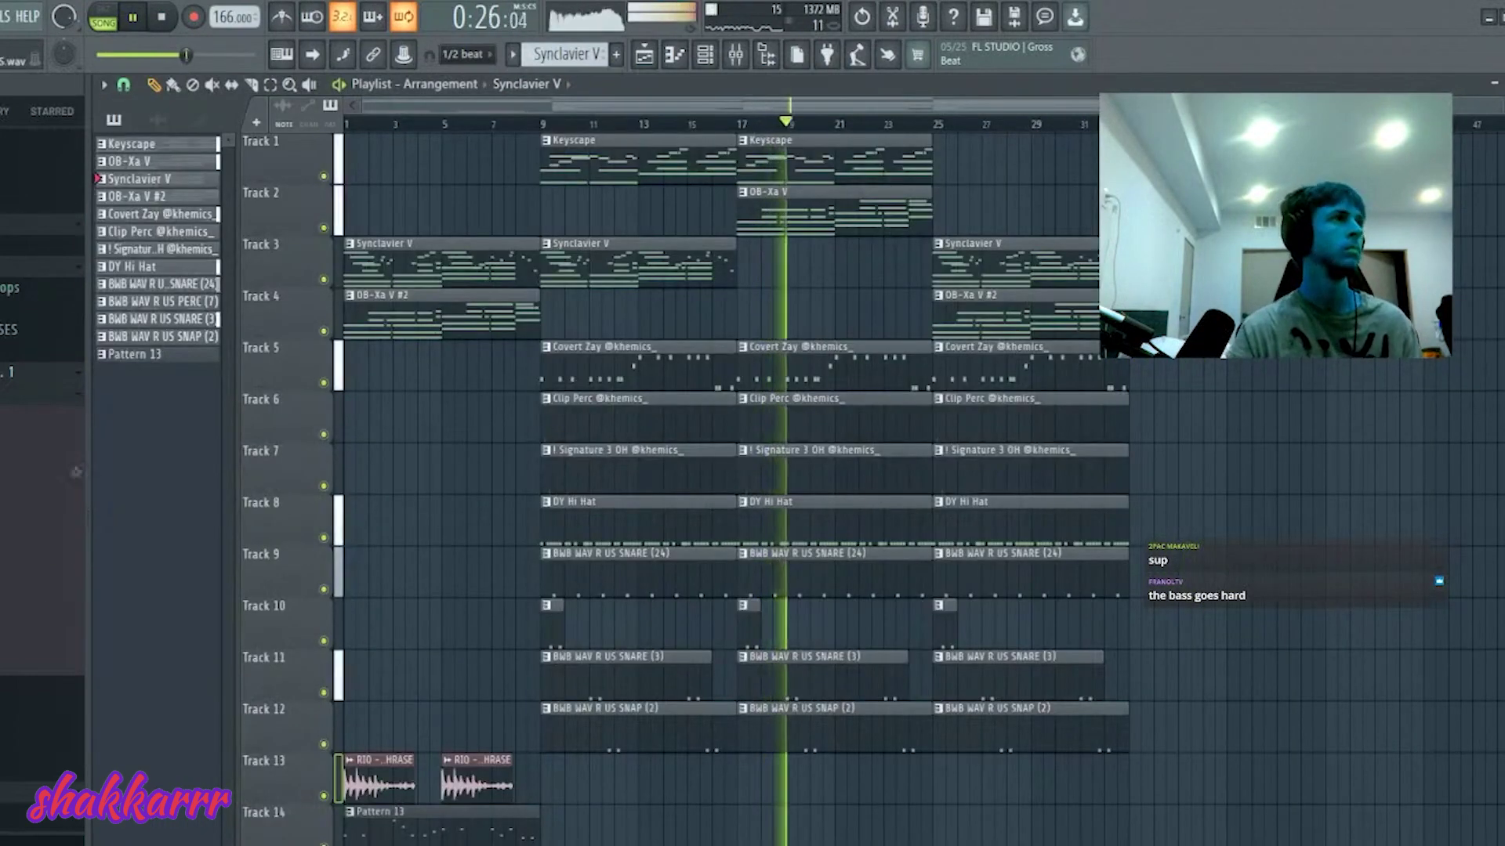
scroll(42, 549, "down", 5)
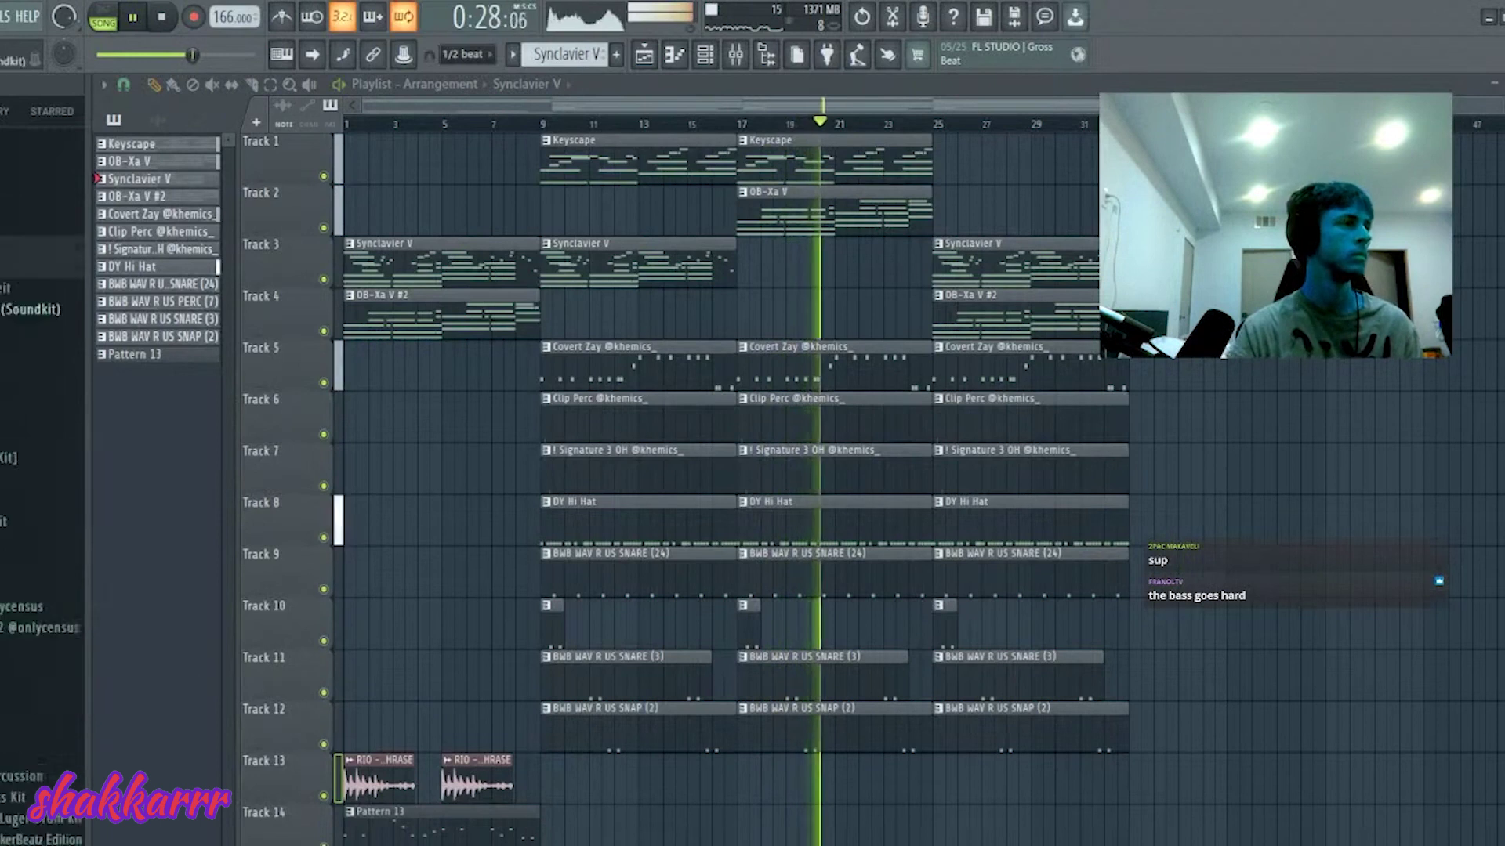
scroll(43, 471, "down", 5)
left_click(42, 649)
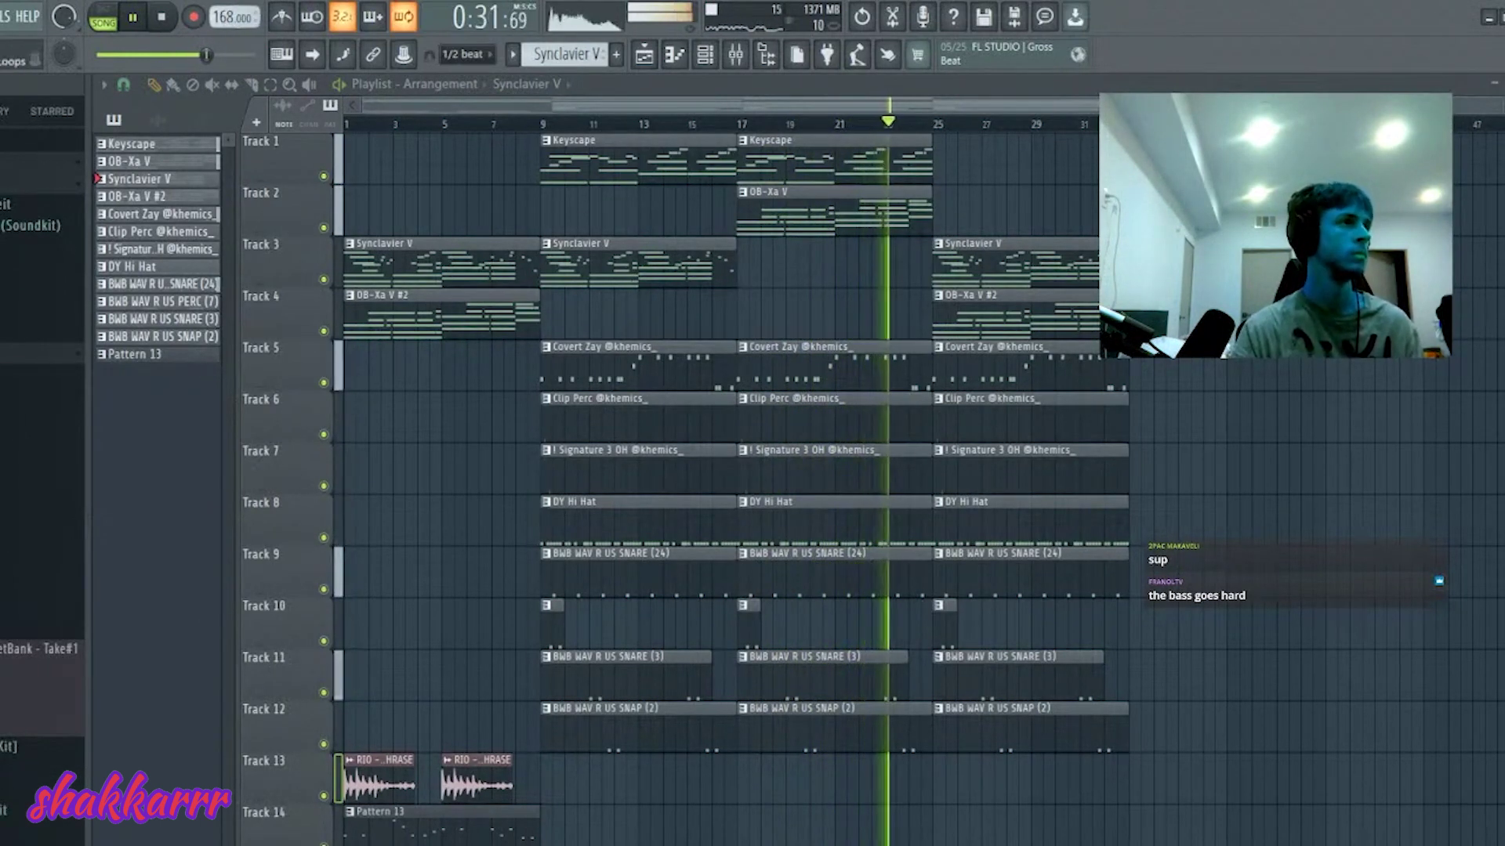
scroll(42, 470, "down", 1)
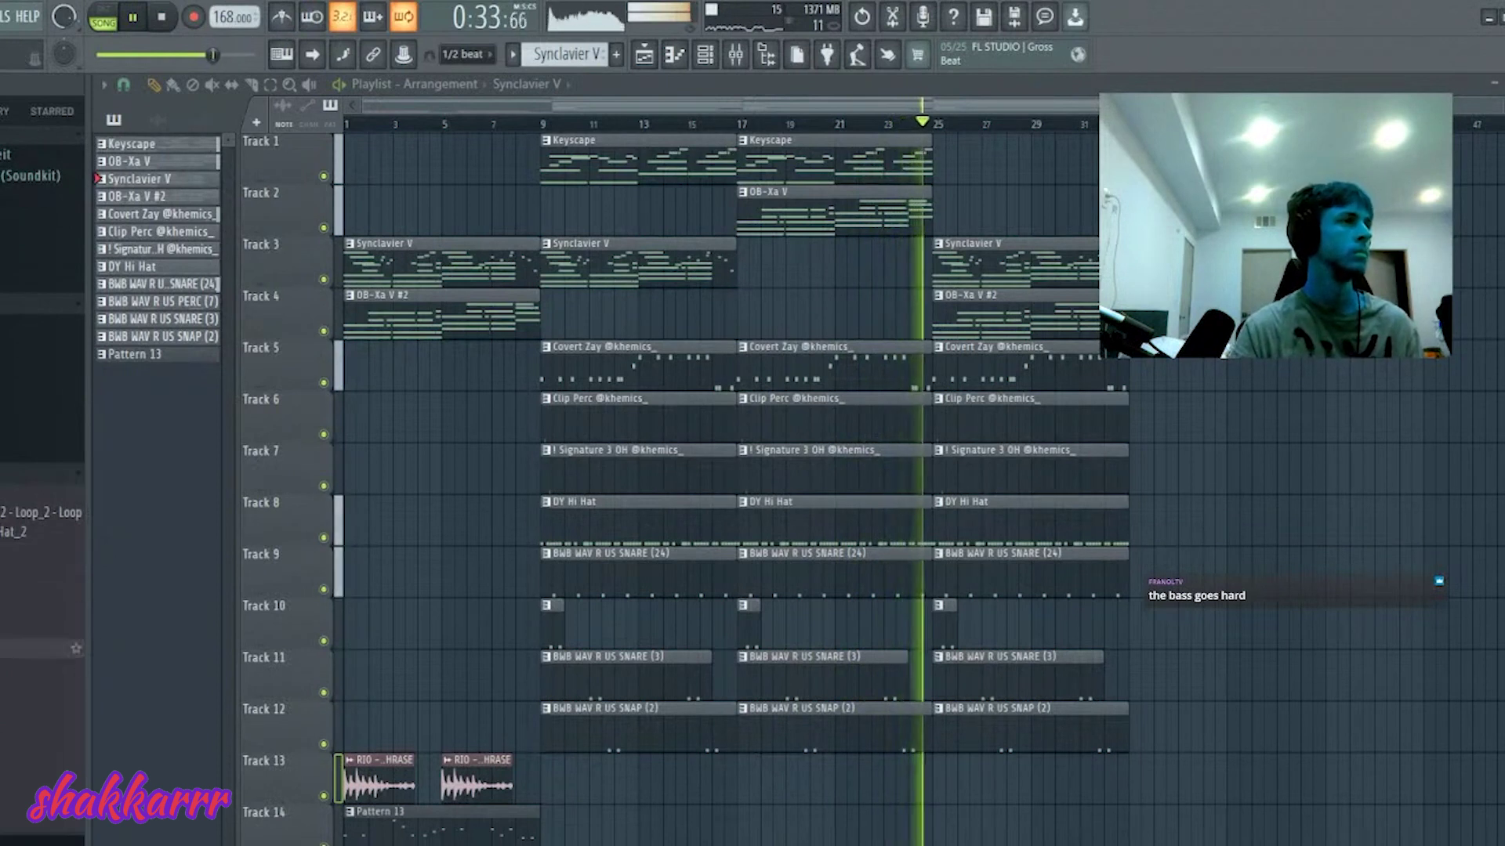
scroll(42, 627, "down", 2)
scroll(43, 470, "down", 2)
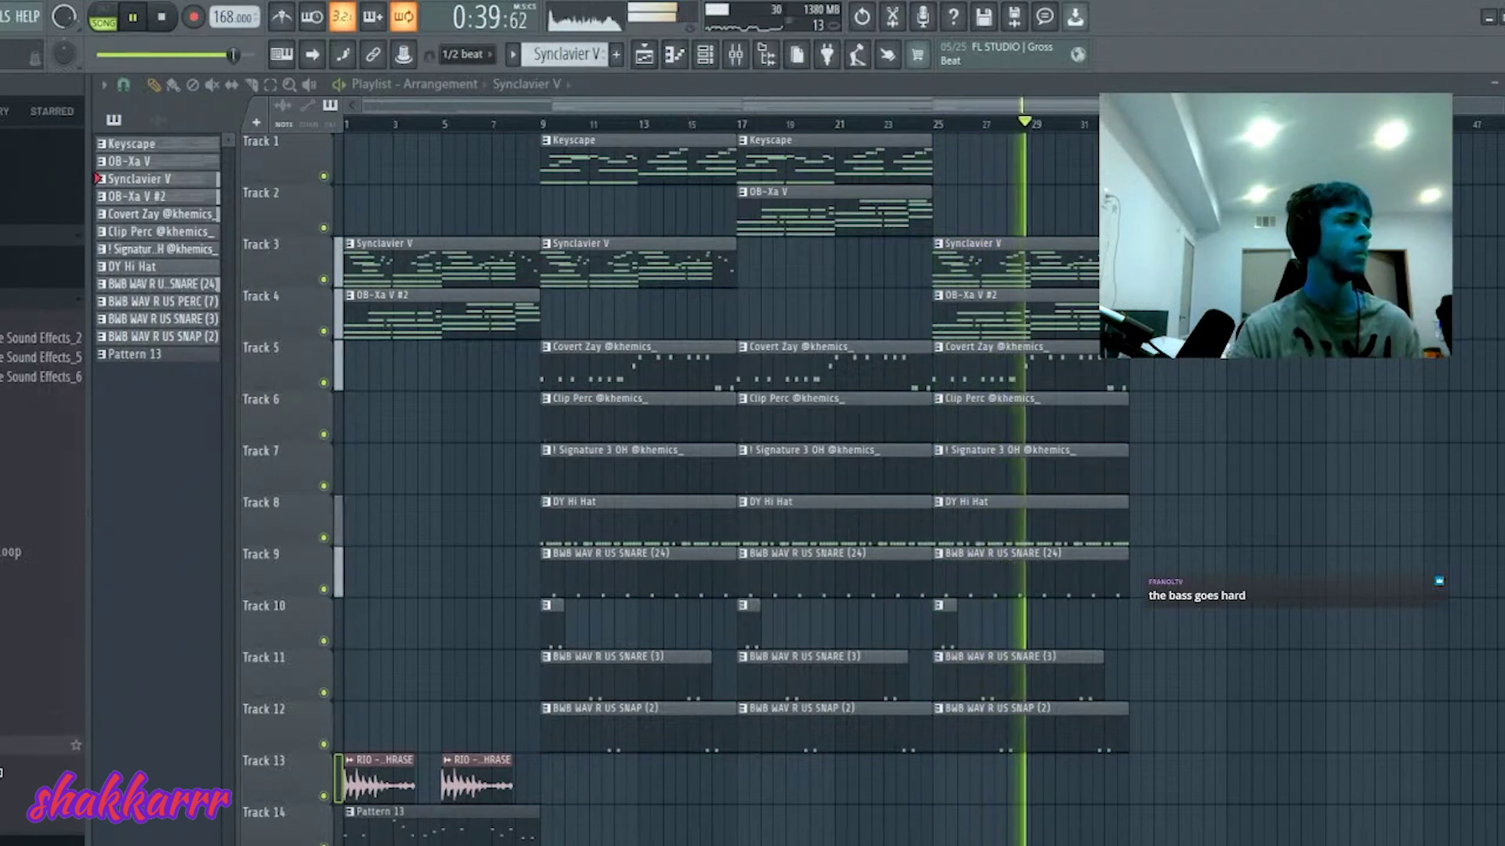
scroll(42, 549, "down", 3)
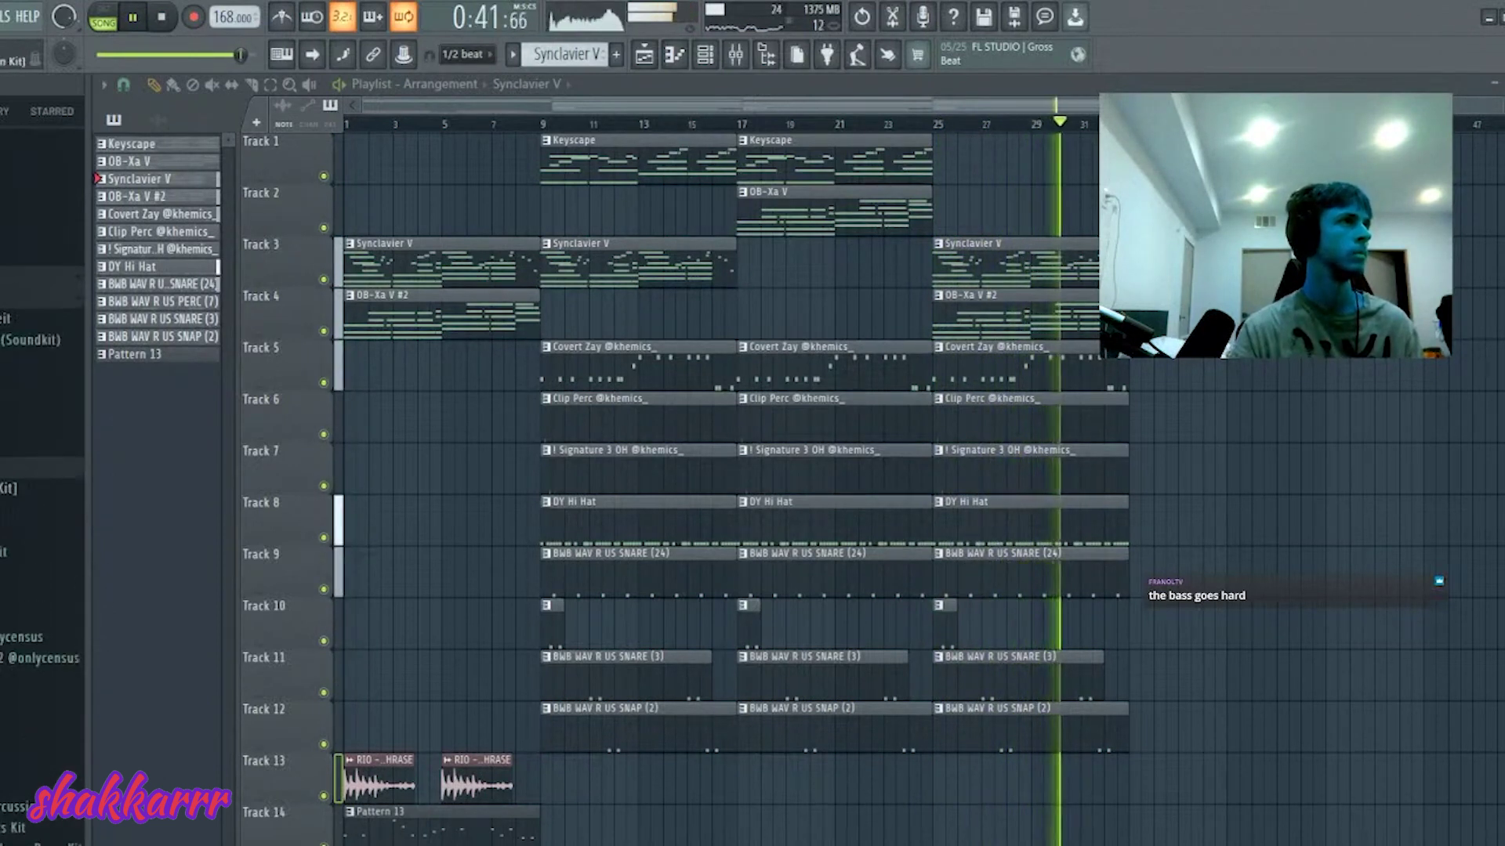
left_click(43, 531)
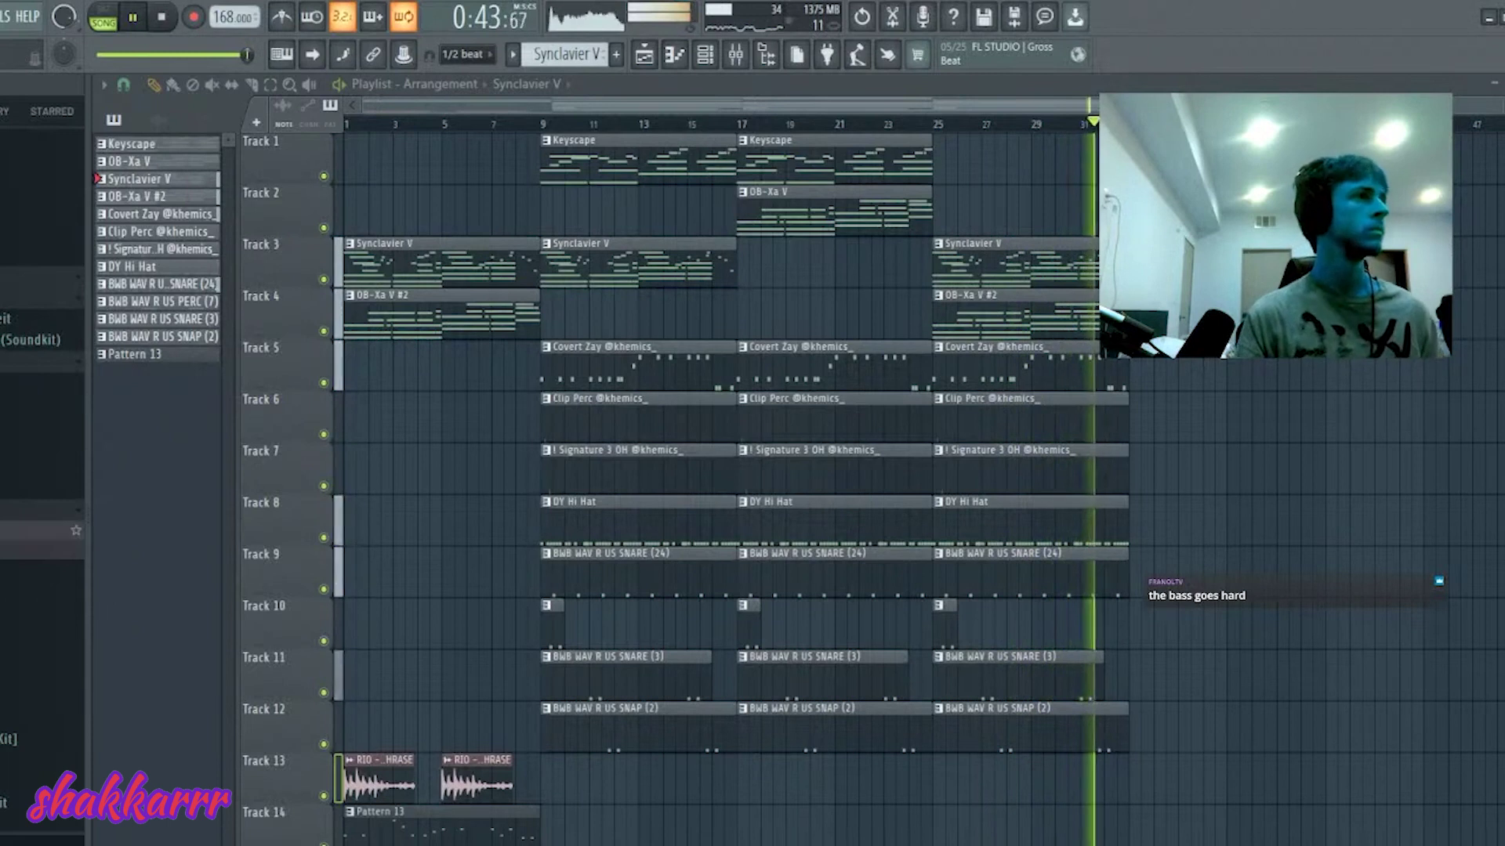
left_click_drag(165, 599, 163, 600)
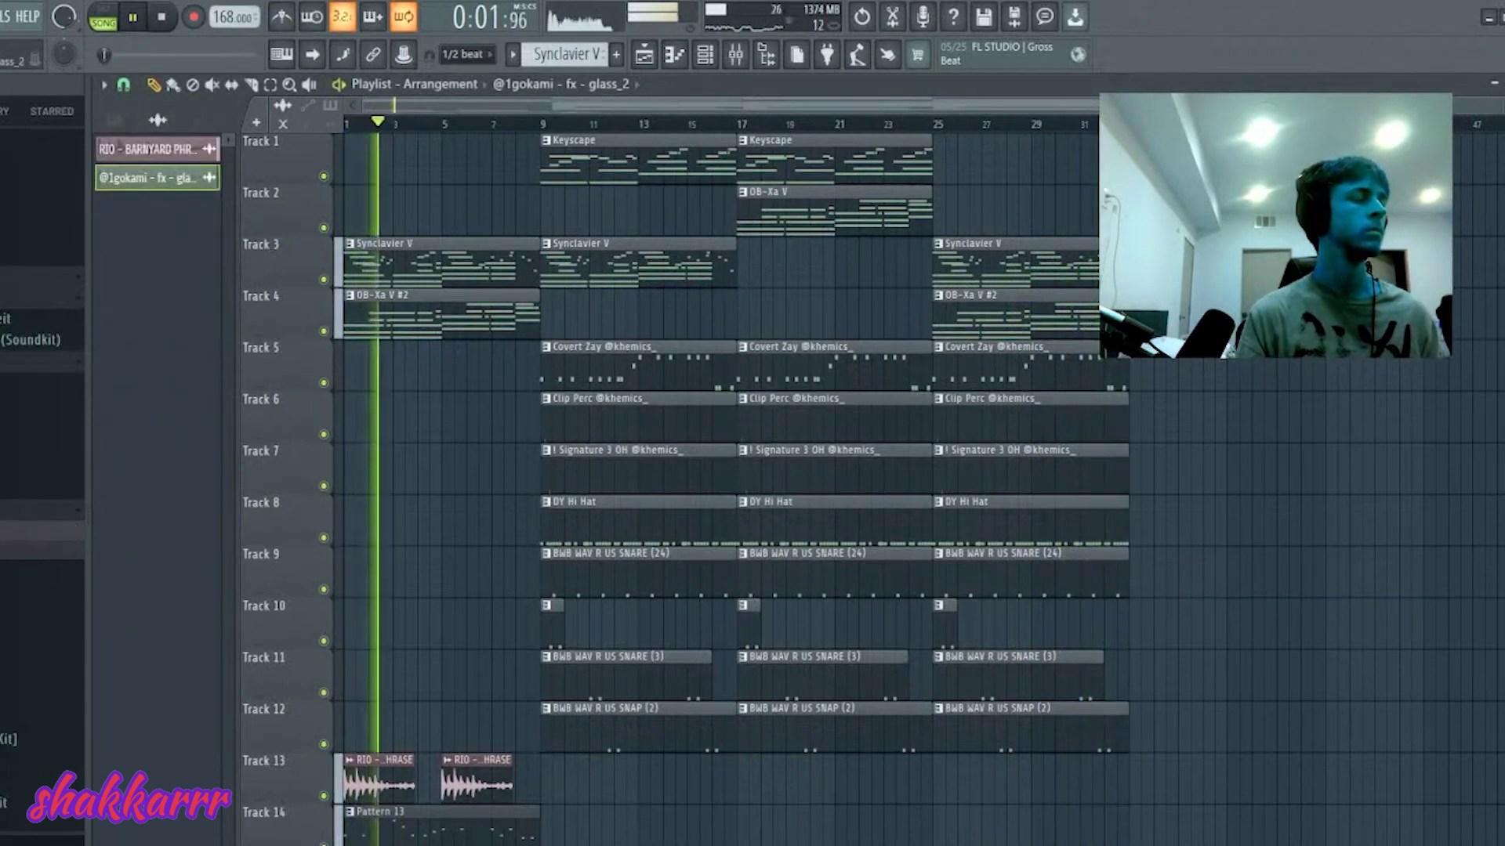
- Route the glass_2 audio clip to mixer track 14 at a reduced level and set its time-stretching mode to Stretch
left_click(208, 178)
left_click(620, 245)
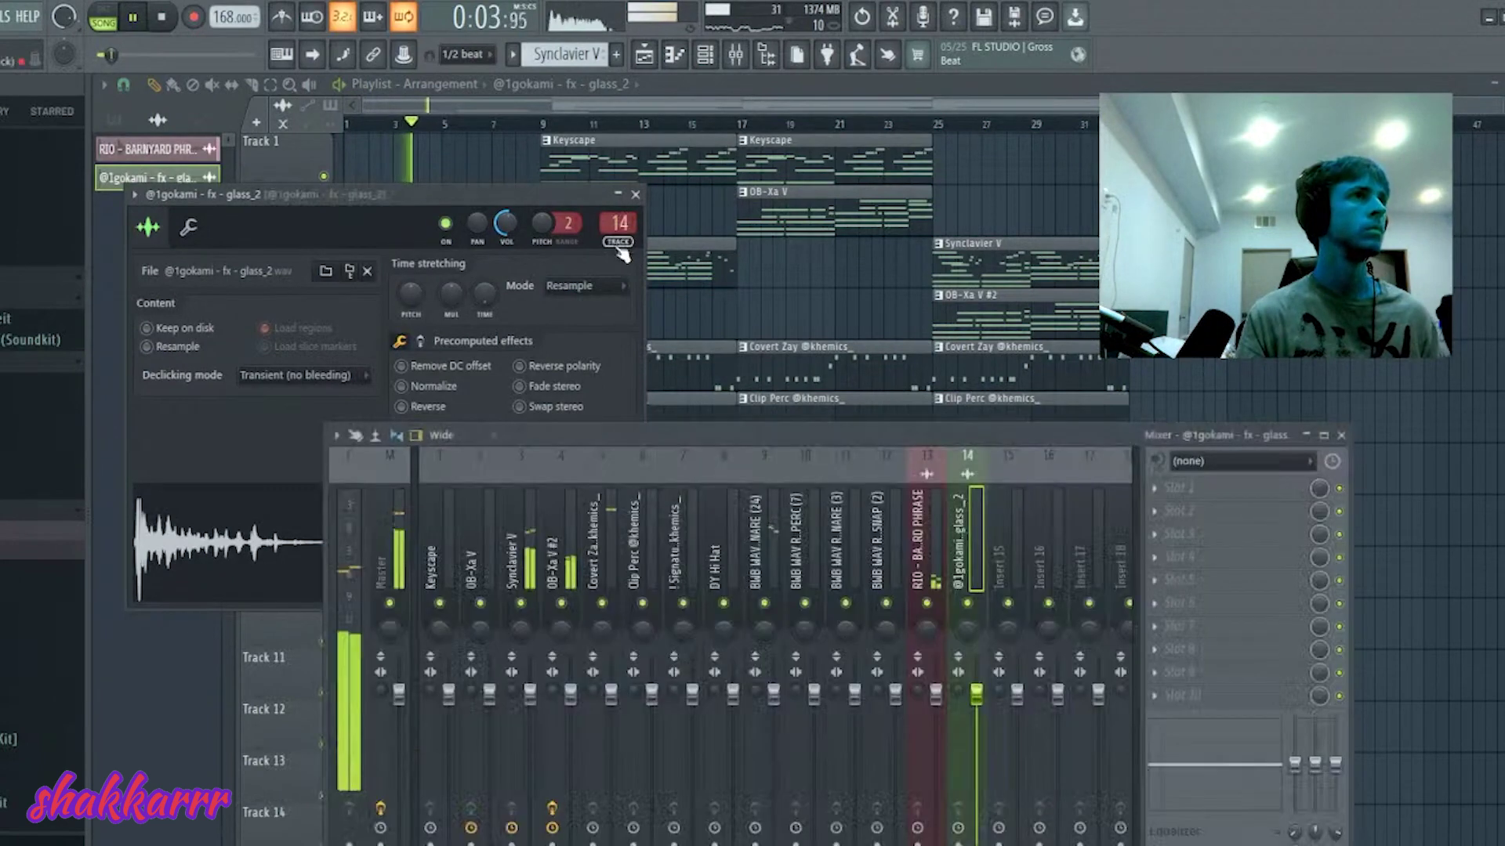
left_click(609, 300)
left_click(603, 331)
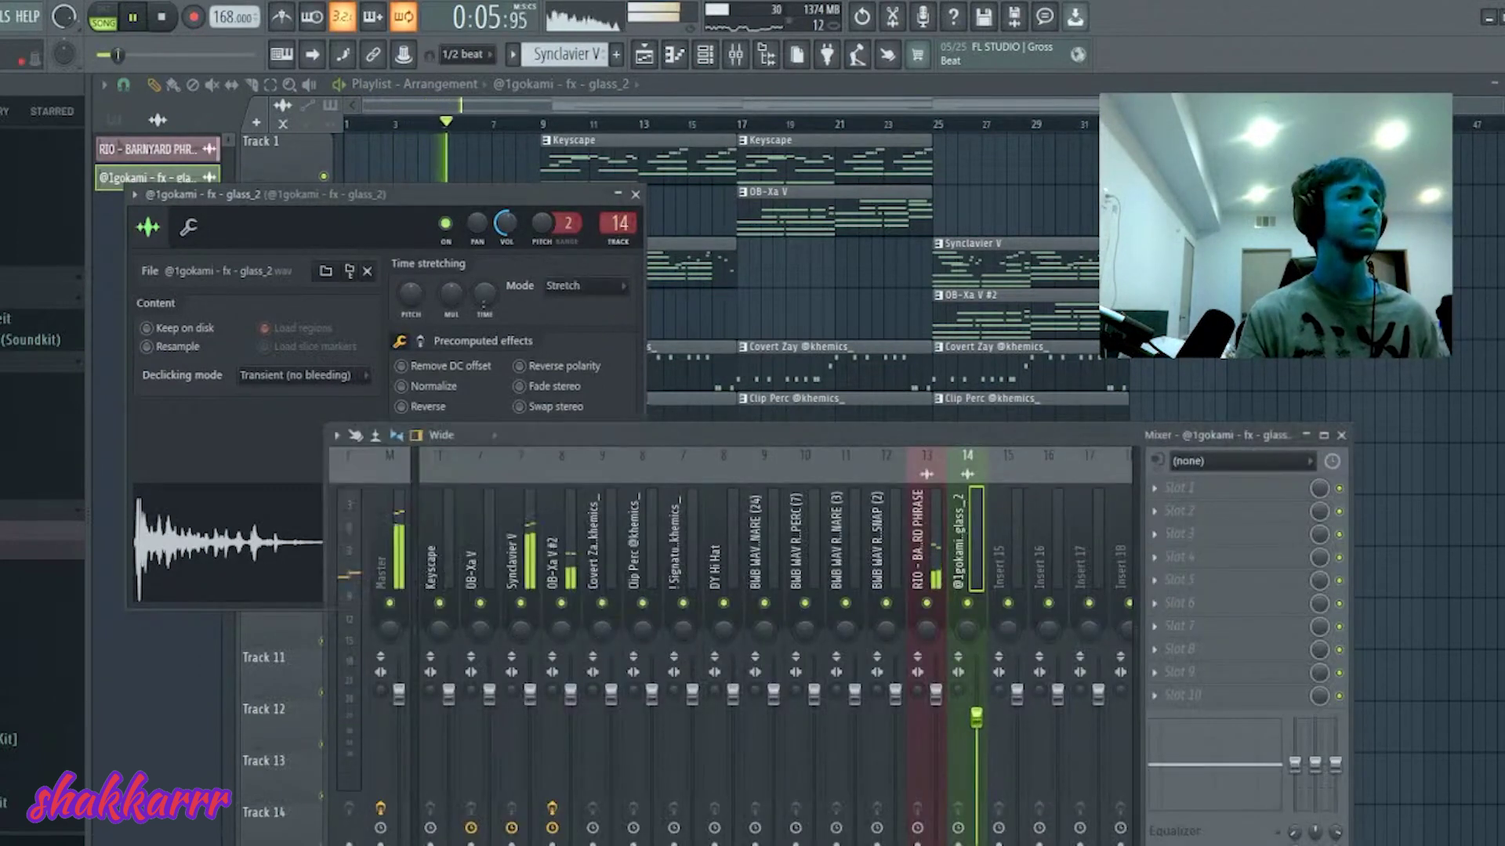
key("F12")
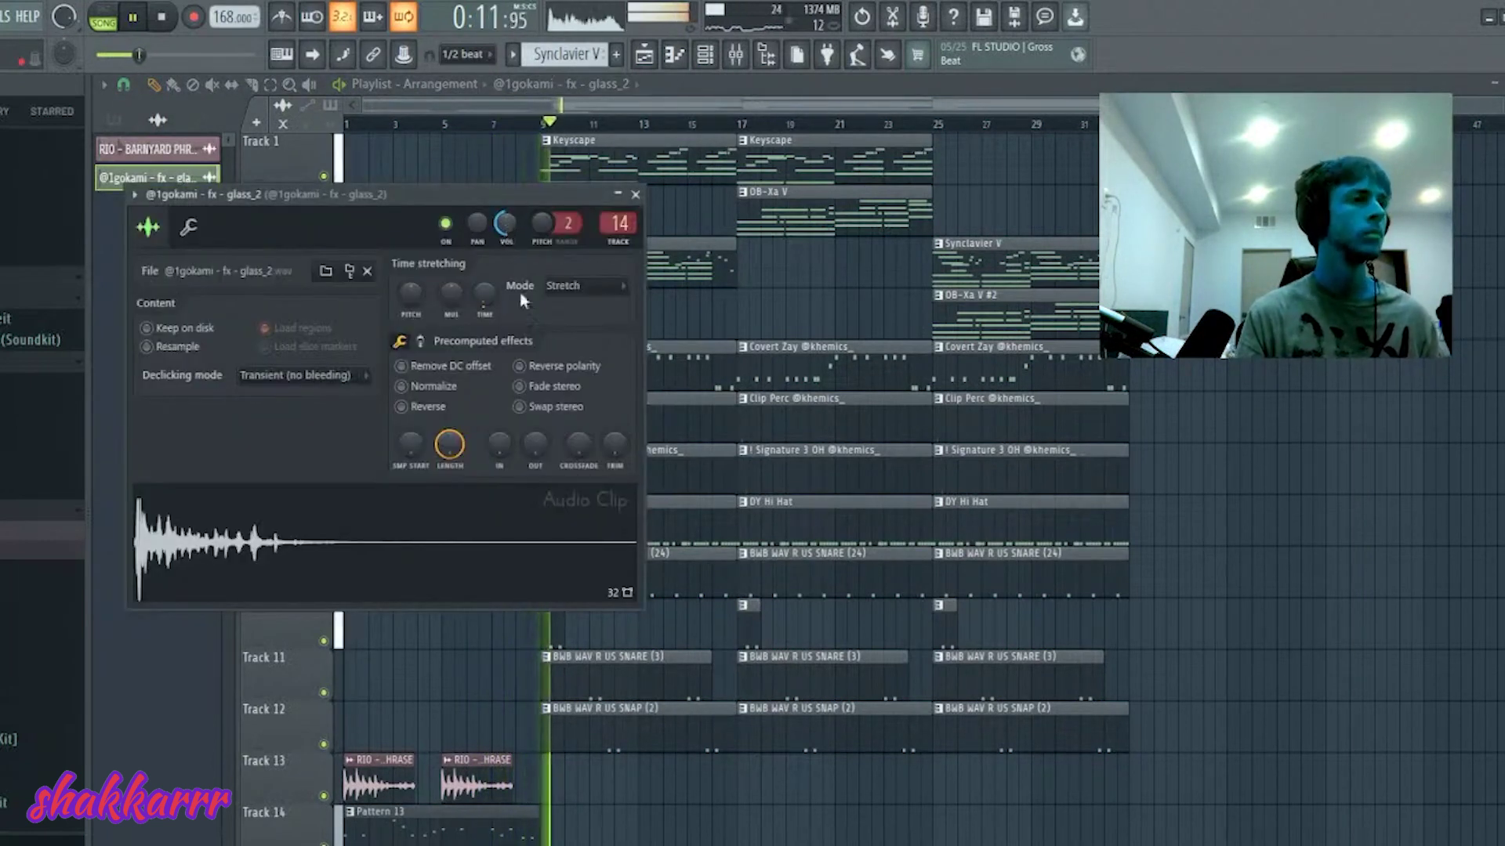
- Close the glass_2 audio clip settings and replace the Synclavier V clip at bar 9 with an OB-Xa V clip on Track 2
key("Escape")
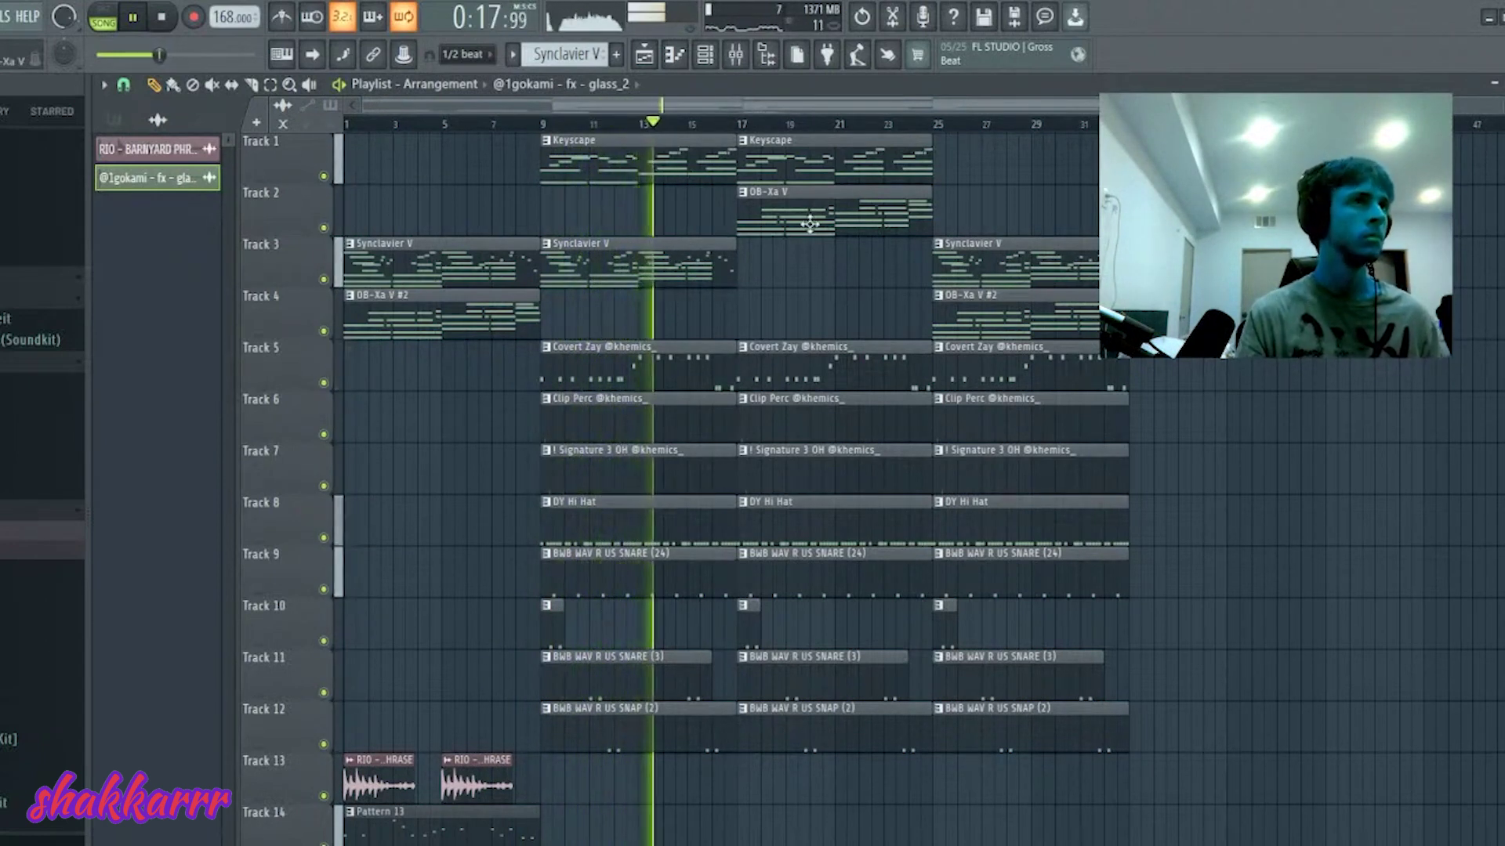
left_click(833, 168)
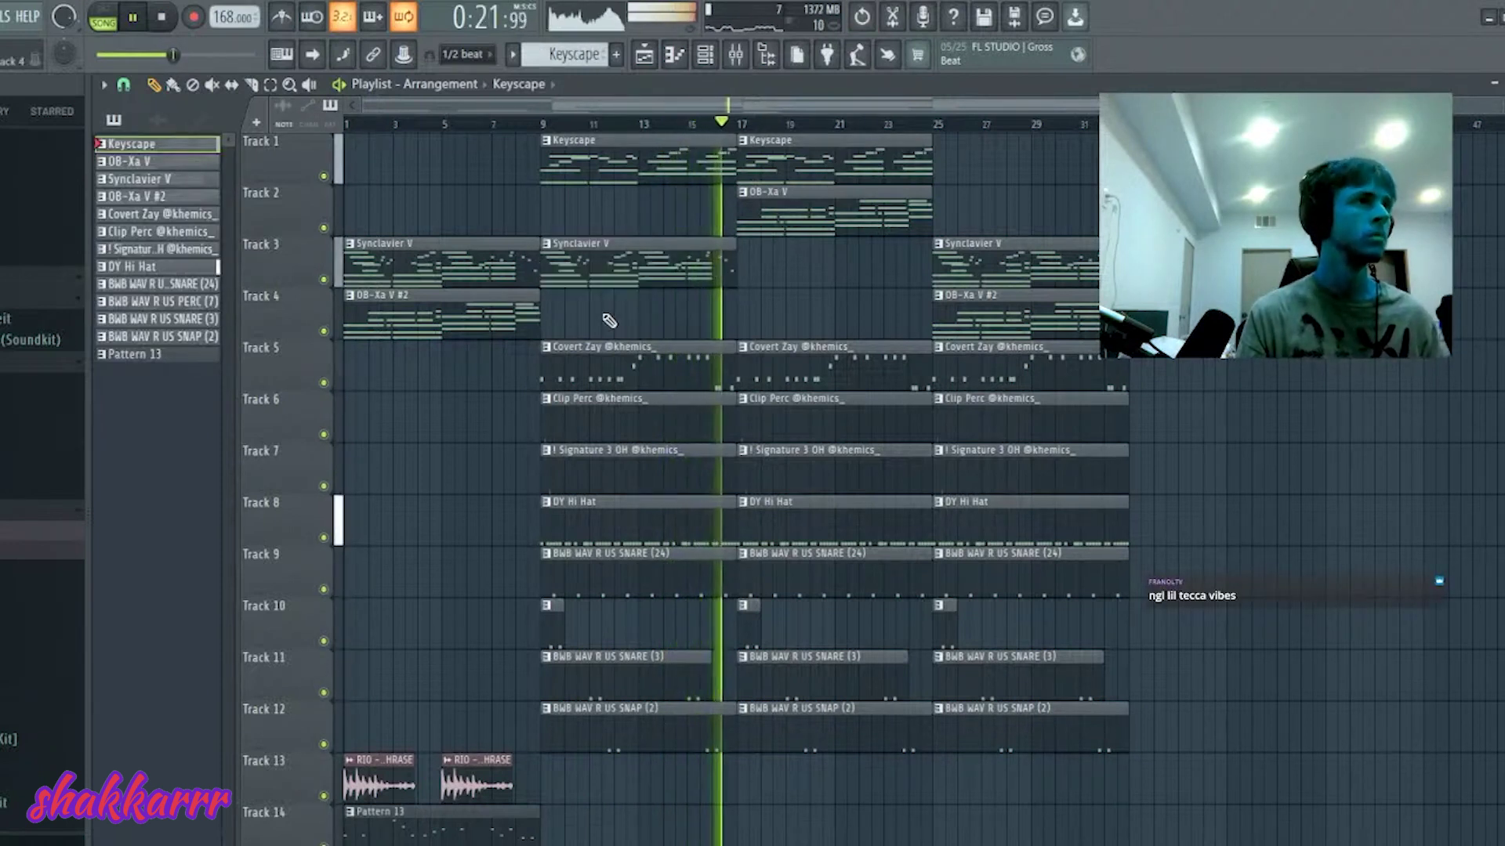
left_click(810, 209)
left_click(615, 205)
right_click(621, 276)
- Place an OB-Xa V #2 clip on Track 4 at bar 17 and delete the one at bar 25
left_click(471, 318)
left_click(651, 312)
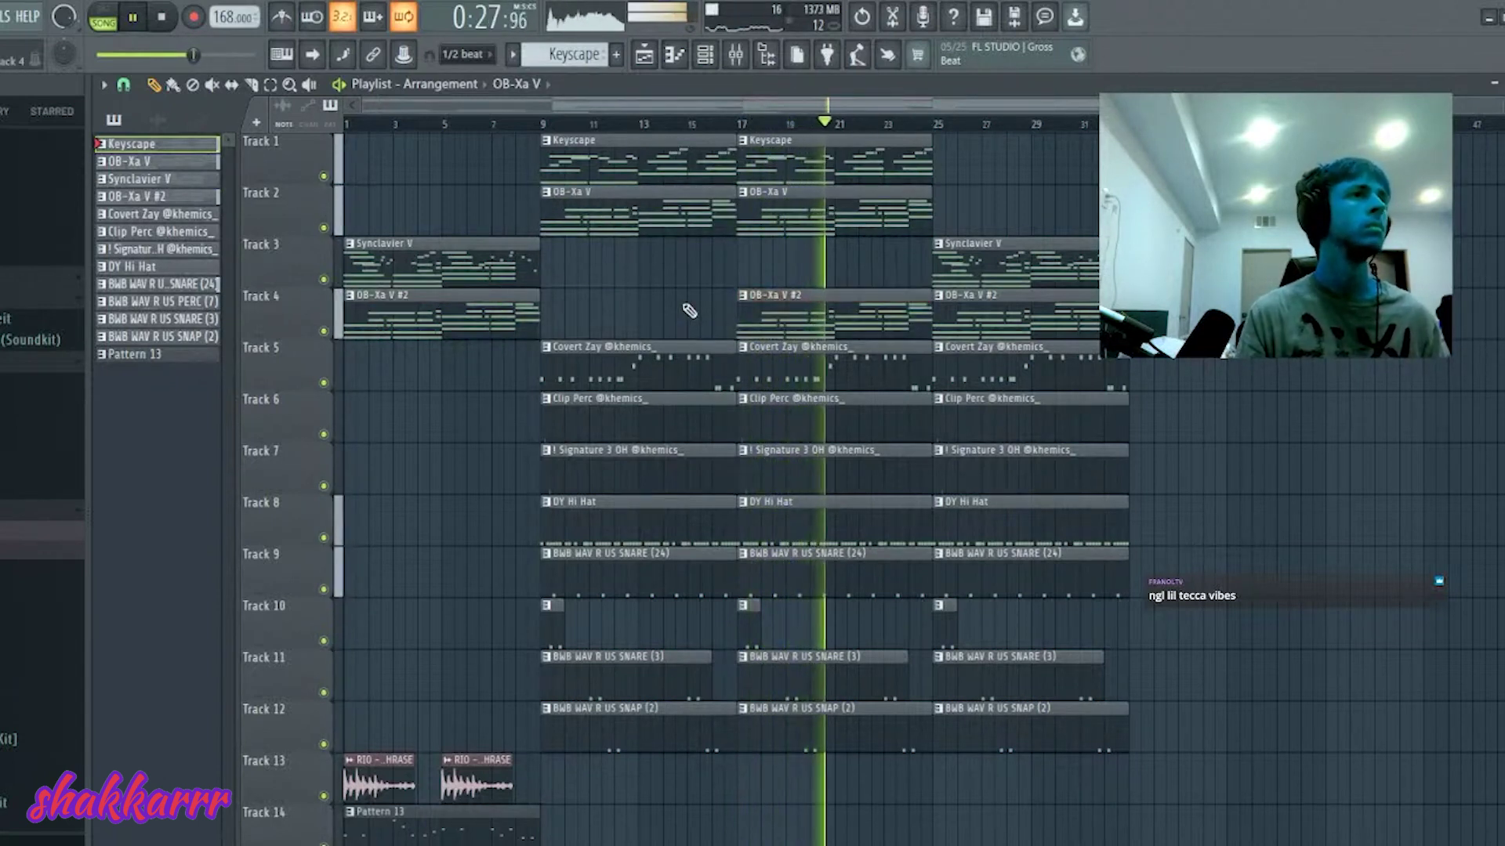
right_click(1040, 294)
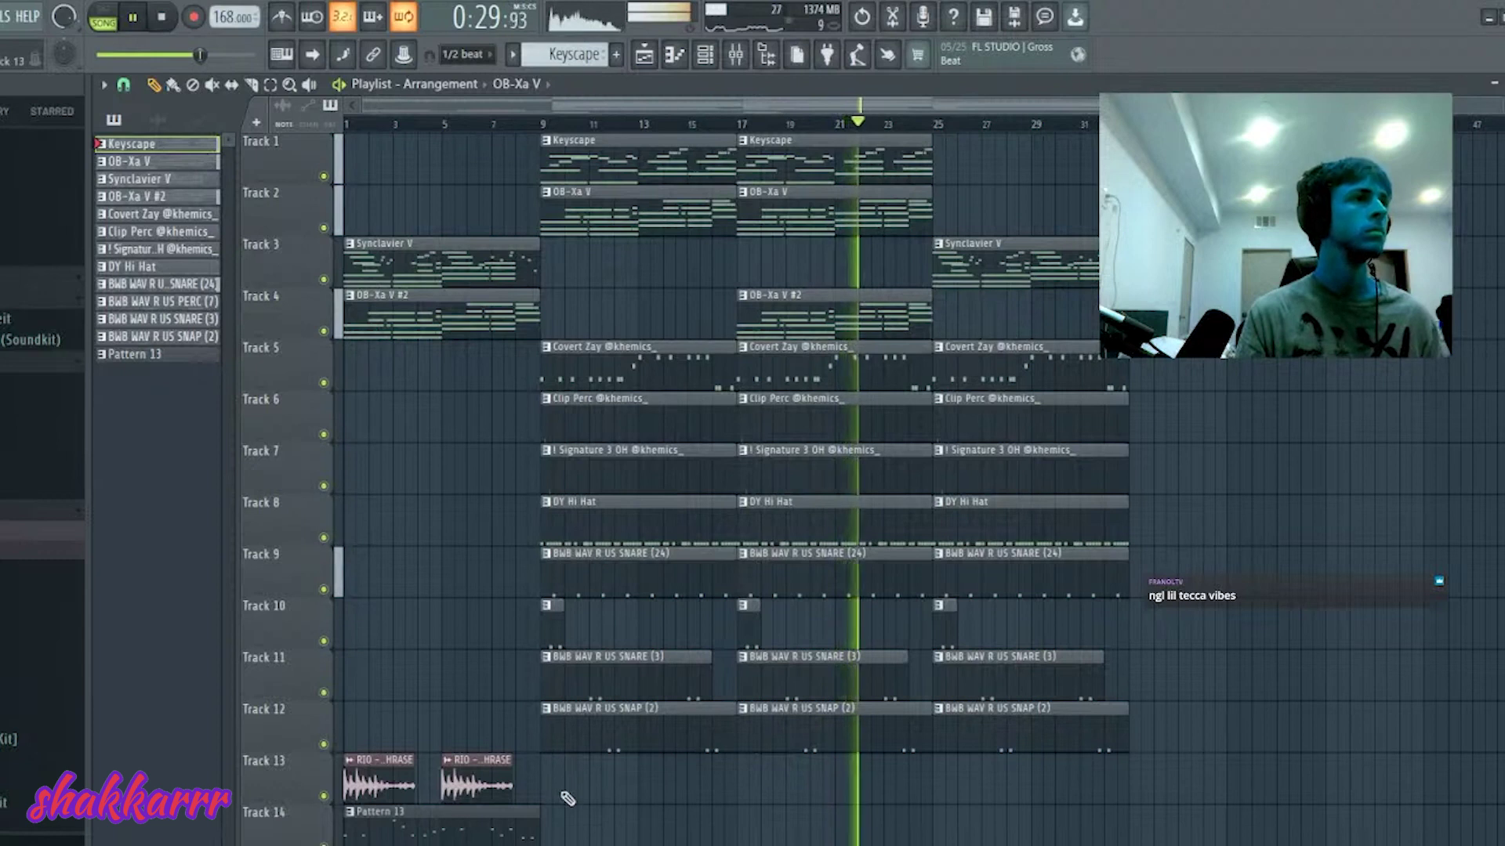
- Copy the two intro phrase clips on Track 13 to bars 25 and 29, leaving Track 4 empty at bar 25
left_click_drag(568, 798, 348, 754)
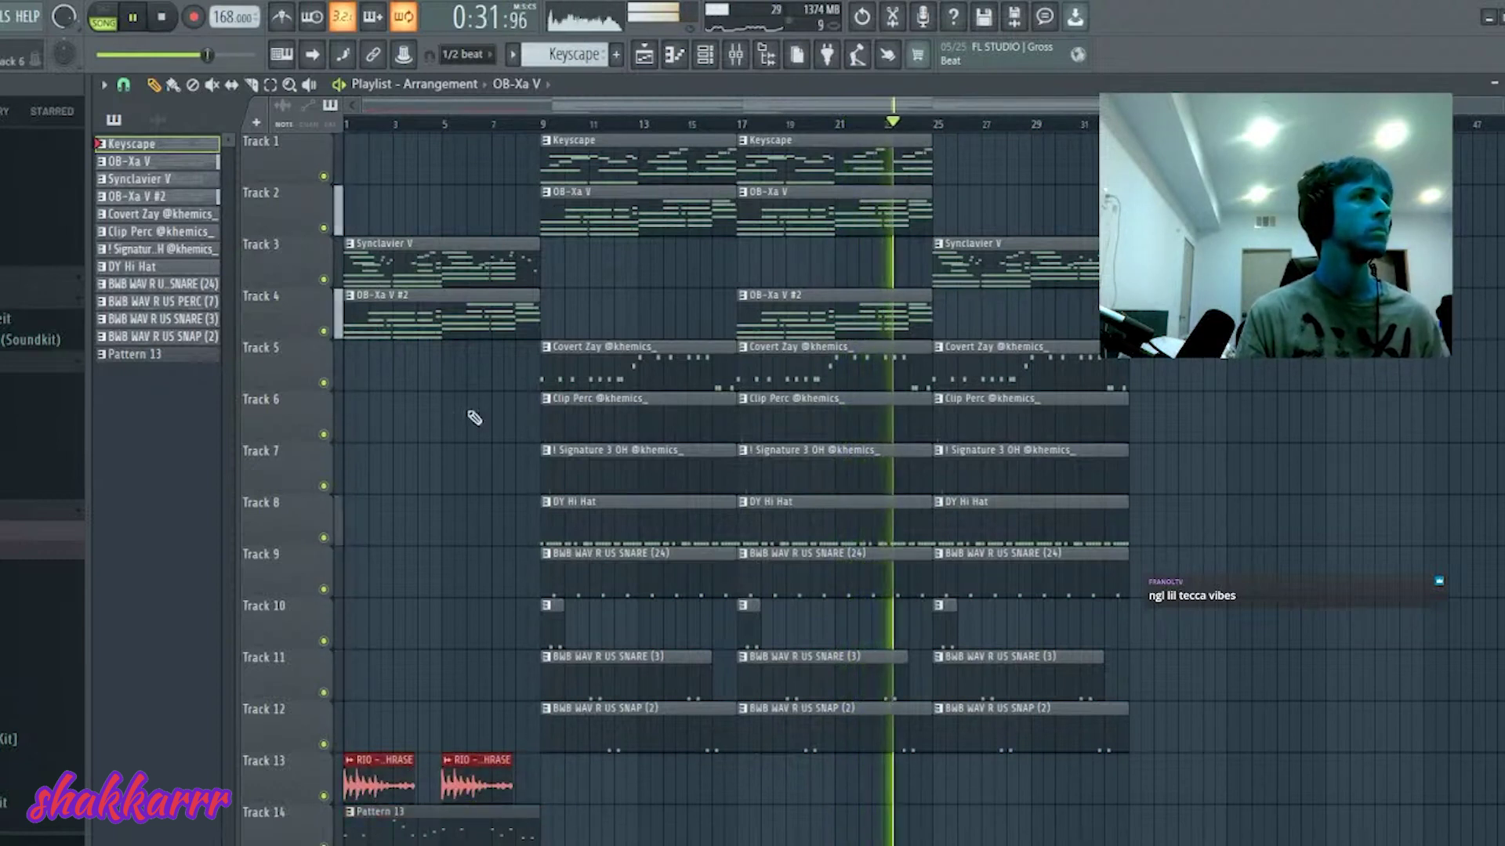
left_click_drag(448, 312, 1036, 312)
right_click(1003, 302)
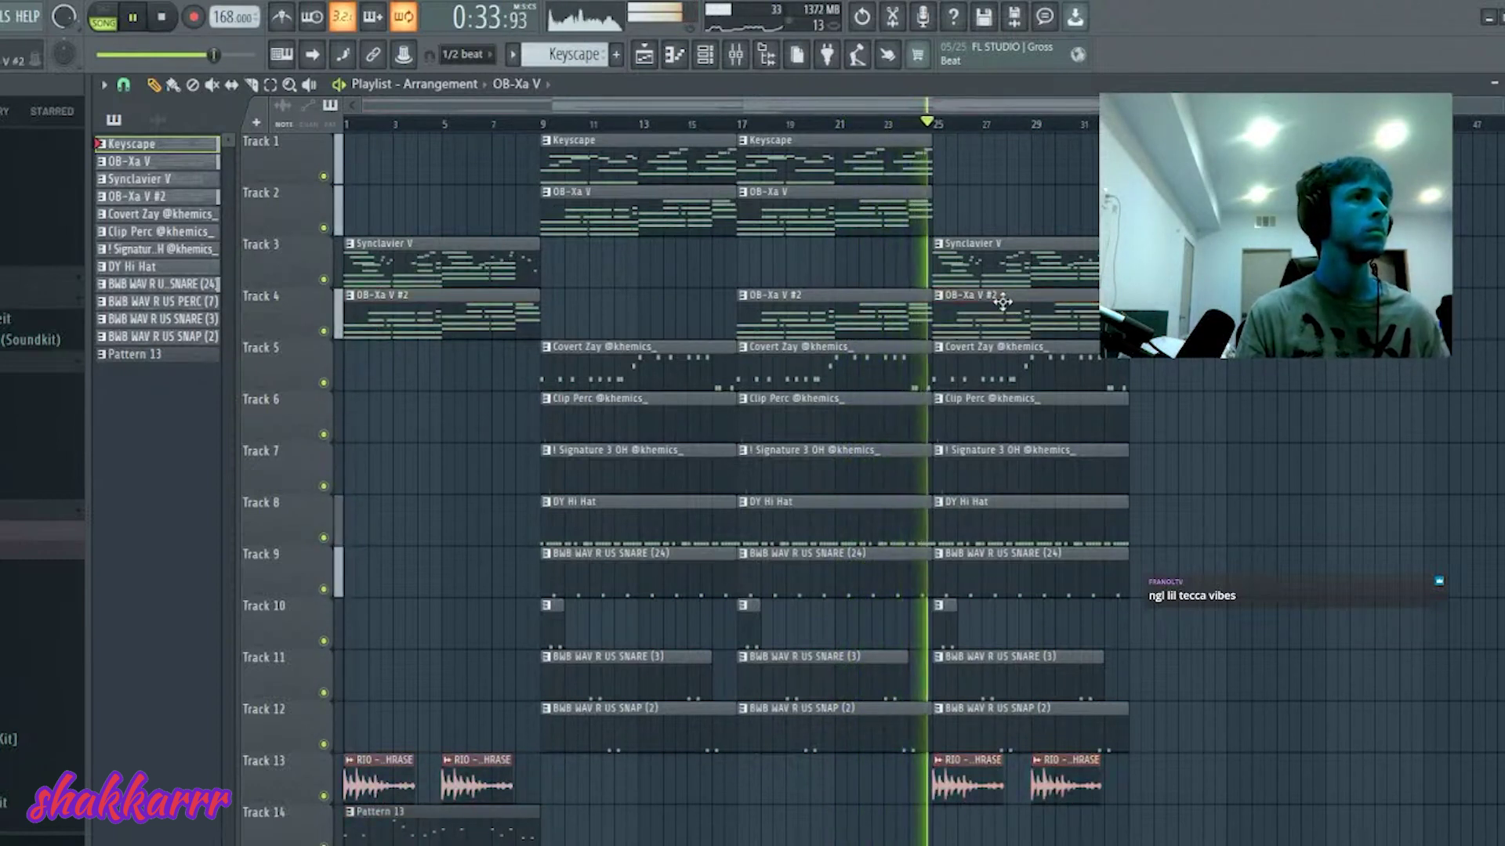
left_click(909, 162)
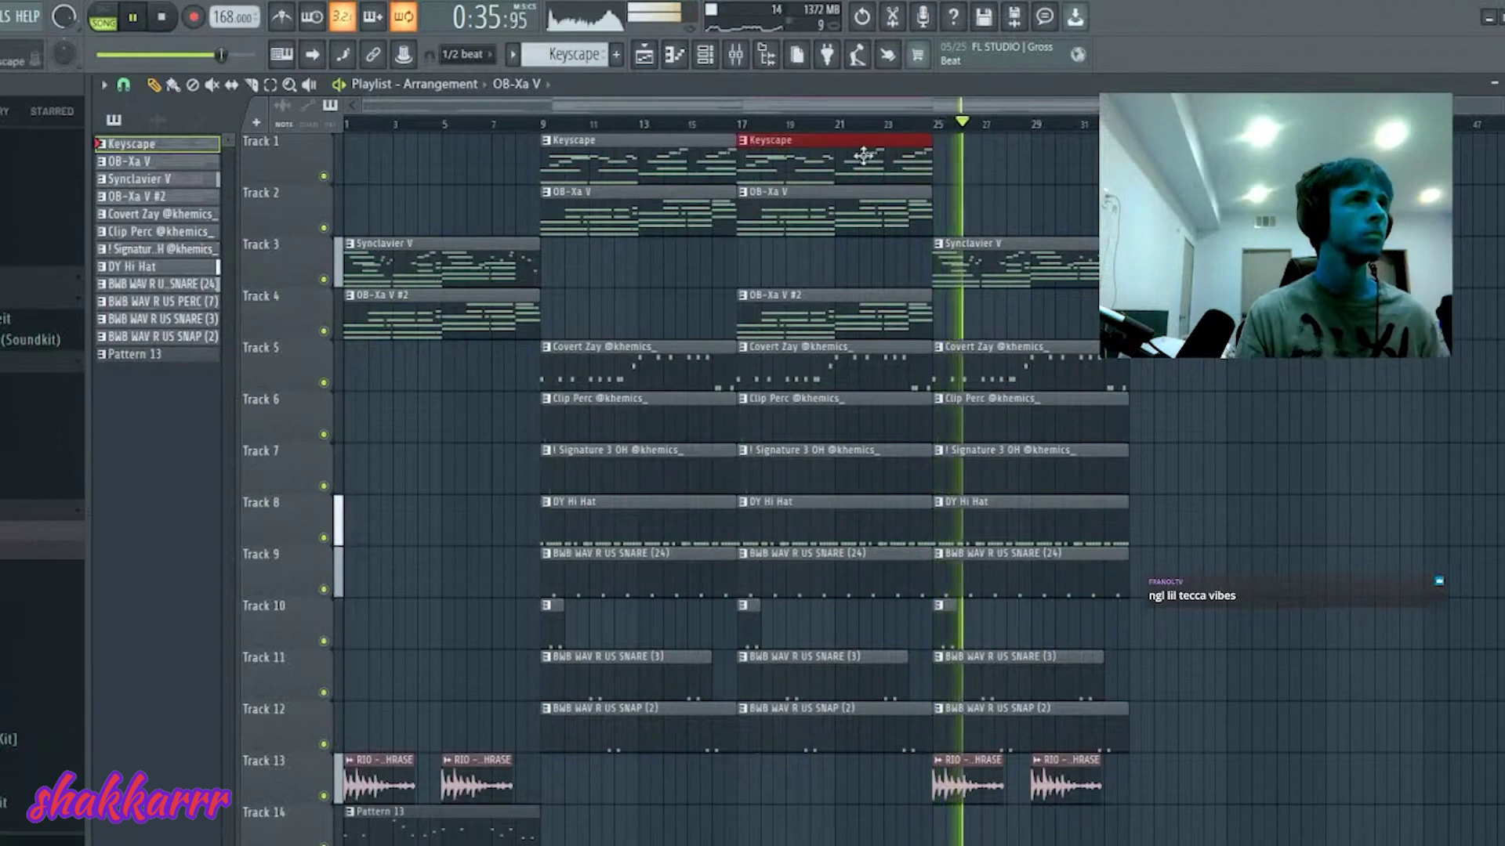
key("ctrl+b")
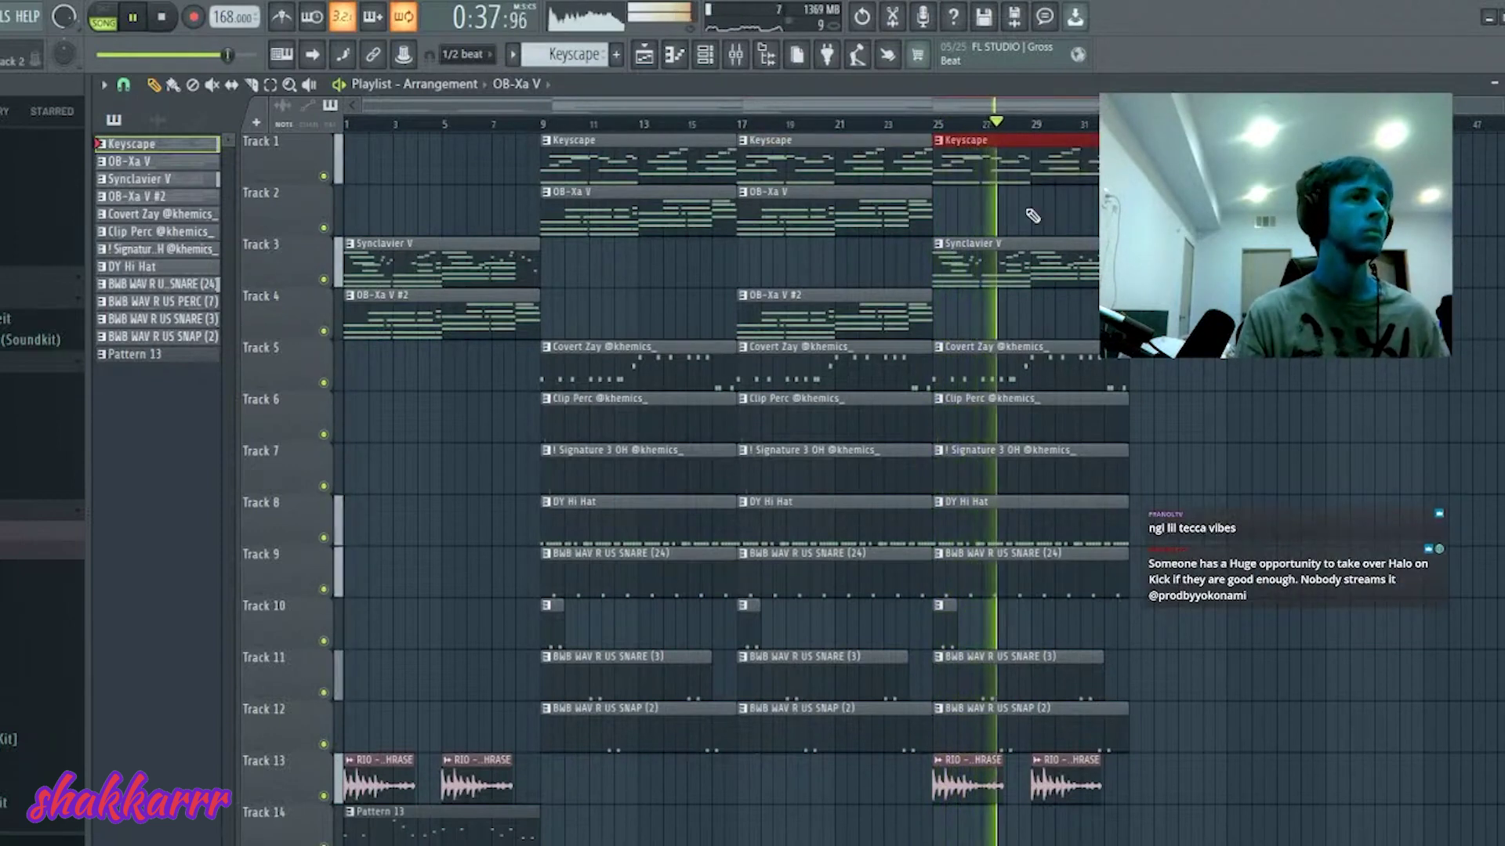
key("Delete")
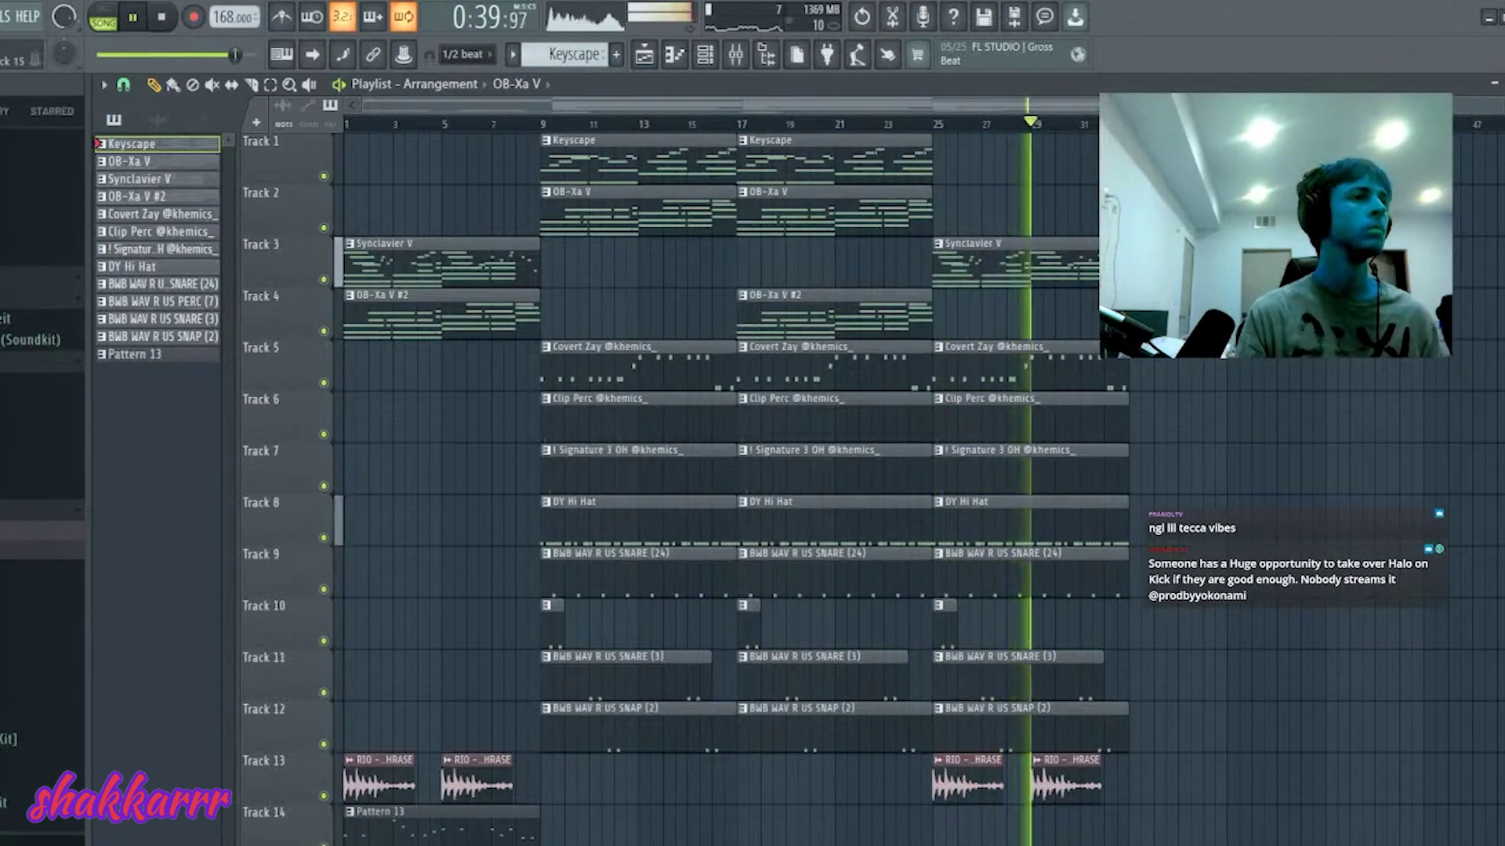
- Select the arrangement from bar 9 through bar 32 and duplicate it starting at bar 33
left_click_drag(543, 110, 1097, 110)
key("Escape")
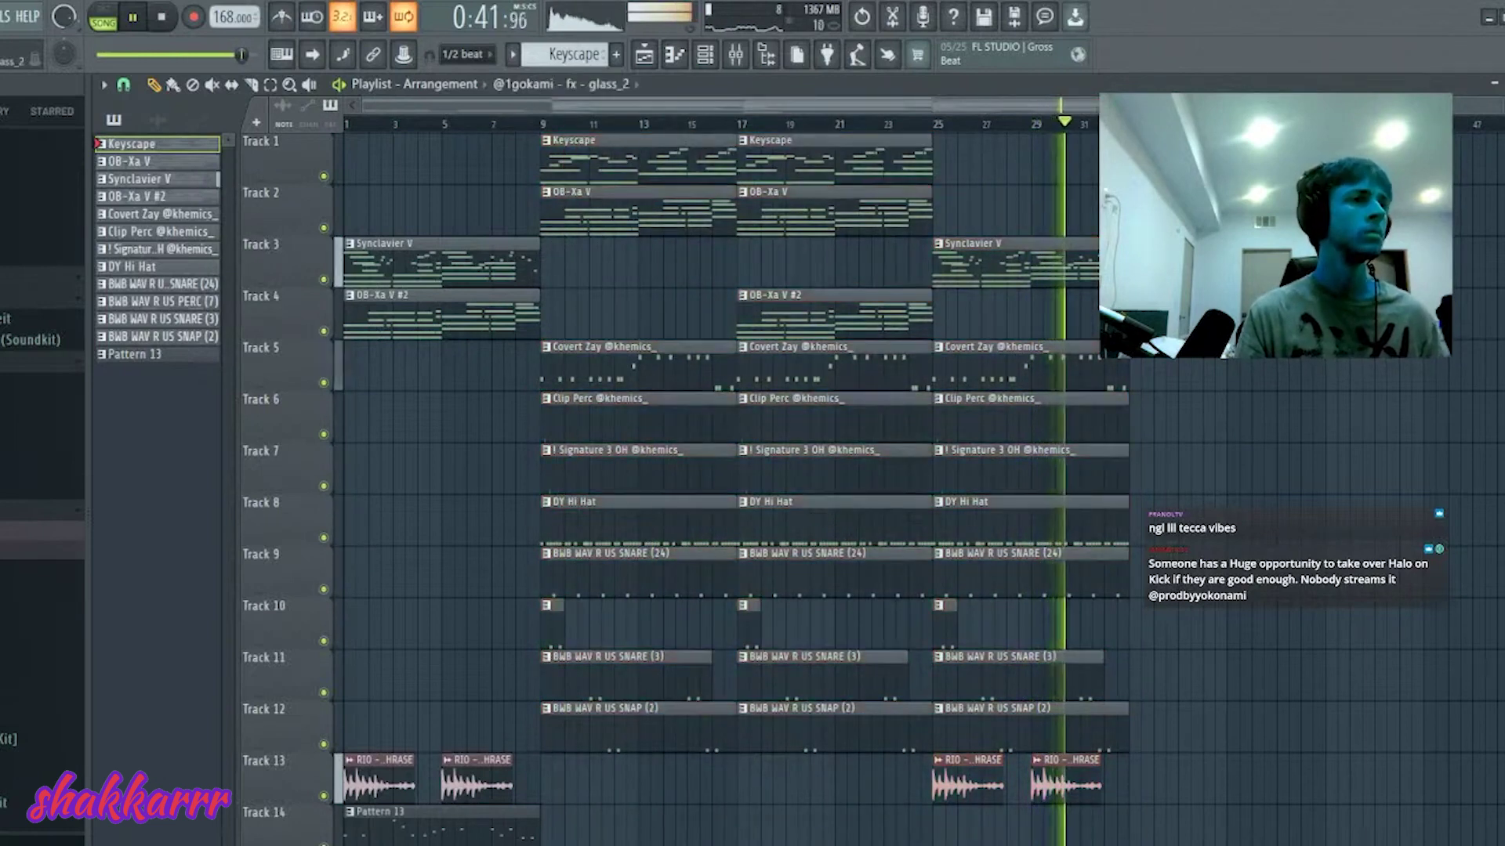
key("ctrl+a")
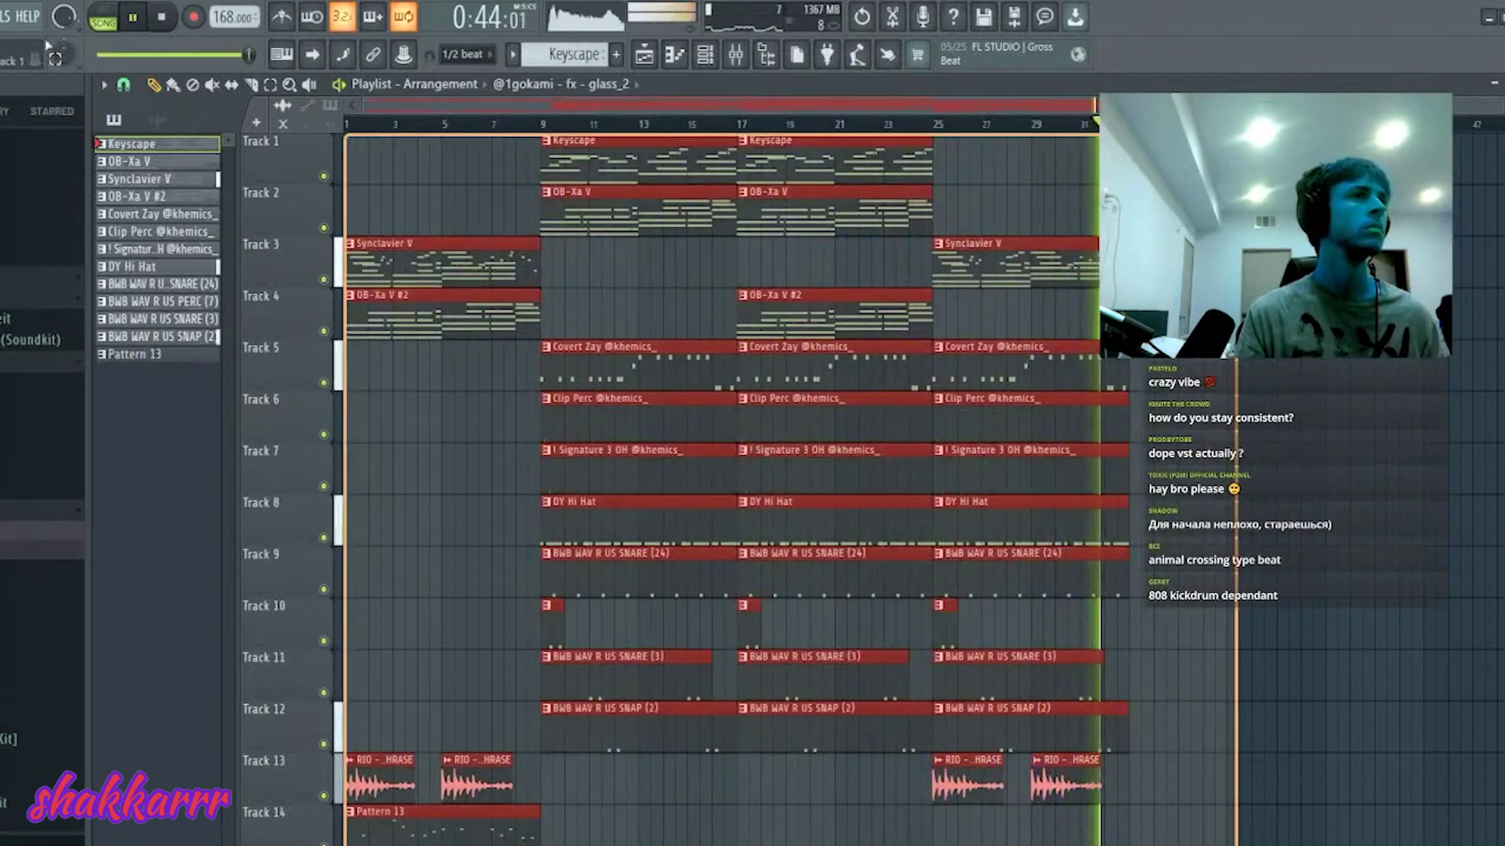
key("ctrl+b")
scroll(813, 267, "right", 4)
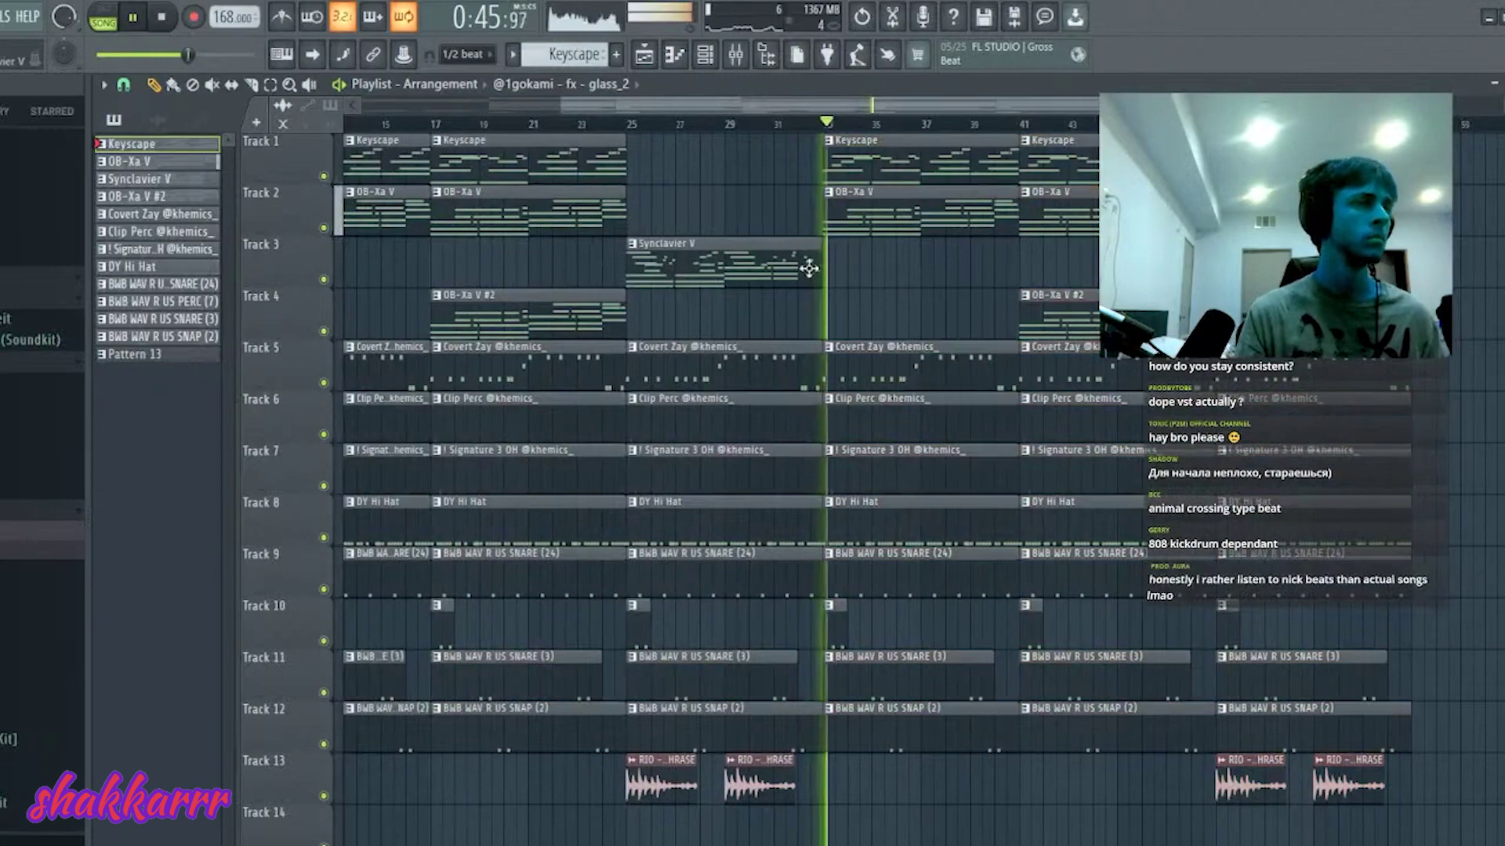
- Lengthen the final chord notes of the Synclavier V pattern to the end of bar 8 and return to the playlist
double_click(813, 267)
left_click_drag(970, 271, 1068, 483)
key("ctrl+d")
key("F5")
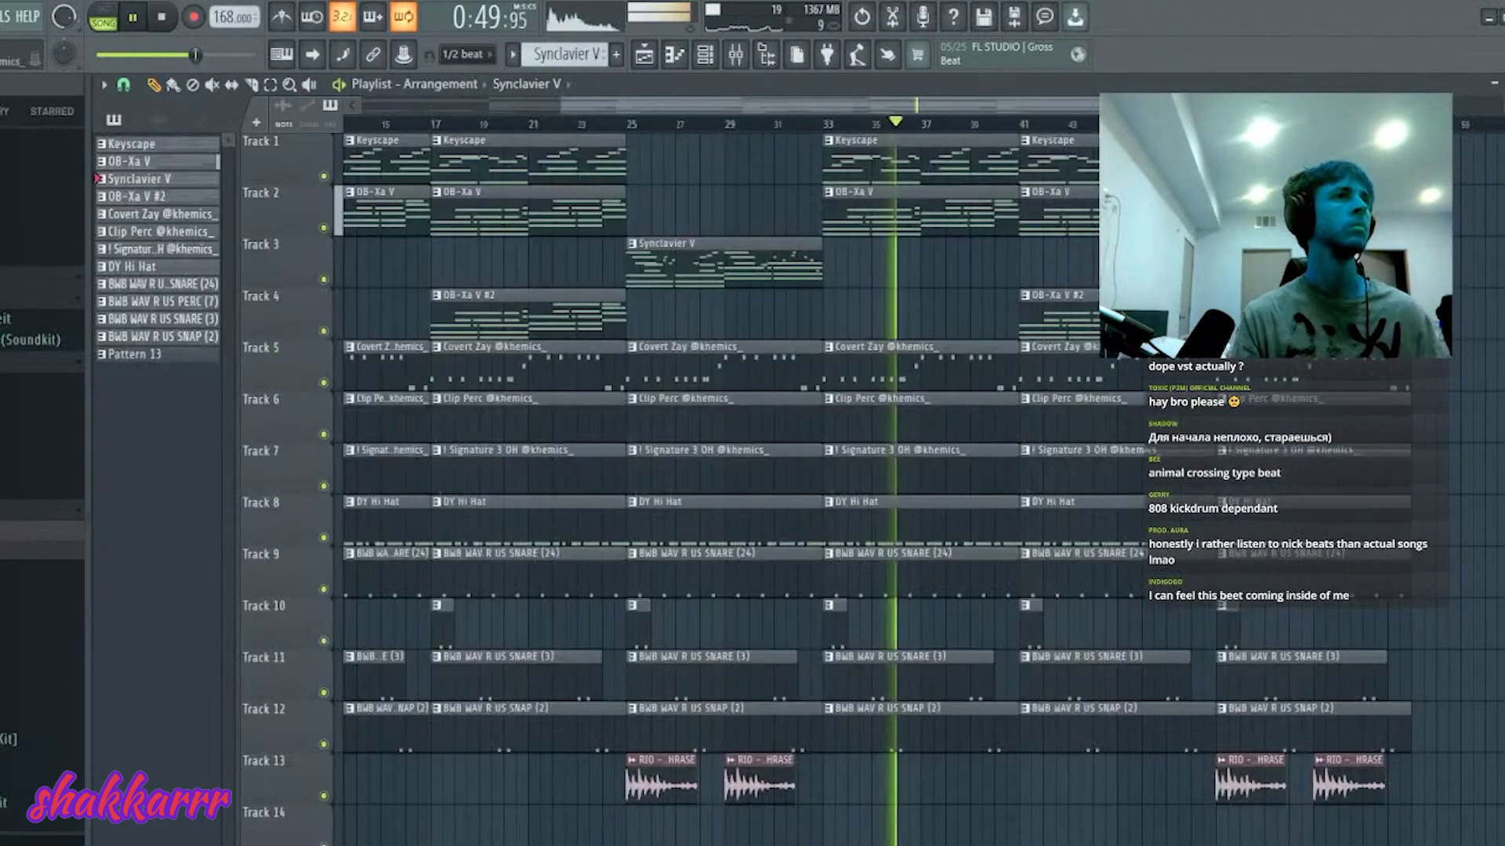
- In the bar 33 section, replace the OB-Xa V clip with OB-Xa V #2 on Track 4 and add phrase clips at bars 33 and 37
scroll(972, 302, "down", 4)
left_click(972, 301)
mouse_move(932, 313)
left_mouse_down()
mouse_move(706, 314)
mouse_move(803, 314)
left_mouse_up()
right_click(803, 313)
left_click(885, 780)
left_click(950, 780)
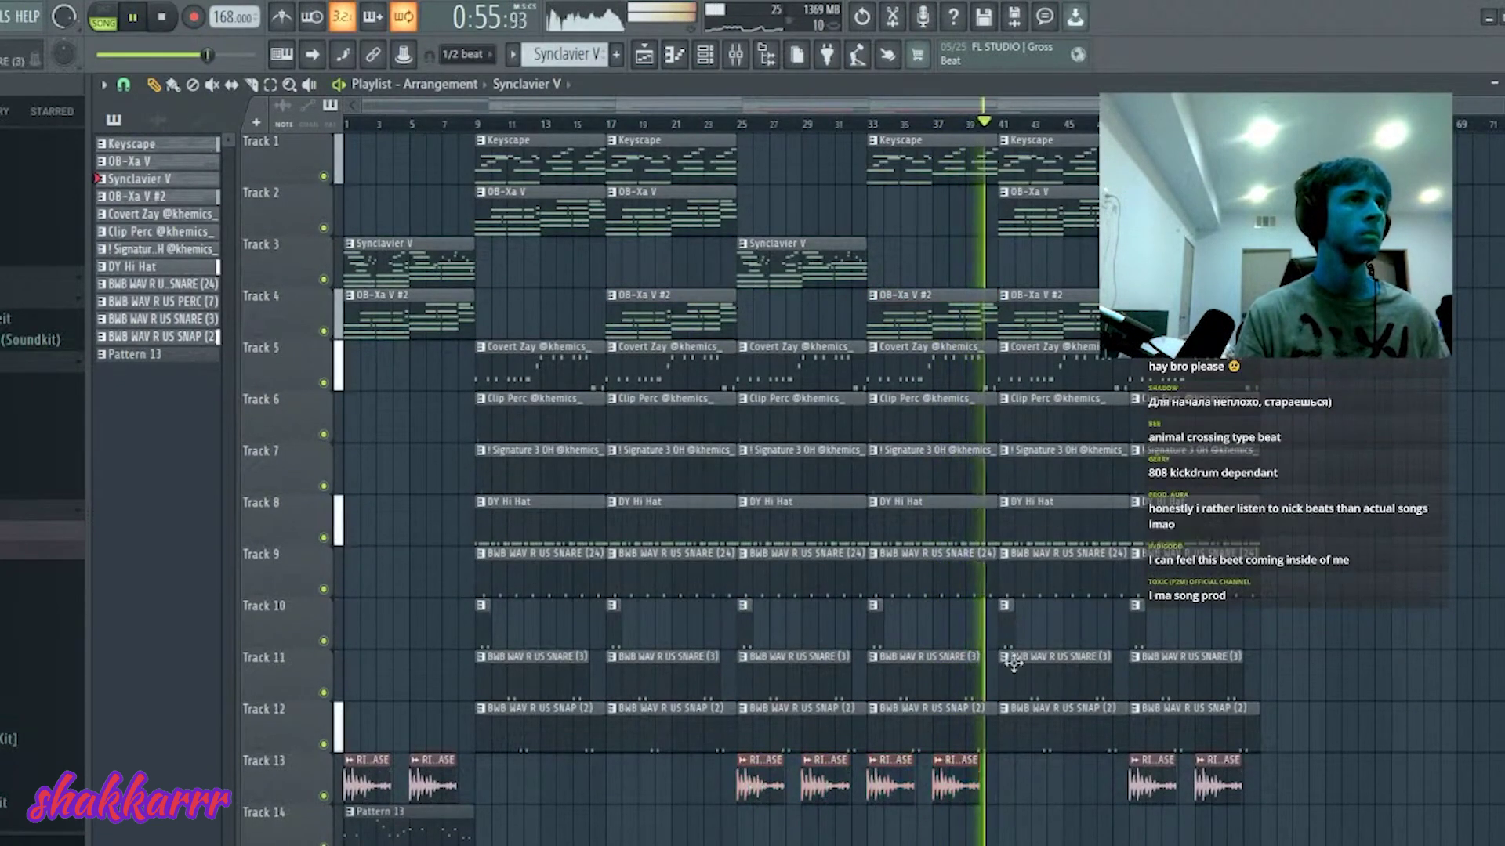
- Delete the drum clips from bar 41 and all clips from bar 49 onward, and place a Pattern 13 clip on Track 14 at bar 41
mouse_move(1046, 381)
left_mouse_down()
mouse_move(1125, 745)
mouse_move(1152, 753)
left_mouse_up()
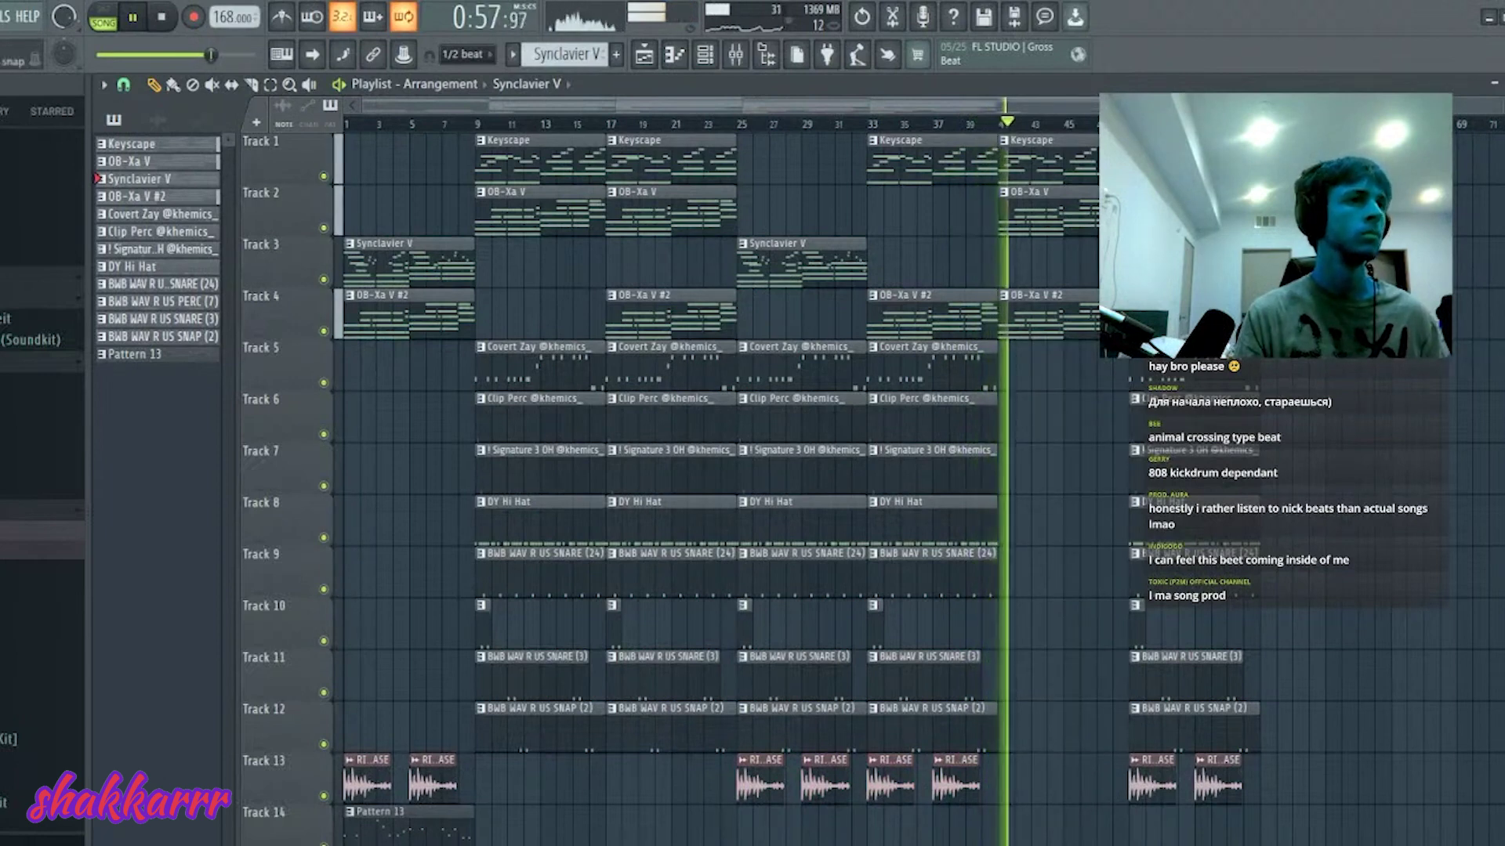
left_click(414, 822)
left_click(989, 823)
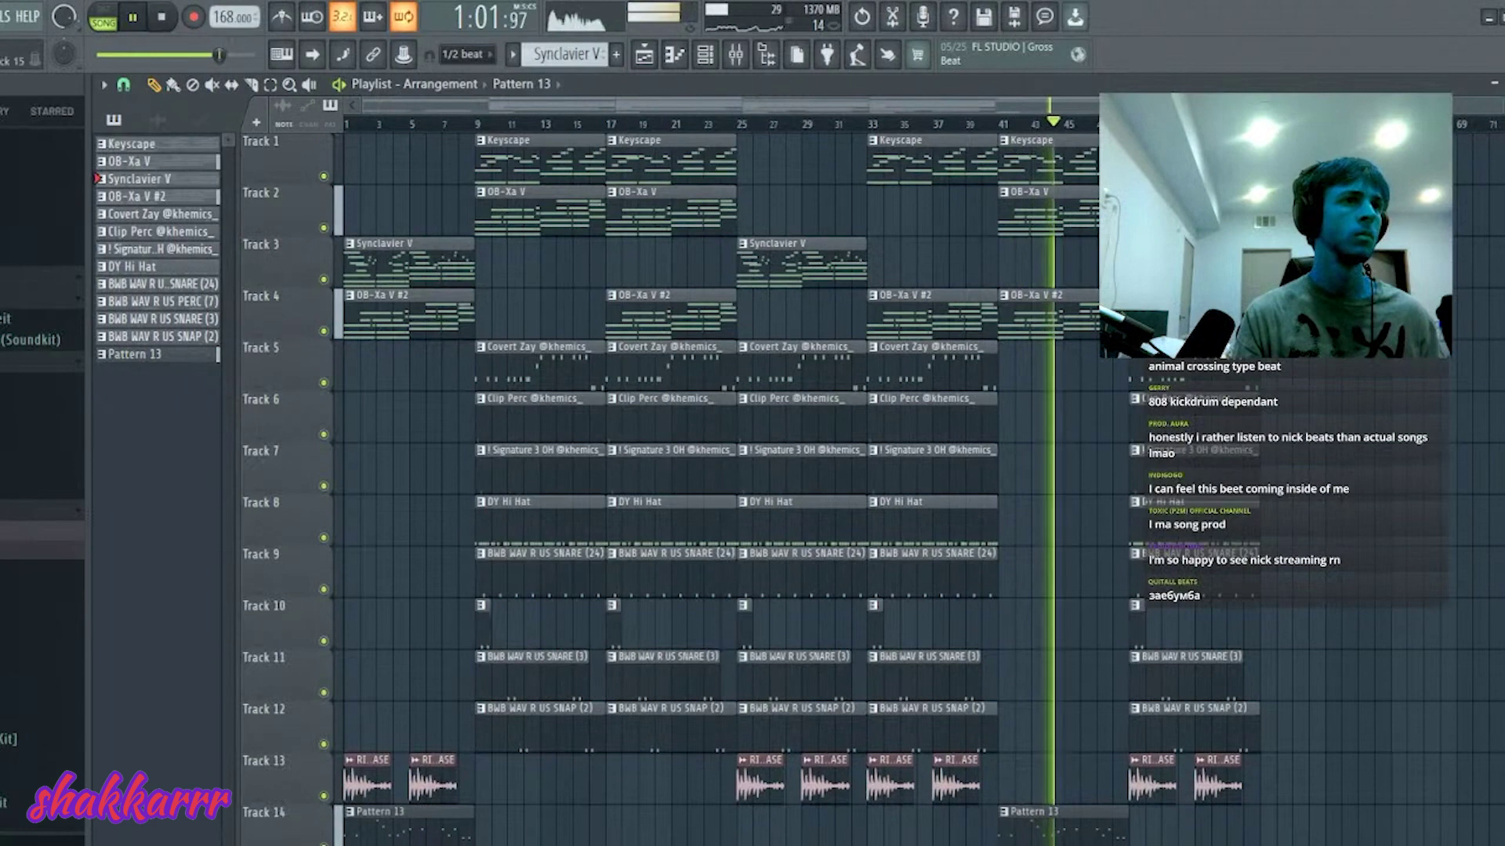
mouse_move(1220, 840)
left_mouse_down()
mouse_move(1132, 752)
mouse_move(1118, 631)
mouse_move(1252, 414)
left_mouse_up()
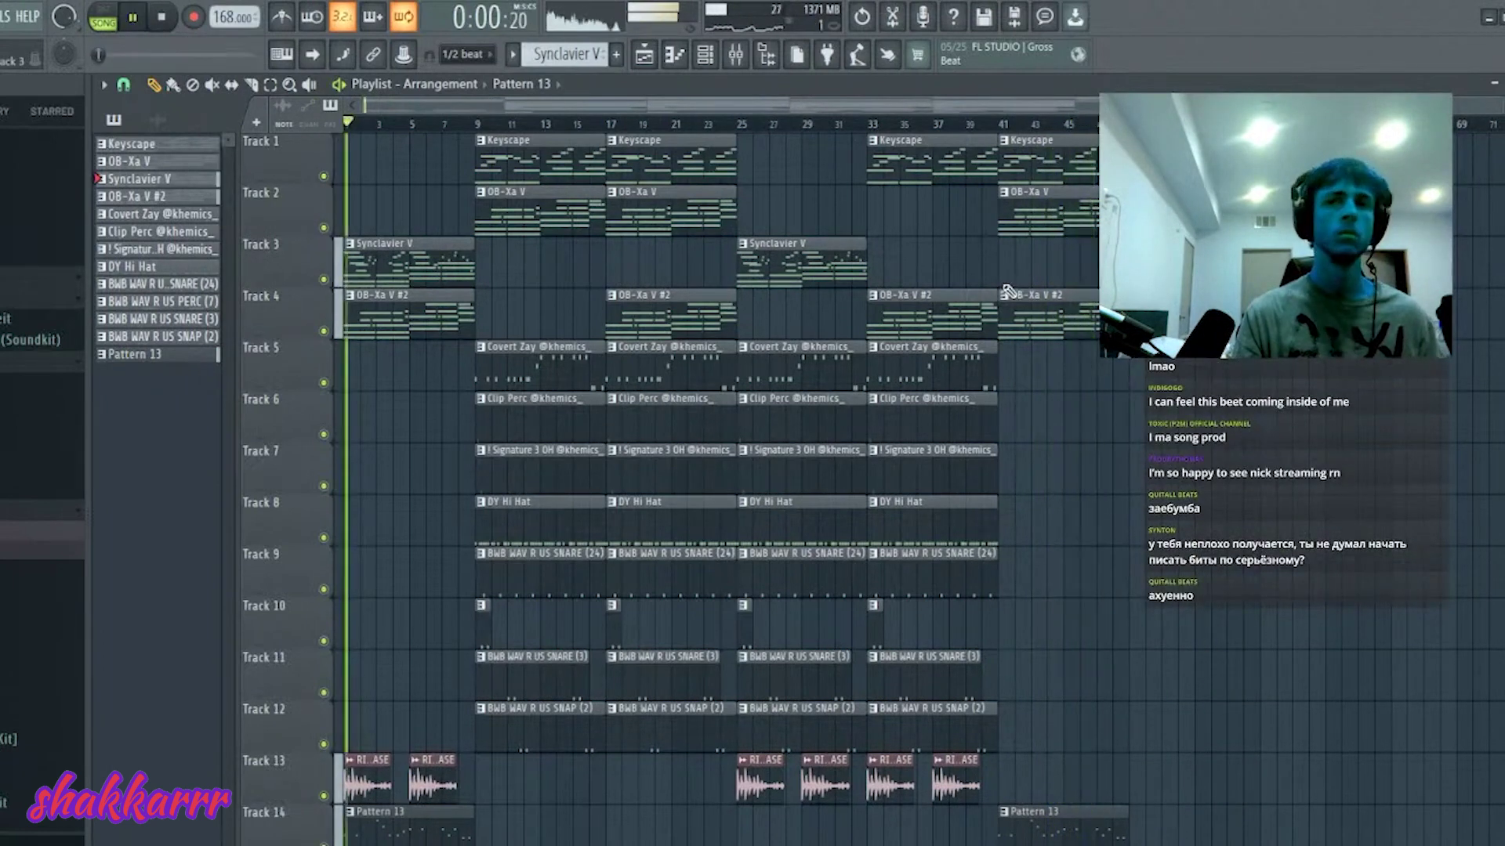
- Audition the intro without the OB-Xa V #2 clip and without the Synclavier V clip, undoing each removal
left_click(416, 314)
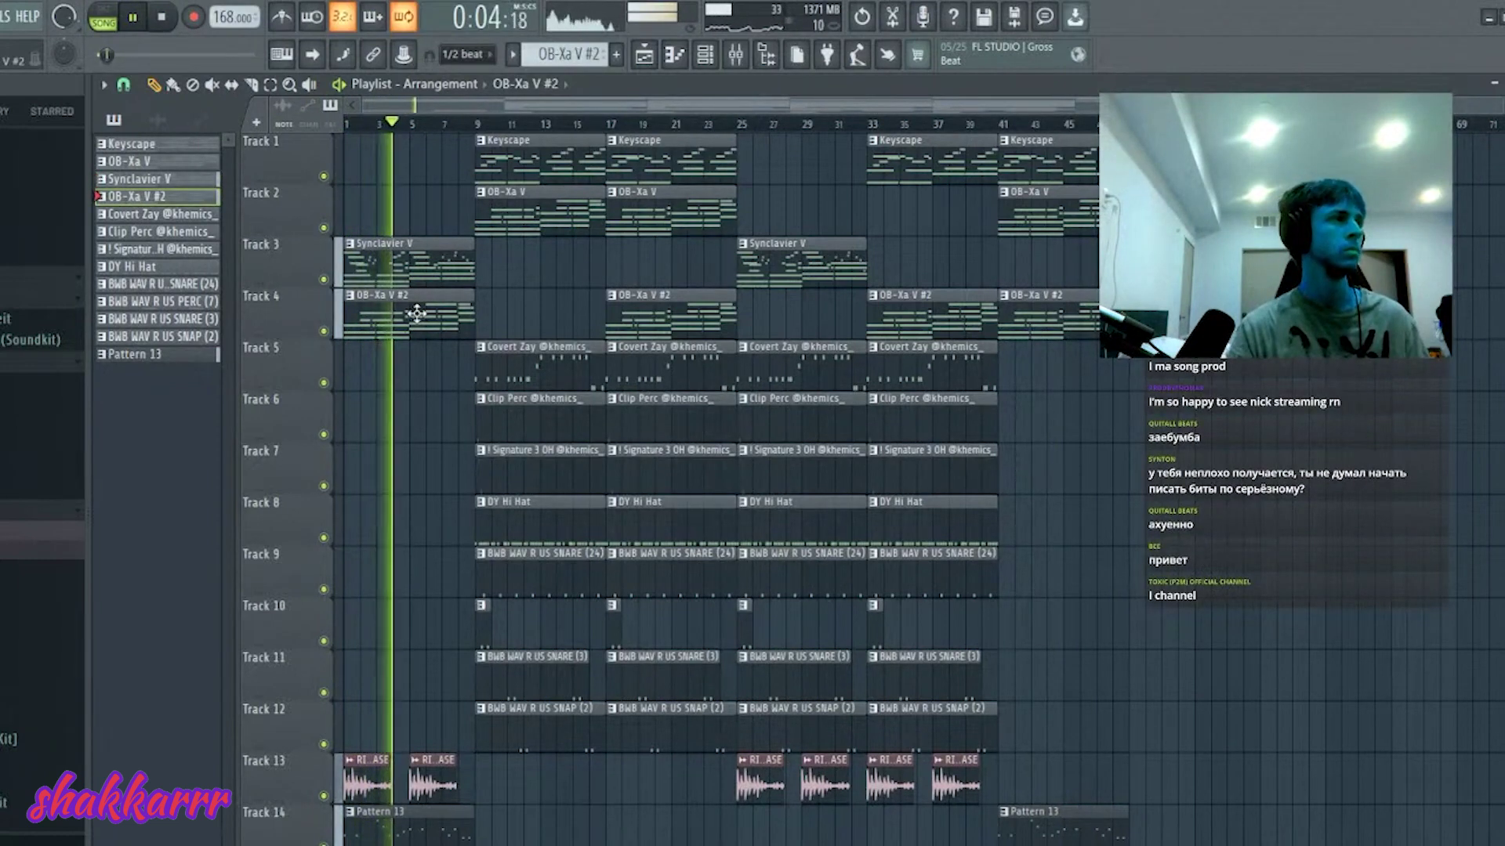
right_click(416, 313)
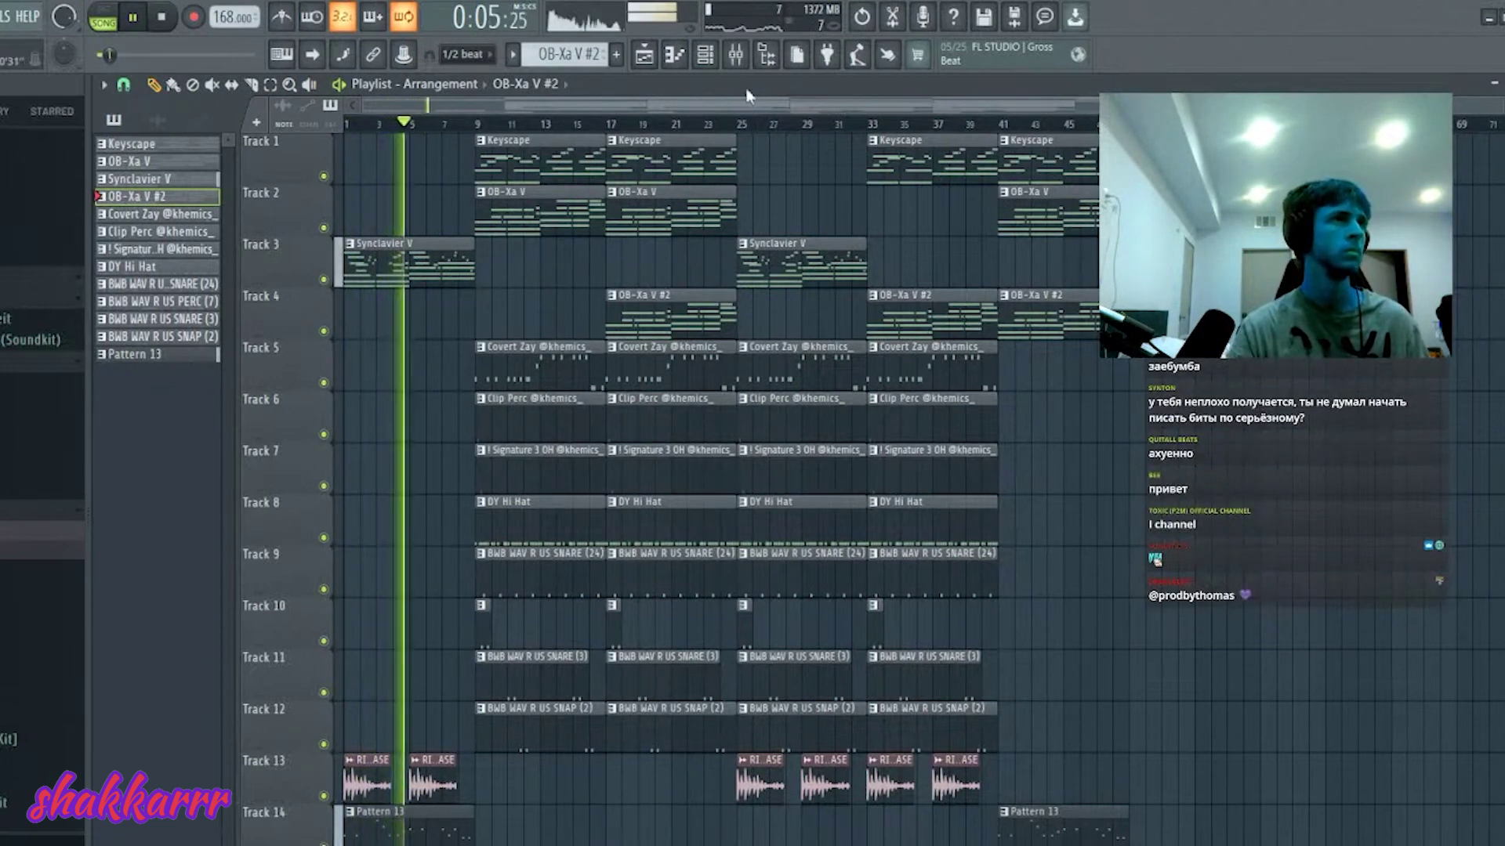
key("ctrl+z")
left_click(731, 65)
right_click(421, 247)
key("space")
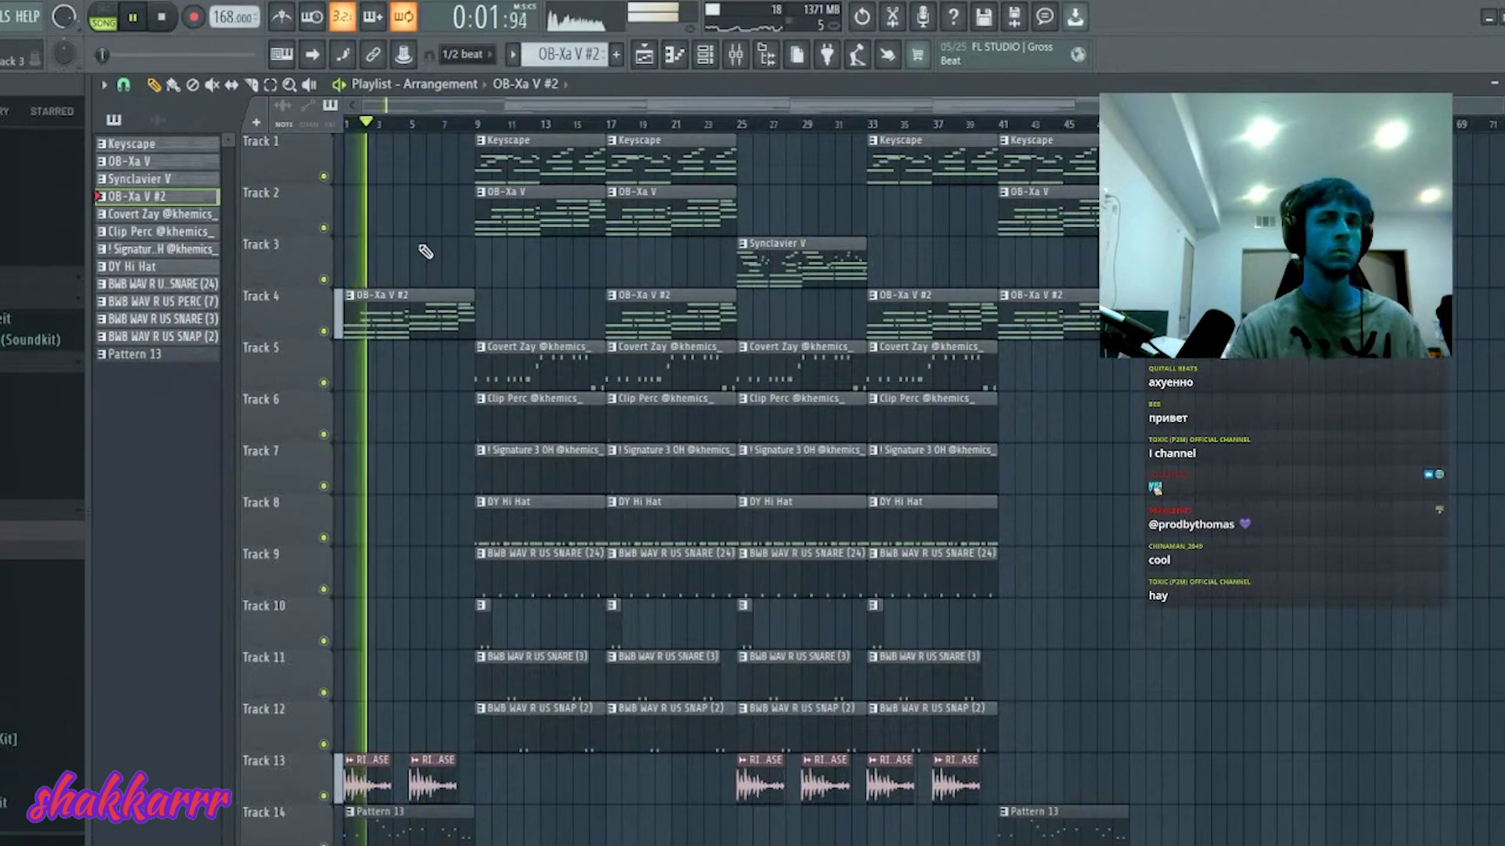
key("ctrl+z")
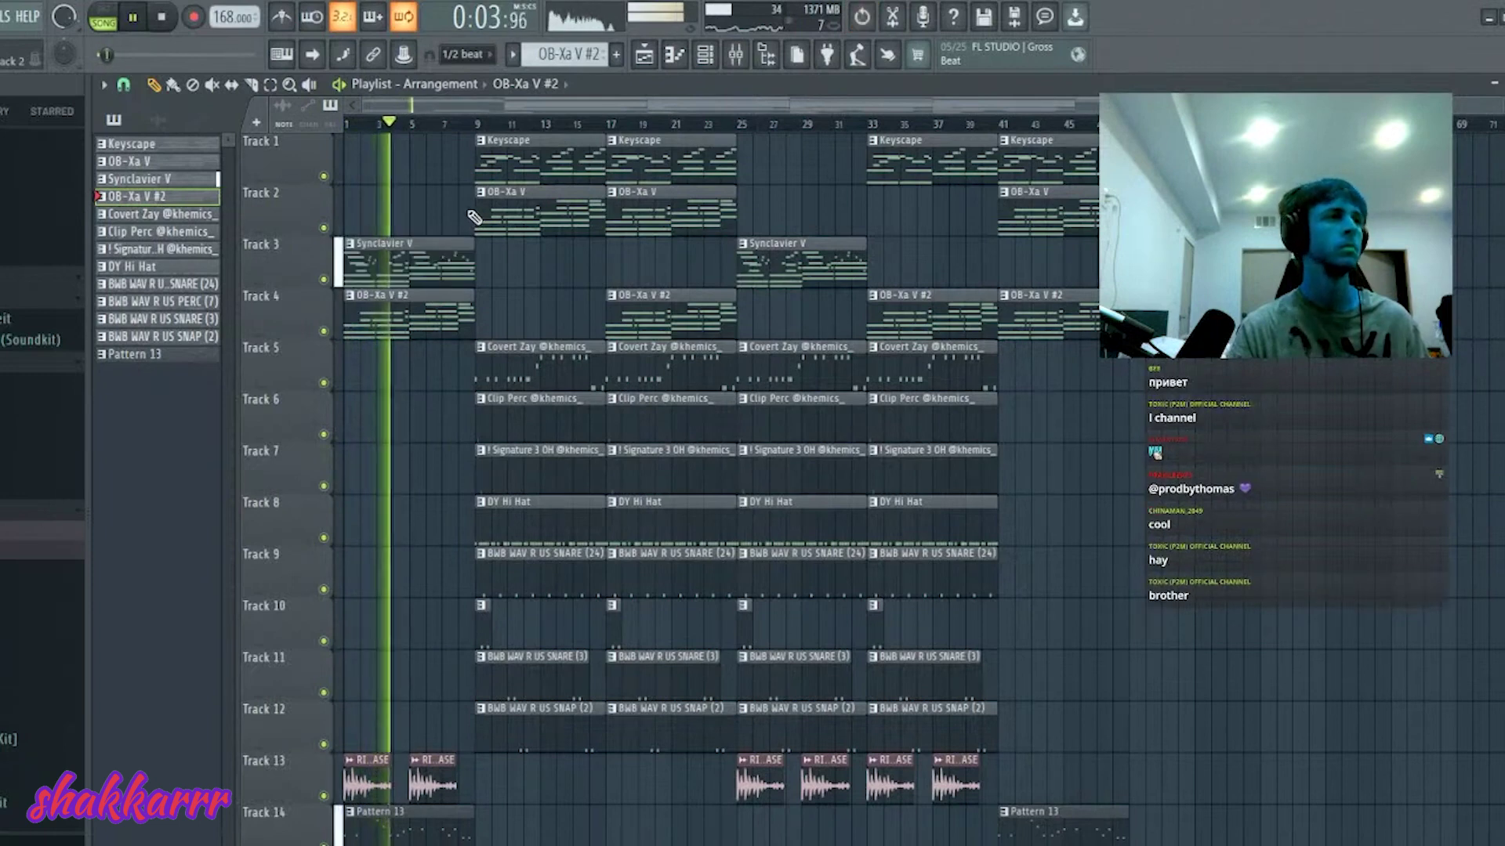
- Listen from bars 9, 41 and 25, make the Synclavier V clip at bar 25 a unique pattern and open its notes
left_click(477, 123)
left_click(1000, 123)
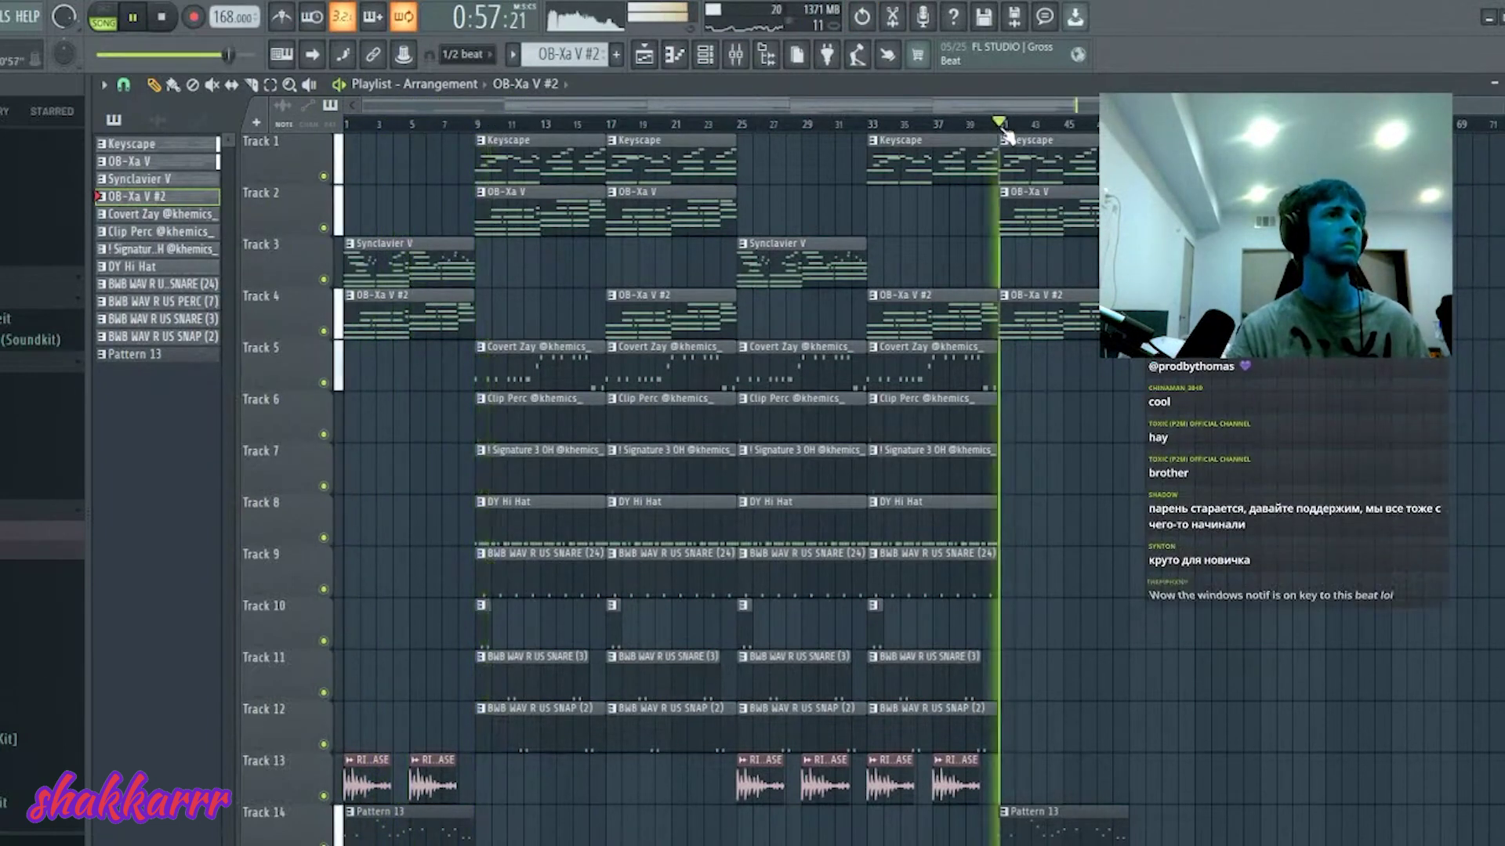
left_click(744, 123)
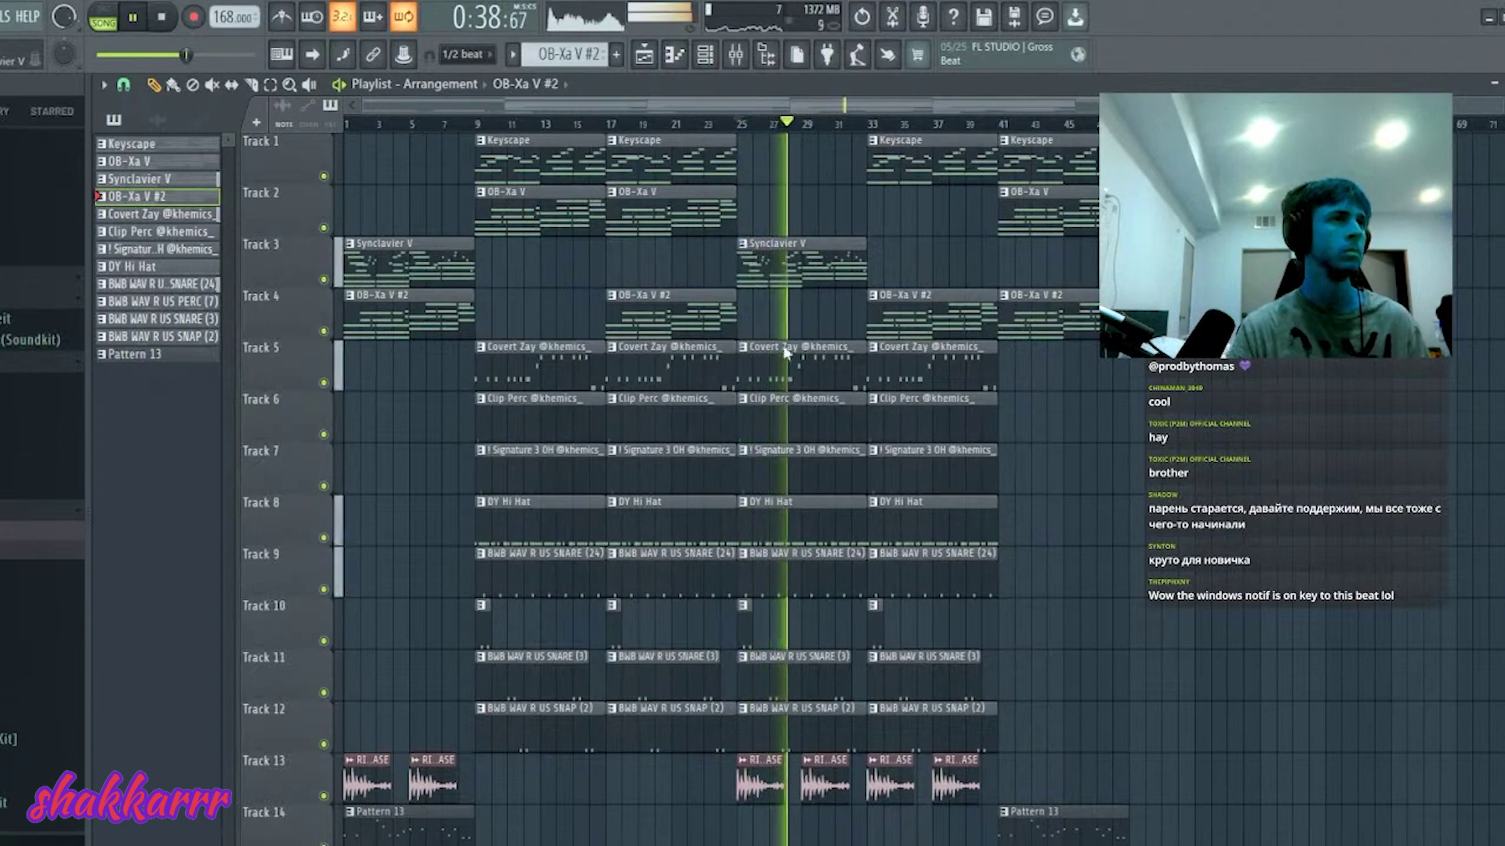
left_click(767, 271, "shift")
double_click(775, 264)
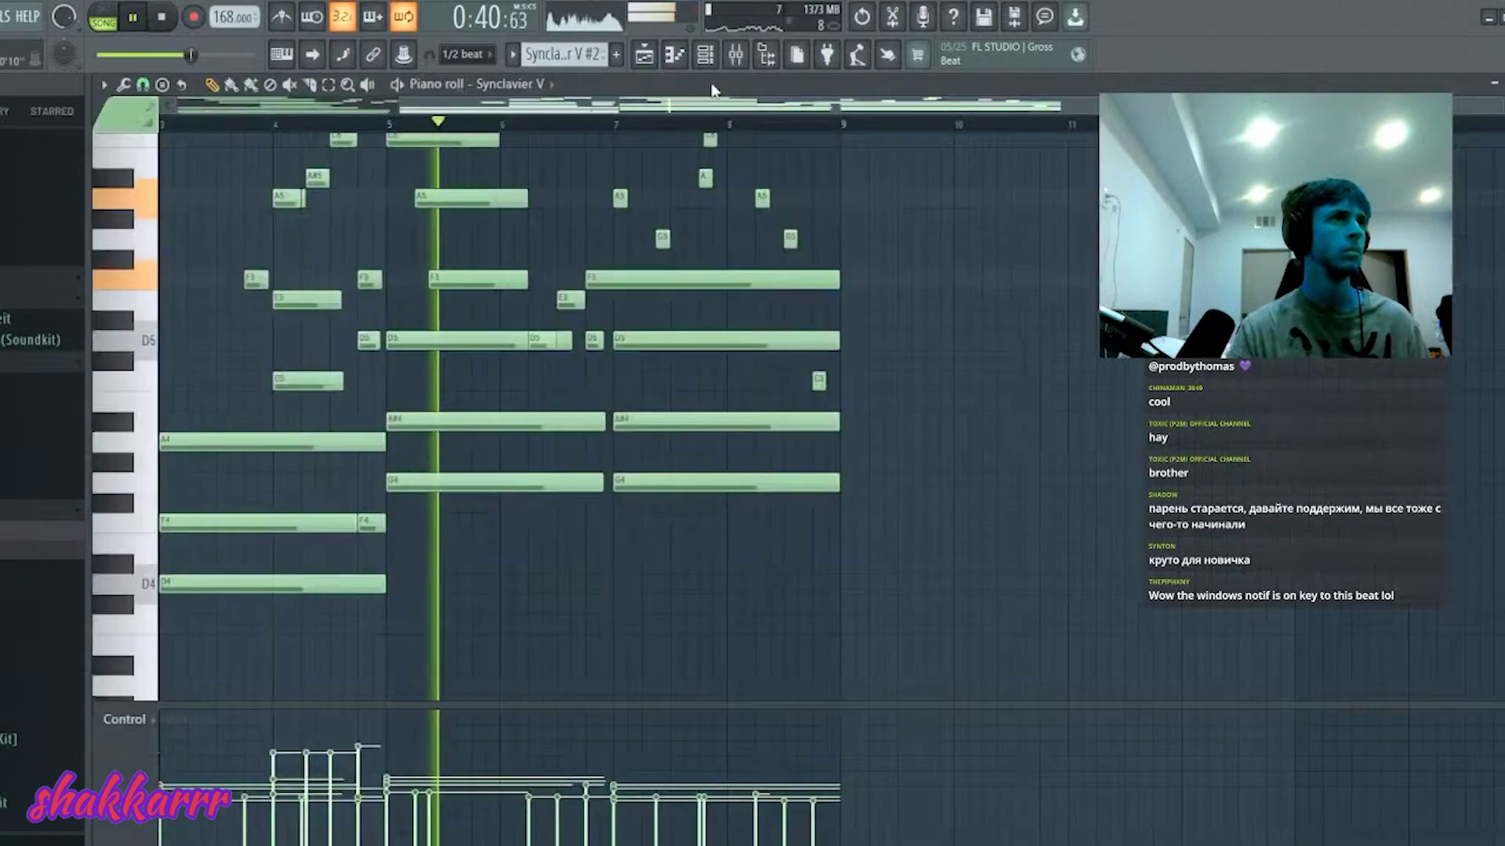
- Replace the notes of the unique Synclavier V pattern with a copy of the OB-Xa V pattern's chords
key("F6")
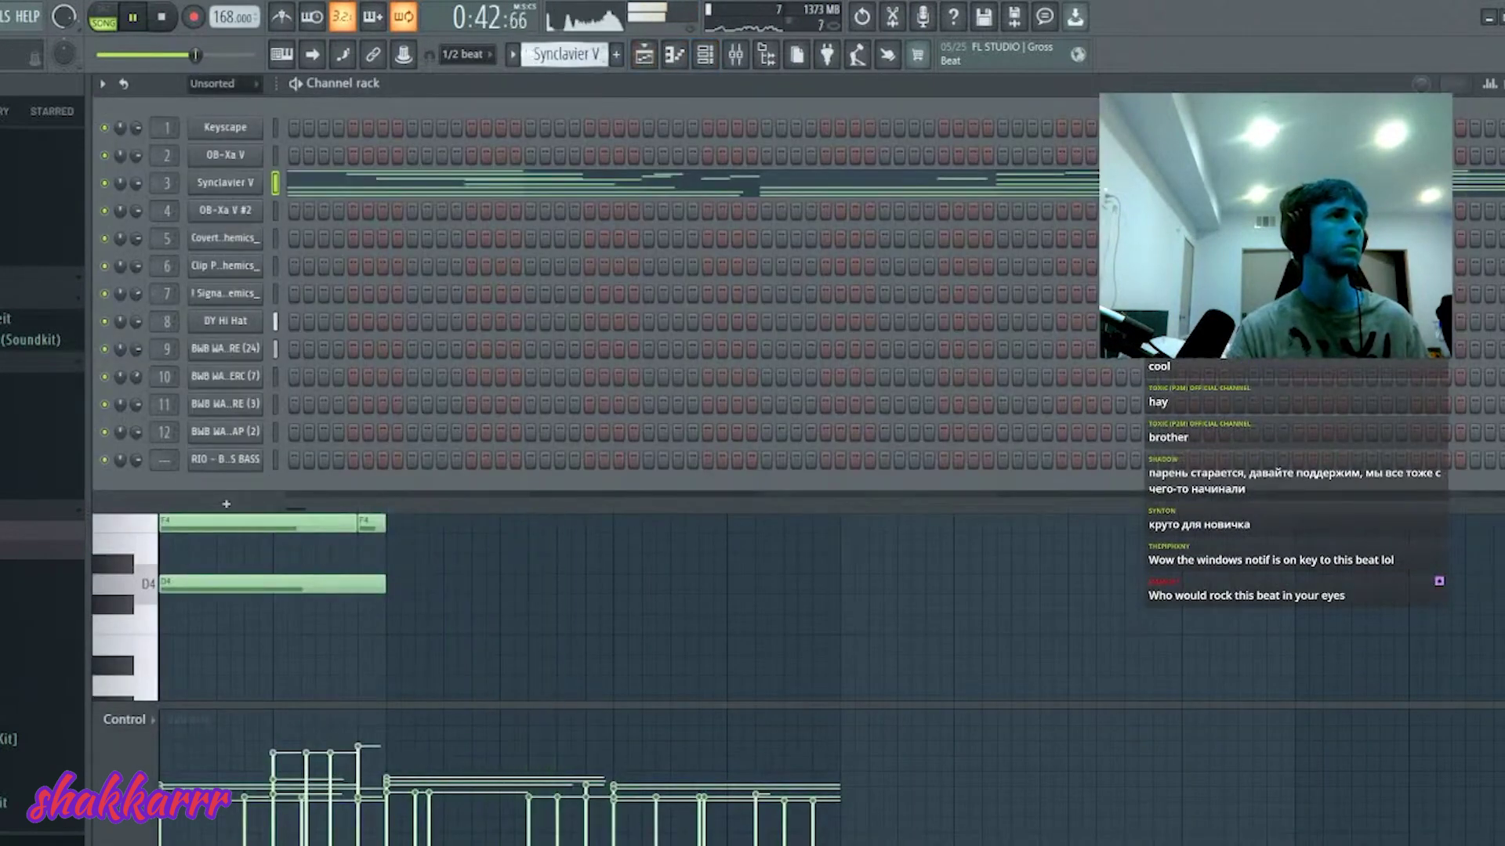
key("KP_Subtract")
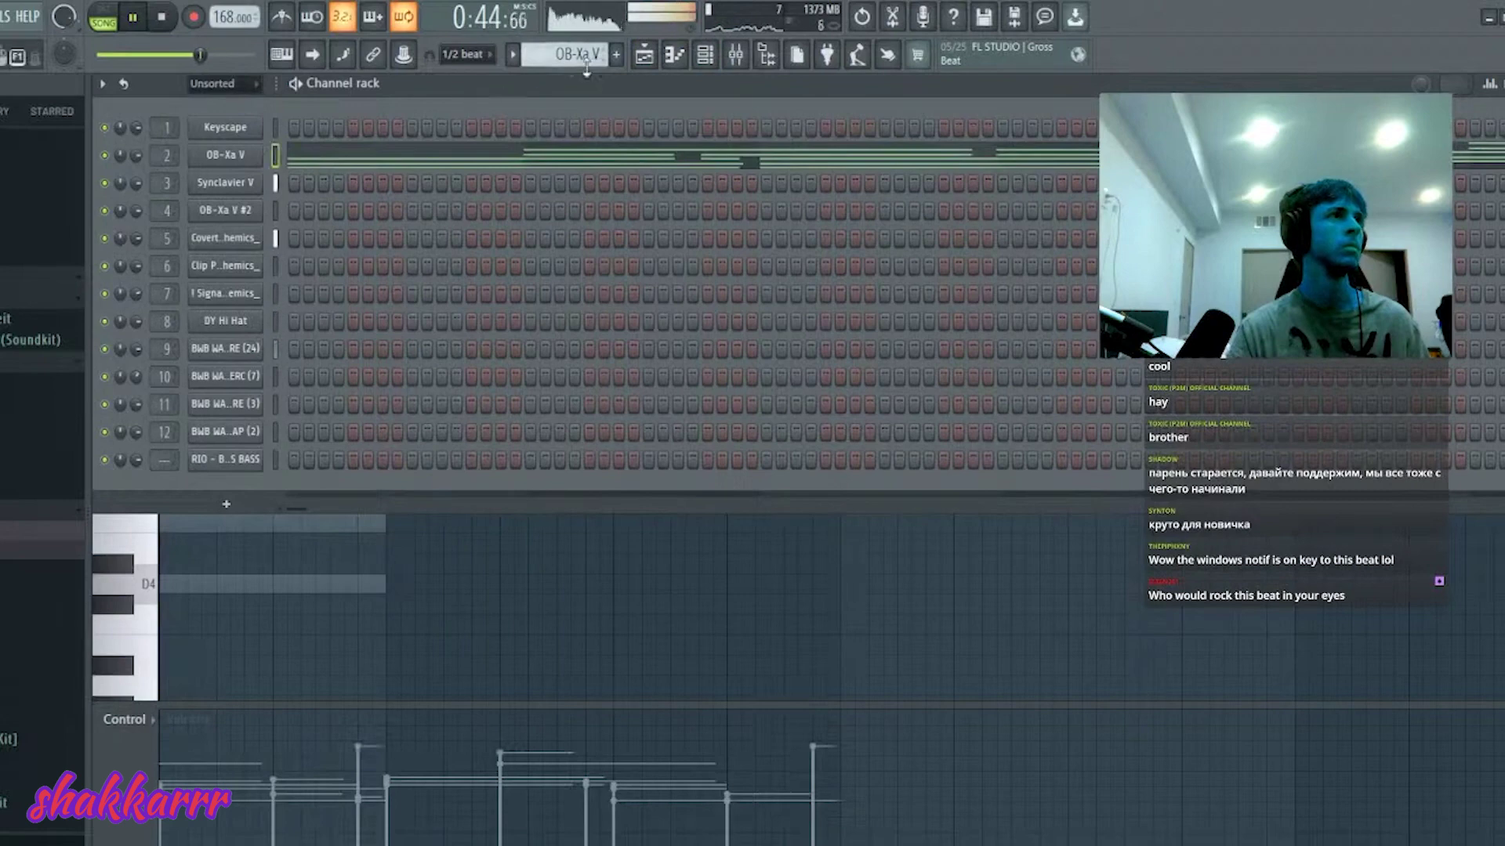
key("KP_Add")
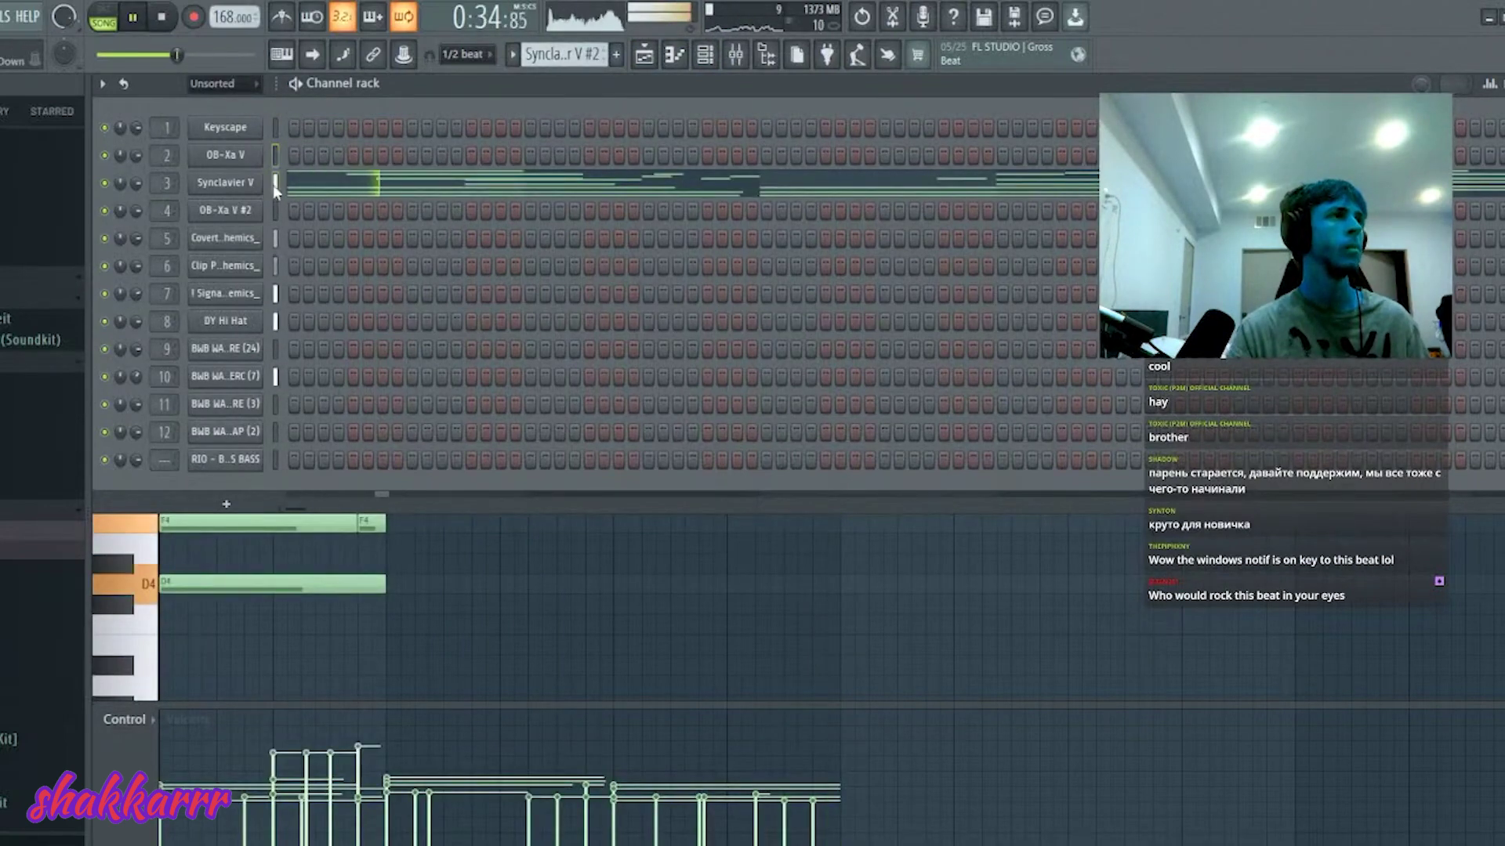
left_click(345, 183)
left_click(345, 183)
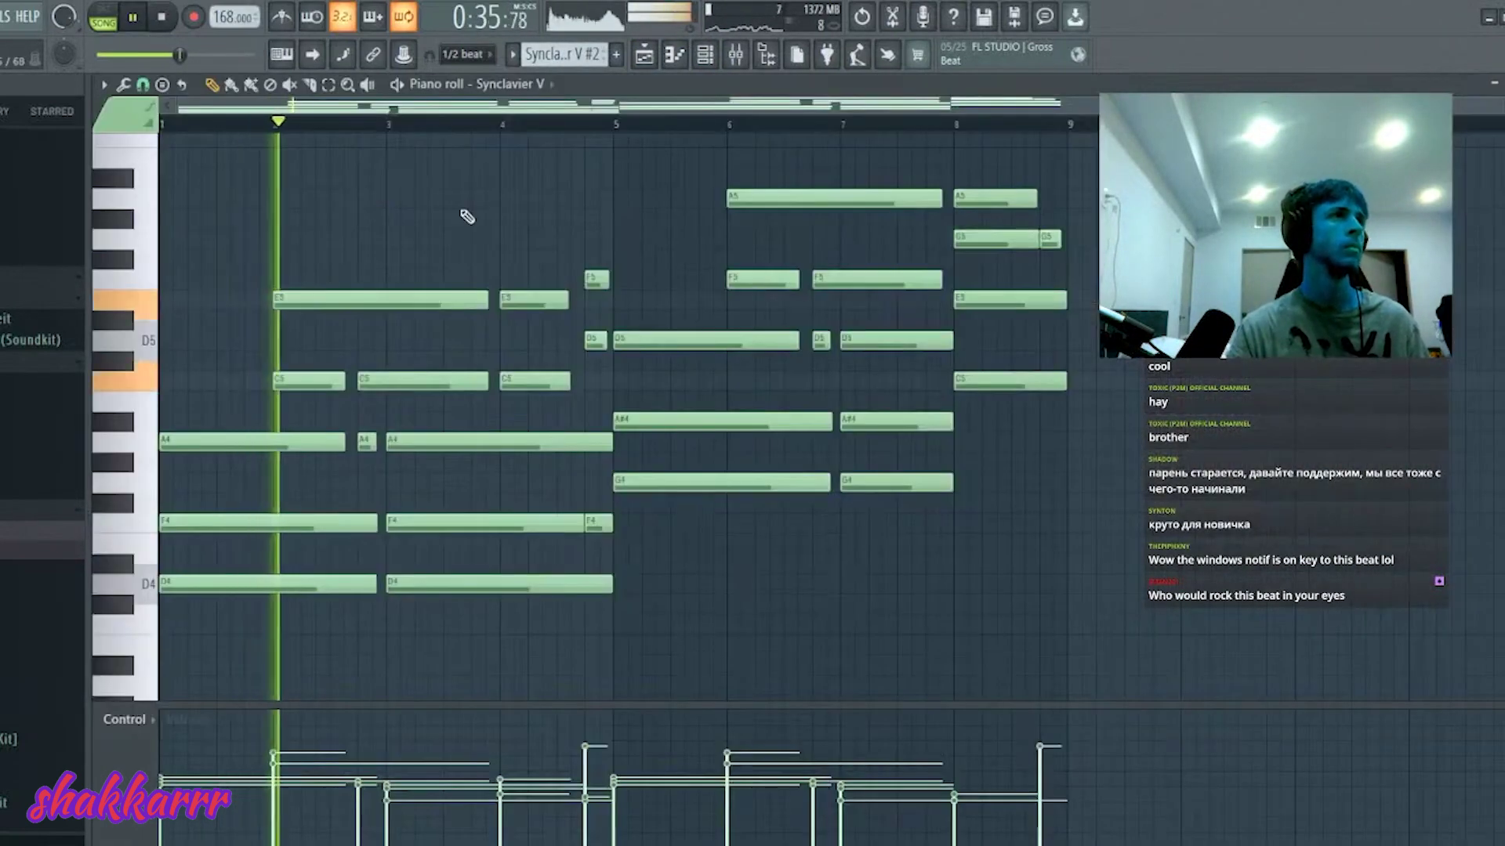
- Transpose the low F4 and D4 notes at the start of the copied chords up one octave and return to the playlist
key("ctrl+Up")
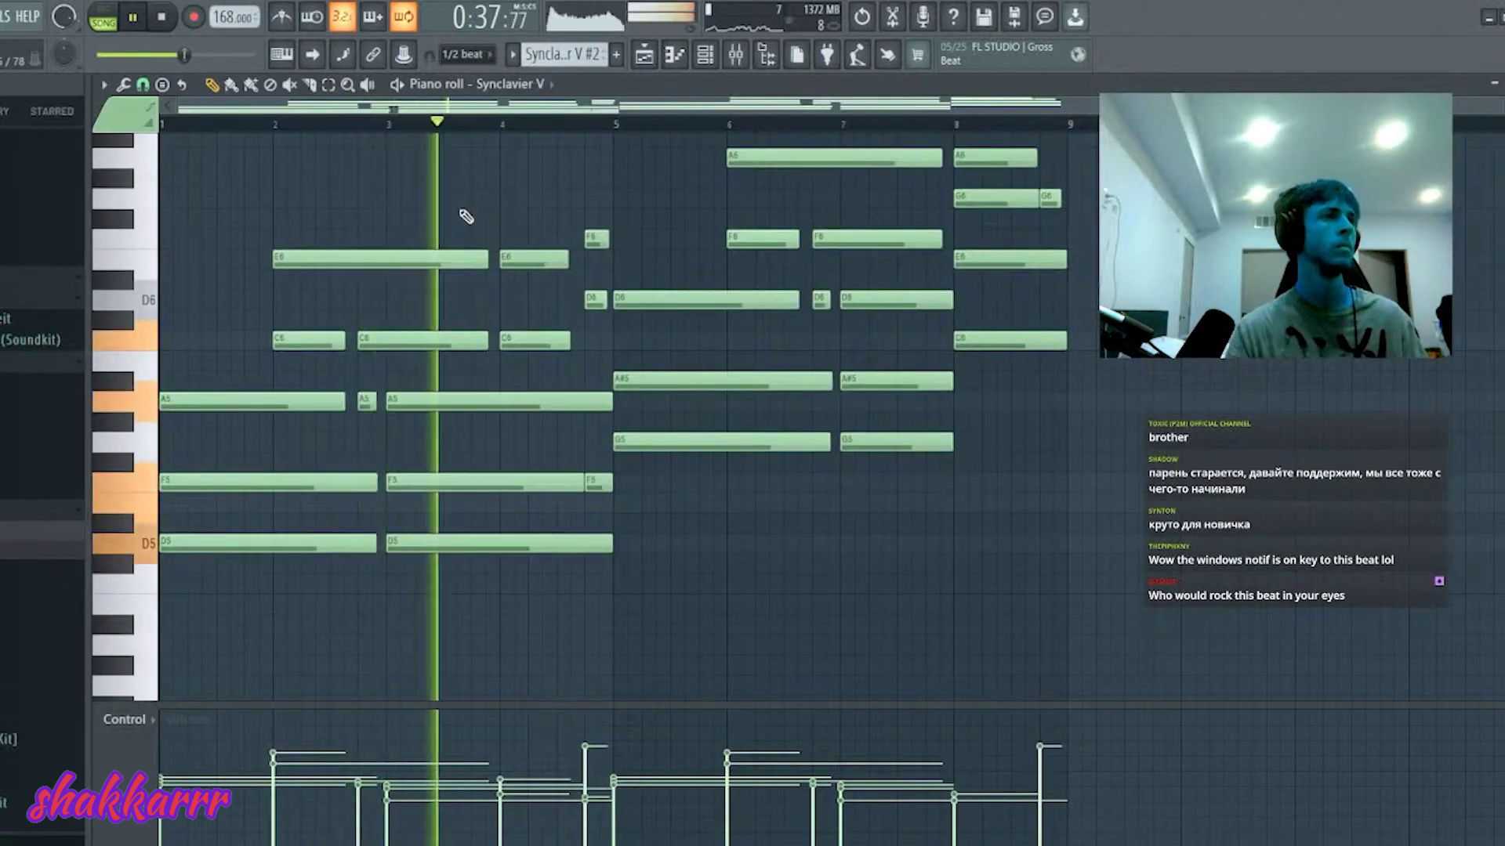
key("ctrl+Down")
left_click_drag(504, 510, 270, 612)
key("ctrl+Up")
key("F7")
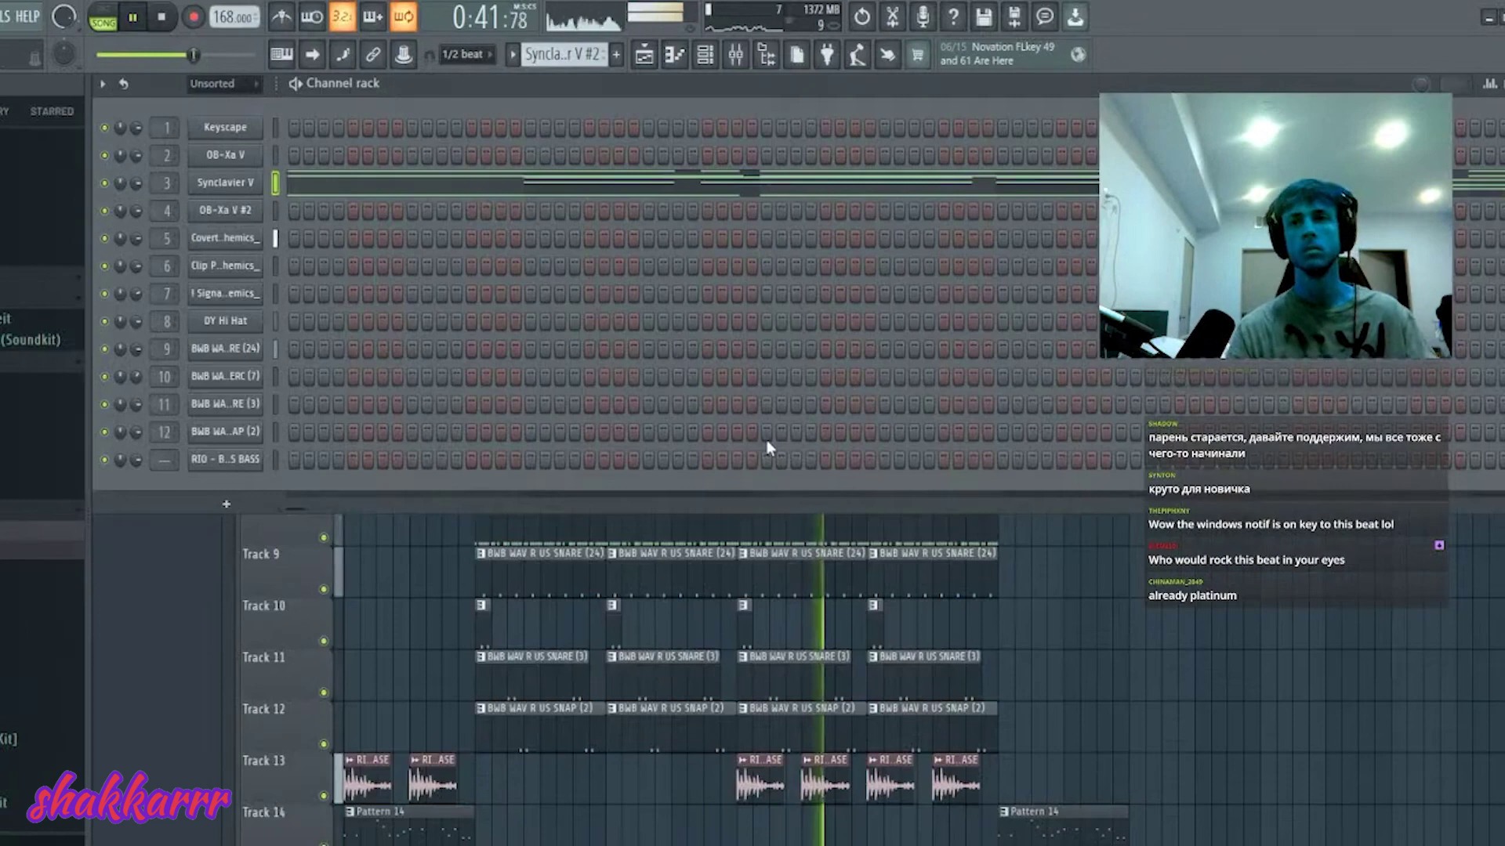
key("F6")
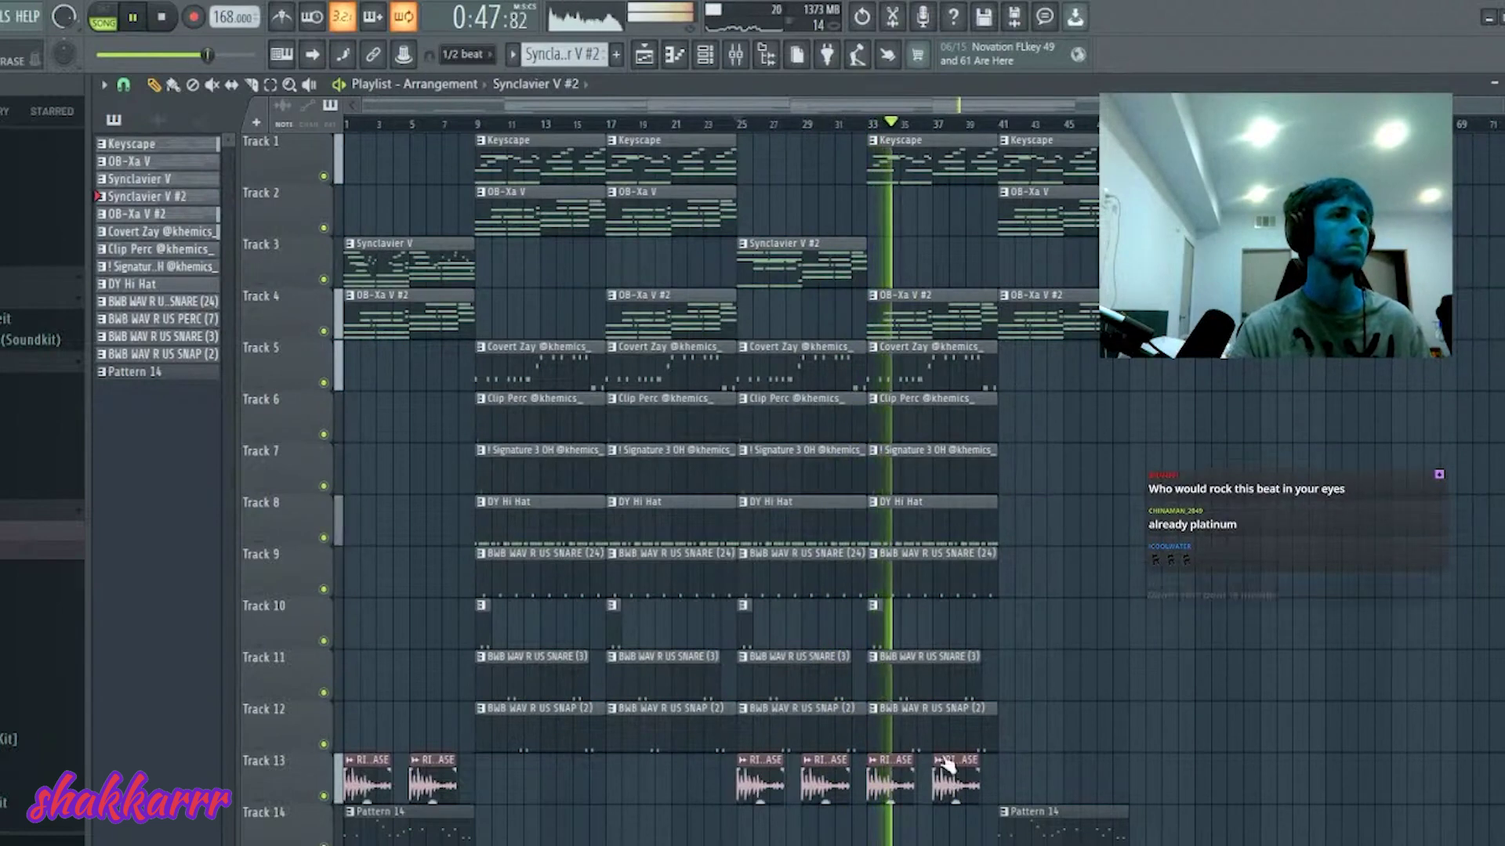
- Replace the OB-Xa V #2 clip at bar 33 on Track 4 with an OB-Xa V clip on Track 2
right_click(947, 324)
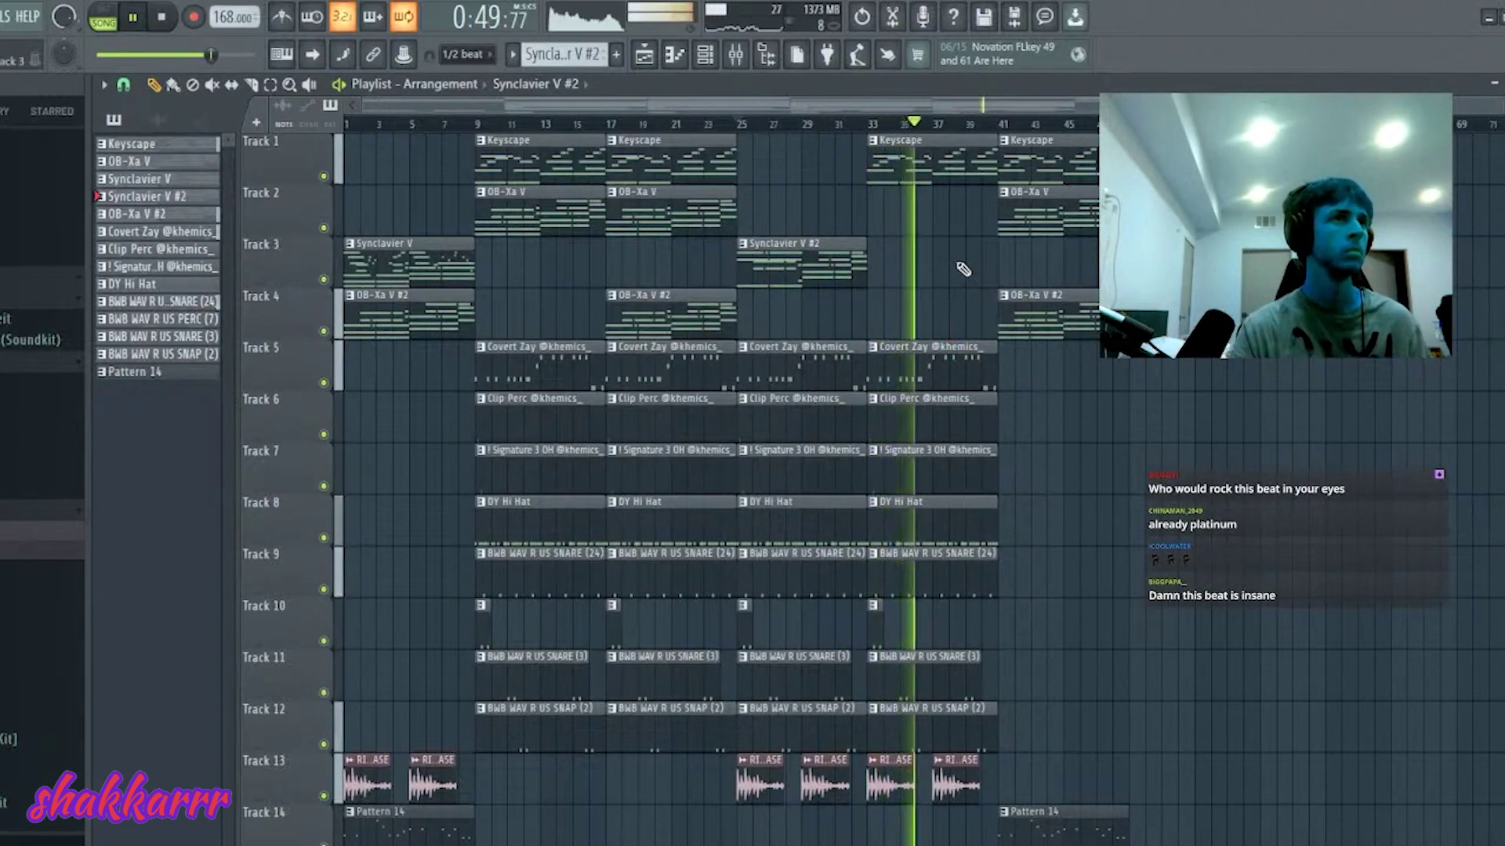
left_click(627, 192)
left_click(878, 206)
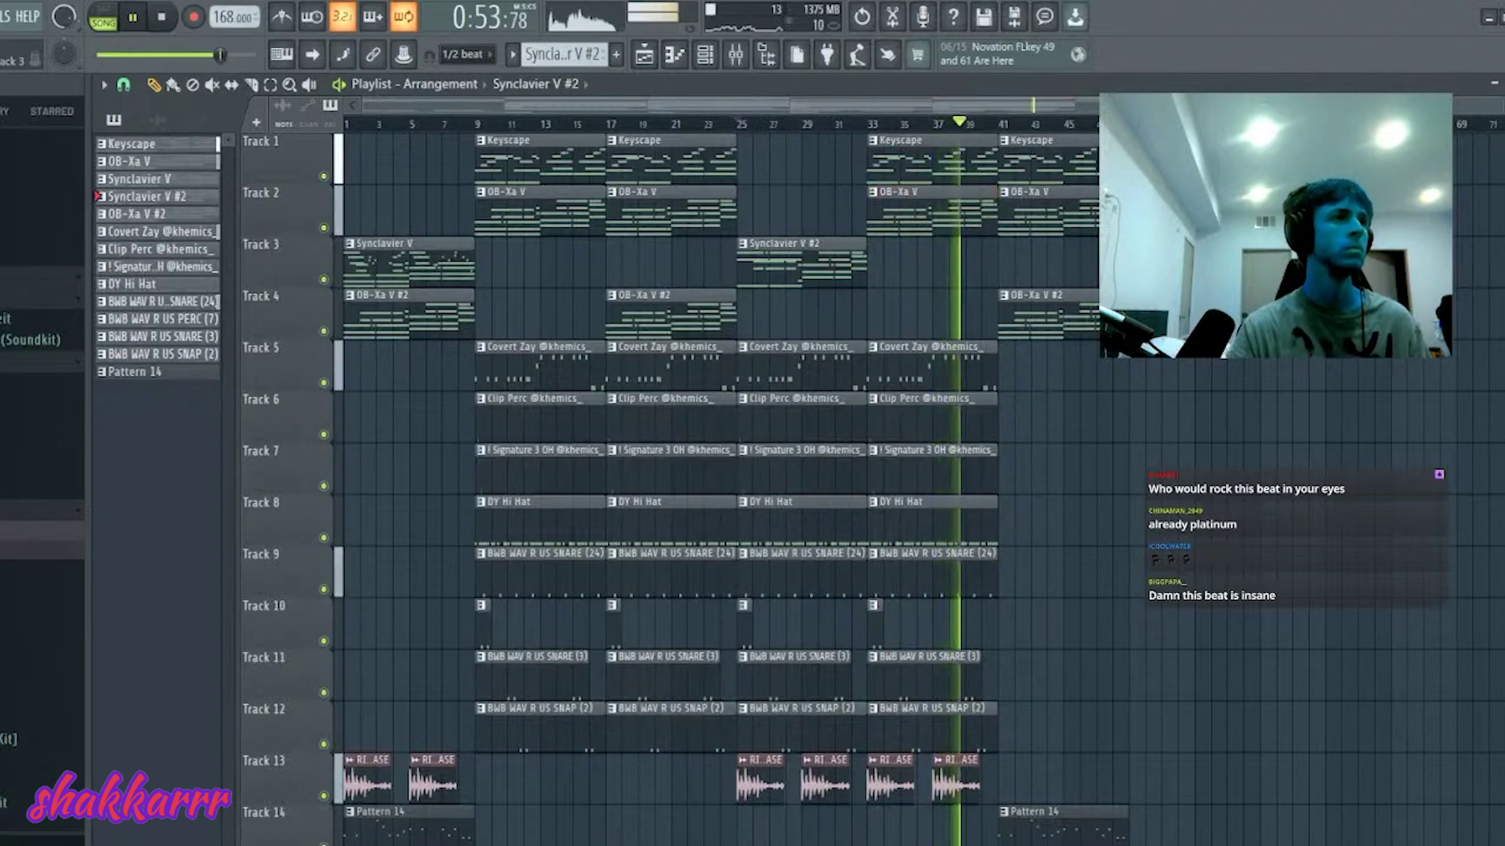
- Duplicate the arrangement from bar 9 through bar 48 starting at bar 49, and delete the Keyscape clip at bar 41
left_click_drag(1135, 124, 478, 124)
key("ctrl+b")
scroll(641, 131, "down", 2)
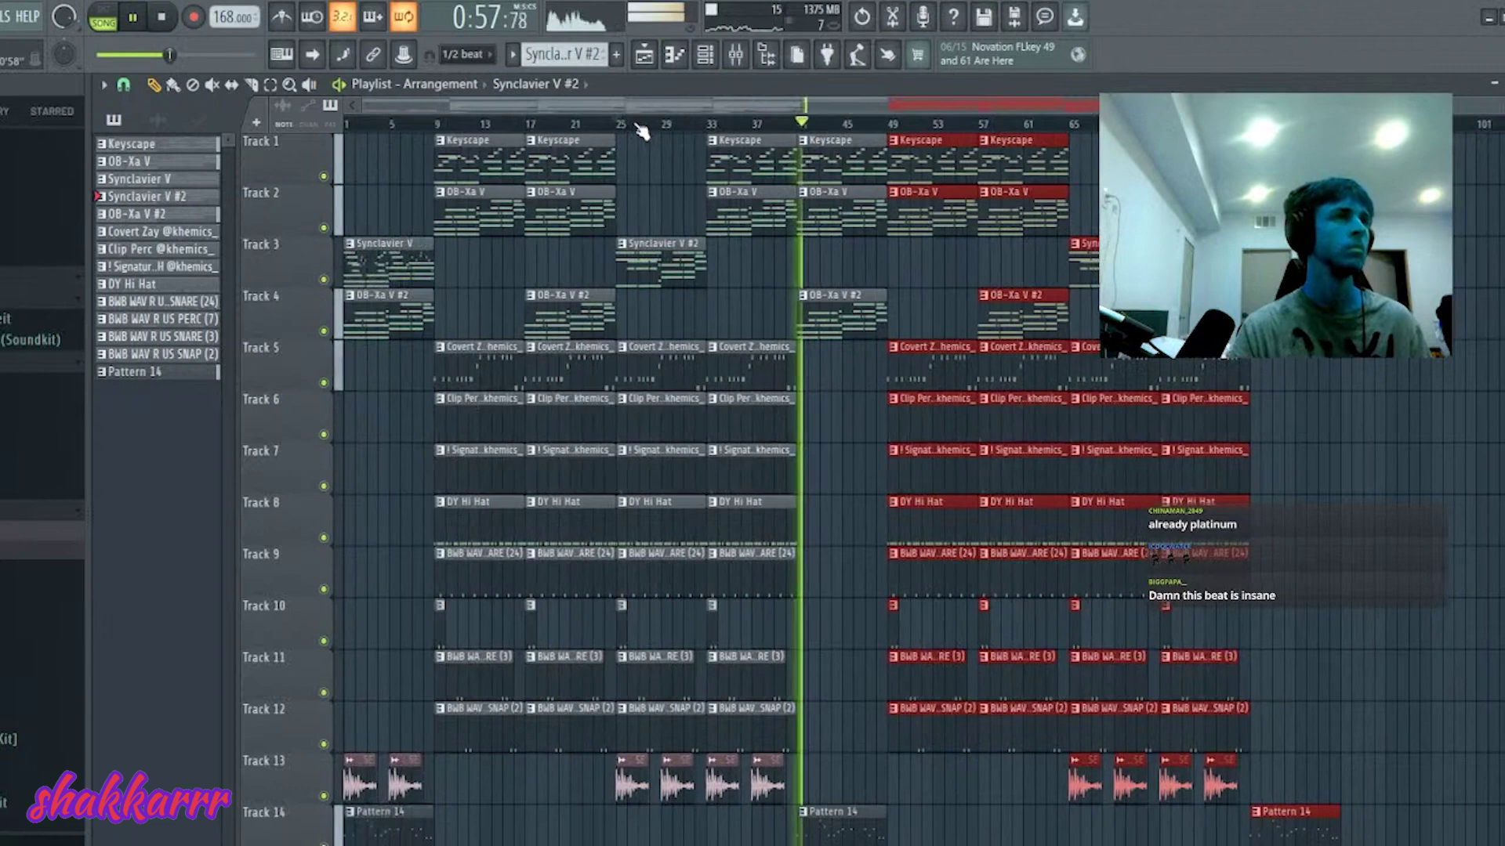
right_click(855, 172)
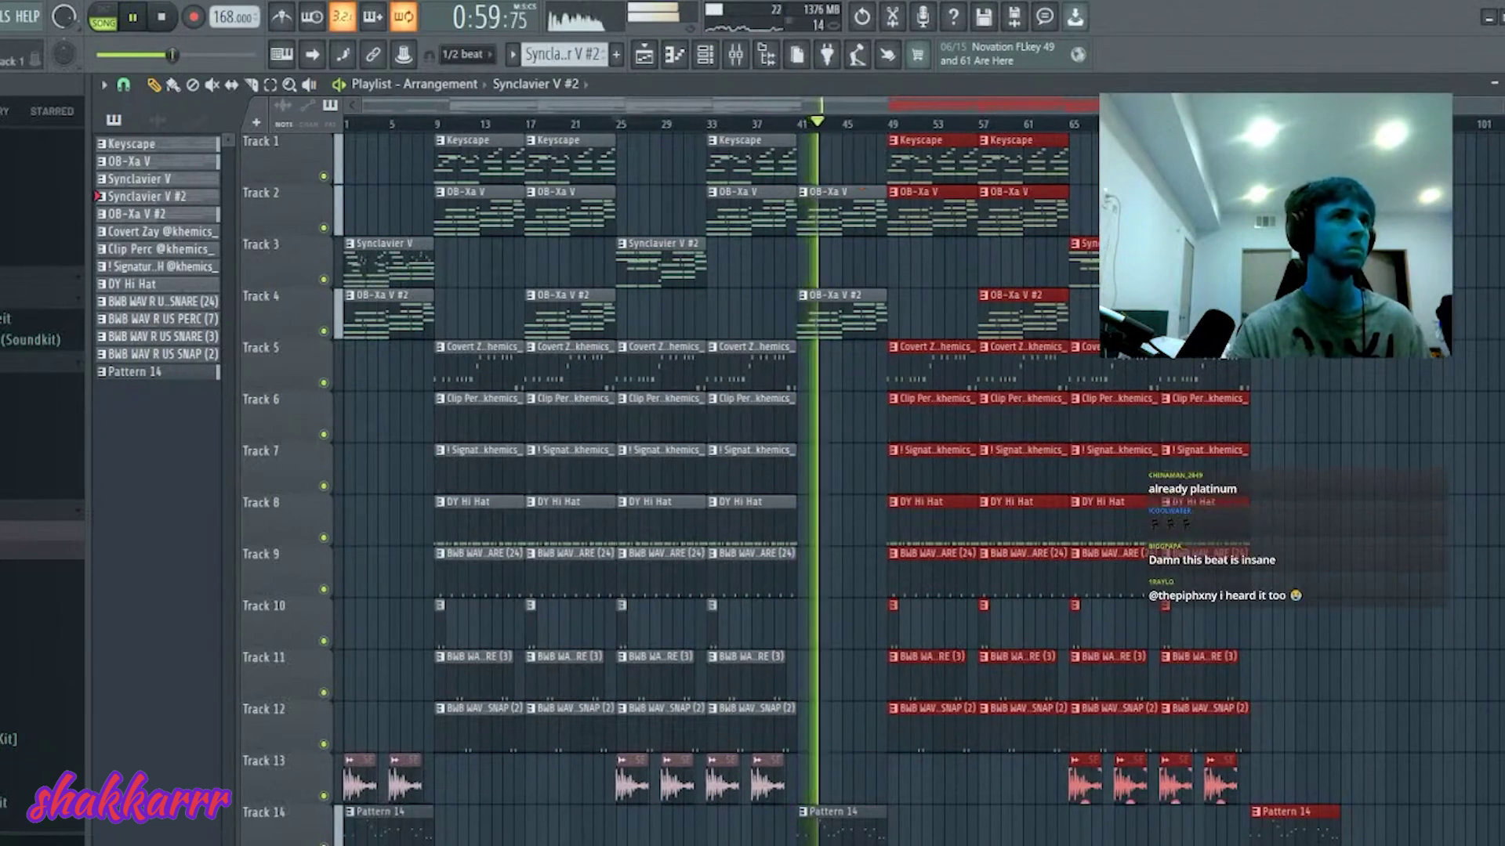
- Place a Synclavier V #2 clip at bar 41 on Track 3 and replace the Synclavier V clip at bar 1 with Synclavier V #2
key("ctrl+d")
left_click(852, 272)
left_click(753, 265)
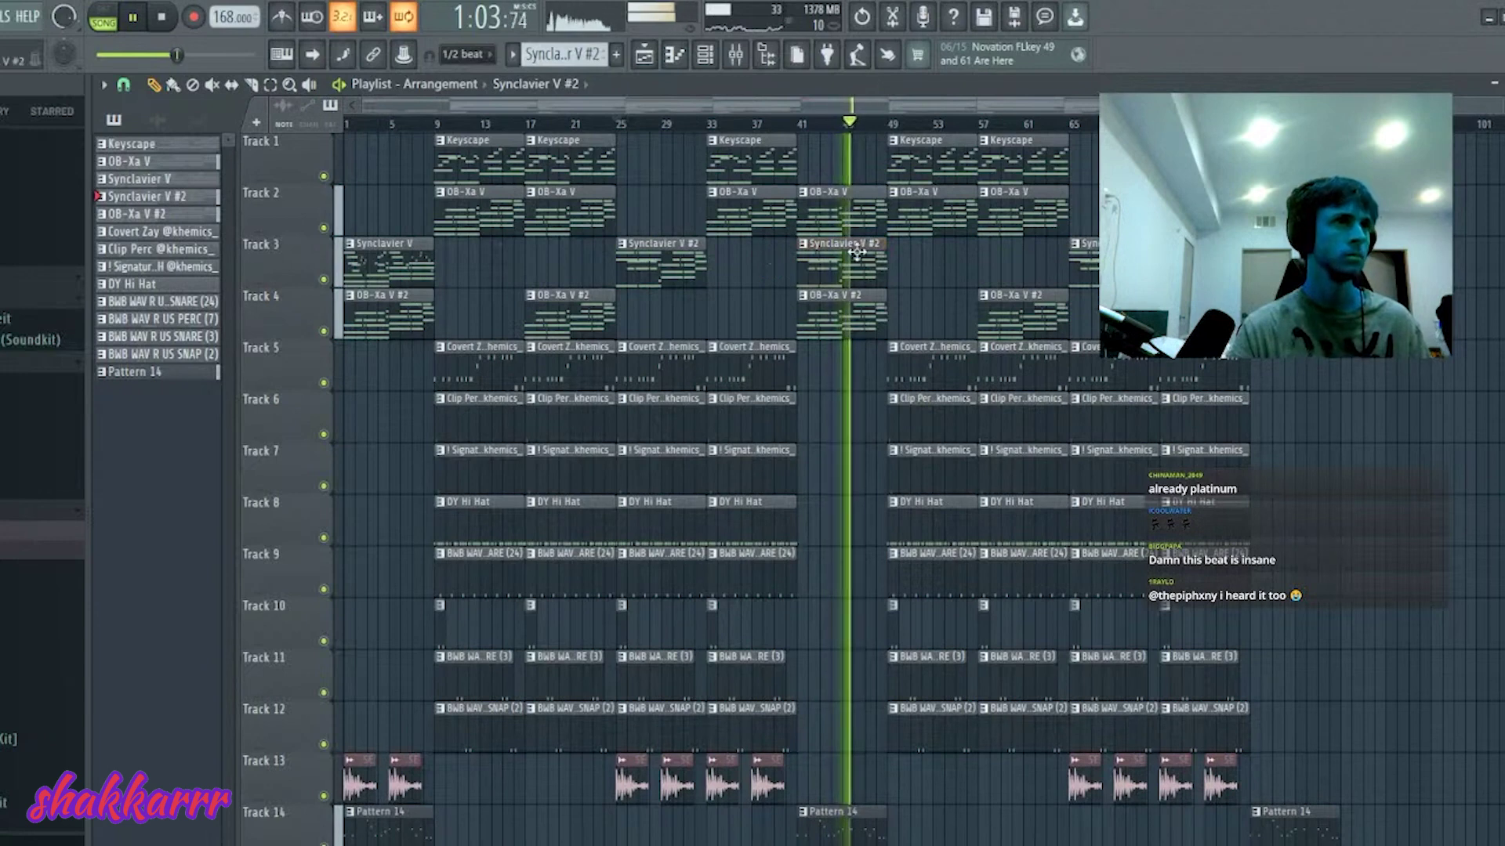
right_click(394, 259)
left_click_drag(598, 254, 428, 252)
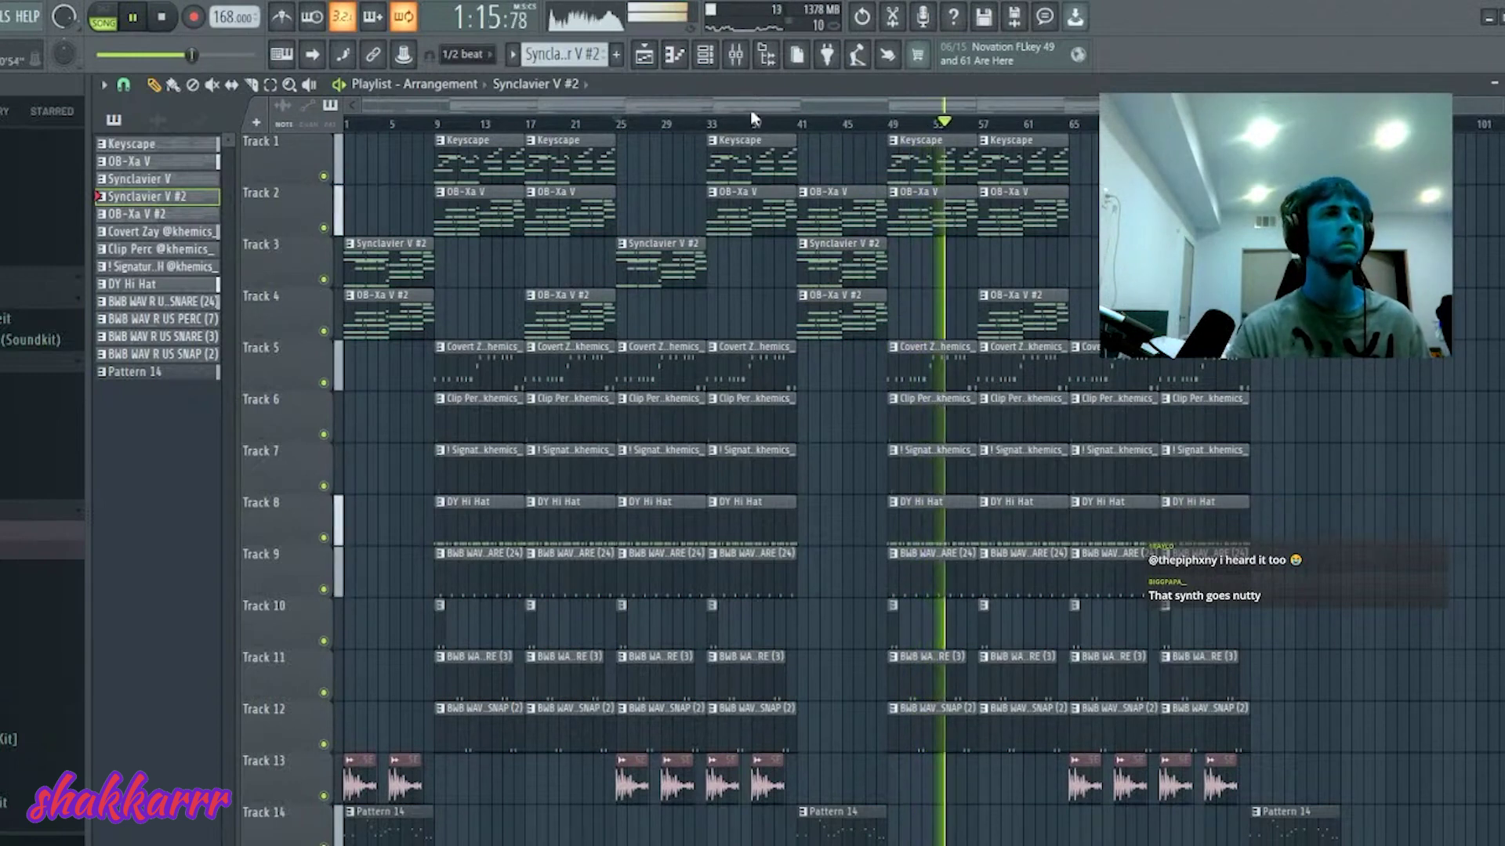
key("space")
key("space")
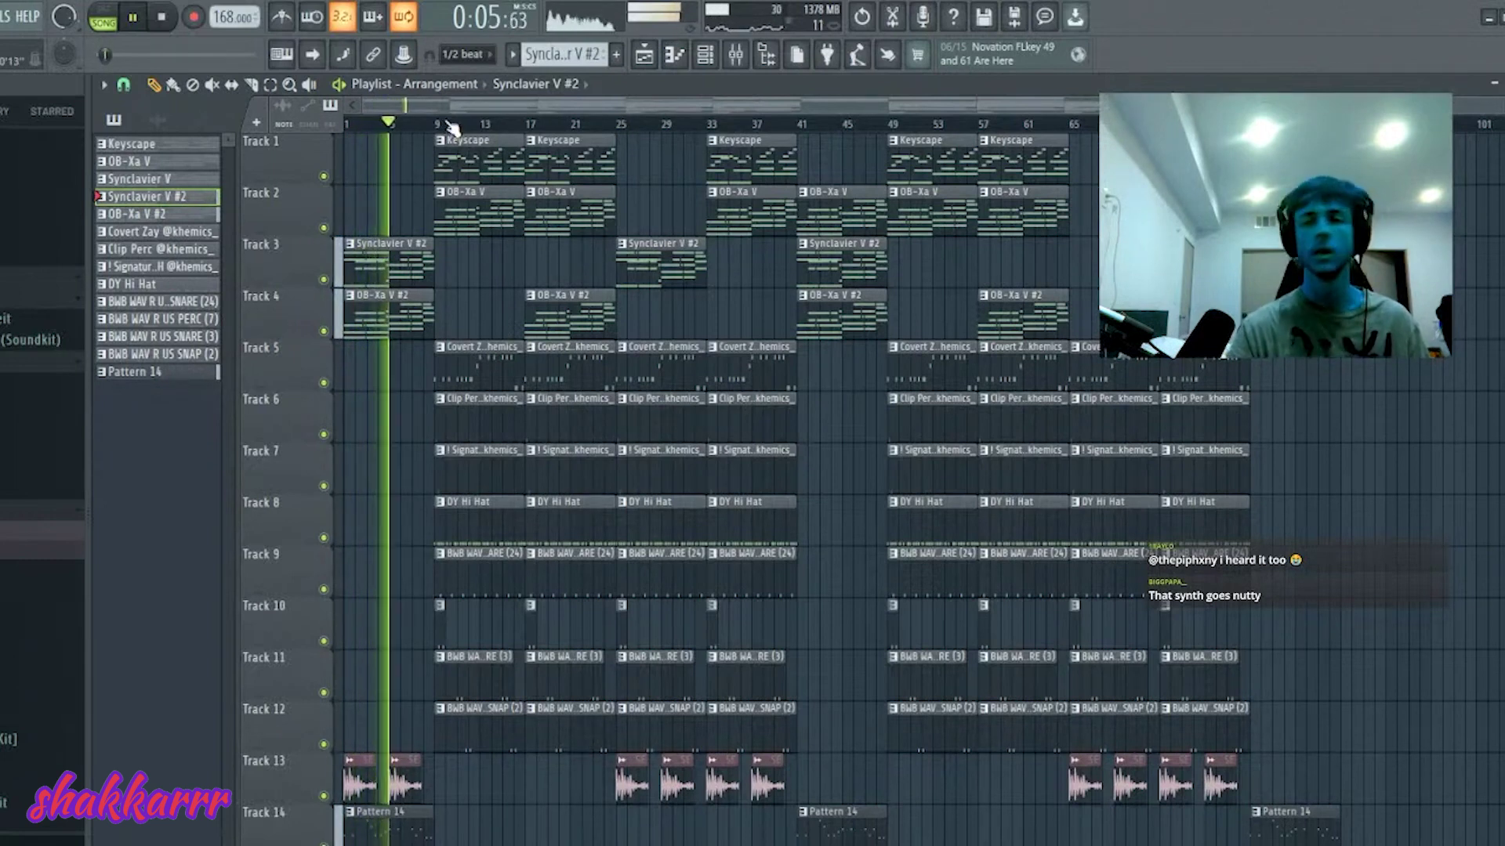
- Duplicate the arrangement clips from bar 49 onward so the copy starts at bar 89
left_click_drag(901, 135, 1414, 843)
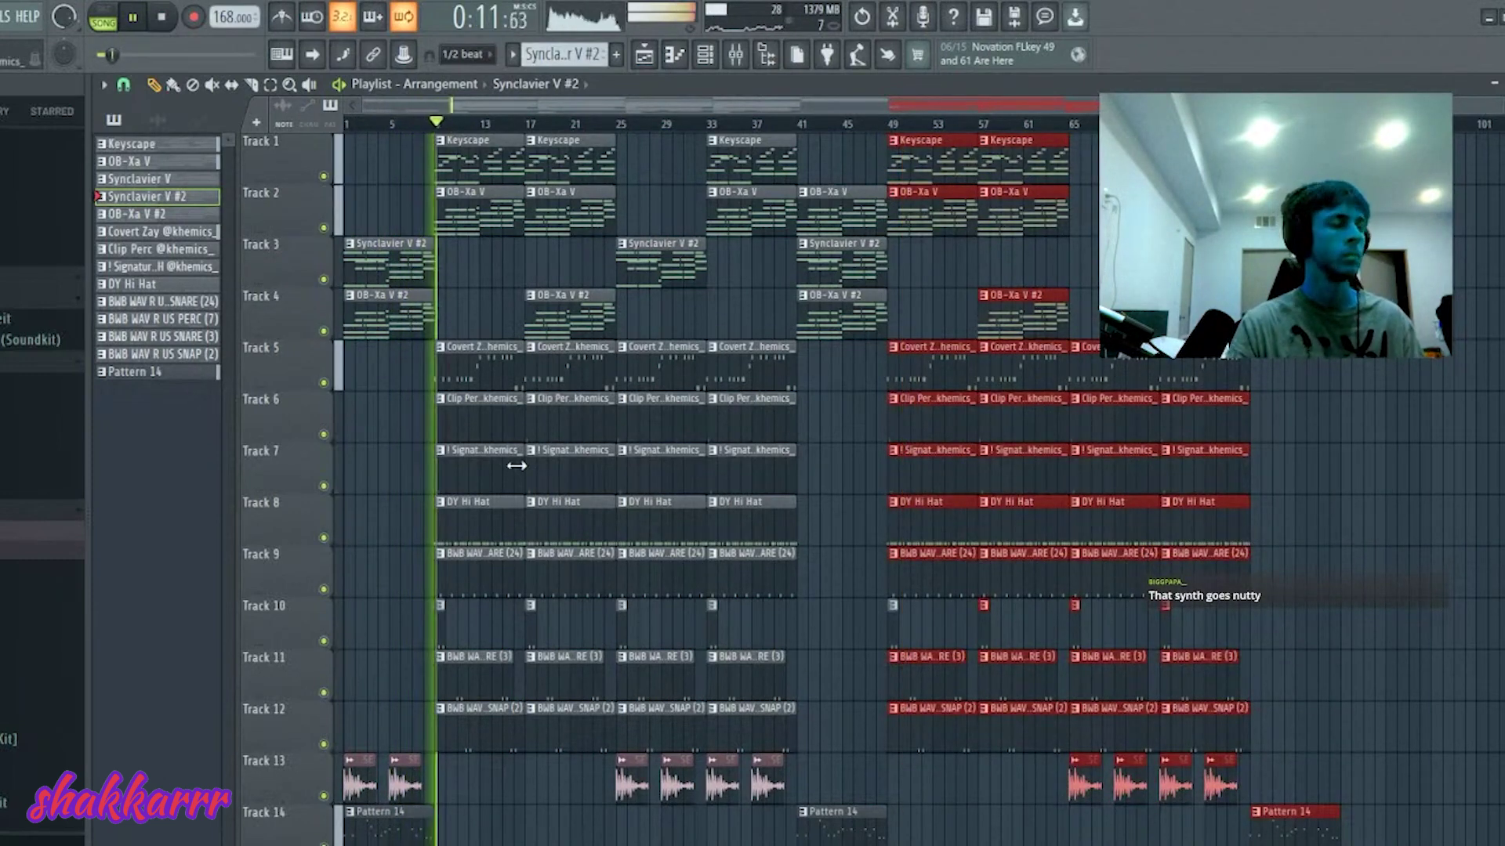
scroll(781, 384, "right", 4)
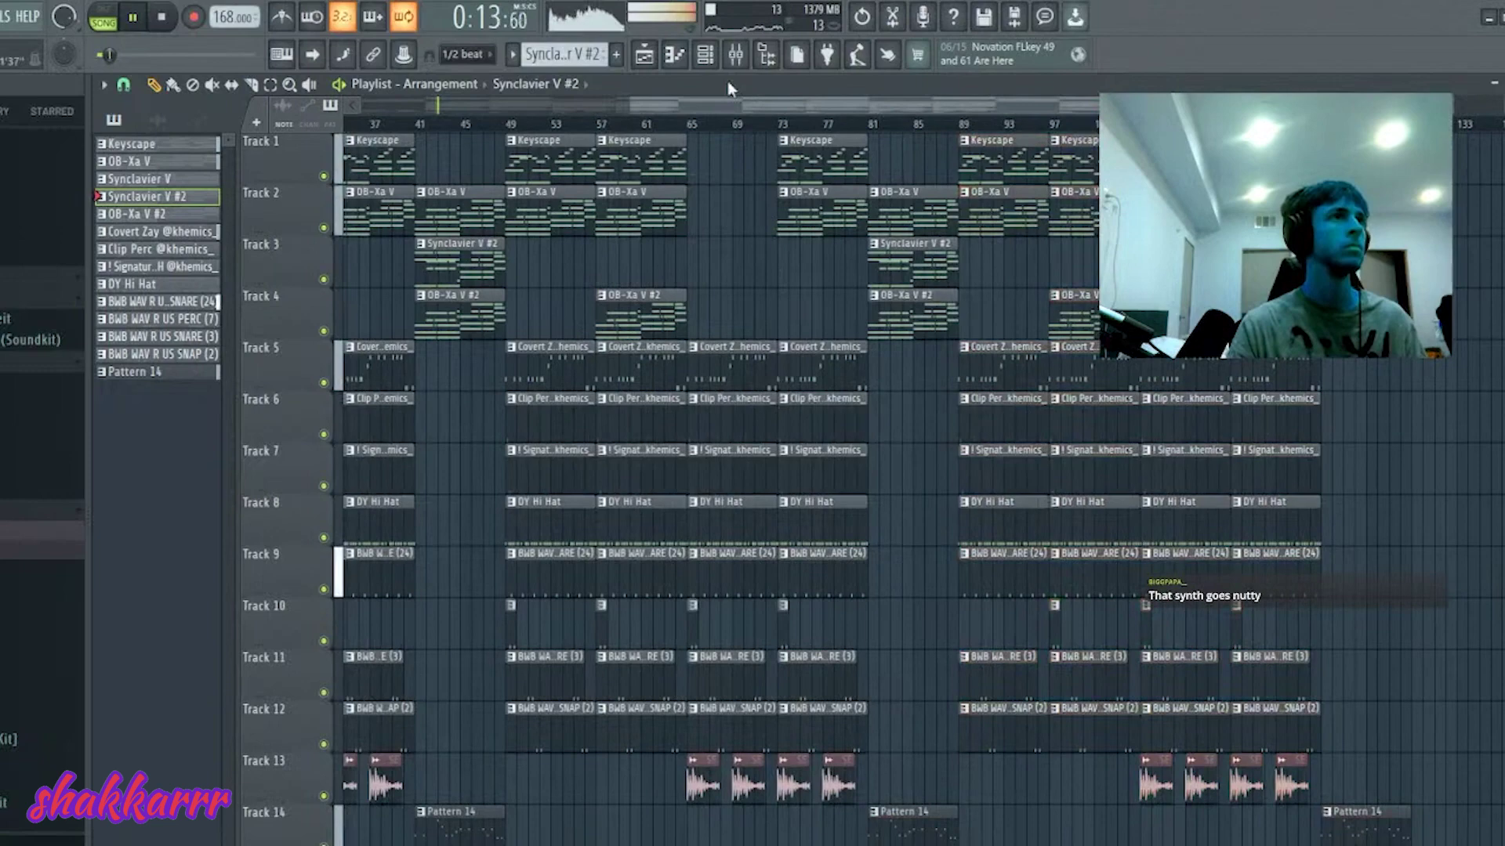
scroll(722, 121, "down", 4)
- Open the mixer and examine the Covert Zay track's level and the Master track's Fruity Limiter during playback
left_click(705, 55)
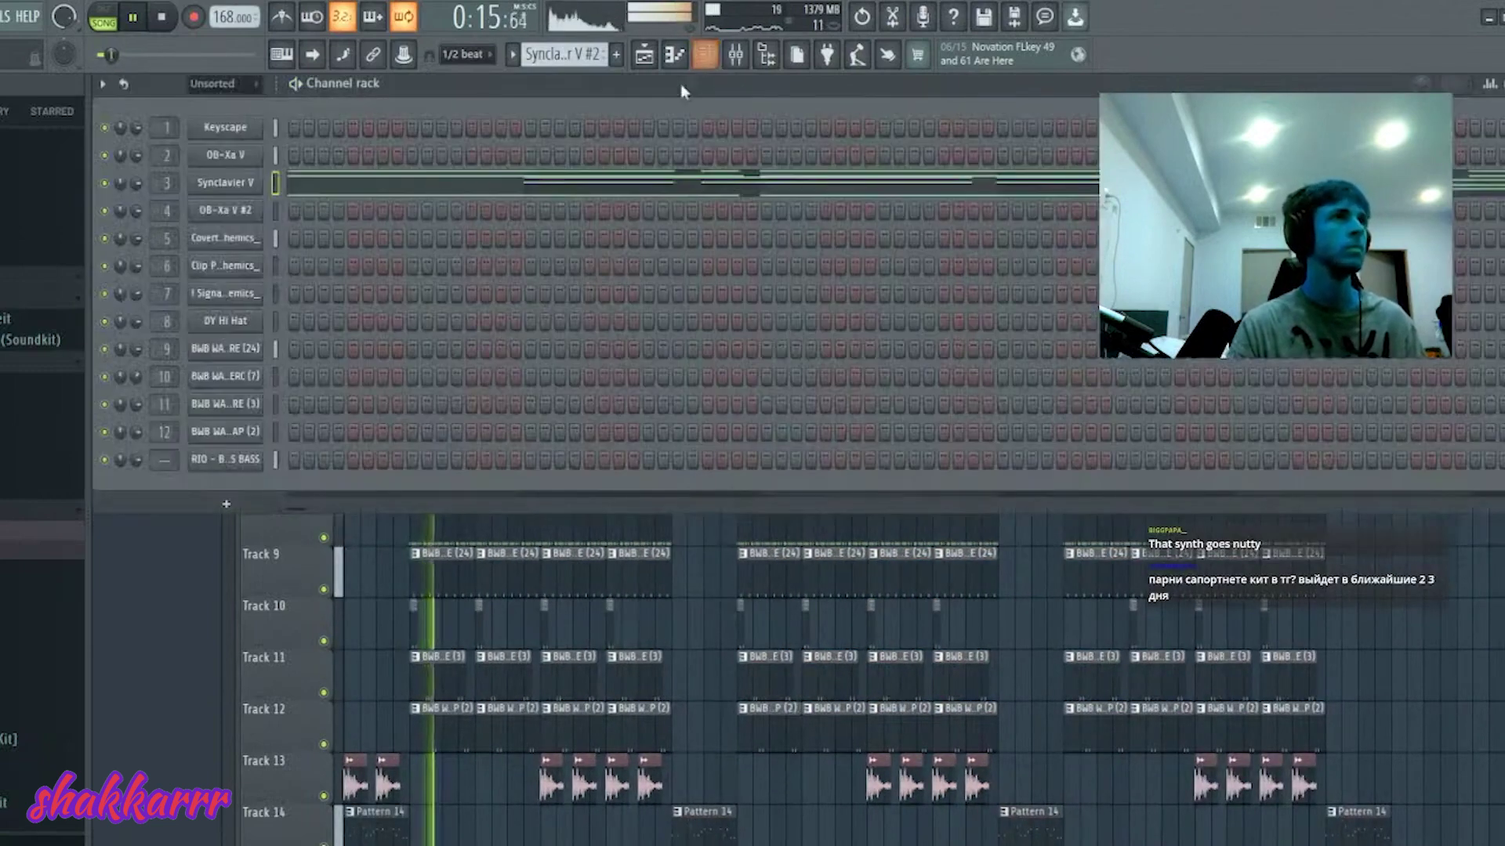
left_click(736, 54)
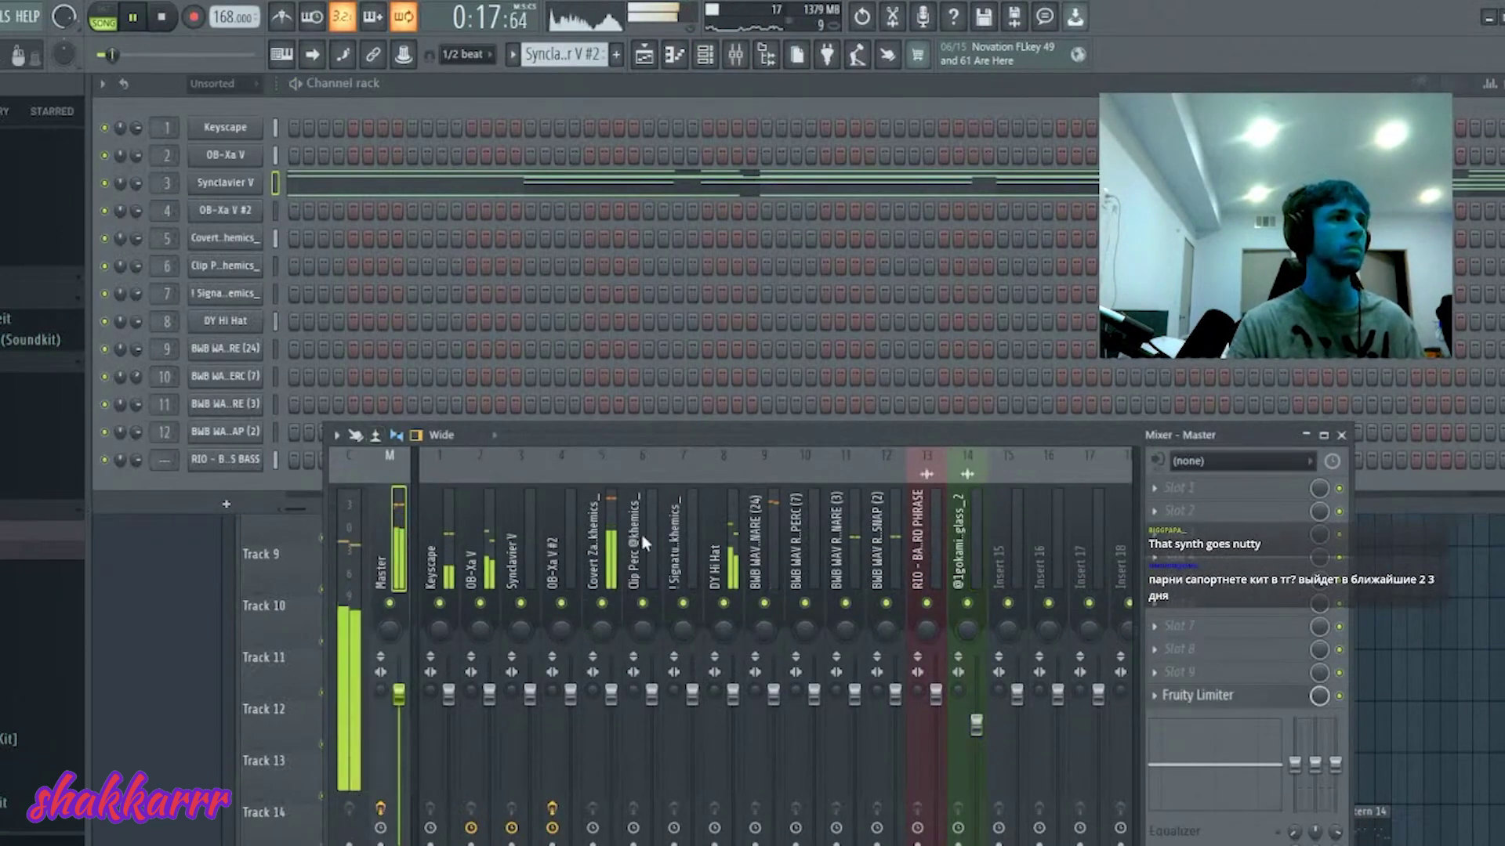
left_click(613, 595)
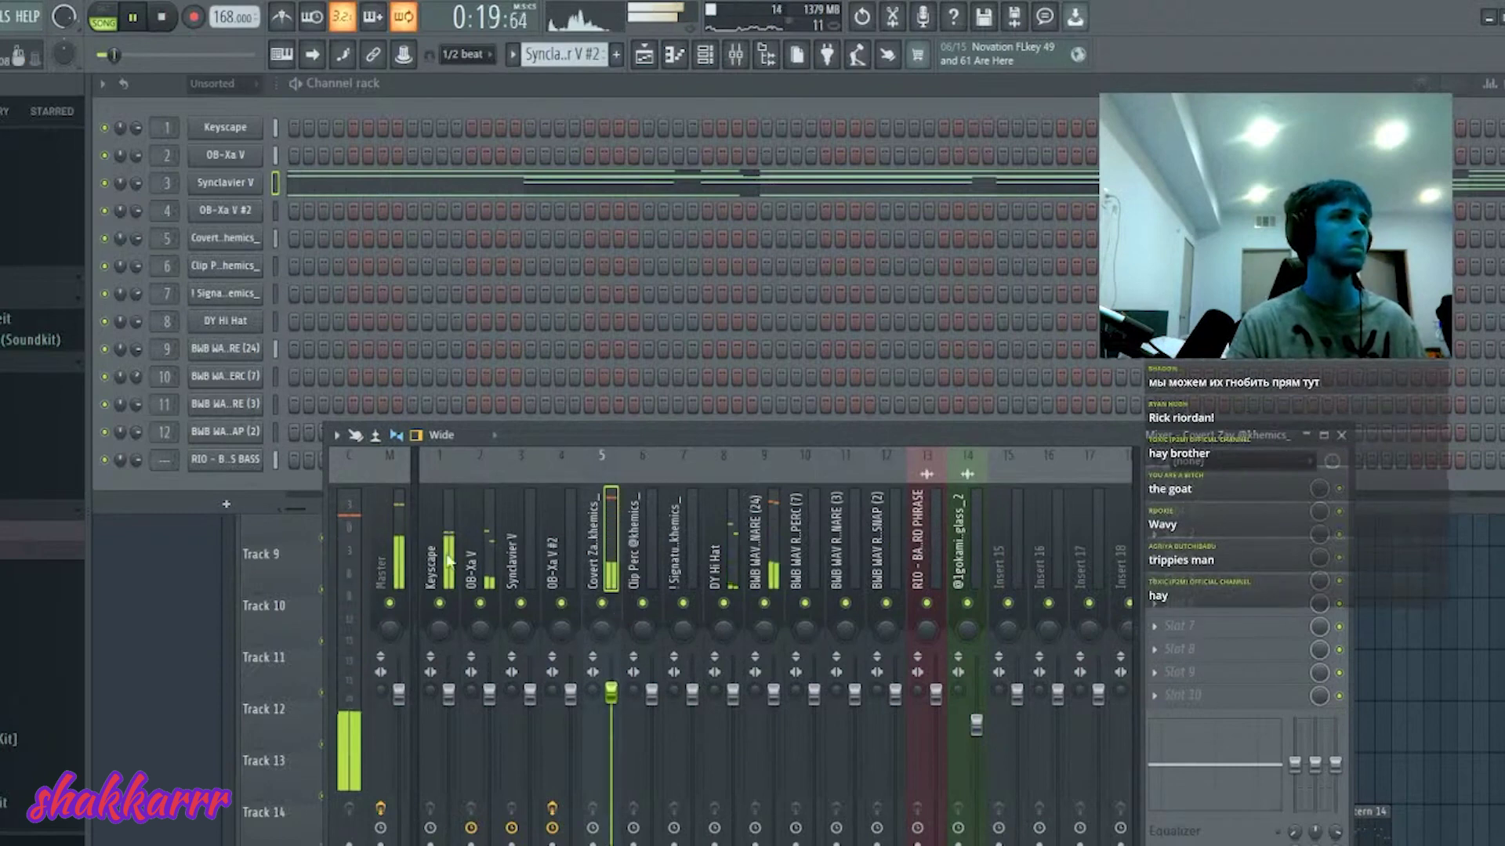
left_click(390, 565)
left_click(1235, 699)
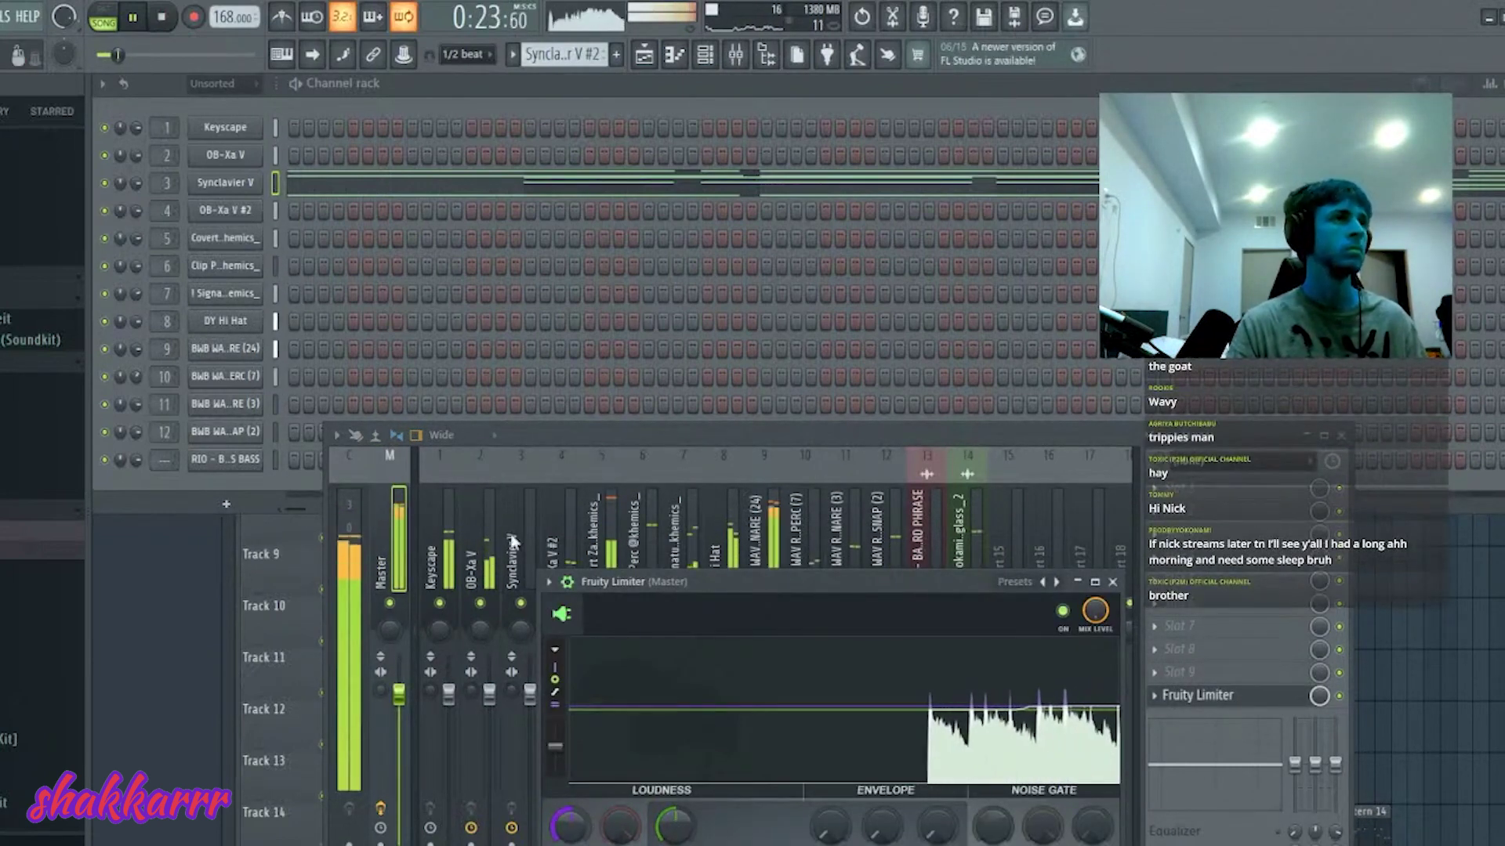
- Add Fruity parametric EQ 2 to the Keyscape mixer track and cut its mid frequencies with the green band, soloing the track meanwhile
left_click(456, 672)
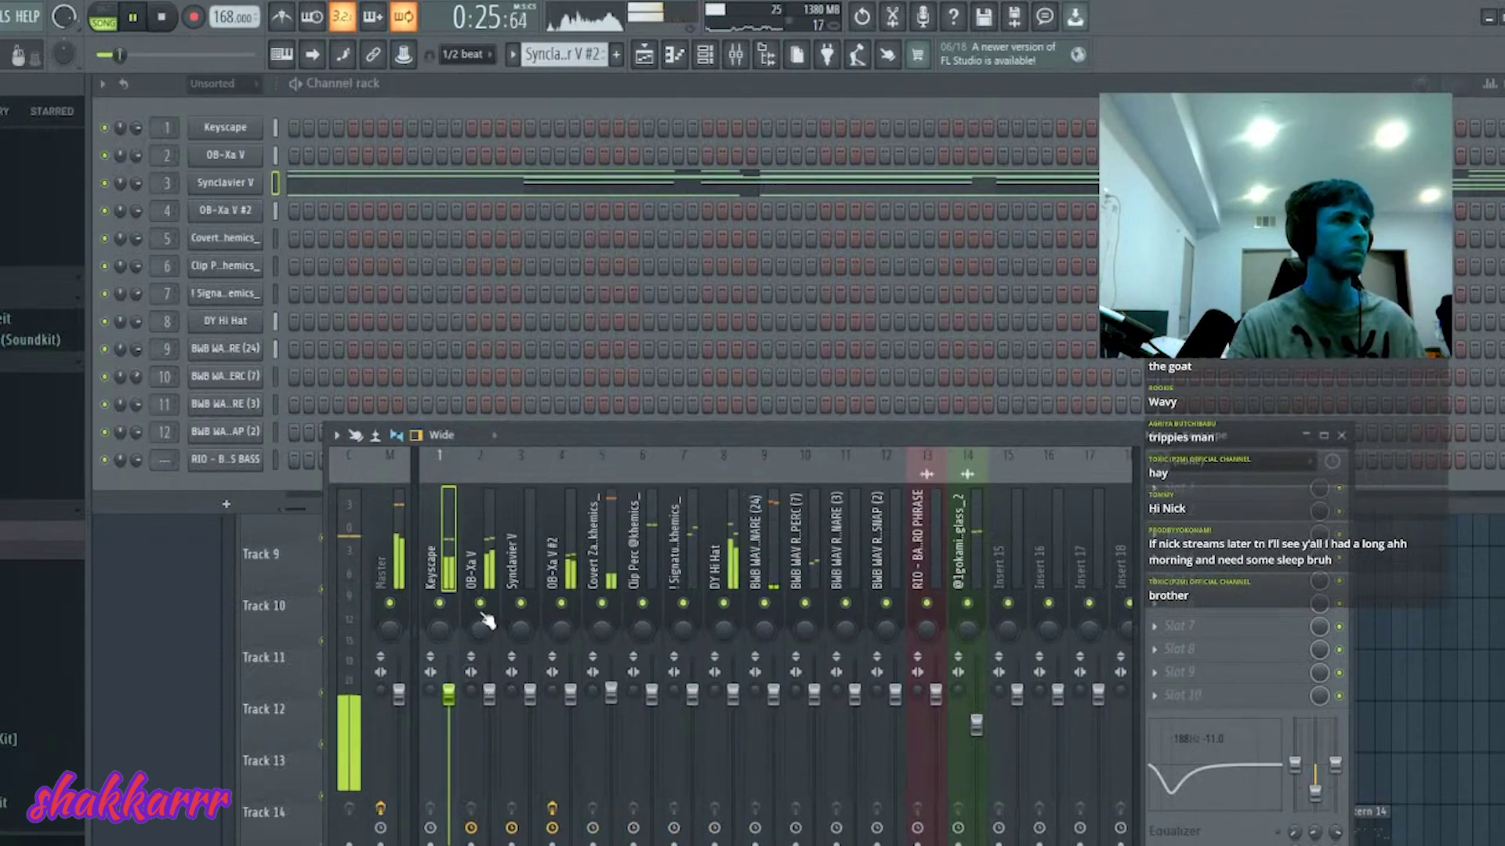
left_click(447, 558)
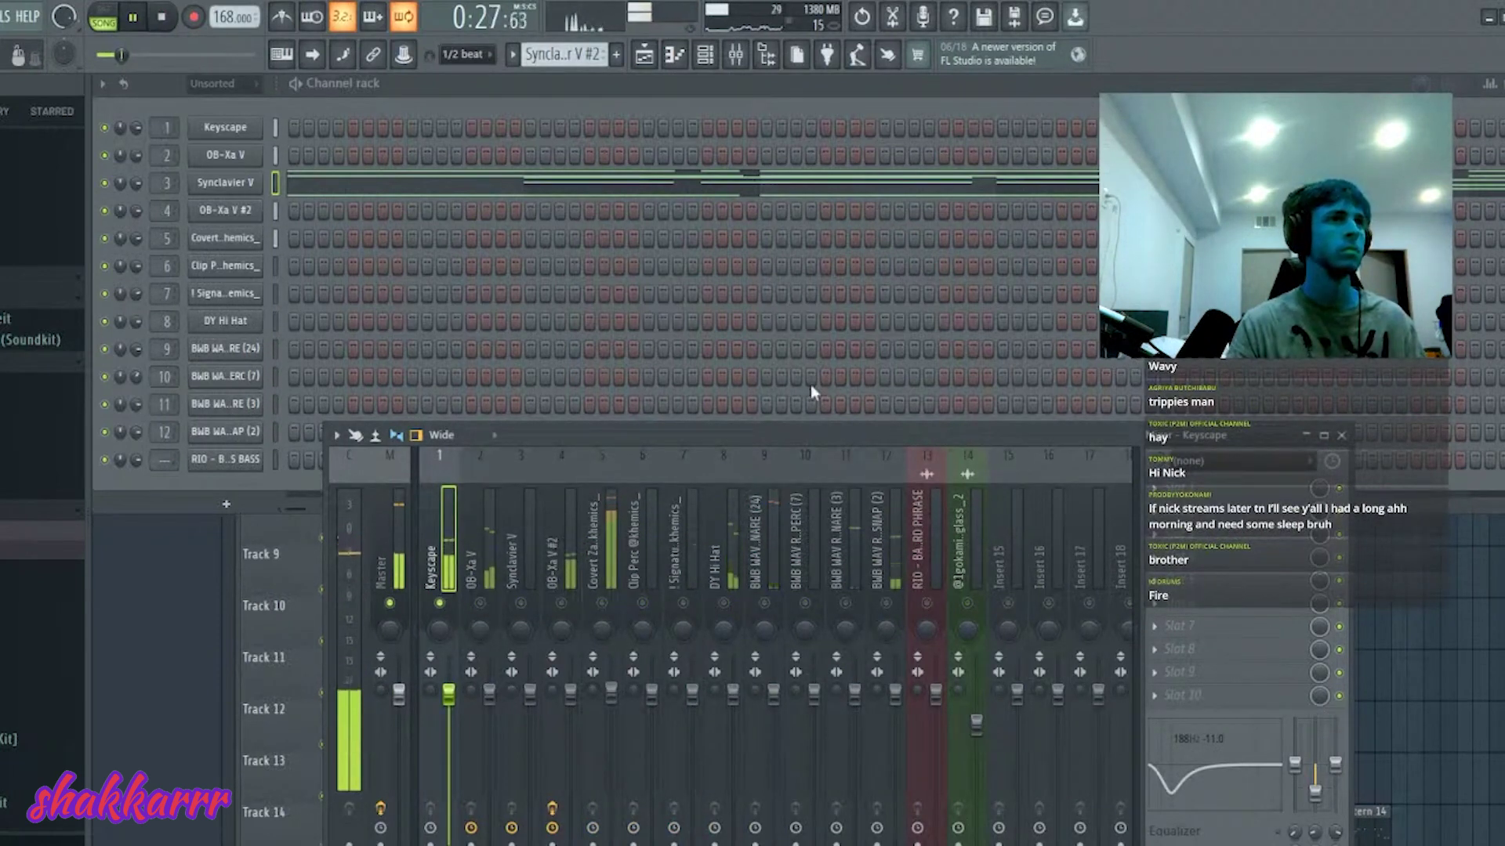
left_click_drag(454, 386, 351, 354)
left_click(445, 566)
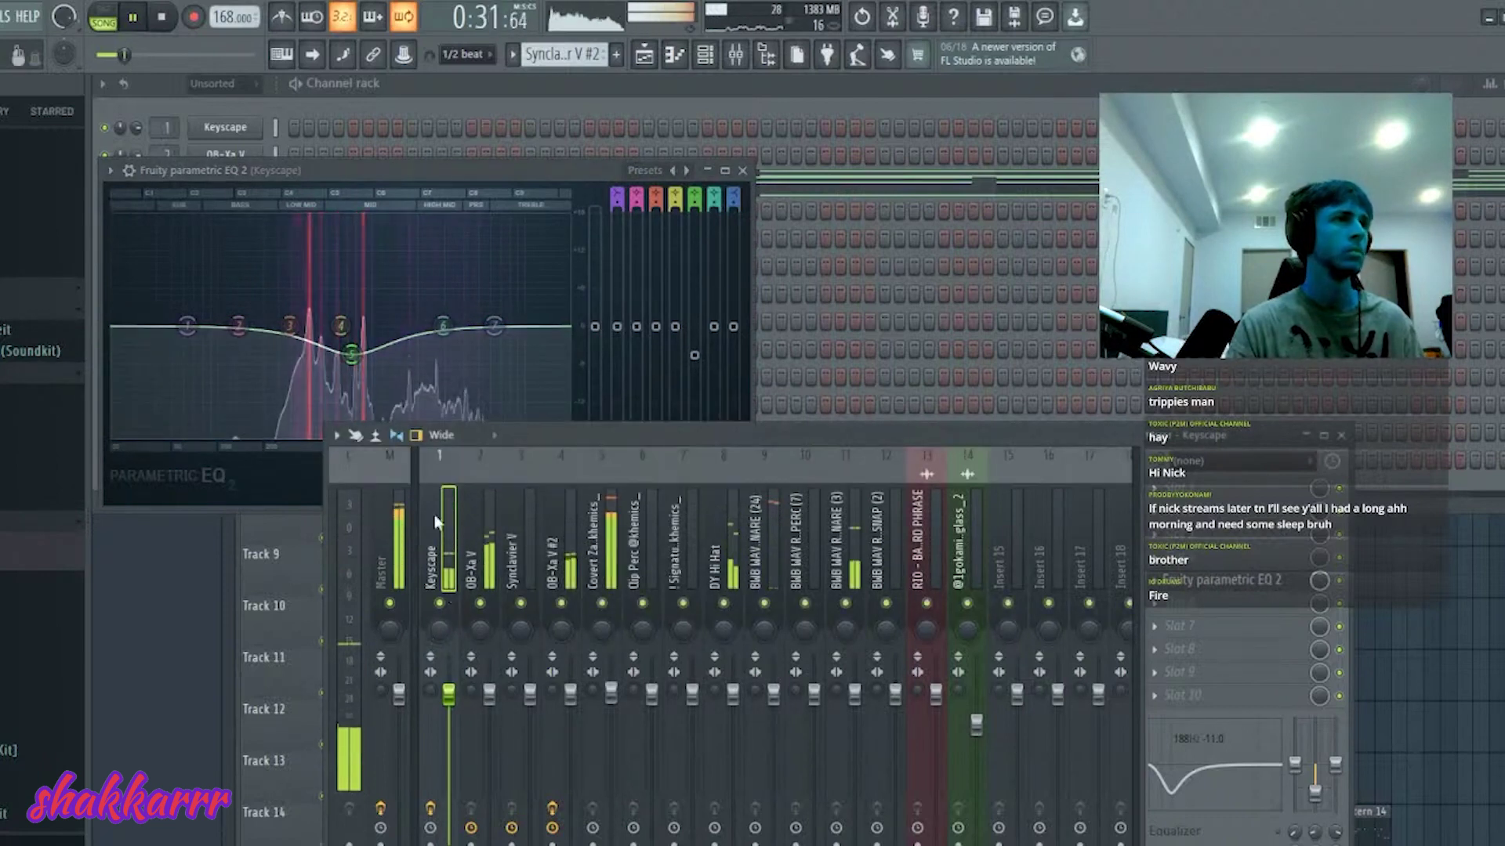
left_click(347, 357)
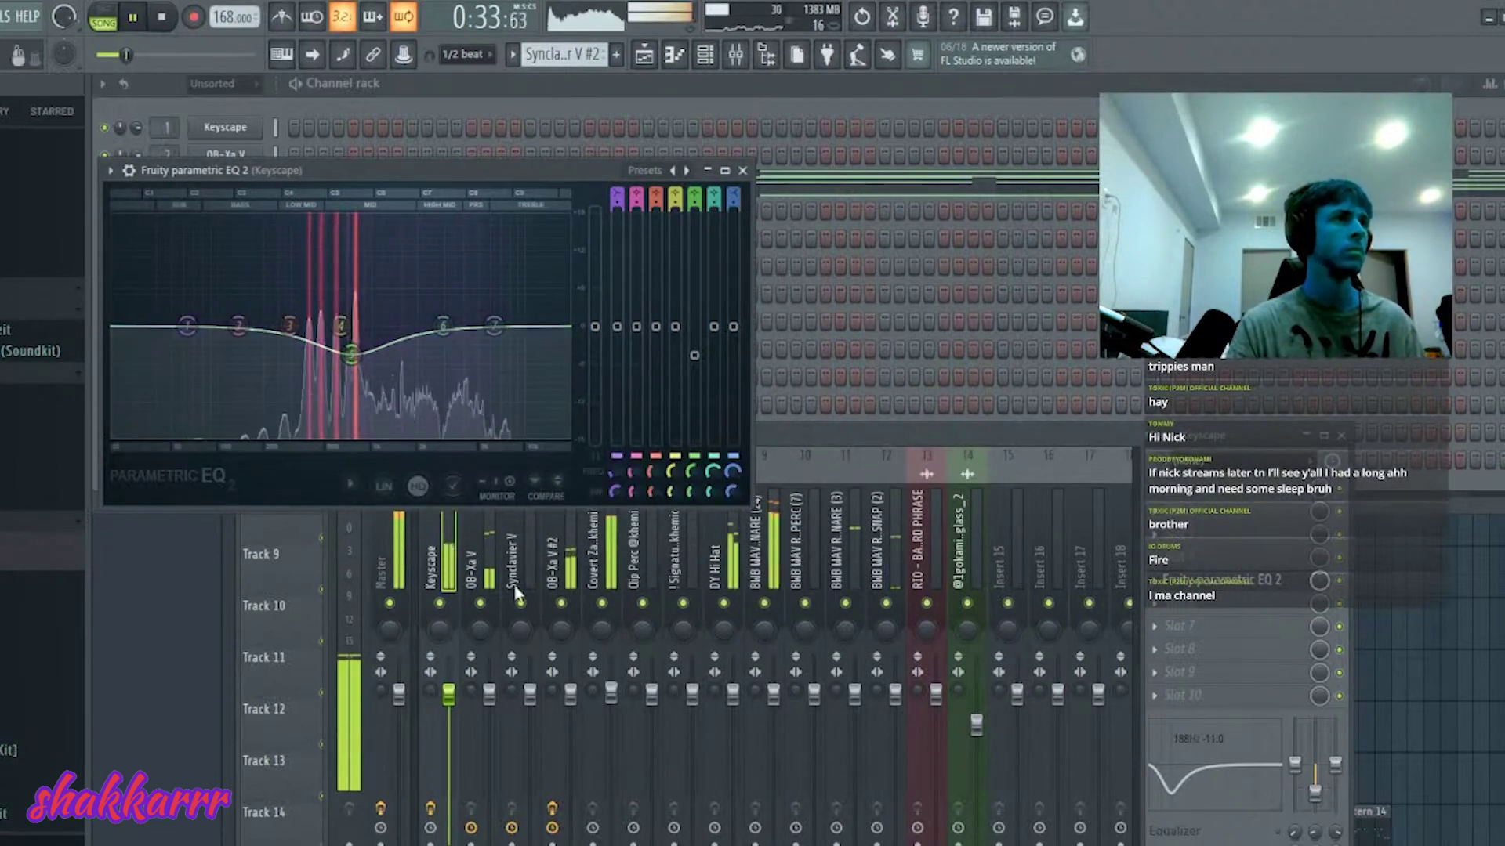
- Raise the volume fader of the Synclavier V mixer track slightly above its default level
left_click(521, 670)
left_click_drag(537, 737, 538, 723)
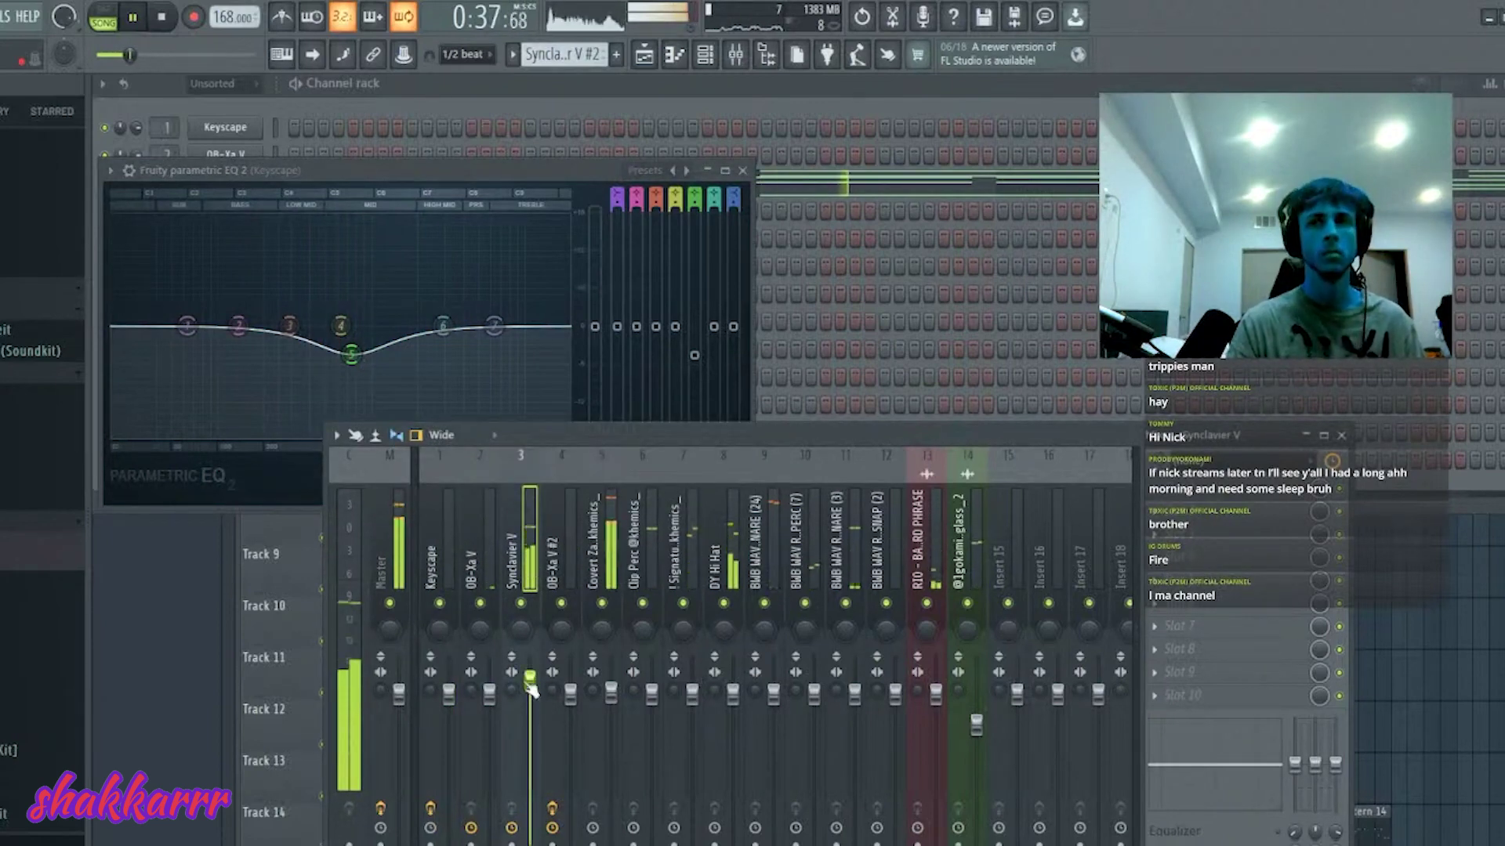
left_click_drag(538, 721, 538, 710)
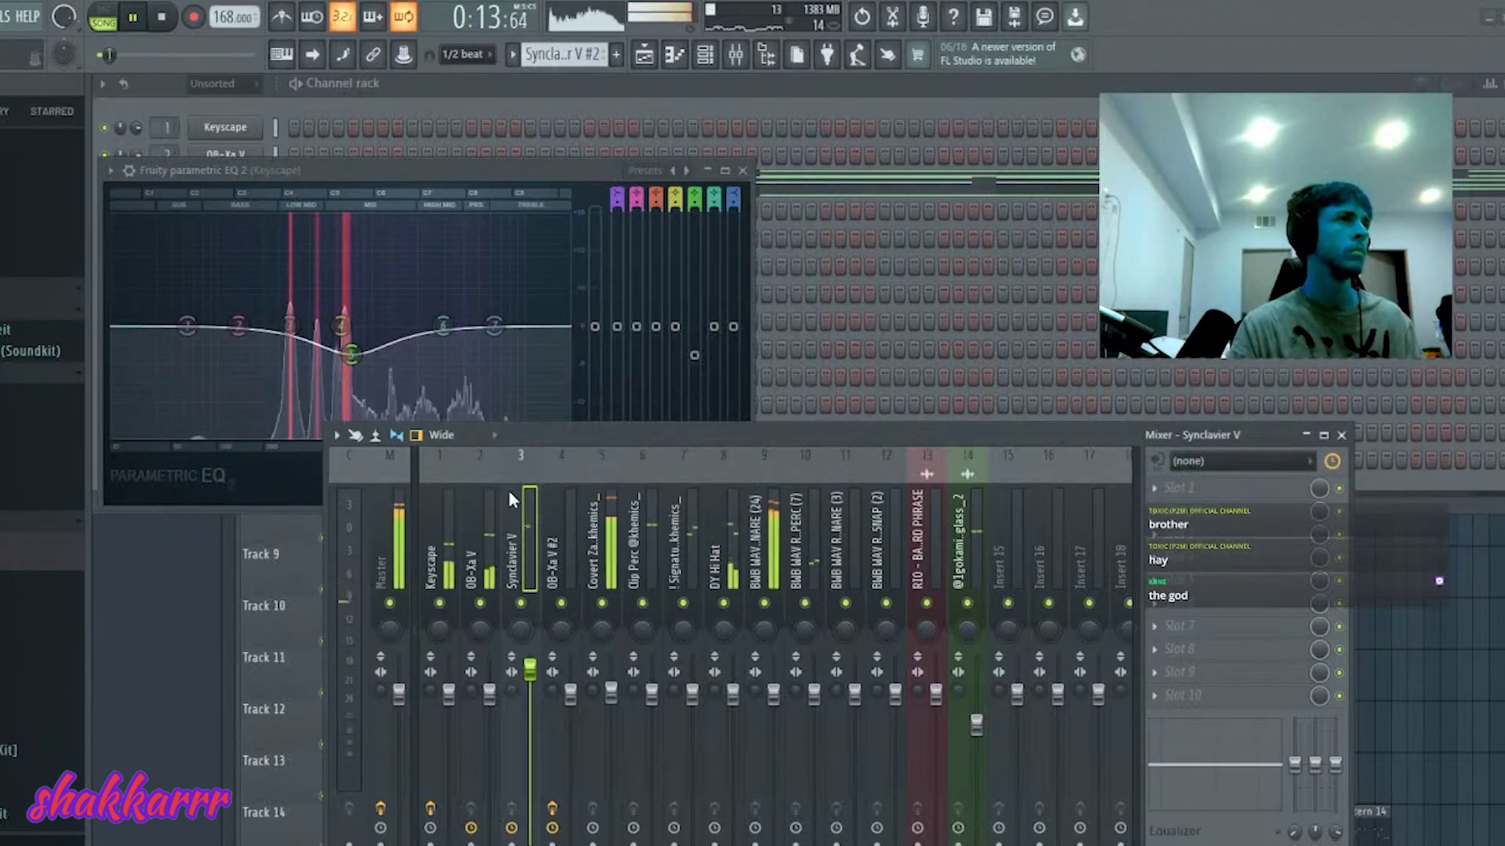
- Return to the playlist, try the intro without the Synclavier V #2 clip at bar 1, and undo the removal
key("F5")
key("space")
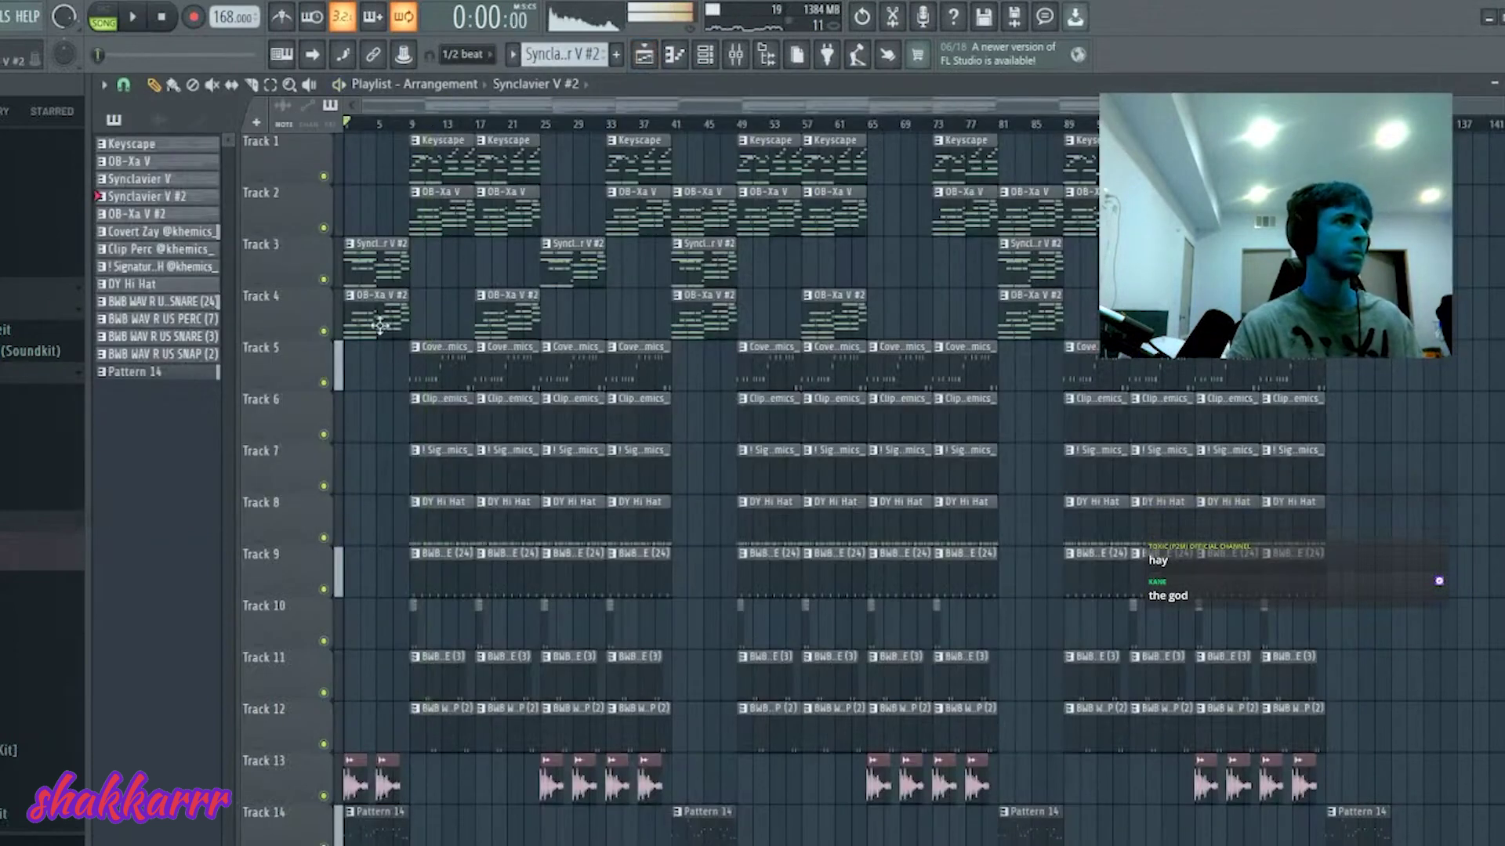
key("space")
right_click(376, 262)
key("ctrl+z")
key("ctrl+z")
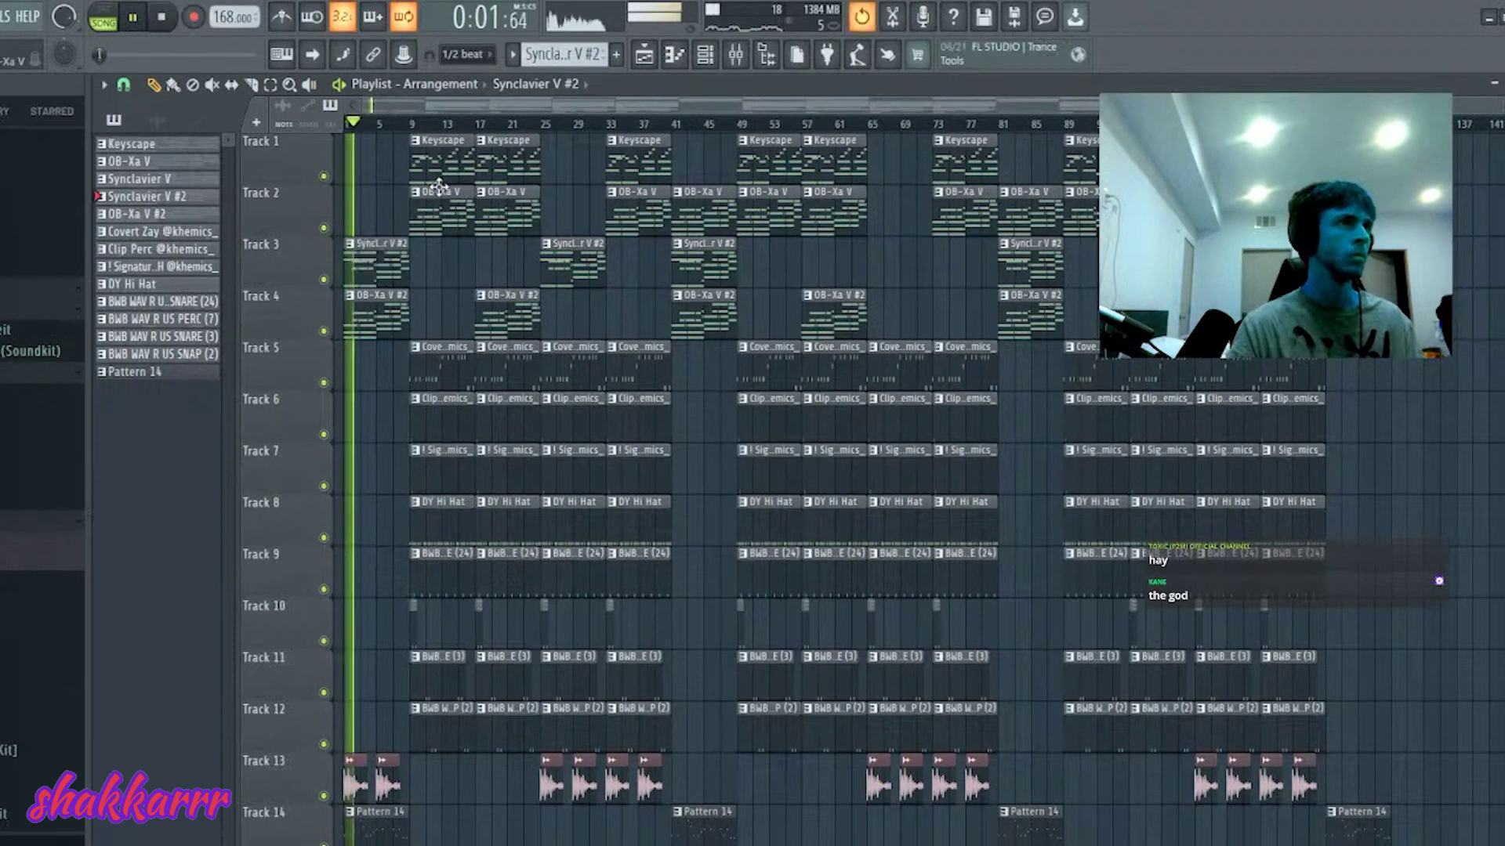
- Try an OB-Xa V clip on Track 2 at bar 1 in place of the intro's Synclavier V #2 and OB-Xa V #2 clips
key("space")
right_click(345, 325)
key("space")
right_click(386, 274)
left_click_drag(453, 233, 387, 233)
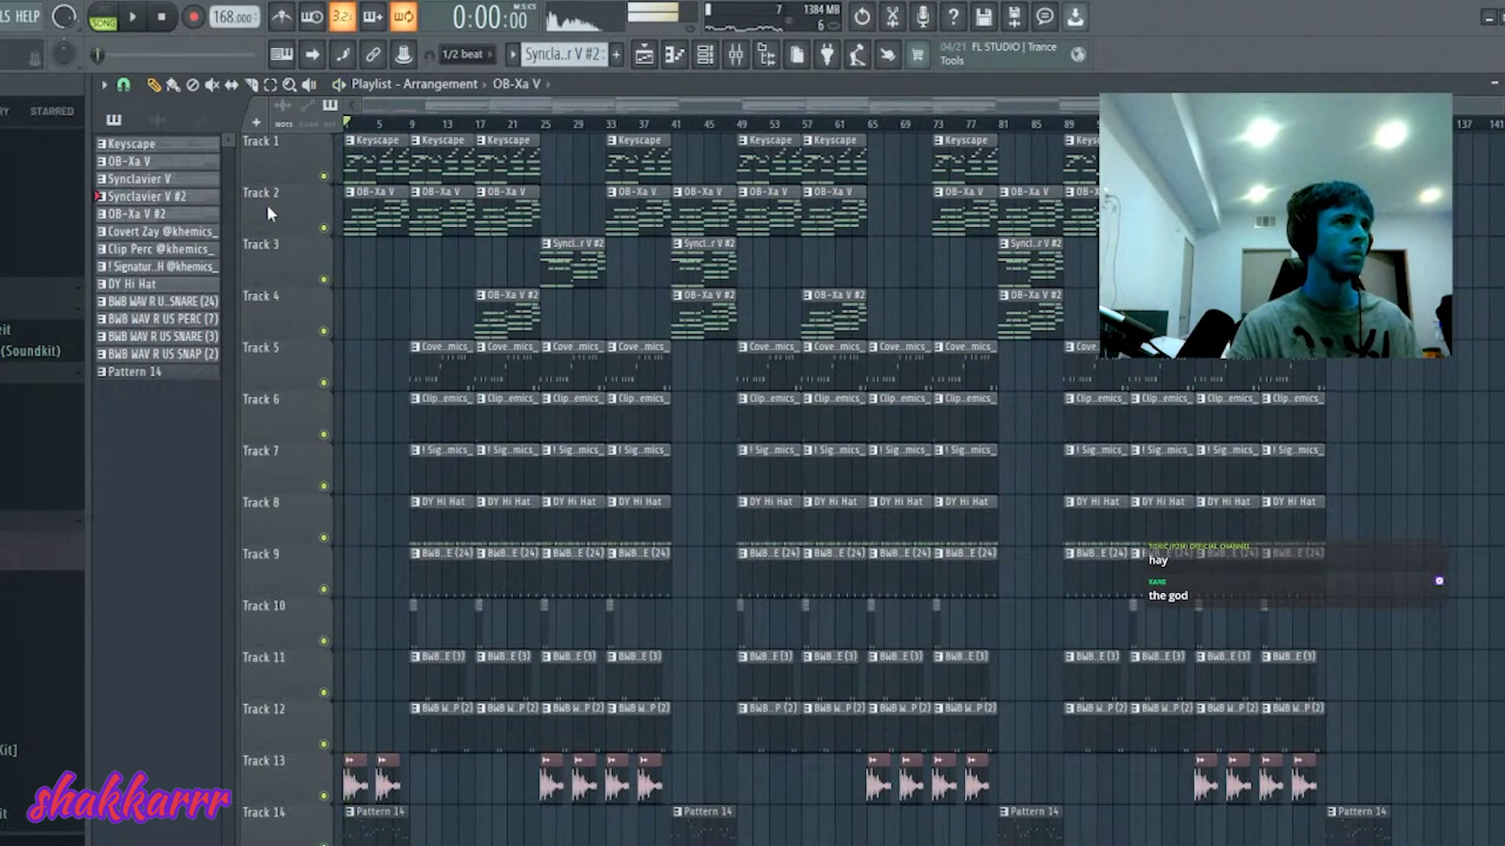
right_click(371, 177)
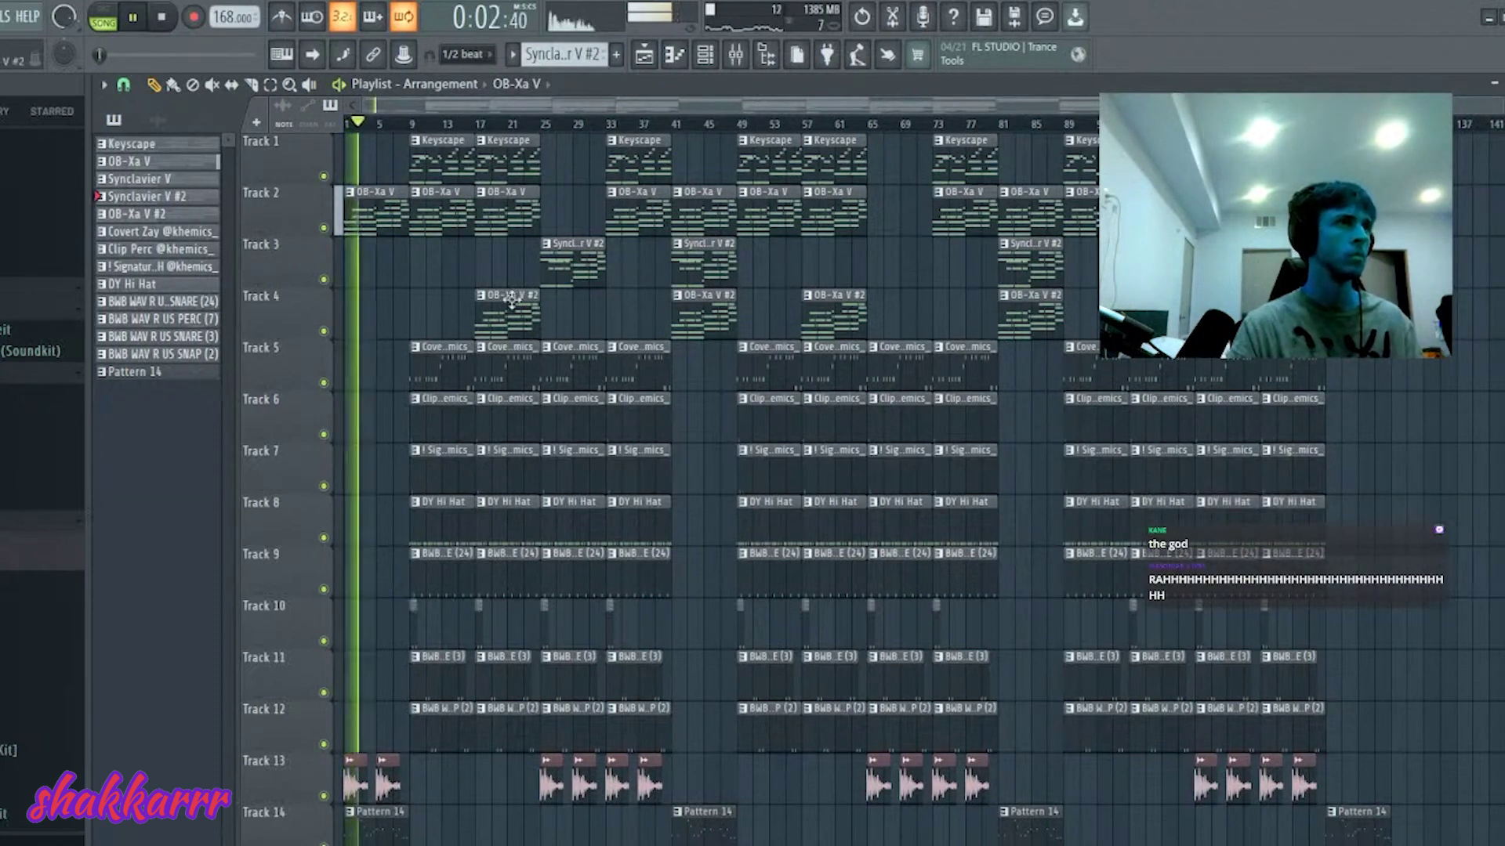
- Put Synclavier V #2 and OB-Xa V #2 clips back at bar 1 and delete the OB-Xa V clip there
left_click_drag(665, 235, 360, 260)
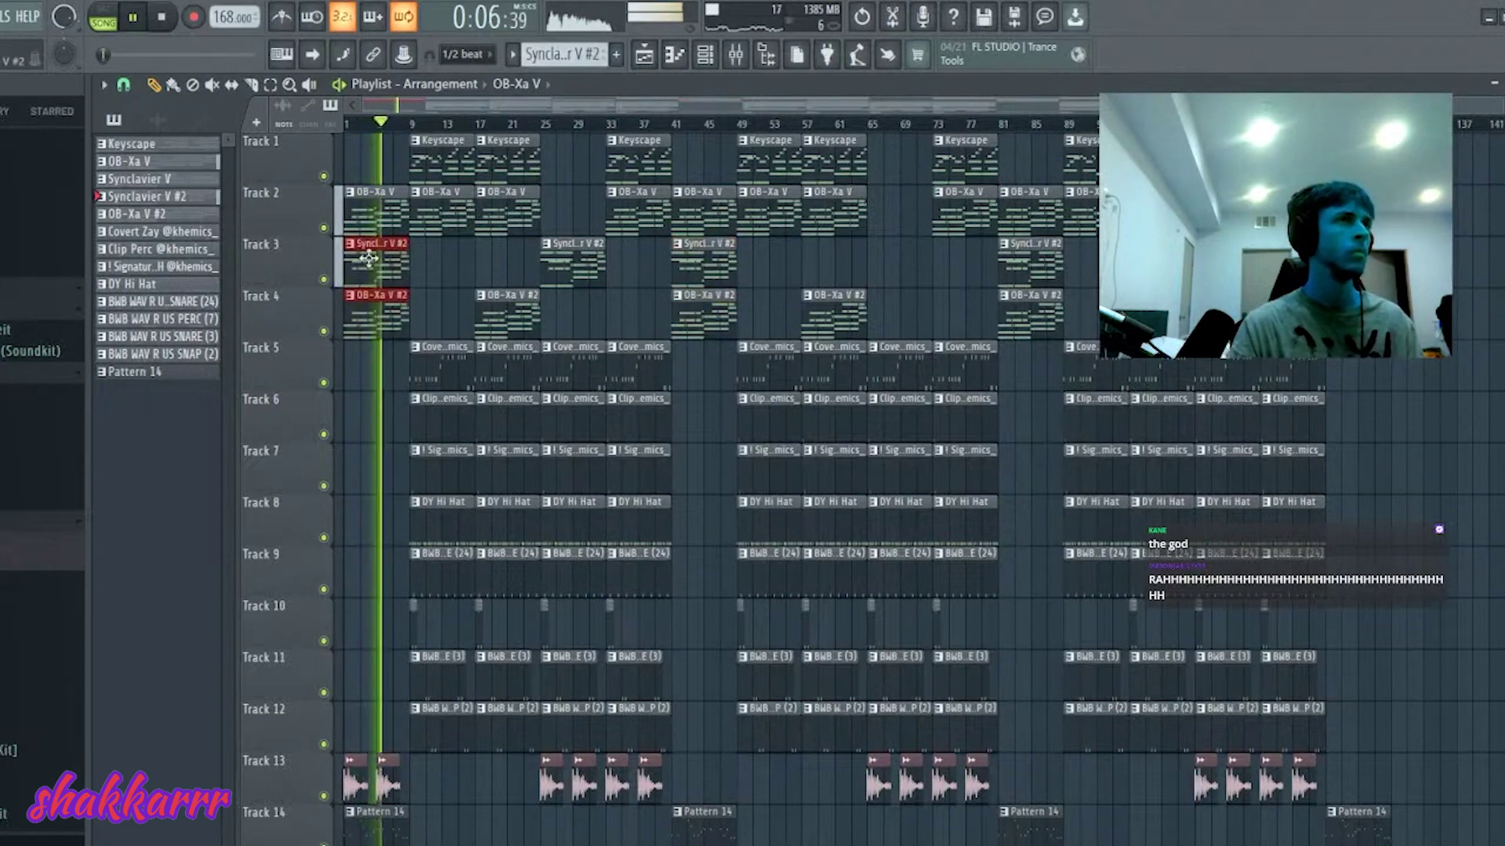
key("space")
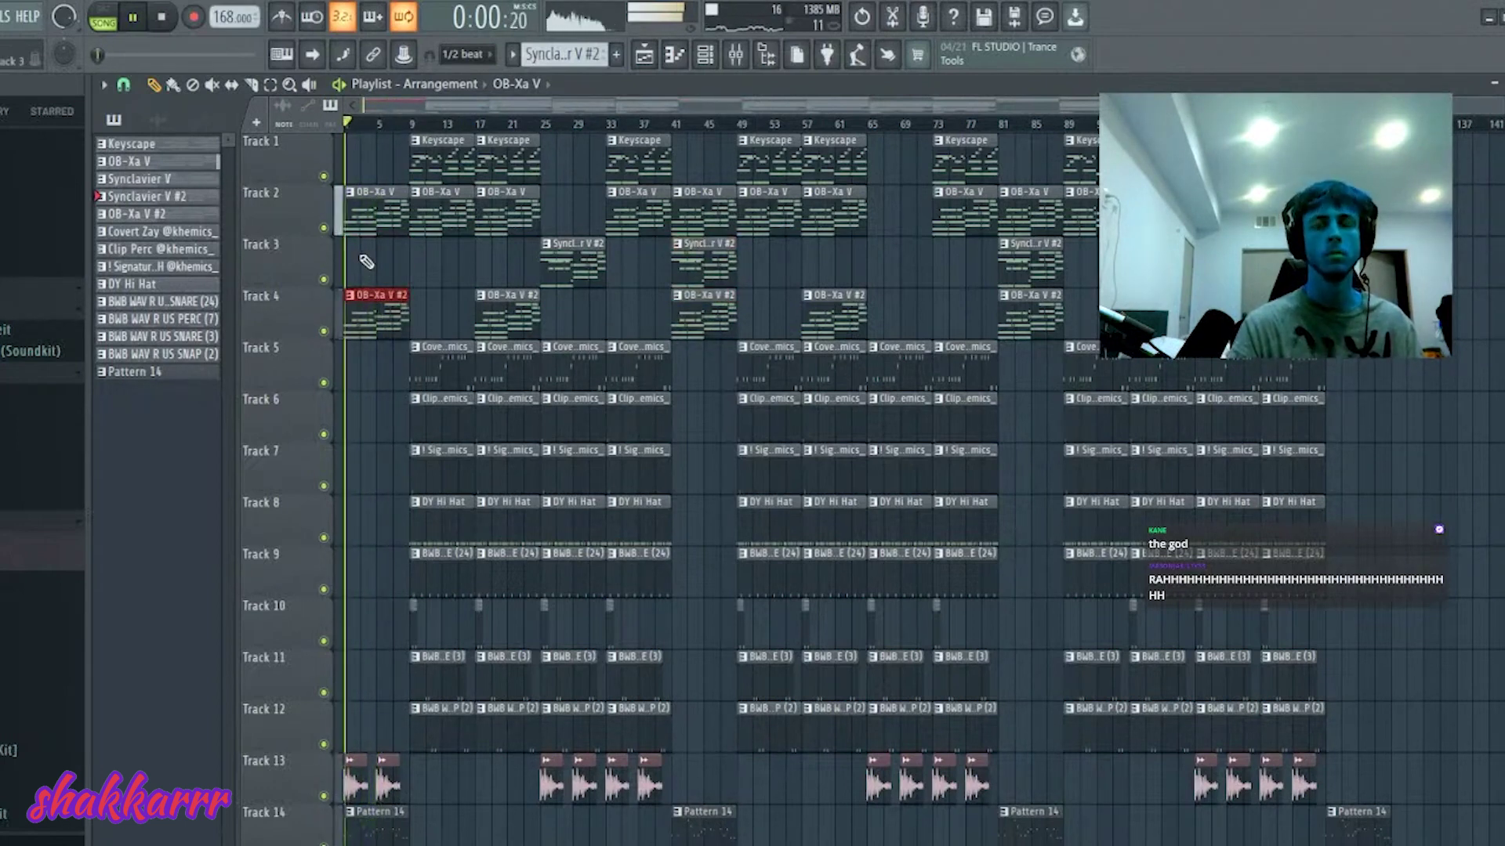
key("space")
left_click(354, 249)
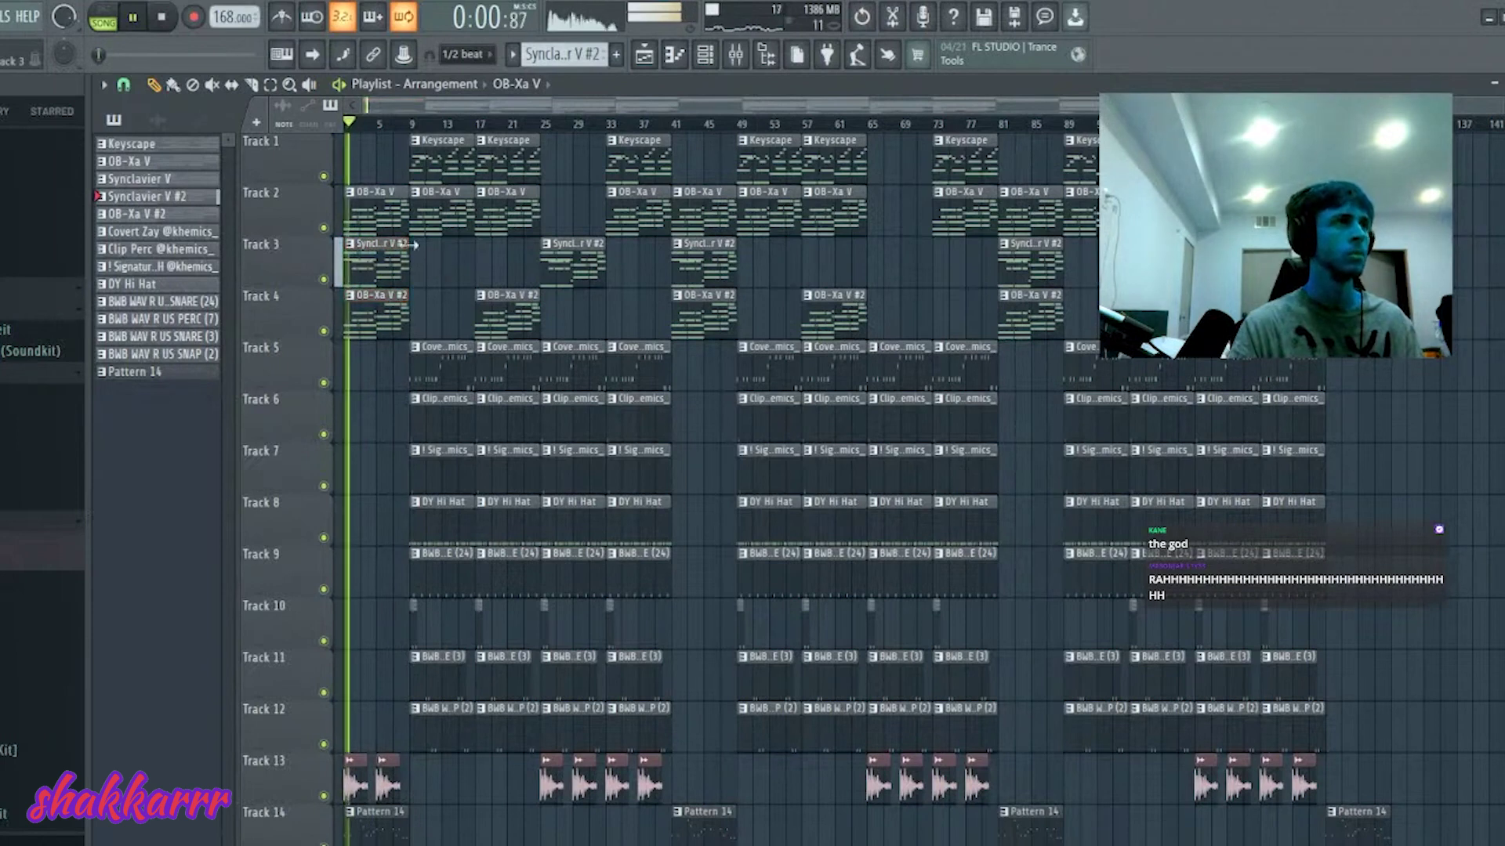
right_click(366, 215)
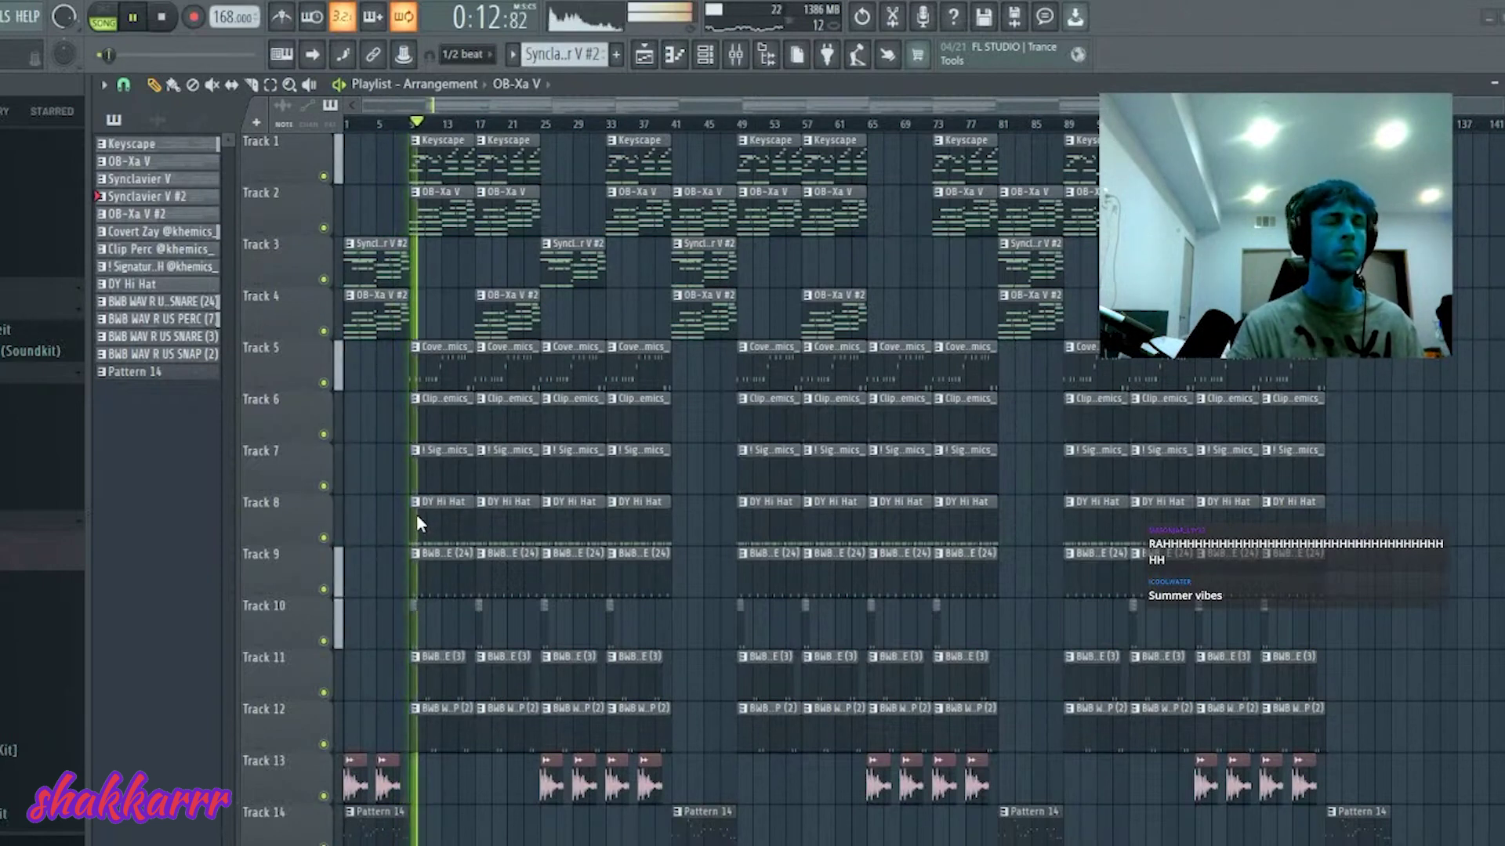
- Stop the song playback and close the open equalizer and limiter windows over the playlist
key("space")
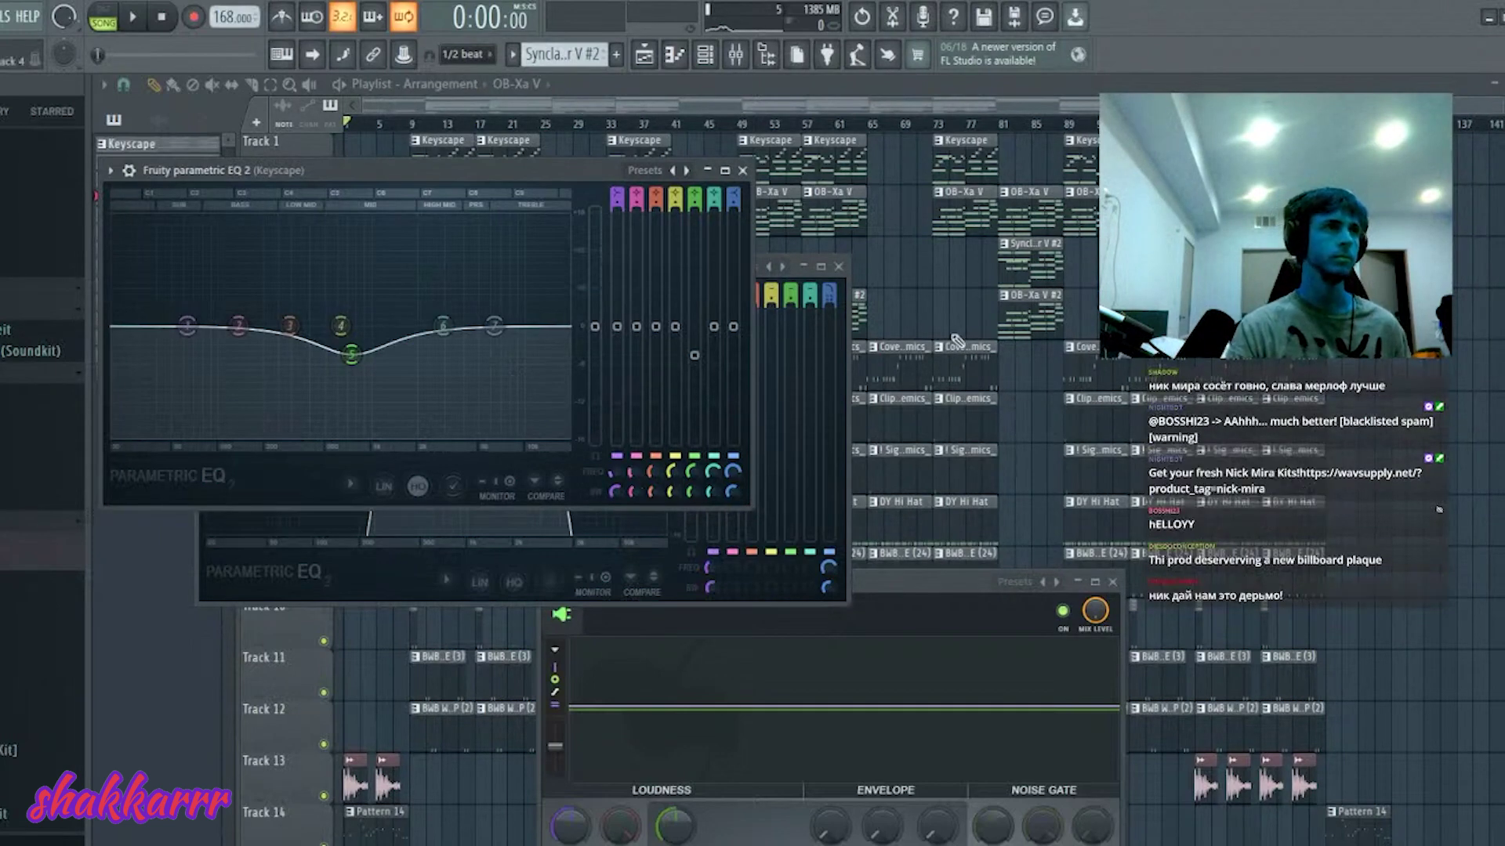
key("F12")
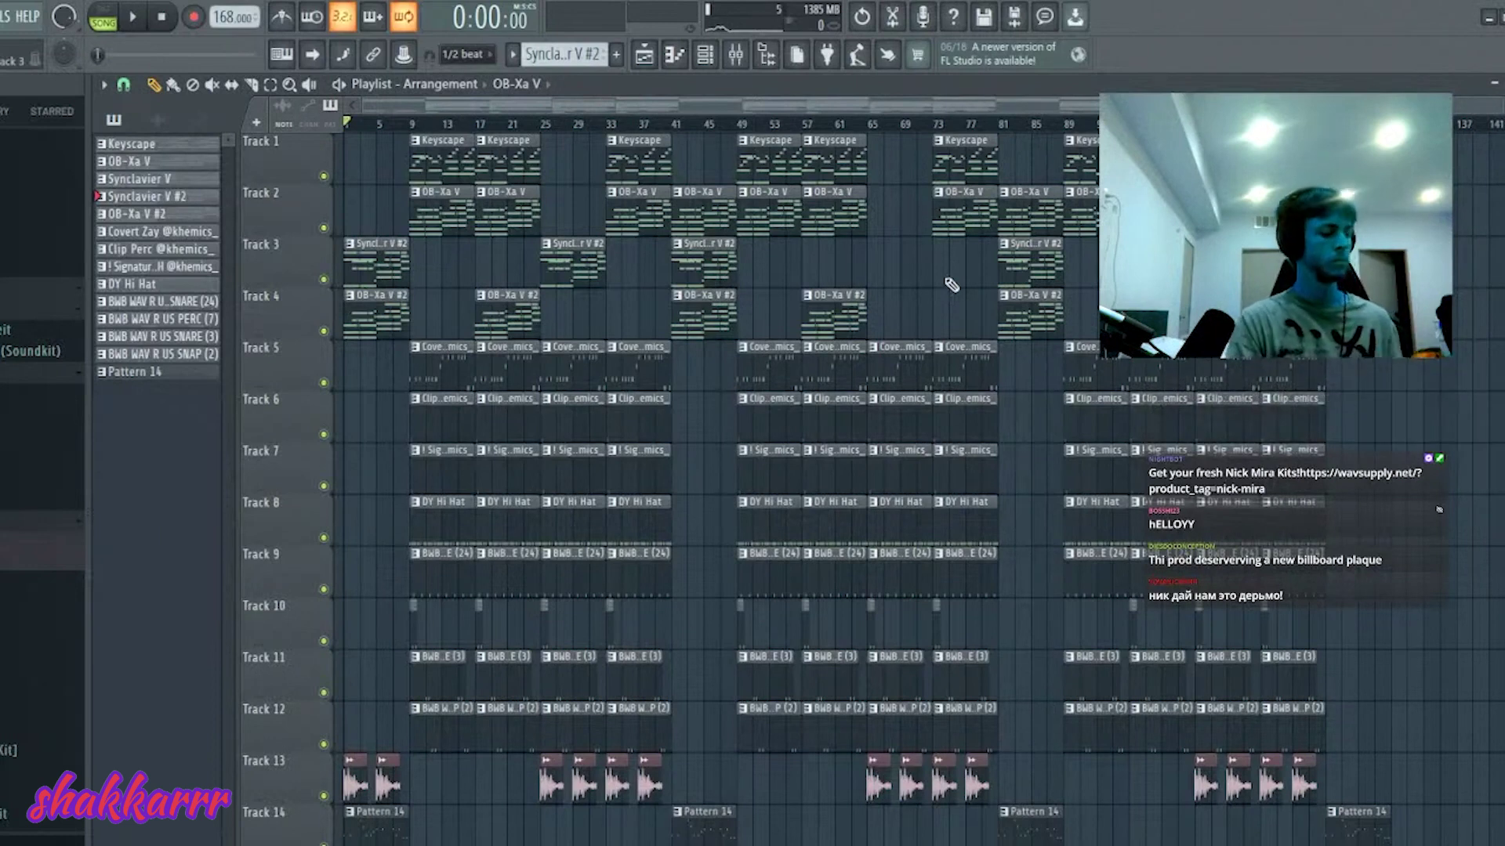